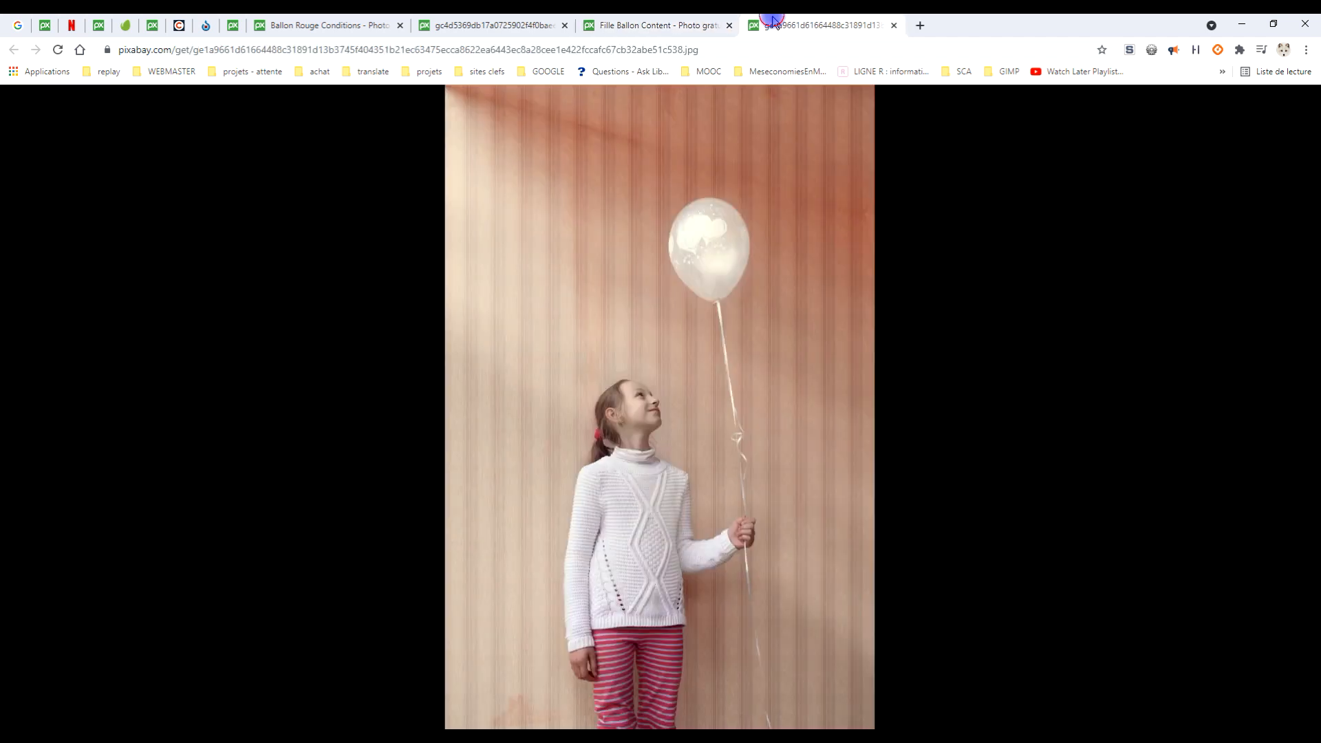
# Step: Copy the photo of the girl with the balloon from the browser and paste it as a new image in GIMP
pyautogui.rightClick(636, 225)
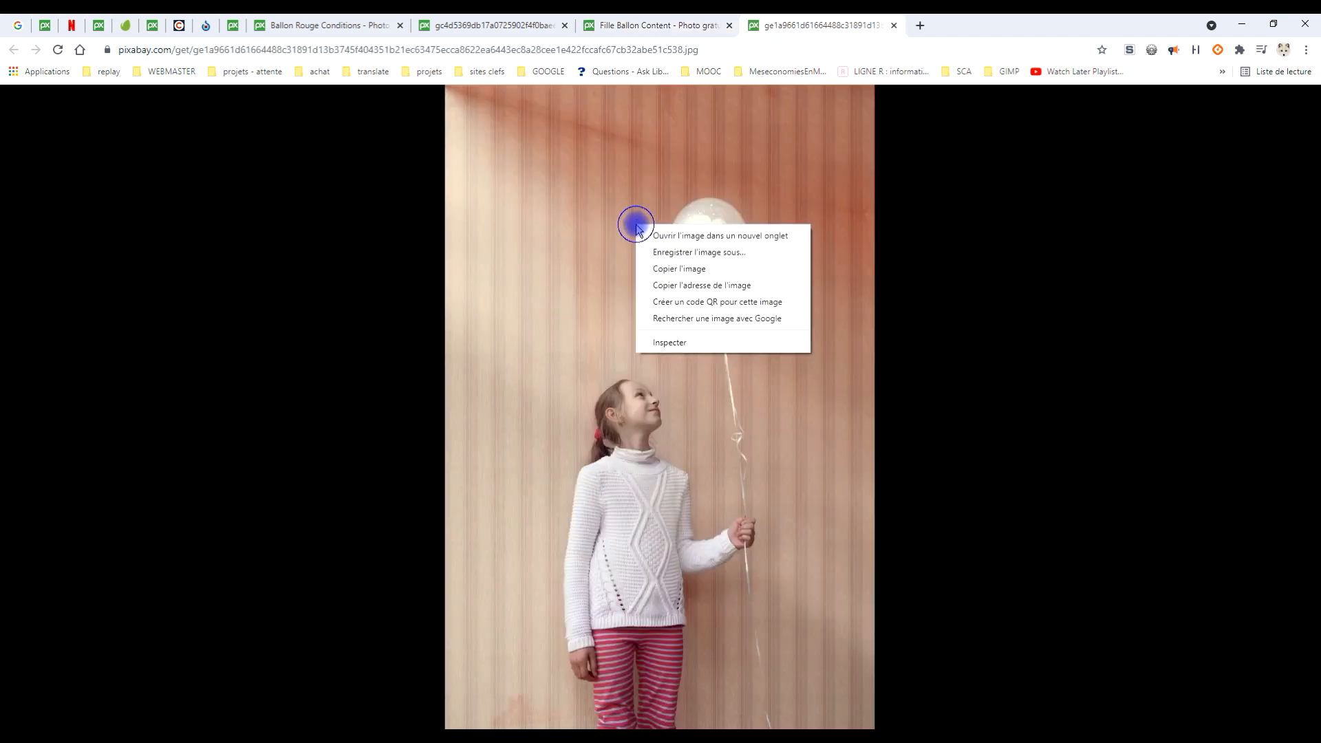
pyautogui.click(683, 269)
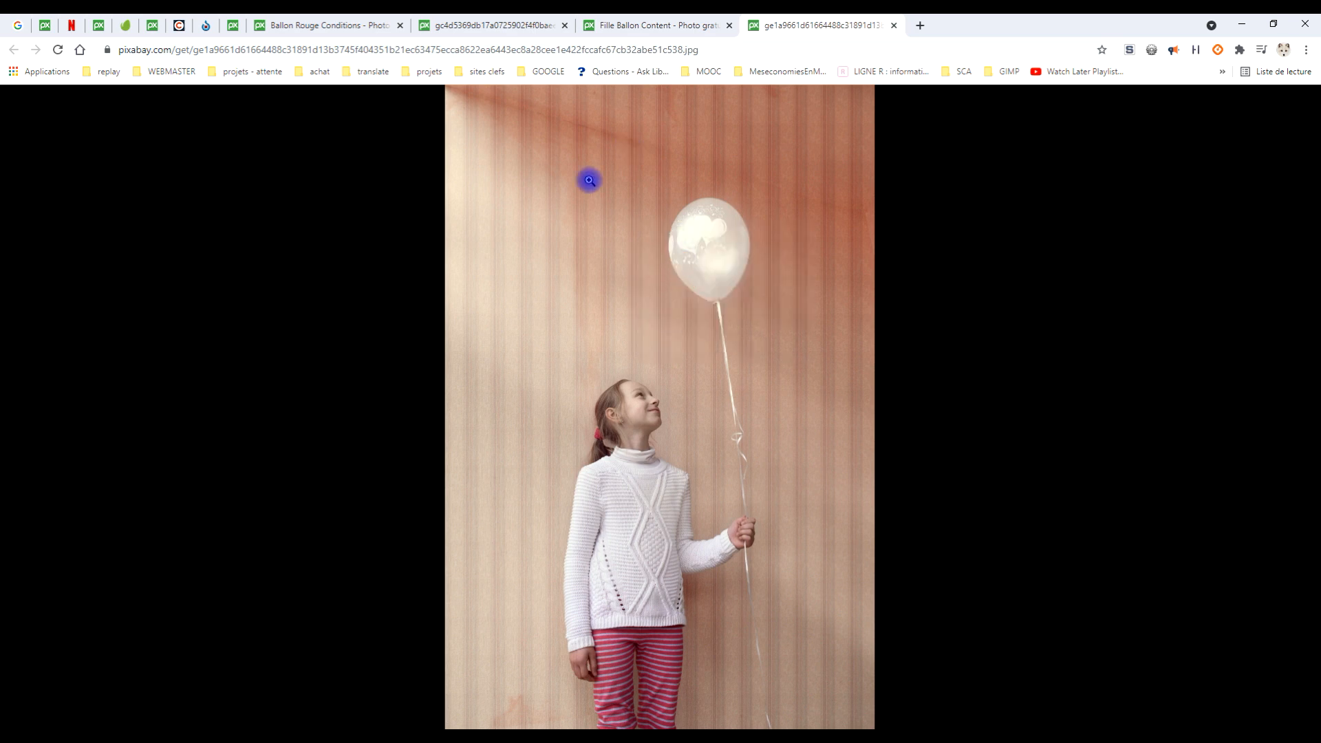
pyautogui.hotkey('alt', 'Tab')
pyautogui.click(41, 39)
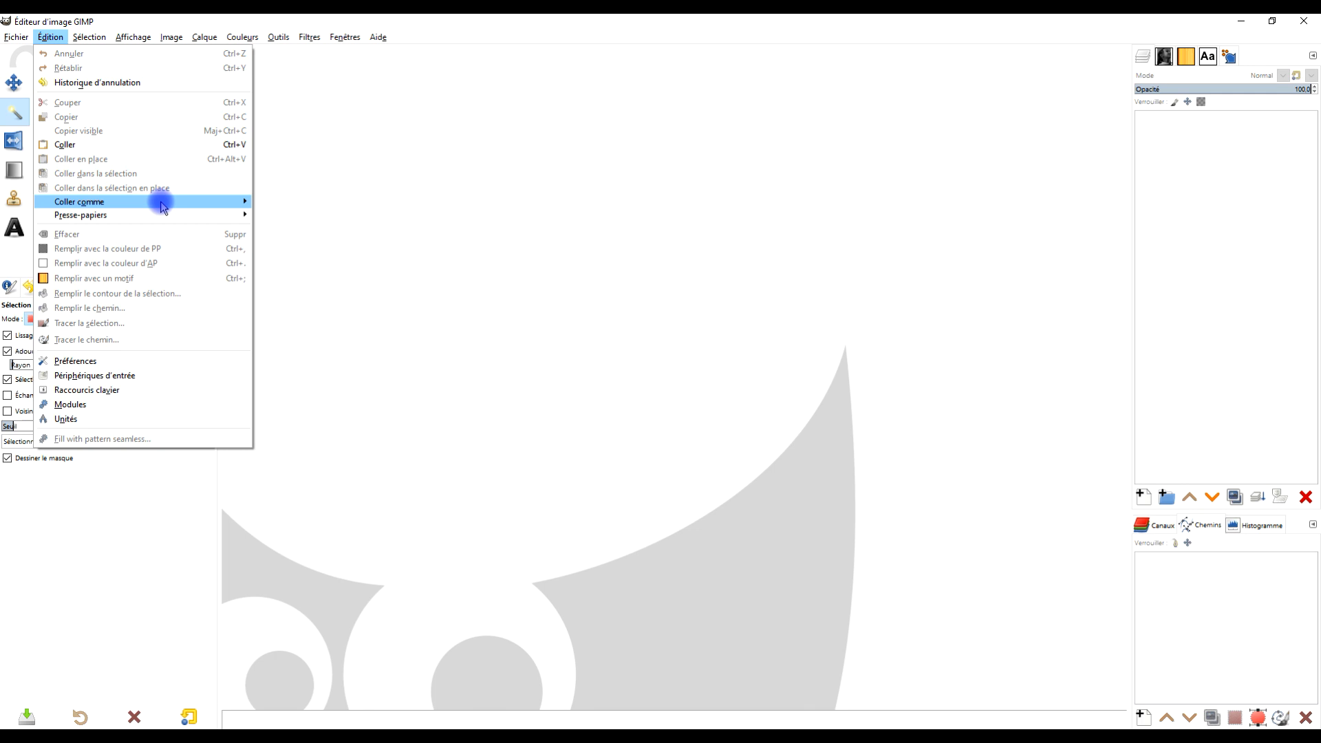
pyautogui.moveTo(160, 203)
pyautogui.click(344, 227)
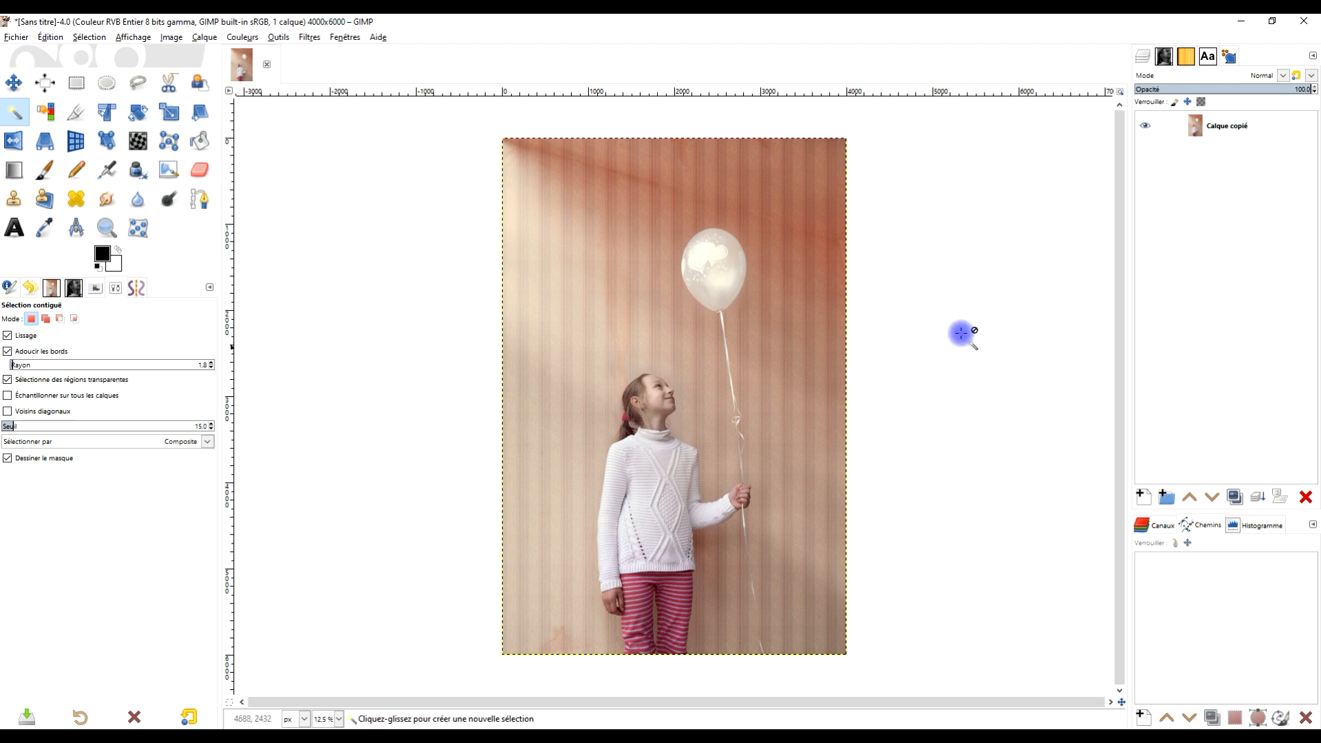
# Step: Duplicate the pasted photo layer and name the copy SANS TÊTE
pyautogui.click(1238, 127)
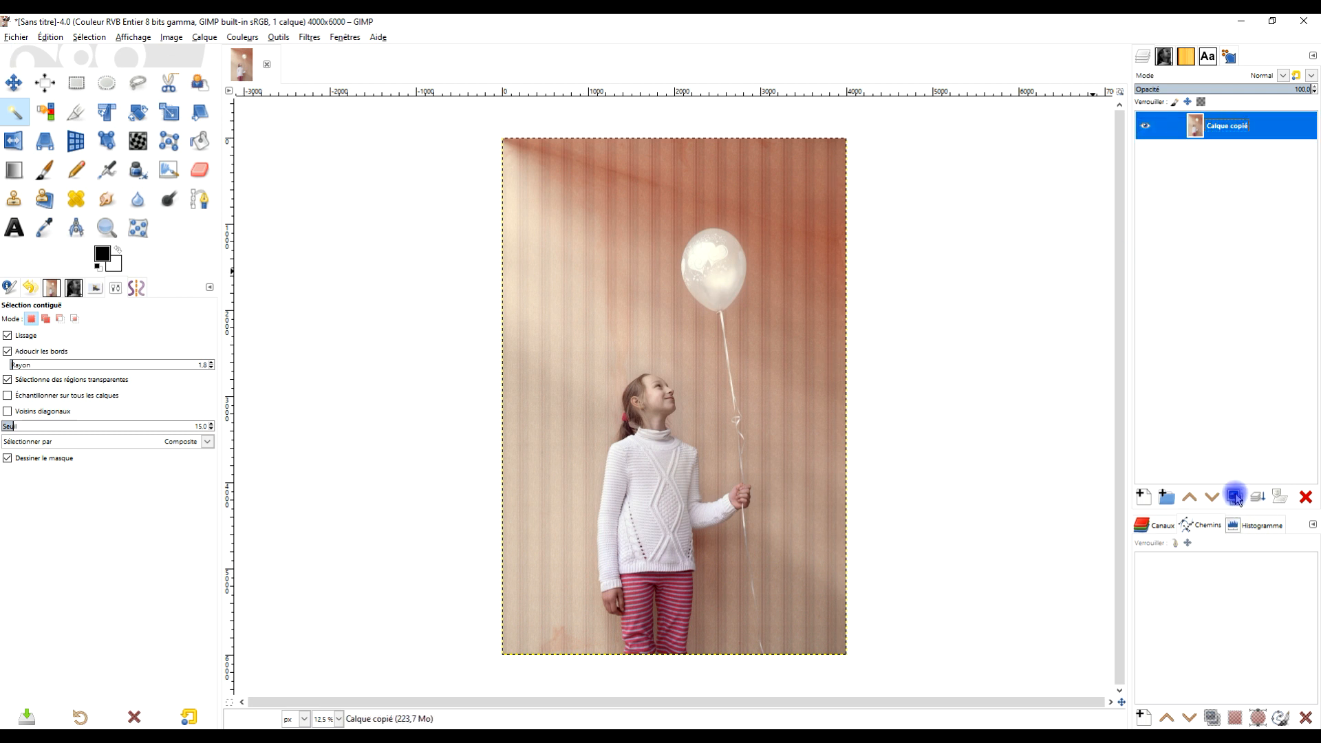
pyautogui.click(1235, 496)
pyautogui.doubleClick(1248, 125)
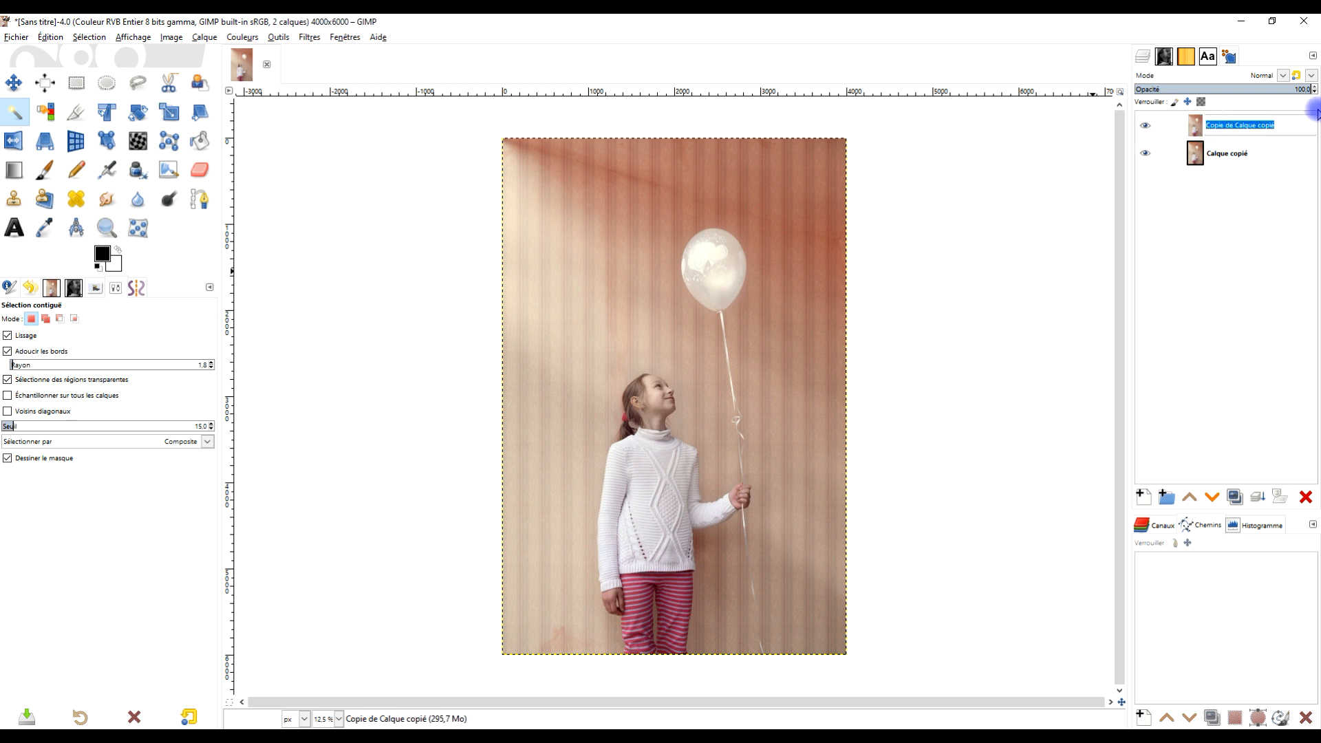
pyautogui.write('SANS TÊTE')
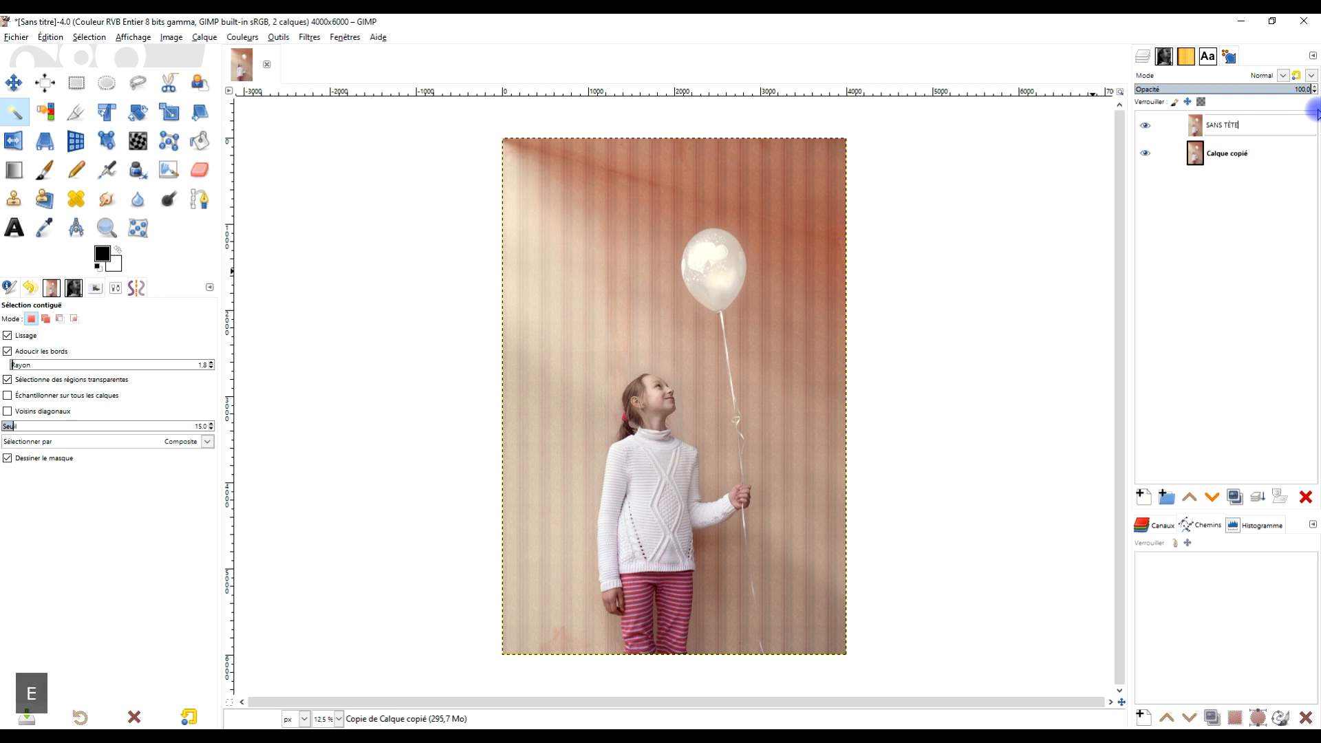
pyautogui.press('Return')
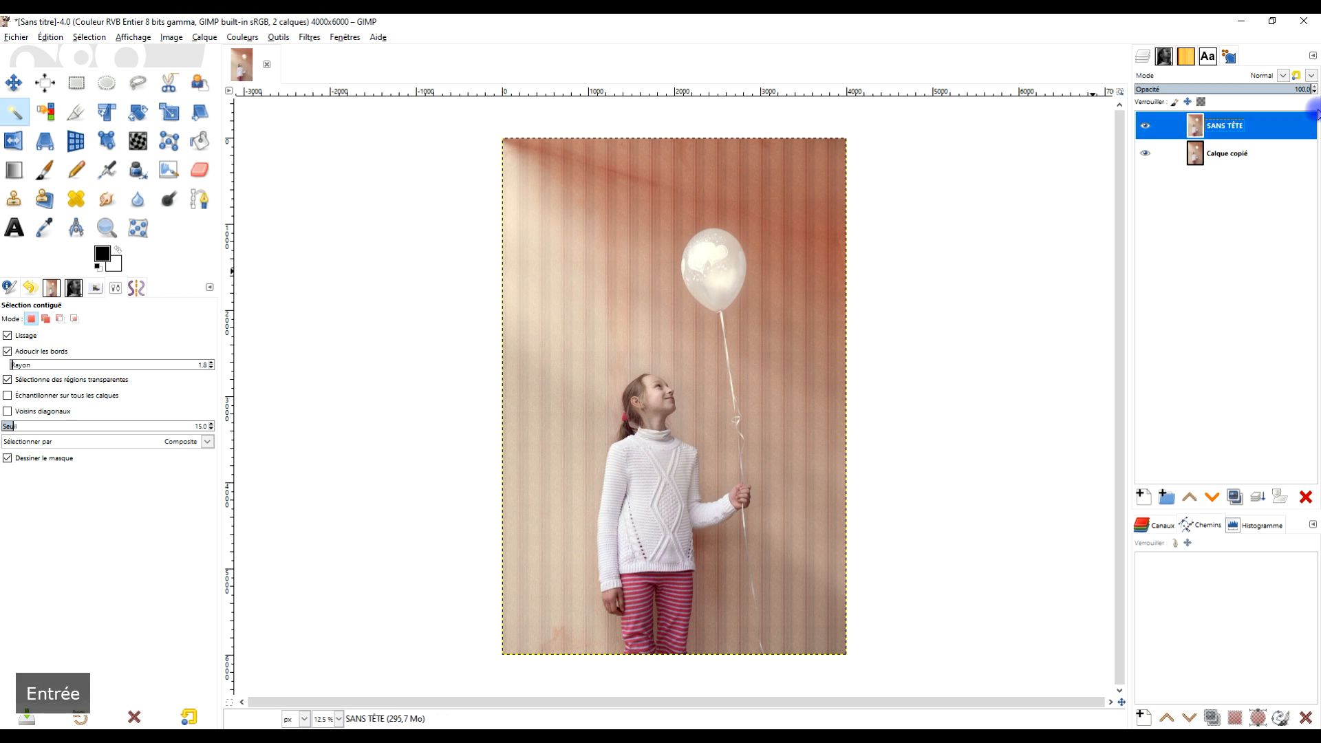
# Step: Rename the lower photo layer ORIGINAL, hide it and make the SANS TÊTE layer active
pyautogui.doubleClick(1225, 155)
pyautogui.write('OR')
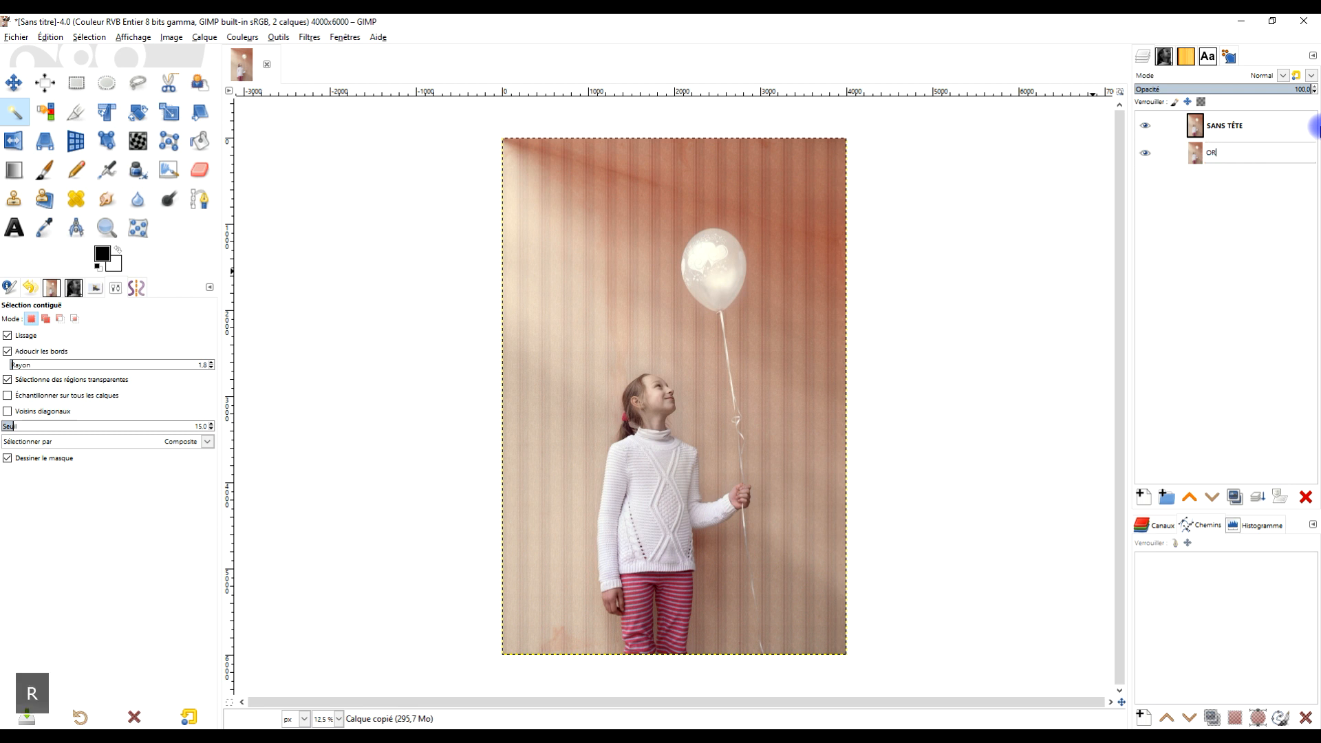
pyautogui.write('IGINAL')
pyautogui.press('Return')
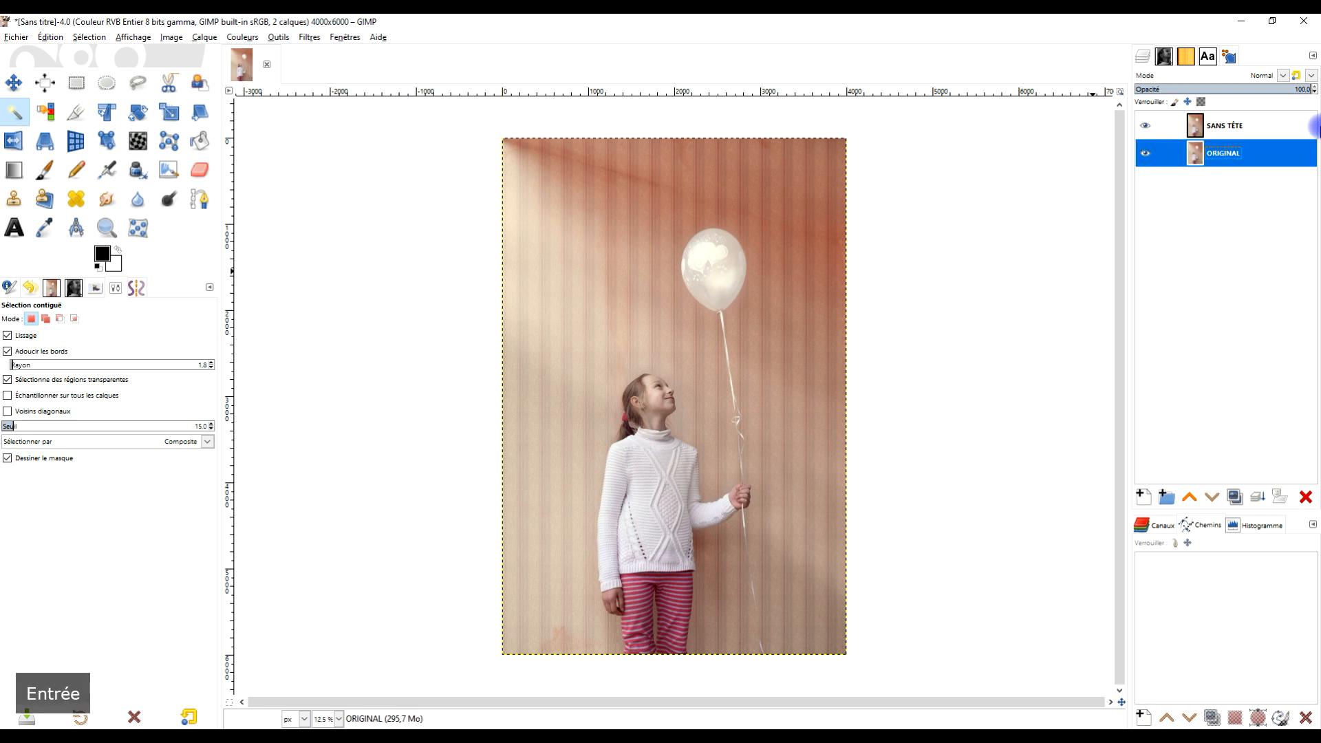
pyautogui.click(1239, 127)
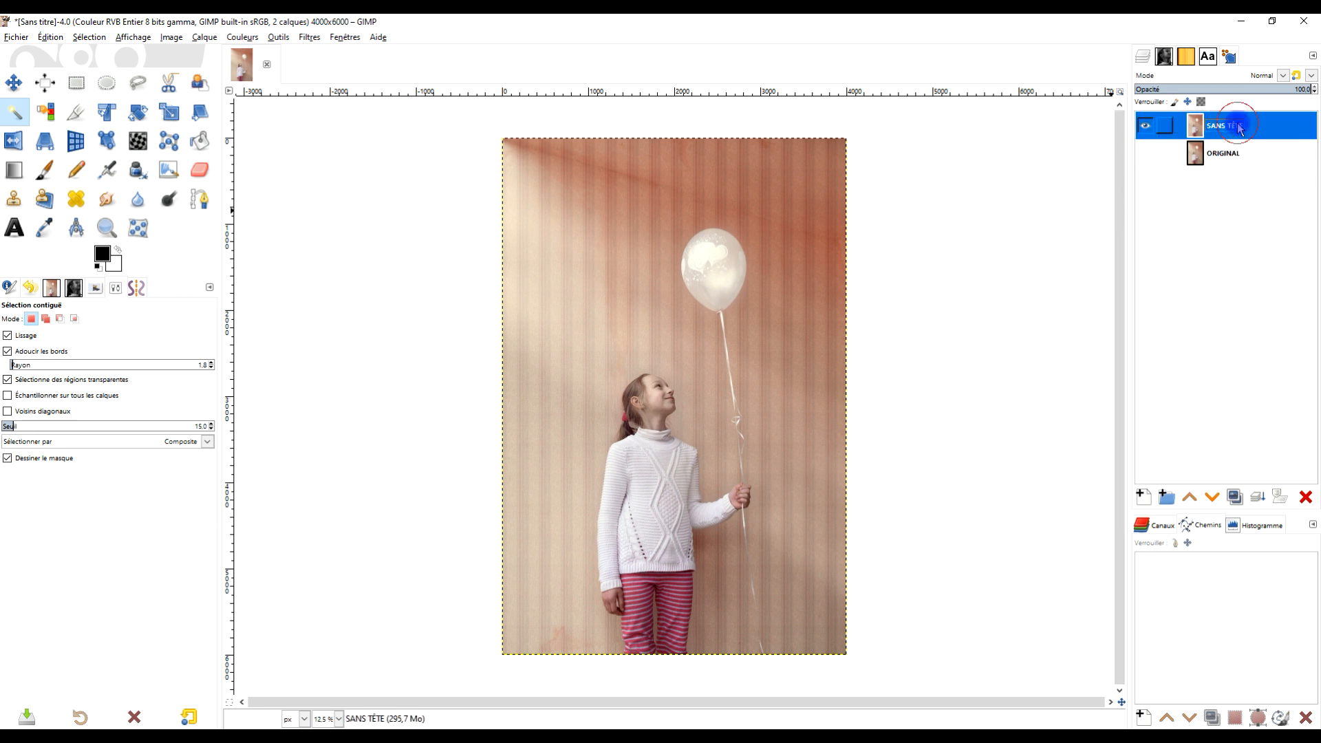
# Step: Set up the Clone tool with 100 opacity, the 2. Hardness 050 brush and a size of 291
pyautogui.keyDown('ctrl'); pyautogui.scroll(5, 647, 401); pyautogui.keyUp('ctrl')
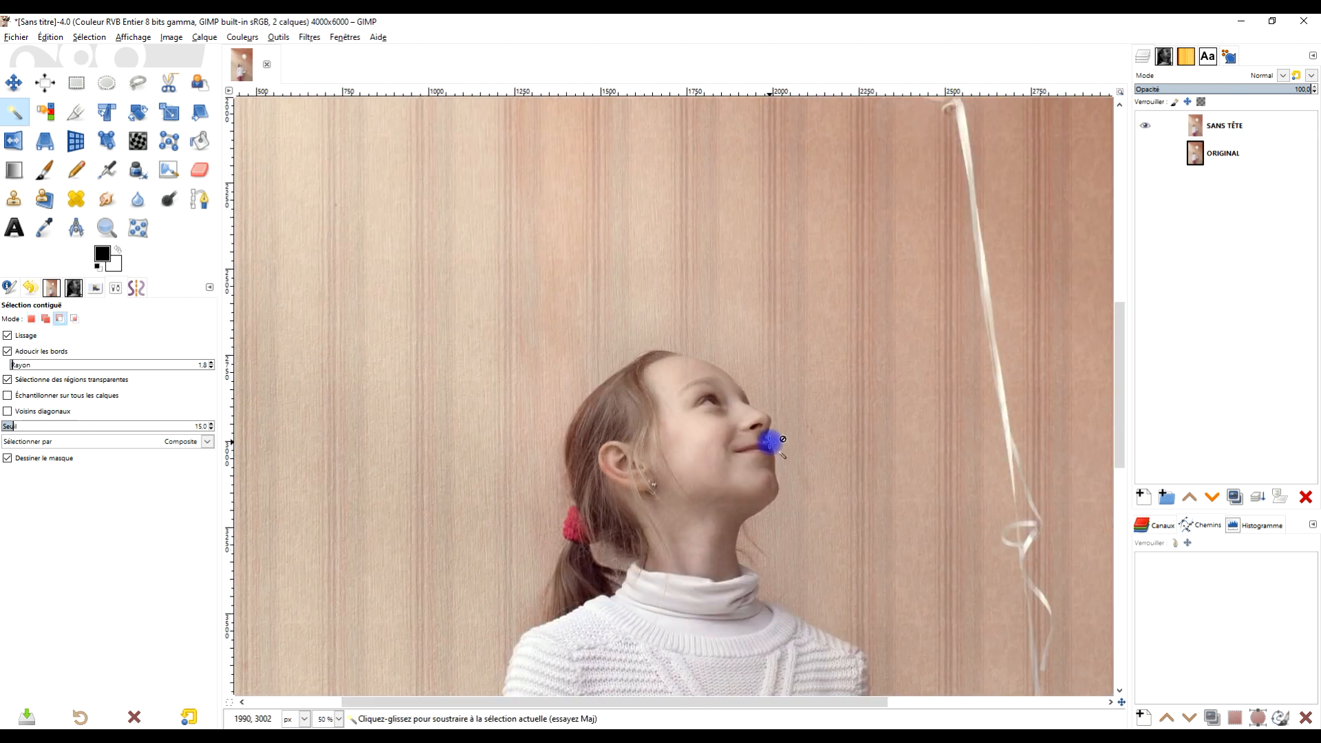
pyautogui.keyDown('ctrl'); pyautogui.scroll(-1, 767, 454); pyautogui.keyUp('ctrl')
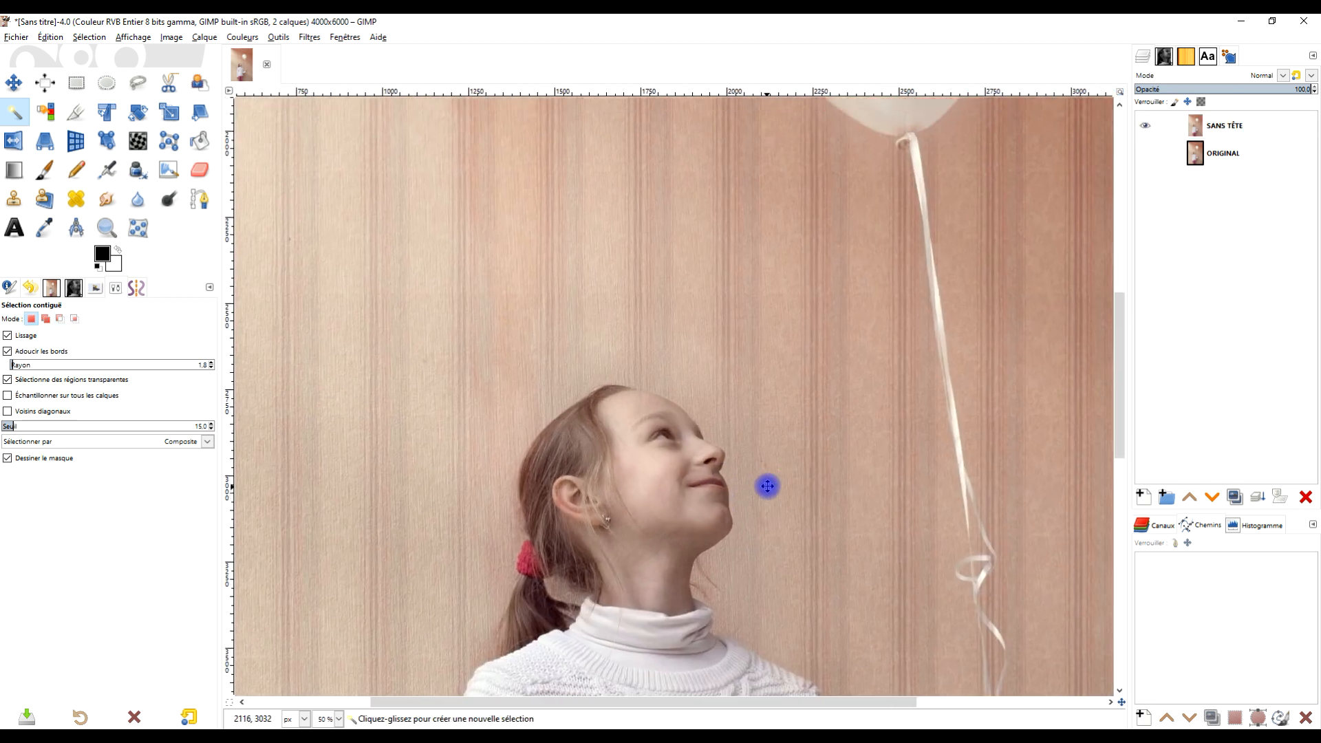
pyautogui.click(16, 200)
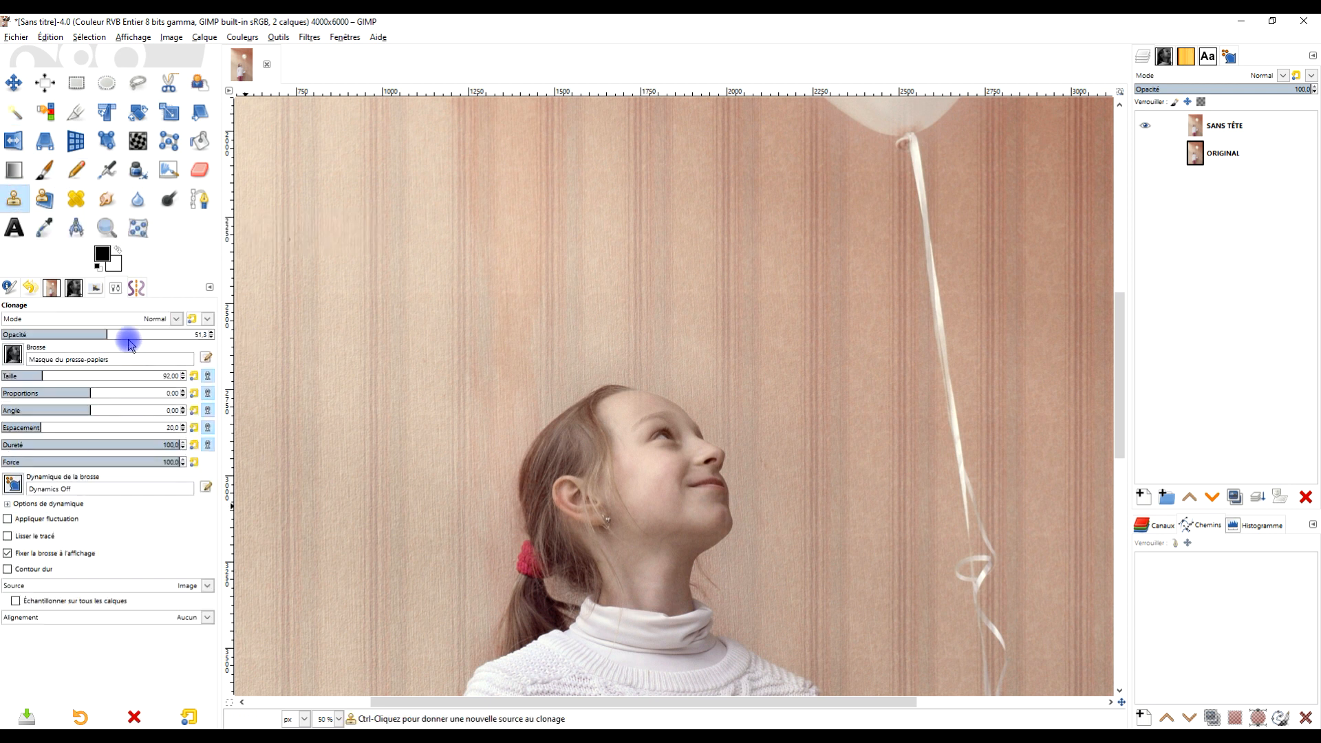
pyautogui.moveTo(131, 344); pyautogui.dragTo(303, 330)
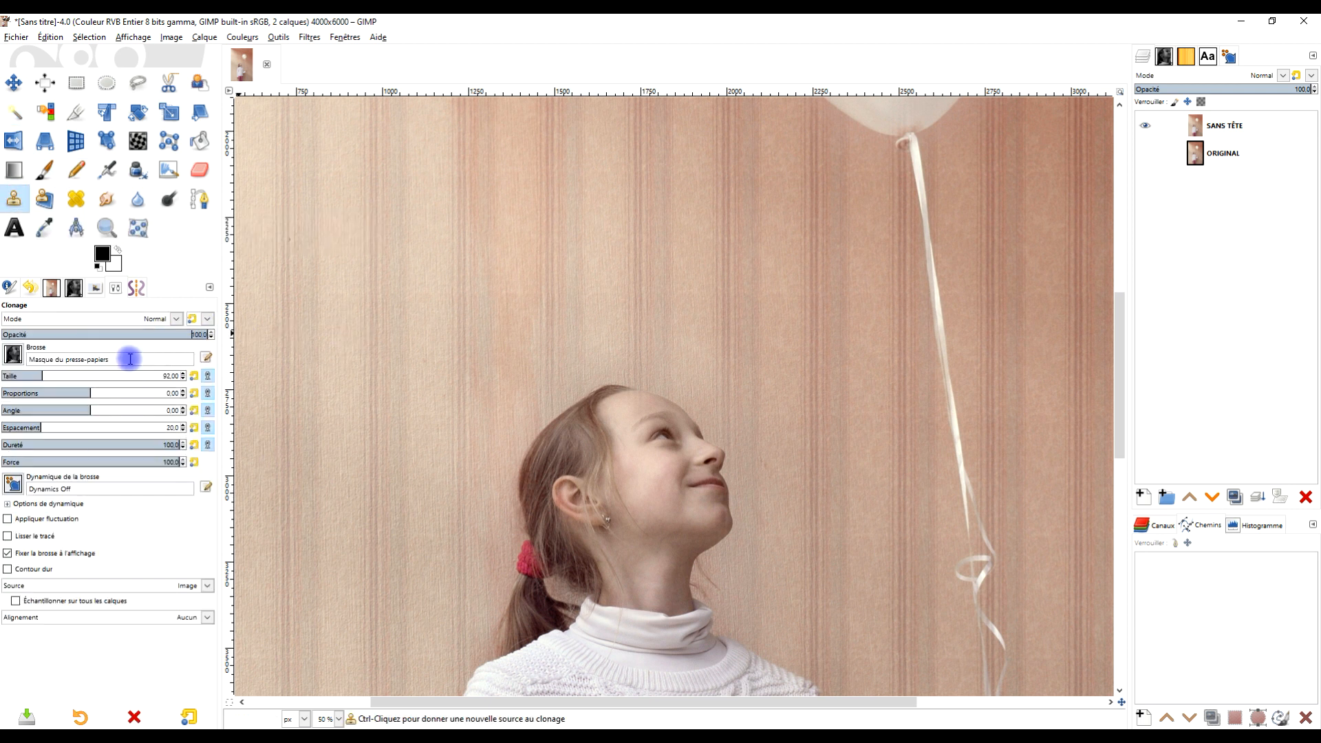
pyautogui.click(12, 355)
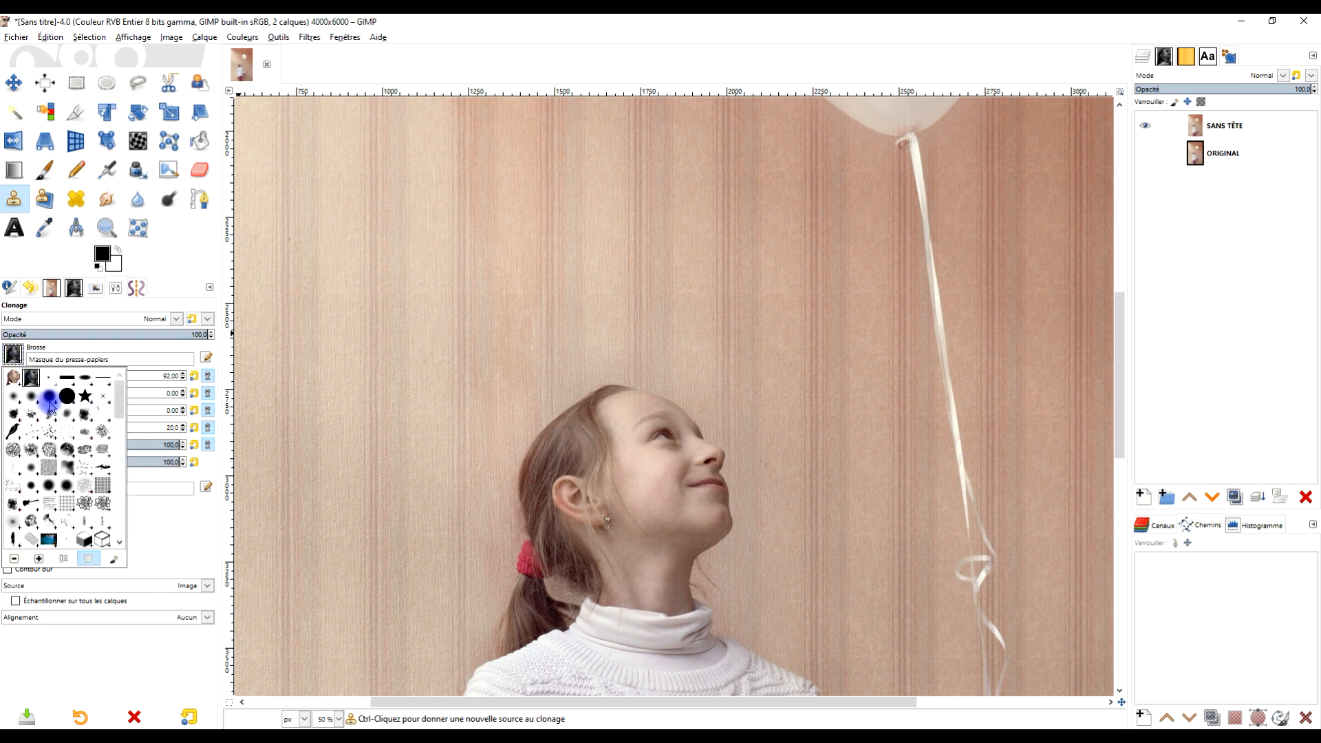
pyautogui.click(51, 401)
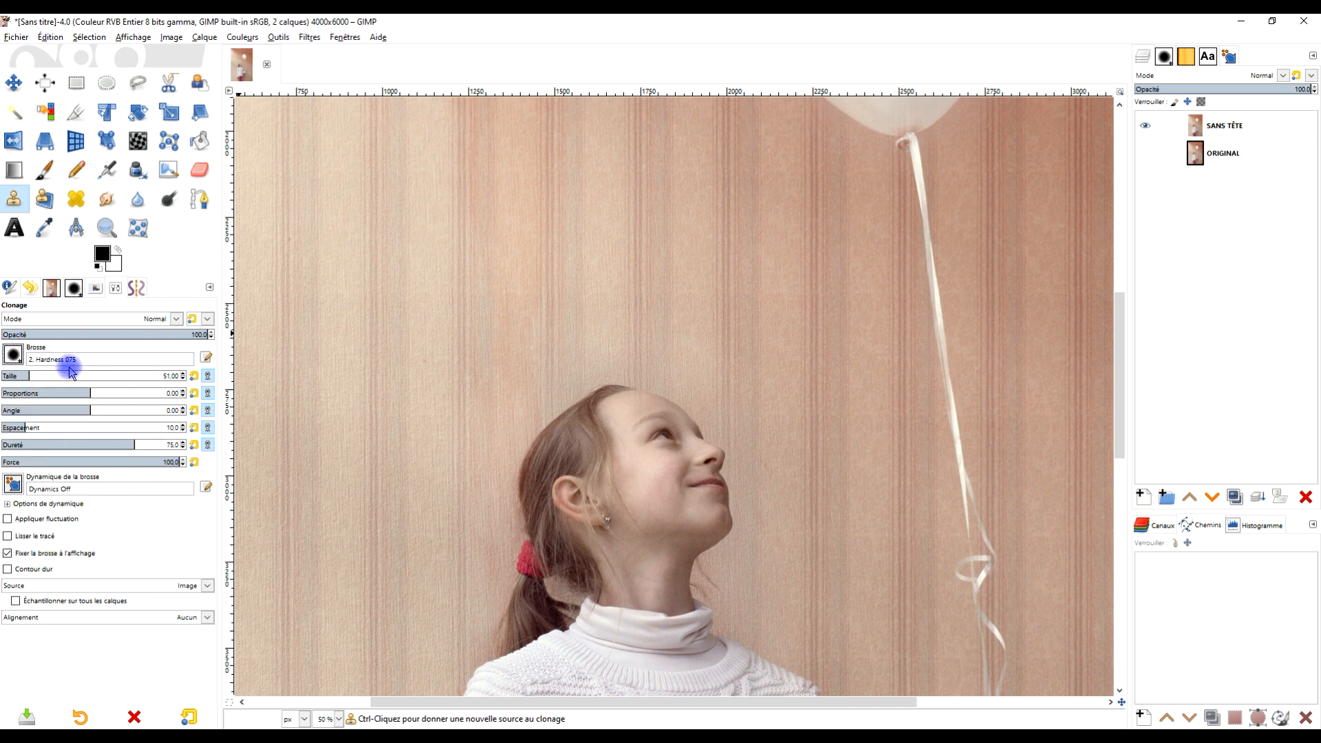
pyautogui.click(13, 358)
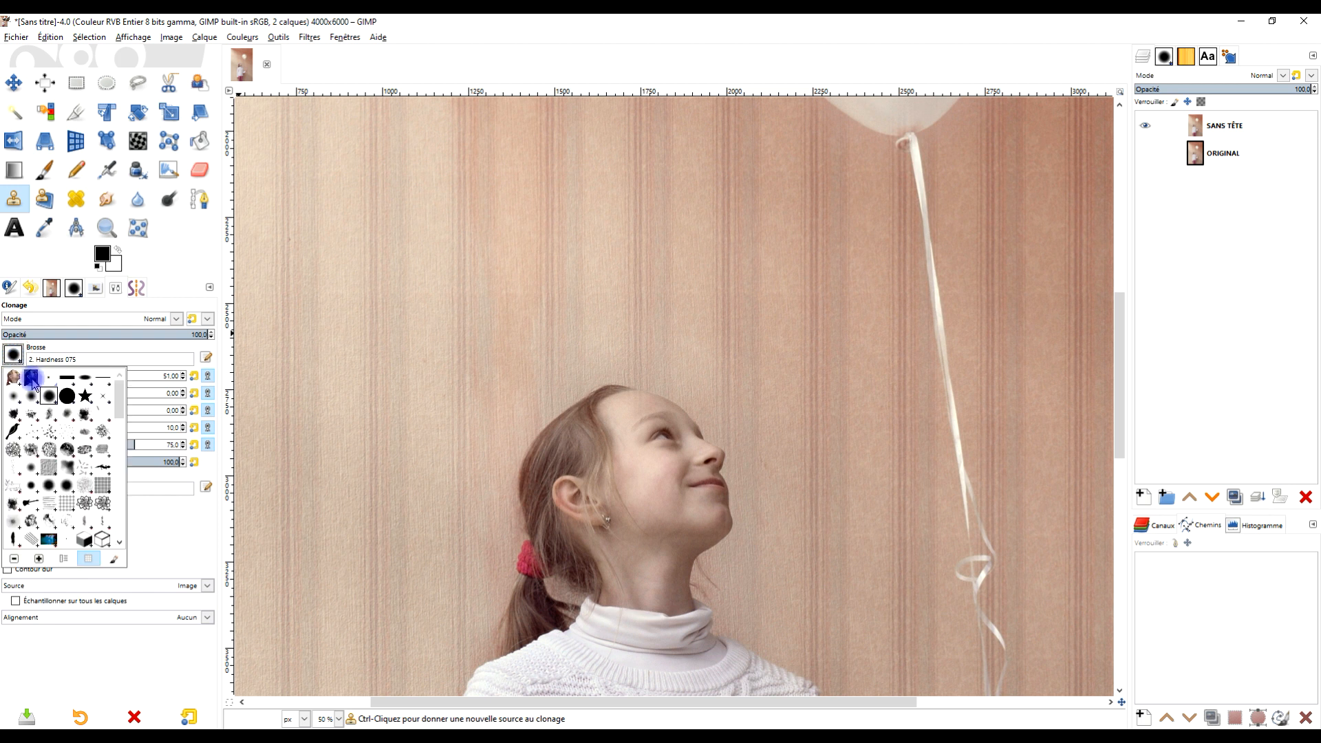
pyautogui.click(30, 392)
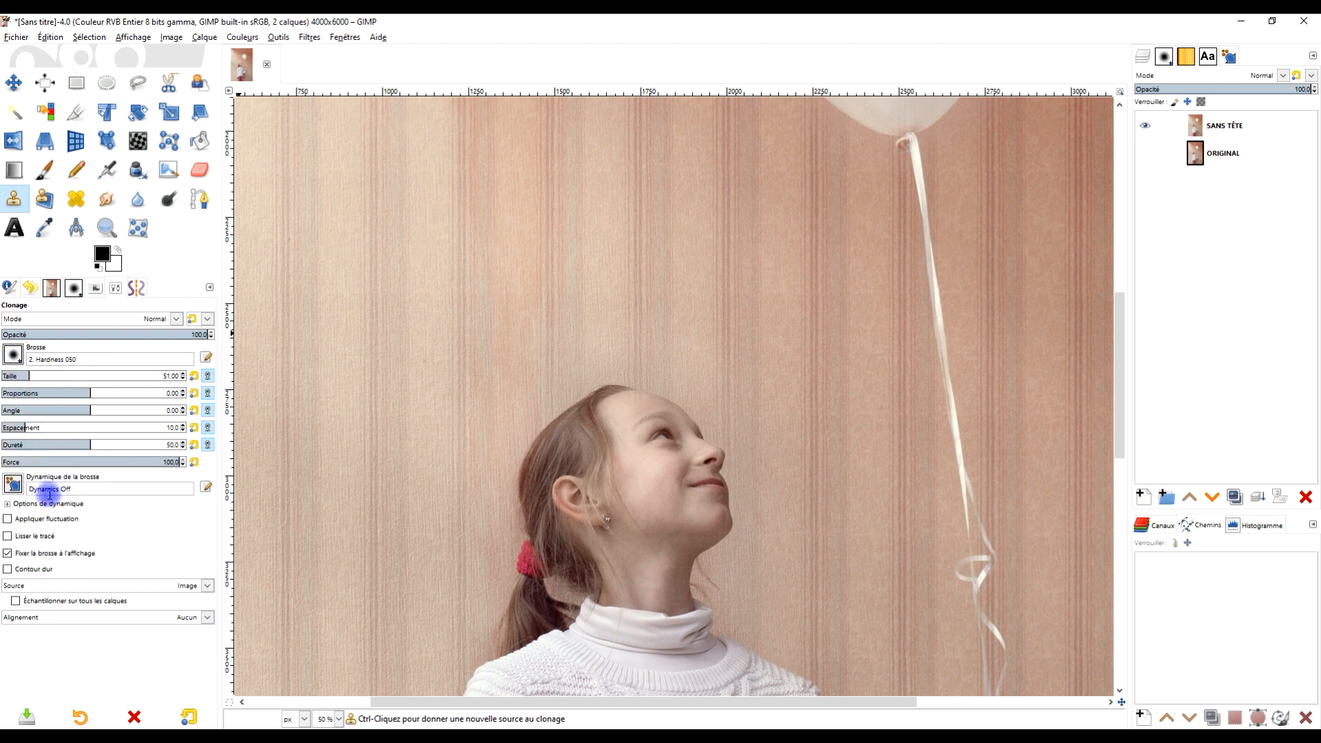
pyautogui.moveTo(48, 378); pyautogui.dragTo(126, 361)
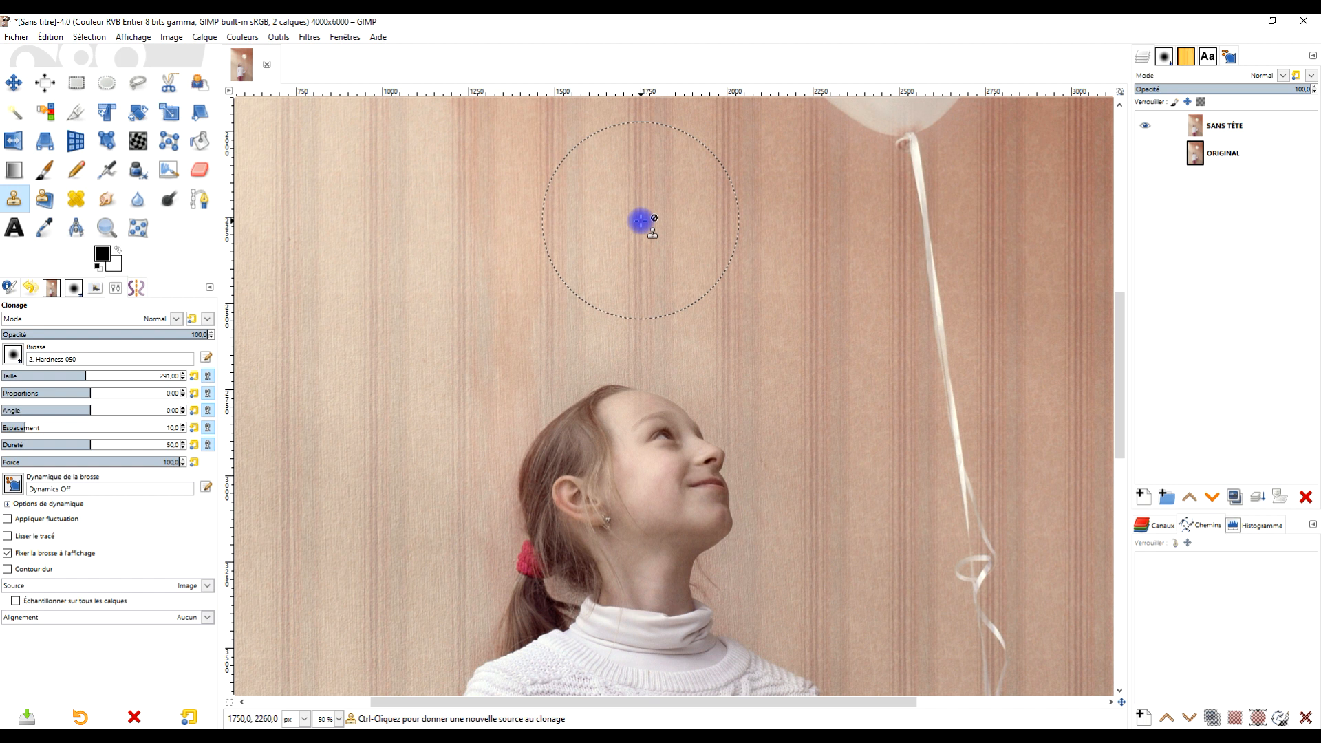
# Step: Sample the striped wallpaper straight above the girl's head and clone it over her face and hair
pyautogui.press('ctrl')
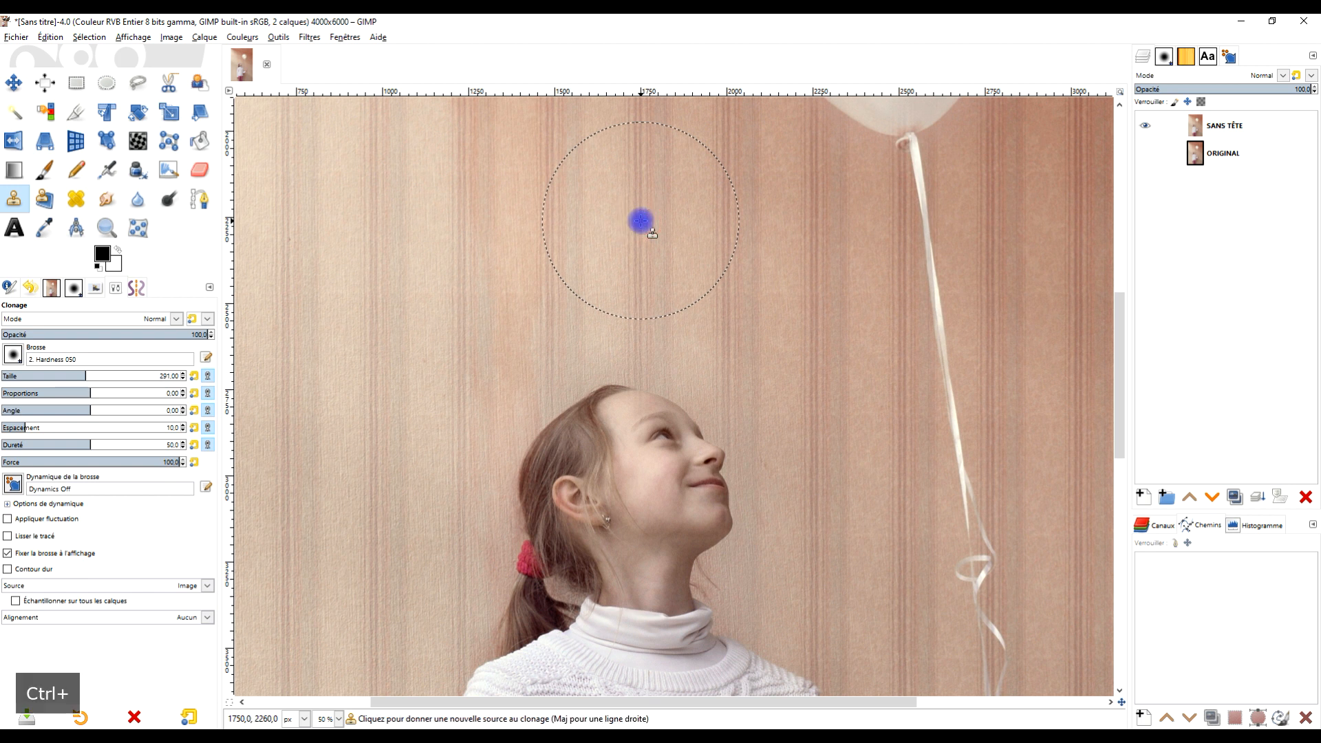
pyautogui.keyDown('ctrl'); pyautogui.click(640, 220); pyautogui.keyUp('ctrl')
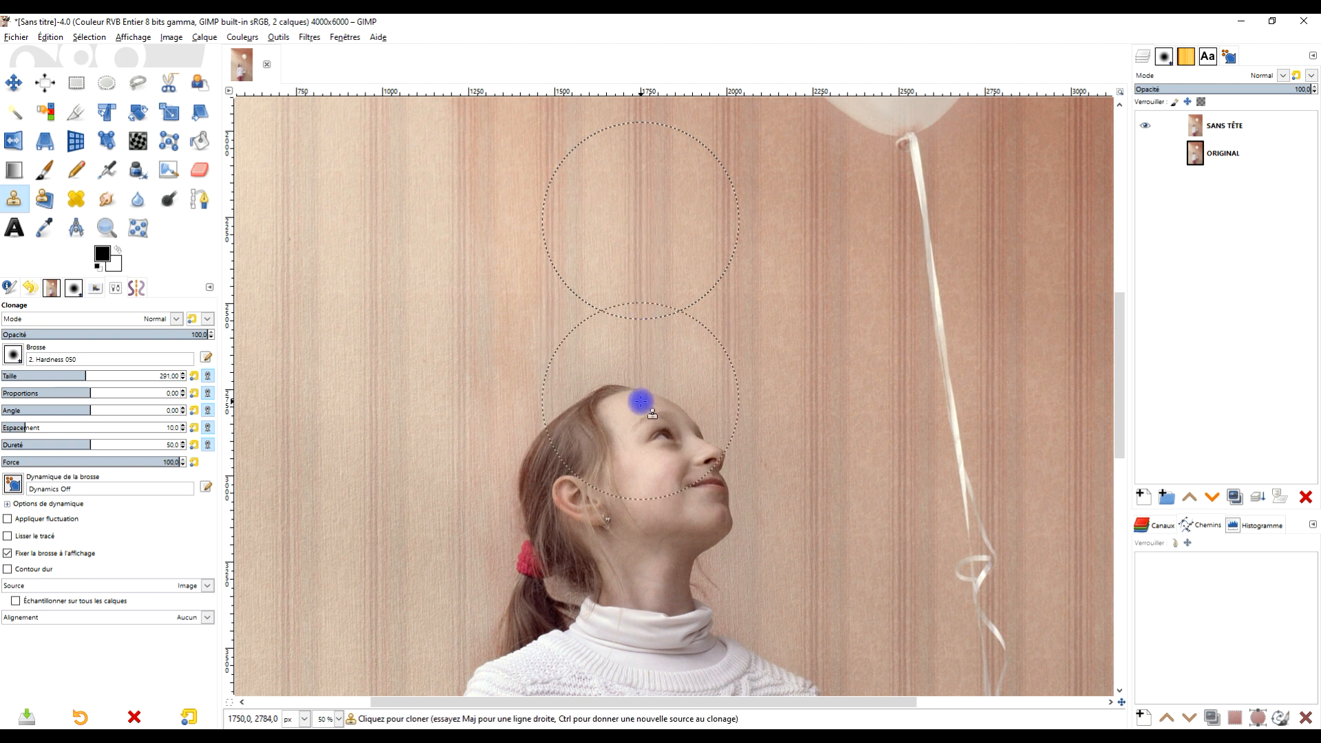
pyautogui.moveTo(640, 390)
pyautogui.mouseDown()
pyautogui.moveTo(642, 464)
pyautogui.moveTo(520, 463)
pyautogui.moveTo(744, 473)
pyautogui.moveTo(638, 502)
pyautogui.moveTo(496, 510)
pyautogui.mouseUp()
pyautogui.moveTo(694, 504); pyautogui.dragTo(751, 283)
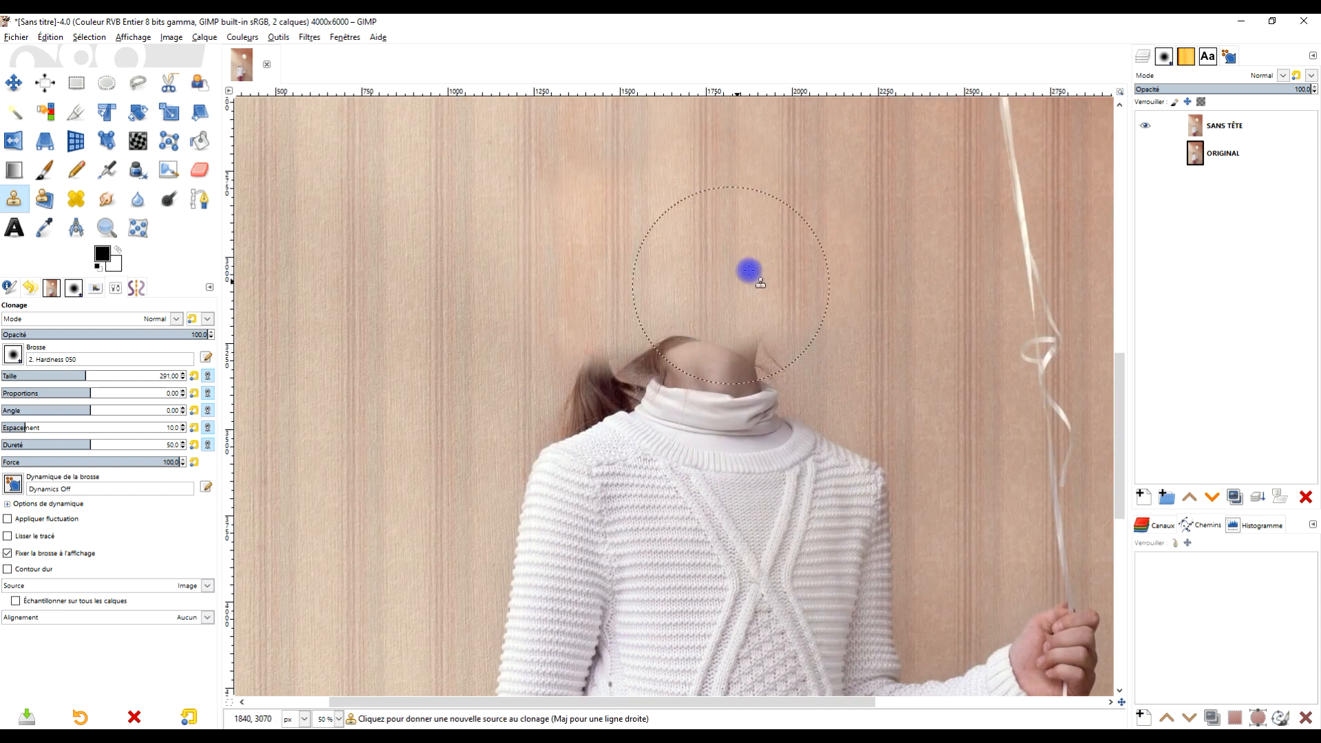
# Step: Resample the wallpaper just above the right side of the neck and clone it over the ponytail, leftover hair and upper neck
pyautogui.scroll(3, 718, 297)
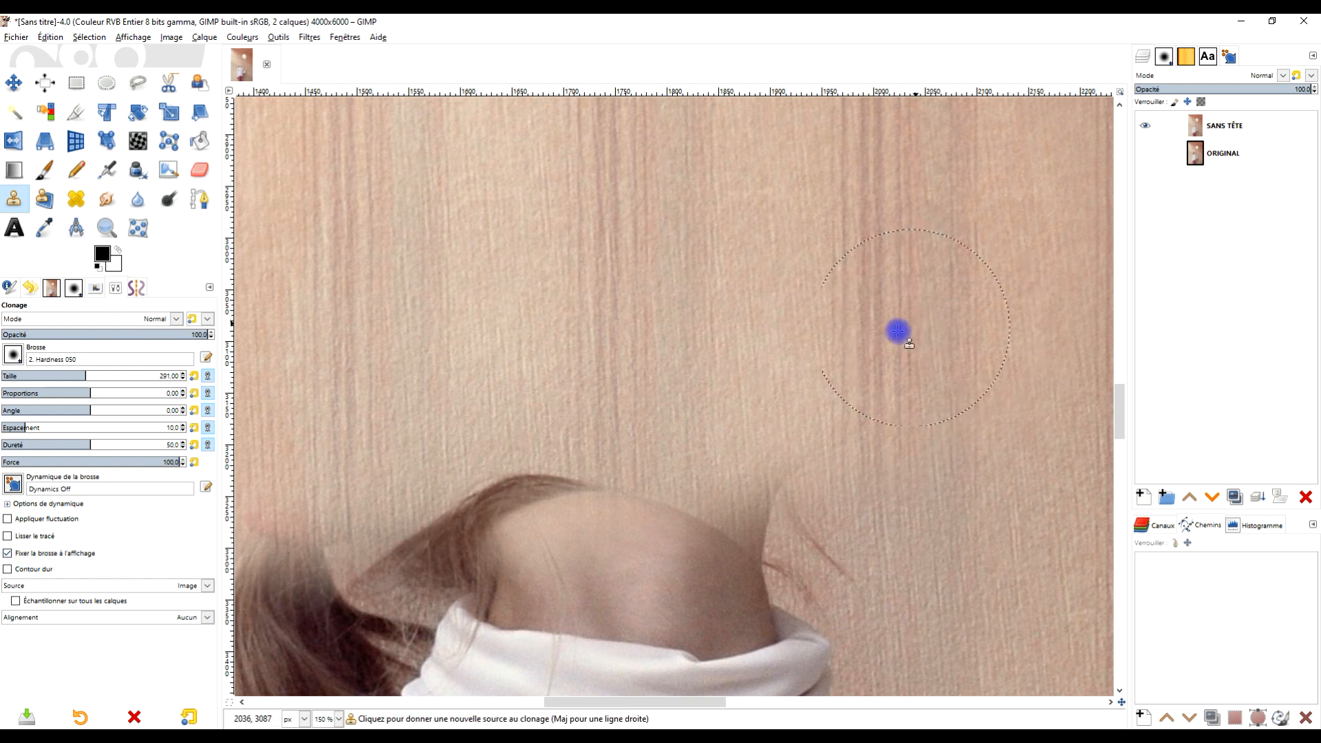
pyautogui.scroll(-5, 848, 351)
pyautogui.scroll(6, 847, 353)
pyautogui.scroll(-3, 836, 413)
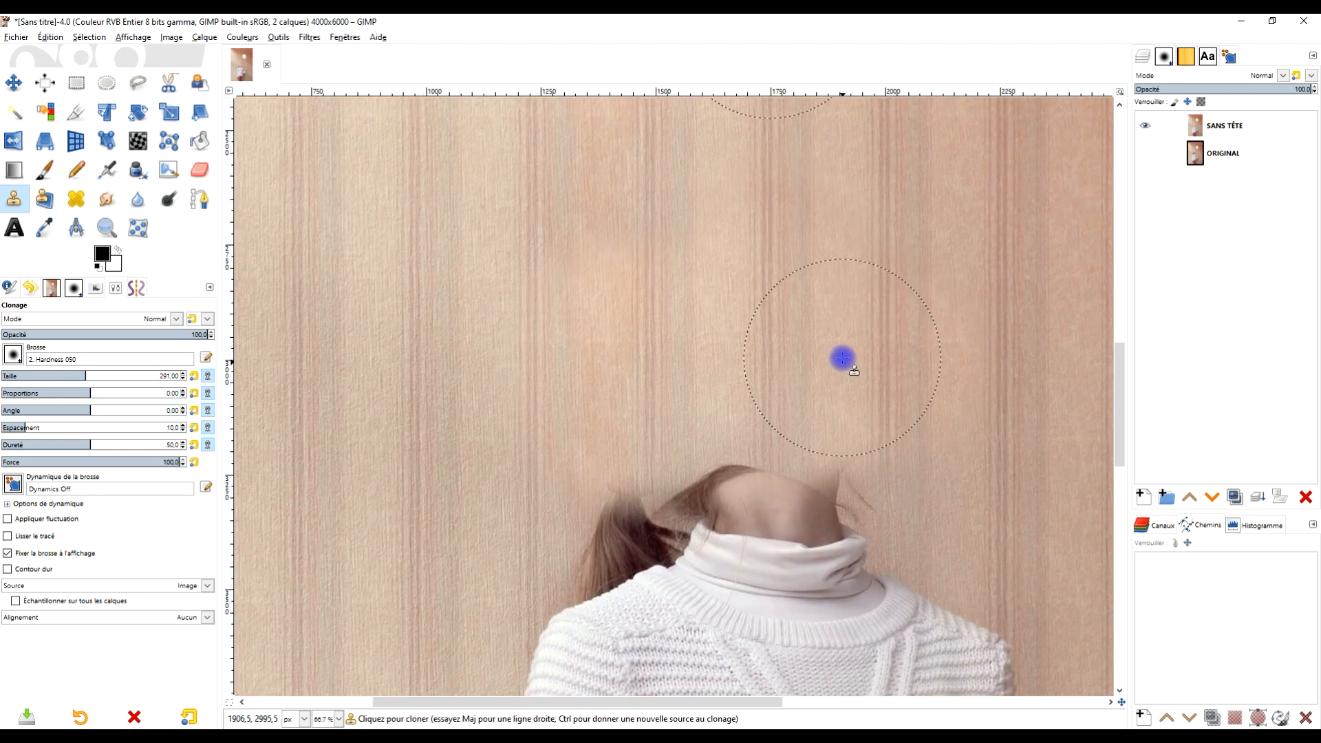
pyautogui.scroll(3, 841, 360)
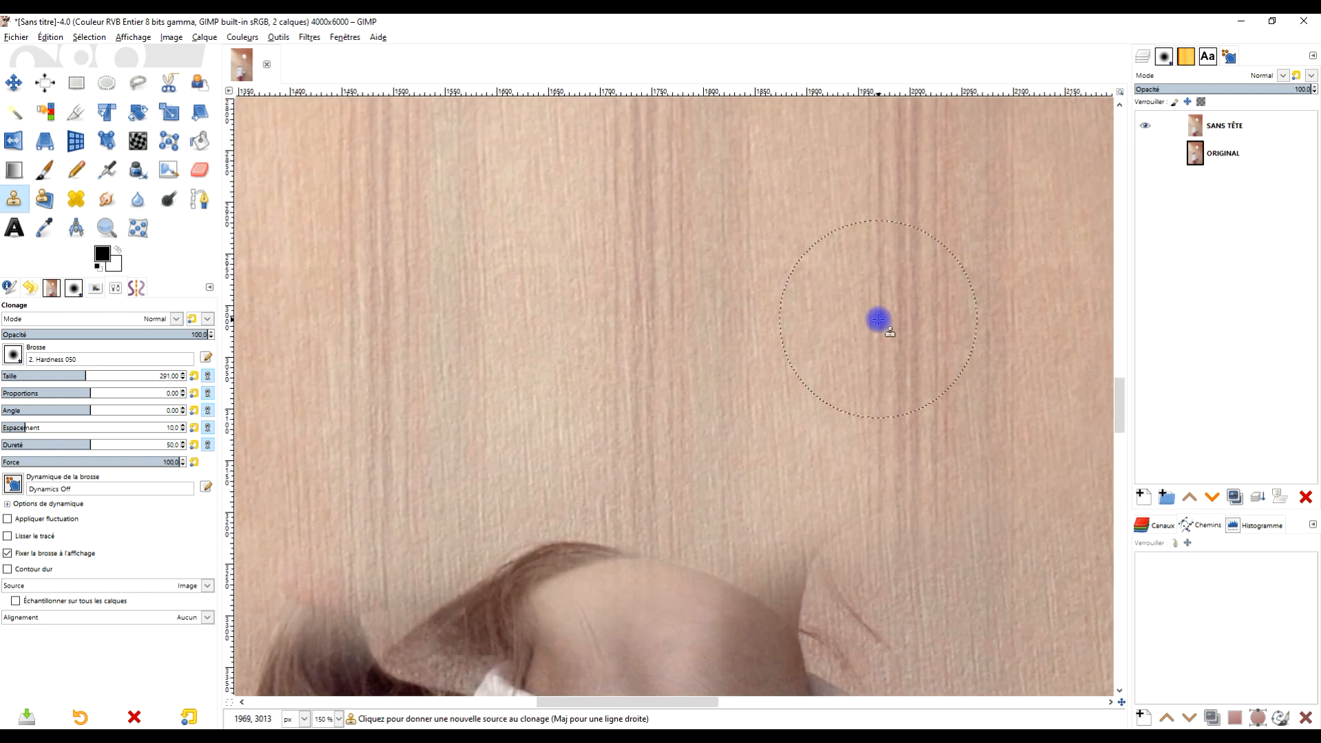
pyautogui.keyDown('ctrl'); pyautogui.click(880, 320); pyautogui.keyUp('ctrl')
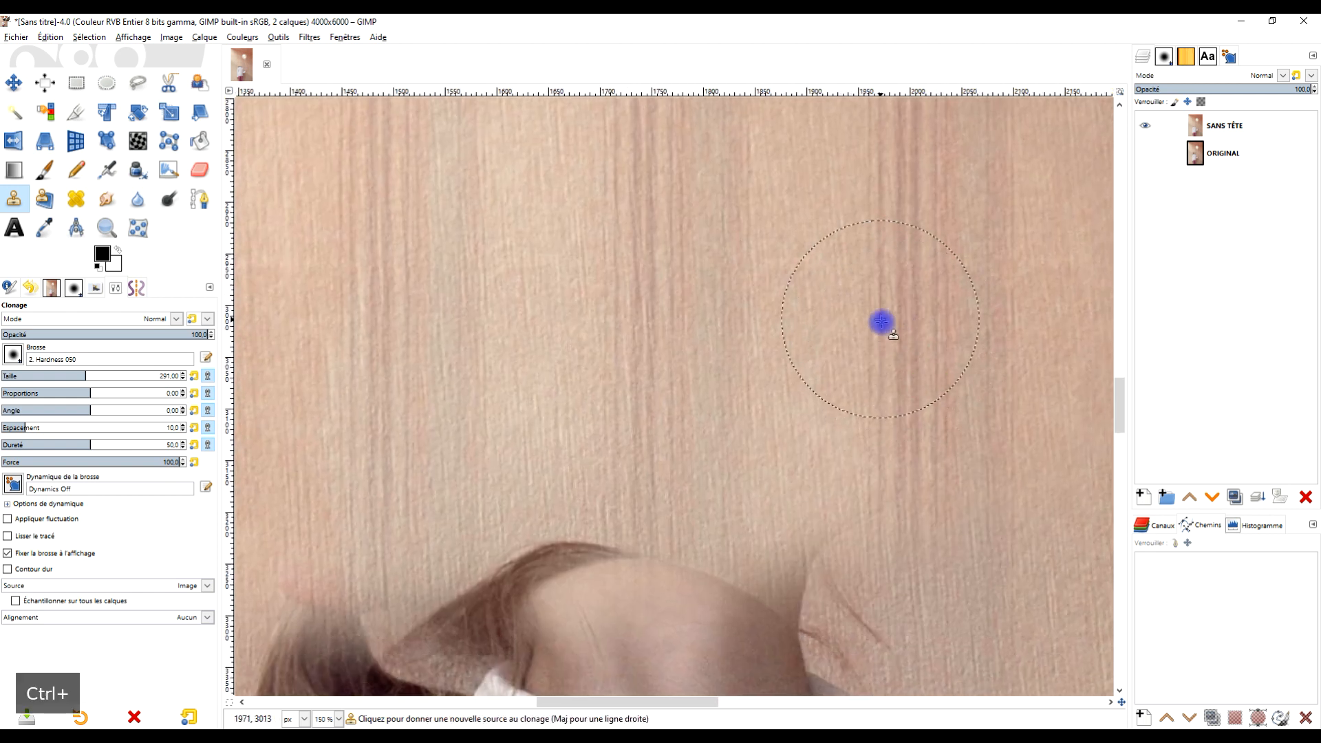
pyautogui.scroll(-5, 878, 366)
pyautogui.scroll(-1, 874, 392)
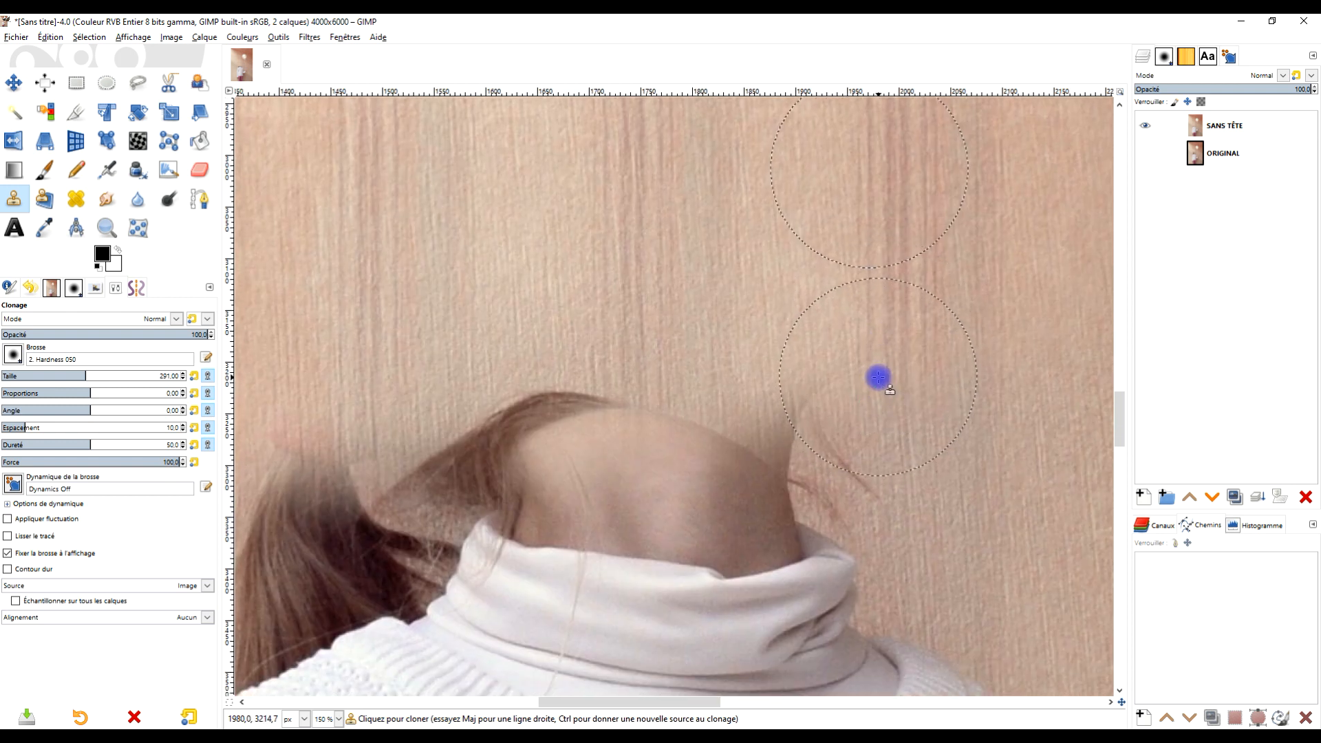
pyautogui.moveTo(867, 389)
pyautogui.mouseDown()
pyautogui.moveTo(758, 392)
pyautogui.moveTo(591, 363)
pyautogui.moveTo(487, 386)
pyautogui.moveTo(415, 456)
pyautogui.moveTo(328, 504)
pyautogui.moveTo(314, 477)
pyautogui.moveTo(323, 434)
pyautogui.moveTo(324, 463)
pyautogui.mouseUp()
pyautogui.moveTo(472, 406); pyautogui.dragTo(724, 269)
pyautogui.moveTo(535, 395)
pyautogui.mouseDown()
pyautogui.moveTo(441, 459)
pyautogui.moveTo(497, 457)
pyautogui.moveTo(611, 400)
pyautogui.moveTo(702, 312)
pyautogui.mouseUp()
pyautogui.moveTo(535, 420)
pyautogui.mouseDown()
pyautogui.moveTo(445, 486)
pyautogui.moveTo(549, 436)
pyautogui.mouseUp()
# Step: Clone nearby wallpaper over the dark hair remnants in the corner between the left shoulder and the turtleneck collar
pyautogui.scroll(3, 619, 401)
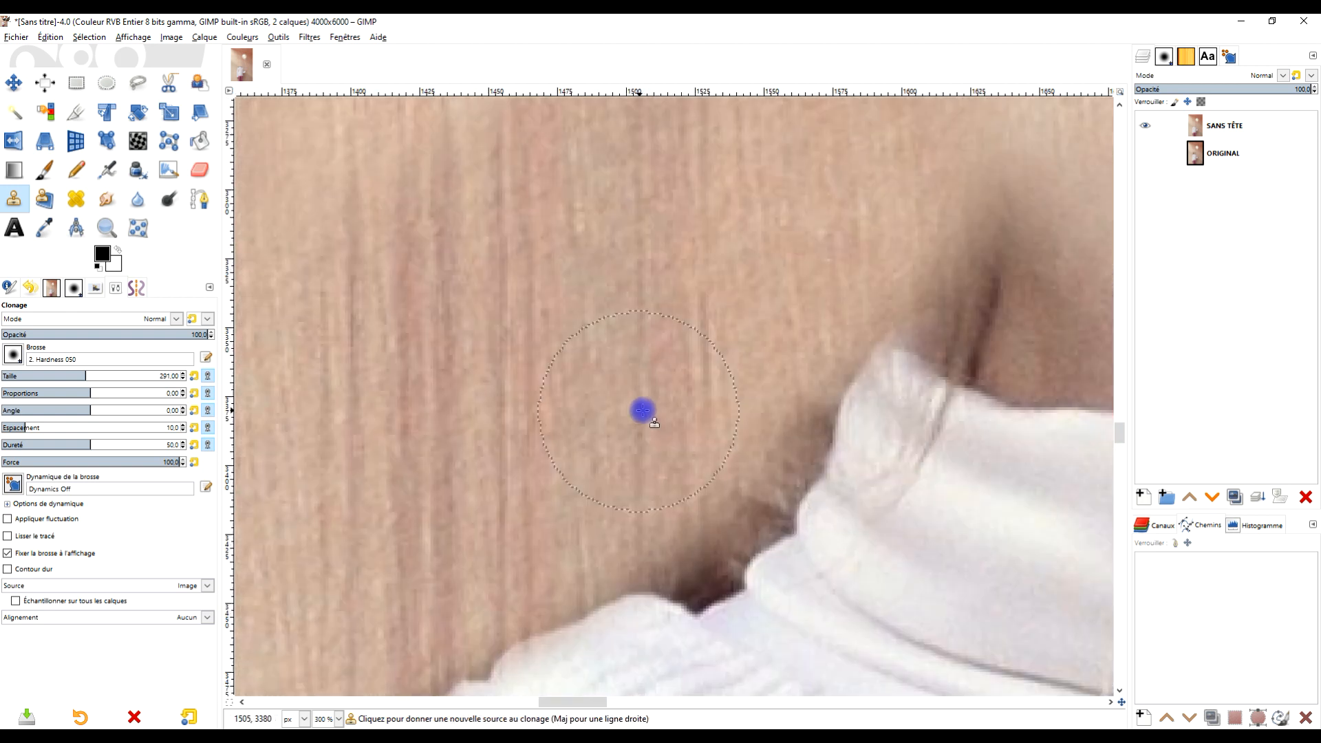
pyautogui.moveTo(648, 439)
pyautogui.mouseDown()
pyautogui.moveTo(723, 309)
pyautogui.moveTo(655, 409)
pyautogui.mouseUp()
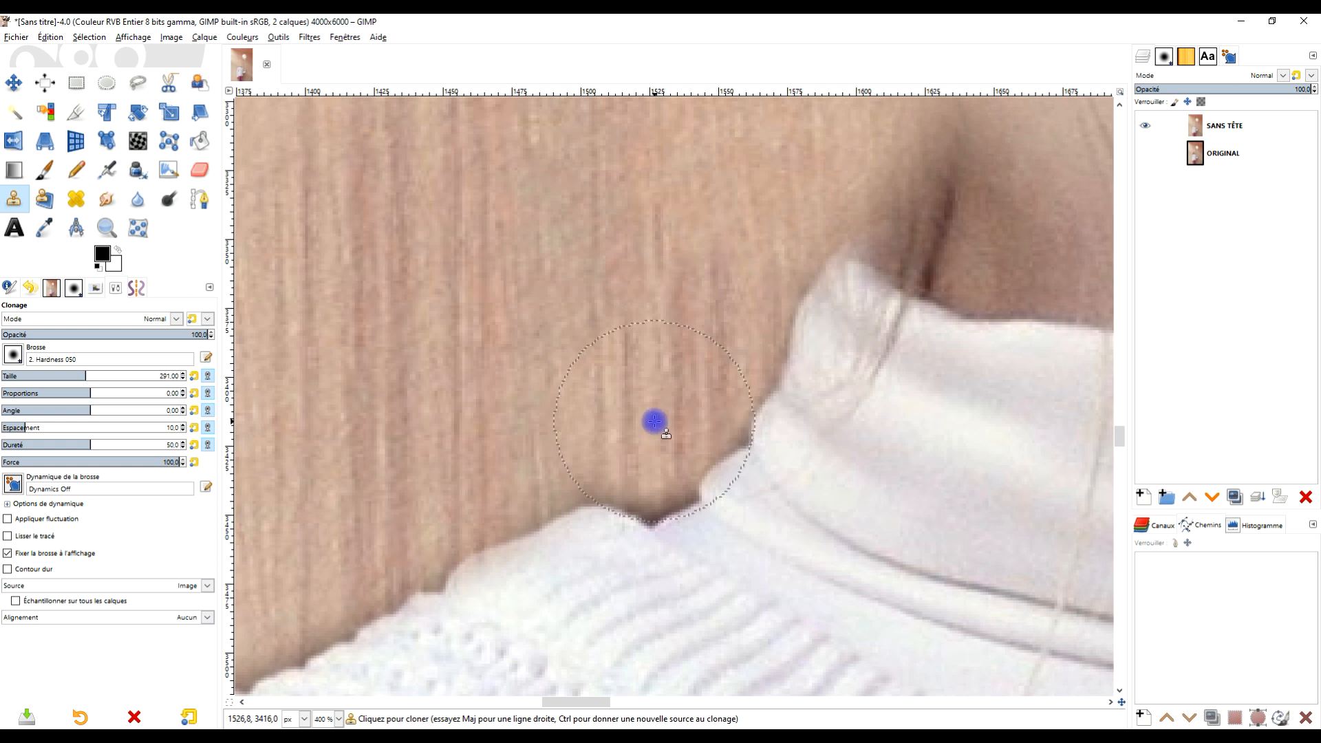
pyautogui.scroll(2, 654, 421)
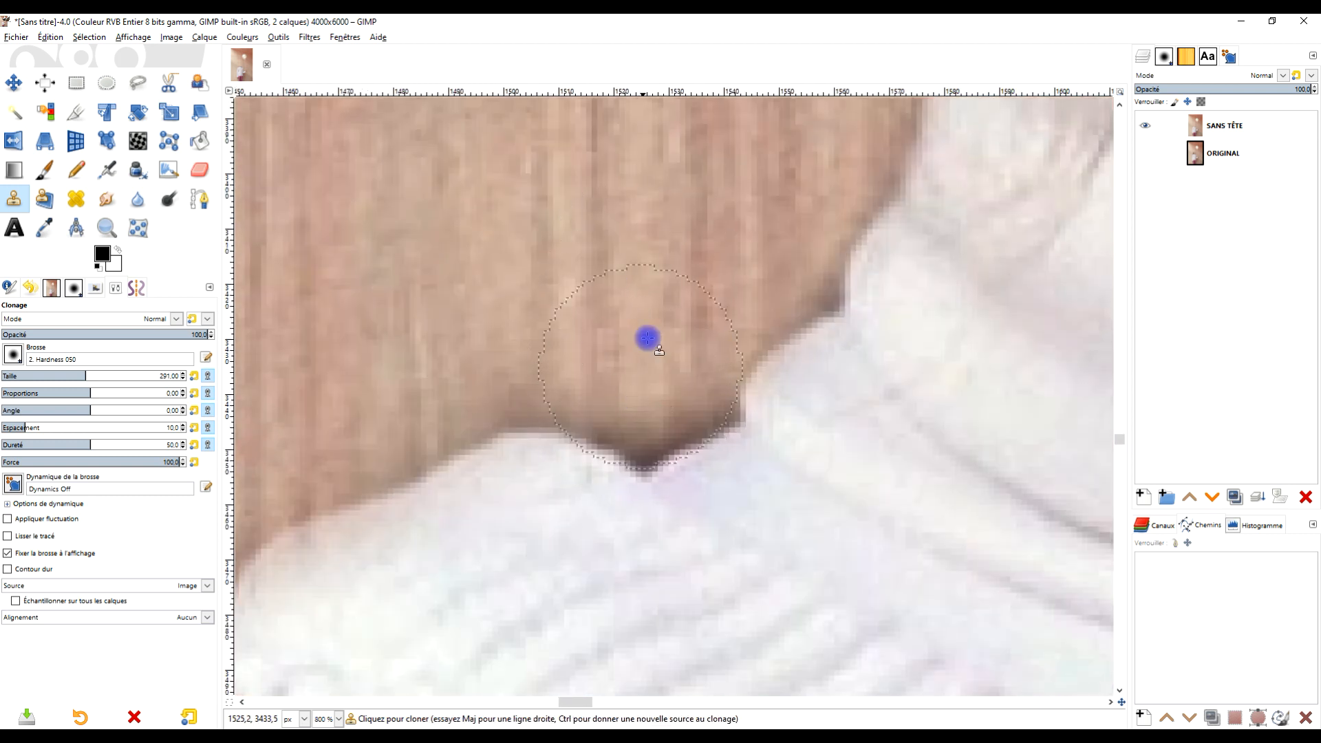
pyautogui.keyDown('ctrl'); pyautogui.click(654, 238); pyautogui.keyUp('ctrl')
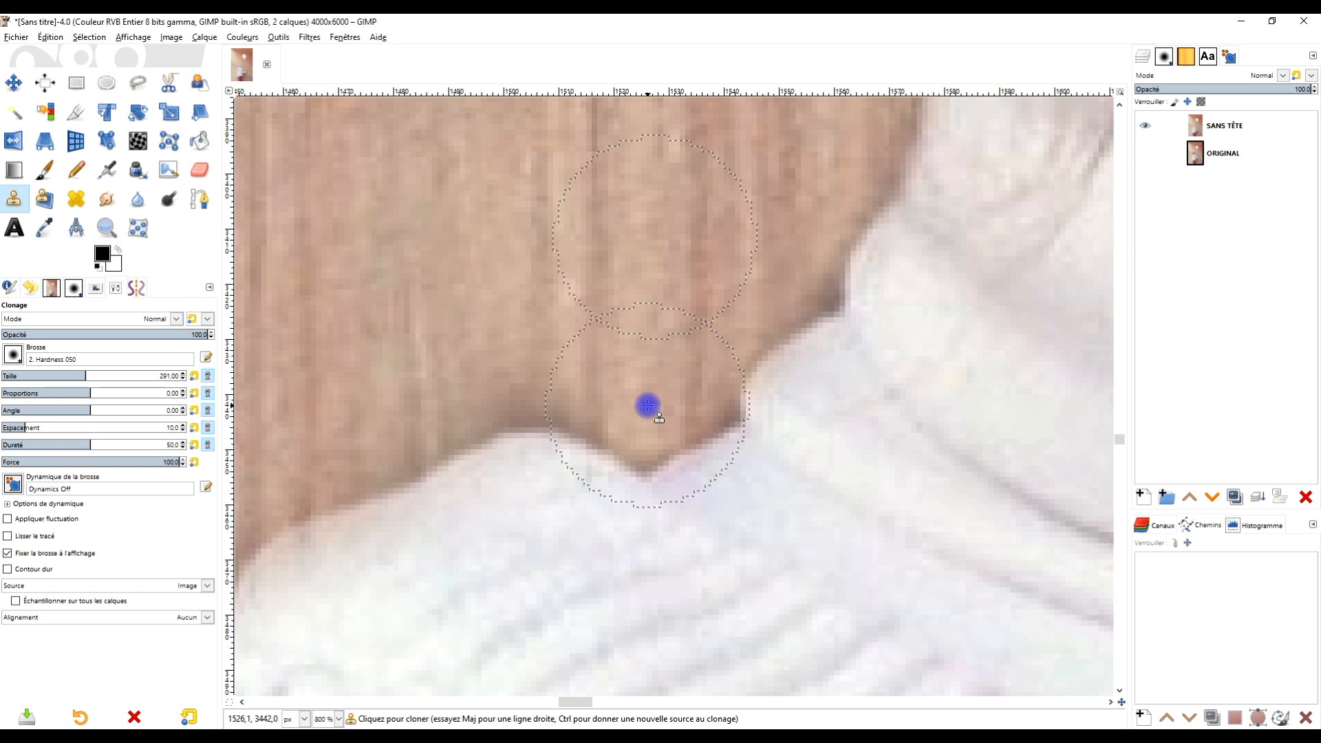
pyautogui.moveTo(651, 352)
pyautogui.mouseDown()
pyautogui.moveTo(776, 271)
pyautogui.moveTo(808, 202)
pyautogui.mouseUp()
# Step: Sample the wallpaper above the left side of the neck and clone it over the bare neck above the turtleneck collar
pyautogui.scroll(-3, 958, 242)
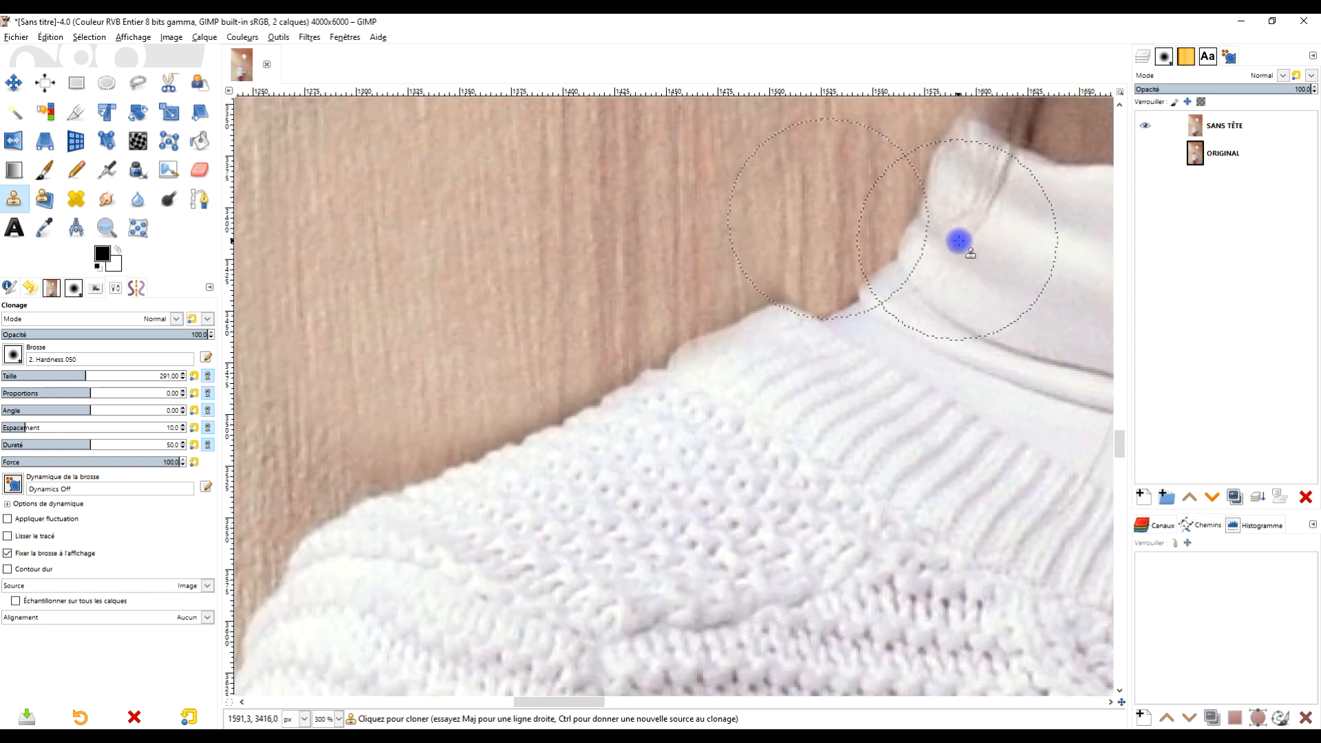
pyautogui.moveTo(1049, 150); pyautogui.dragTo(610, 457)
pyautogui.scroll(-2, 623, 446)
pyautogui.moveTo(712, 469); pyautogui.dragTo(631, 495)
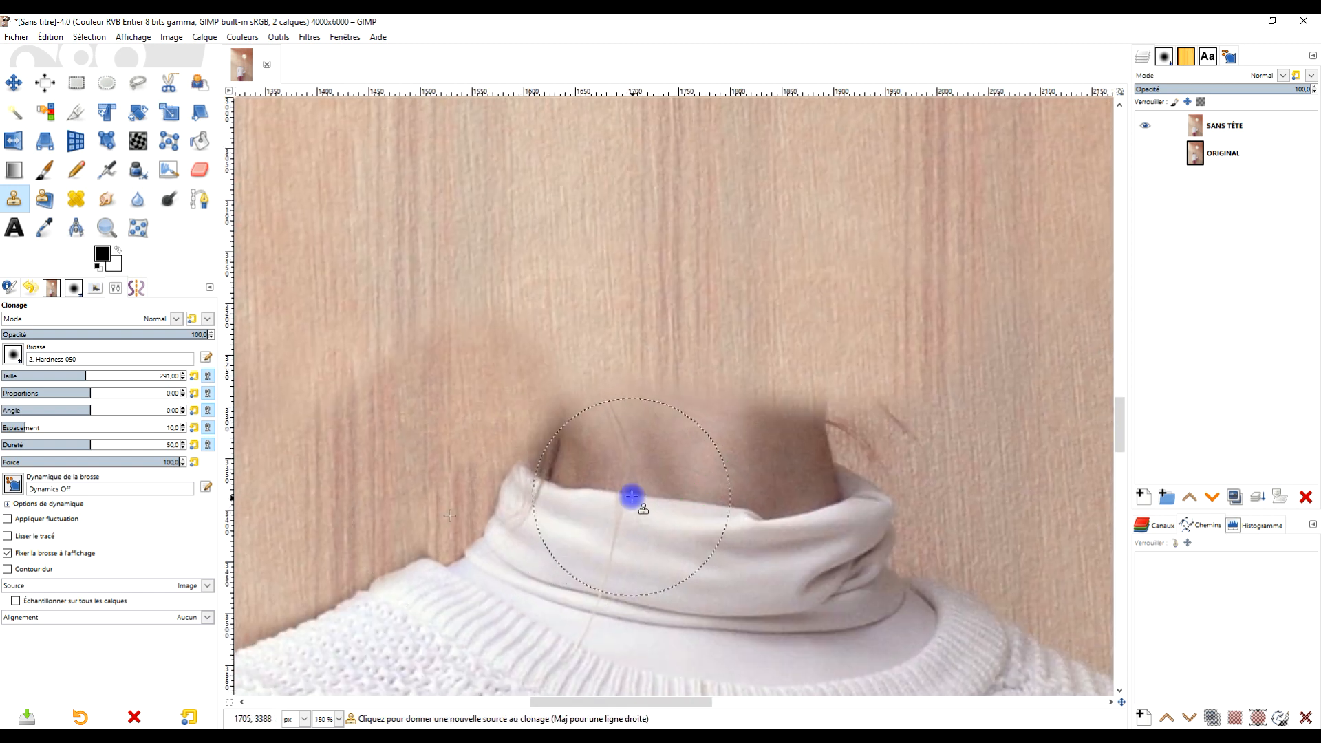
pyautogui.scroll(2, 631, 495)
pyautogui.scroll(-3, 593, 450)
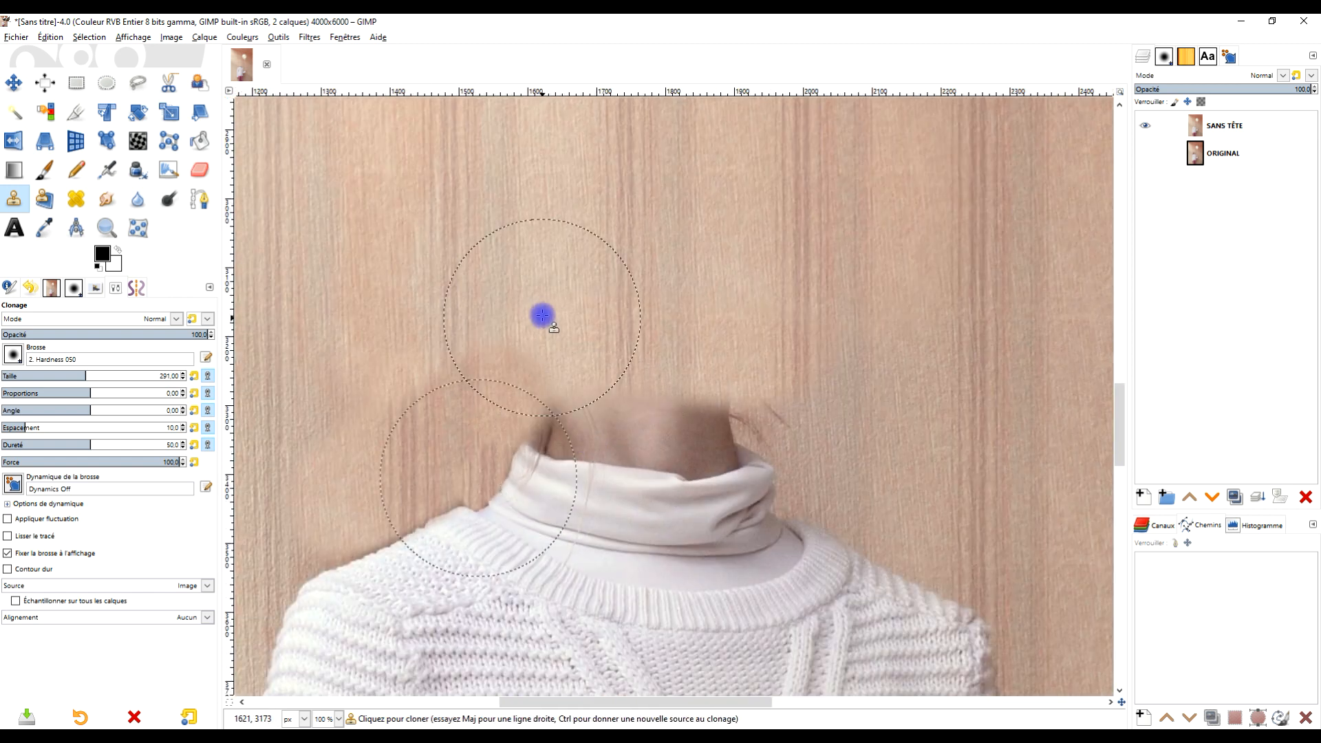
pyautogui.keyDown('ctrl'); pyautogui.click(533, 219); pyautogui.keyUp('ctrl')
pyautogui.moveTo(540, 342)
pyautogui.mouseDown()
pyautogui.moveTo(495, 357)
pyautogui.moveTo(366, 451)
pyautogui.moveTo(466, 353)
pyautogui.moveTo(594, 361)
pyautogui.moveTo(684, 386)
pyautogui.moveTo(743, 369)
pyautogui.moveTo(784, 383)
pyautogui.moveTo(733, 369)
pyautogui.mouseUp()
pyautogui.scroll(2, 709, 373)
pyautogui.scroll(-2, 705, 375)
pyautogui.scroll(2, 729, 383)
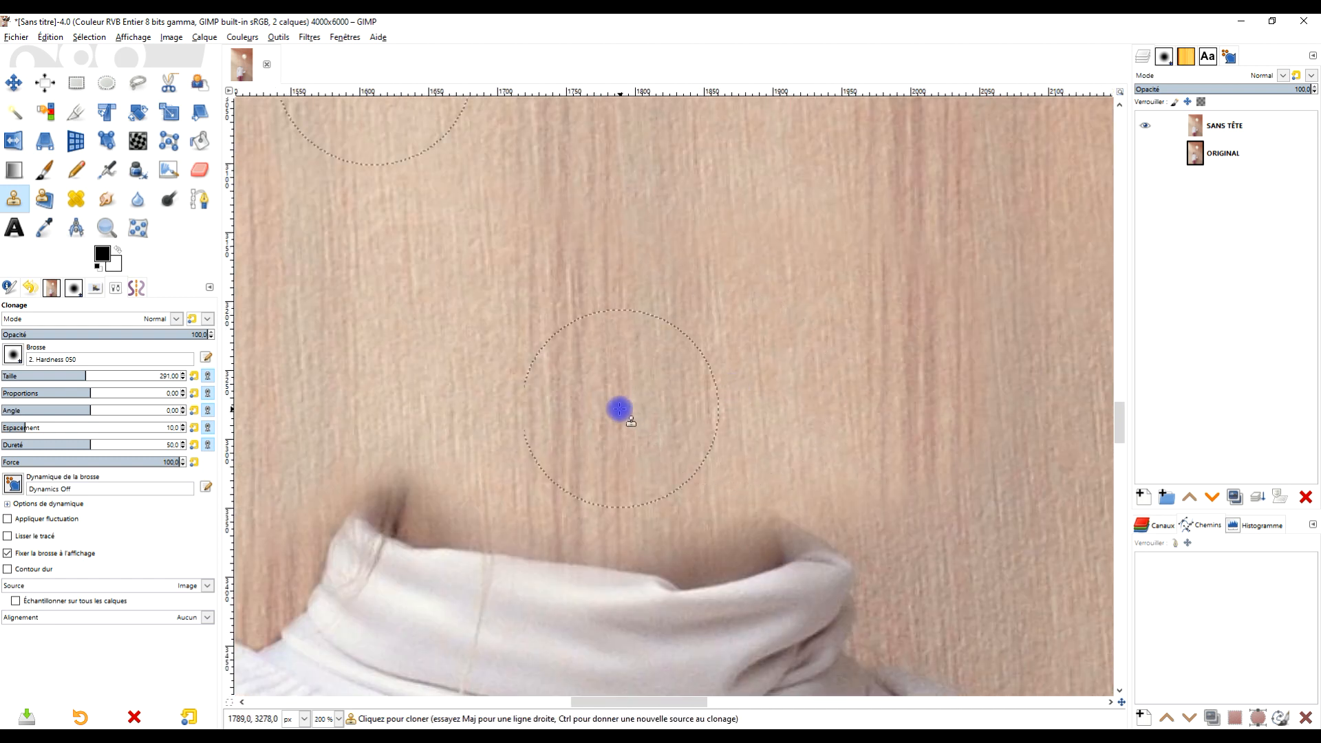
# Step: Resample the wallpaper above the collar's left corner and clone it over the dark hair and skin remnants along the collar's upper edge
pyautogui.scroll(-2, 612, 410)
pyautogui.scroll(2, 536, 408)
pyautogui.scroll(1, 536, 409)
pyautogui.keyDown('ctrl'); pyautogui.click(481, 248); pyautogui.keyUp('ctrl')
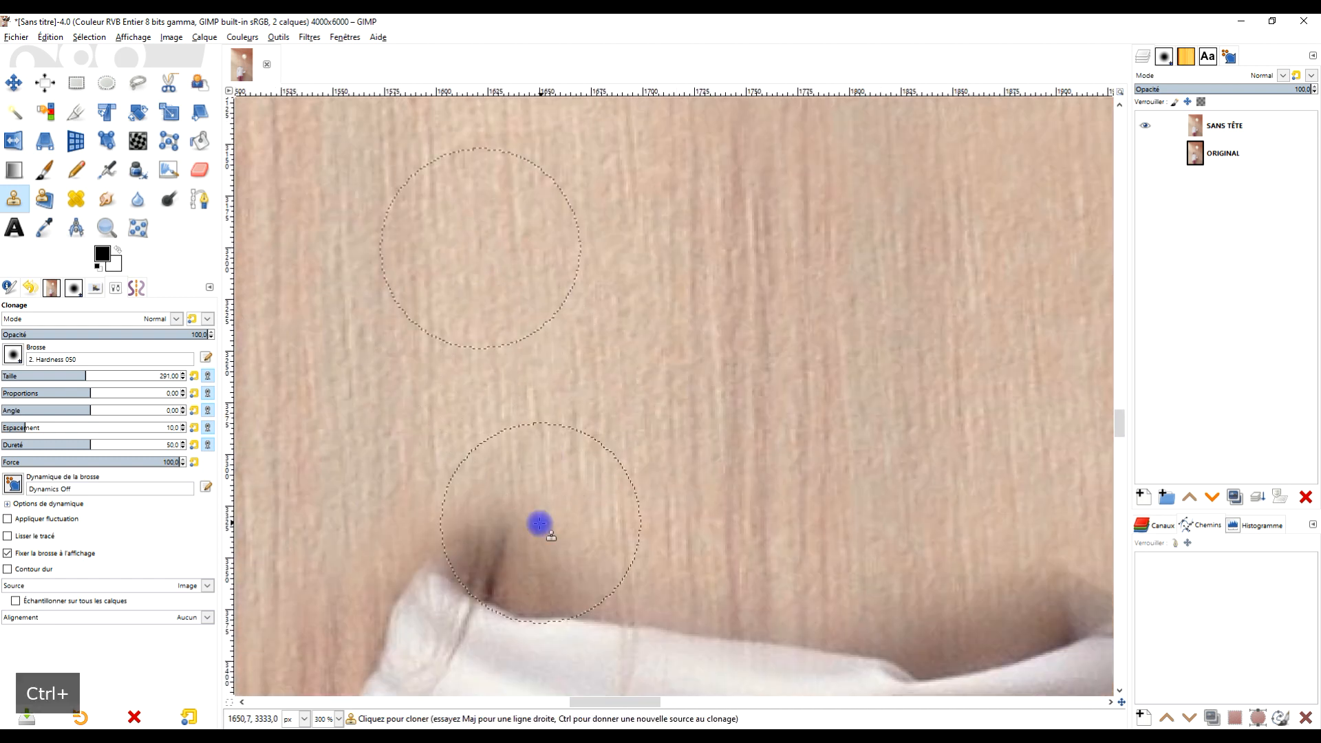
pyautogui.moveTo(534, 506)
pyautogui.mouseDown()
pyautogui.moveTo(490, 526)
pyautogui.moveTo(691, 534)
pyautogui.moveTo(776, 555)
pyautogui.mouseUp()
# Step: Resample nearby wallpaper and clone it over the remaining neck skin beside the collar's right fold
pyautogui.moveTo(919, 505); pyautogui.dragTo(659, 387)
pyautogui.keyDown('ctrl'); pyautogui.click(708, 295); pyautogui.keyUp('ctrl')
pyautogui.moveTo(724, 453)
pyautogui.mouseDown()
pyautogui.moveTo(725, 495)
pyautogui.moveTo(642, 491)
pyautogui.moveTo(593, 466)
pyautogui.moveTo(713, 476)
pyautogui.mouseUp()
pyautogui.scroll(3, 713, 476)
pyautogui.keyDown('ctrl'); pyautogui.click(711, 469); pyautogui.keyUp('ctrl')
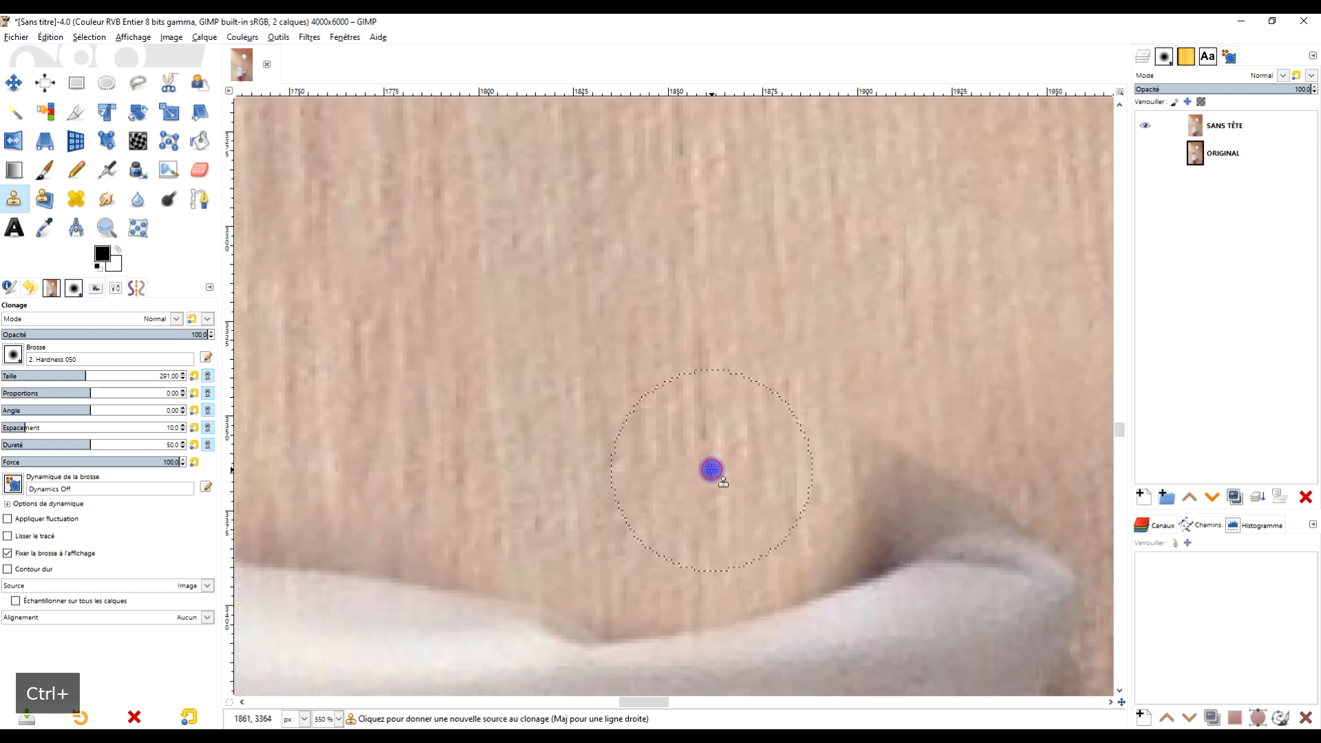
pyautogui.click(811, 516)
pyautogui.click(816, 531)
pyautogui.click(827, 533)
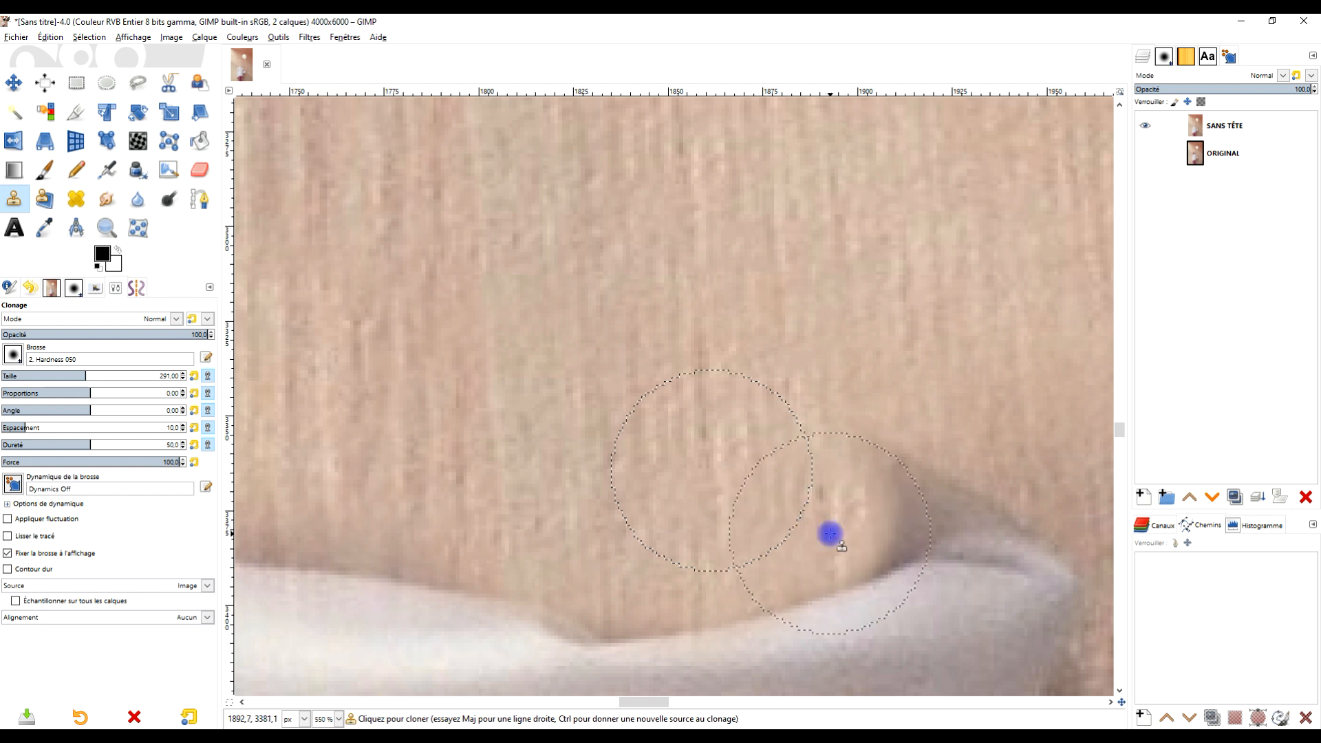
# Step: Resample the wallpaper above the collar, lower the clone opacity to 54.3 and blend the patch beside the right fold
pyautogui.scroll(-2, 808, 471)
pyautogui.scroll(-5, 808, 471)
pyautogui.scroll(2, 846, 463)
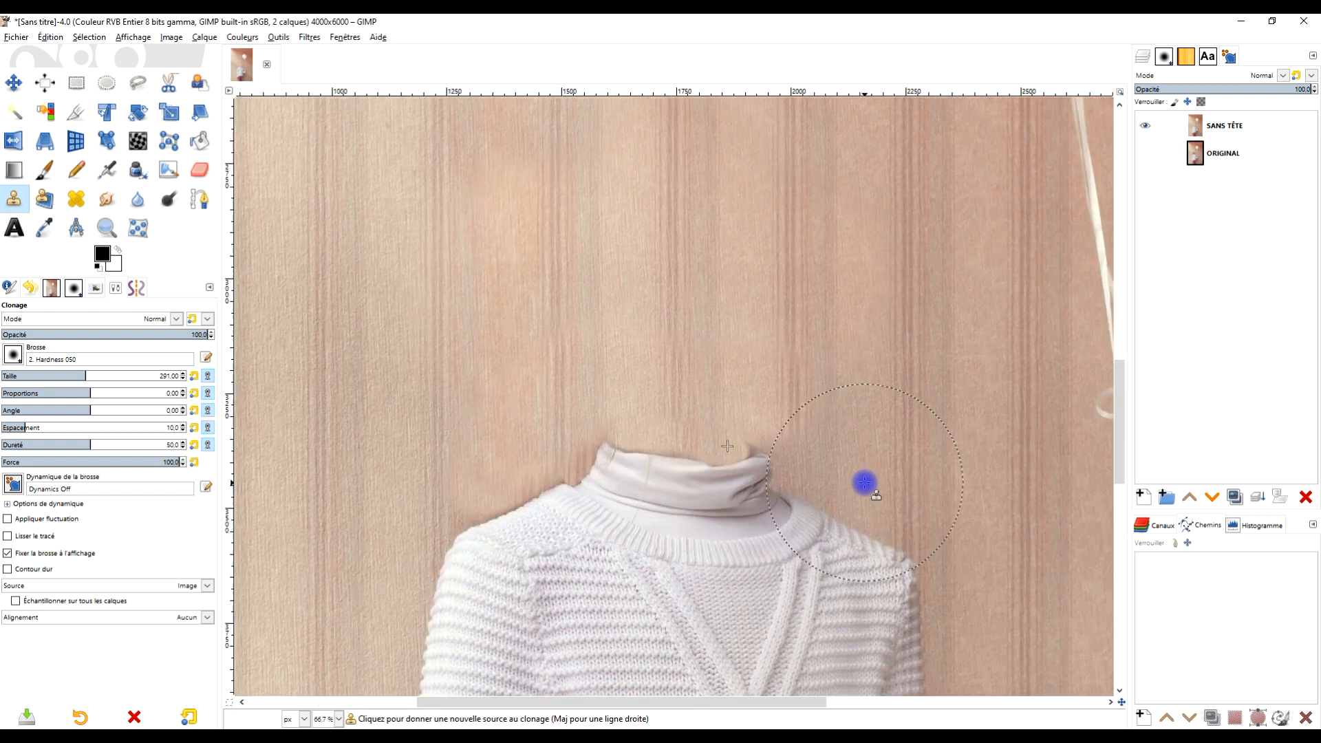
pyautogui.scroll(-3, 842, 452)
pyautogui.keyDown('ctrl'); pyautogui.click(793, 374); pyautogui.keyUp('ctrl')
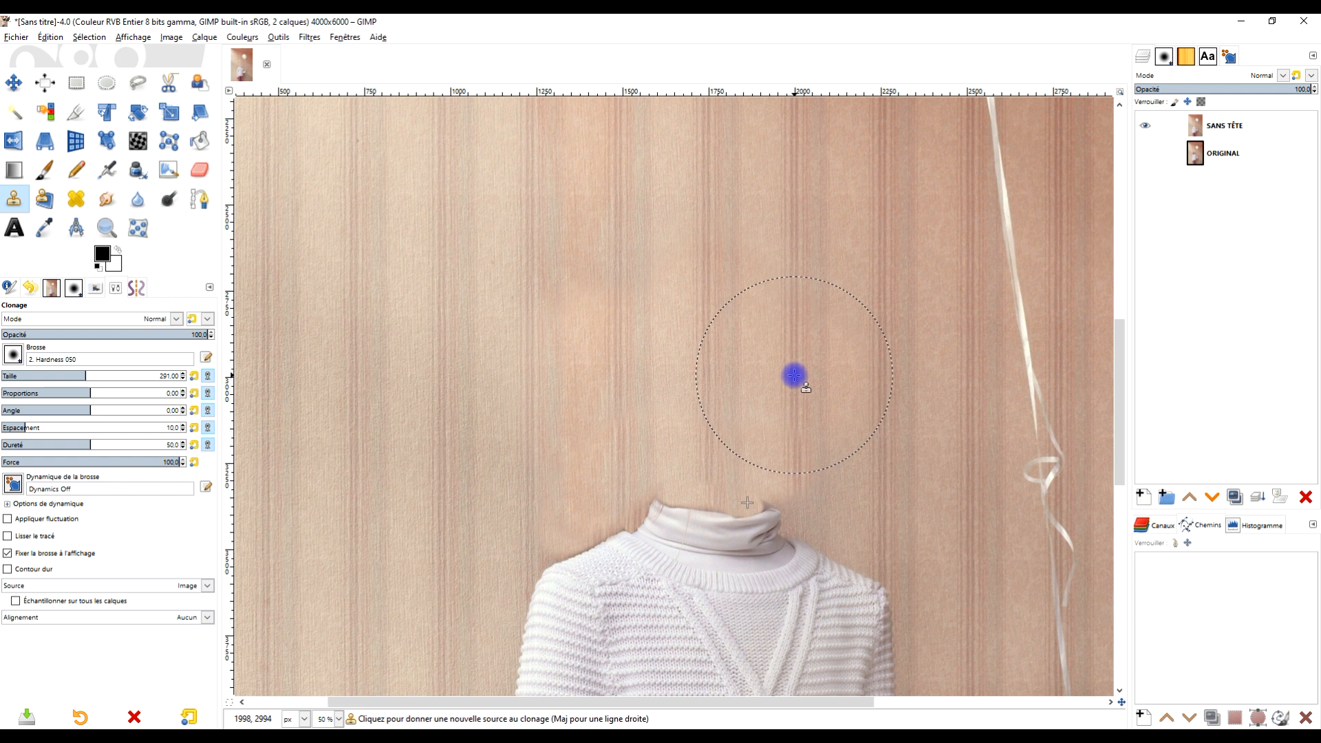
pyautogui.scroll(4, 787, 472)
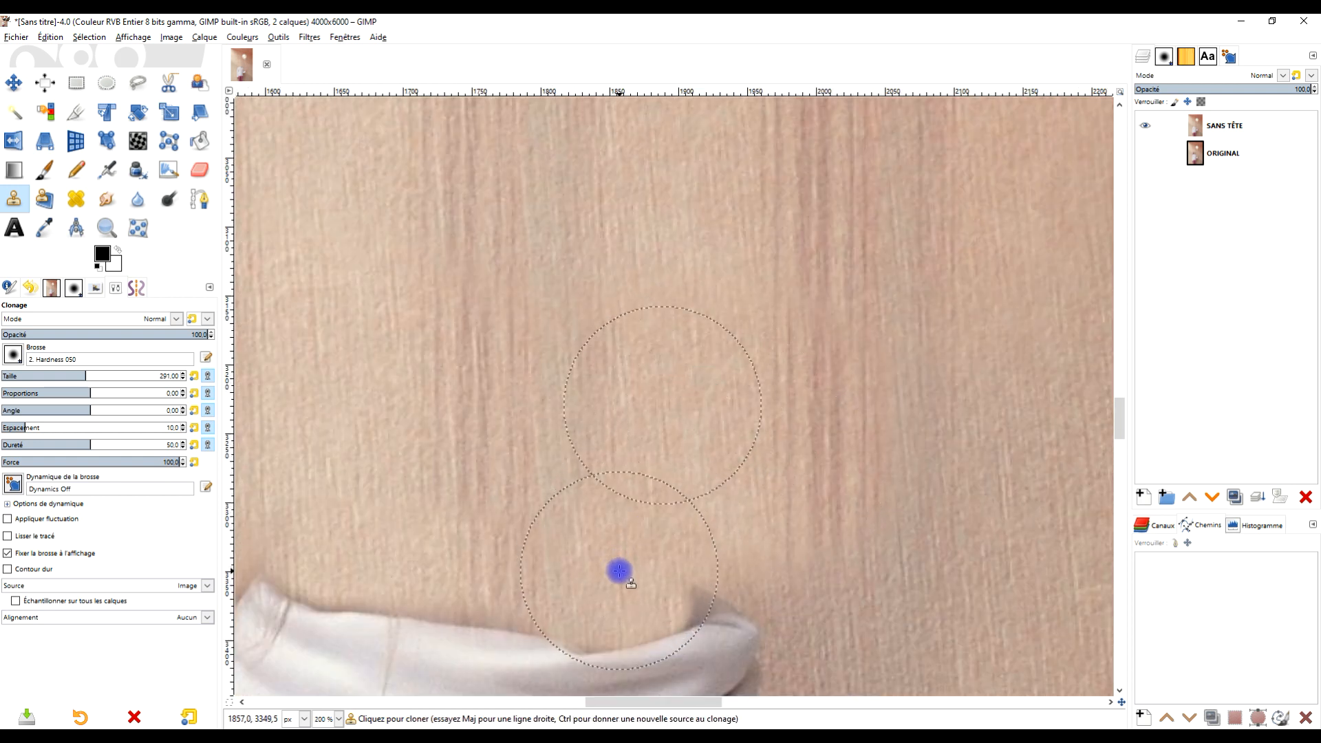
pyautogui.scroll(1, 620, 573)
pyautogui.scroll(2, 731, 522)
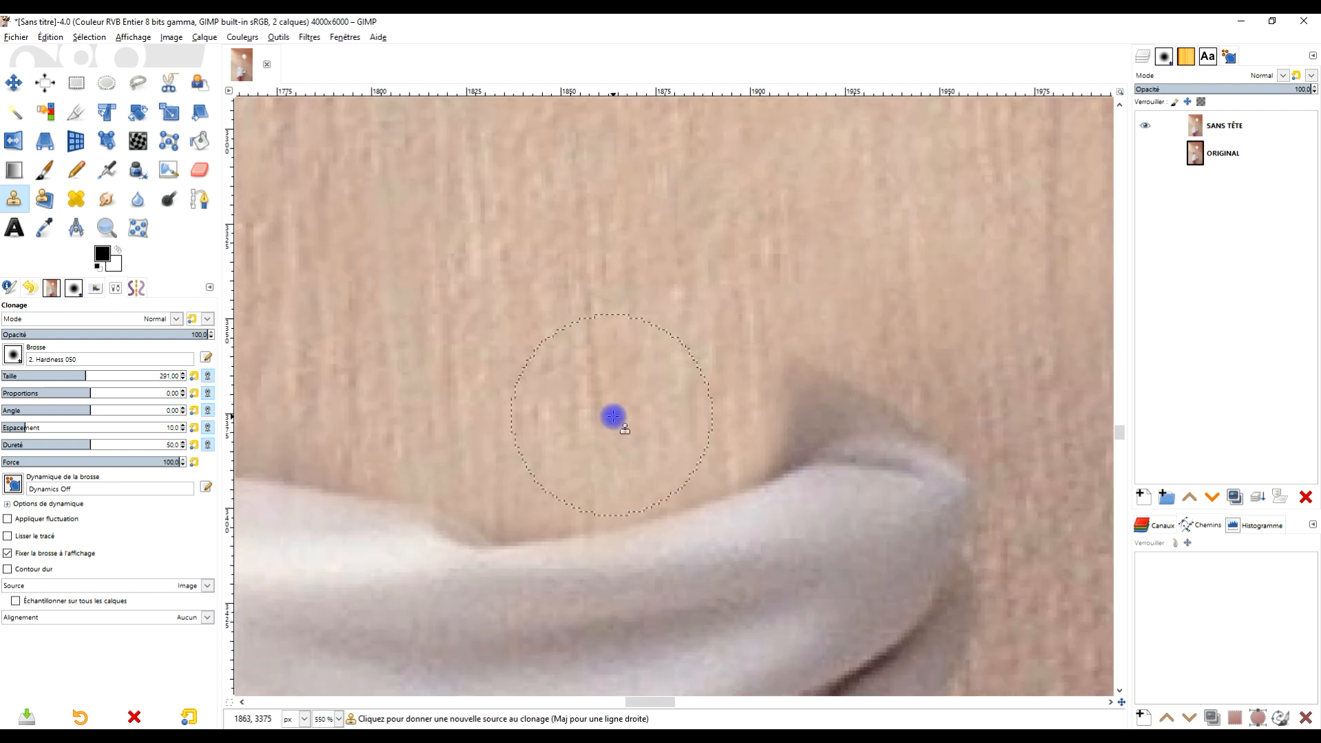
pyautogui.keyDown('ctrl'); pyautogui.click(613, 417); pyautogui.keyUp('ctrl')
pyautogui.click(113, 335)
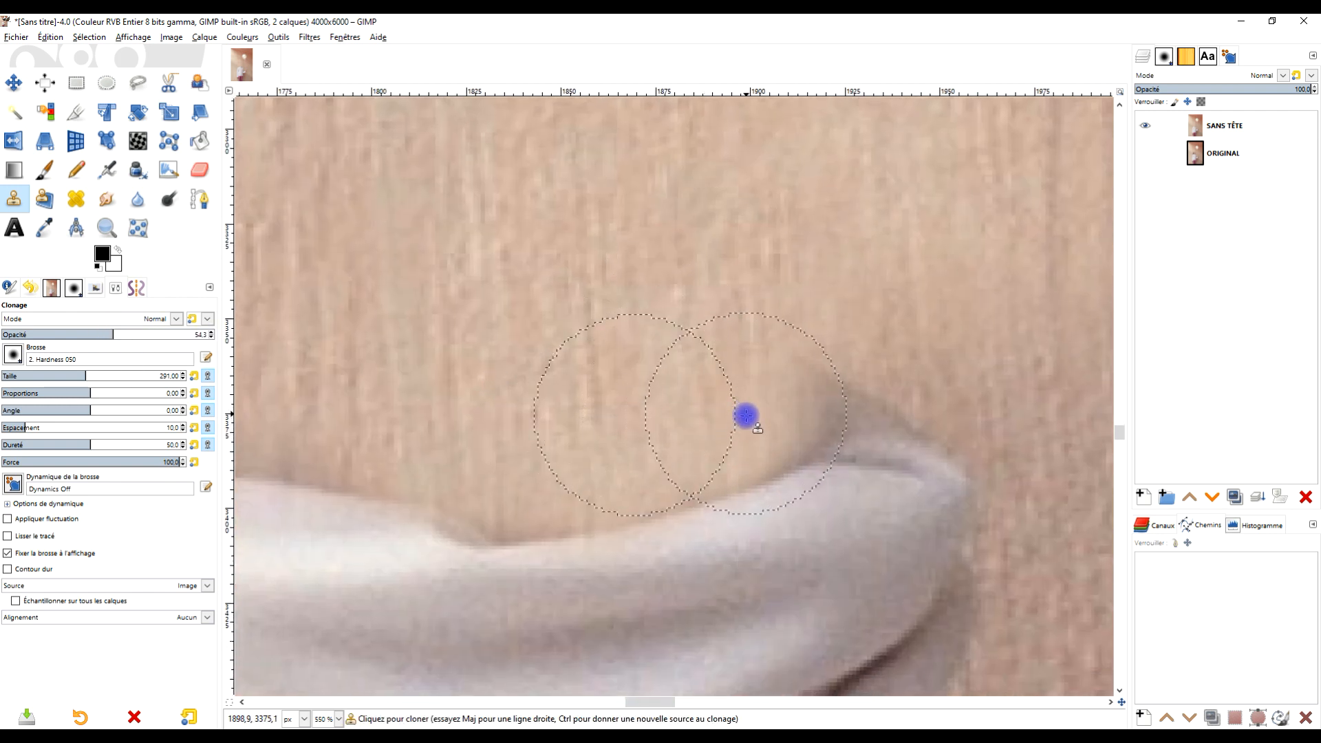
pyautogui.scroll(-4, 746, 406)
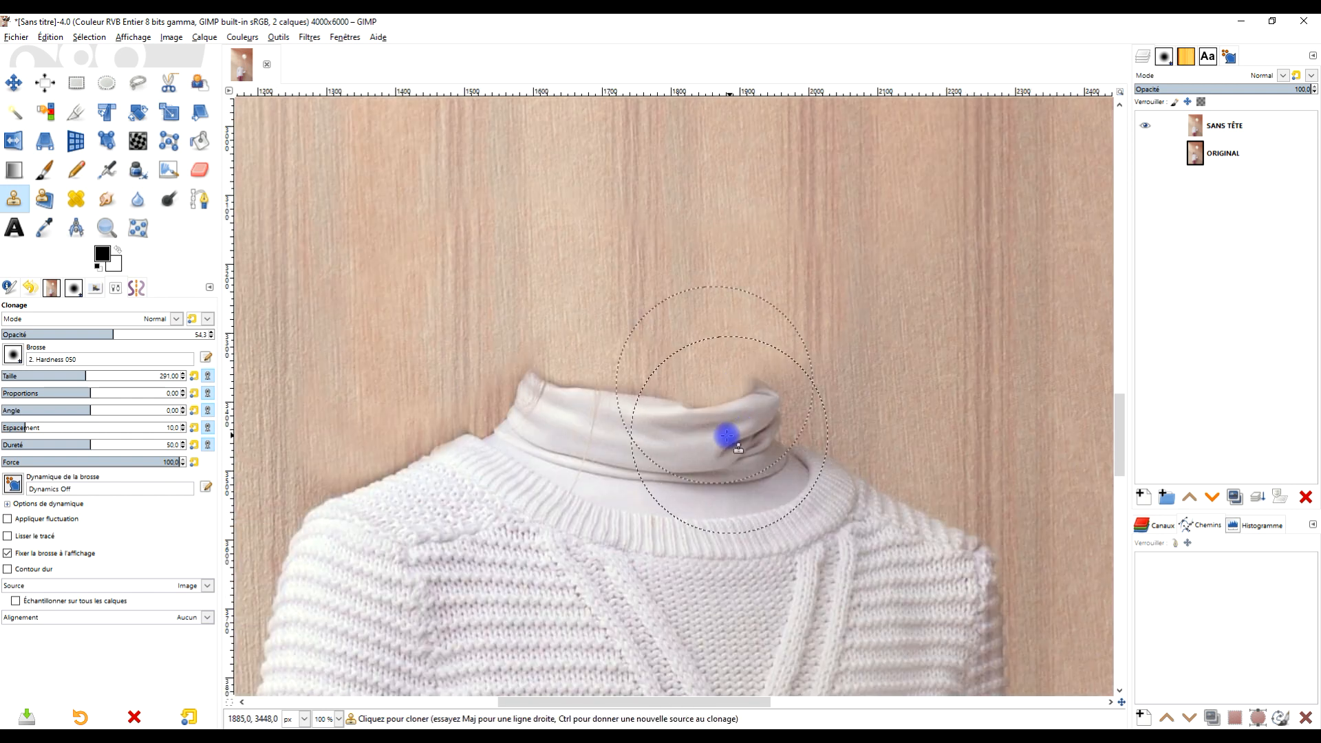
# Step: Sample clean turtleneck fabric and clone it over the dark hair strand at the collar's left corner
pyautogui.scroll(4, 543, 413)
pyautogui.moveTo(545, 410); pyautogui.dragTo(627, 444)
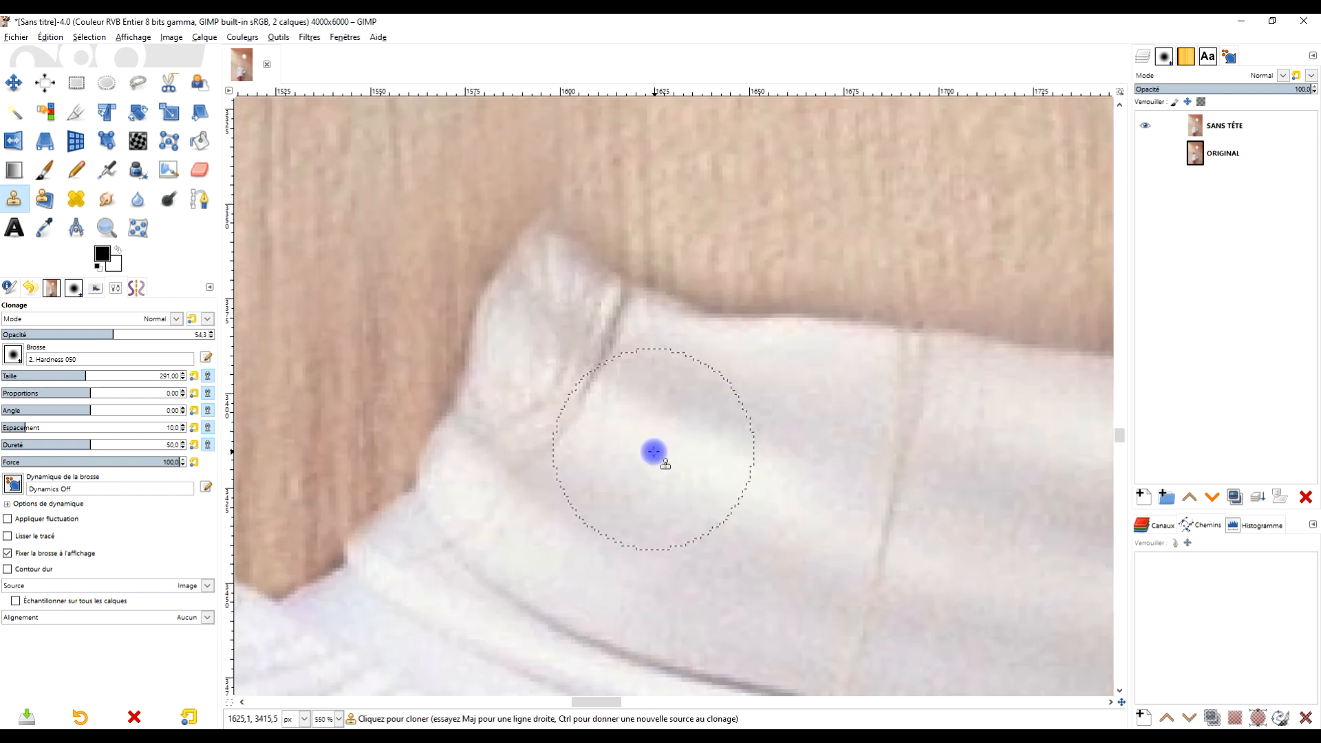
pyautogui.keyDown('ctrl'); pyautogui.click(690, 421); pyautogui.keyUp('ctrl')
pyautogui.moveTo(562, 378)
pyautogui.mouseDown()
pyautogui.moveTo(587, 396)
pyautogui.moveTo(590, 384)
pyautogui.mouseUp()
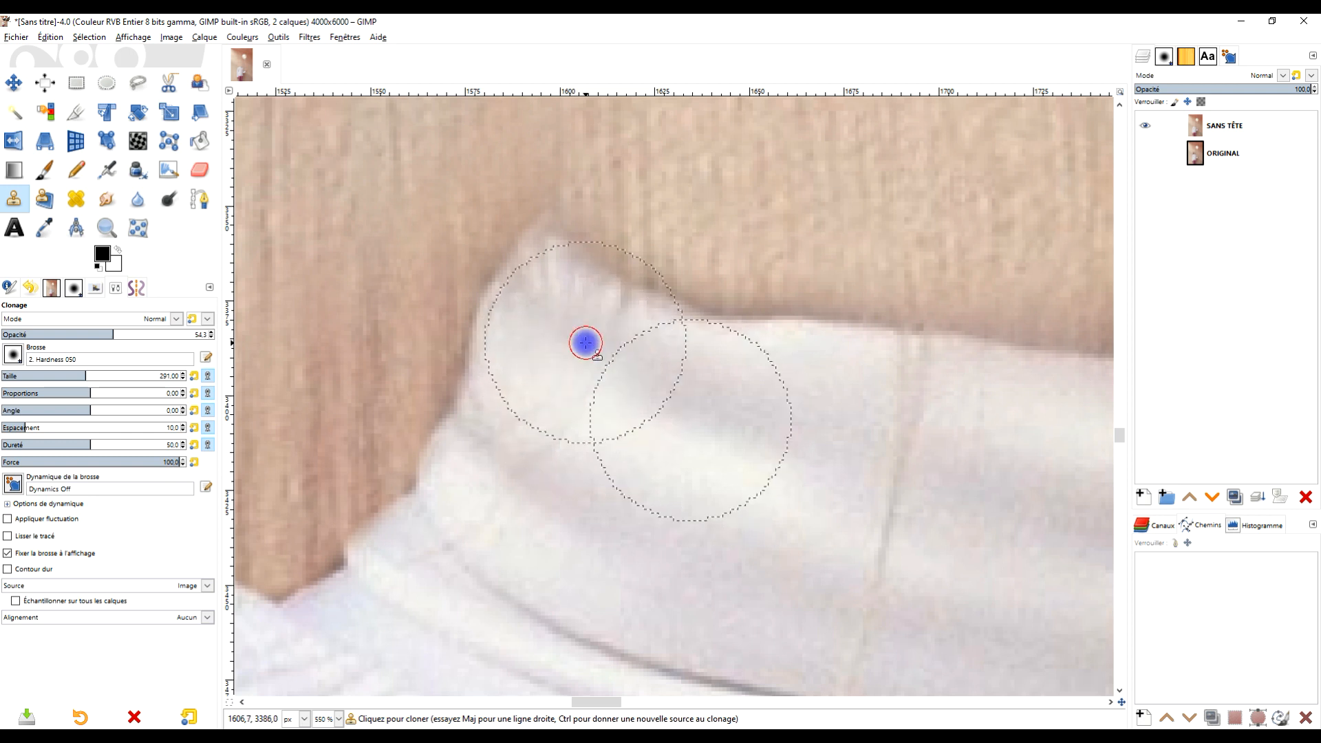
pyautogui.scroll(-5, 606, 405)
pyautogui.scroll(4, 606, 406)
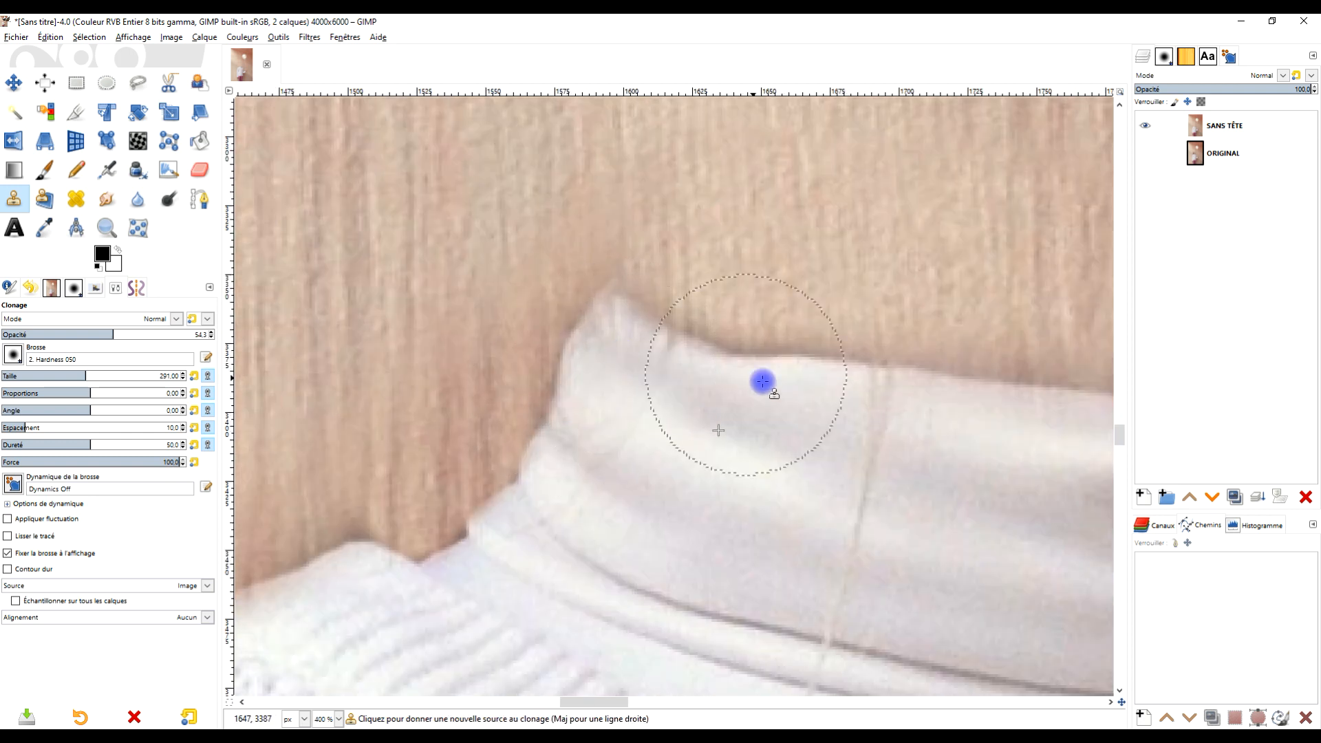
pyautogui.scroll(2, 765, 371)
pyautogui.keyDown('ctrl'); pyautogui.click(783, 354); pyautogui.keyUp('ctrl')
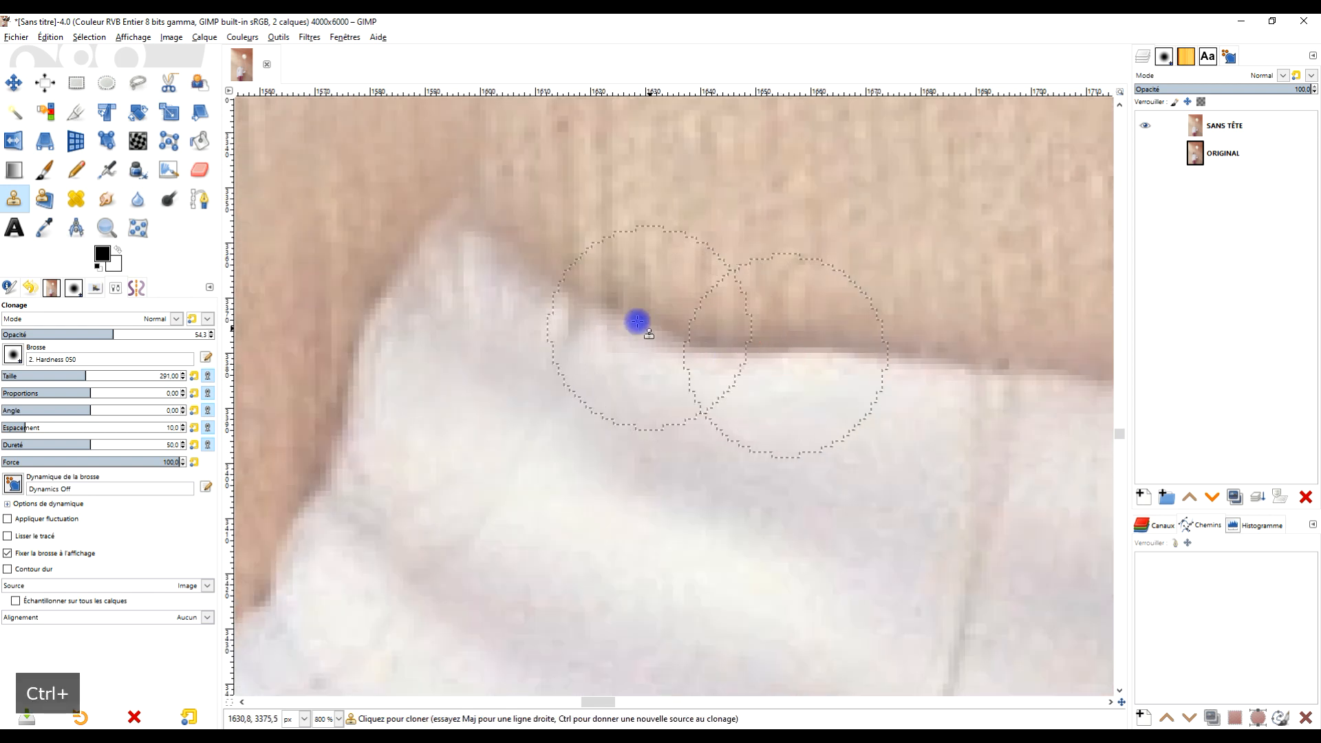
pyautogui.click(553, 293)
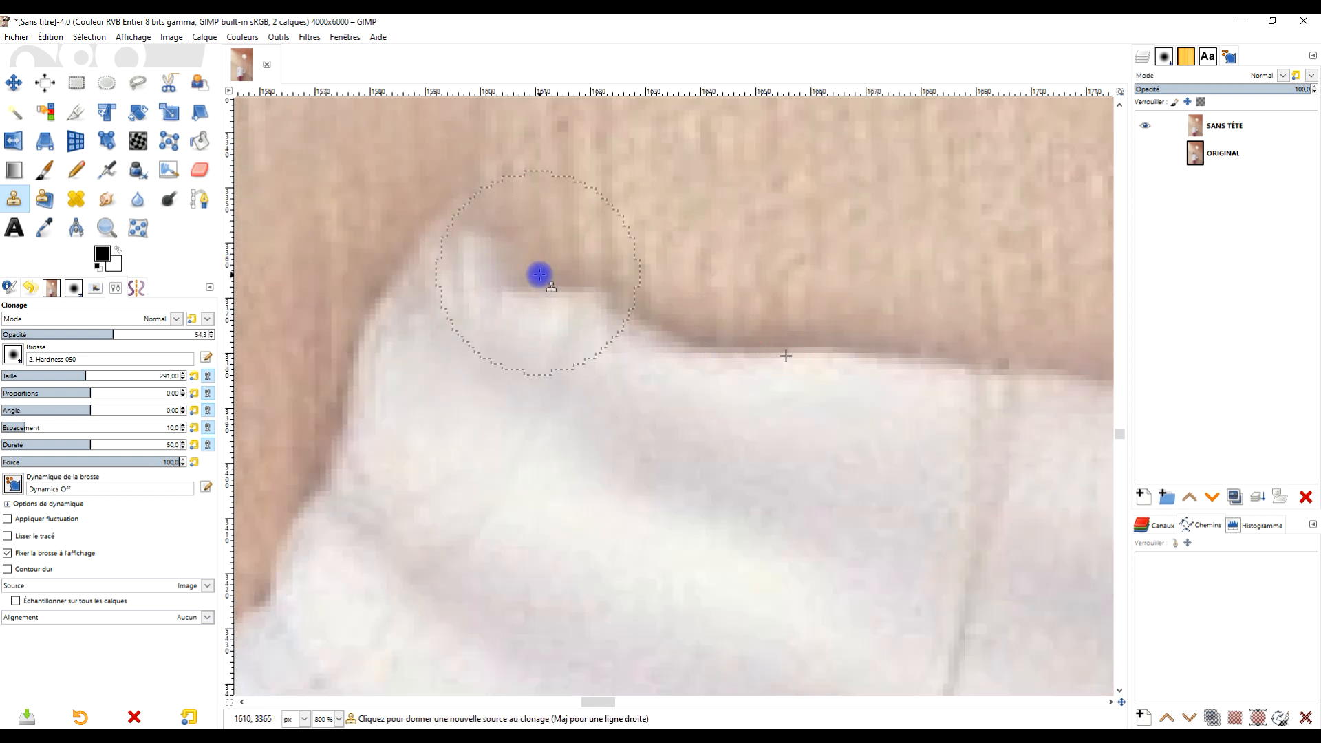
pyautogui.hotkey('ctrl', 'z')
# Step: Resample the collar fabric just below its upper edge and clone it over the strand marks near the left corner
pyautogui.moveTo(713, 341); pyautogui.dragTo(617, 445)
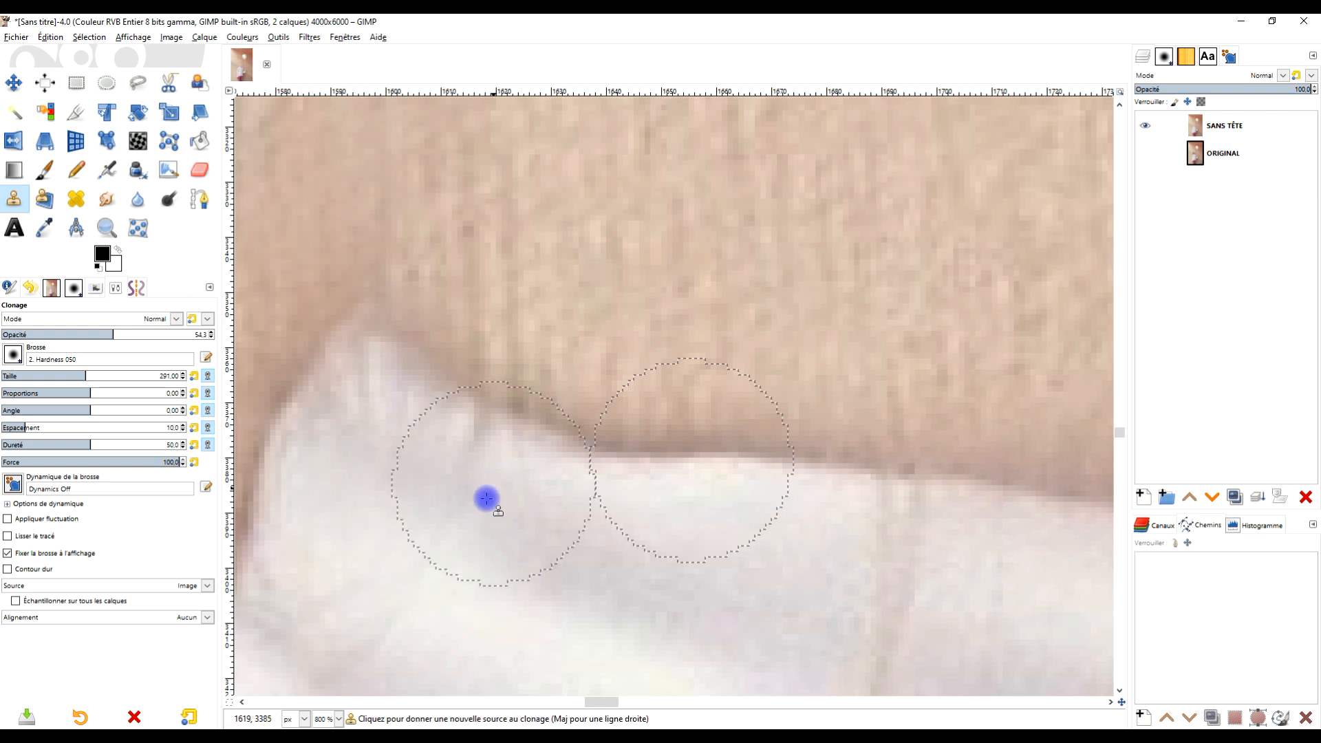
pyautogui.scroll(3, 490, 508)
pyautogui.keyDown('ctrl'); pyautogui.click(583, 460); pyautogui.keyUp('ctrl')
pyautogui.click(436, 314)
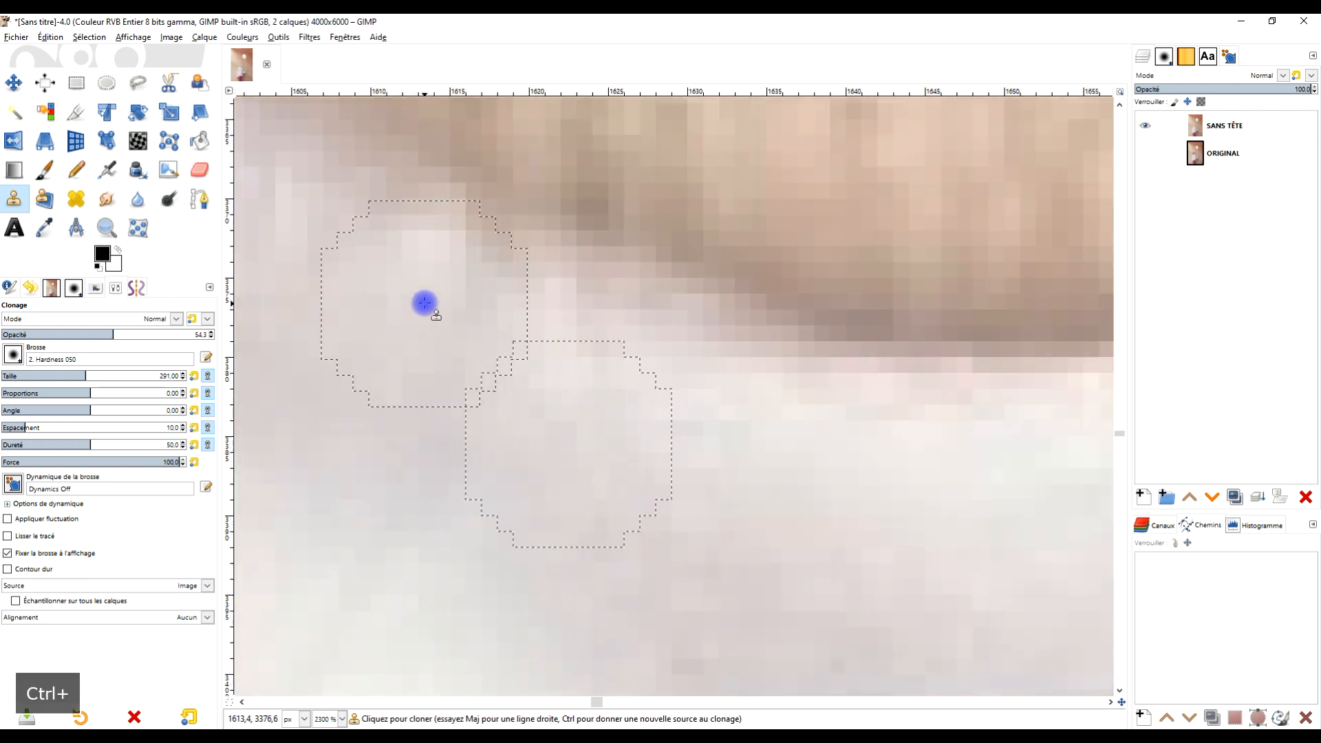
pyautogui.moveTo(481, 336); pyautogui.dragTo(774, 487)
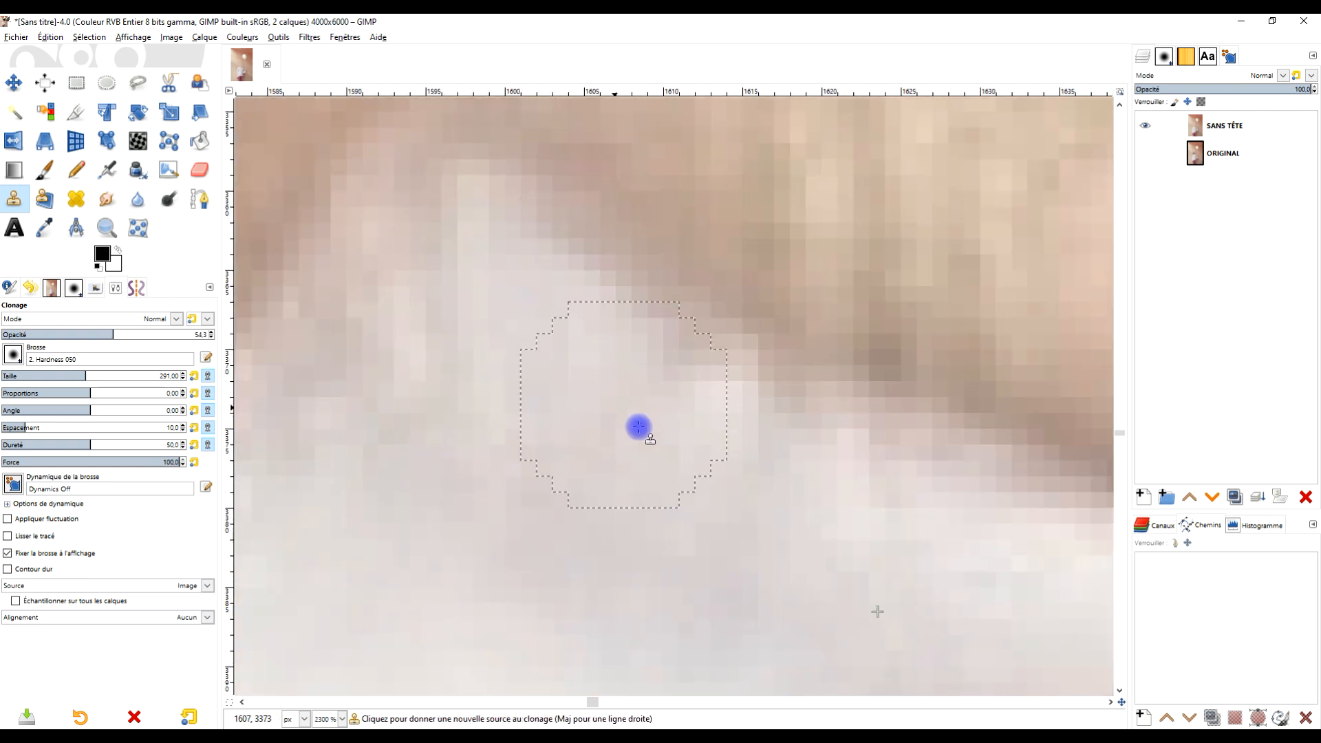
pyautogui.scroll(-6, 687, 440)
pyautogui.scroll(-1, 758, 454)
# Step: Clone fabric from just right of the thin vertical hair over its upper part on the turtleneck collar
pyautogui.moveTo(836, 580); pyautogui.dragTo(760, 452)
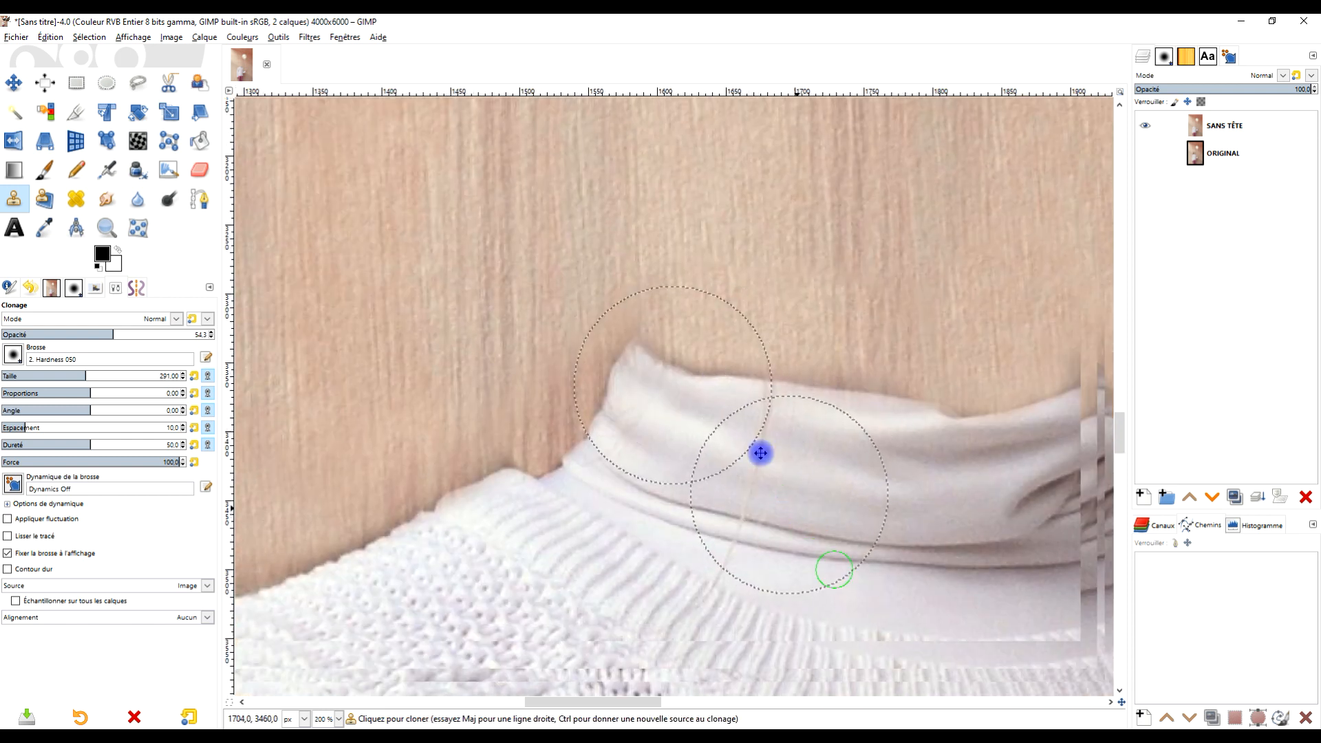
pyautogui.scroll(3, 750, 435)
pyautogui.scroll(1, 755, 409)
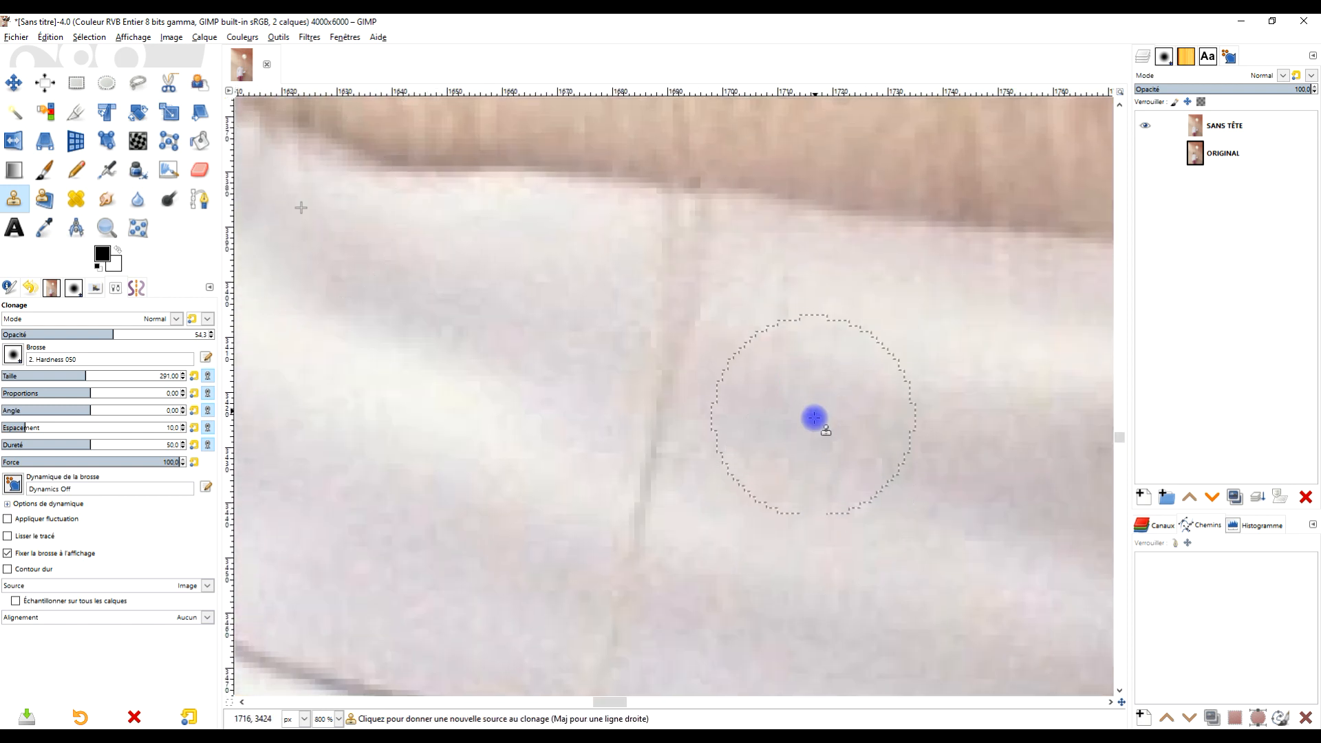
pyautogui.moveTo(646, 361); pyautogui.dragTo(664, 368)
pyautogui.click(681, 282)
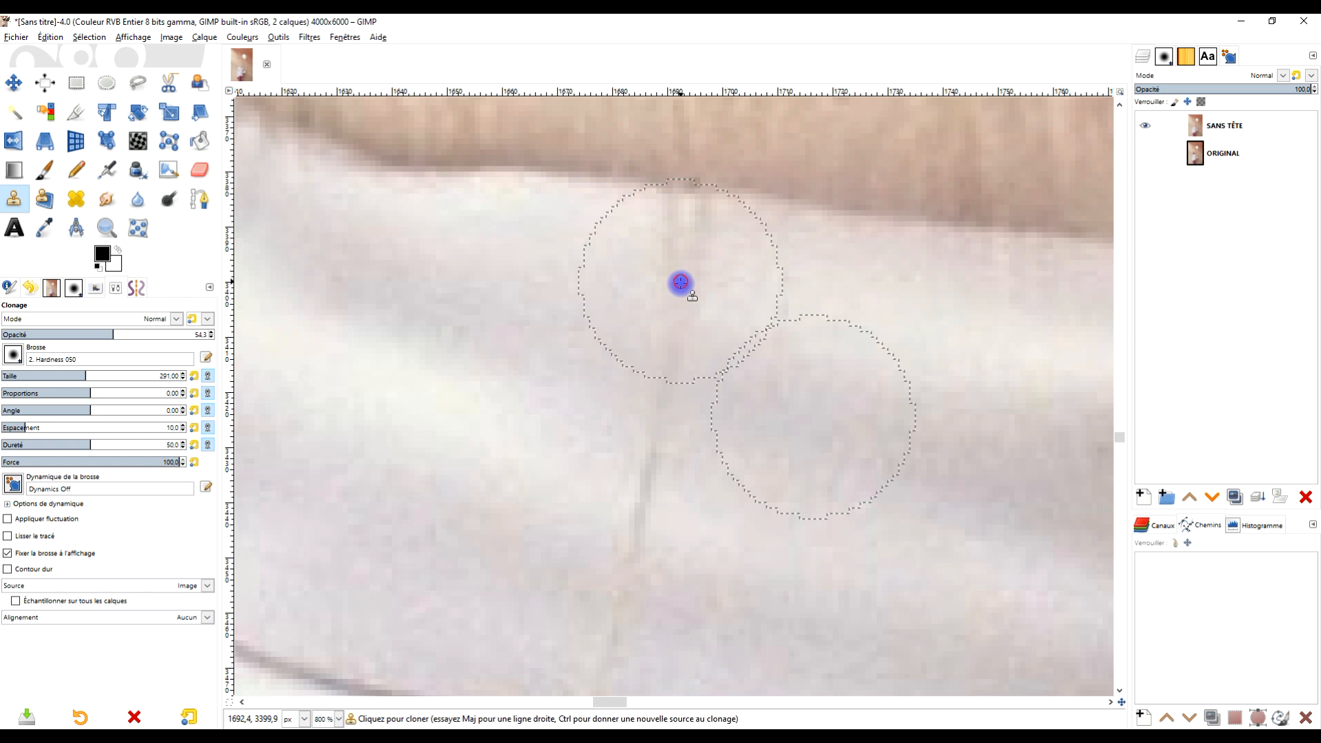
pyautogui.click(681, 267)
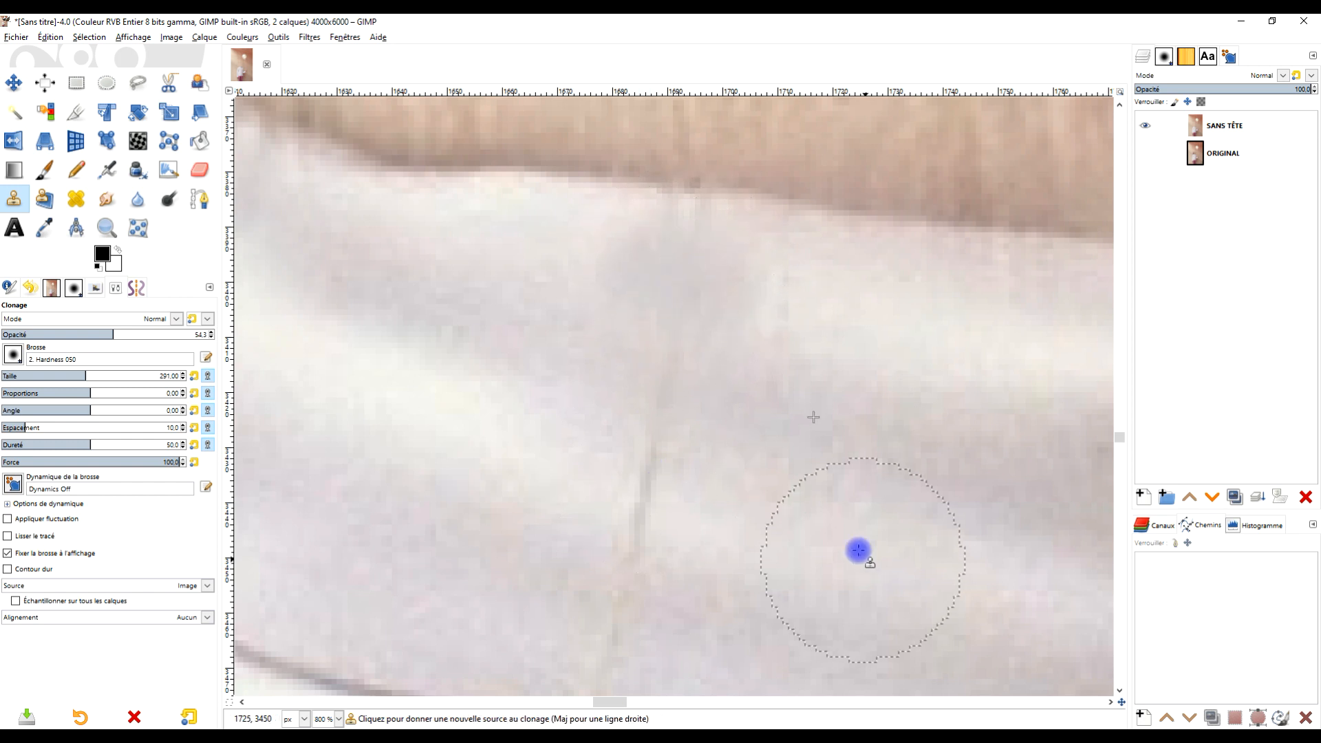
# Step: Resample the adjacent collar fabric and clone it over the lower part of the thin hair down to the dark fold line
pyautogui.keyDown('ctrl'); pyautogui.click(813, 501); pyautogui.keyUp('ctrl')
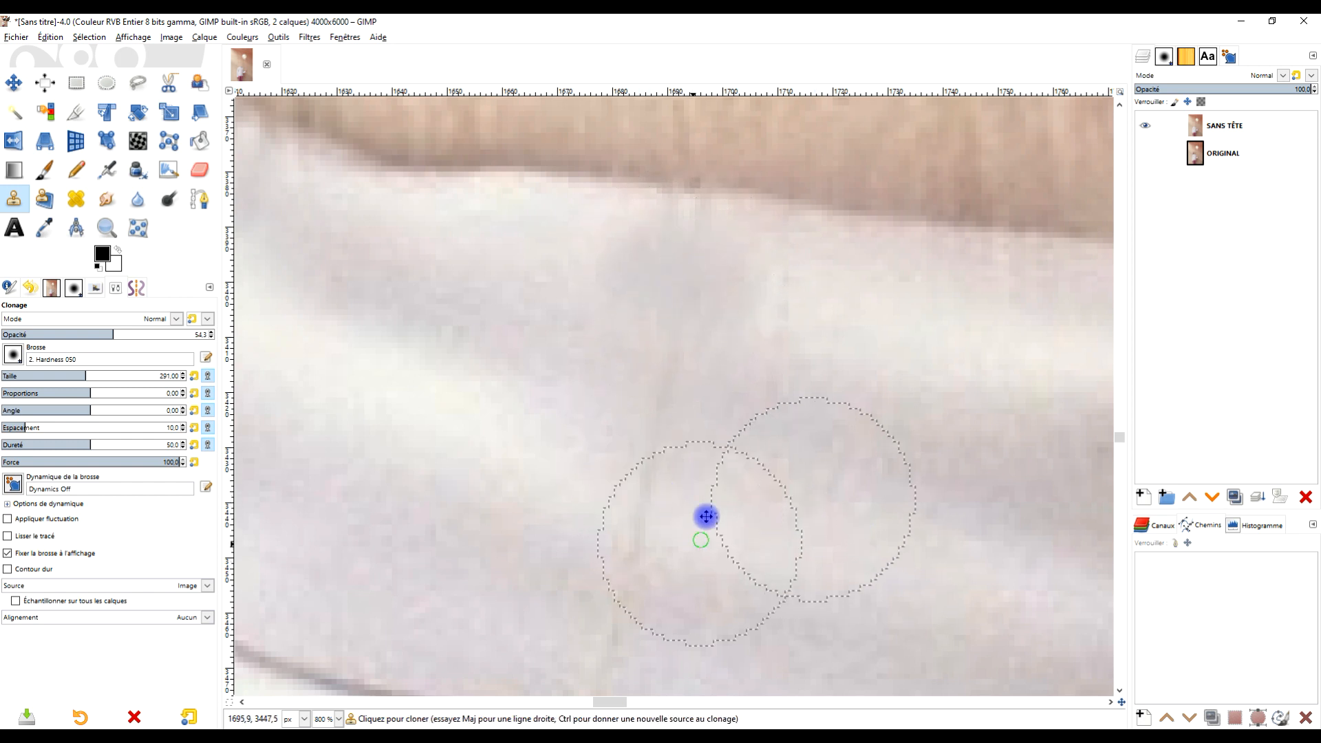
pyautogui.scroll(-3, 706, 517)
pyautogui.keyDown('ctrl'); pyautogui.click(759, 449); pyautogui.keyUp('ctrl')
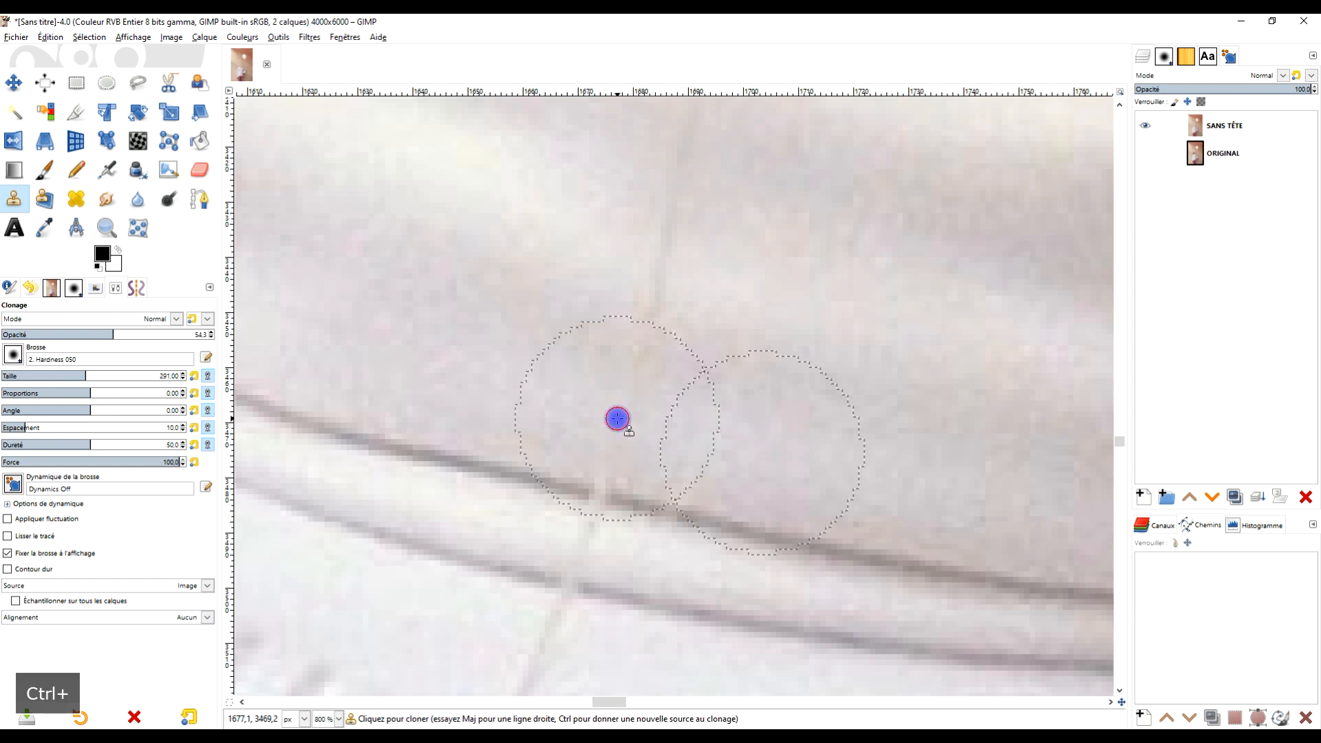
pyautogui.keyDown('ctrl'); pyautogui.click(539, 200); pyautogui.keyUp('ctrl')
pyautogui.click(658, 270)
pyautogui.scroll(-4, 744, 371)
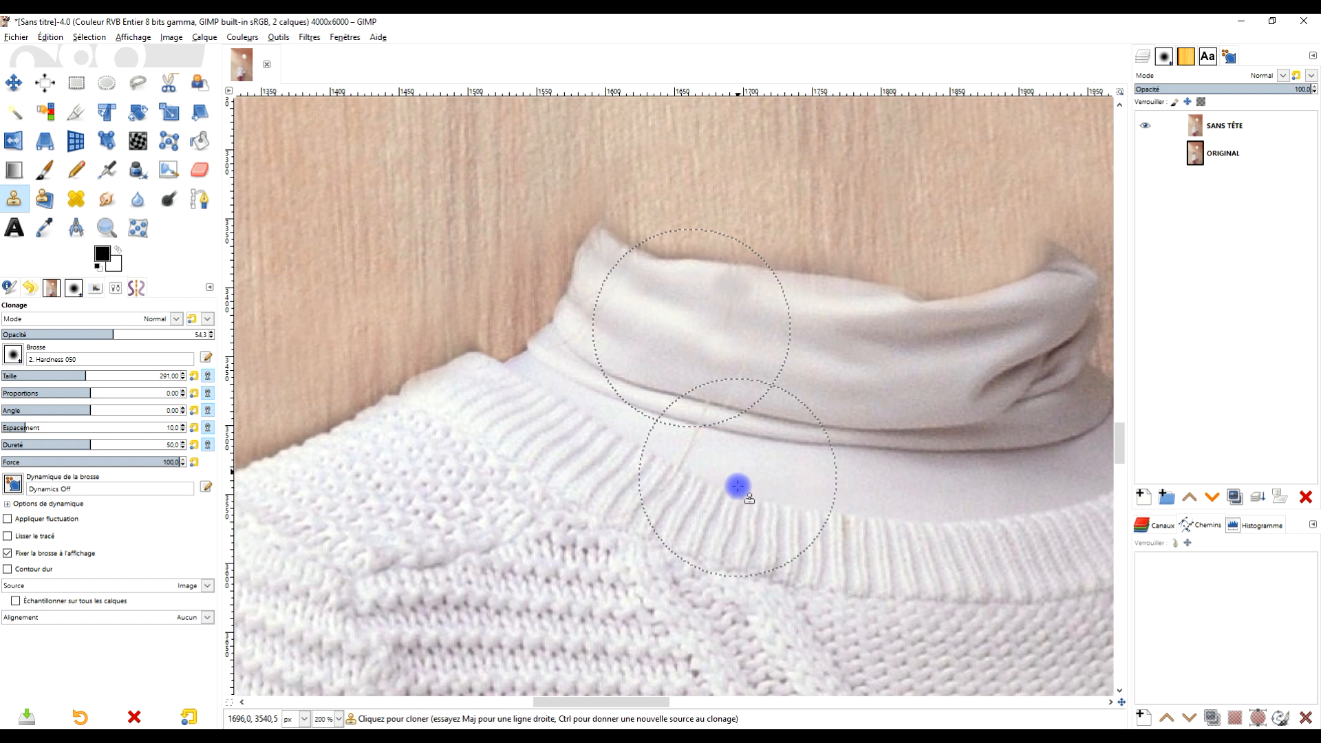
# Step: Clone plain white fabric over the hair strand between the collar fold and the sweater's ribbed neckline
pyautogui.scroll(5, 737, 487)
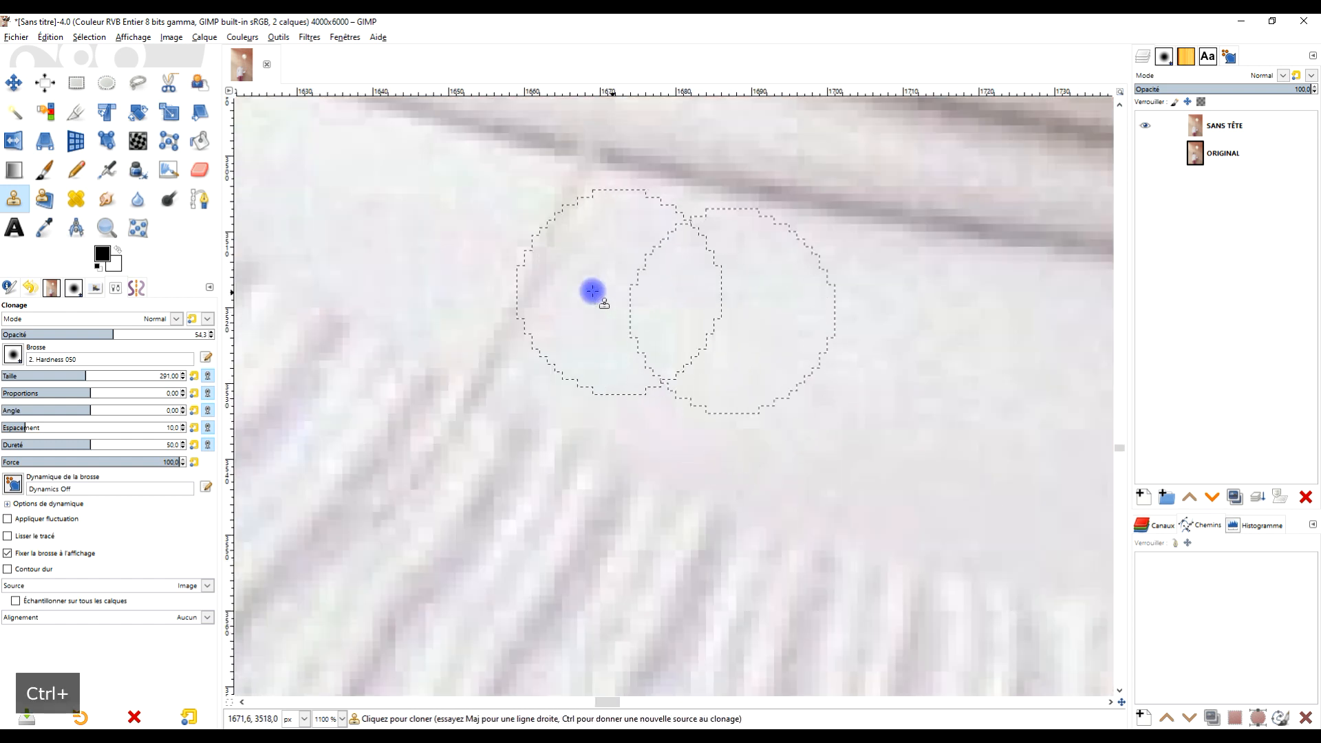
pyautogui.click(494, 300)
pyautogui.click(493, 327)
pyautogui.click(558, 227)
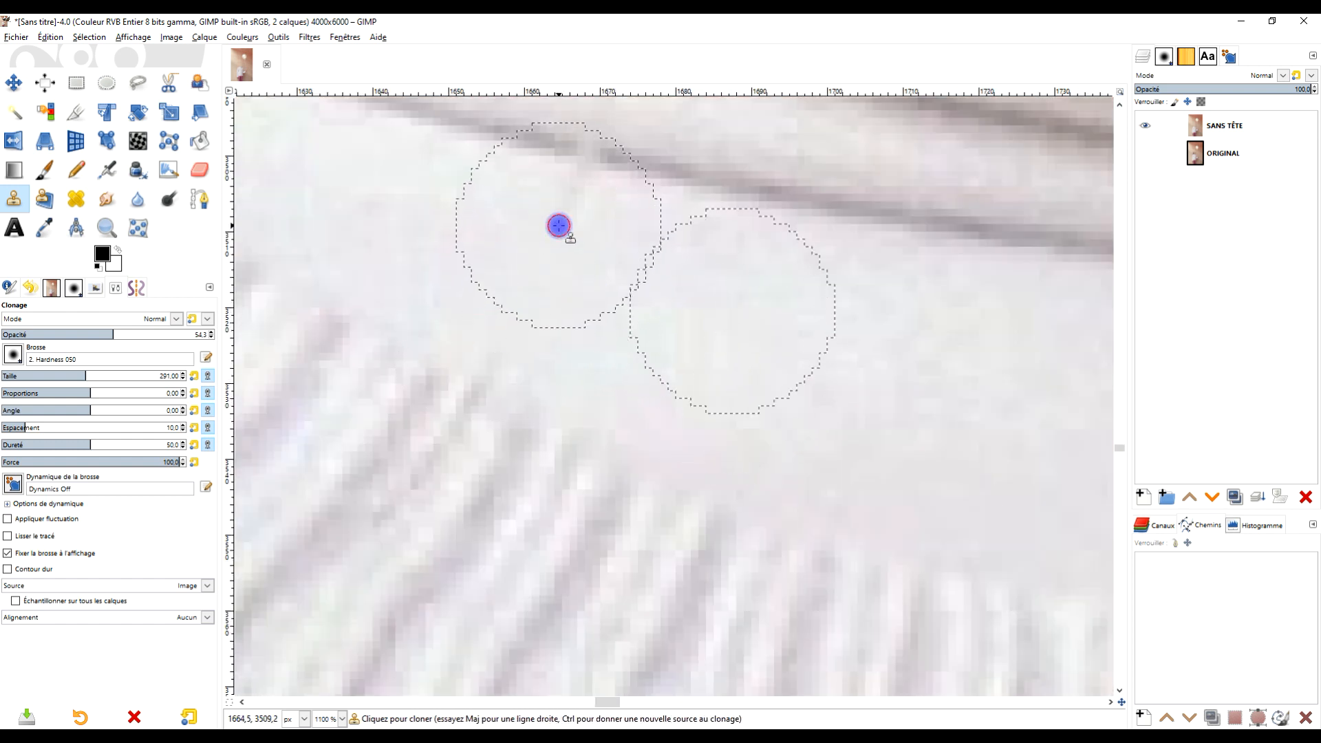
pyautogui.scroll(-6, 723, 300)
pyautogui.scroll(-2, 805, 389)
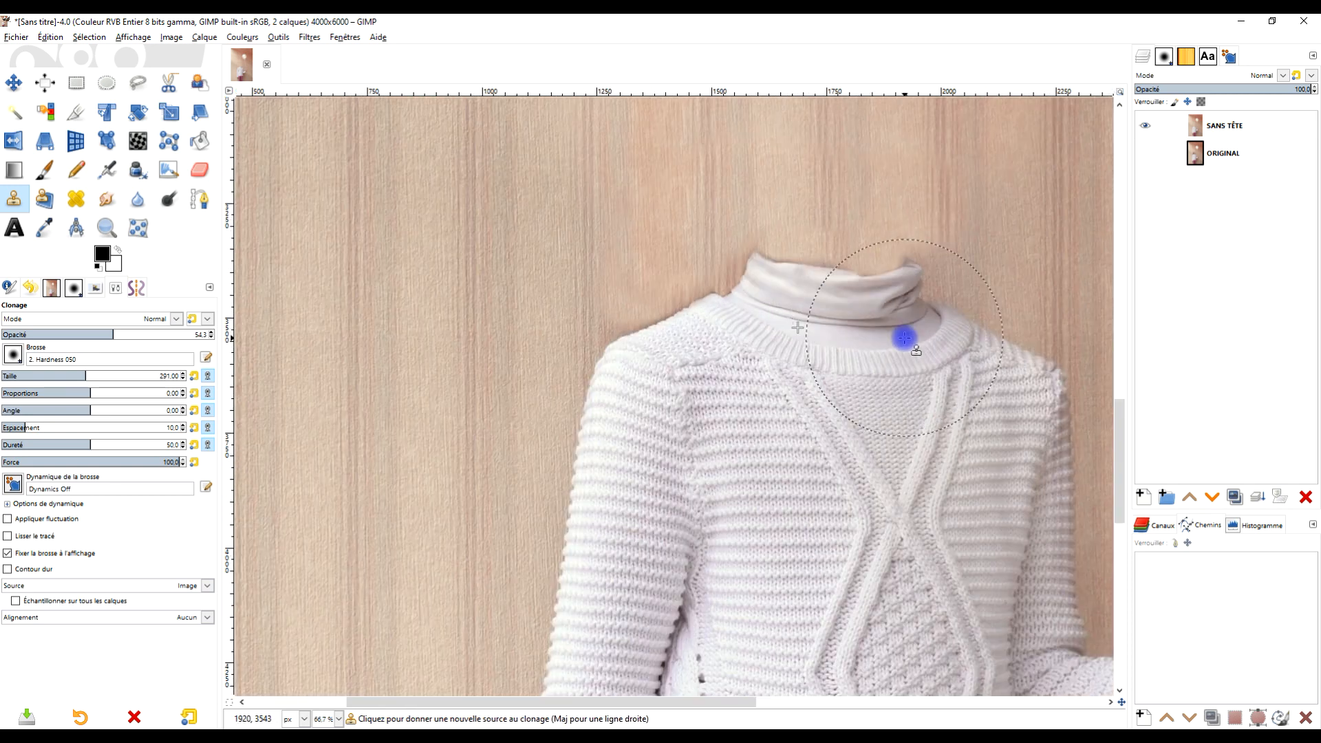
# Step: Sample clean wallpaper above the left-hand shoulder and clone it over the shadowed edge along the sweater's shoulder line
pyautogui.scroll(3, 833, 346)
pyautogui.scroll(-3, 814, 354)
pyautogui.moveTo(819, 359); pyautogui.dragTo(781, 398)
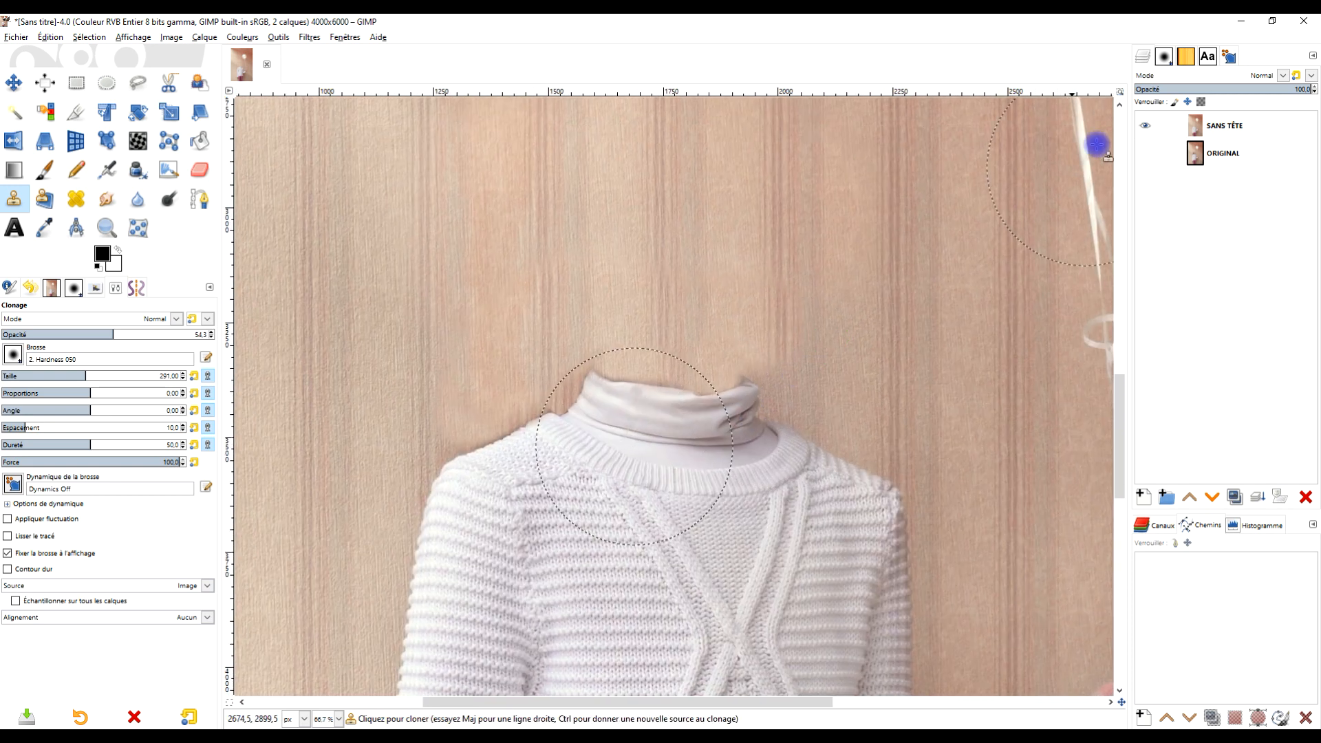
pyautogui.scroll(-1, 761, 406)
pyautogui.scroll(3, 611, 412)
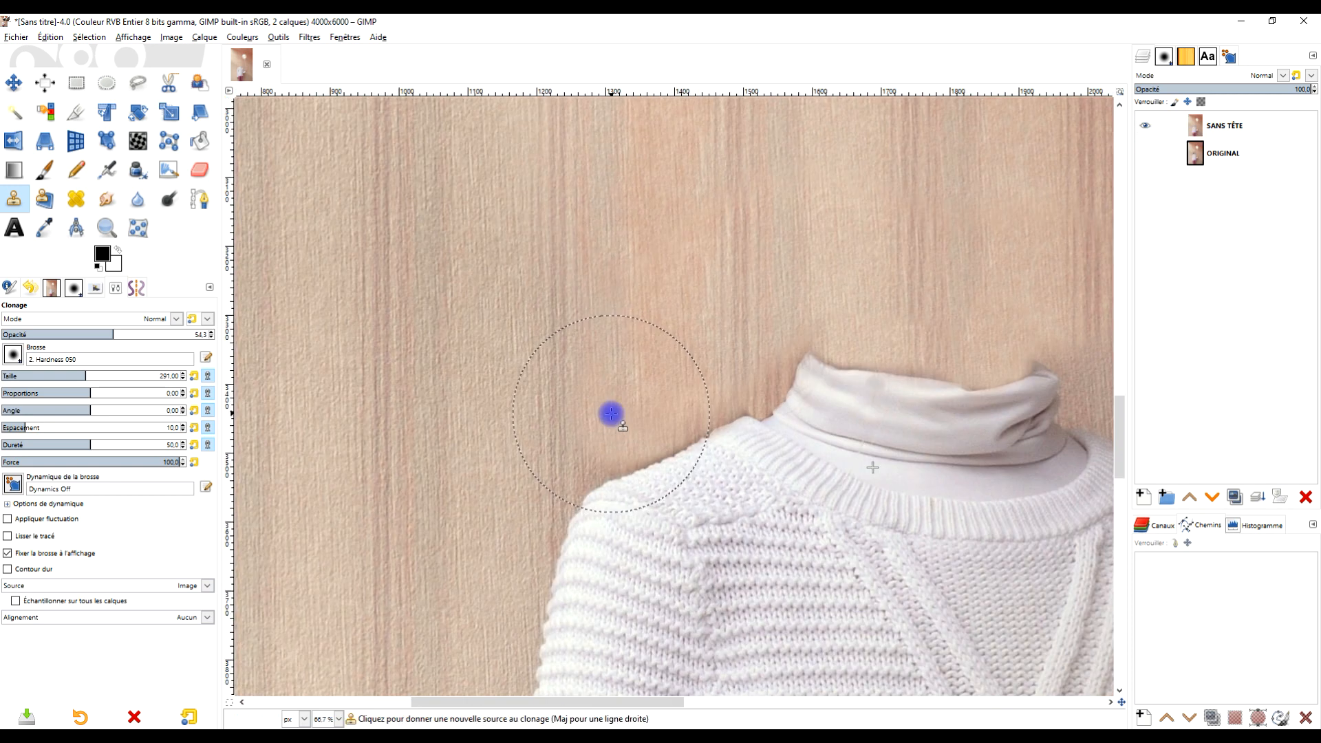
pyautogui.scroll(1, 649, 367)
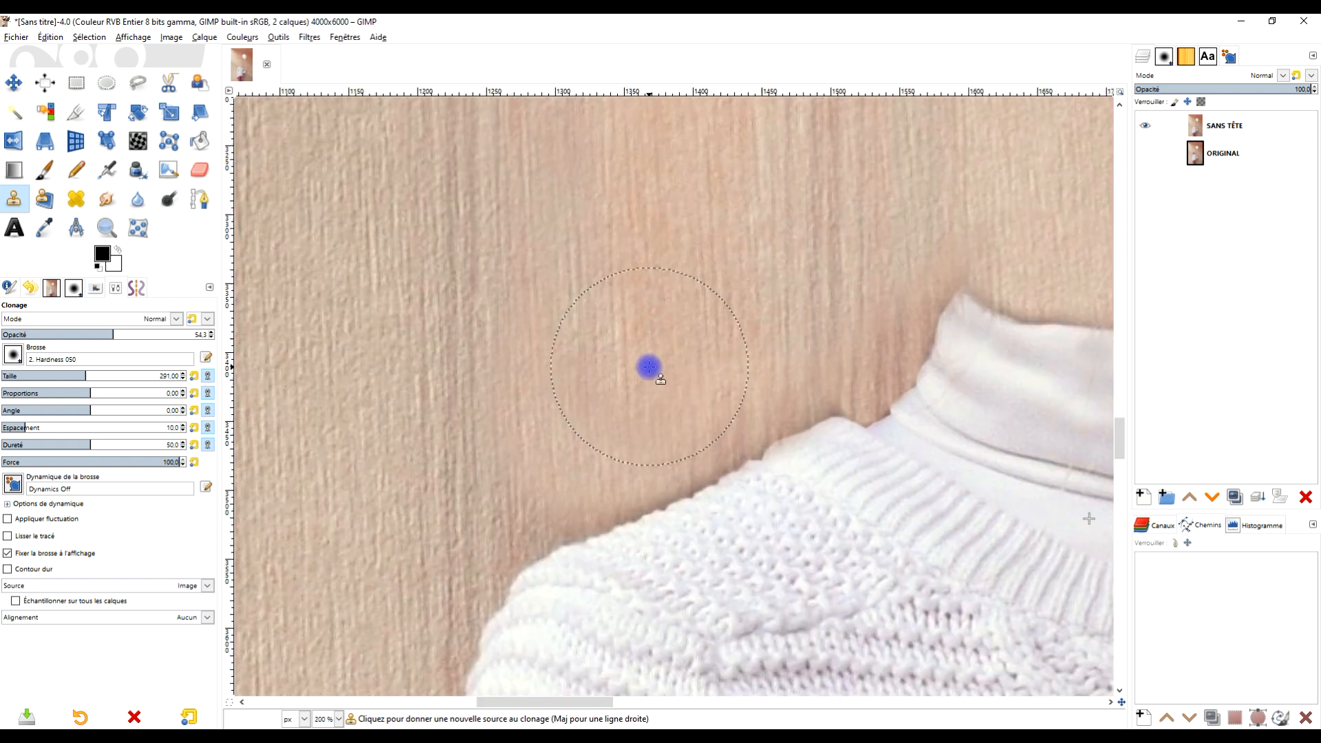
pyautogui.keyDown('ctrl'); pyautogui.click(640, 279); pyautogui.keyUp('ctrl')
pyautogui.scroll(2, 640, 378)
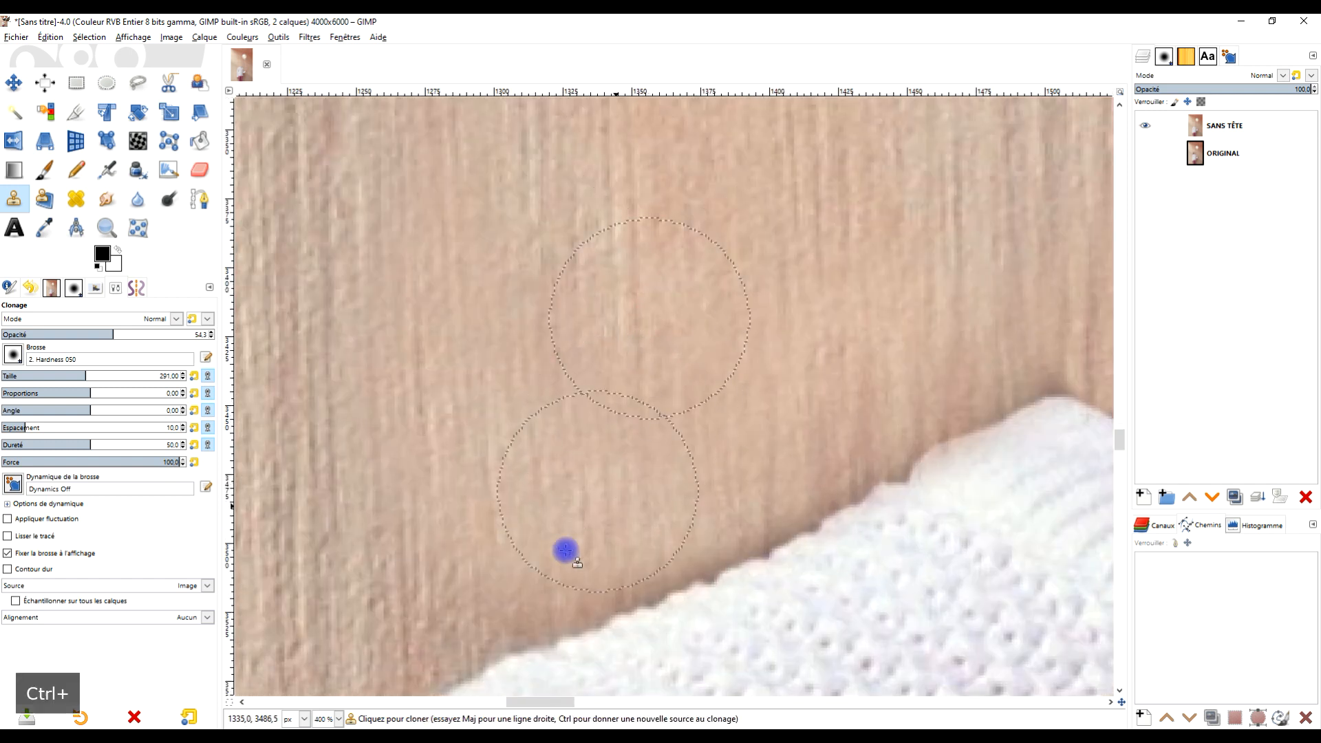
pyautogui.keyDown('ctrl'); pyautogui.click(433, 381); pyautogui.keyUp('ctrl')
pyautogui.moveTo(489, 576)
pyautogui.mouseDown()
pyautogui.moveTo(543, 581)
pyautogui.moveTo(680, 510)
pyautogui.mouseUp()
pyautogui.moveTo(811, 455); pyautogui.dragTo(844, 437)
# Step: Resample the wallpaper above the shoulder and retouch the dark edge near the sweater's ribbed neckline, undoing the unwanted stroke
pyautogui.keyDown('ctrl'); pyautogui.scroll(2, 856, 423); pyautogui.keyUp('ctrl')
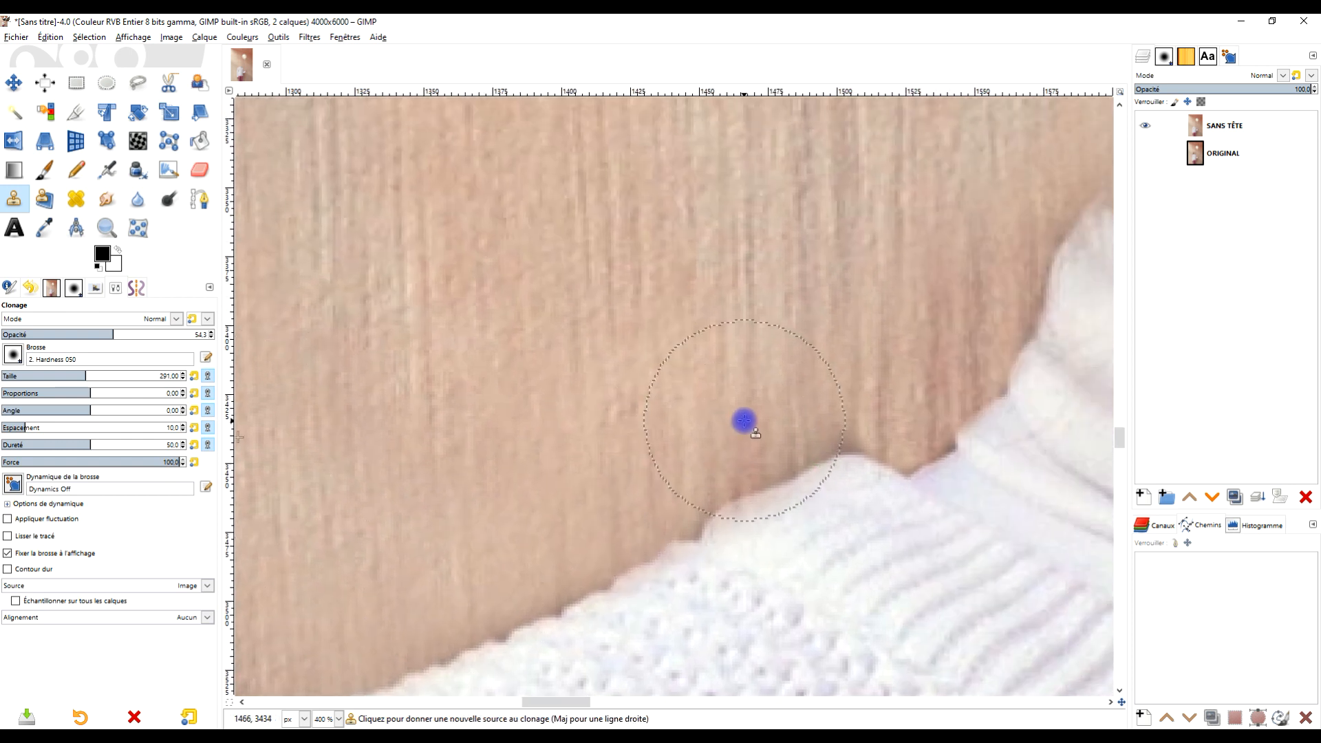
pyautogui.keyDown('ctrl'); pyautogui.click(711, 321); pyautogui.keyUp('ctrl')
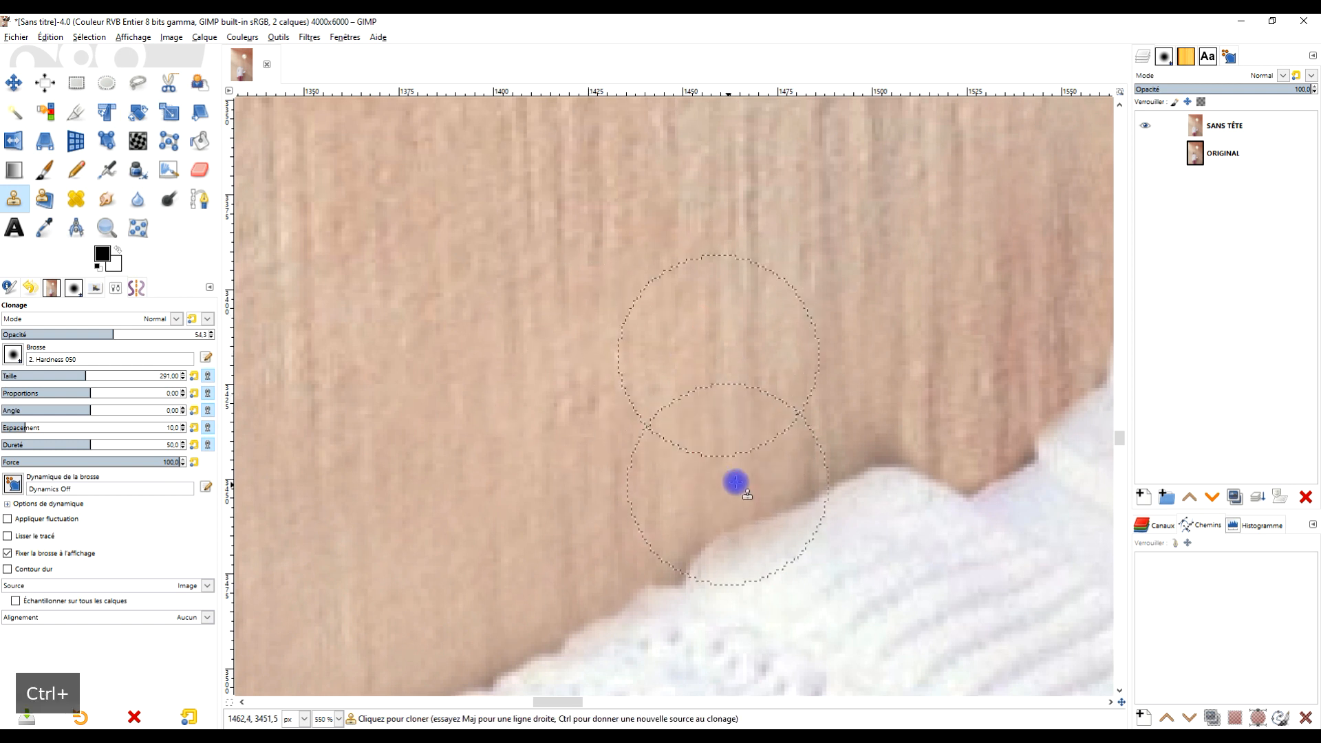
pyautogui.hotkey('ctrl', 'z')
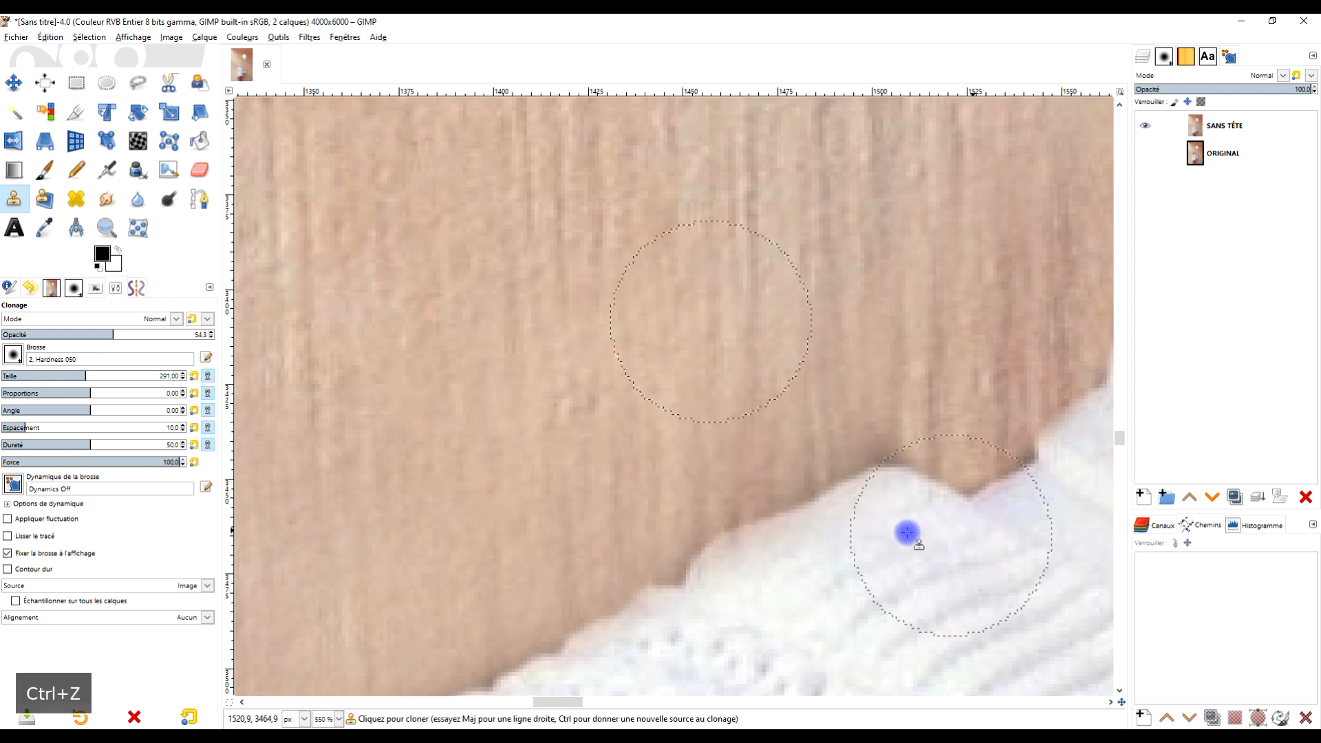
pyautogui.keyDown('ctrl'); pyautogui.scroll(2, 746, 410); pyautogui.keyUp('ctrl')
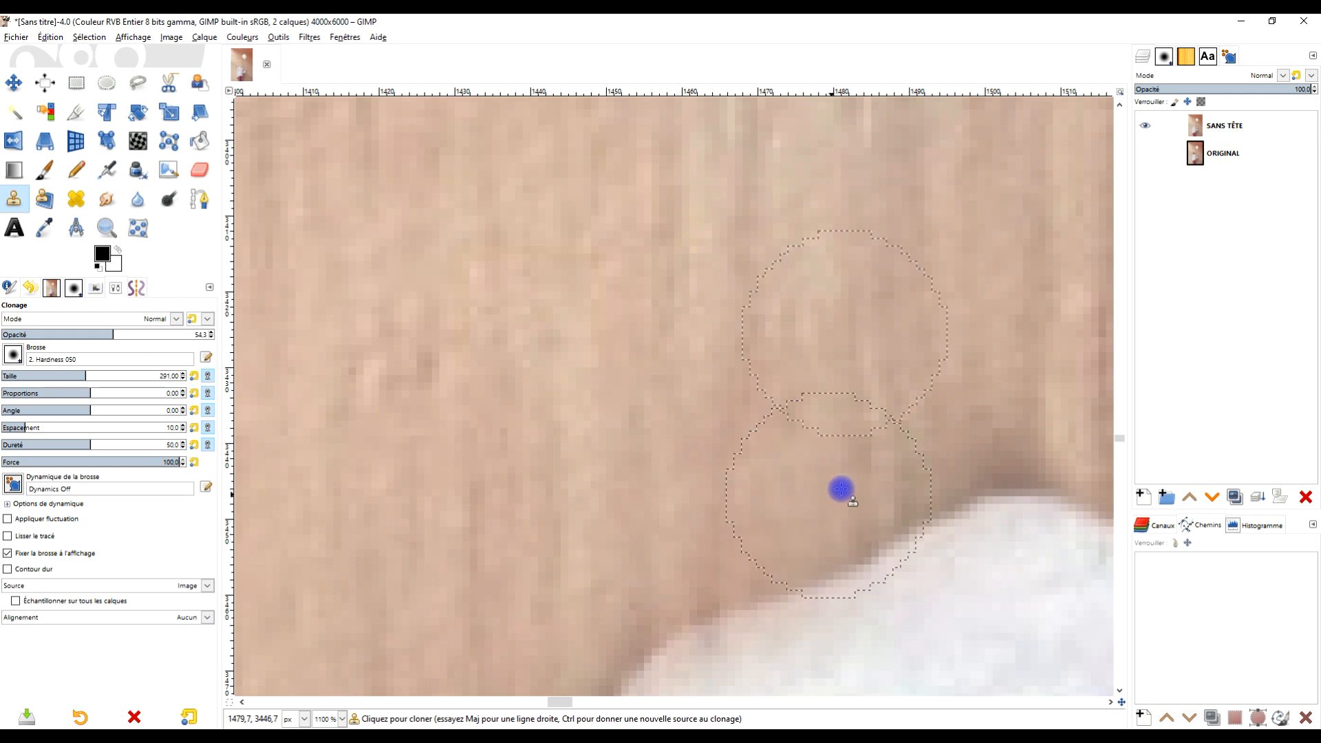
pyautogui.keyDown('ctrl'); pyautogui.scroll(-4, 819, 520); pyautogui.keyUp('ctrl')
pyautogui.keyDown('ctrl'); pyautogui.scroll(-4, 820, 520); pyautogui.keyUp('ctrl')
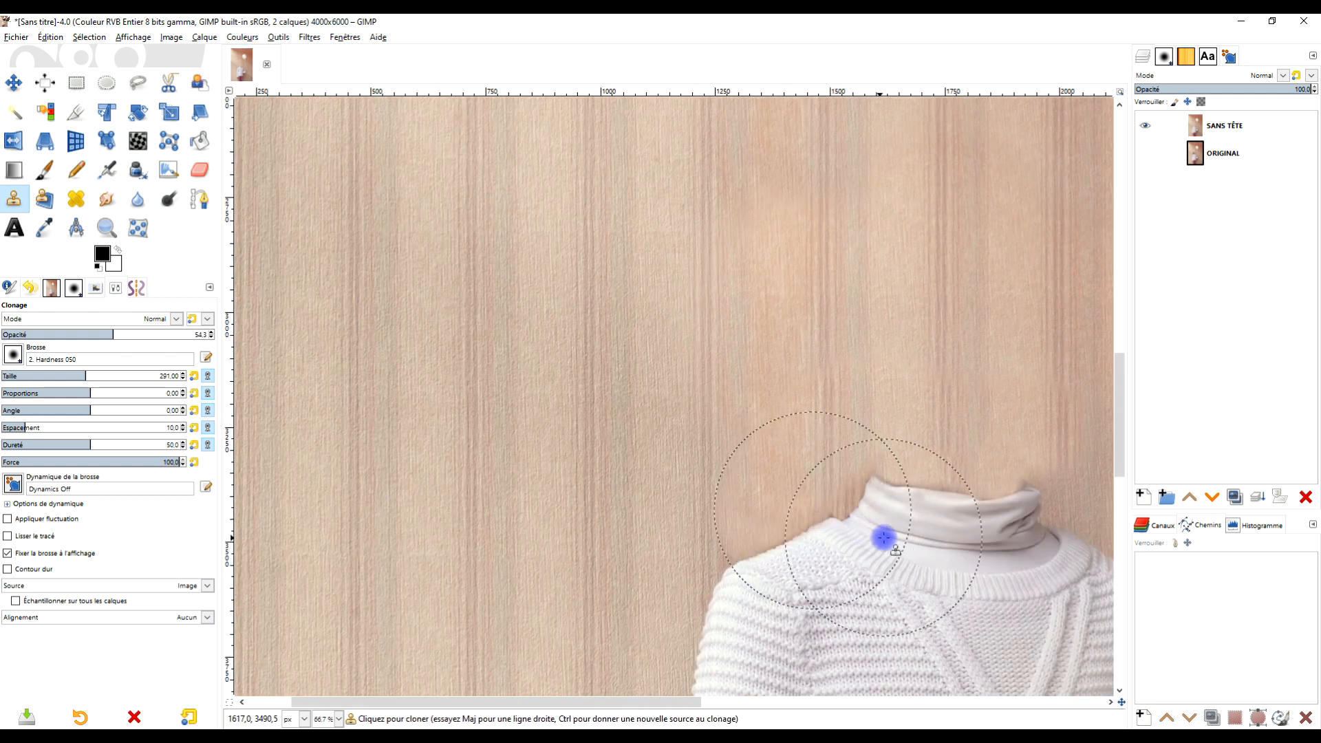
# Step: Sample the turtleneck fabric below the collar's right-hand corner and clone it over the dark notch at the tip
pyautogui.moveTo(923, 544); pyautogui.dragTo(781, 534)
pyautogui.keyDown('ctrl'); pyautogui.scroll(-1, 908, 496); pyautogui.keyUp('ctrl')
pyautogui.keyDown('ctrl'); pyautogui.scroll(7, 908, 496); pyautogui.keyUp('ctrl')
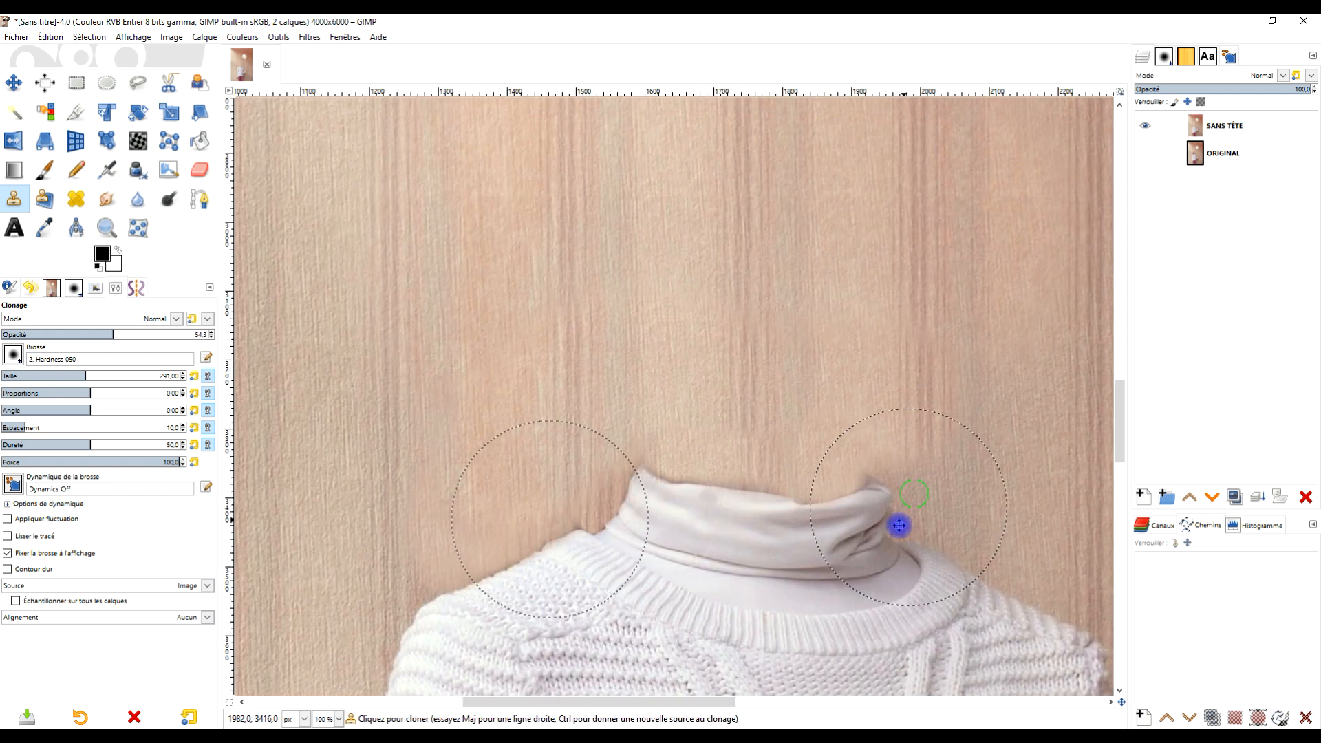
pyautogui.keyDown('ctrl'); pyautogui.scroll(1, 745, 612); pyautogui.keyUp('ctrl')
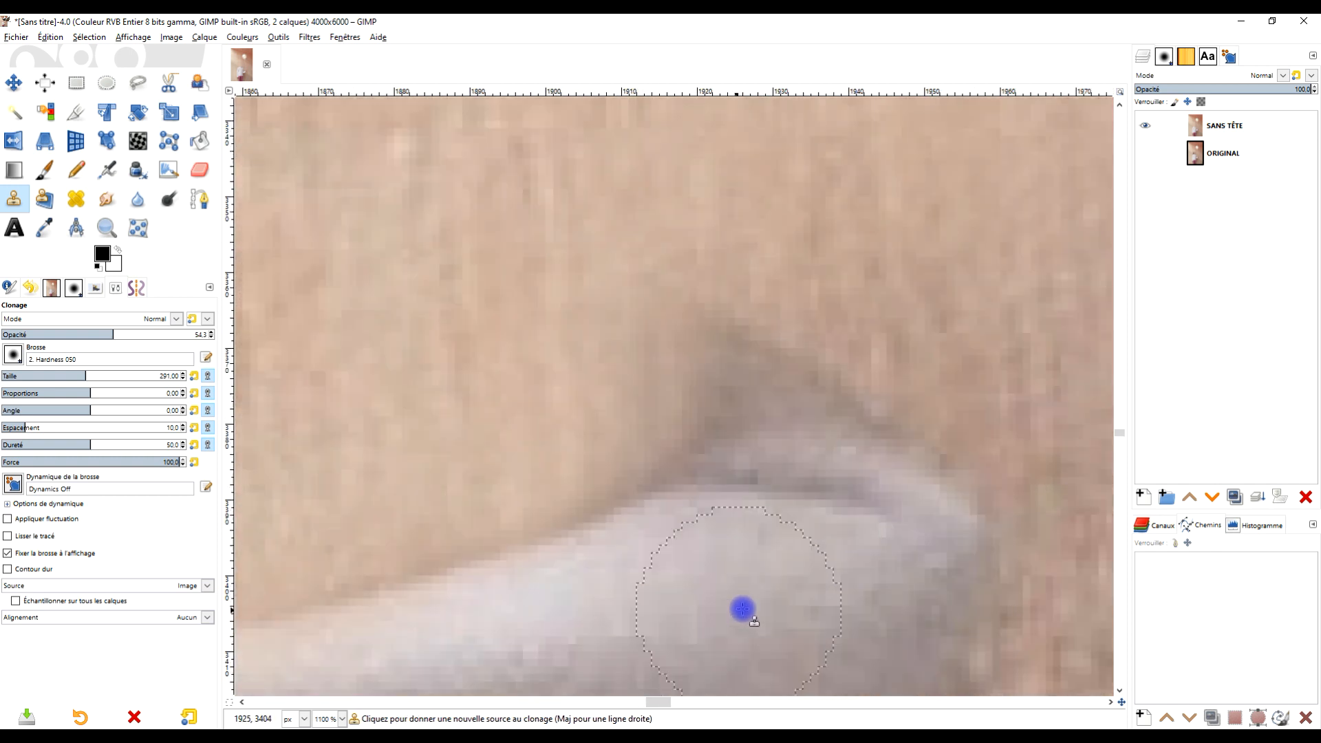
pyautogui.keyDown('ctrl'); pyautogui.click(722, 592); pyautogui.keyUp('ctrl')
pyautogui.keyDown('ctrl'); pyautogui.scroll(1, 722, 592); pyautogui.keyUp('ctrl')
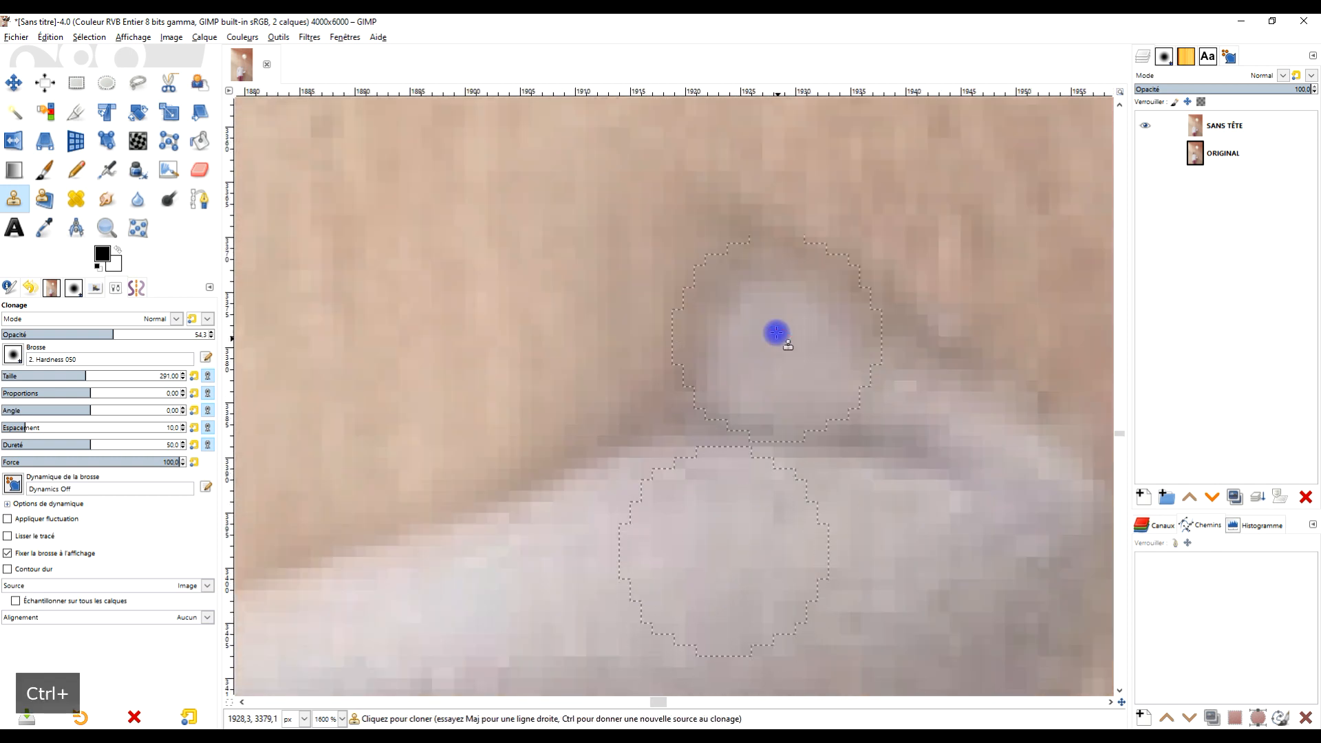
pyautogui.keyDown('ctrl'); pyautogui.scroll(-5, 776, 333); pyautogui.keyUp('ctrl')
pyautogui.keyDown('ctrl'); pyautogui.scroll(-1, 1052, 502); pyautogui.keyUp('ctrl')
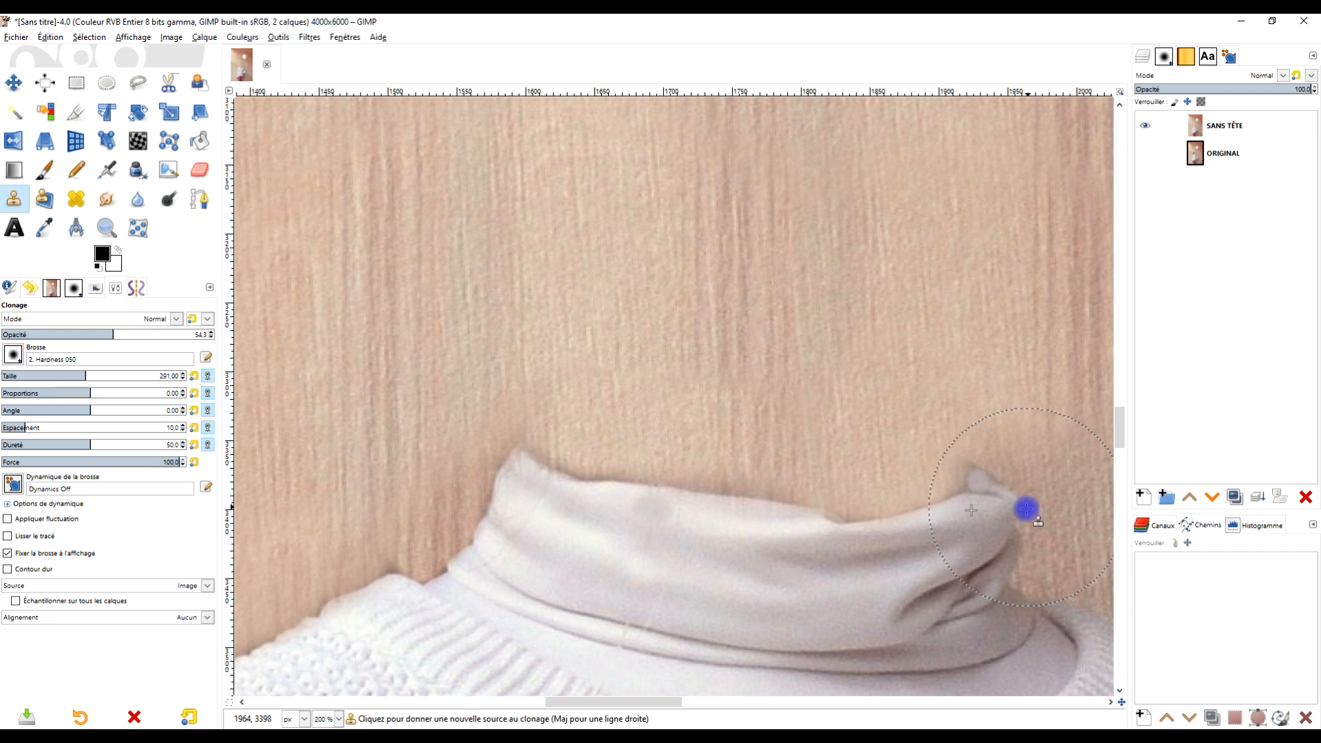
# Step: Clone more collar fabric along the turtleneck's right-hand corner to even out its edge, and check the whole figure
pyautogui.keyDown('ctrl'); pyautogui.scroll(5, 1012, 514); pyautogui.keyUp('ctrl')
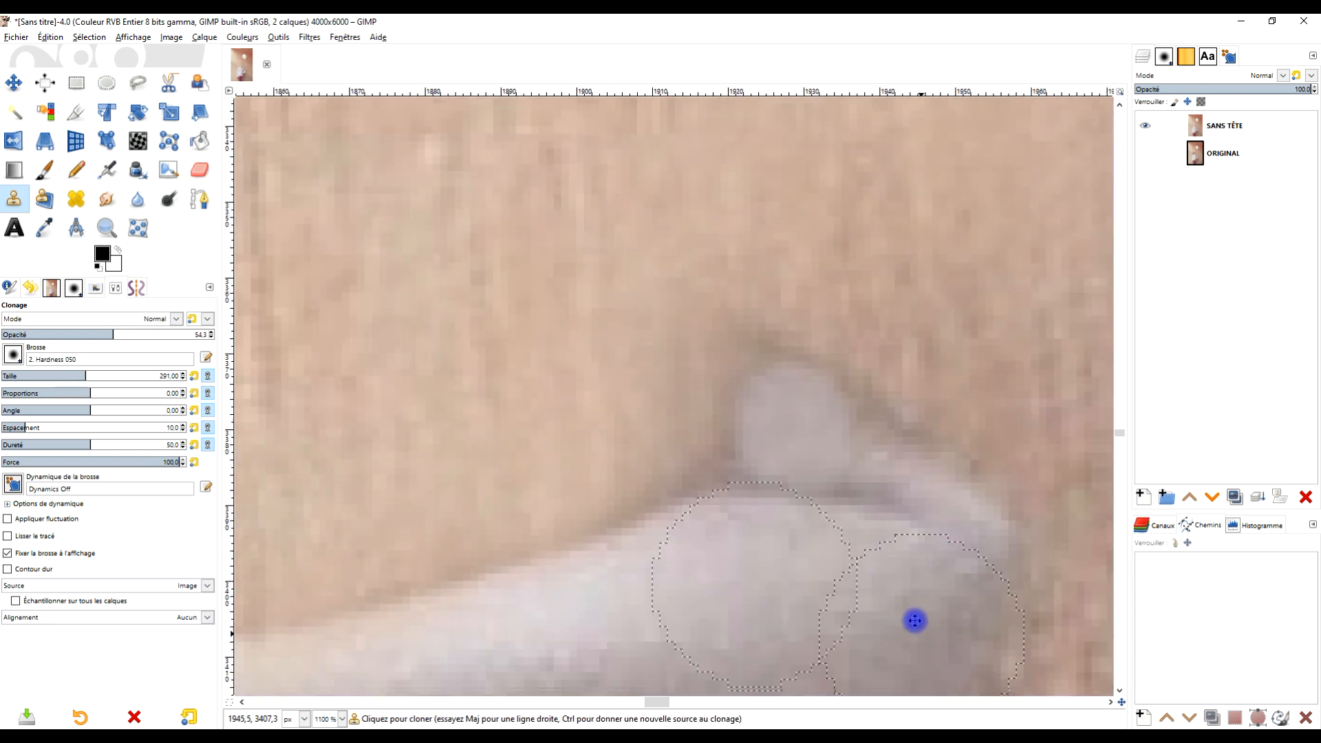
pyautogui.keyDown('ctrl'); pyautogui.scroll(1, 915, 620); pyautogui.keyUp('ctrl')
pyautogui.keyDown('ctrl'); pyautogui.scroll(-1, 899, 451); pyautogui.keyUp('ctrl')
pyautogui.keyDown('ctrl'); pyautogui.scroll(2, 861, 436); pyautogui.keyUp('ctrl')
pyautogui.moveTo(675, 380)
pyautogui.mouseDown()
pyautogui.moveTo(740, 408)
pyautogui.moveTo(698, 368)
pyautogui.moveTo(619, 332)
pyautogui.mouseUp()
pyautogui.keyDown('ctrl'); pyautogui.scroll(-8, 618, 332); pyautogui.keyUp('ctrl')
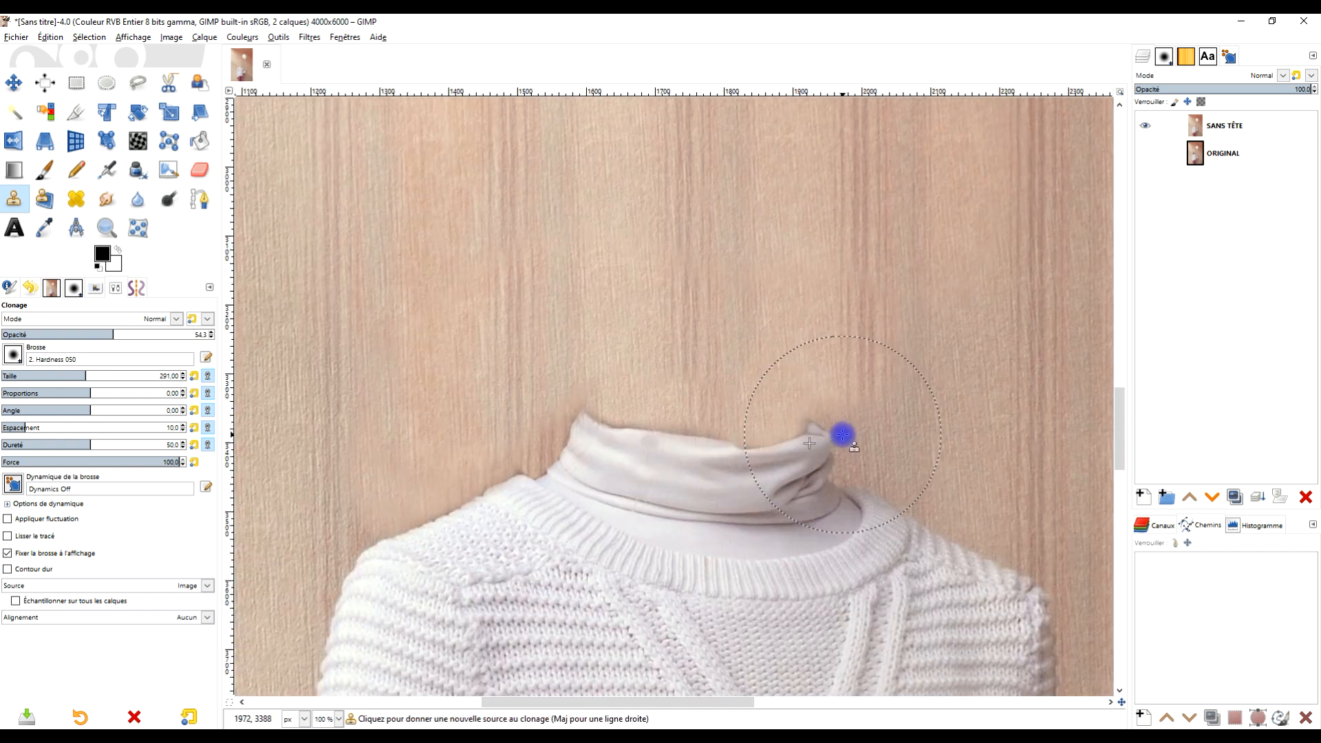
pyautogui.keyDown('ctrl'); pyautogui.scroll(-3, 841, 435); pyautogui.keyUp('ctrl')
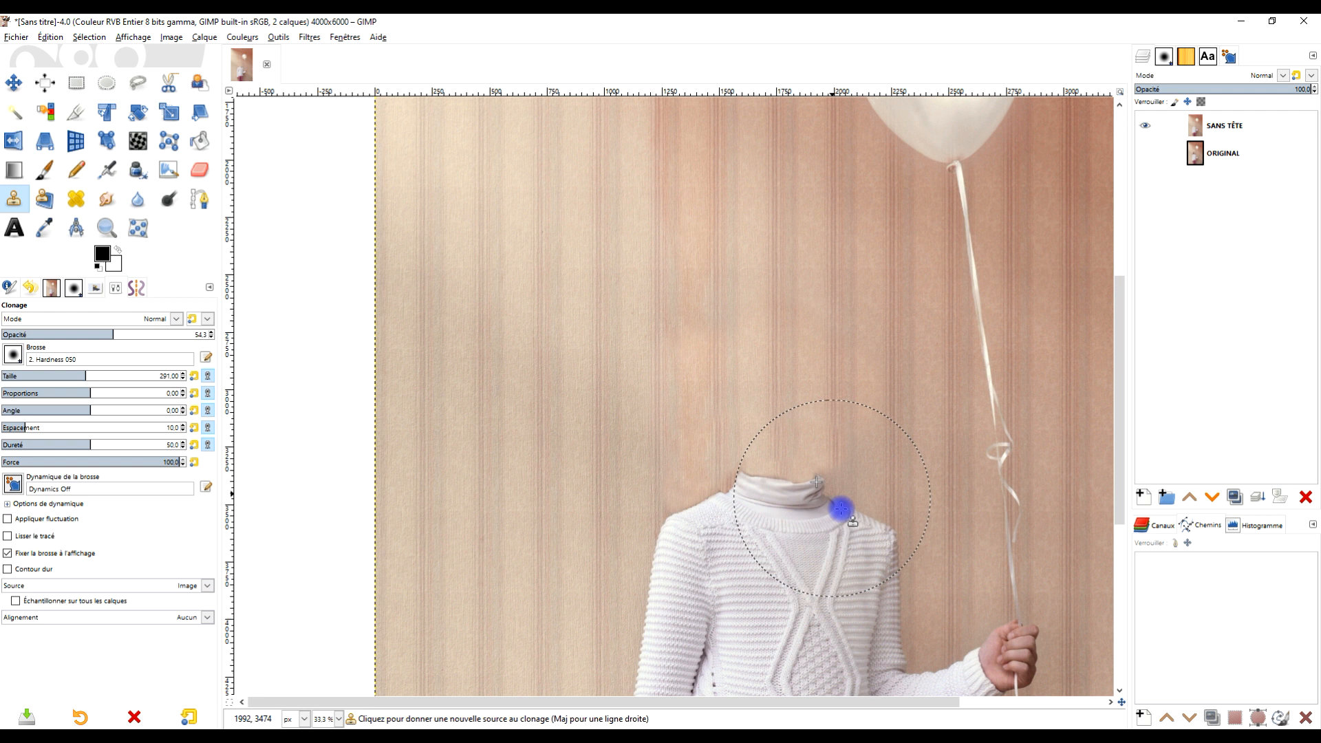
pyautogui.moveTo(834, 542)
pyautogui.mouseDown()
pyautogui.moveTo(805, 498)
pyautogui.moveTo(746, 472)
pyautogui.mouseUp()
pyautogui.moveTo(860, 434); pyautogui.dragTo(815, 419)
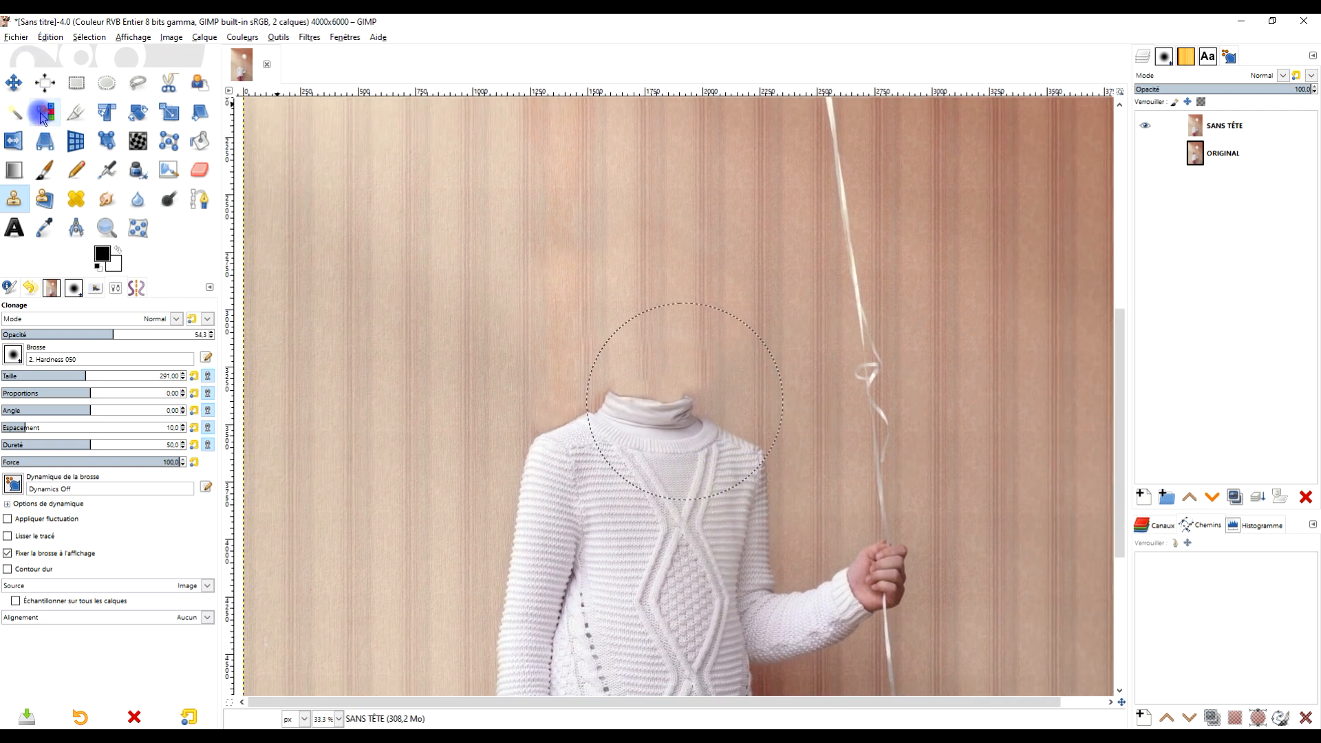
# Step: Save the image as BALON-TÊTE.xcf in the 09 septembre 2021 folder inside the GIMP folder
pyautogui.click(16, 37)
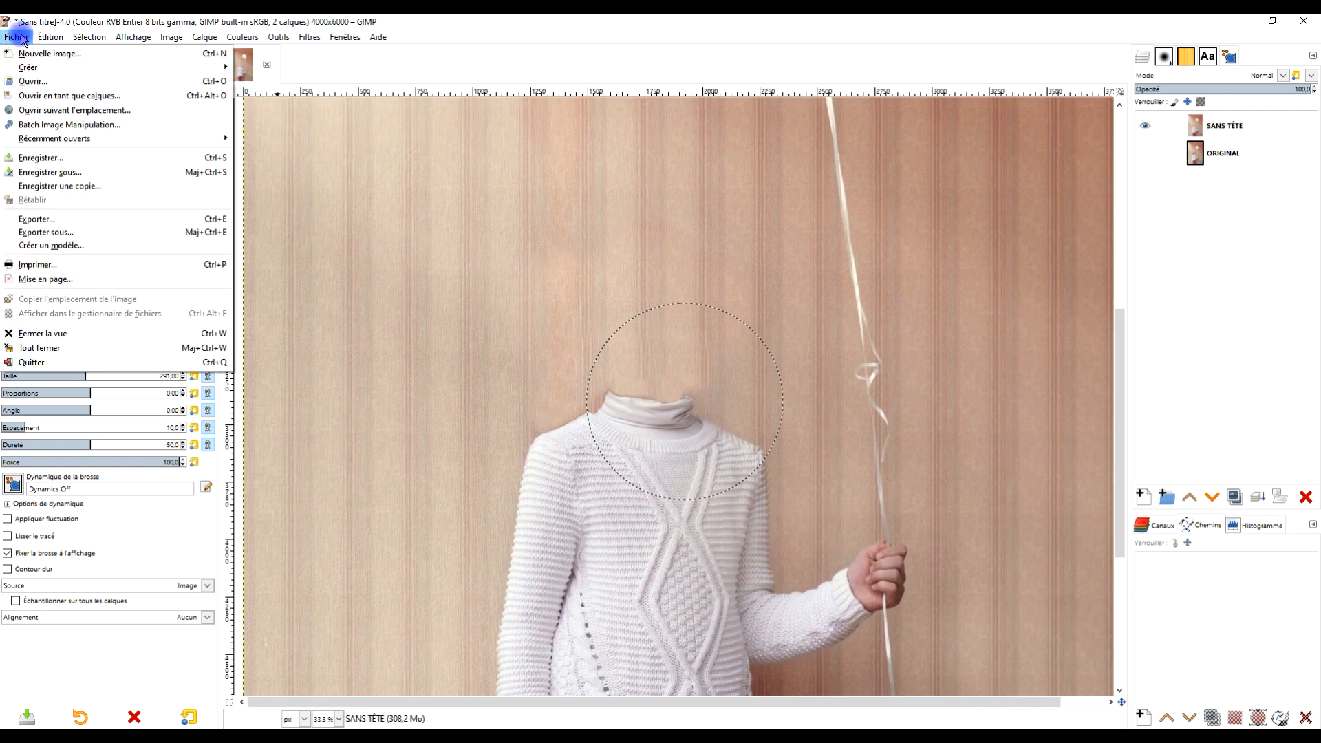
pyautogui.click(130, 172)
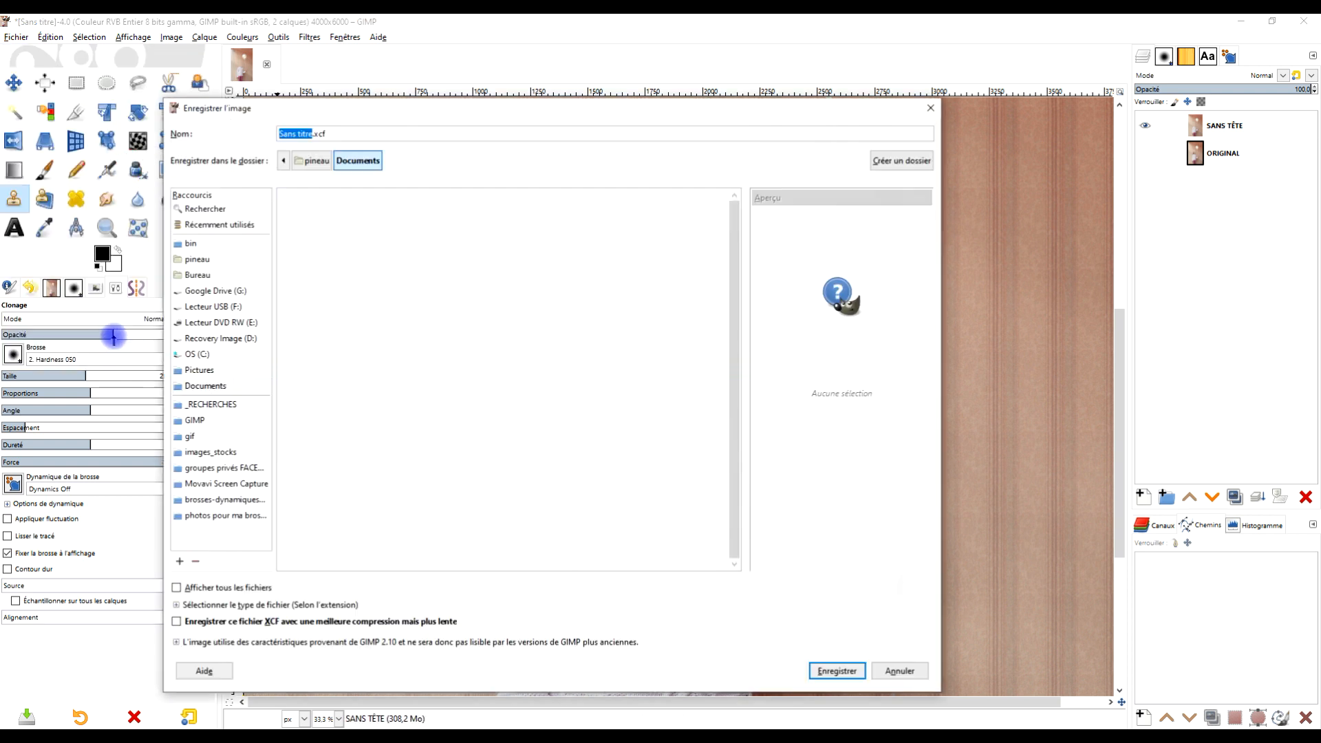
pyautogui.click(197, 421)
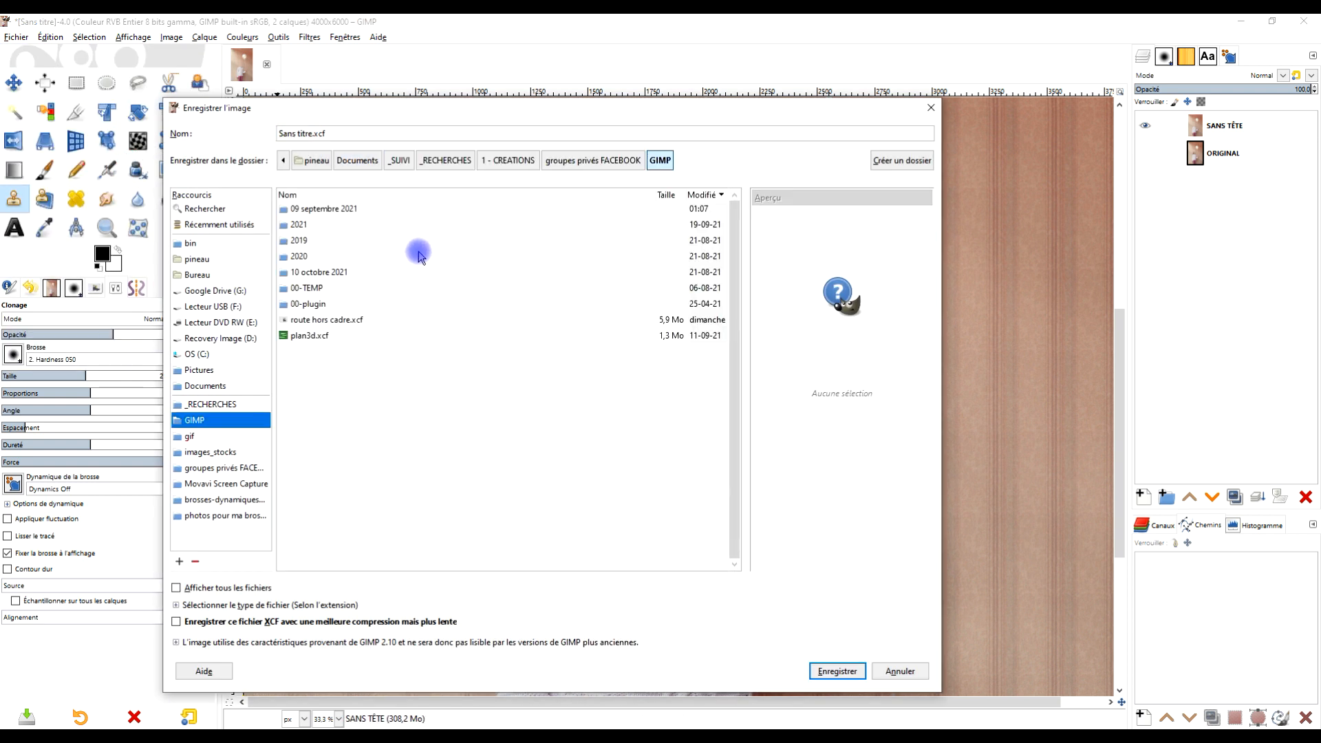
pyautogui.doubleClick(310, 209)
pyautogui.click(311, 135)
pyautogui.hotkey('shift', 'Home')
pyautogui.write('B')
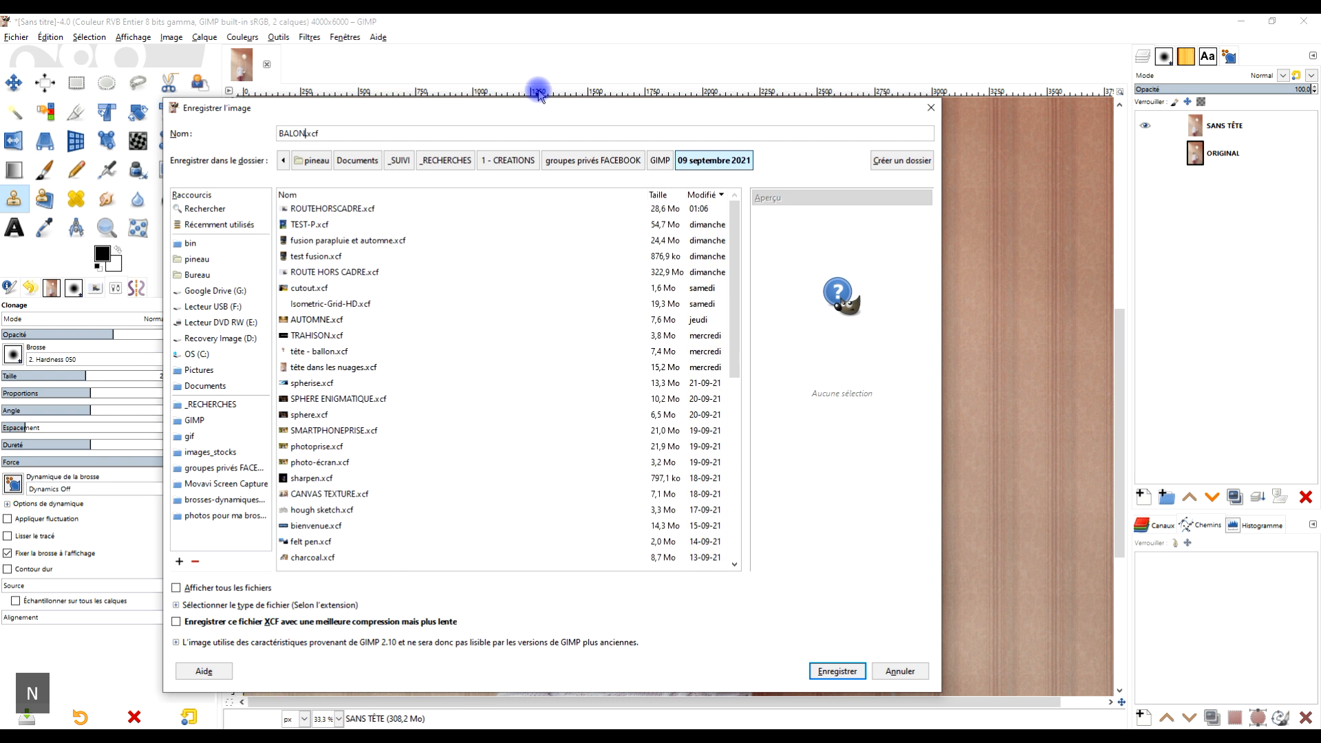
pyautogui.write('ALON-TÊTE')
pyautogui.press('Return')
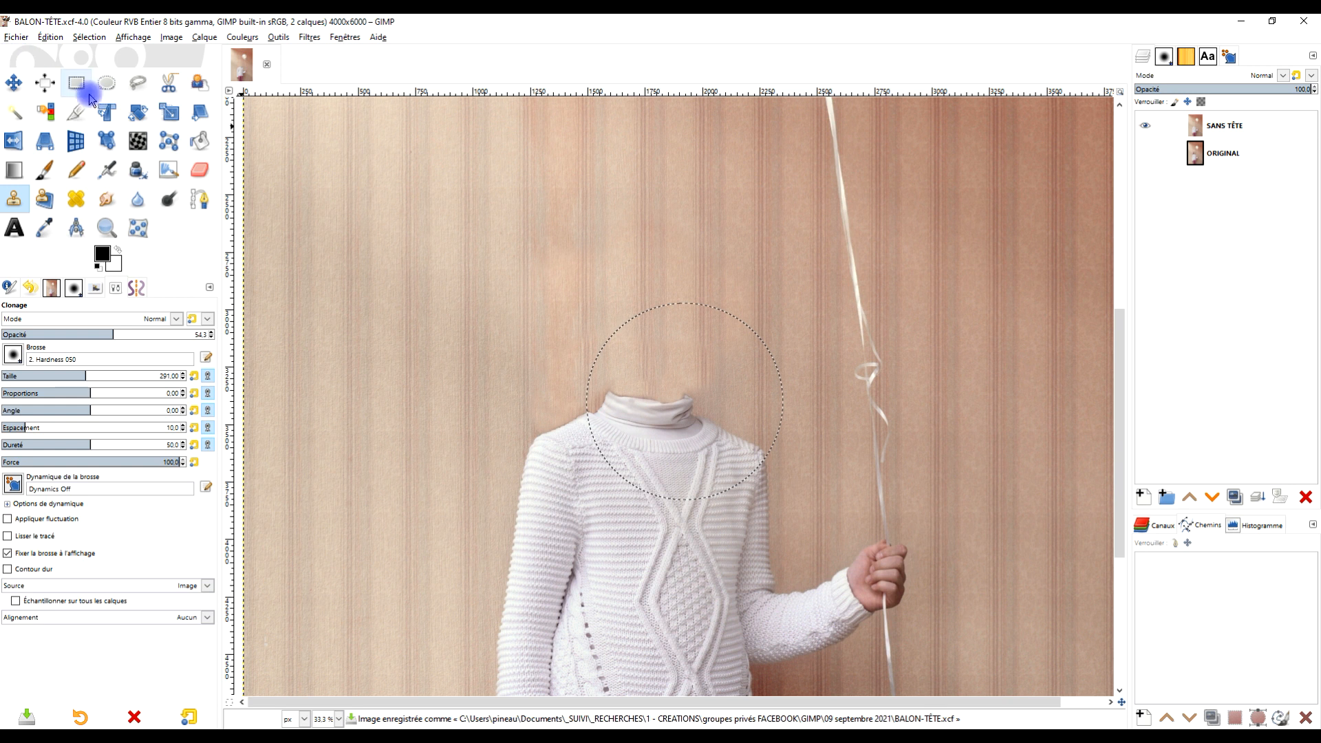
# Step: Make the ORIGINAL layer active and visible with SANS TÊTE hidden, framing the girl's neck
pyautogui.click(77, 84)
pyautogui.click(1211, 154)
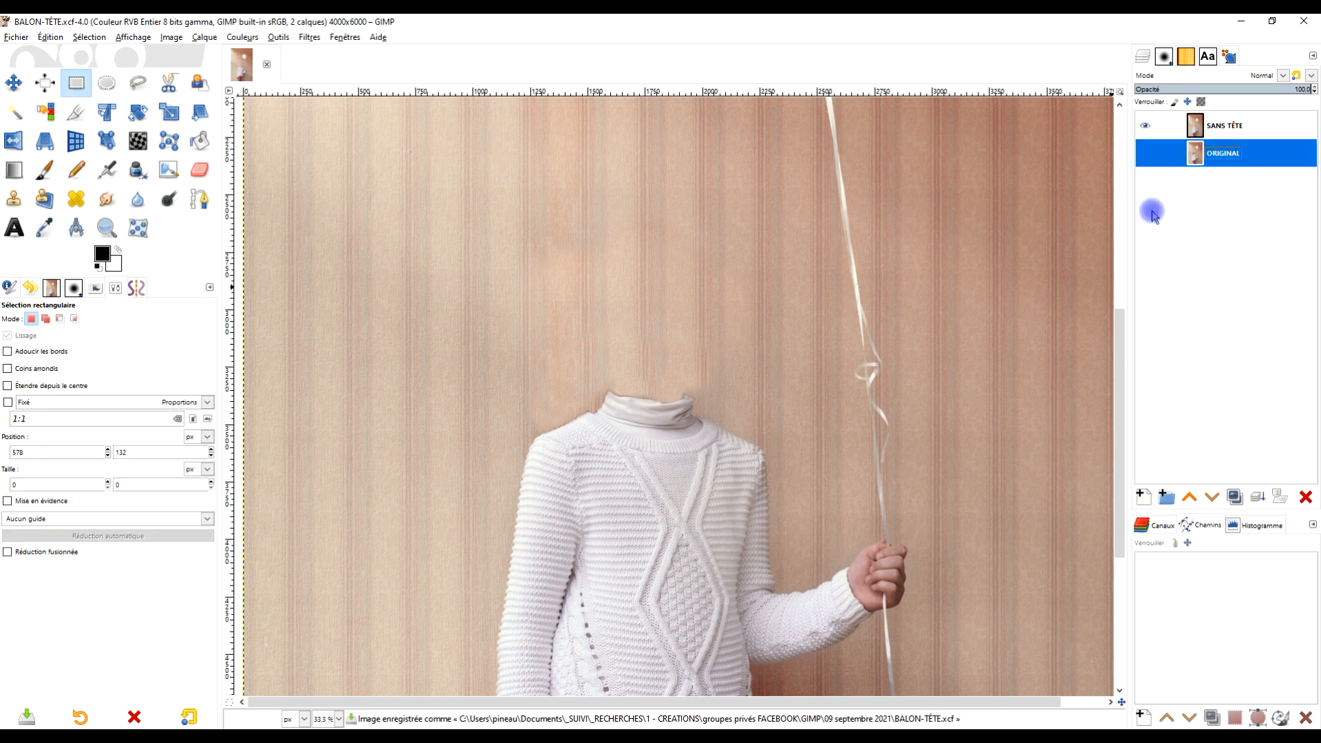
pyautogui.click(1149, 127)
pyautogui.scroll(4, 628, 387)
pyautogui.moveTo(710, 387); pyautogui.dragTo(678, 454)
pyautogui.click(1195, 157)
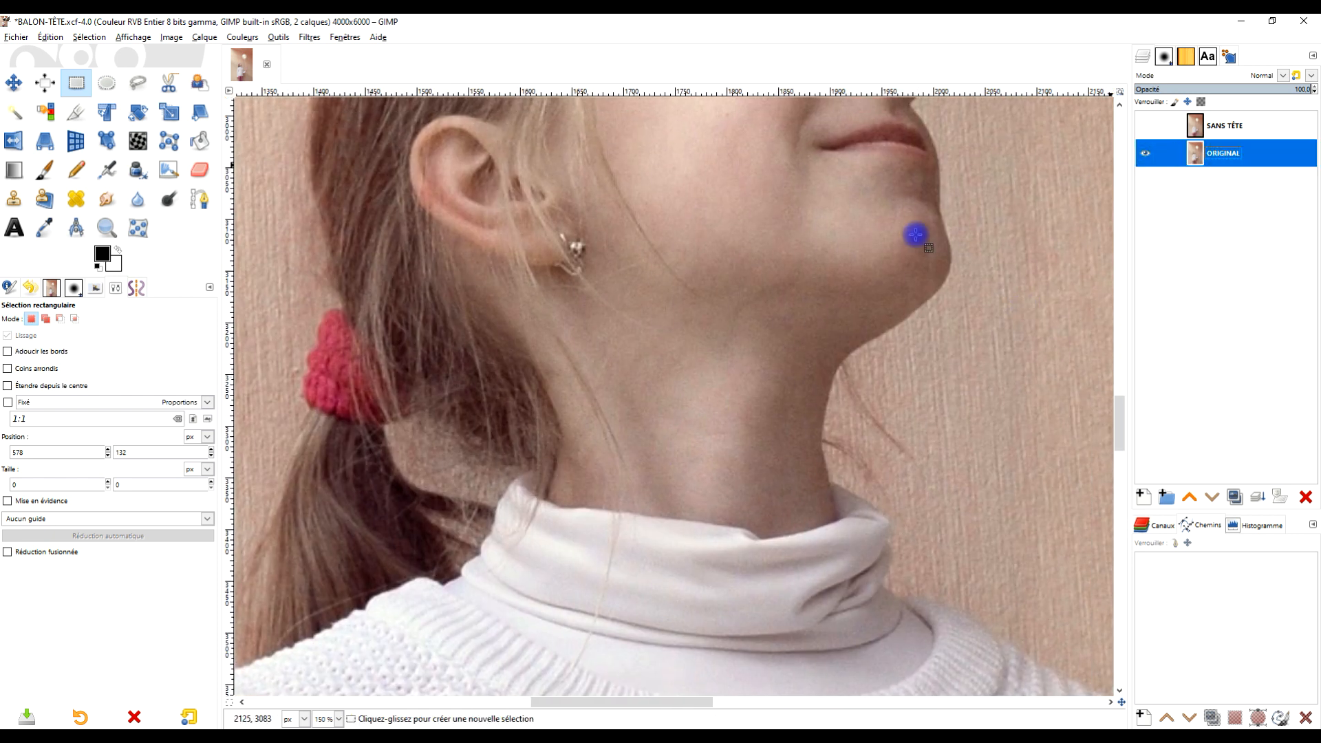
# Step: Outline the neck with a closed Free Select selection, from just under the jaw down to the turtleneck's upper edge
pyautogui.click(138, 83)
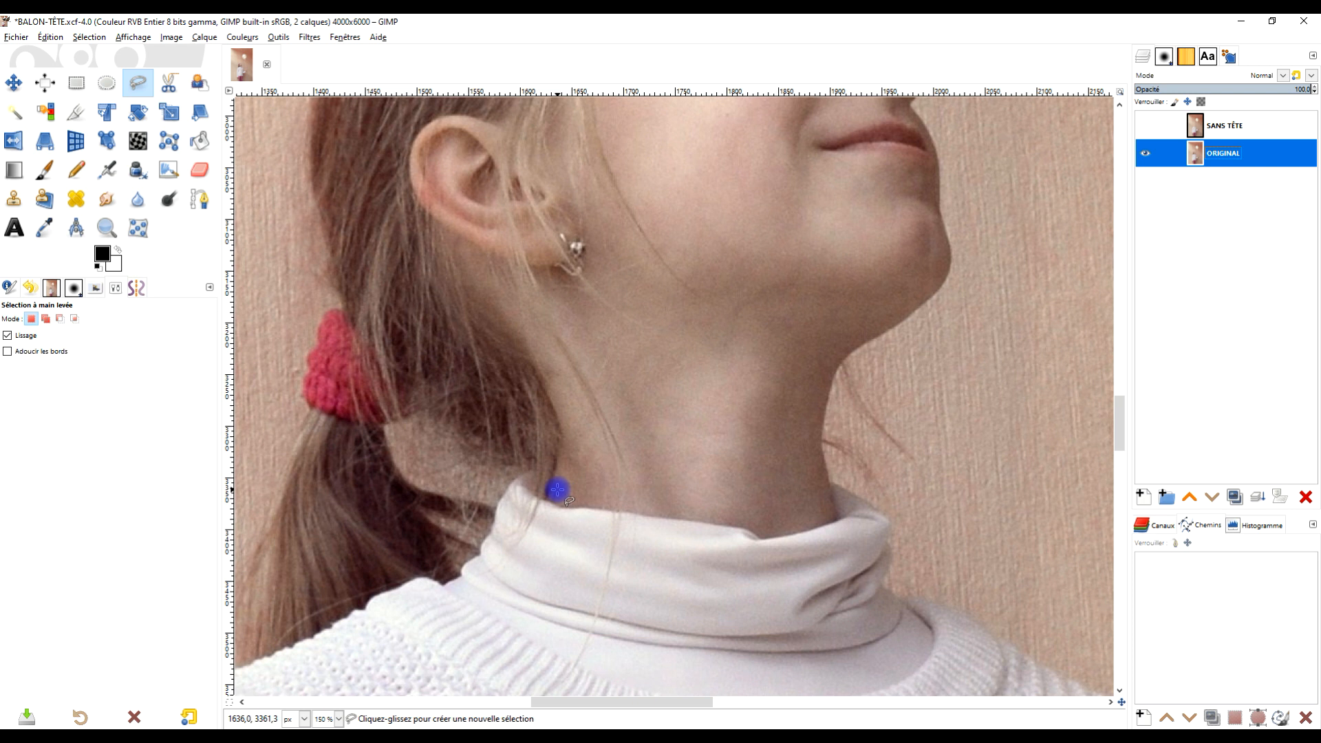
pyautogui.scroll(1, 557, 490)
pyautogui.click(542, 501)
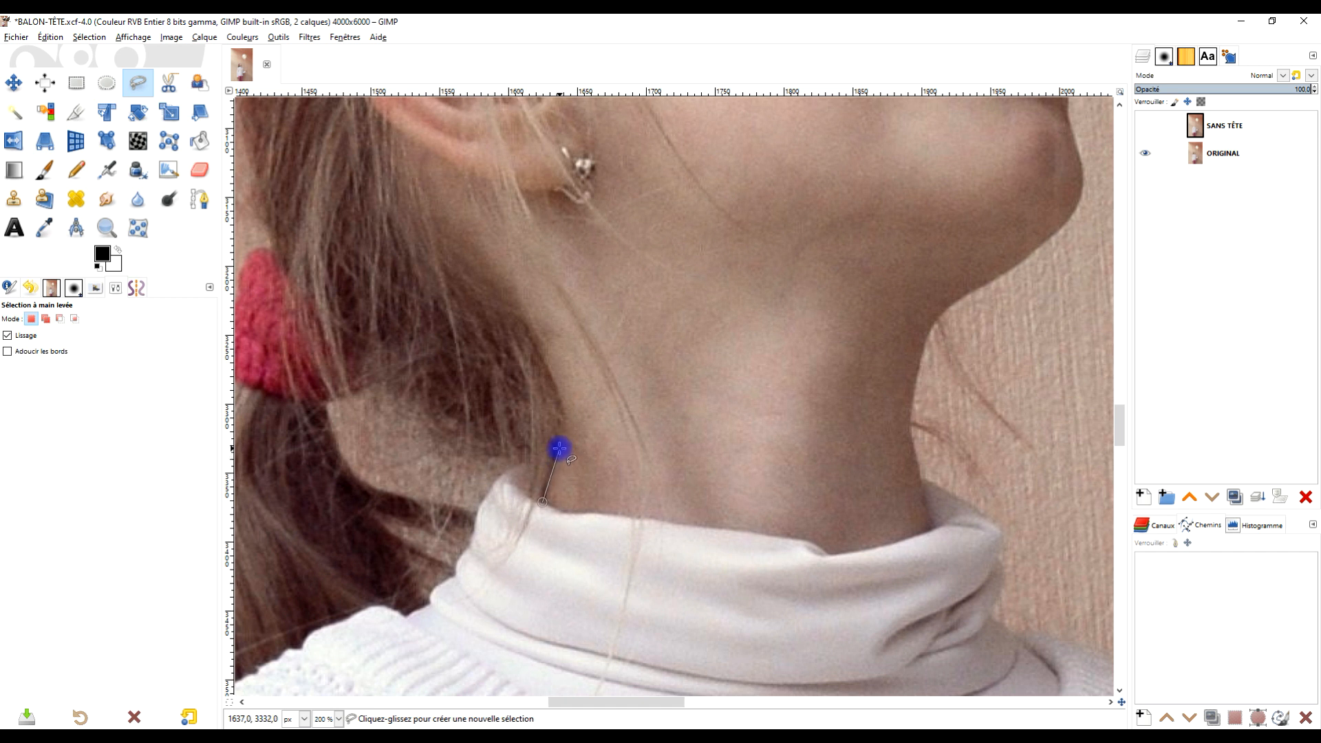
pyautogui.click(565, 419)
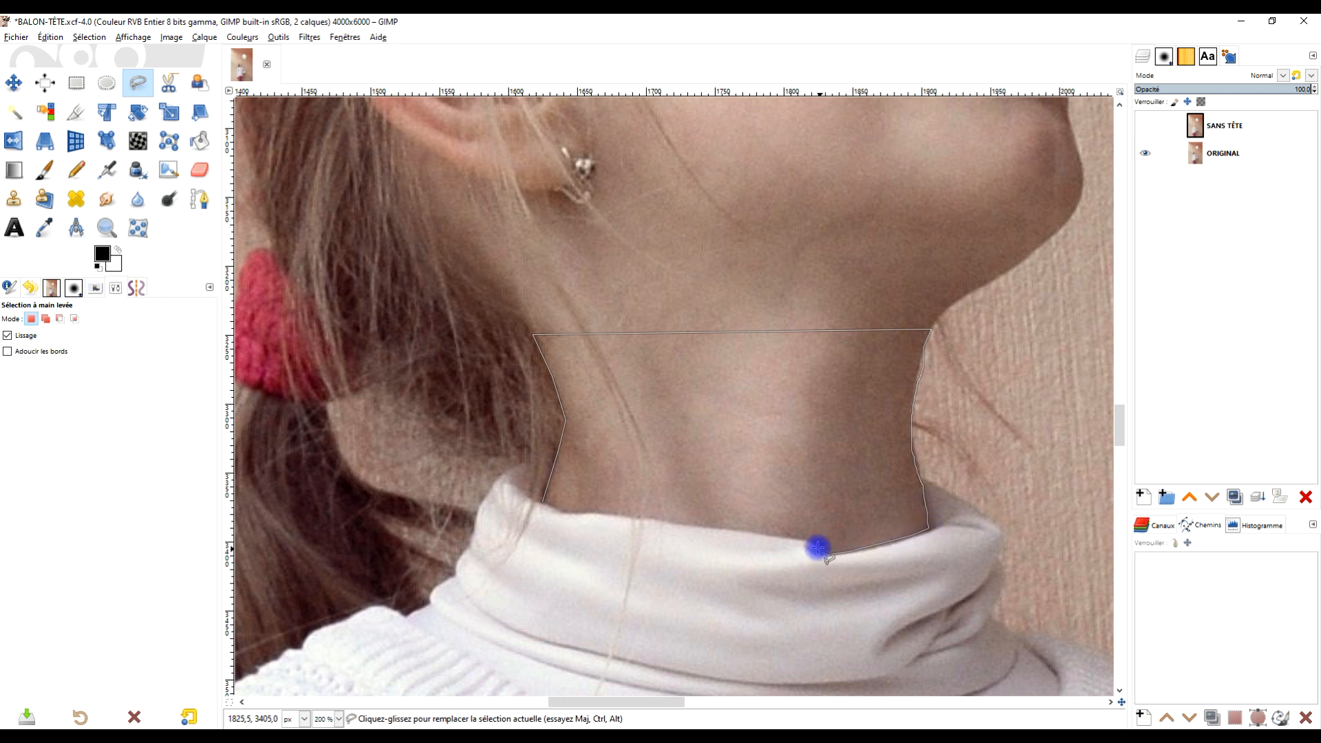
pyautogui.moveTo(772, 537); pyautogui.dragTo(713, 526)
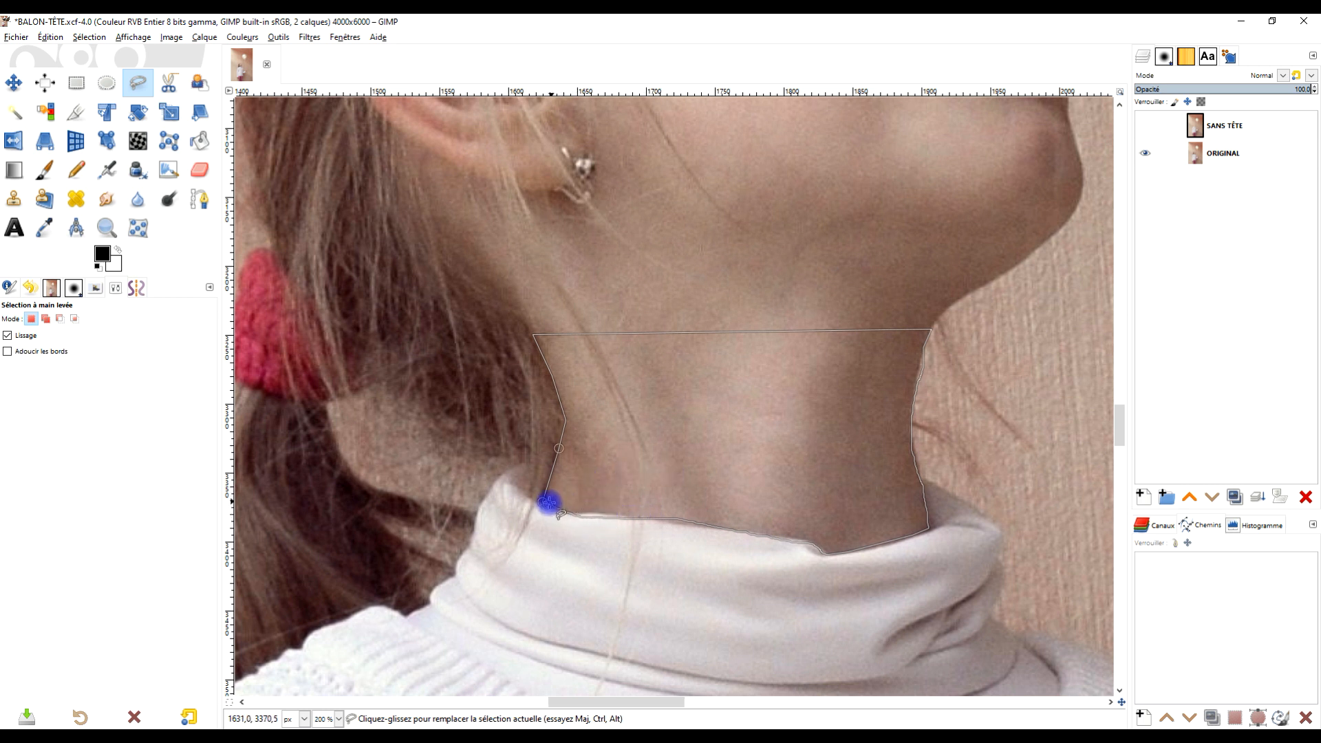
pyautogui.press('Return')
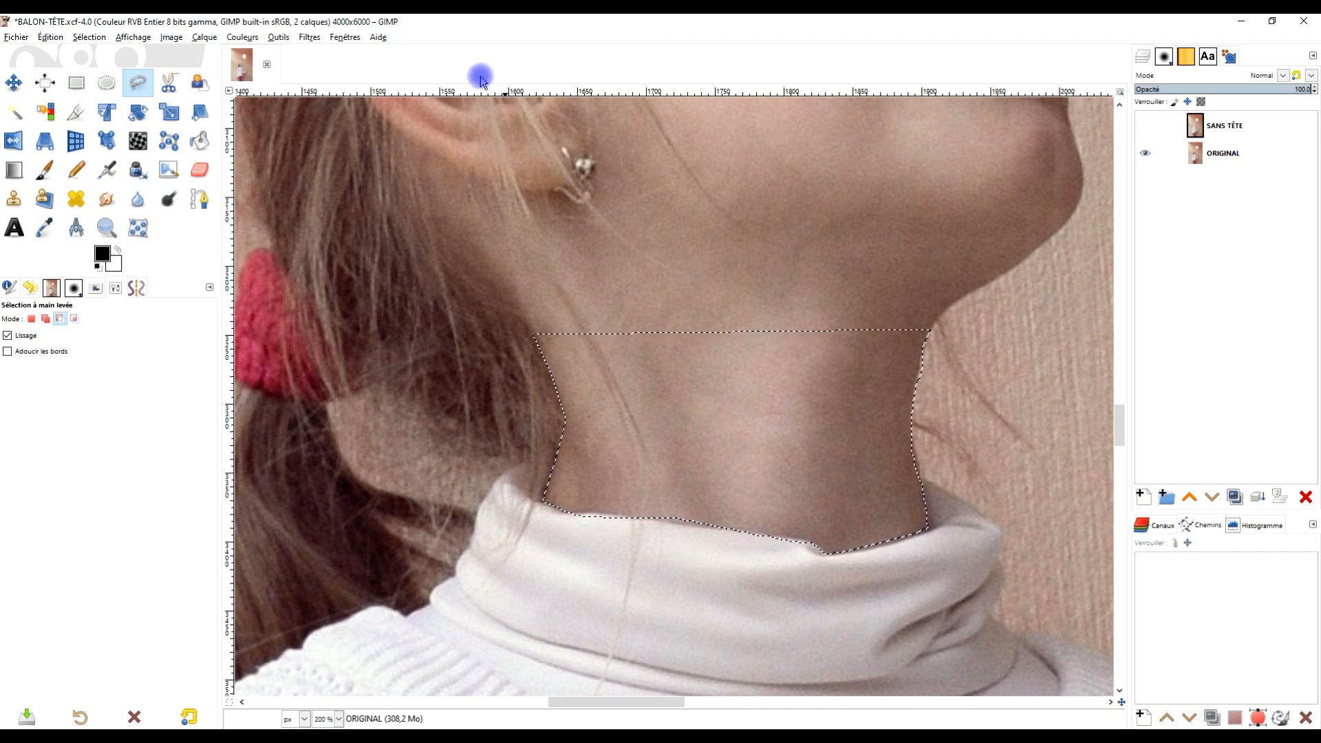
# Step: Copy the selected neck into its own new layer and name that layer COU
pyautogui.hotkey('ctrl', 'c')
pyautogui.hotkey('ctrl', 'v')
pyautogui.click(1139, 497)
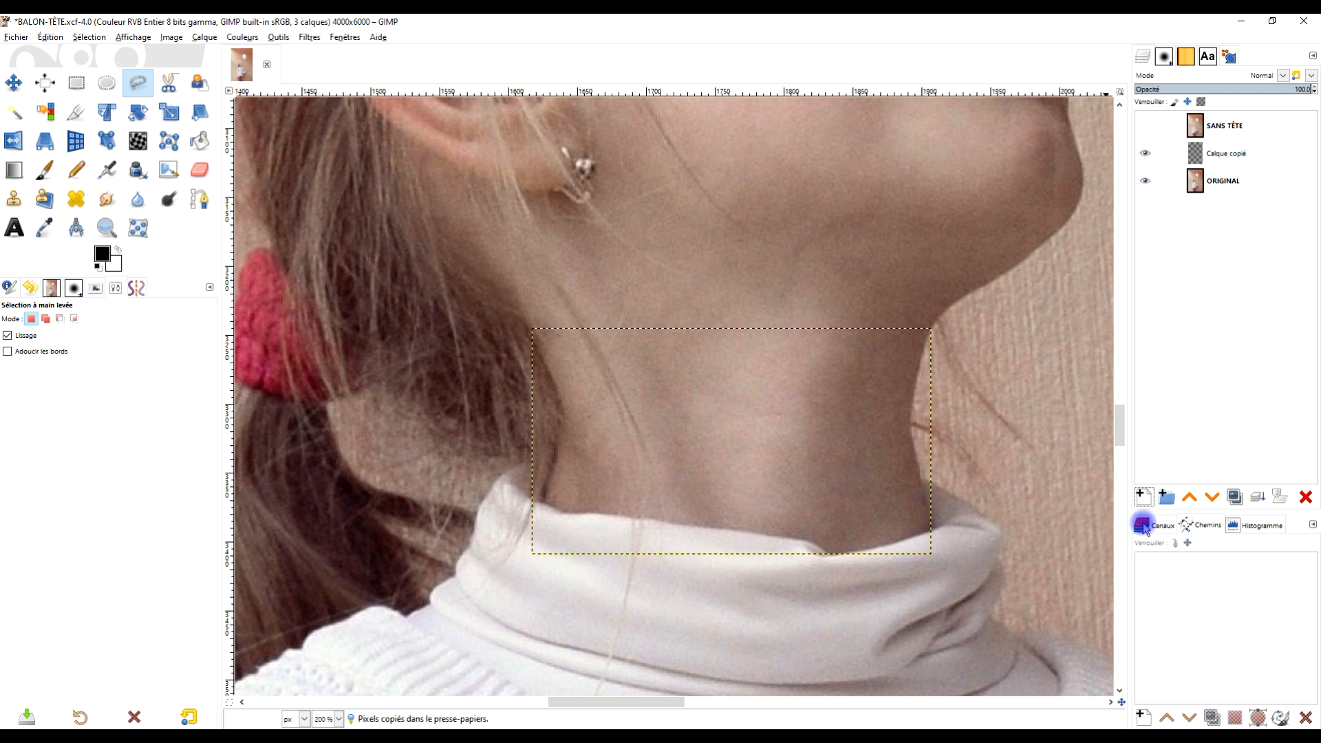
pyautogui.click(1225, 153)
pyautogui.click(1225, 153)
pyautogui.press('capslock')
pyautogui.write('C')
pyautogui.press('capslock')
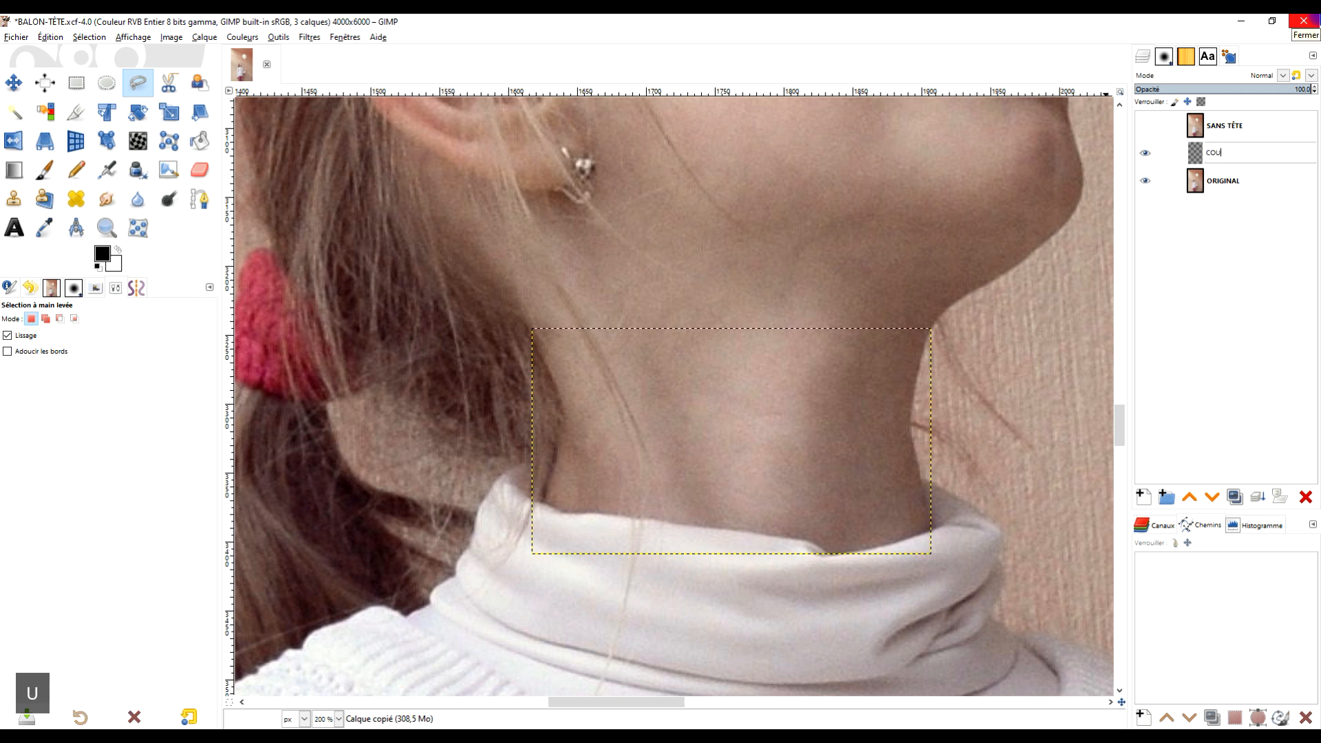
pyautogui.press('Return')
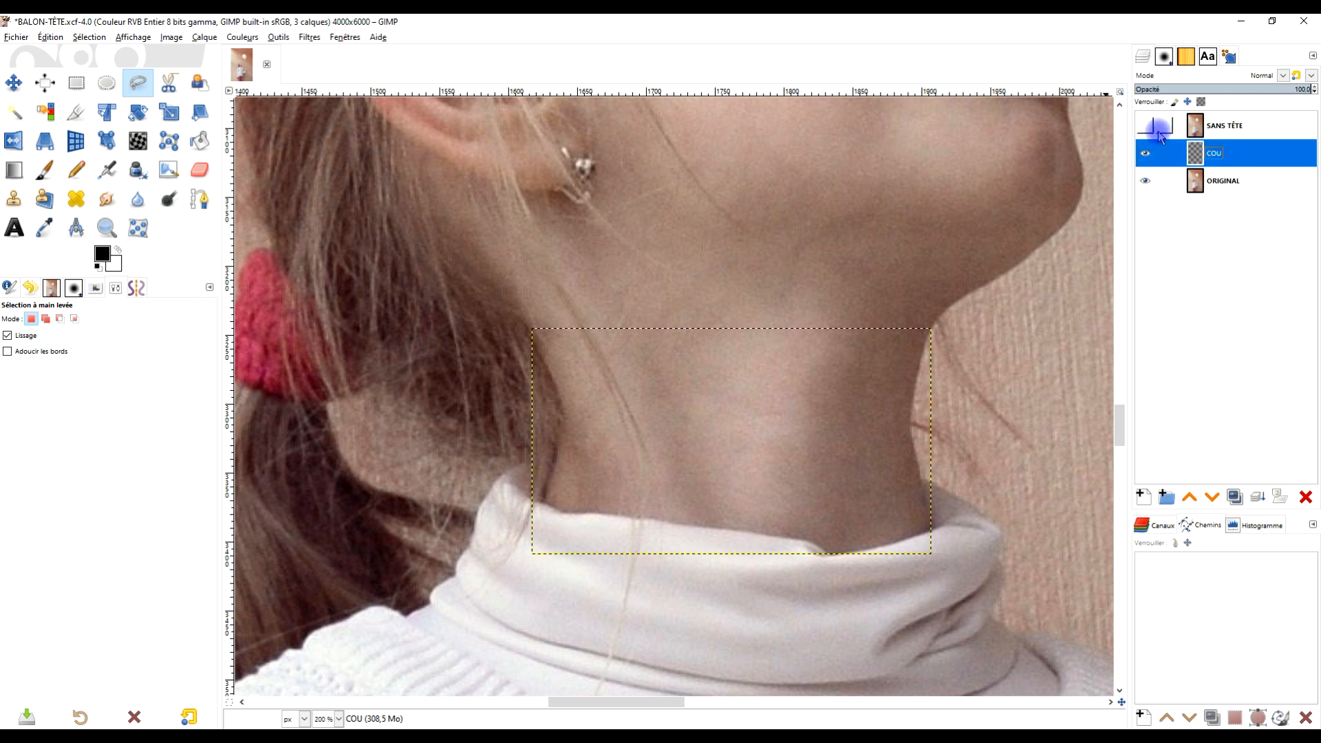
# Step: Show the SANS TÊTE layer with ORIGINAL hidden, and move SANS TÊTE down beneath the COU layer
pyautogui.click(1144, 182)
pyautogui.click(1144, 181)
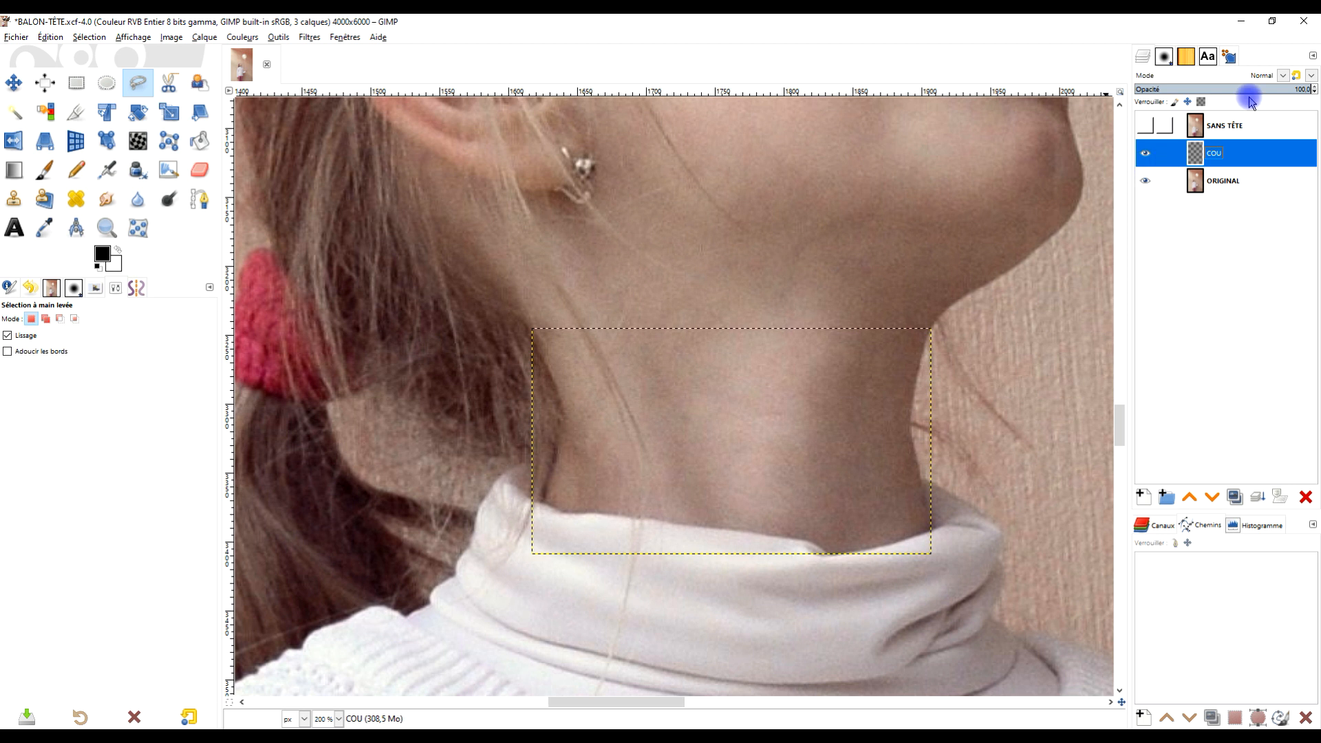
pyautogui.click(1146, 126)
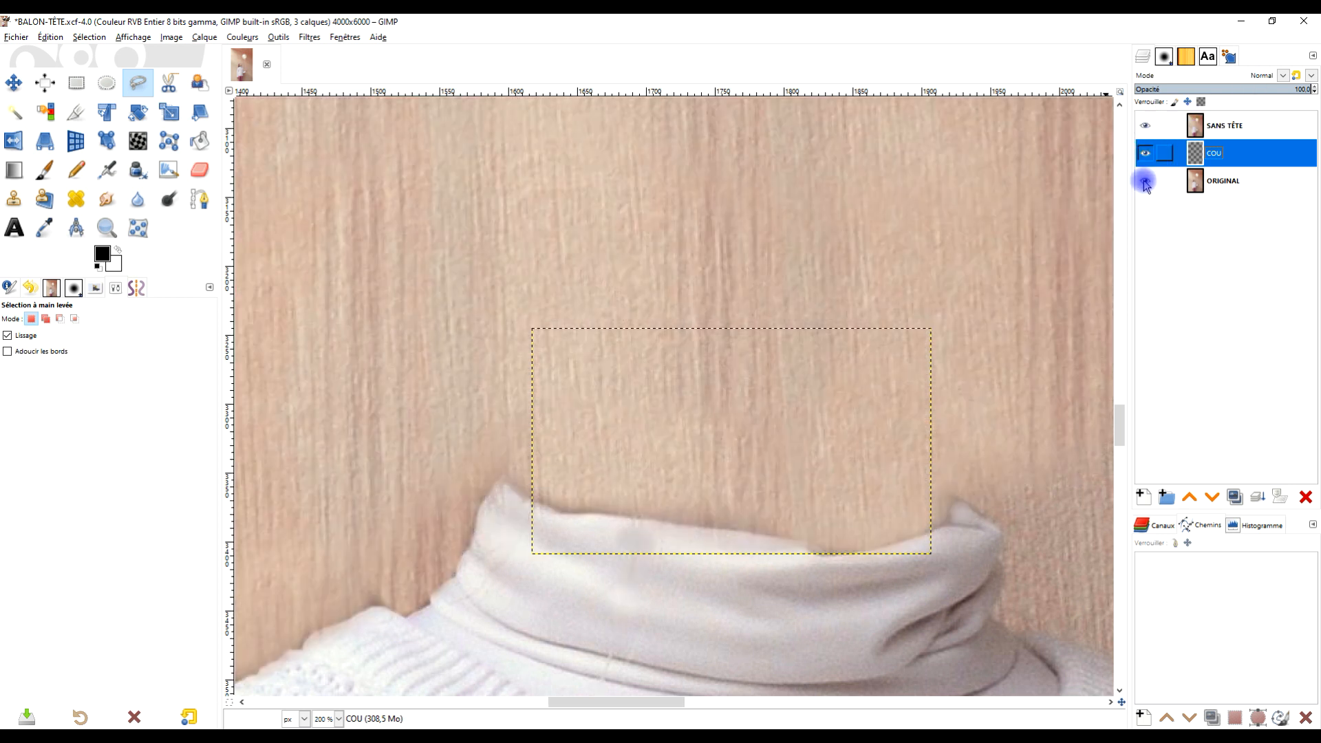
pyautogui.click(1251, 131)
pyautogui.click(1212, 497)
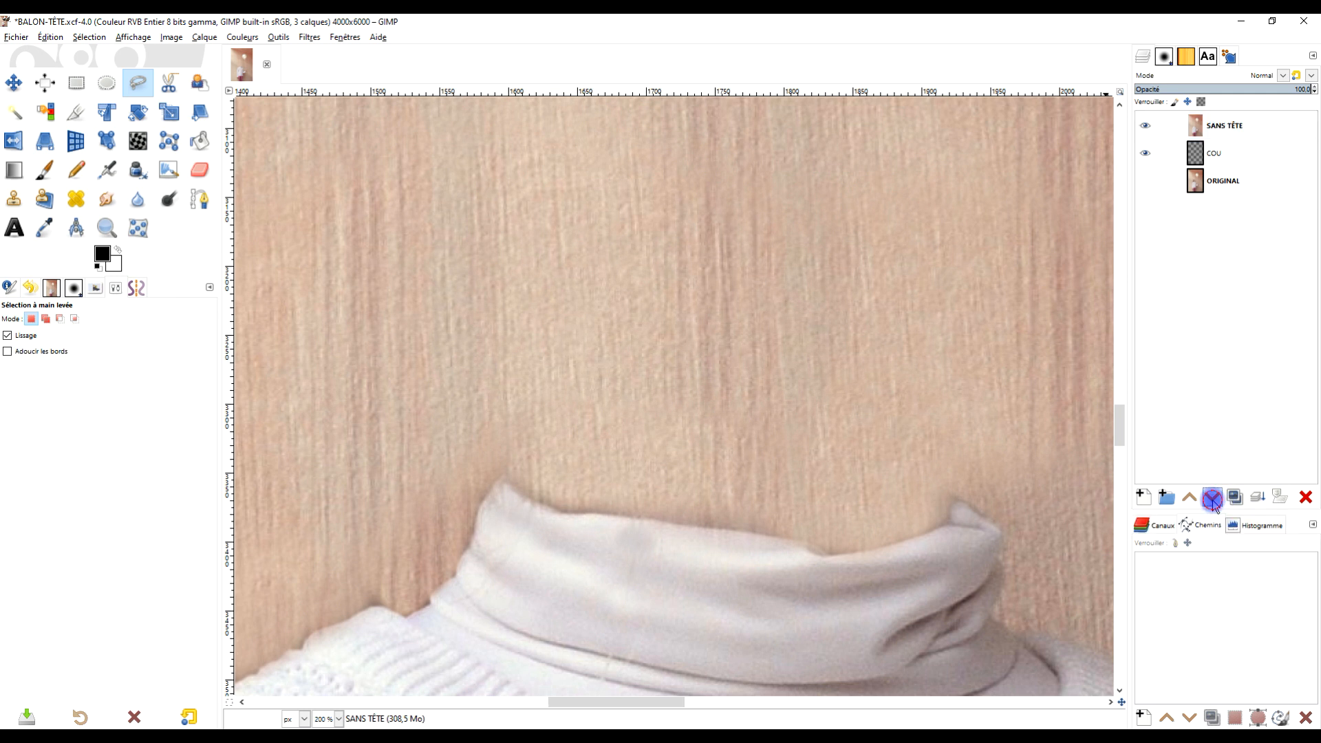
# Step: Add a layer mask initialised from the selection to the COU layer
pyautogui.scroll(-3, 820, 323)
pyautogui.scroll(-1, 820, 323)
pyautogui.moveTo(819, 325); pyautogui.dragTo(777, 368)
pyautogui.scroll(1, 750, 453)
pyautogui.scroll(-1, 785, 367)
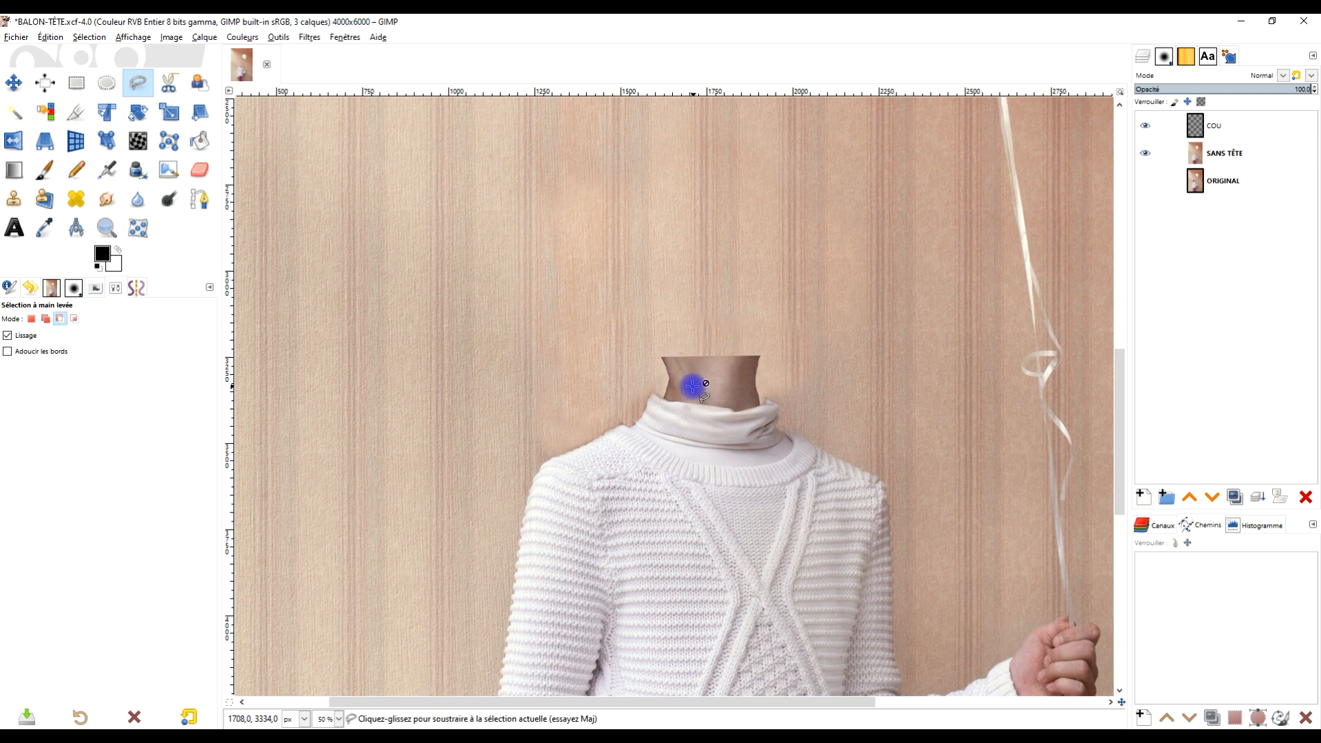
pyautogui.scroll(1, 687, 381)
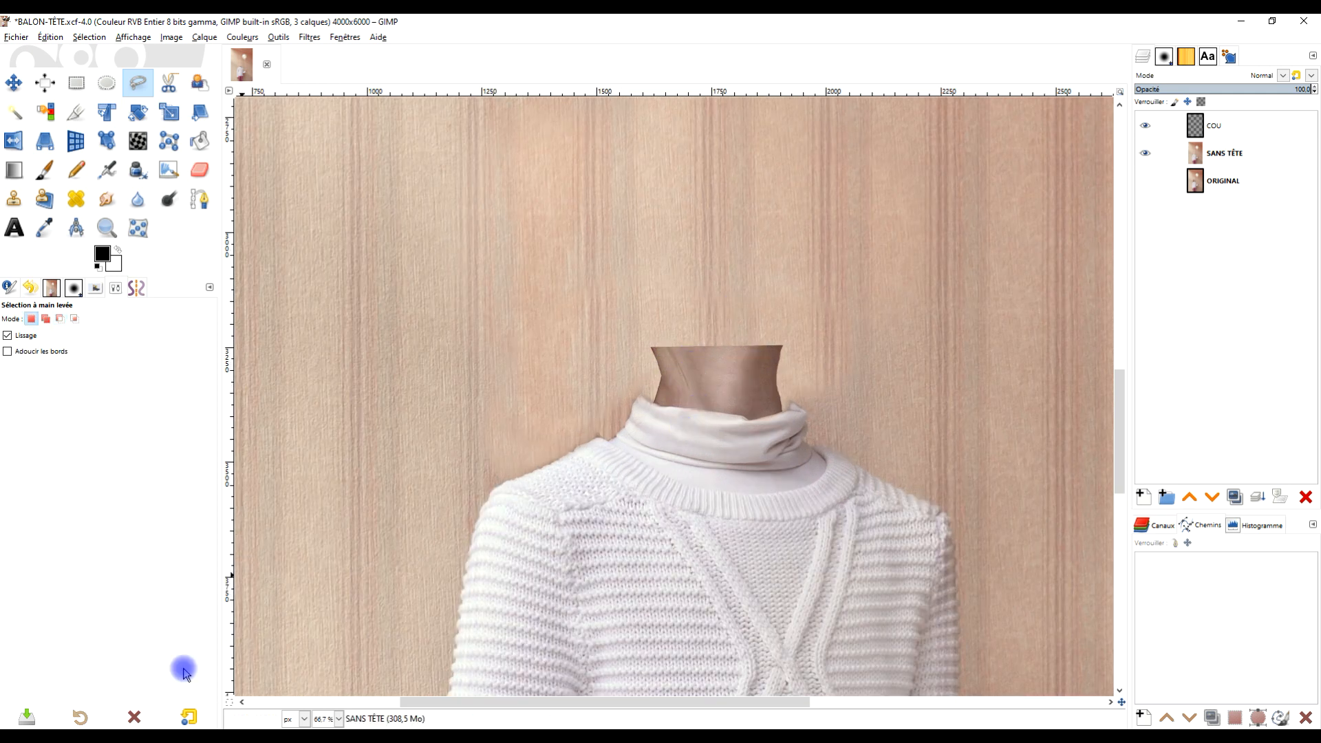
pyautogui.scroll(-1, 668, 428)
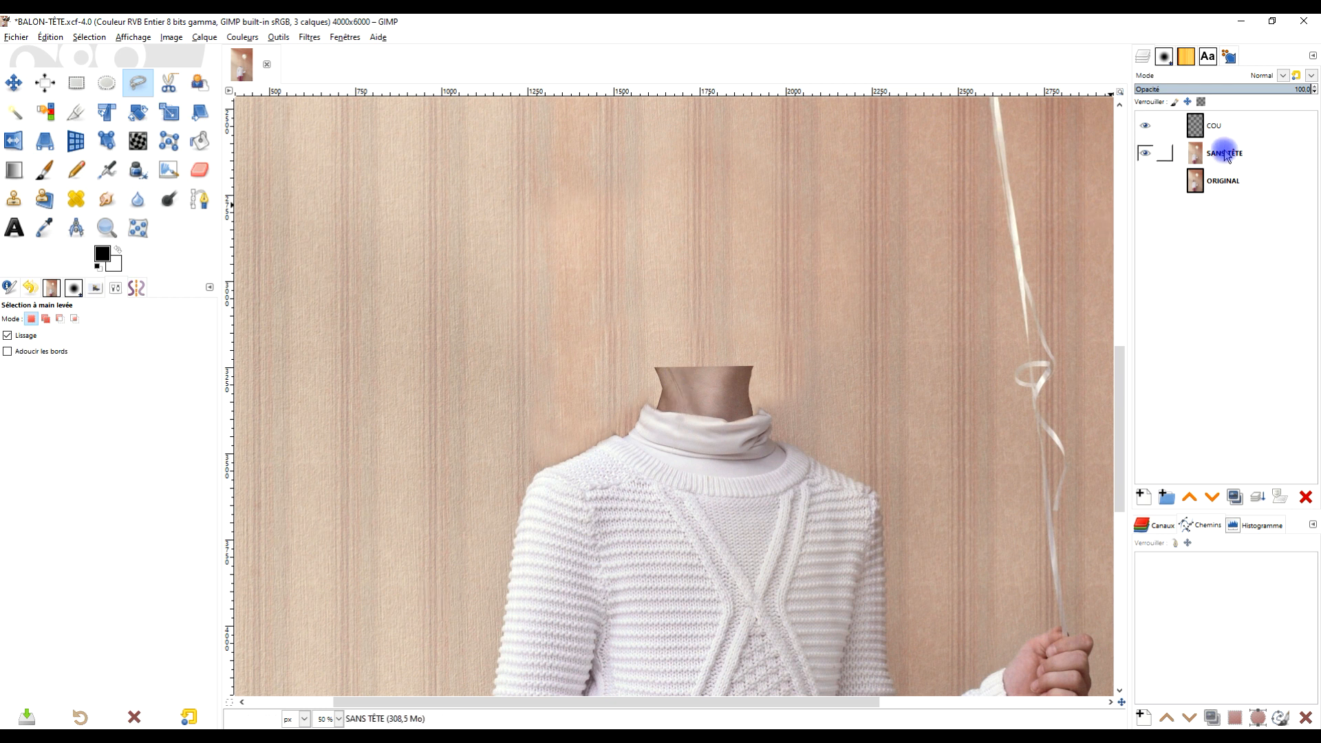
pyautogui.rightClick(1193, 126)
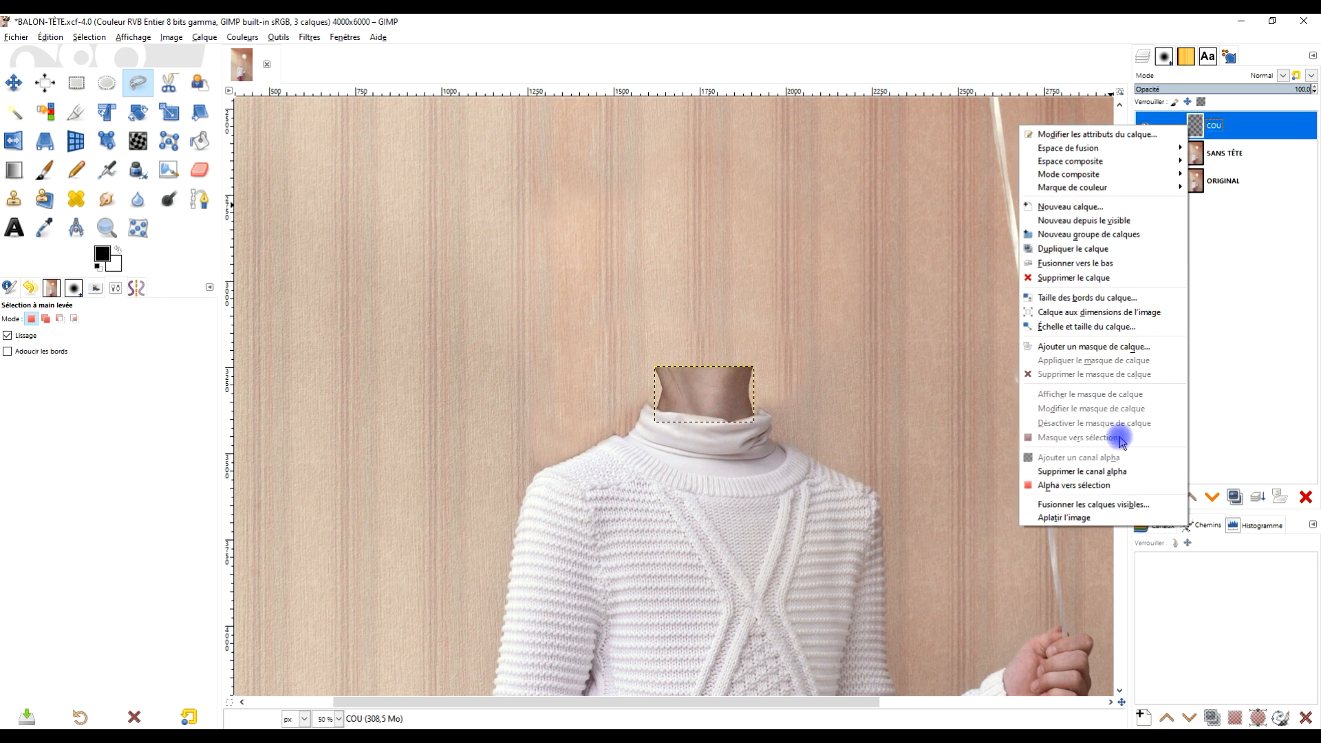
pyautogui.click(1128, 347)
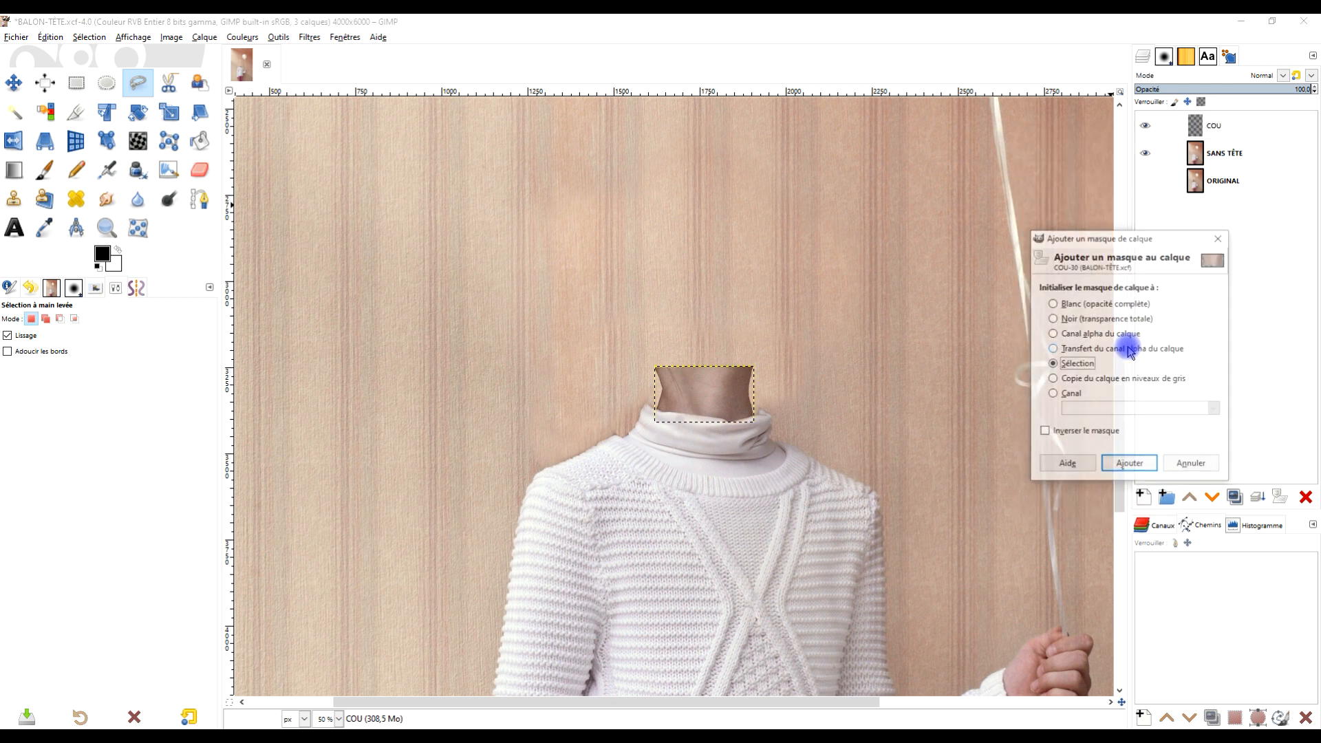
pyautogui.click(1129, 465)
# Step: Enlarge the masked COU layer to the image size
pyautogui.click(1212, 128)
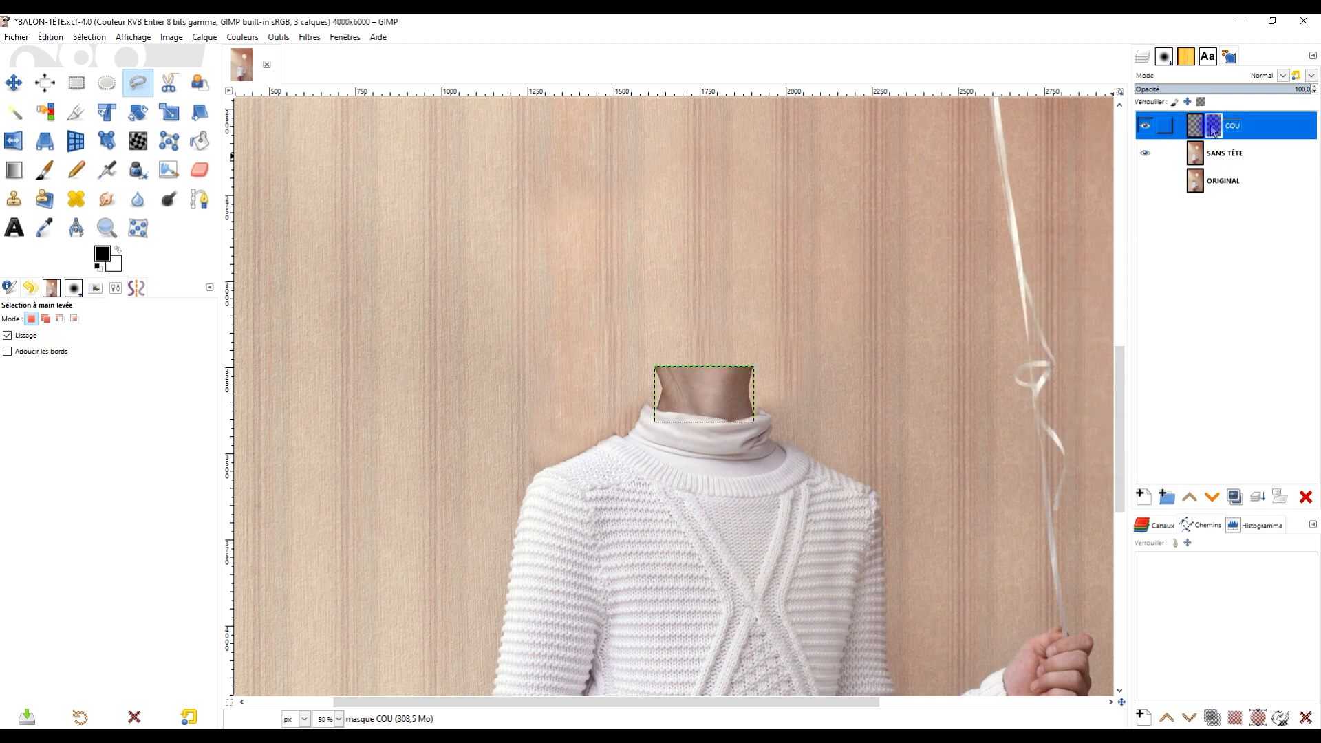
pyautogui.rightClick(1204, 131)
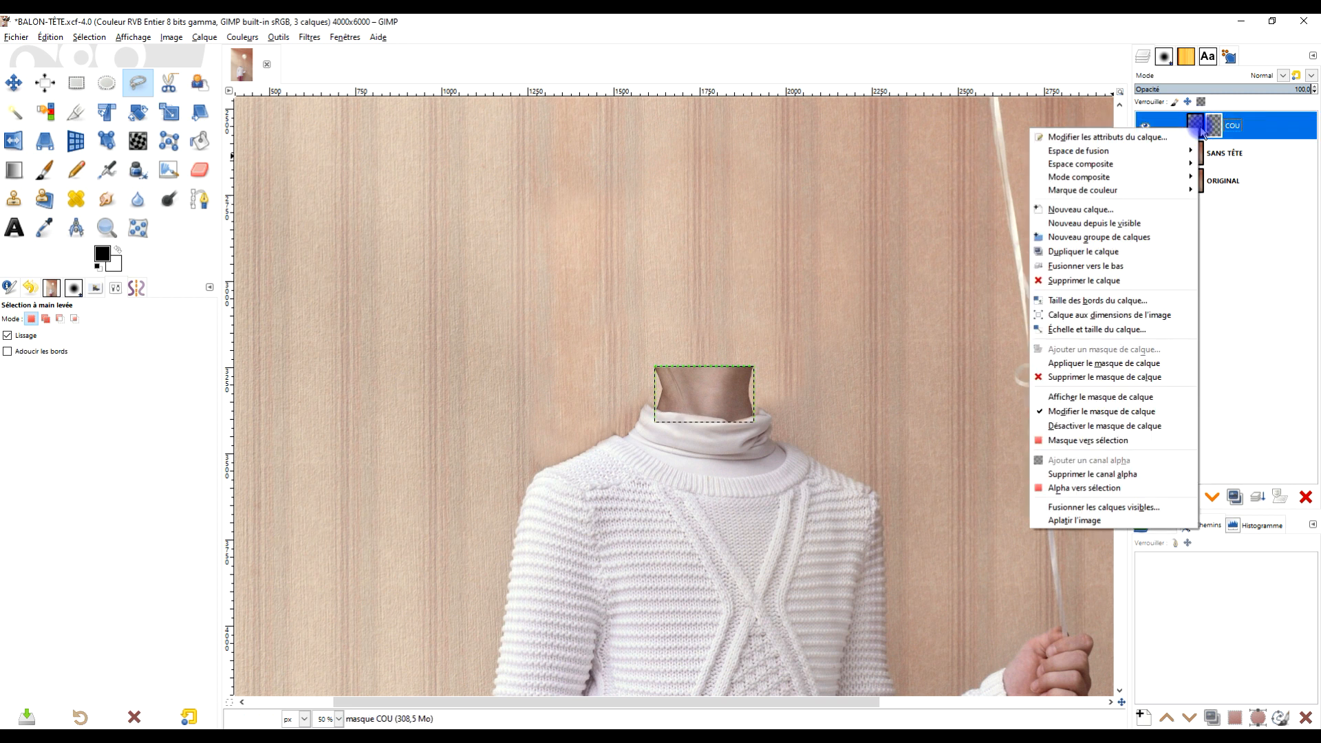
pyautogui.click(1156, 319)
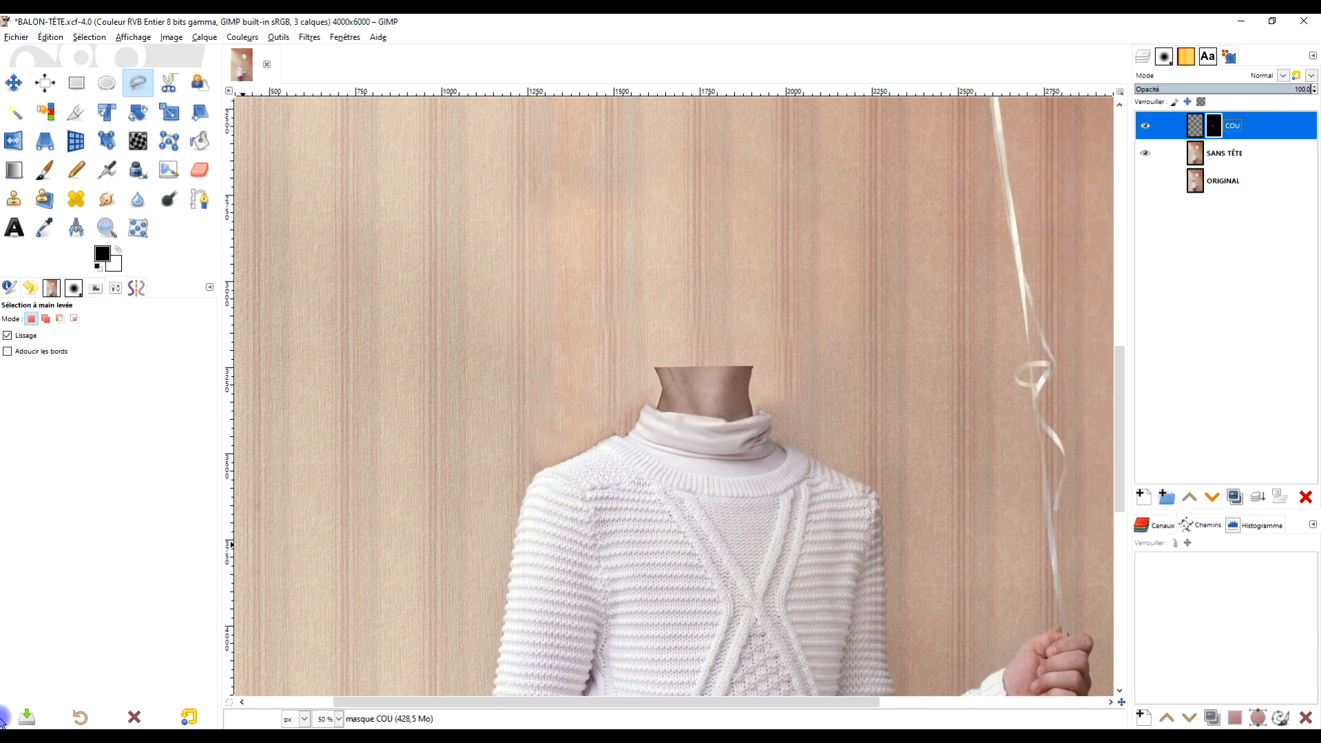
# Step: Switch to the browser and copy the enlarged red balloon image from its Pixabay image page
pyautogui.click(51, 738)
pyautogui.click(329, 27)
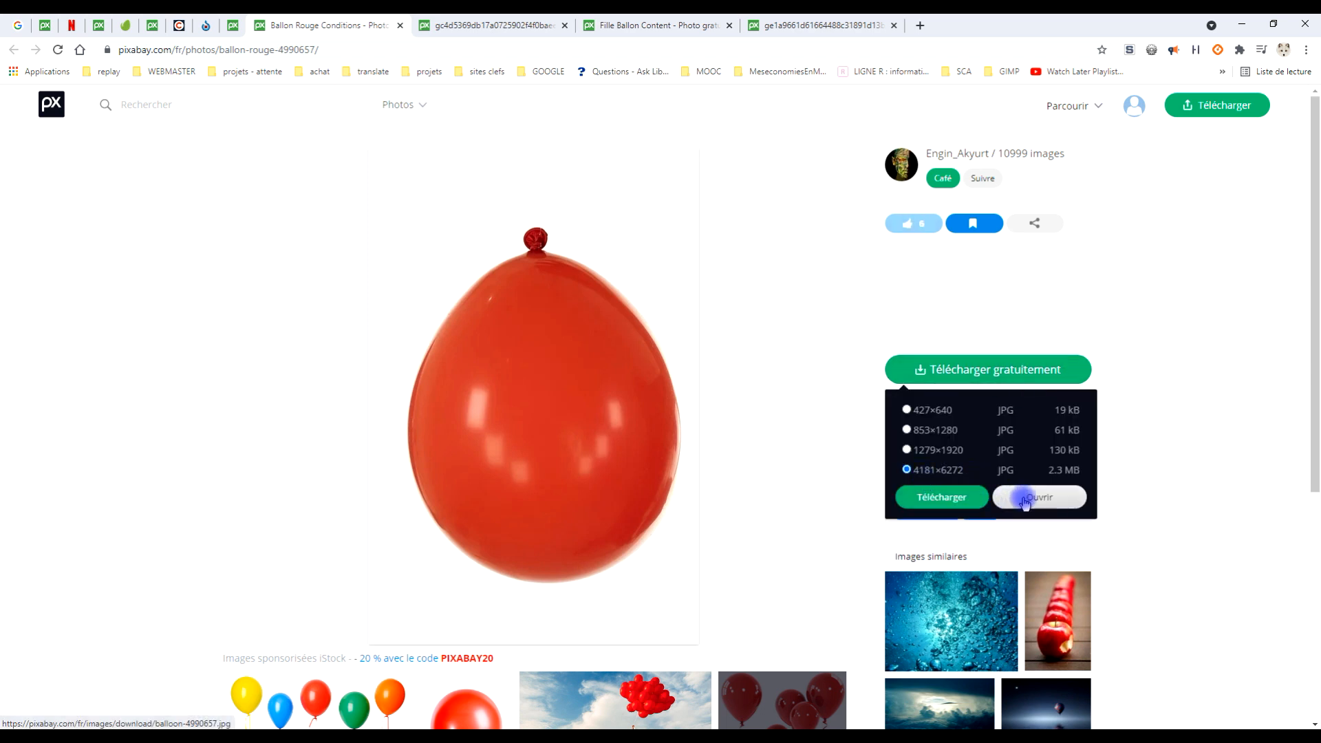
pyautogui.click(472, 24)
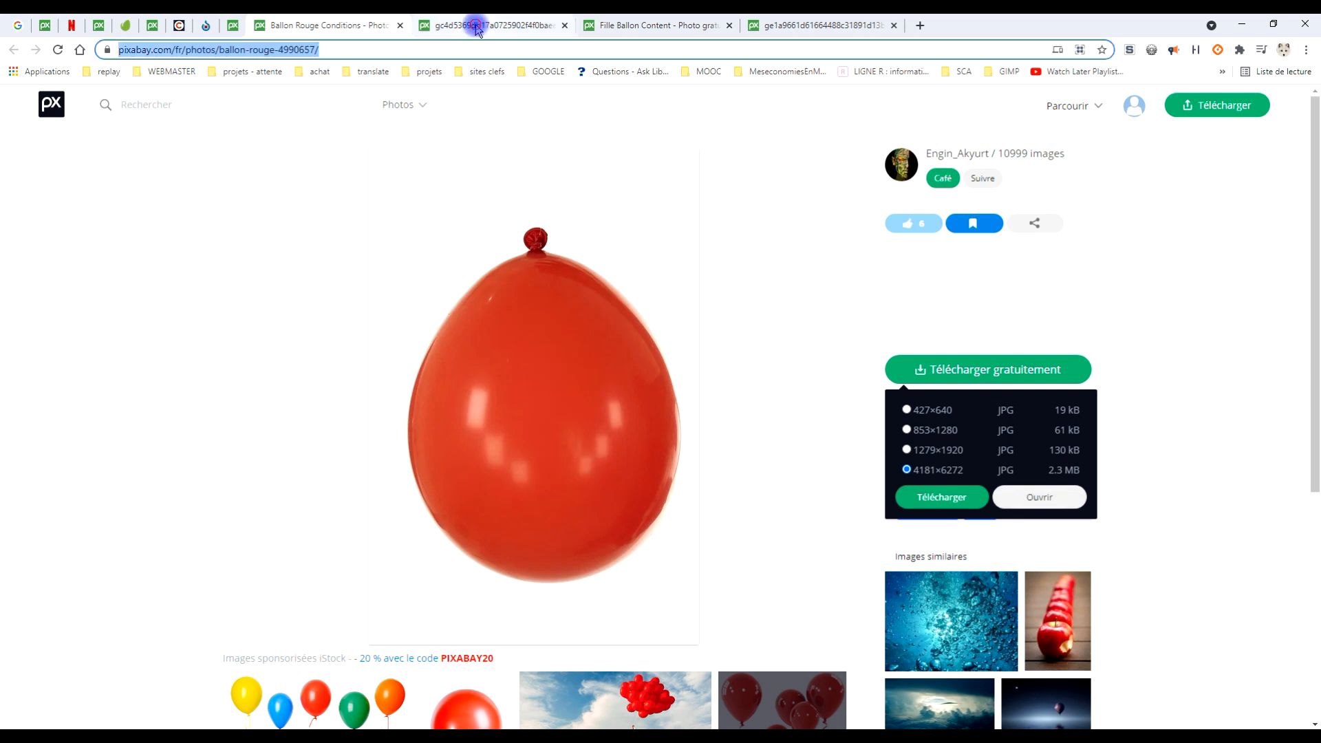
pyautogui.rightClick(649, 258)
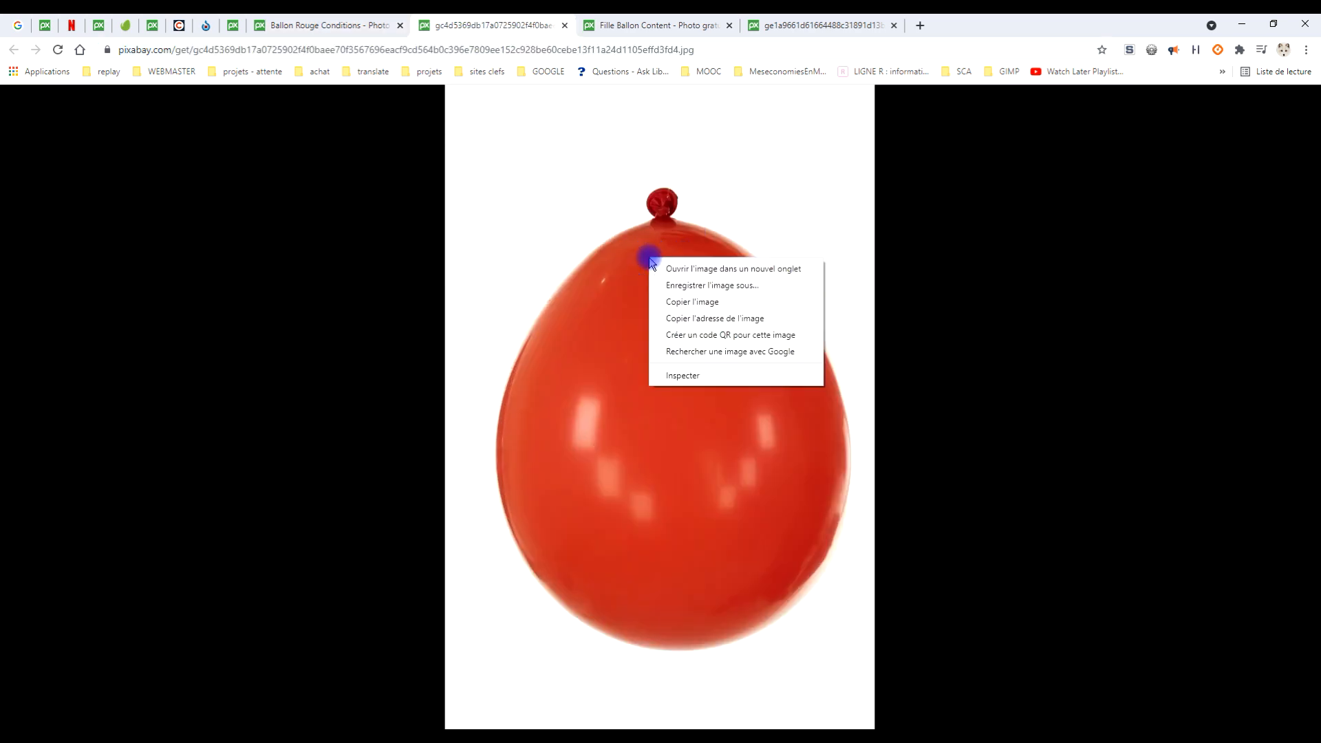
pyautogui.click(706, 303)
# Step: Switch back to GIMP and paste the copied balloon image as a new layer
pyautogui.hotkey('alt', 'Tab')
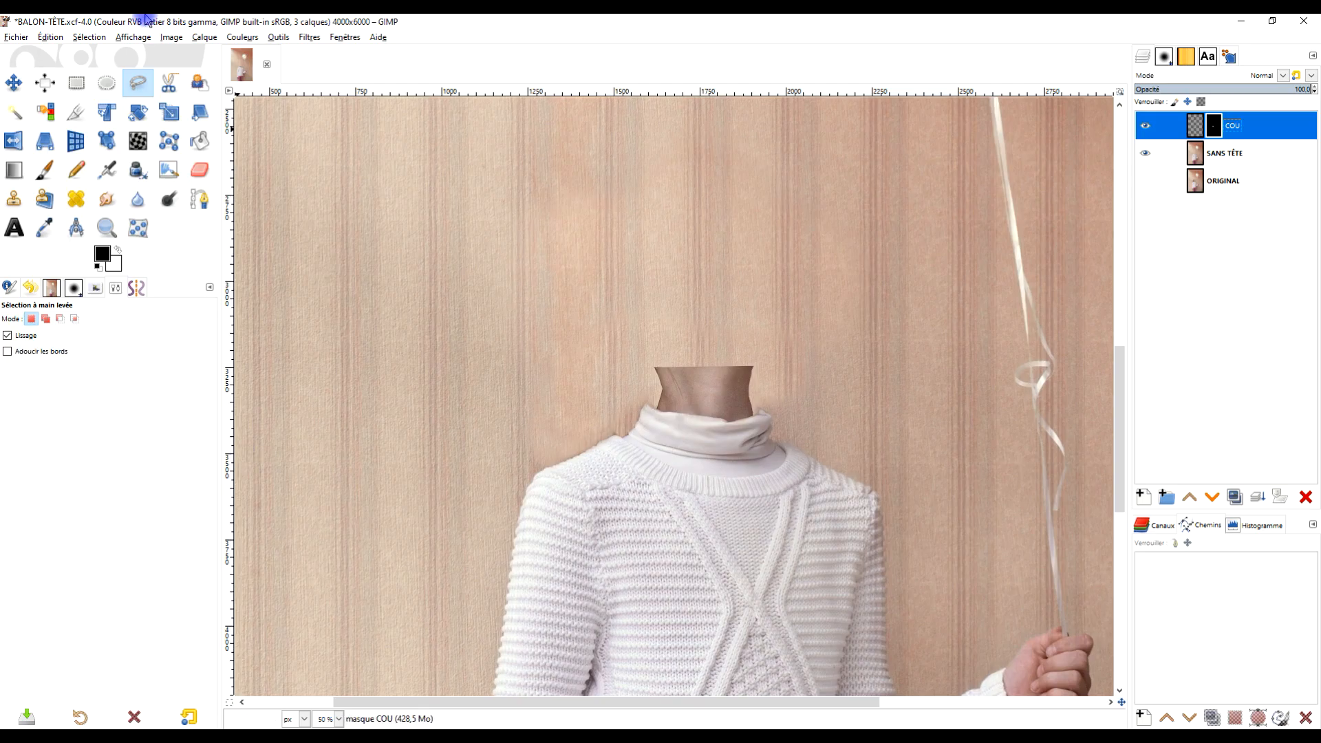
pyautogui.click(60, 36)
pyautogui.moveTo(177, 206)
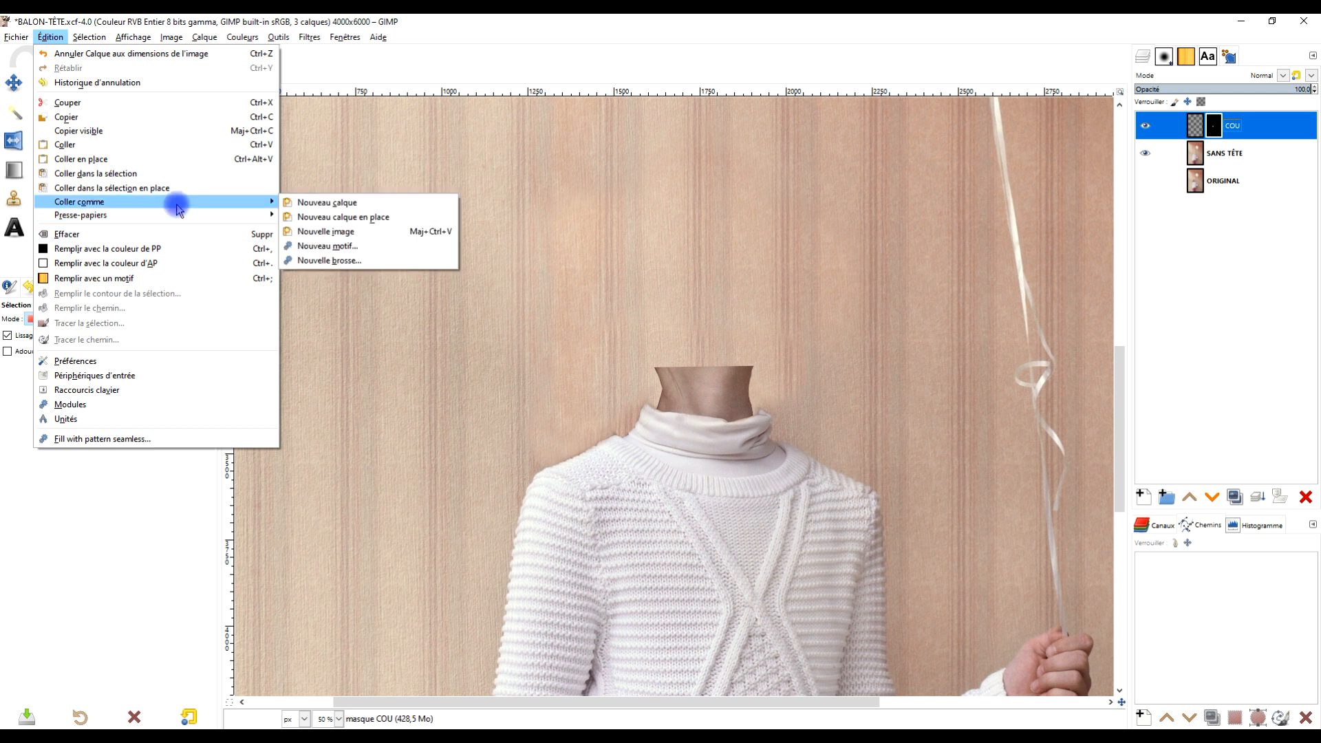
pyautogui.click(348, 203)
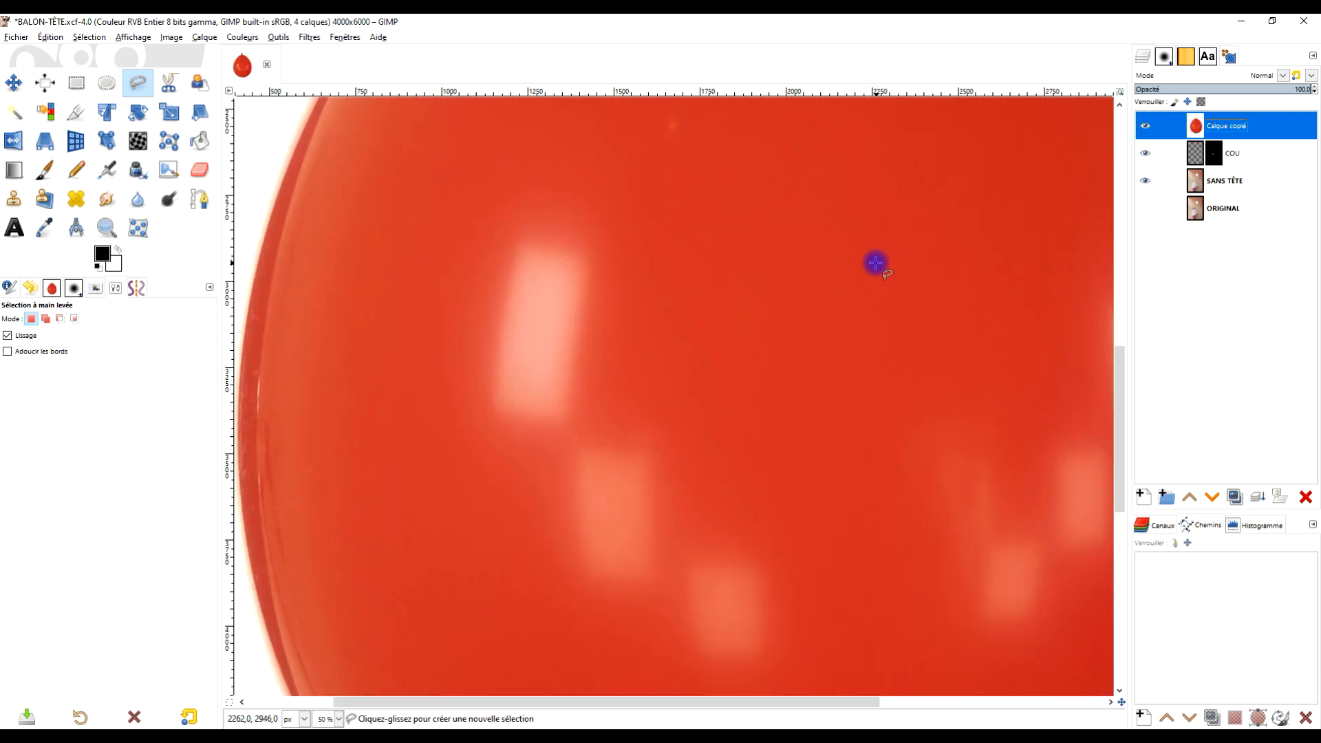
# Step: Rename the pasted balloon layer to BALON
pyautogui.scroll(-4, 878, 255)
pyautogui.moveTo(899, 245); pyautogui.dragTo(770, 407)
pyautogui.doubleClick(1228, 126)
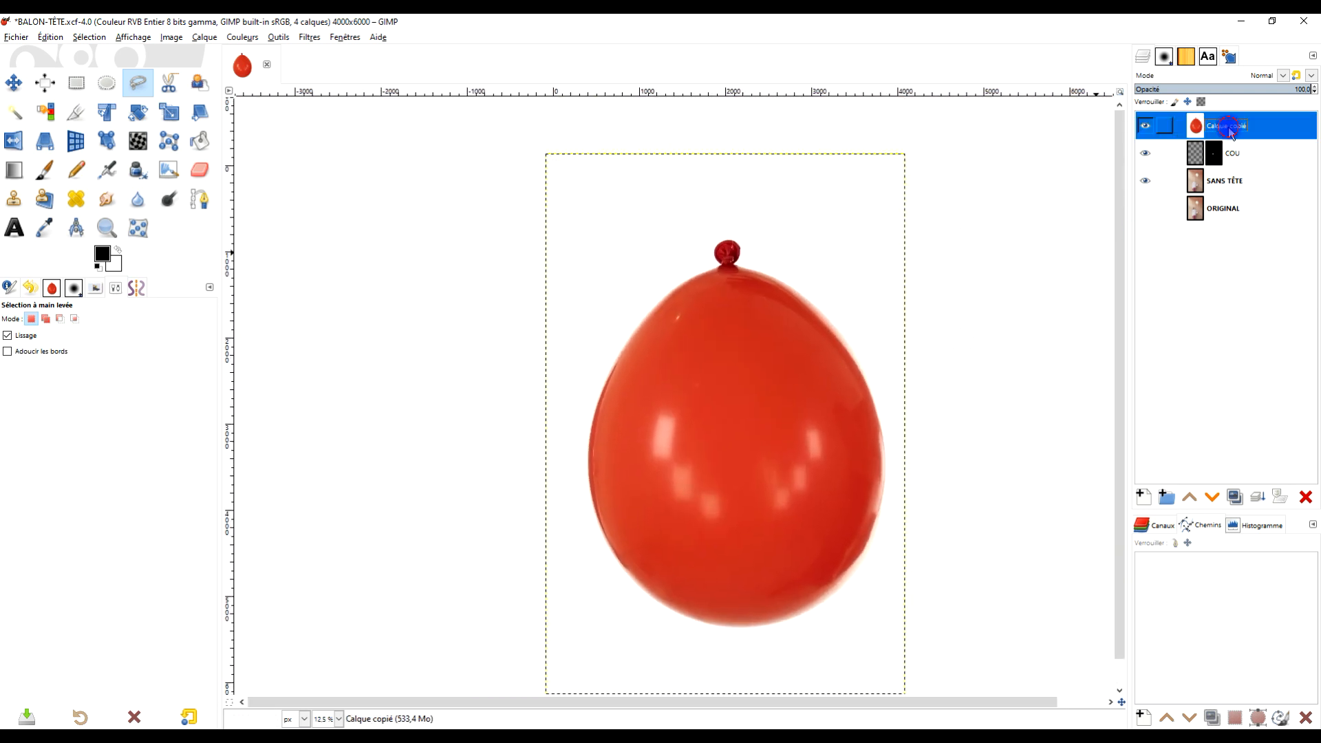
pyautogui.press('capslock')
pyautogui.write('BALON')
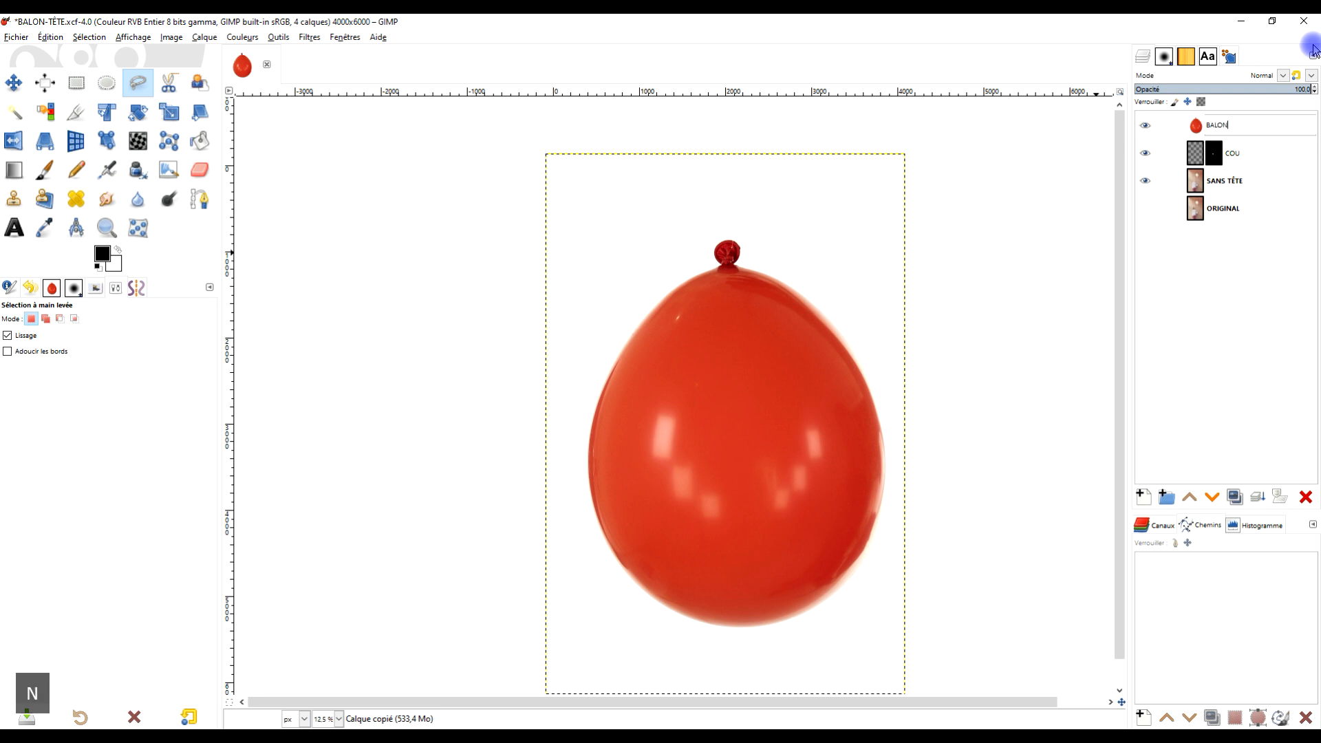
pyautogui.press('Return')
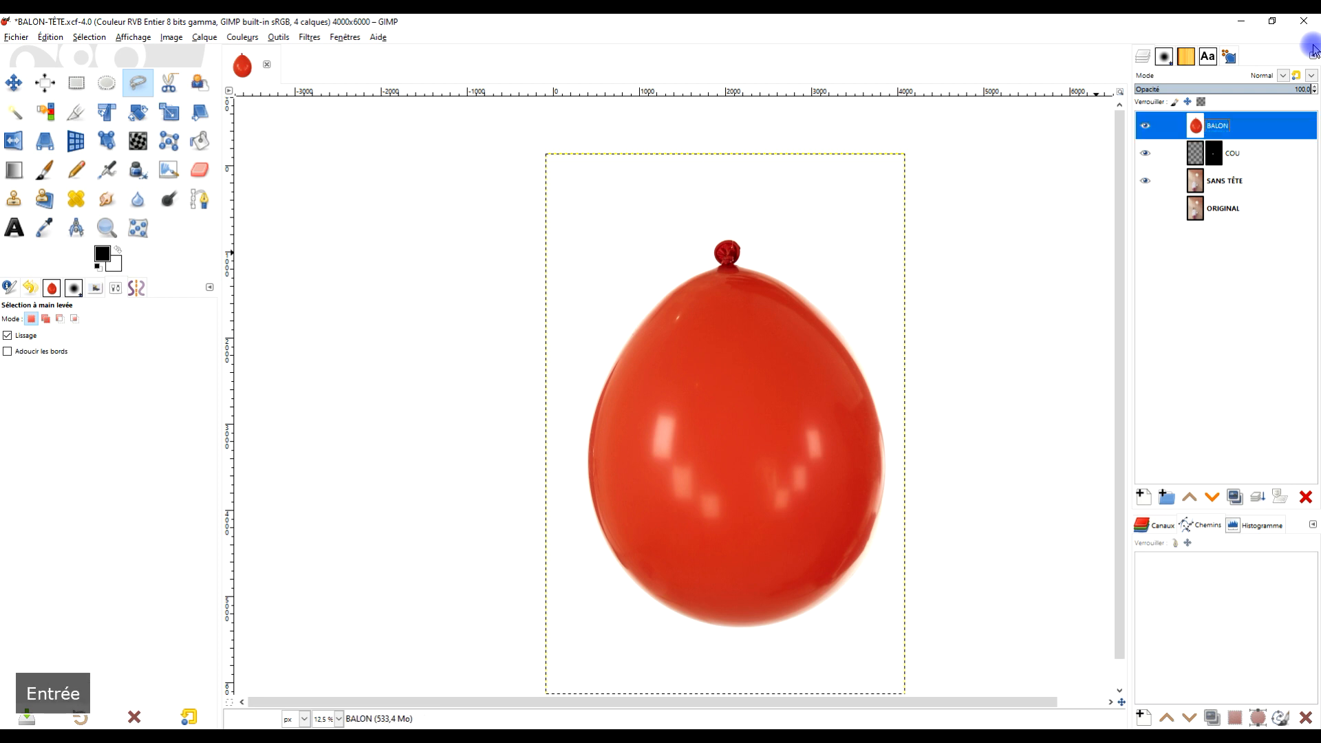
# Step: Duplicate the BALON layer, keep the copy hidden beneath all other layers, and make BALON active
pyautogui.click(1238, 497)
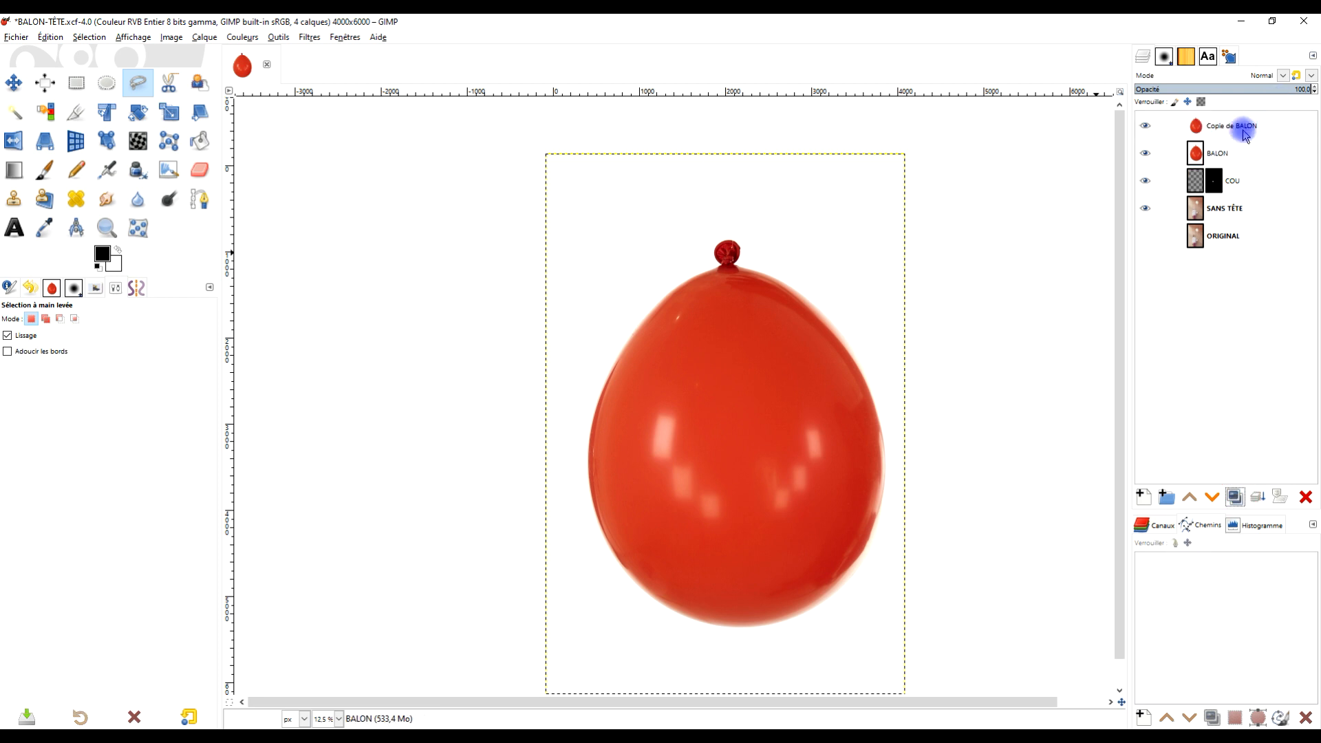
pyautogui.moveTo(1203, 126); pyautogui.dragTo(1197, 249)
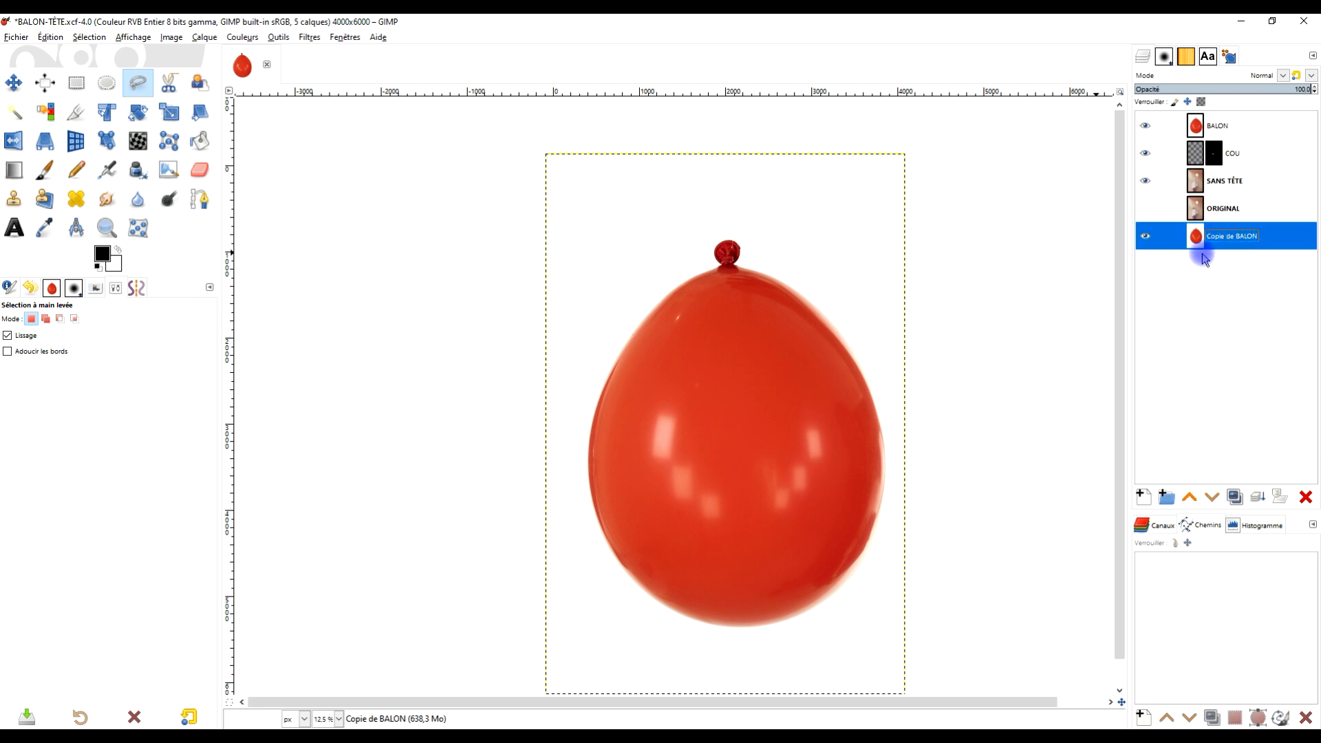
pyautogui.click(1197, 125)
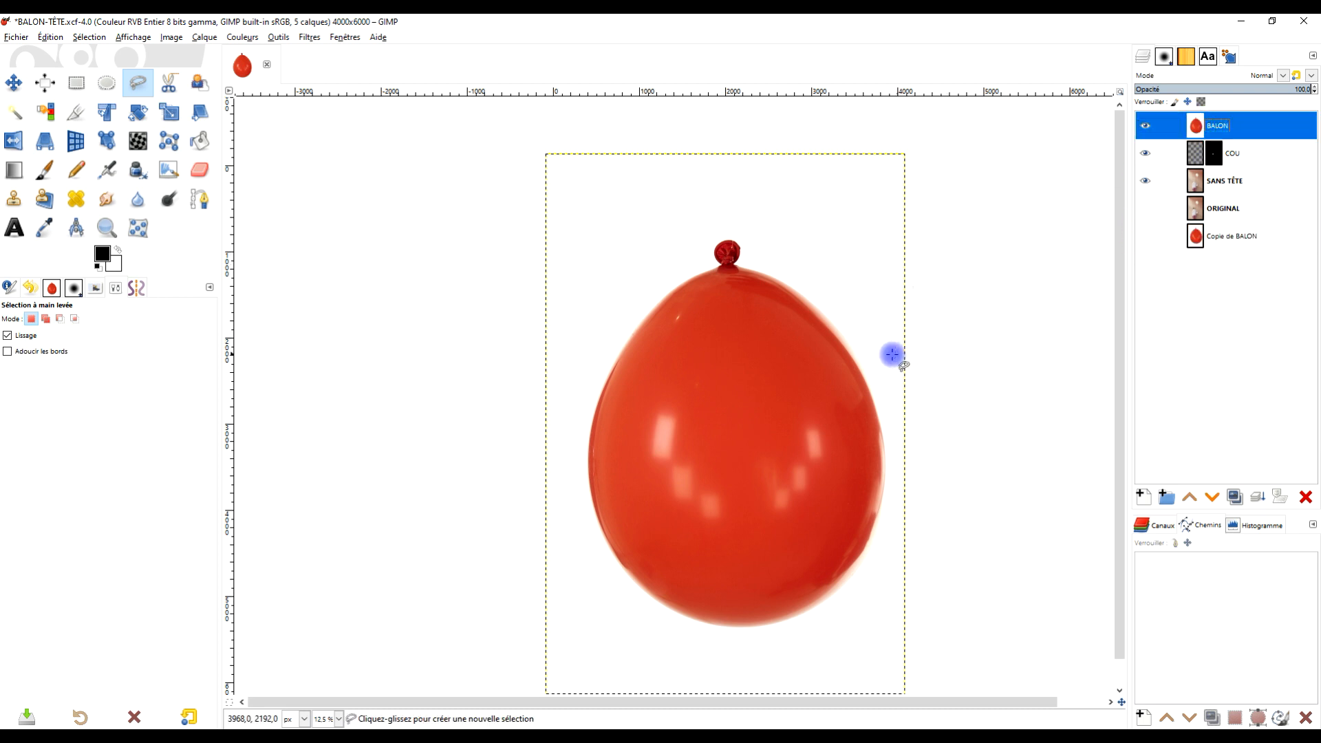
# Step: Select the white background around the balloon with Fuzzy Select
pyautogui.click(16, 114)
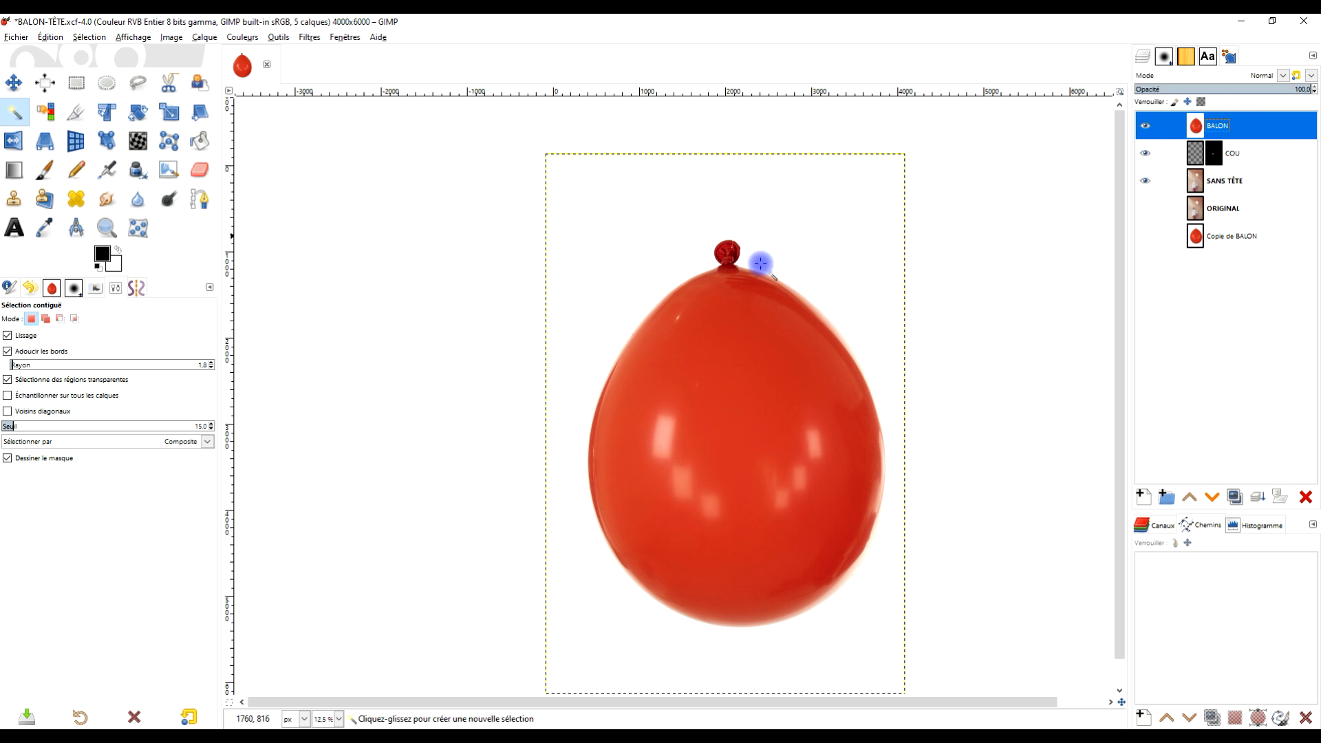
pyautogui.click(646, 205)
pyautogui.moveTo(15, 84); pyautogui.dragTo(16, 112)
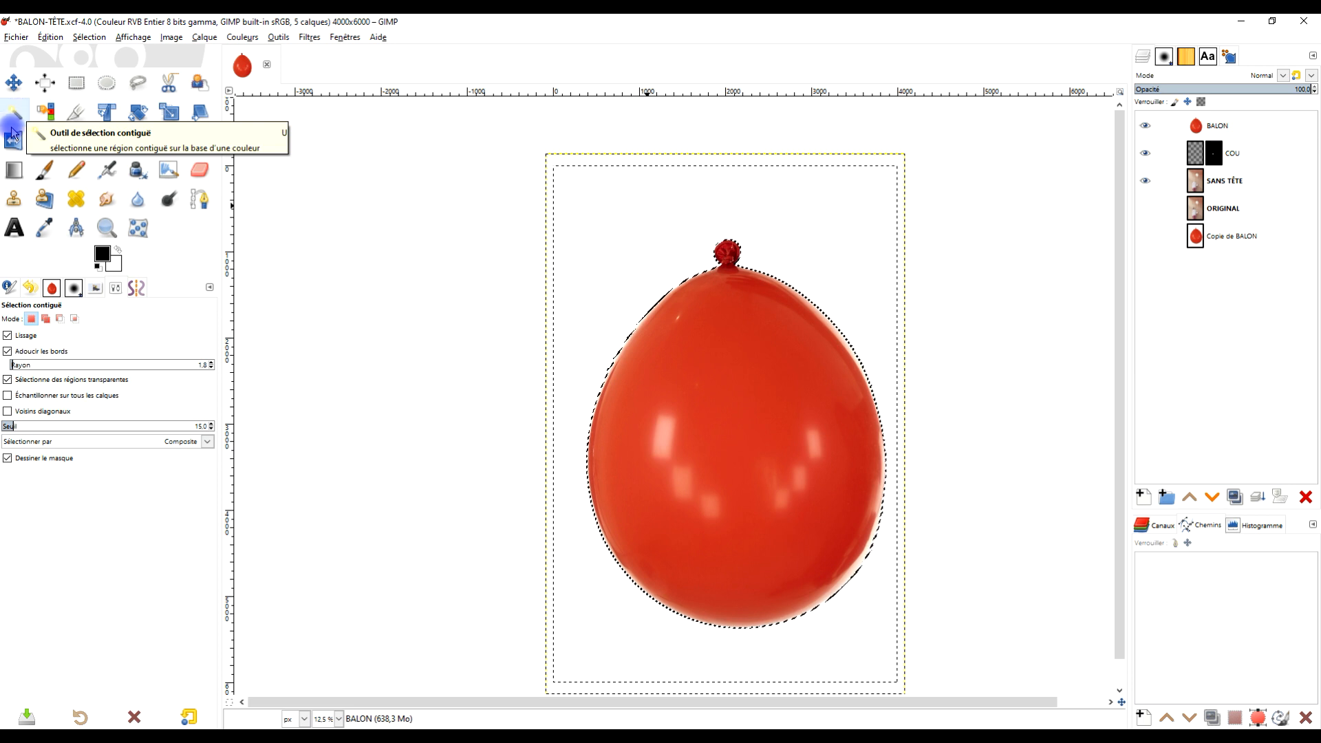
# Step: Turn off edge feathering for Fuzzy Select and sample the white background around the balloon again
pyautogui.click(7, 351)
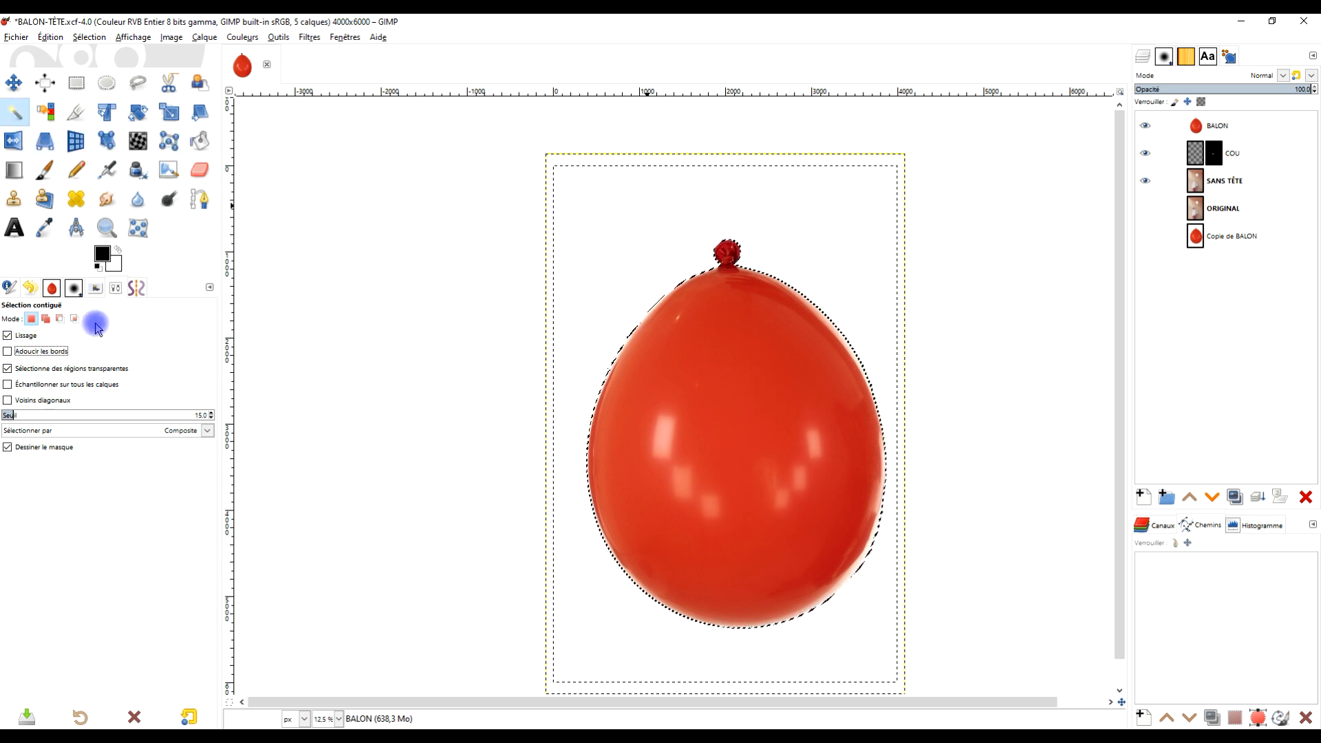
pyautogui.scroll(-3, 821, 189)
pyautogui.moveTo(821, 190); pyautogui.dragTo(820, 182)
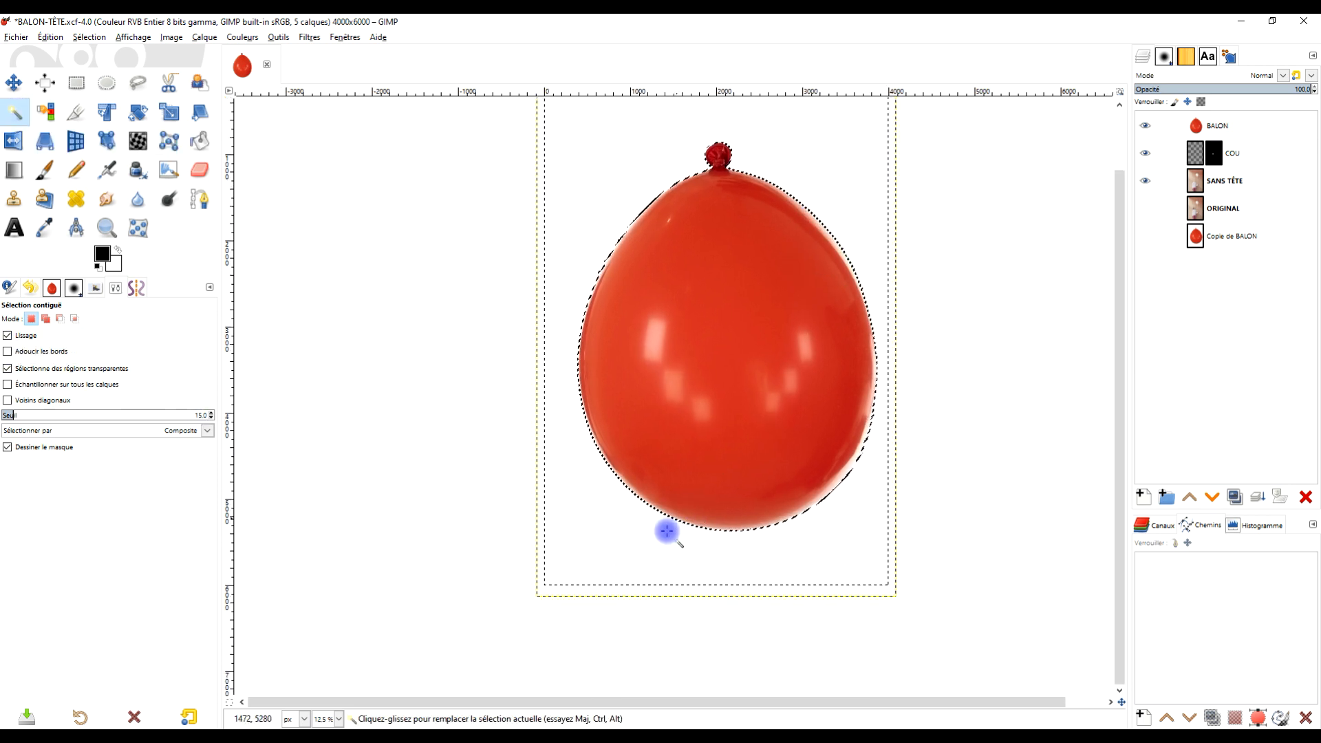
pyautogui.click(857, 531)
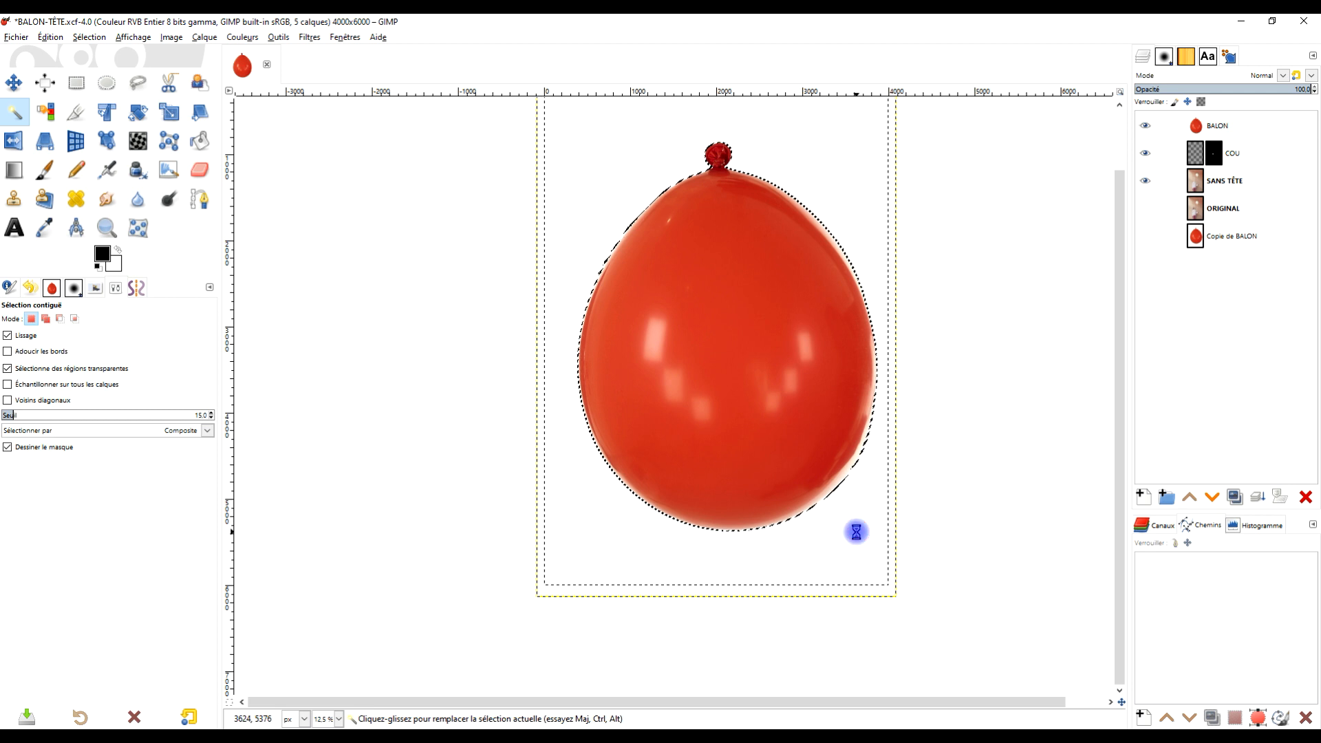
pyautogui.moveTo(877, 508); pyautogui.dragTo(879, 507)
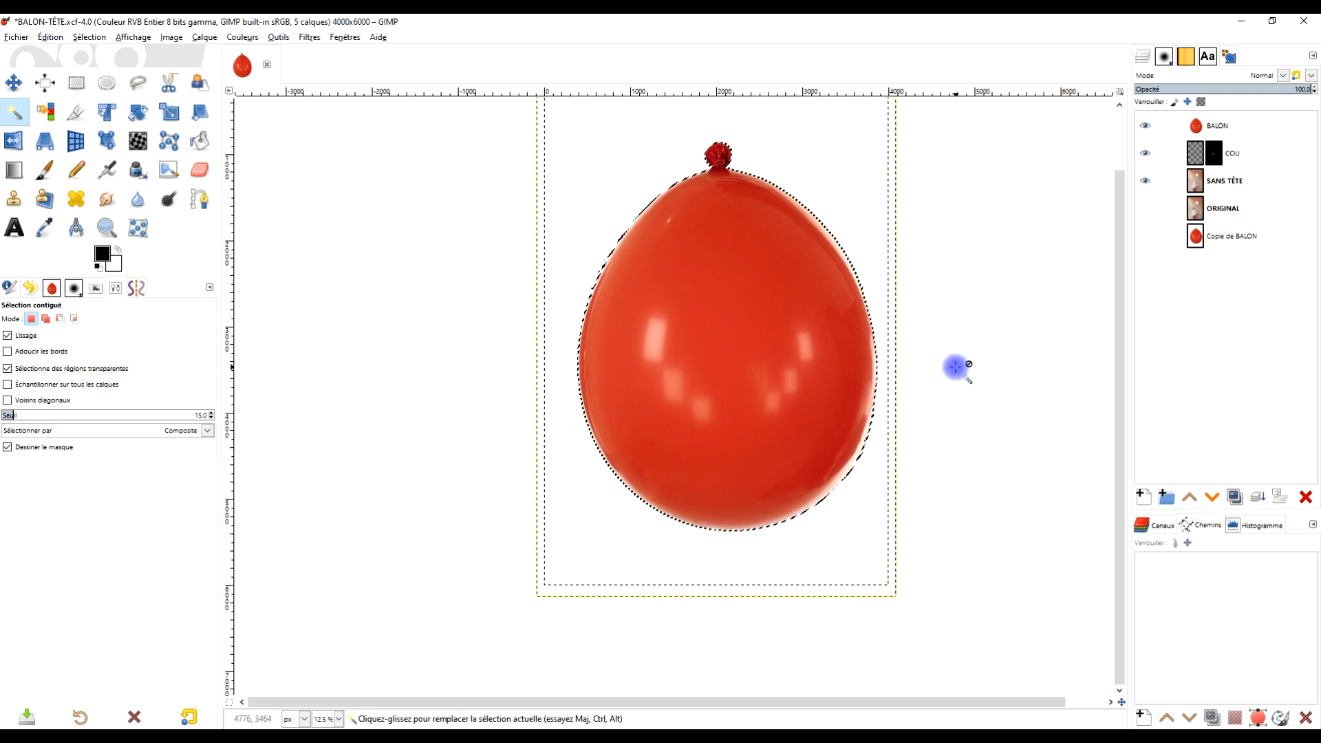
# Step: Reselect the white background with a threshold of 77.4 and erase it from the BALON layer
pyautogui.click(64, 415)
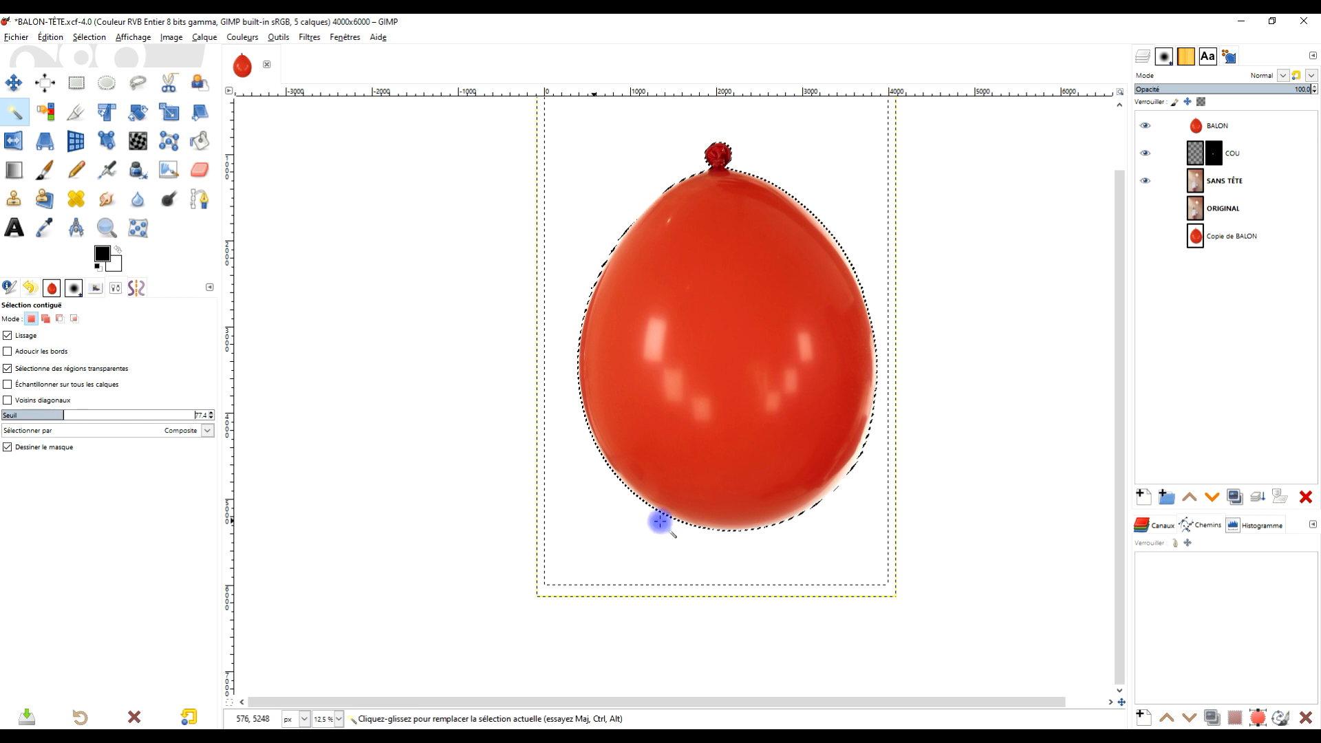
pyautogui.moveTo(828, 527); pyautogui.dragTo(827, 527)
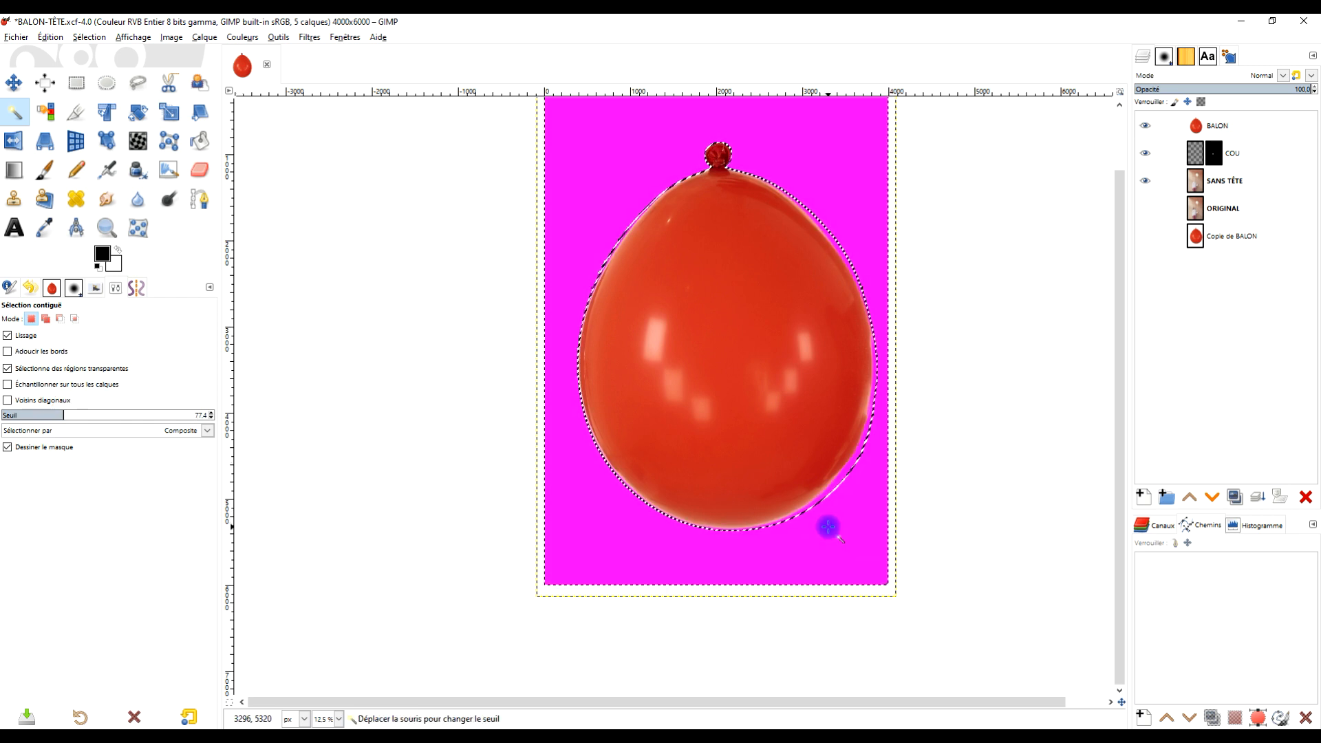
pyautogui.moveTo(828, 527); pyautogui.dragTo(828, 527)
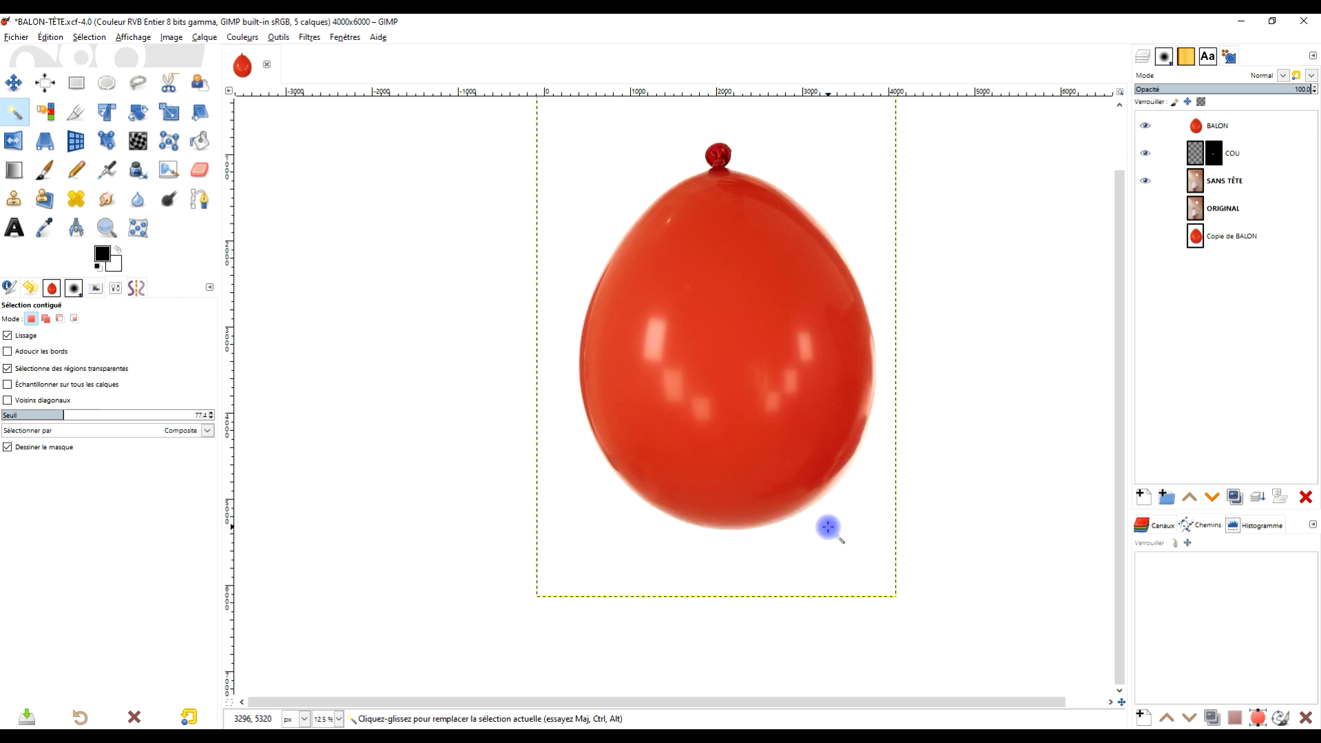
pyautogui.click(50, 37)
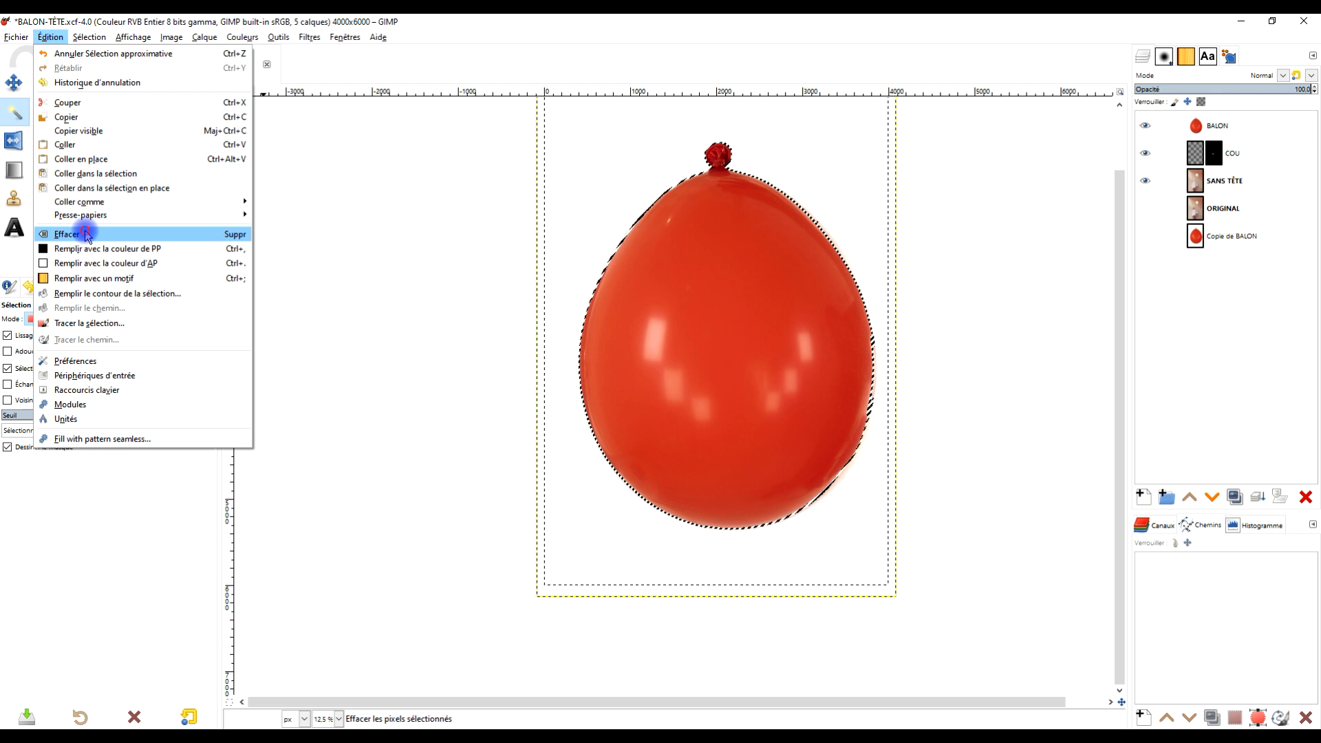
pyautogui.click(88, 234)
# Step: Fit the BALON layer to the image size and drop the background selection using Rectangle Select
pyautogui.press('ctrl')
pyautogui.scroll(3, 736, 200)
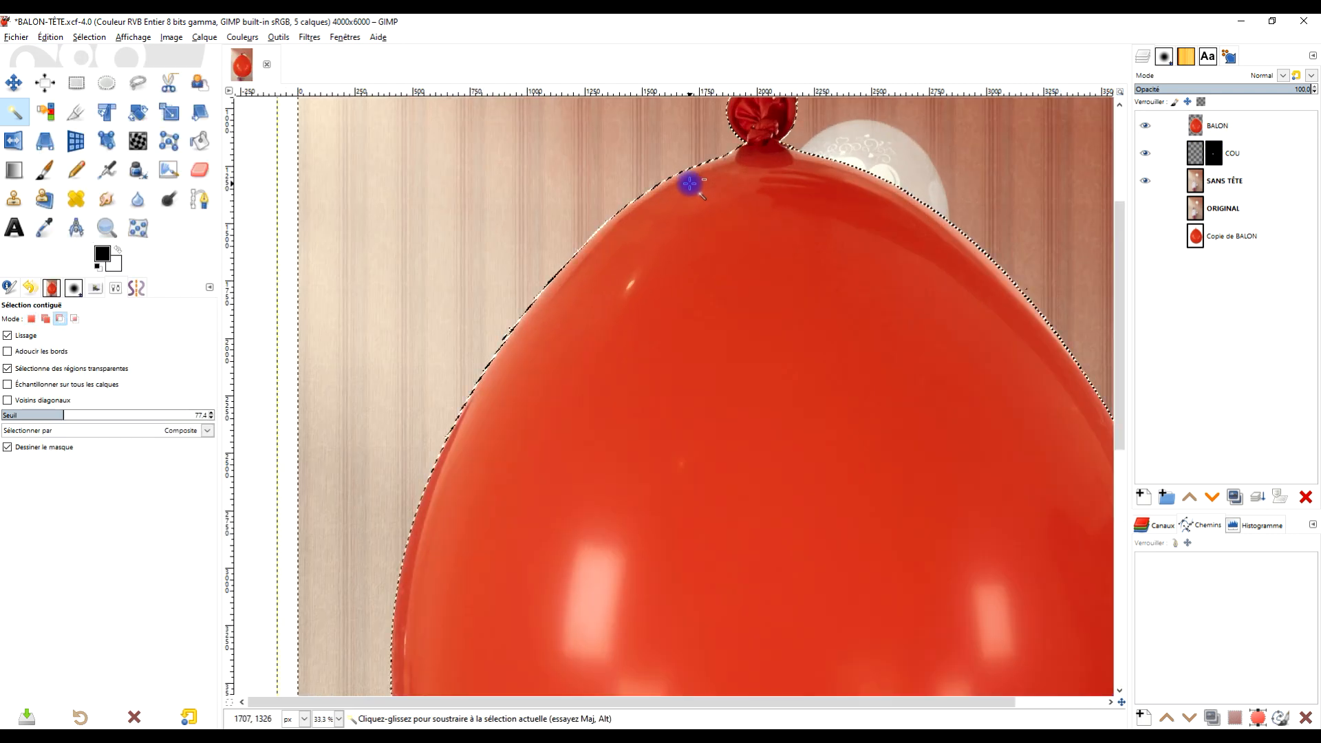
pyautogui.click(76, 83)
pyautogui.moveTo(631, 195); pyautogui.dragTo(572, 212)
pyautogui.press('ctrl')
pyautogui.scroll(-3, 504, 206)
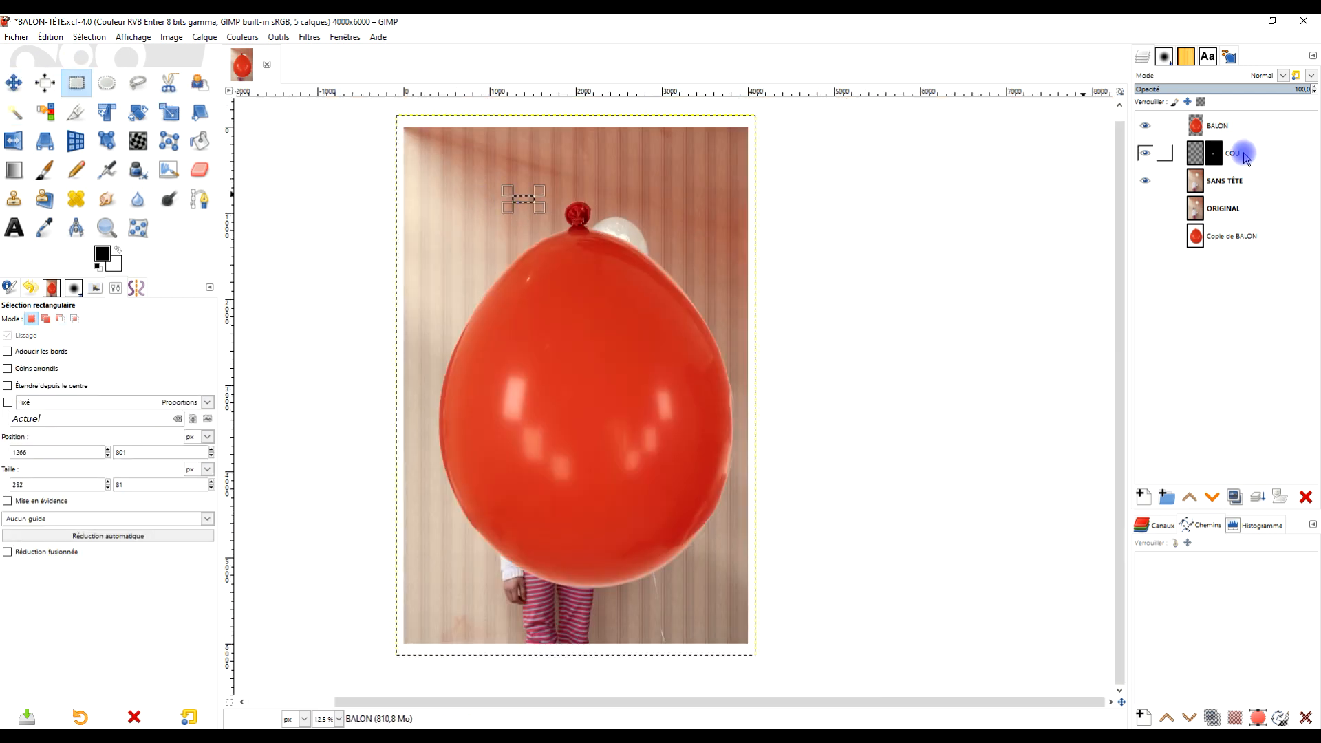
pyautogui.rightClick(1195, 125)
pyautogui.click(1161, 313)
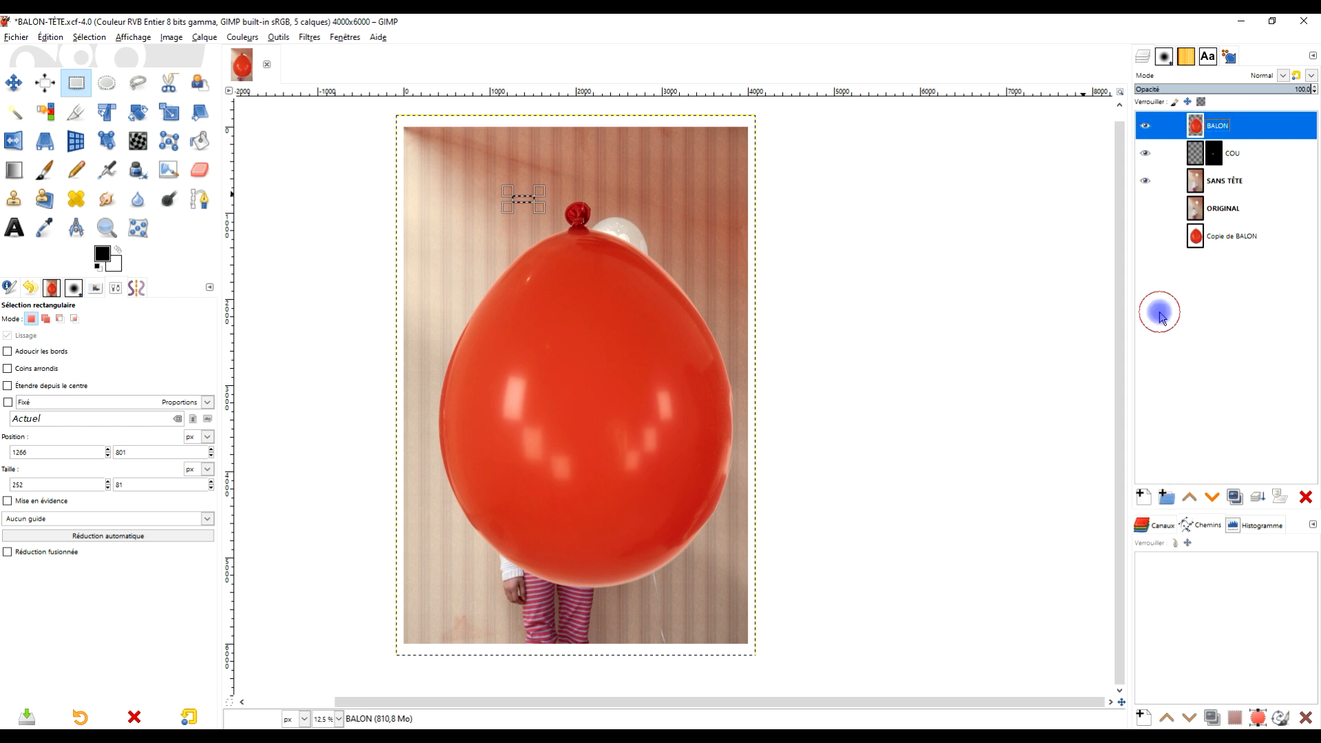
pyautogui.moveTo(360, 177); pyautogui.dragTo(361, 177)
# Step: Move the BALON layer down over the girl's body and lower its opacity to 53.7
pyautogui.click(1197, 127)
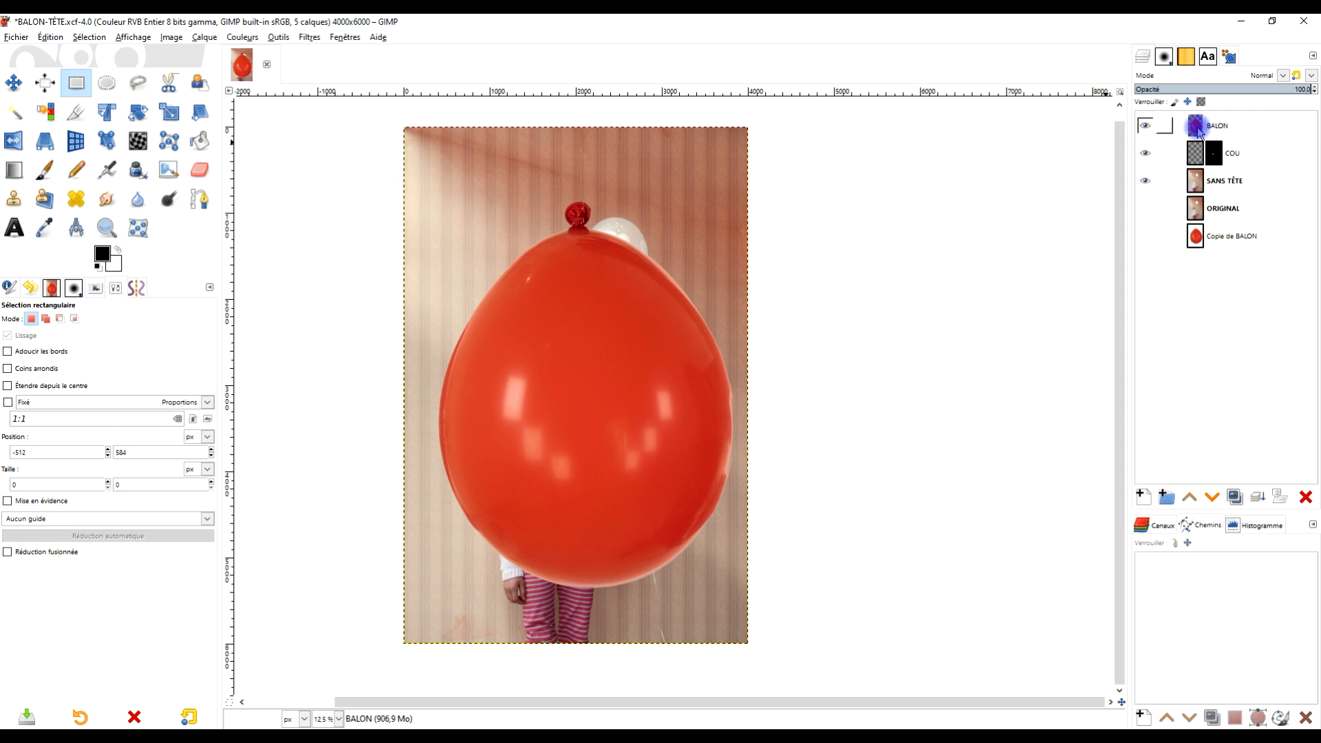
pyautogui.click(14, 84)
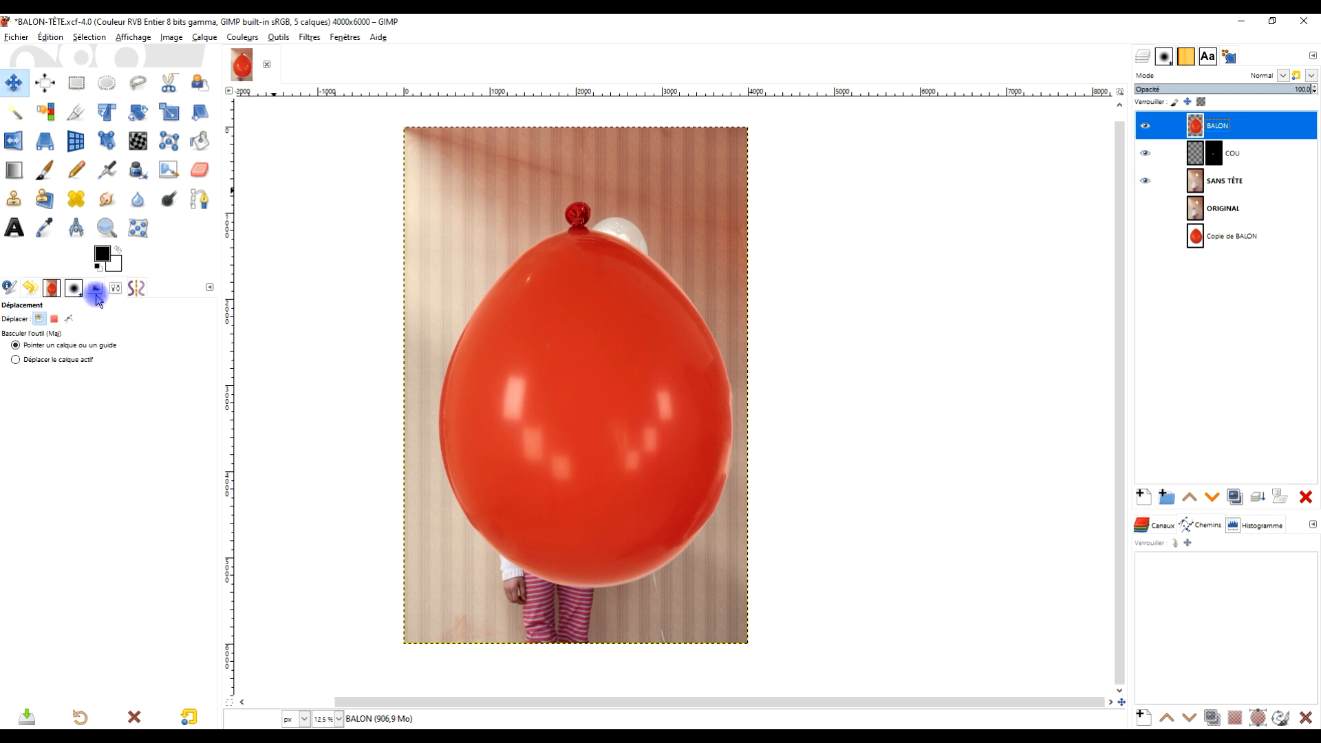
pyautogui.moveTo(593, 242); pyautogui.dragTo(609, 390)
pyautogui.click(1229, 90)
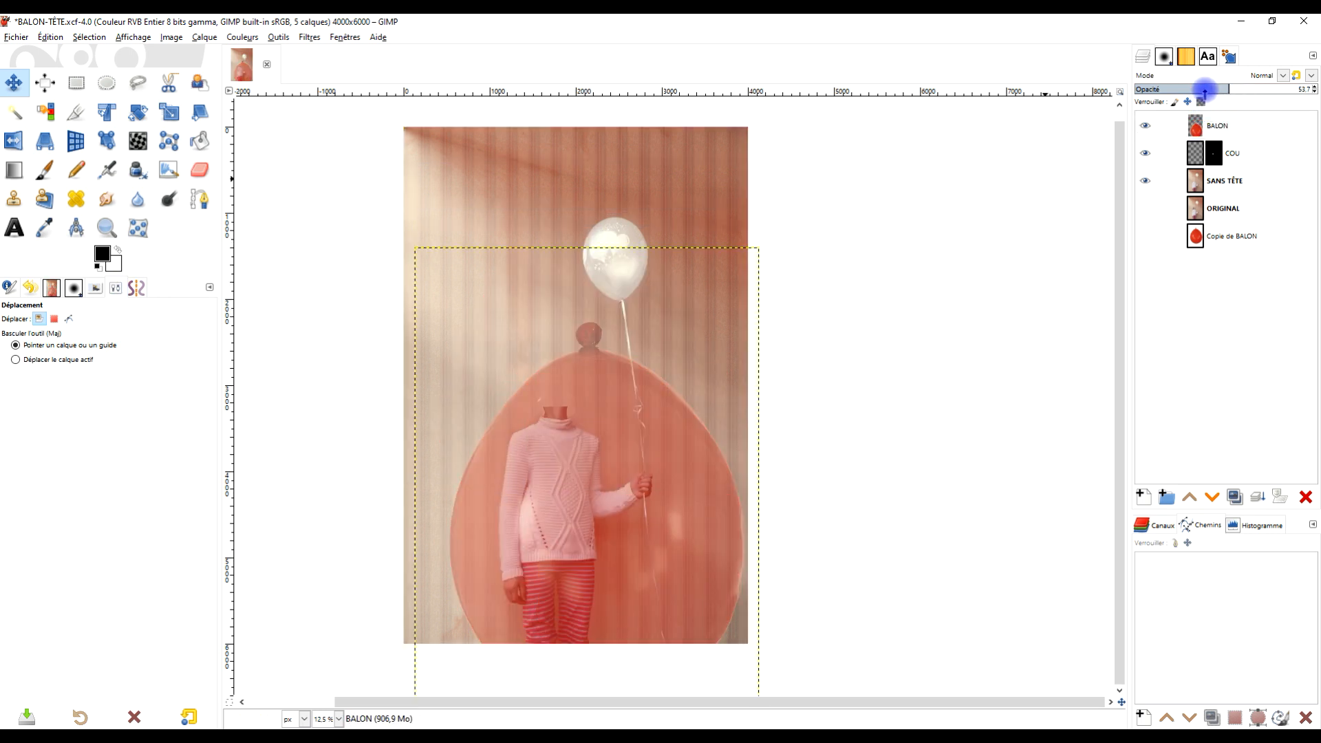
# Step: Fine-tune the balloon's position so the base of its knot lines up with the cut top of the neck
pyautogui.scroll(4, 554, 392)
pyautogui.moveTo(709, 268); pyautogui.dragTo(572, 499)
pyautogui.scroll(2, 499, 486)
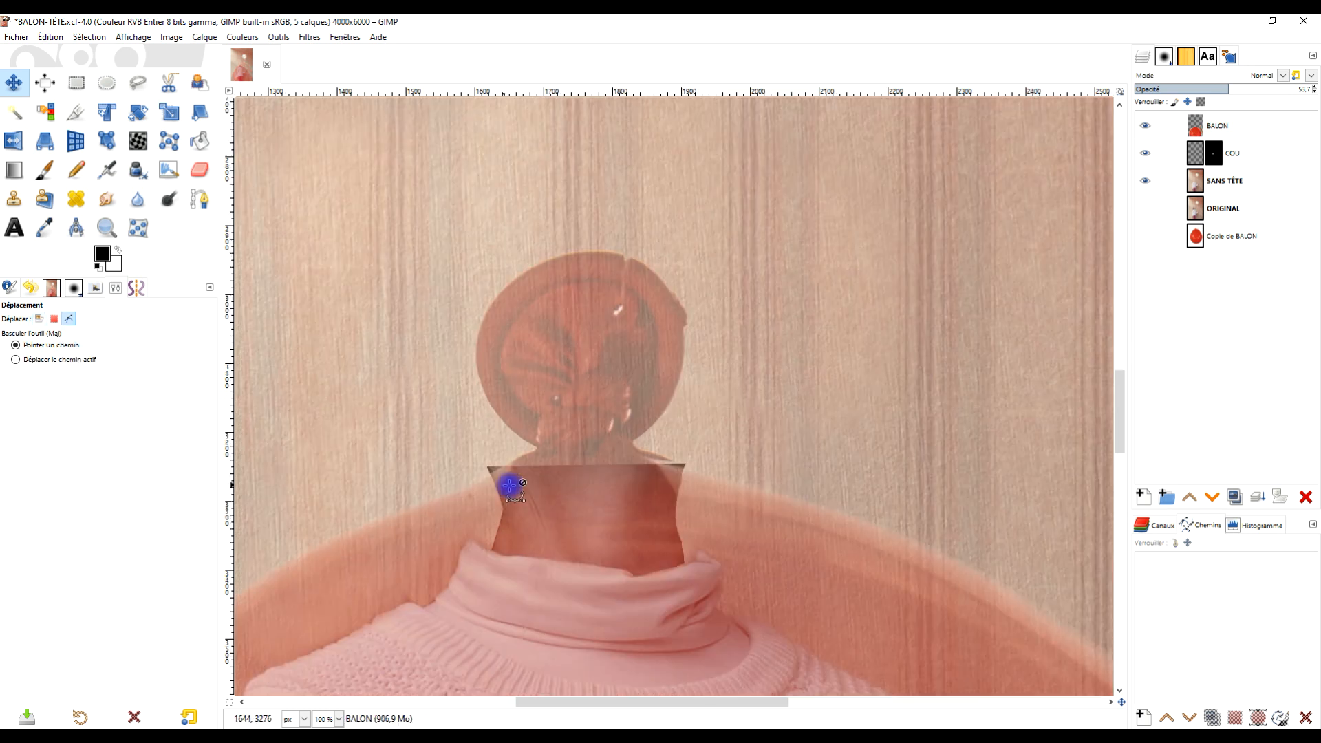
pyautogui.moveTo(560, 509); pyautogui.dragTo(564, 520)
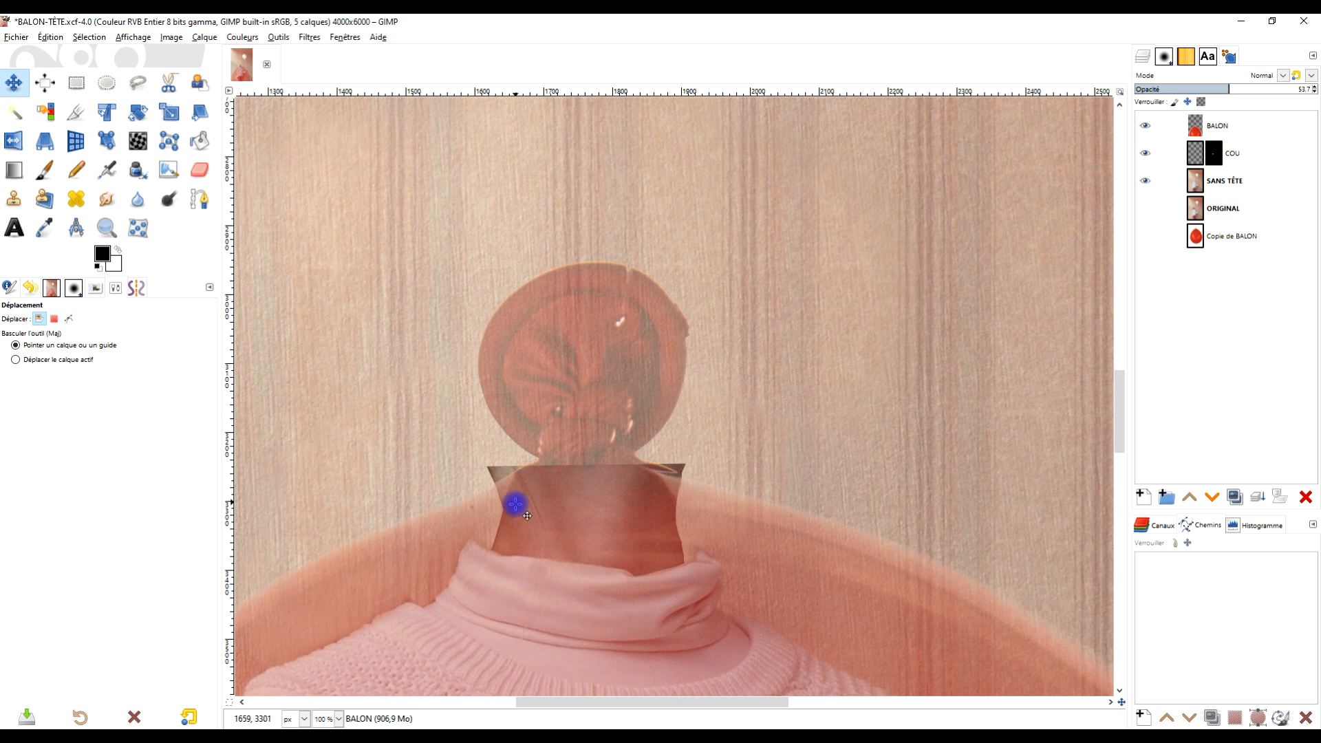
# Step: Draw a rectangular selection of about 334 × 462 px around the balloon knot and the upper neck
pyautogui.click(76, 85)
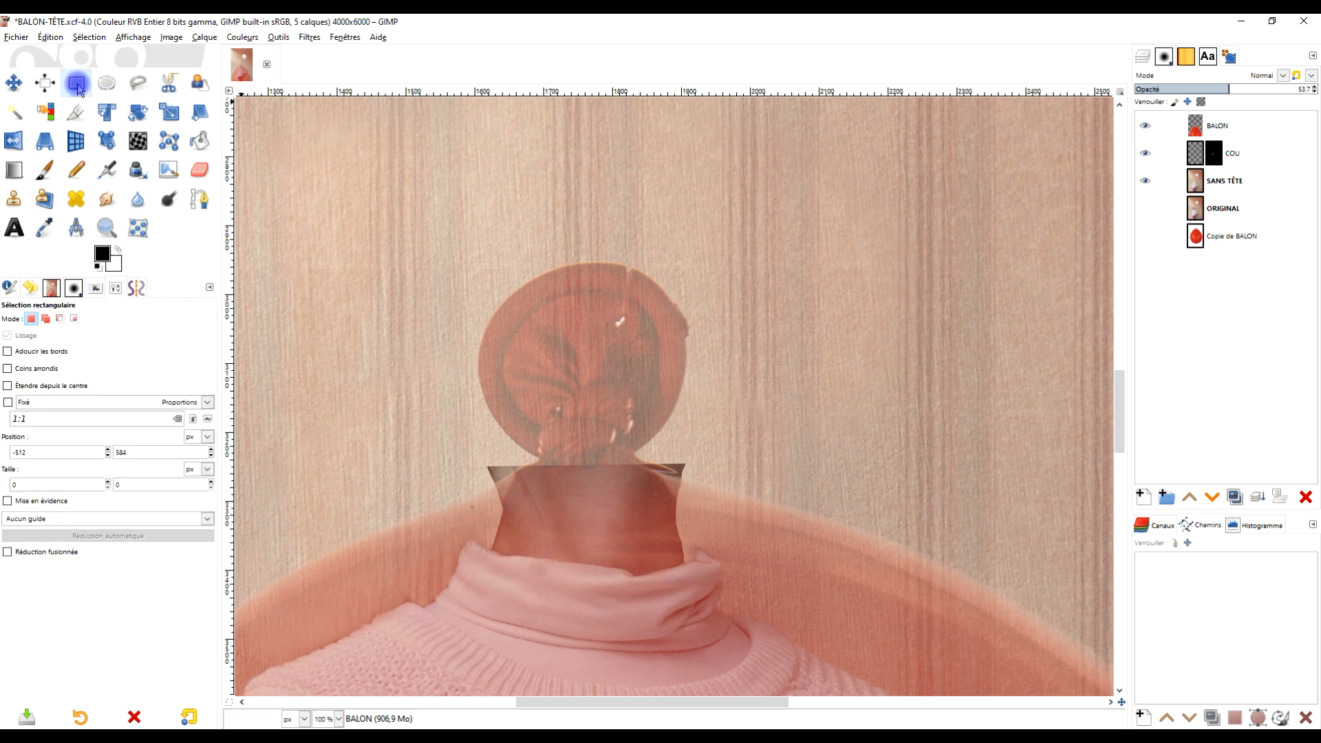
pyautogui.moveTo(466, 222); pyautogui.dragTo(701, 561)
pyautogui.moveTo(483, 417); pyautogui.dragTo(489, 415)
pyautogui.moveTo(568, 540); pyautogui.dragTo(573, 523)
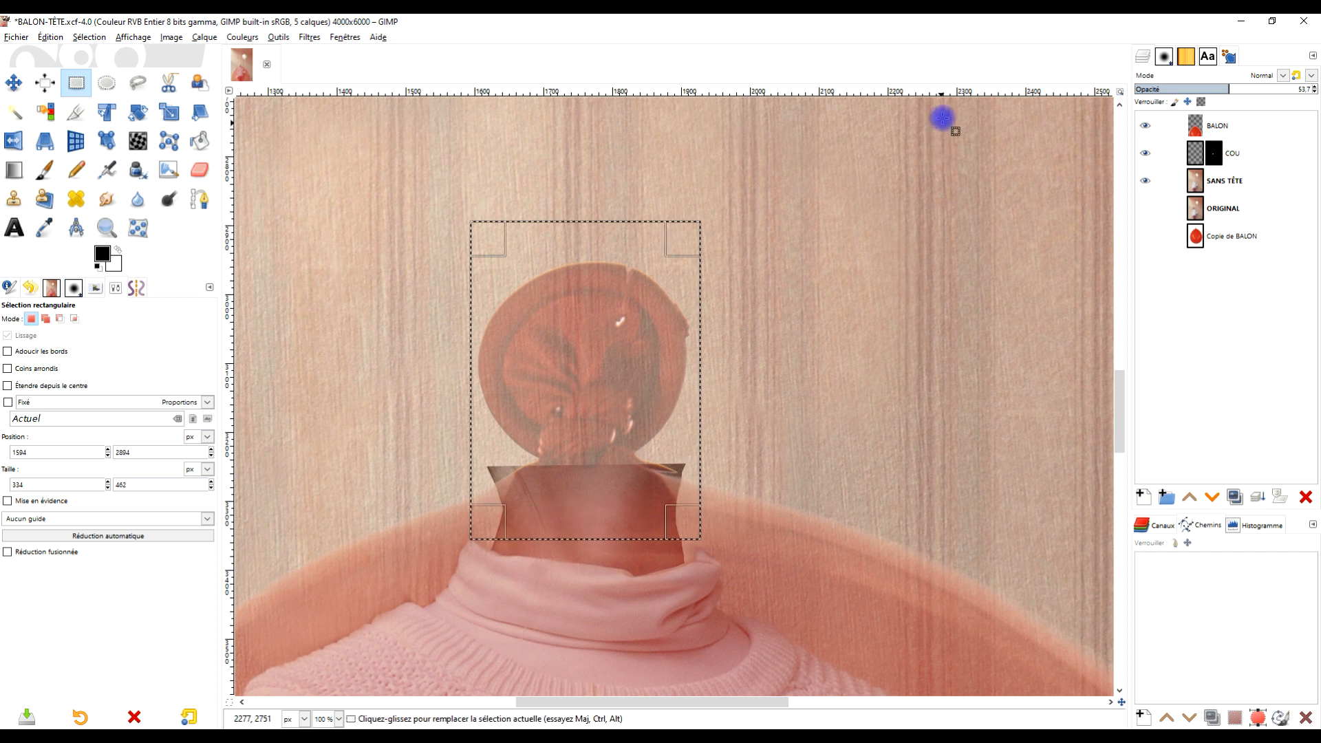
# Step: Crop the BALON layer to the rectangular selection and drop the selection
pyautogui.rightClick(1194, 130)
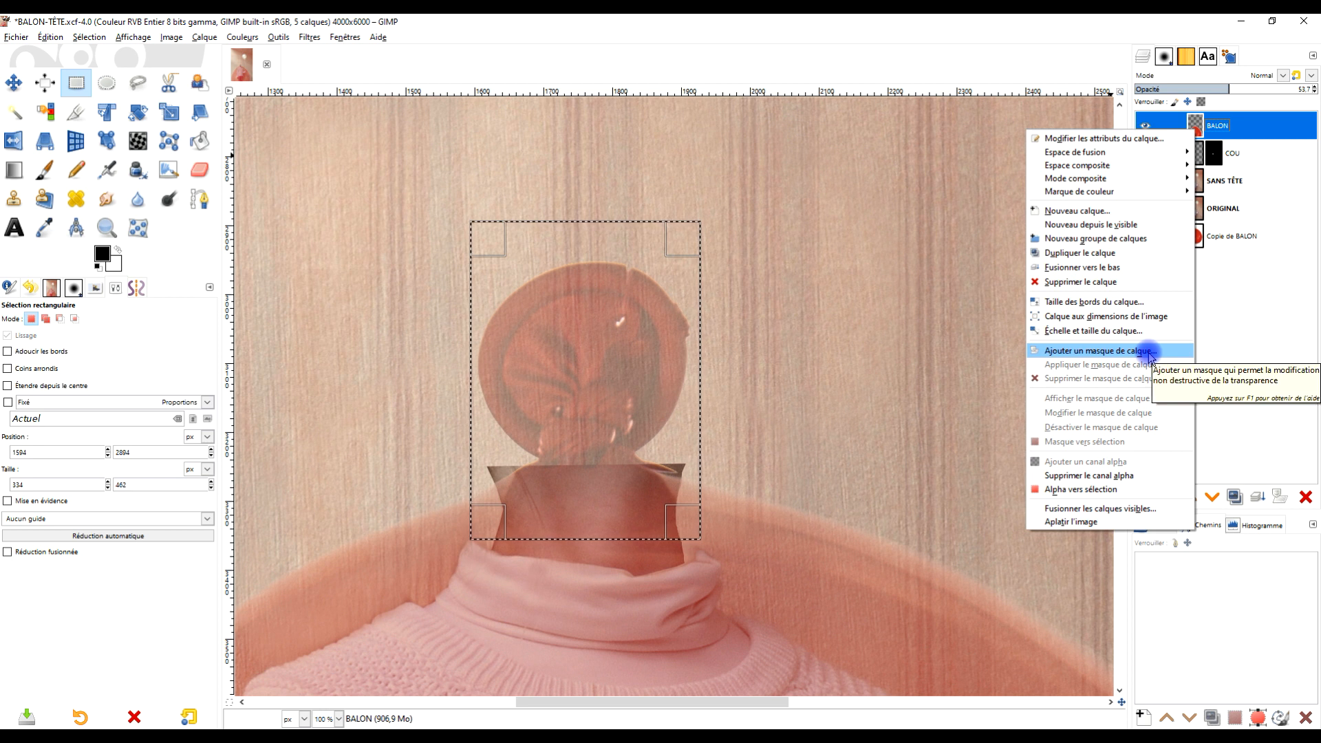
pyautogui.click(1001, 34)
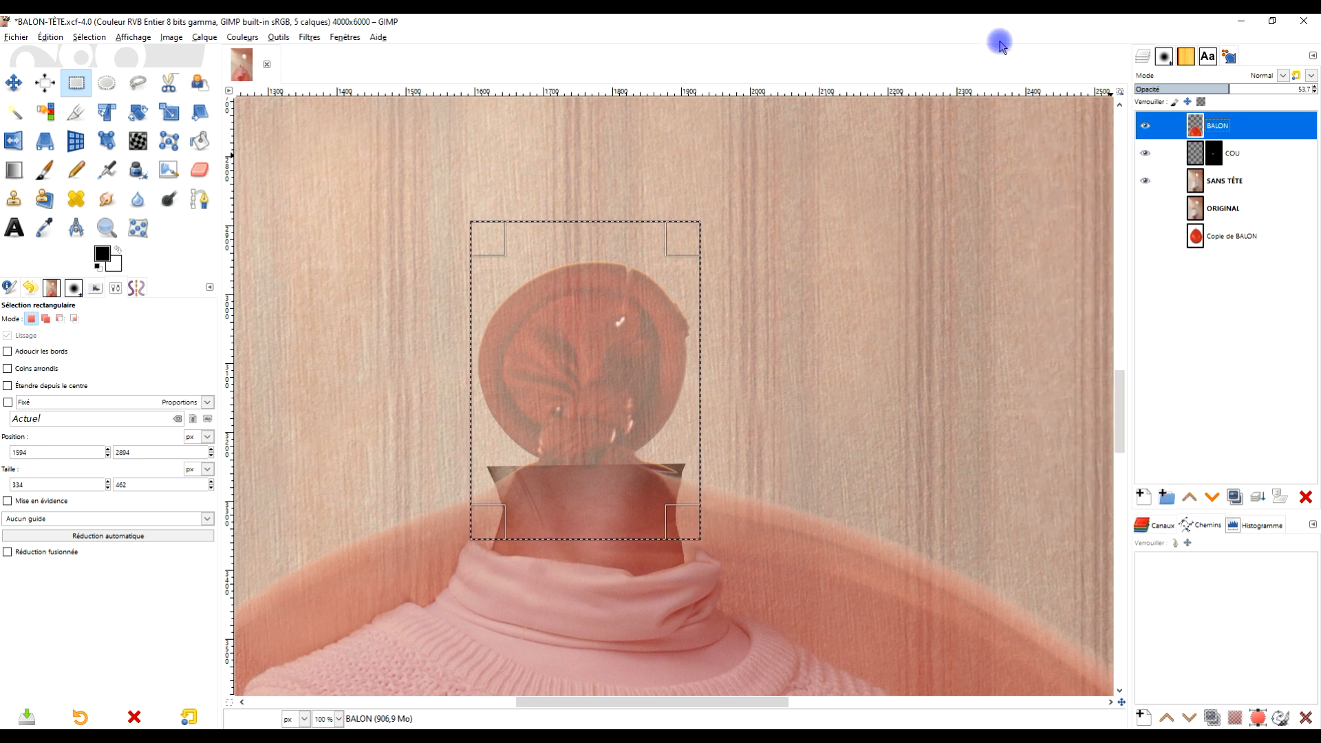
pyautogui.click(203, 38)
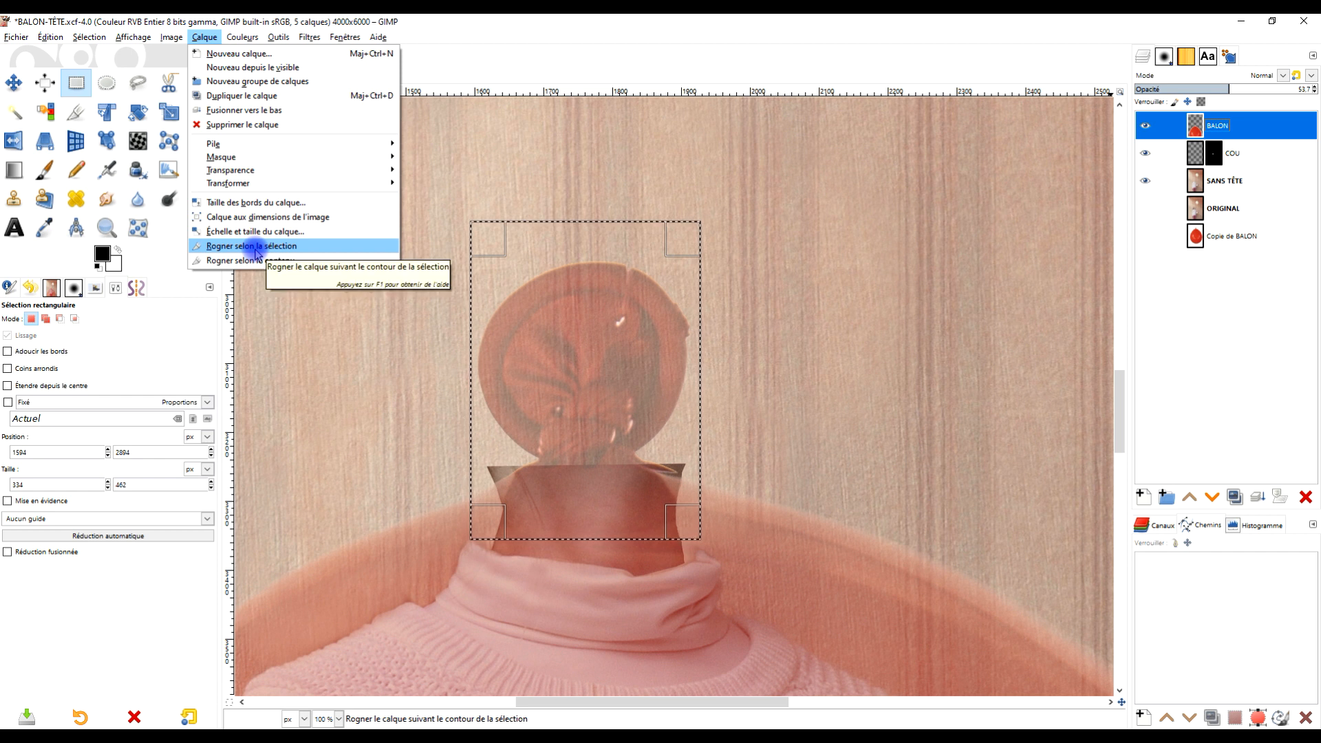
pyautogui.click(253, 246)
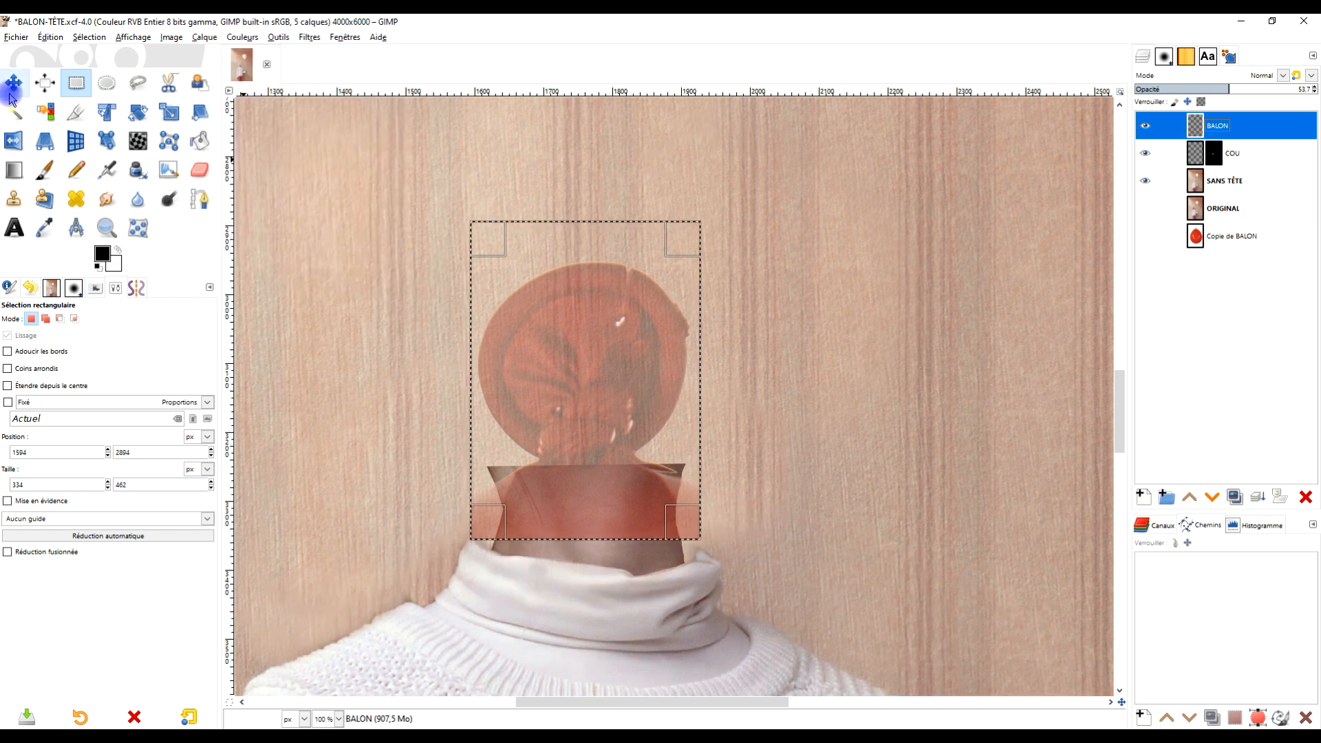
pyautogui.click(830, 229)
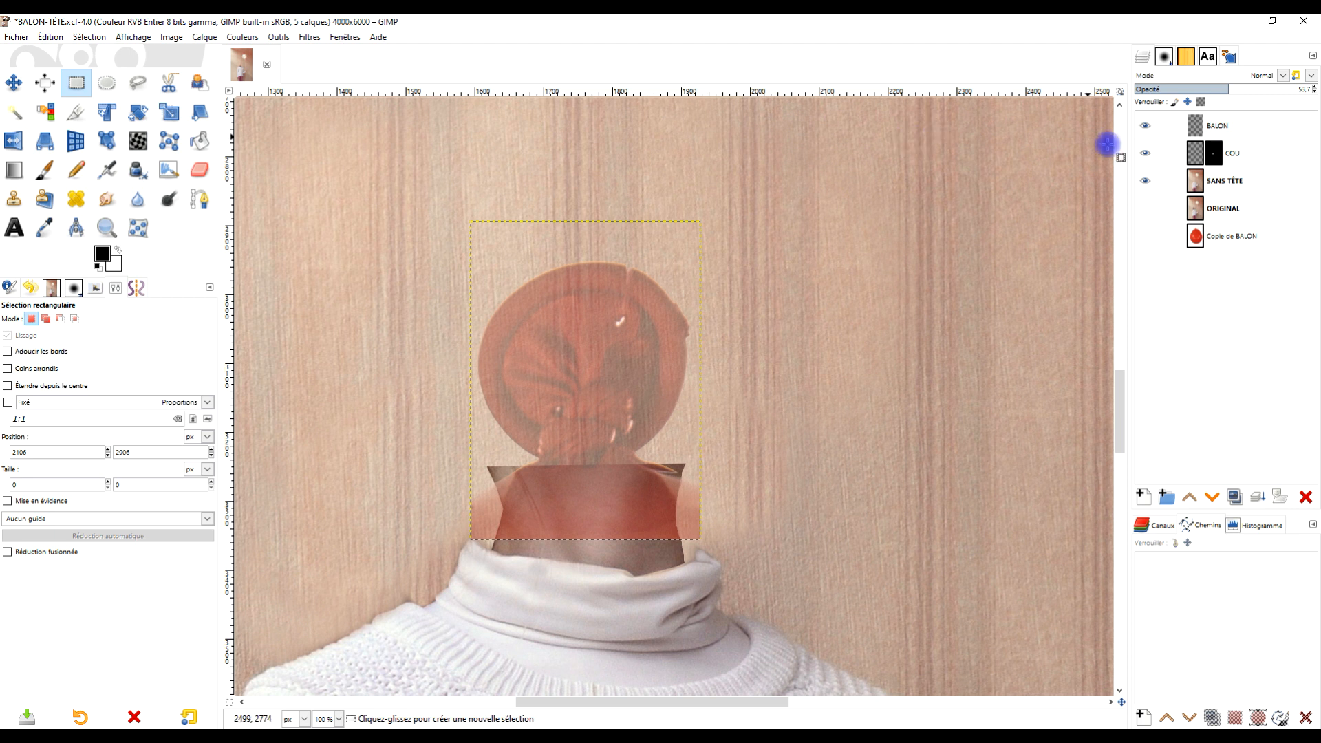
# Step: Add a white, full-opacity layer mask to the BALON layer
pyautogui.rightClick(1197, 127)
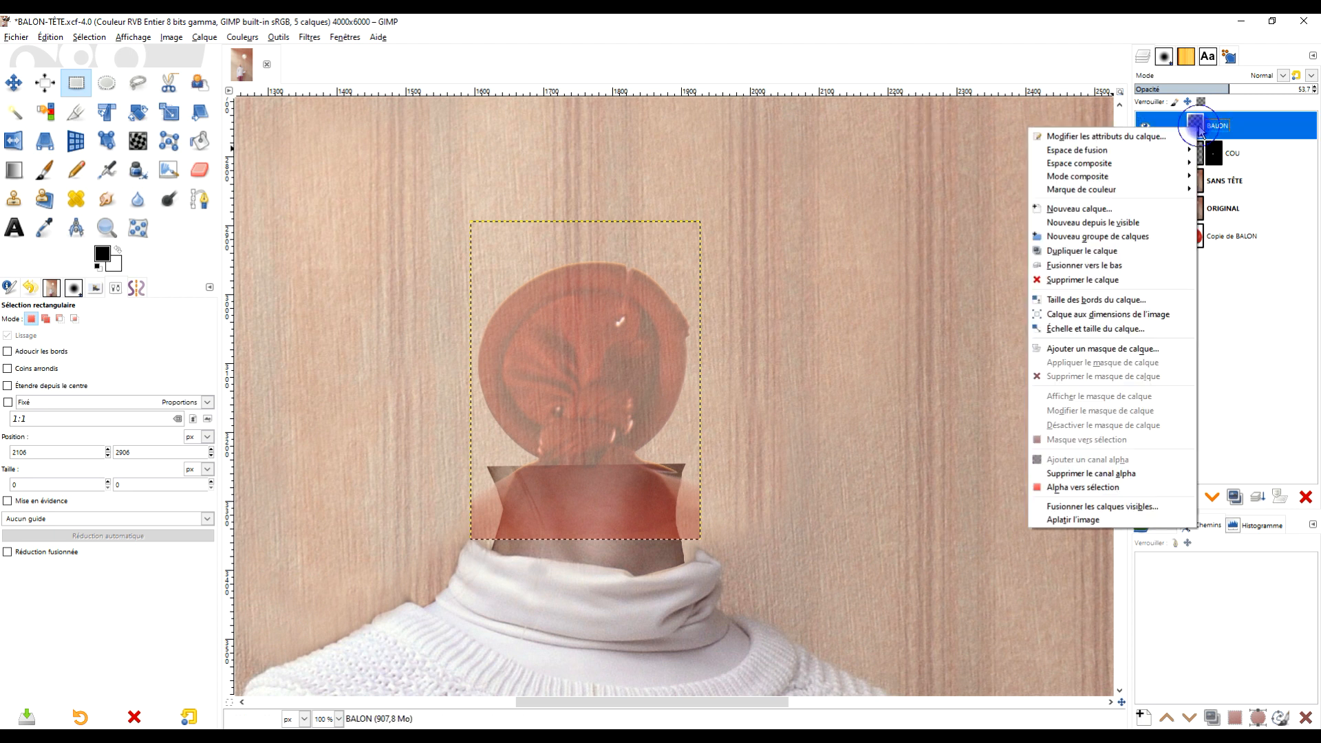
pyautogui.click(1125, 349)
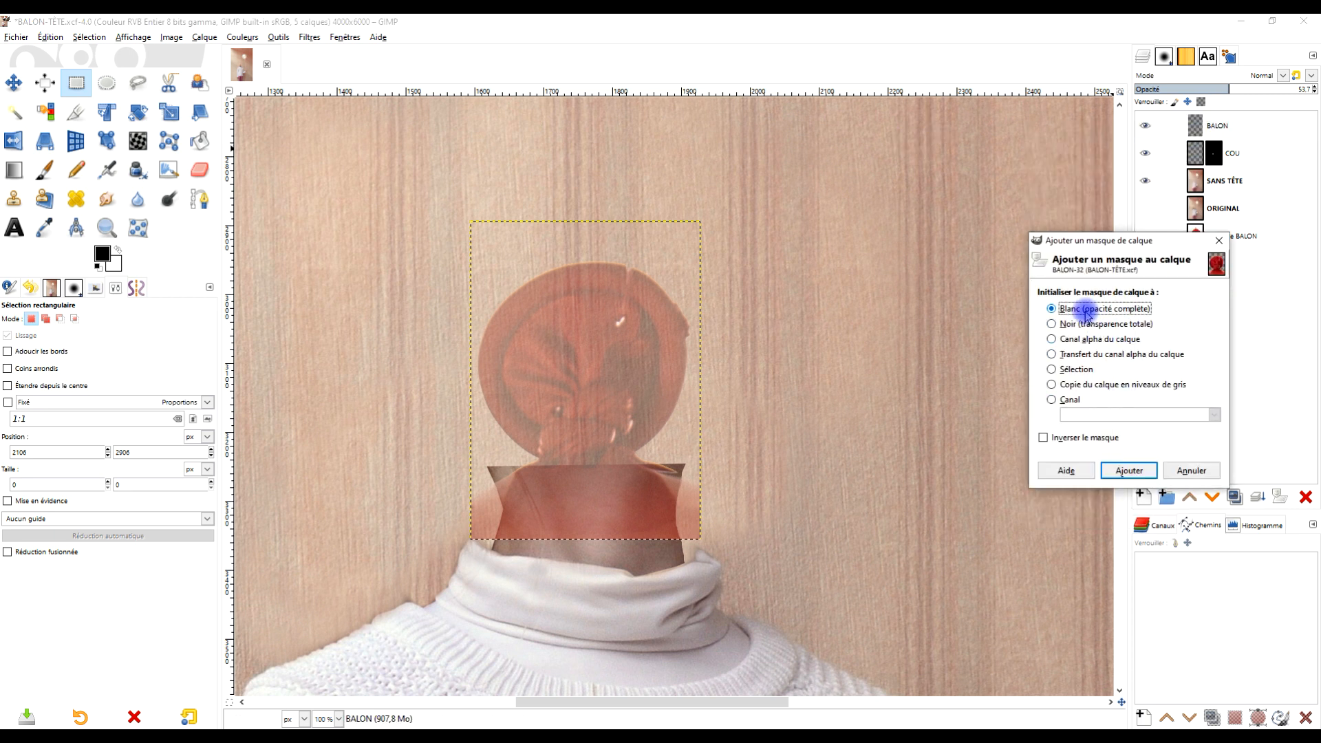
pyautogui.click(1132, 469)
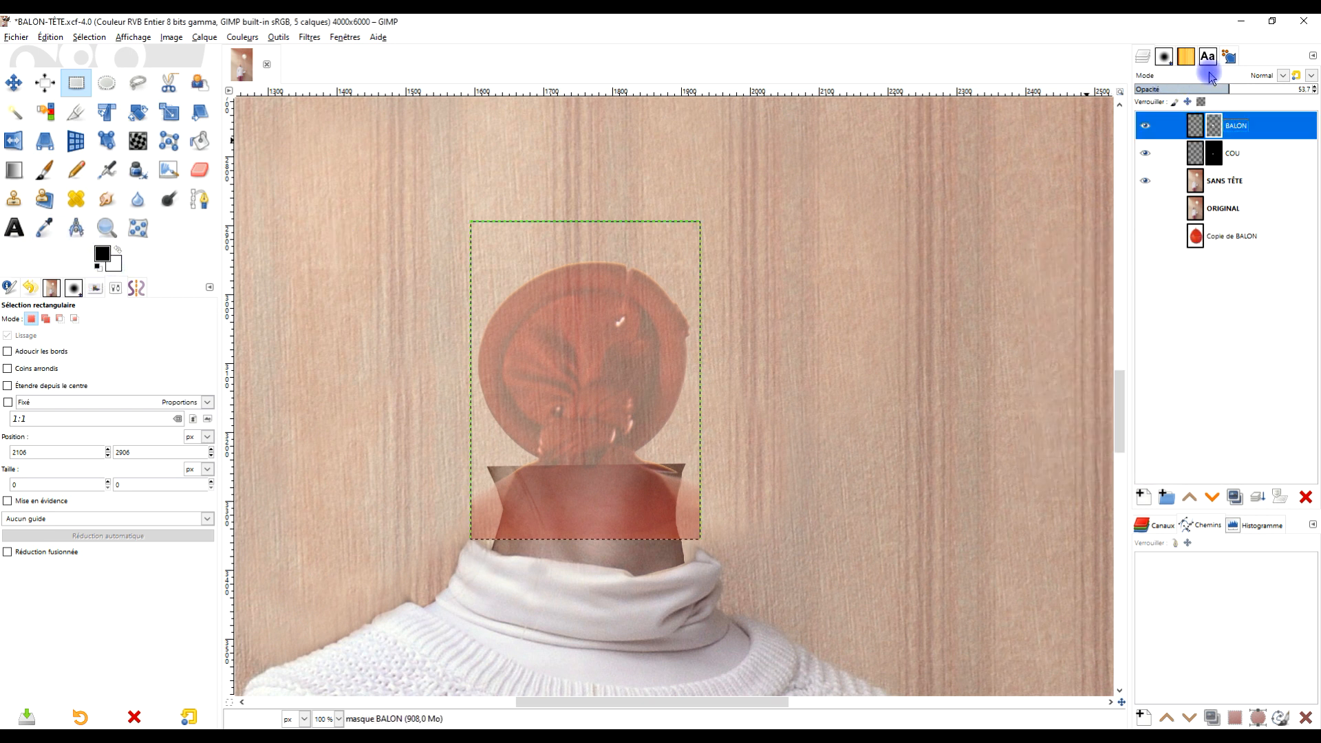
# Step: Restore the BALON layer's opacity to 100 and fit the layer to the image size
pyautogui.moveTo(1230, 89); pyautogui.dragTo(1314, 90)
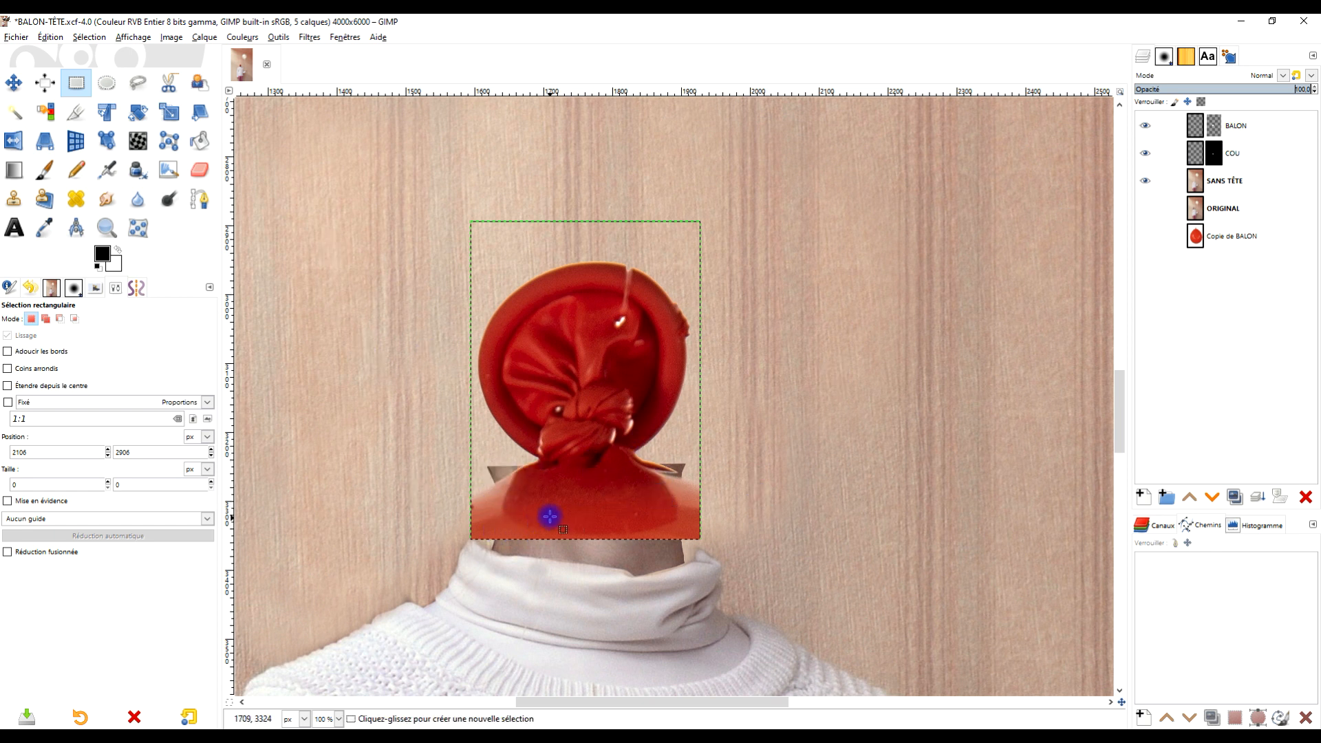
pyautogui.scroll(-1, 549, 498)
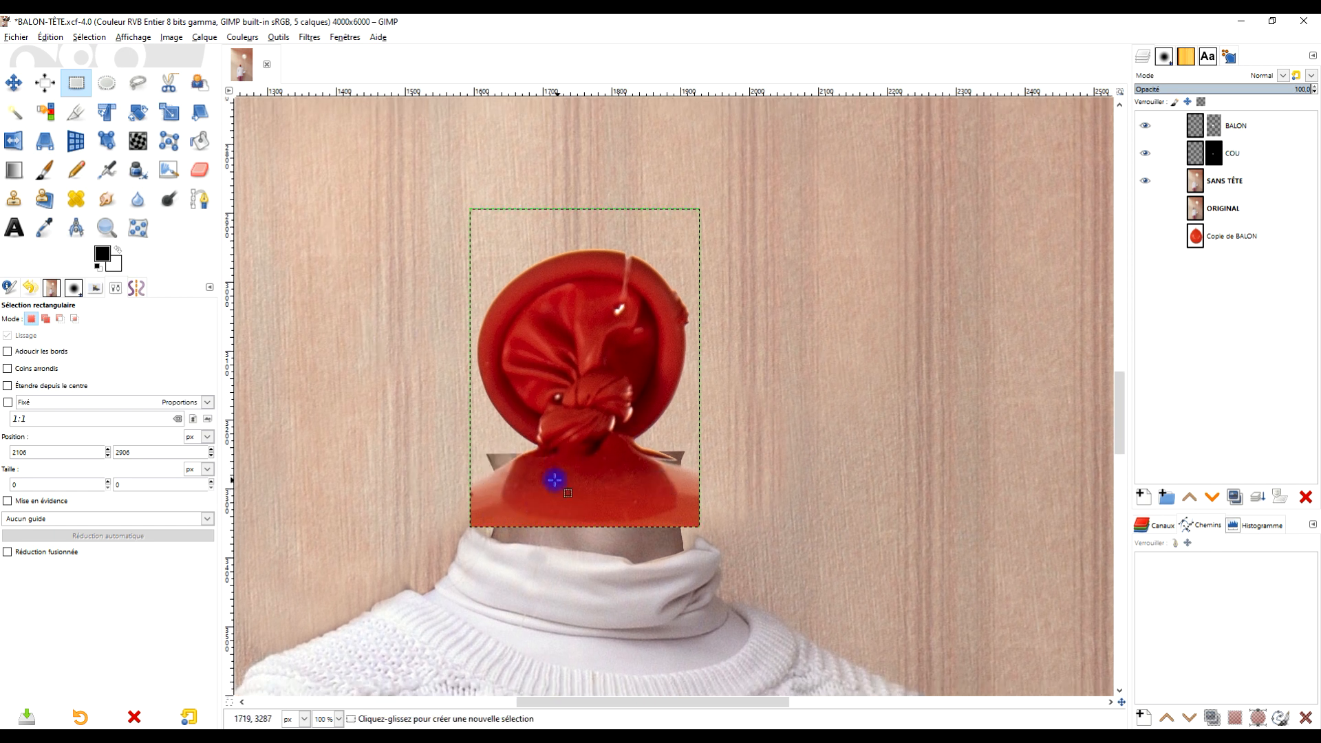
pyautogui.rightClick(1217, 134)
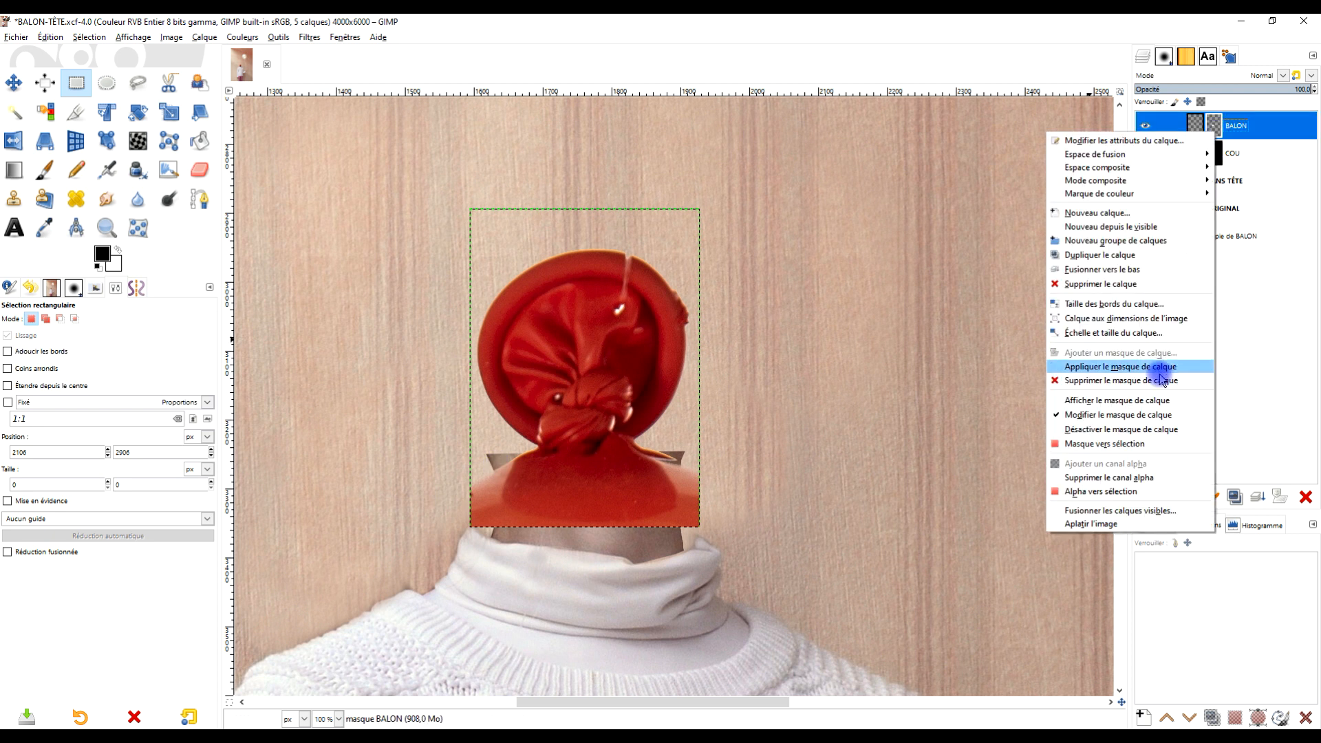
pyautogui.click(1169, 320)
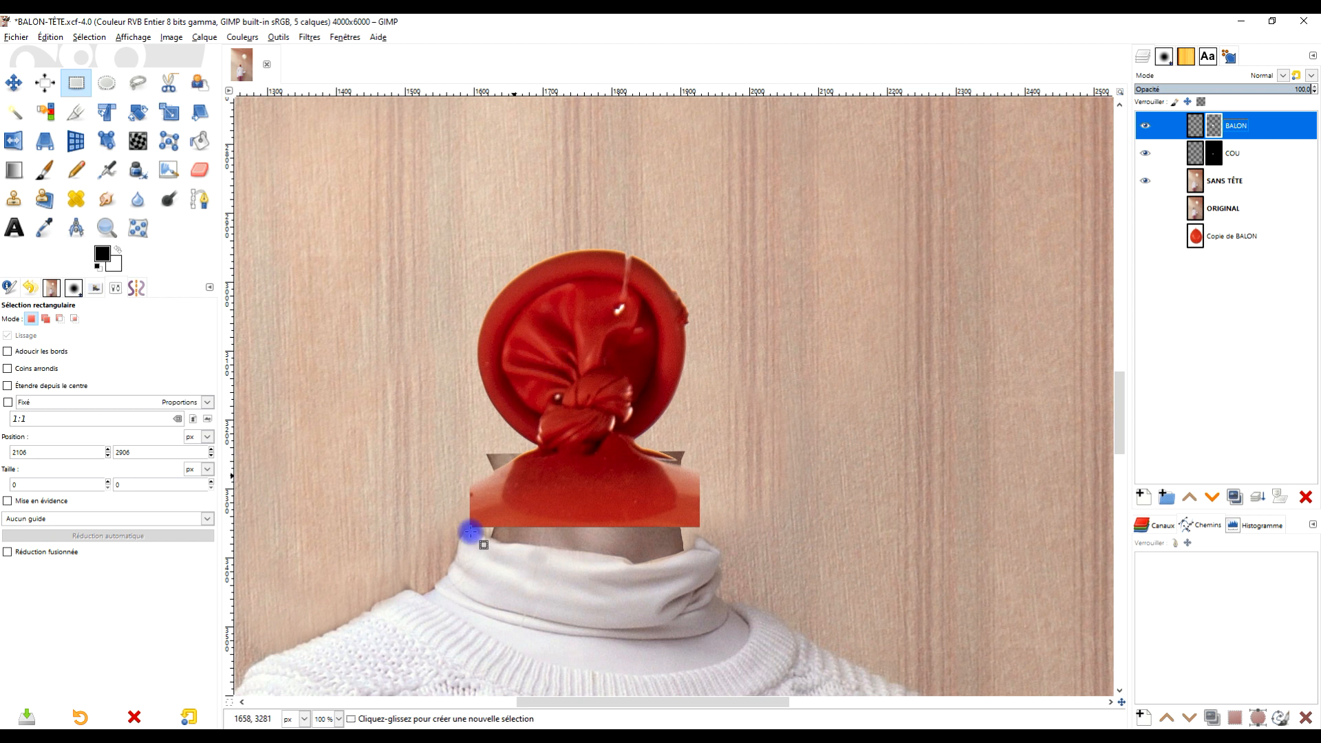
# Step: Paint the BALON mask black with the size 291 Hardness 050 brush to hide the surplus balloon beside and below the knot's base
pyautogui.click(52, 177)
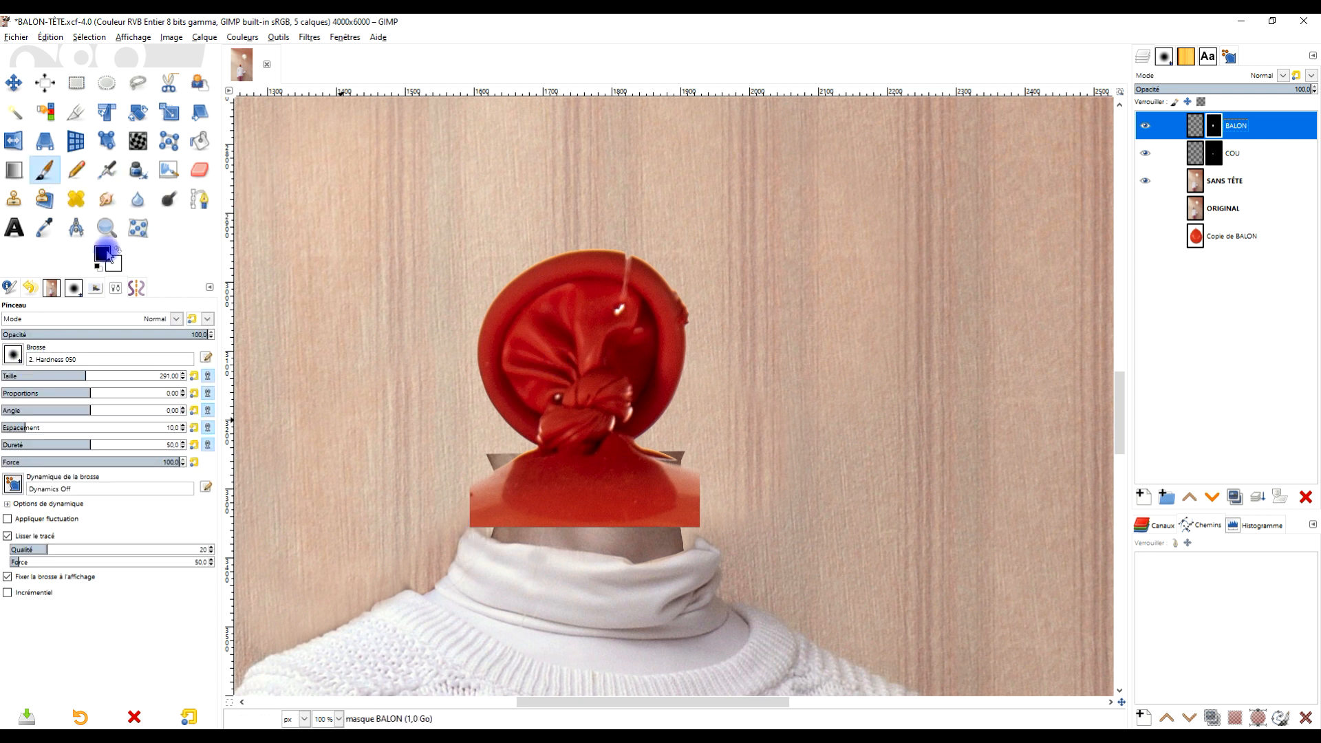
pyautogui.press('d')
pyautogui.press('2')
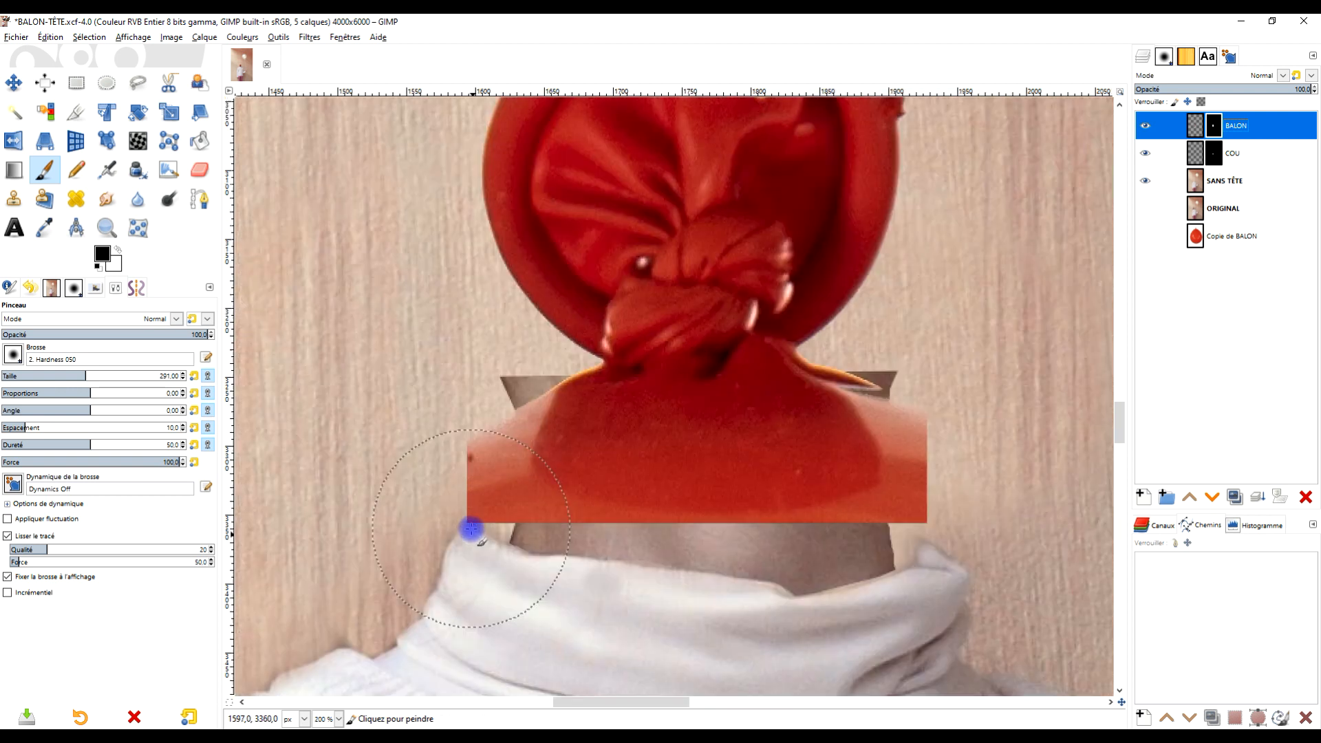
pyautogui.press('+')
pyautogui.moveTo(606, 386); pyautogui.dragTo(534, 387)
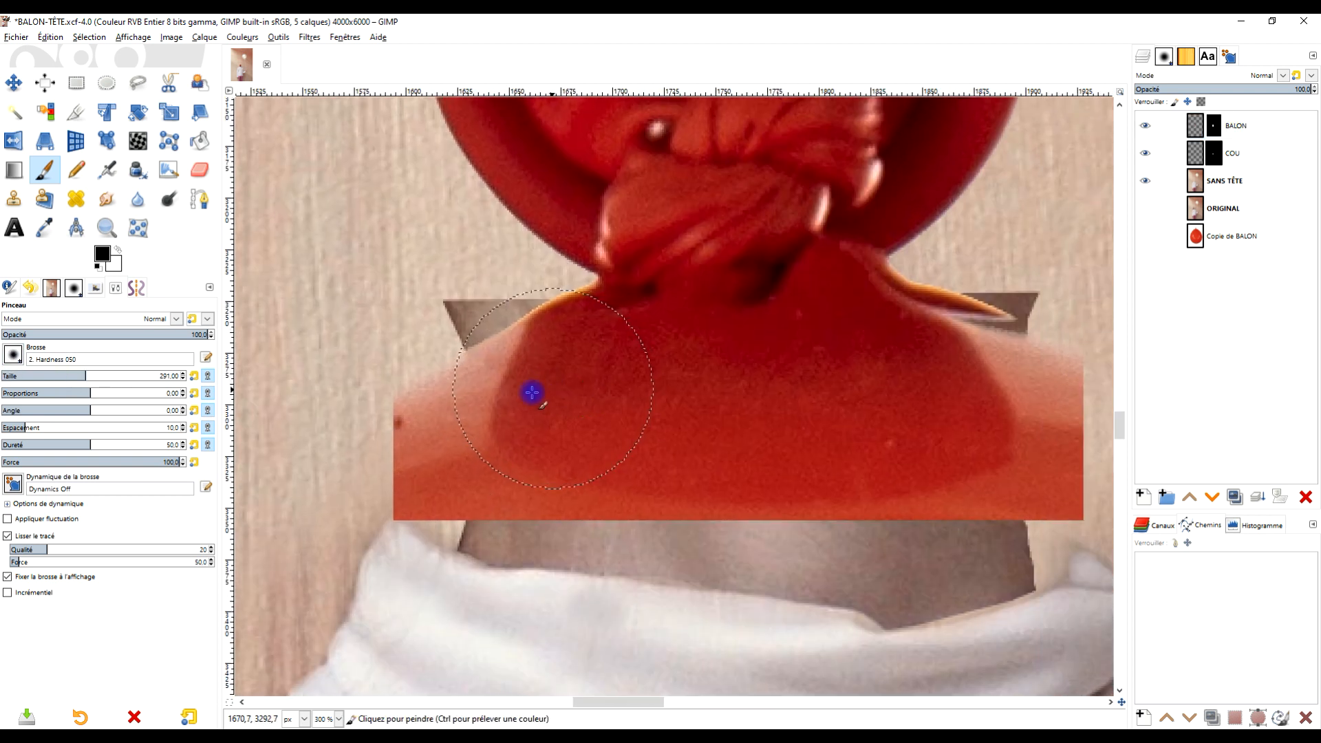
pyautogui.click(1216, 130)
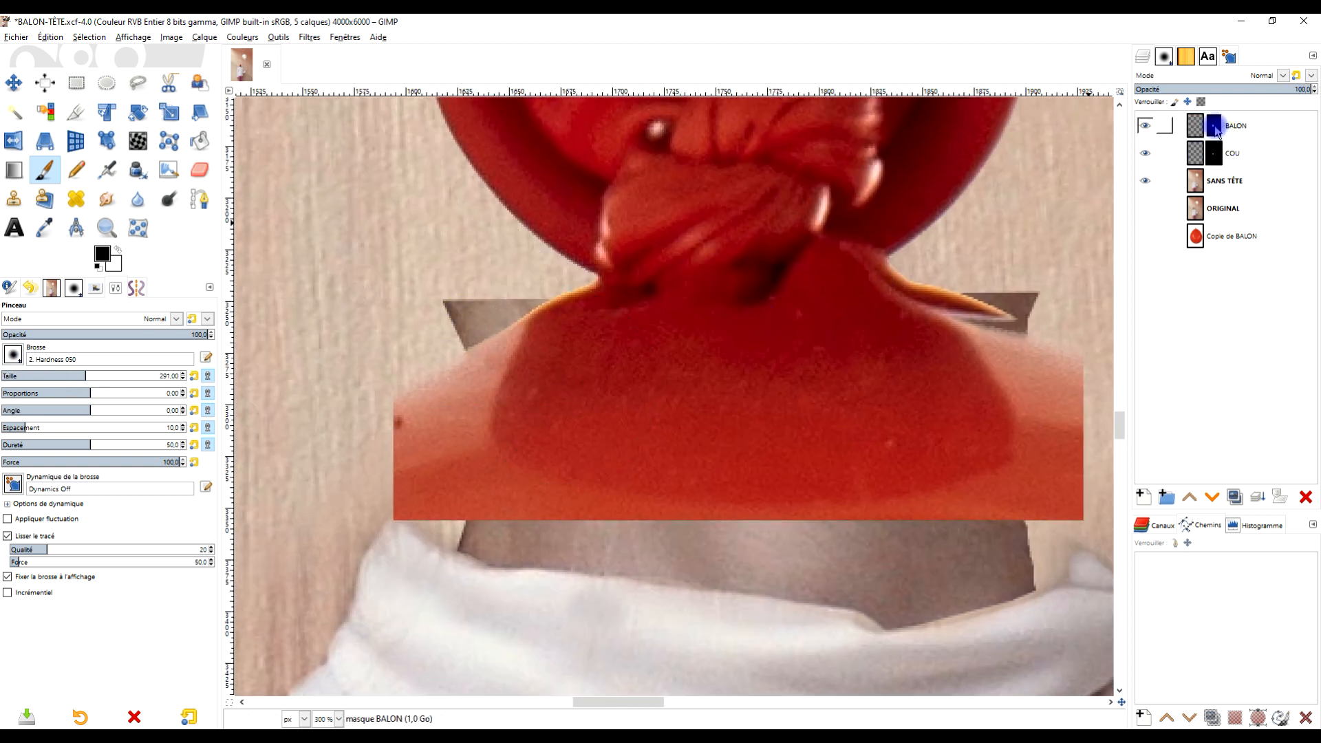
pyautogui.moveTo(407, 342)
pyautogui.mouseDown()
pyautogui.moveTo(339, 481)
pyautogui.moveTo(409, 350)
pyautogui.moveTo(442, 344)
pyautogui.moveTo(421, 398)
pyautogui.moveTo(434, 533)
pyautogui.mouseUp()
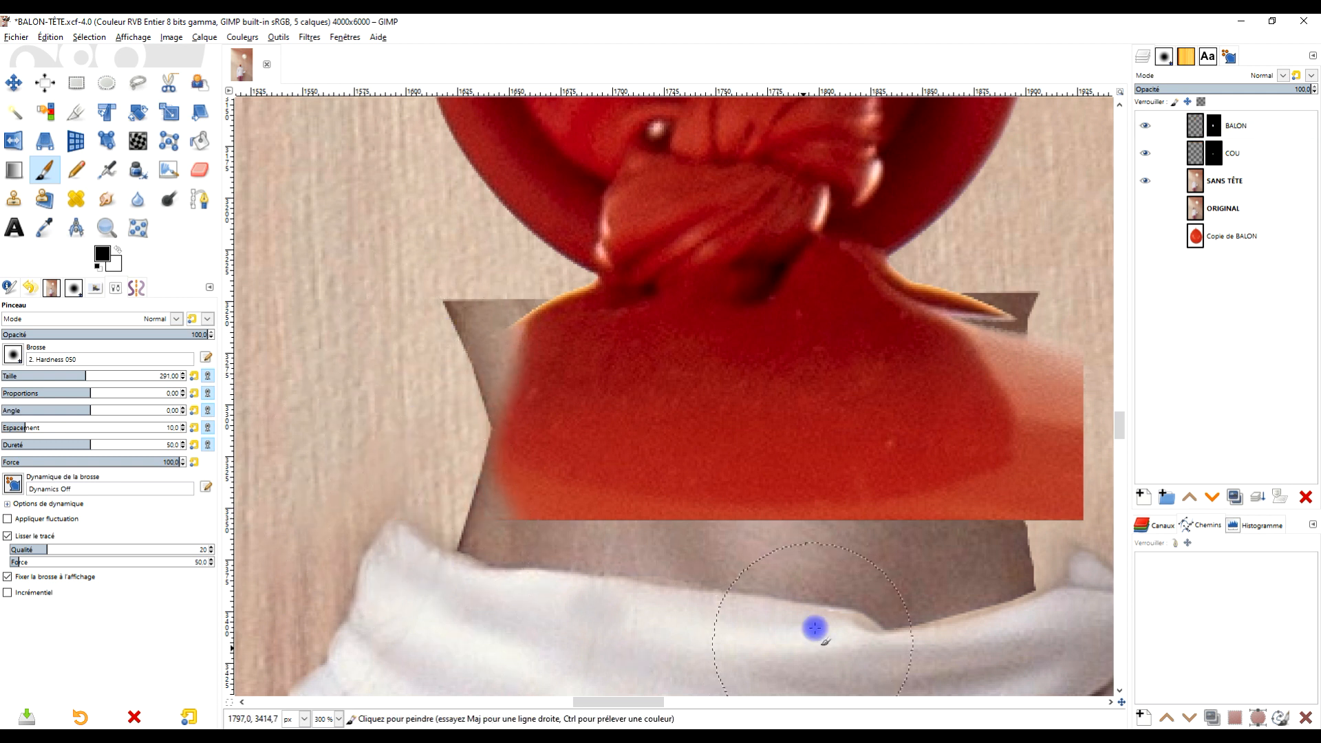
pyautogui.hscroll(5, 814, 627)
pyautogui.scroll(-1, 688, 550)
pyautogui.moveTo(881, 266)
pyautogui.mouseDown()
pyautogui.moveTo(904, 342)
pyautogui.moveTo(818, 237)
pyautogui.moveTo(931, 466)
pyautogui.moveTo(902, 466)
pyautogui.moveTo(896, 405)
pyautogui.moveTo(880, 512)
pyautogui.moveTo(925, 427)
pyautogui.moveTo(823, 510)
pyautogui.moveTo(742, 534)
pyautogui.moveTo(849, 503)
pyautogui.moveTo(684, 538)
pyautogui.moveTo(537, 548)
pyautogui.moveTo(667, 542)
pyautogui.moveTo(818, 496)
pyautogui.moveTo(544, 555)
pyautogui.moveTo(343, 521)
pyautogui.moveTo(257, 489)
pyautogui.mouseUp()
pyautogui.moveTo(788, 521); pyautogui.dragTo(870, 557)
# Step: Paint the COU layer's mask black over the neck corners that stick out on both sides below the knot
pyautogui.click(1214, 152)
pyautogui.moveTo(587, 348); pyautogui.dragTo(699, 378)
pyautogui.moveTo(393, 301)
pyautogui.mouseDown()
pyautogui.moveTo(360, 349)
pyautogui.moveTo(412, 297)
pyautogui.moveTo(434, 298)
pyautogui.moveTo(353, 433)
pyautogui.mouseUp()
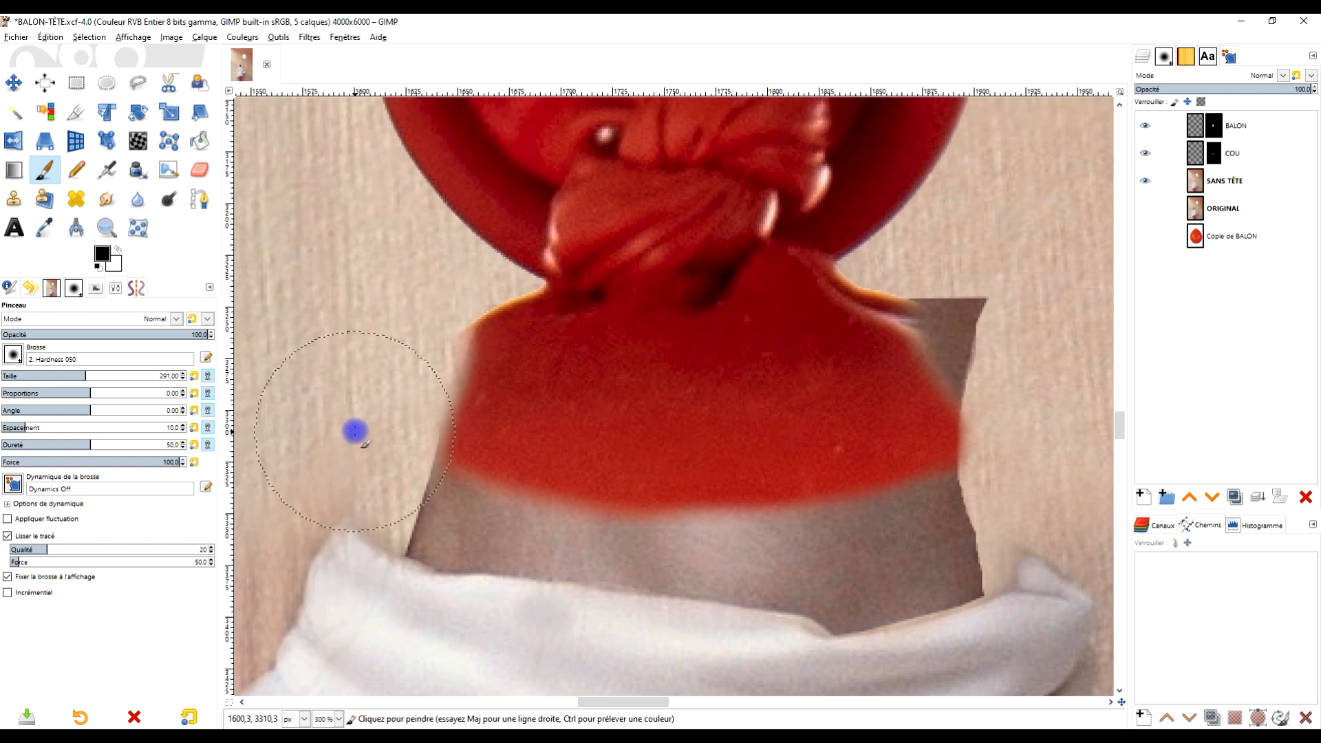
pyautogui.moveTo(949, 248); pyautogui.dragTo(949, 268)
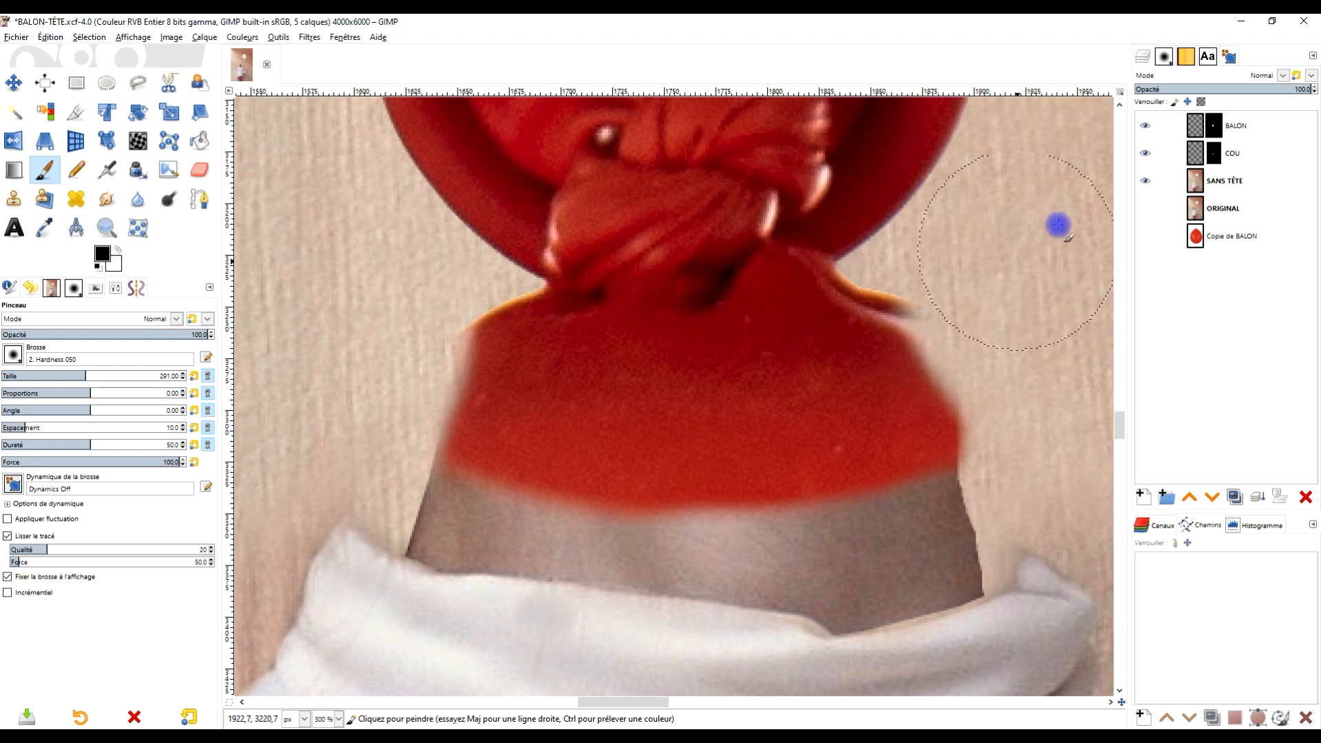
# Step: Hide the reddish fringe right of the knot on the BALON mask and the leftover neck beside it on the COU mask
pyautogui.click(1213, 125)
pyautogui.keyDown('ctrl'); pyautogui.scroll(2, 873, 344); pyautogui.keyUp('ctrl')
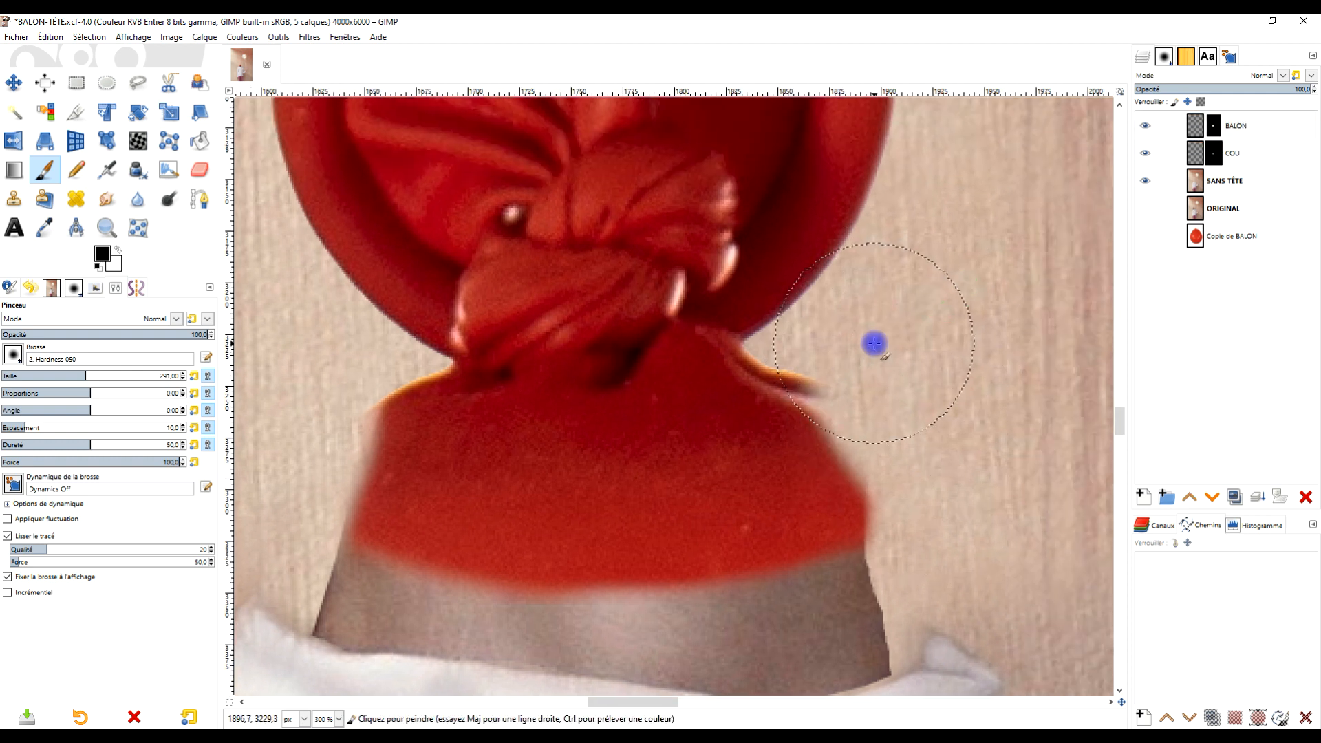
pyautogui.keyDown('ctrl'); pyautogui.scroll(2, 840, 377); pyautogui.keyUp('ctrl')
pyautogui.moveTo(750, 356); pyautogui.dragTo(658, 326)
pyautogui.keyDown('ctrl'); pyautogui.scroll(2, 659, 329); pyautogui.keyUp('ctrl')
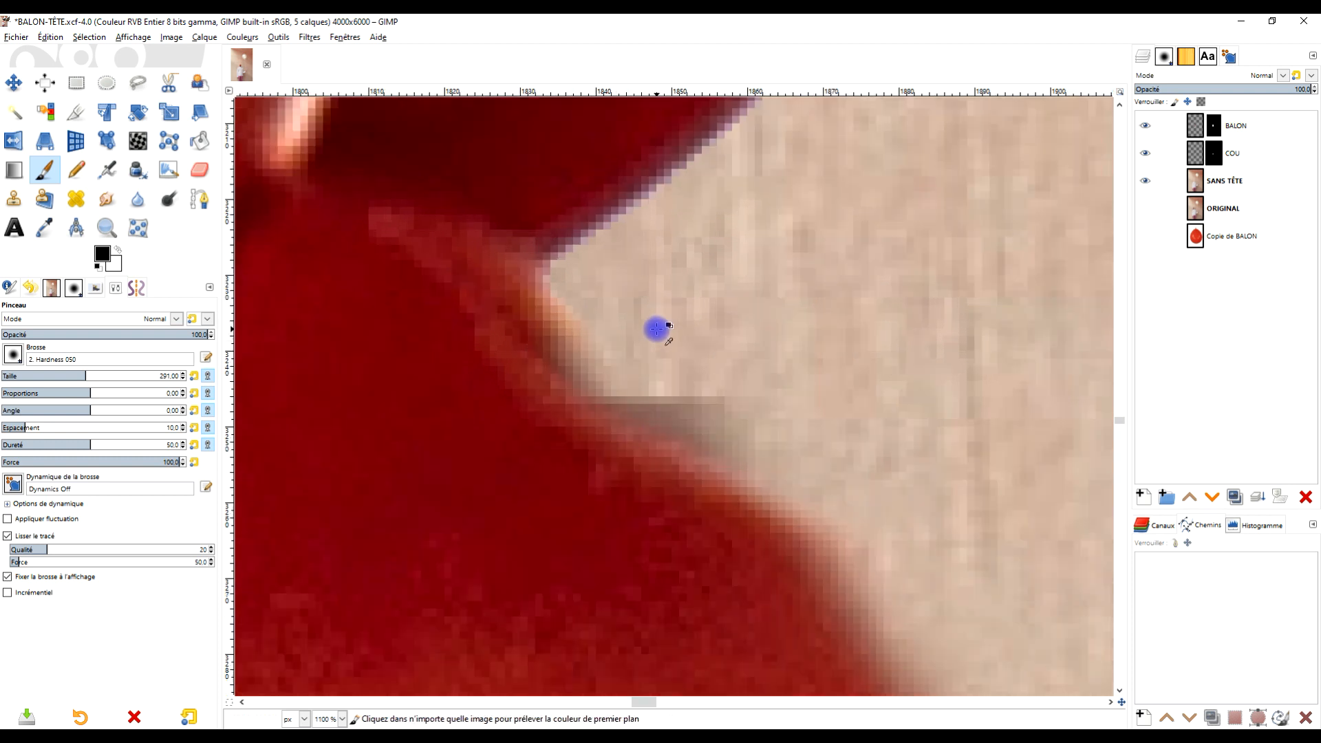
pyautogui.moveTo(543, 337); pyautogui.dragTo(584, 348)
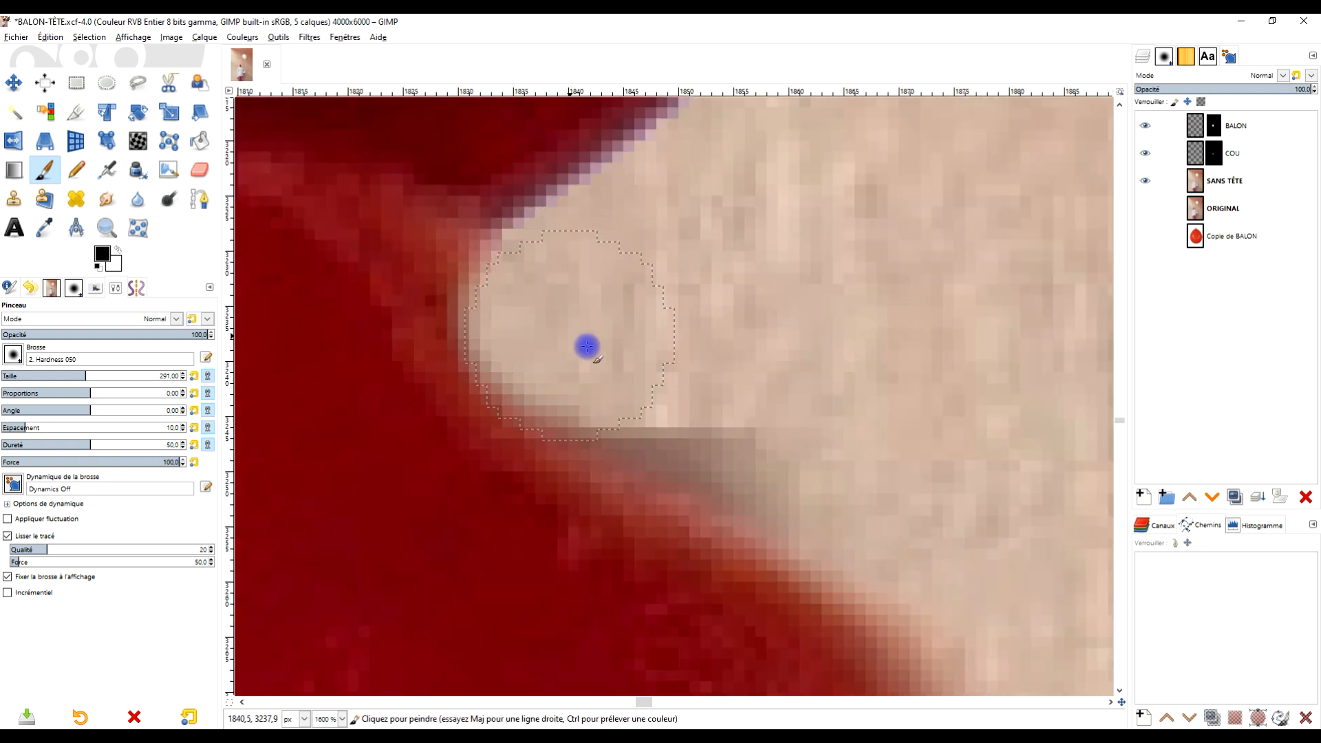
pyautogui.click(1212, 158)
pyautogui.moveTo(673, 375)
pyautogui.mouseDown()
pyautogui.moveTo(834, 481)
pyautogui.moveTo(651, 380)
pyautogui.moveTo(866, 501)
pyautogui.moveTo(606, 354)
pyautogui.moveTo(640, 398)
pyautogui.moveTo(830, 481)
pyautogui.mouseUp()
# Step: Paint black on the BALON mask along the orange fringe left of the knot to trim that edge
pyautogui.keyDown('ctrl'); pyautogui.scroll(-3, 839, 463); pyautogui.keyUp('ctrl')
pyautogui.keyDown('ctrl'); pyautogui.scroll(-3, 839, 463); pyautogui.keyUp('ctrl')
pyautogui.keyDown('ctrl'); pyautogui.scroll(4, 545, 480); pyautogui.keyUp('ctrl')
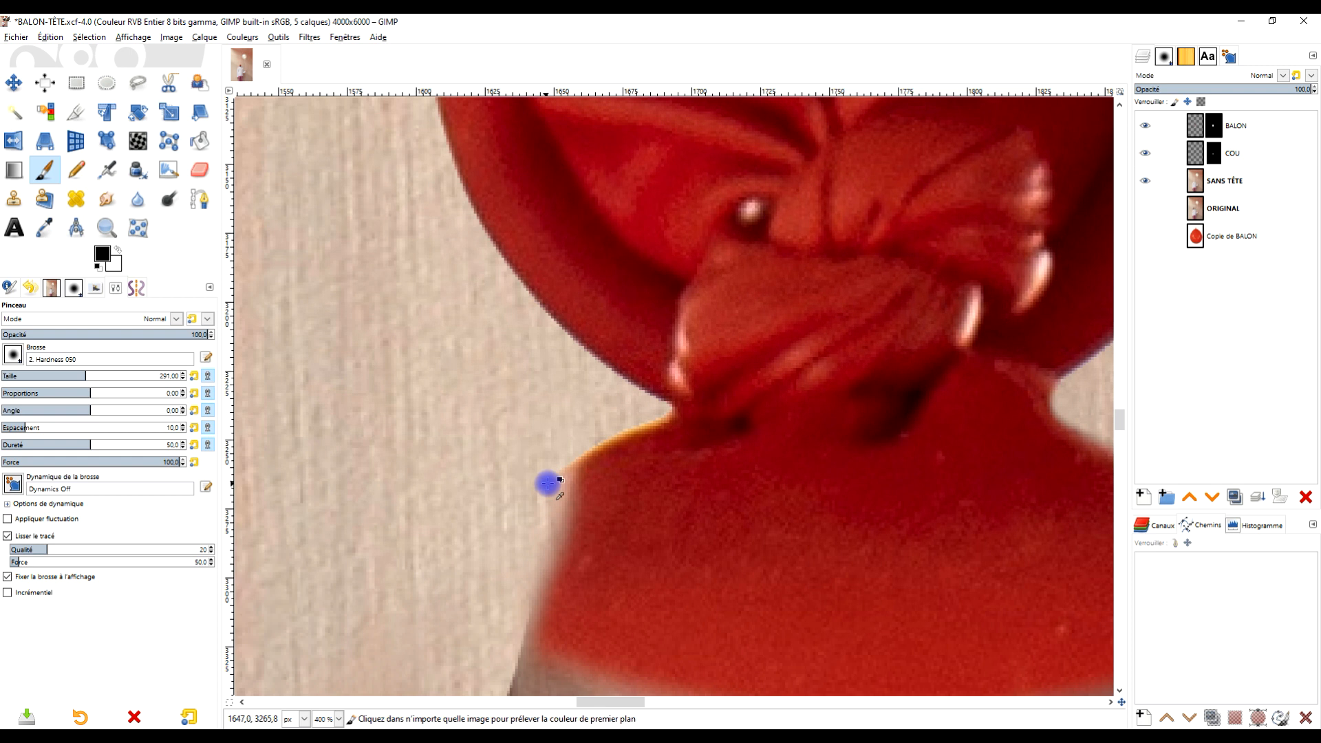
pyautogui.click(1216, 128)
pyautogui.keyDown('ctrl'); pyautogui.scroll(2, 718, 426); pyautogui.keyUp('ctrl')
pyautogui.keyDown('ctrl'); pyautogui.scroll(-1, 457, 393); pyautogui.keyUp('ctrl')
pyautogui.moveTo(422, 344)
pyautogui.mouseDown()
pyautogui.moveTo(387, 461)
pyautogui.moveTo(457, 371)
pyautogui.moveTo(433, 385)
pyautogui.moveTo(527, 322)
pyautogui.mouseUp()
pyautogui.keyDown('ctrl'); pyautogui.scroll(1, 530, 320); pyautogui.keyUp('ctrl')
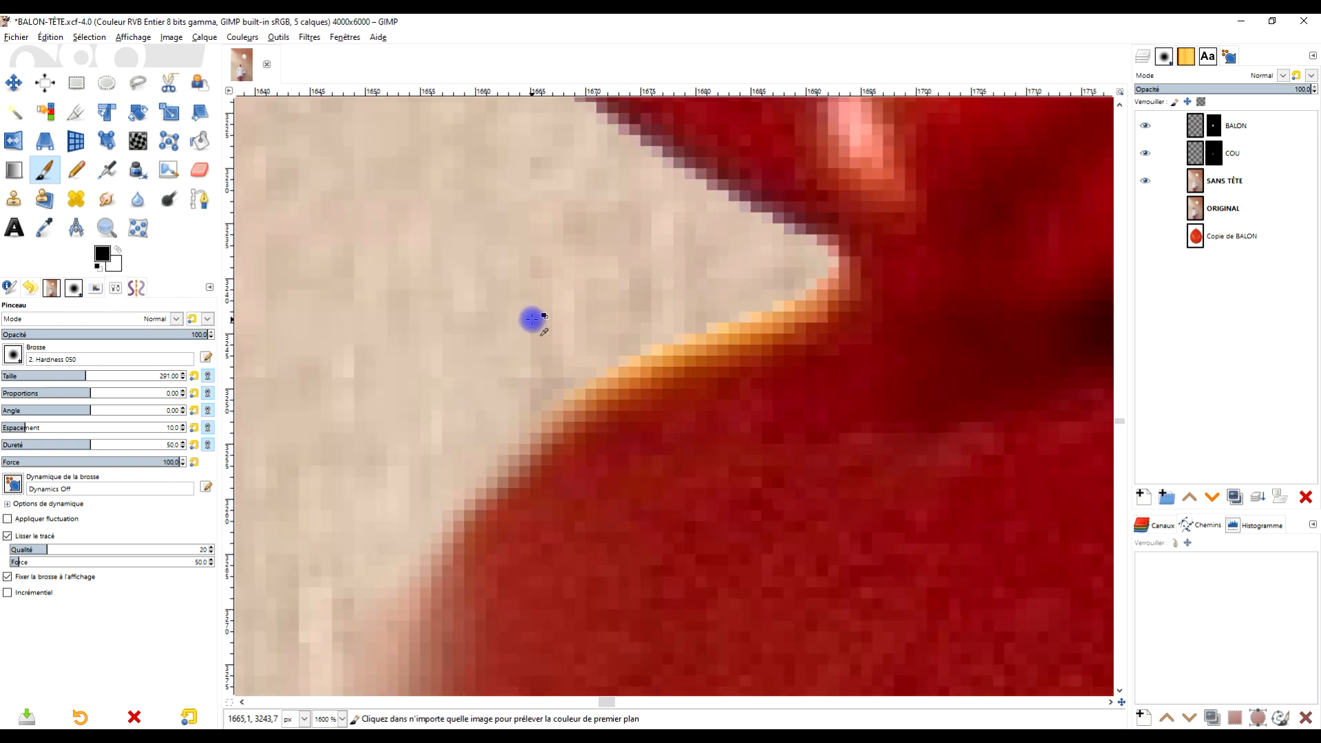
pyautogui.keyDown('ctrl'); pyautogui.scroll(1, 532, 319); pyautogui.keyUp('ctrl')
pyautogui.moveTo(507, 440)
pyautogui.mouseDown()
pyautogui.moveTo(758, 298)
pyautogui.moveTo(852, 271)
pyautogui.moveTo(746, 303)
pyautogui.mouseUp()
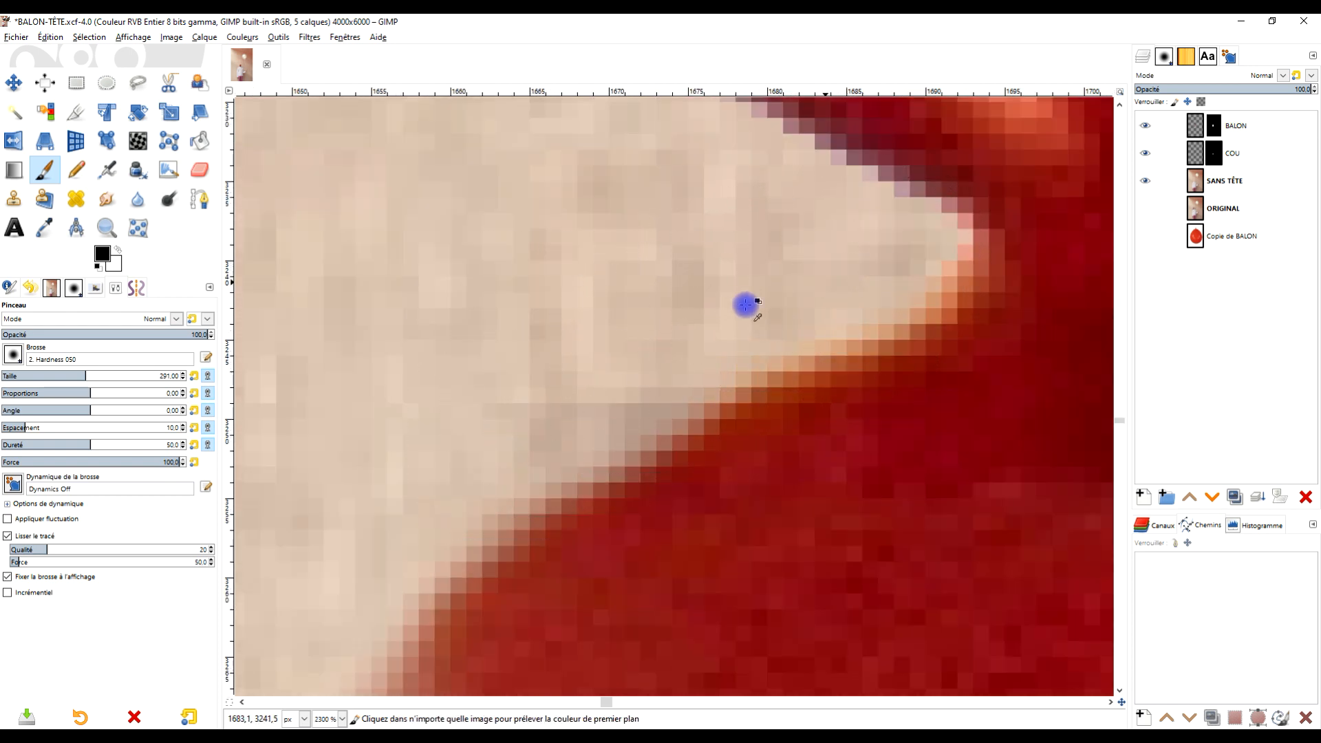
# Step: Trim the balloon's left edge below the knot by painting the BALON mask black with the Hardness 100 brush at size 122
pyautogui.keyDown('ctrl'); pyautogui.scroll(-6, 585, 395); pyautogui.keyUp('ctrl')
pyautogui.keyDown('ctrl'); pyautogui.scroll(2, 571, 459); pyautogui.keyUp('ctrl')
pyautogui.moveTo(573, 450); pyautogui.dragTo(611, 280)
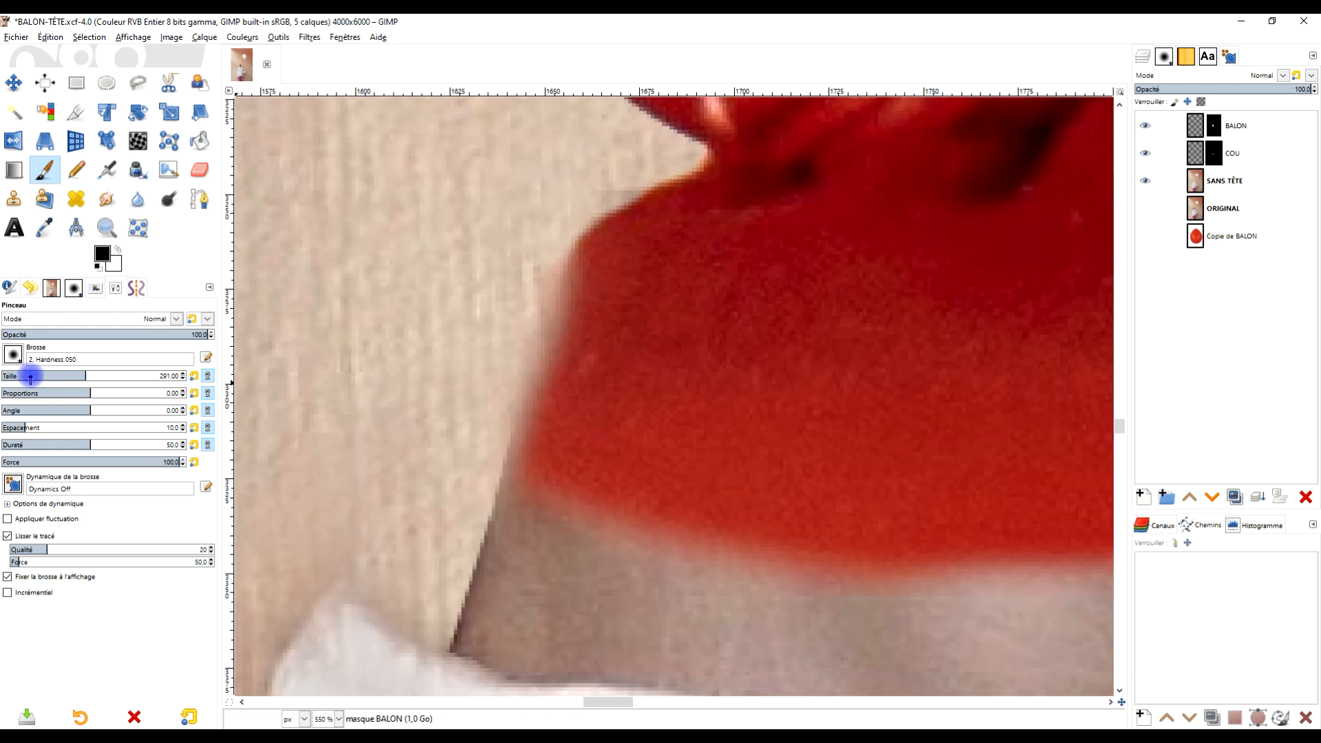
pyautogui.click(15, 354)
pyautogui.click(65, 397)
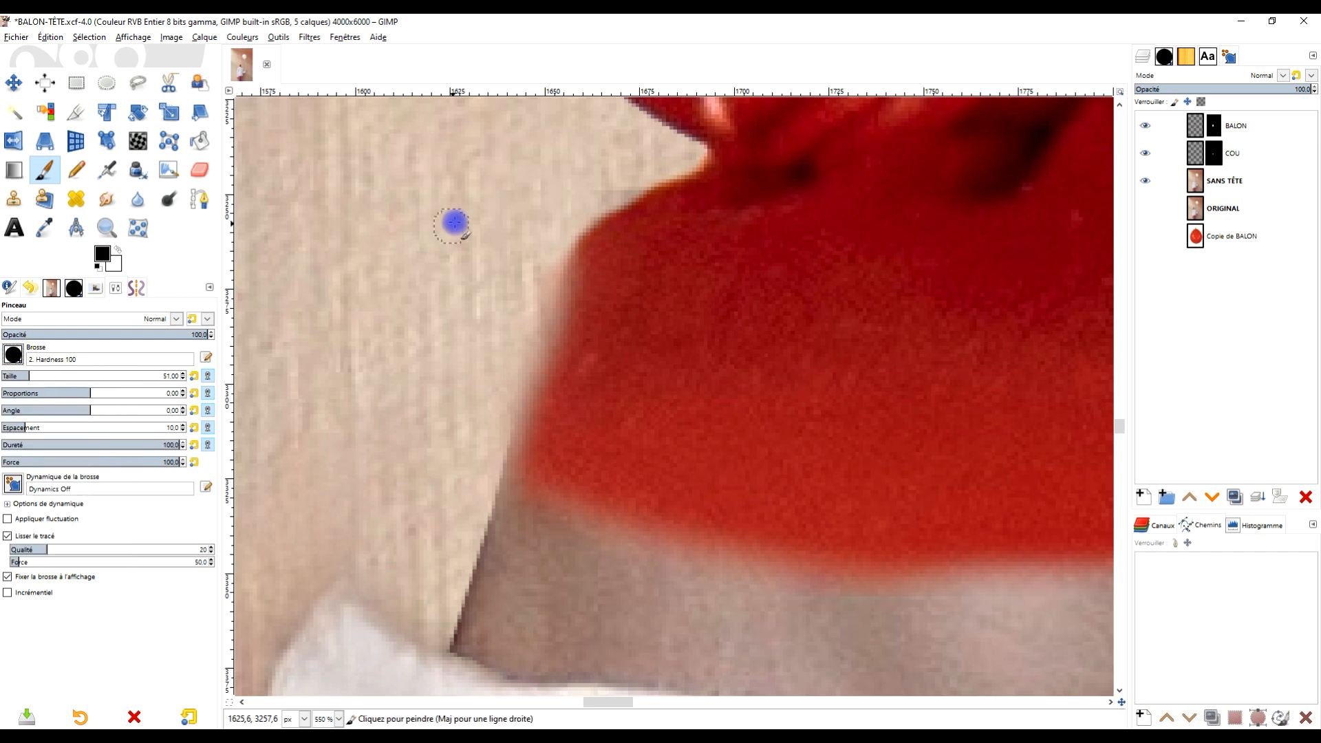
pyautogui.keyDown('ctrl'); pyautogui.scroll(1, 454, 224); pyautogui.keyUp('ctrl')
pyautogui.moveTo(688, 274); pyautogui.dragTo(669, 230)
pyautogui.moveTo(25, 374); pyautogui.dragTo(138, 352)
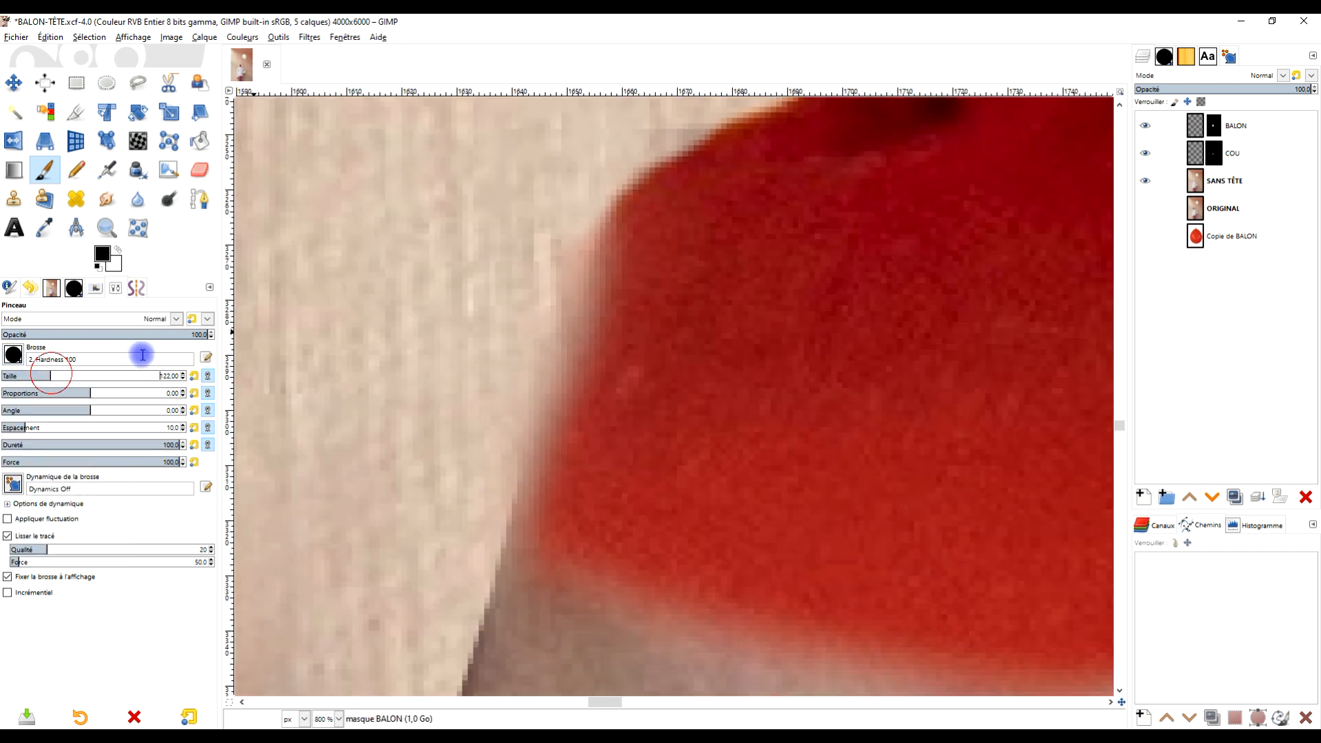
pyautogui.click(633, 132)
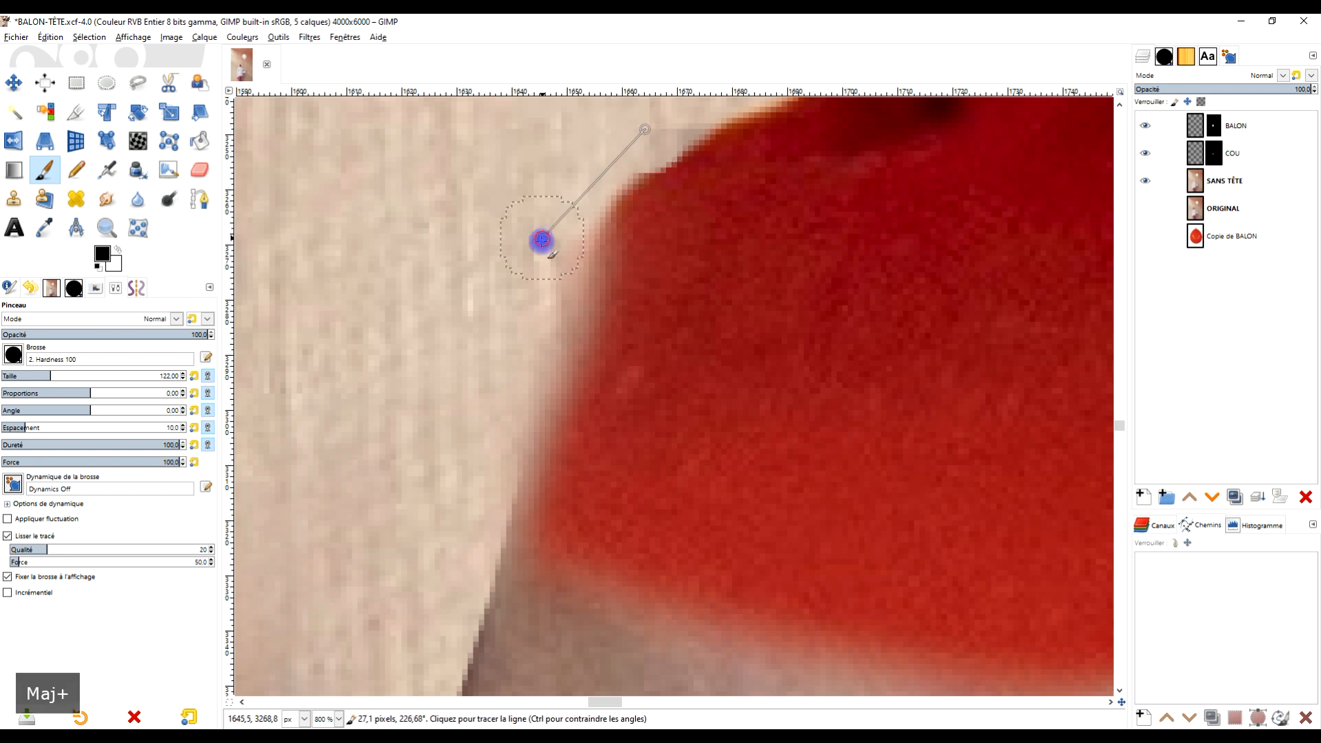
pyautogui.keyDown('shift'); pyautogui.click(565, 194); pyautogui.keyUp('shift')
pyautogui.moveTo(540, 272)
pyautogui.mouseDown()
pyautogui.moveTo(522, 360)
pyautogui.moveTo(573, 213)
pyautogui.moveTo(478, 506)
pyautogui.mouseUp()
pyautogui.scroll(-4, 650, 271)
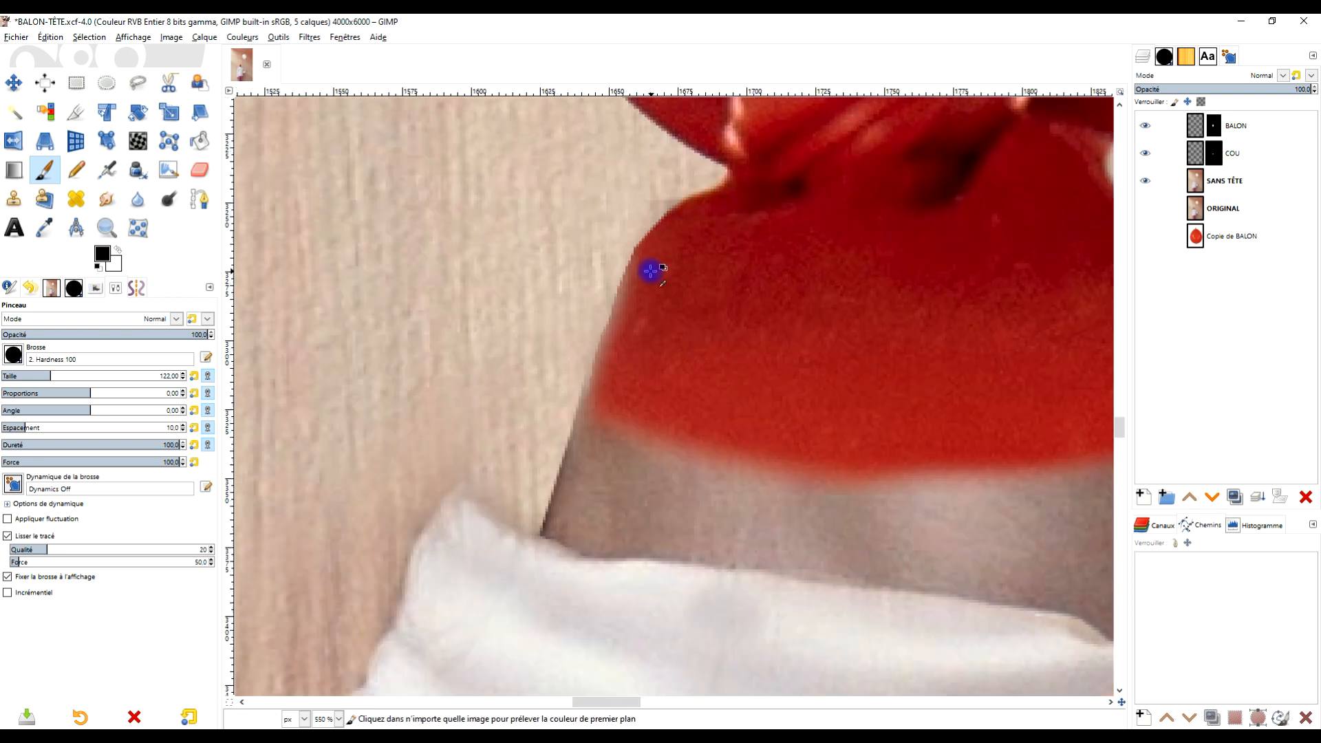
# Step: Paint black on the BALON mask along the balloon's right edge below the knot to sharpen the blurry outline
pyautogui.scroll(2, 756, 344)
pyautogui.scroll(1, 836, 333)
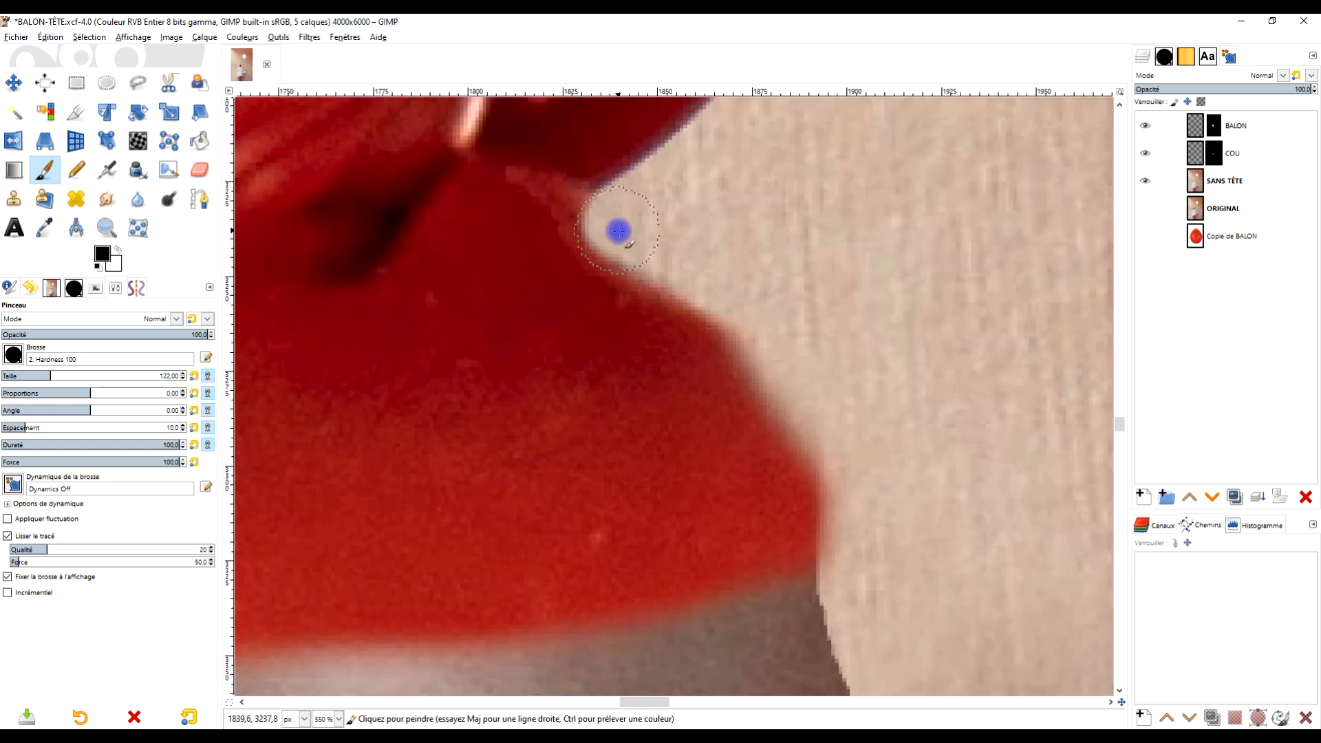
pyautogui.scroll(2, 619, 231)
pyautogui.moveTo(601, 242)
pyautogui.mouseDown()
pyautogui.moveTo(727, 324)
pyautogui.moveTo(878, 475)
pyautogui.mouseUp()
pyautogui.moveTo(961, 460); pyautogui.dragTo(873, 93)
pyautogui.moveTo(808, 126)
pyautogui.mouseDown()
pyautogui.moveTo(888, 247)
pyautogui.moveTo(964, 436)
pyautogui.moveTo(959, 595)
pyautogui.moveTo(876, 216)
pyautogui.mouseUp()
pyautogui.hotkey('ctrl', 'z')
pyautogui.moveTo(960, 553); pyautogui.dragTo(917, 245)
# Step: Paint the COU layer's mask black along the right side of the neck to clean its edge
pyautogui.click(1218, 154)
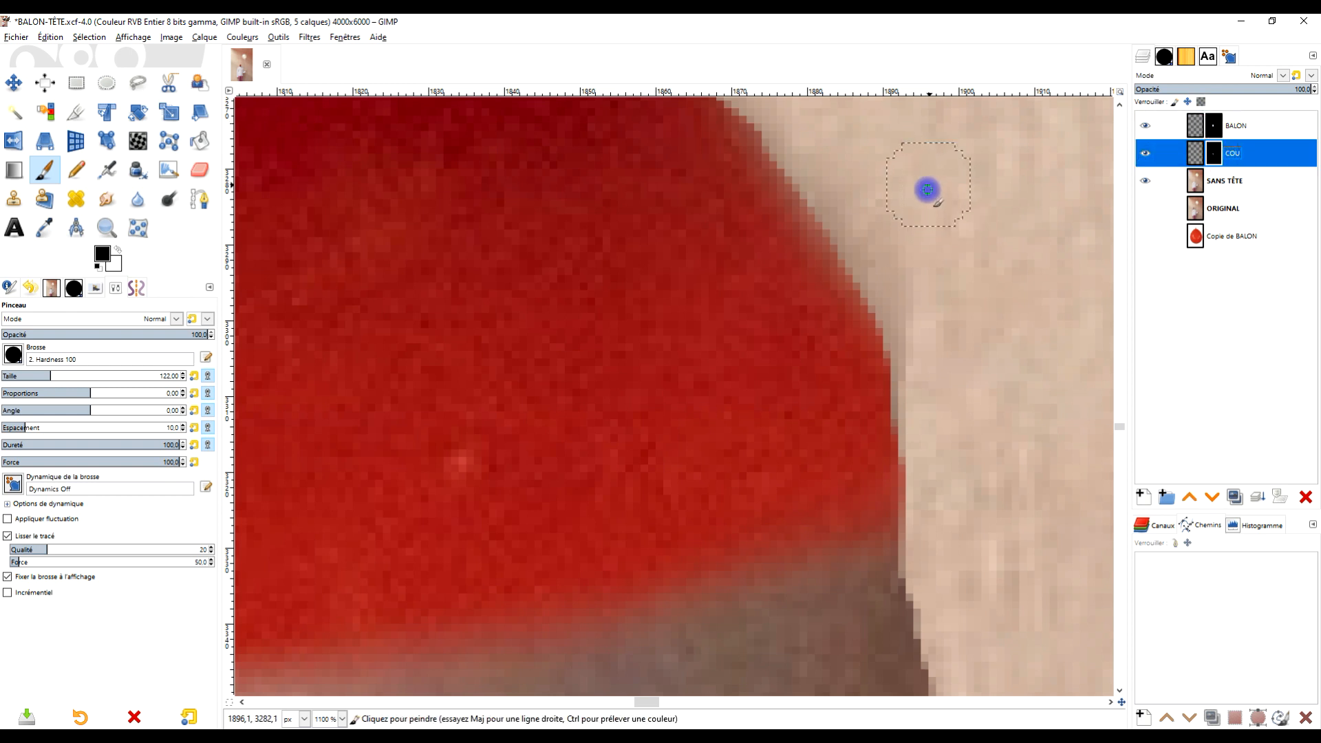
pyautogui.moveTo(932, 198); pyautogui.dragTo(964, 442)
pyautogui.moveTo(942, 606)
pyautogui.mouseDown()
pyautogui.moveTo(914, 501)
pyautogui.moveTo(790, 301)
pyautogui.moveTo(651, 198)
pyautogui.moveTo(684, 177)
pyautogui.mouseUp()
pyautogui.keyDown('ctrl'); pyautogui.scroll(-8, 685, 178); pyautogui.keyUp('ctrl')
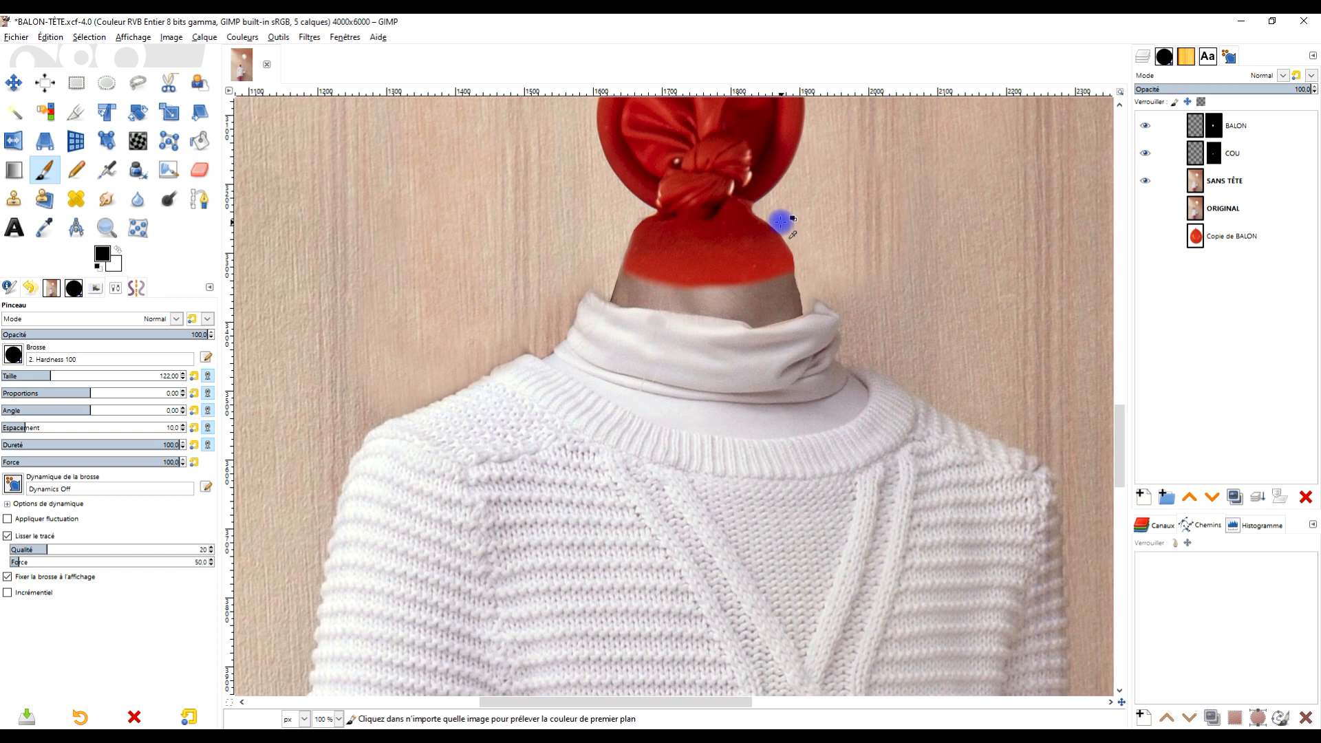
# Step: Clone plain red over the white highlight on the BALON layer's image using the Hardness 050 brush at size 166 and 100 opacity
pyautogui.keyDown('ctrl'); pyautogui.scroll(4, 816, 271); pyautogui.keyUp('ctrl')
pyautogui.moveTo(871, 302); pyautogui.dragTo(872, 640)
pyautogui.moveTo(795, 192); pyautogui.dragTo(818, 324)
pyautogui.moveTo(837, 442); pyautogui.dragTo(794, 240)
pyautogui.keyDown('ctrl'); pyautogui.scroll(2, 740, 342); pyautogui.keyUp('ctrl')
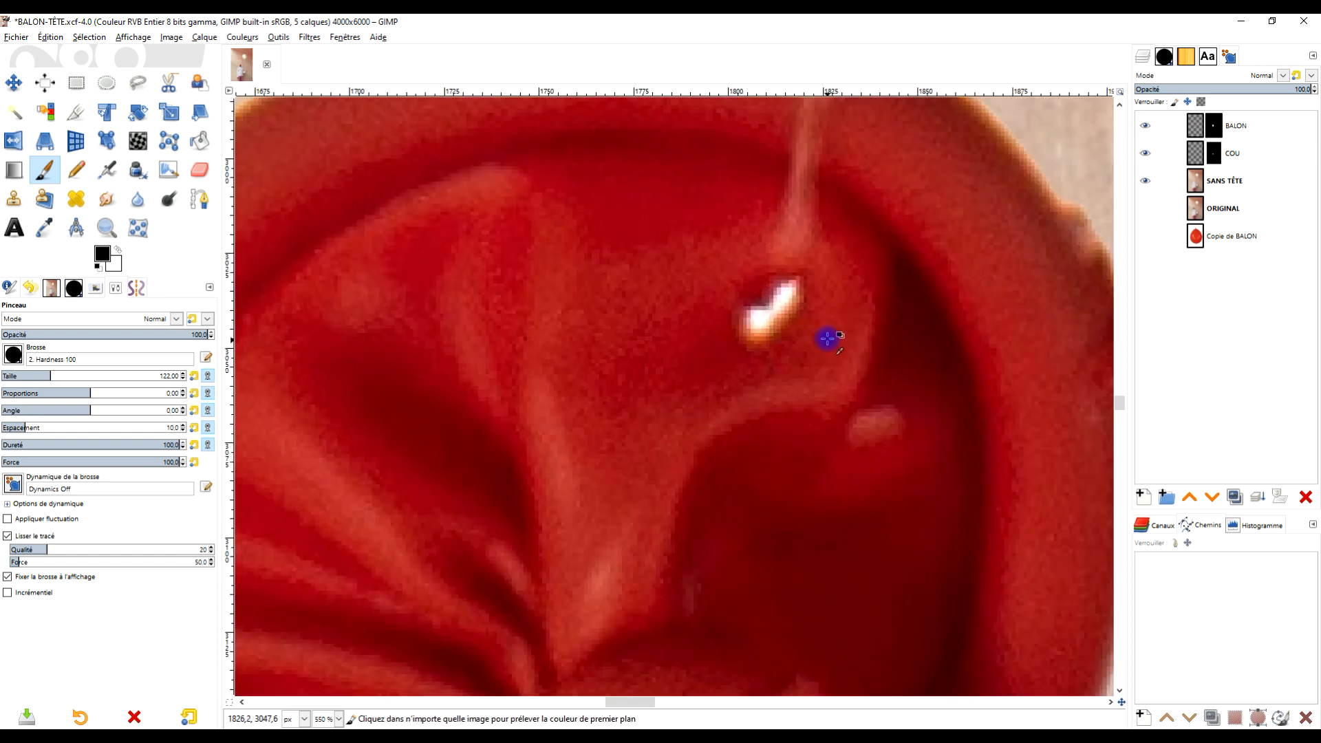
pyautogui.keyDown('ctrl'); pyautogui.scroll(1, 807, 378); pyautogui.keyUp('ctrl')
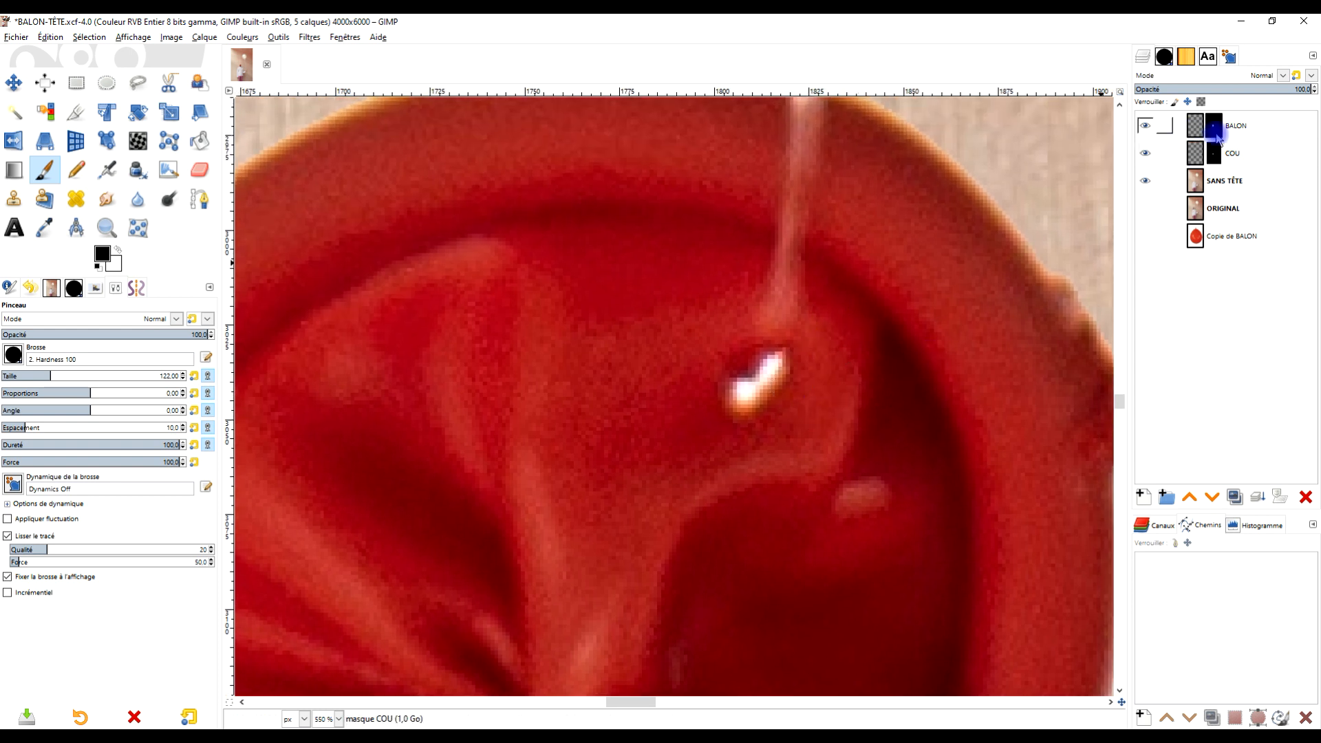
pyautogui.click(1197, 135)
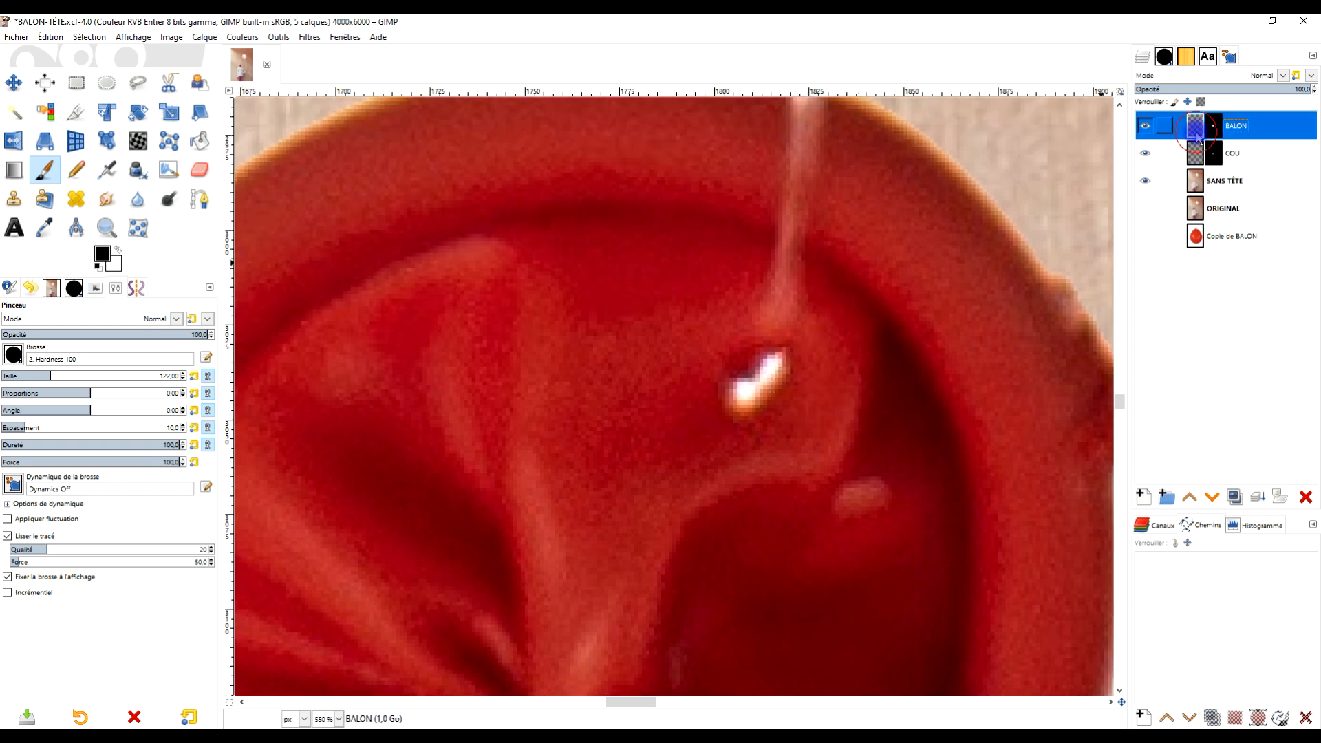
pyautogui.click(14, 204)
pyautogui.moveTo(121, 335); pyautogui.dragTo(244, 335)
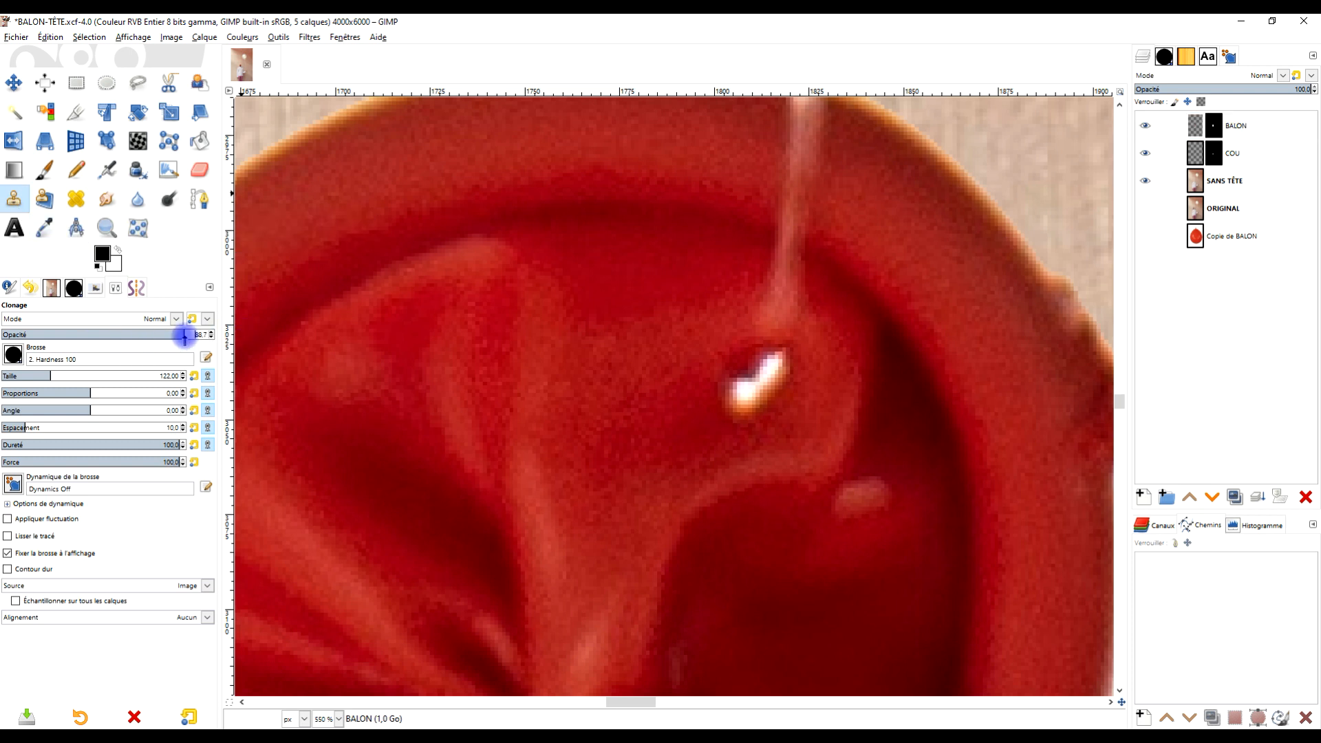
pyautogui.click(14, 354)
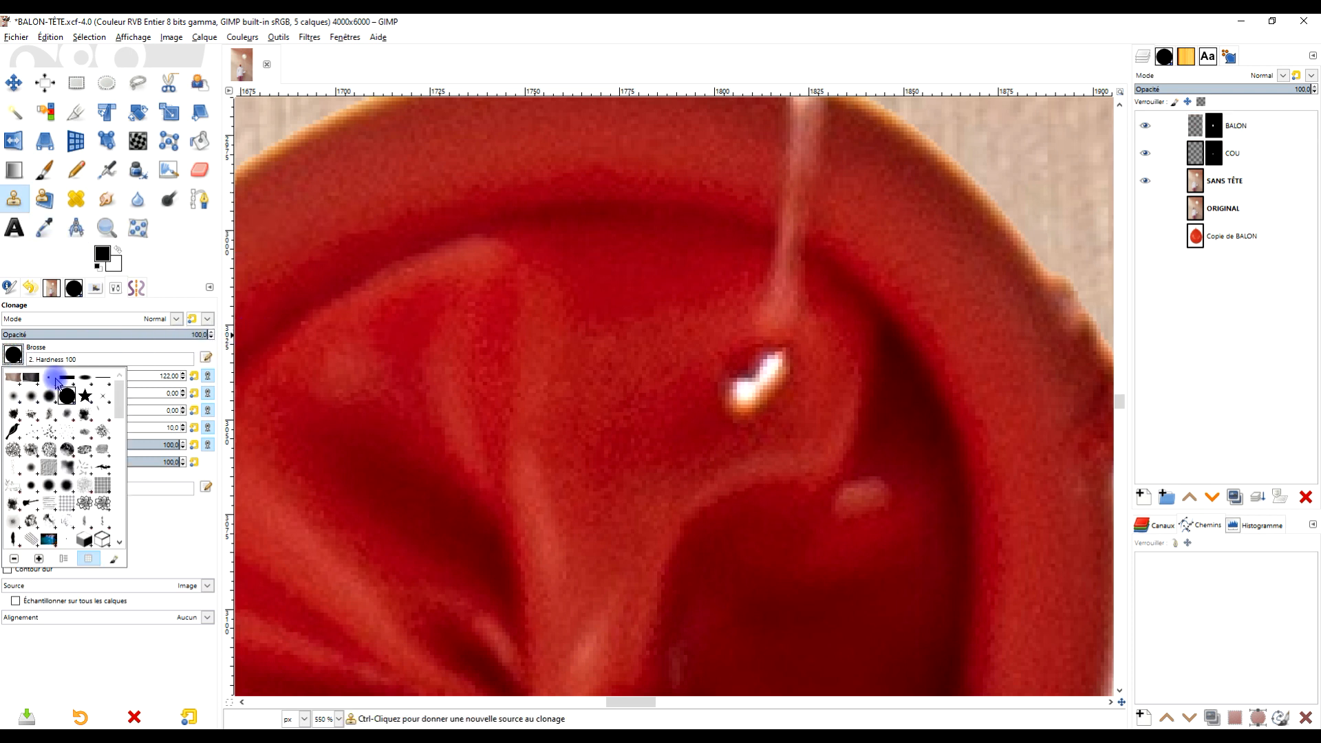
pyautogui.click(27, 397)
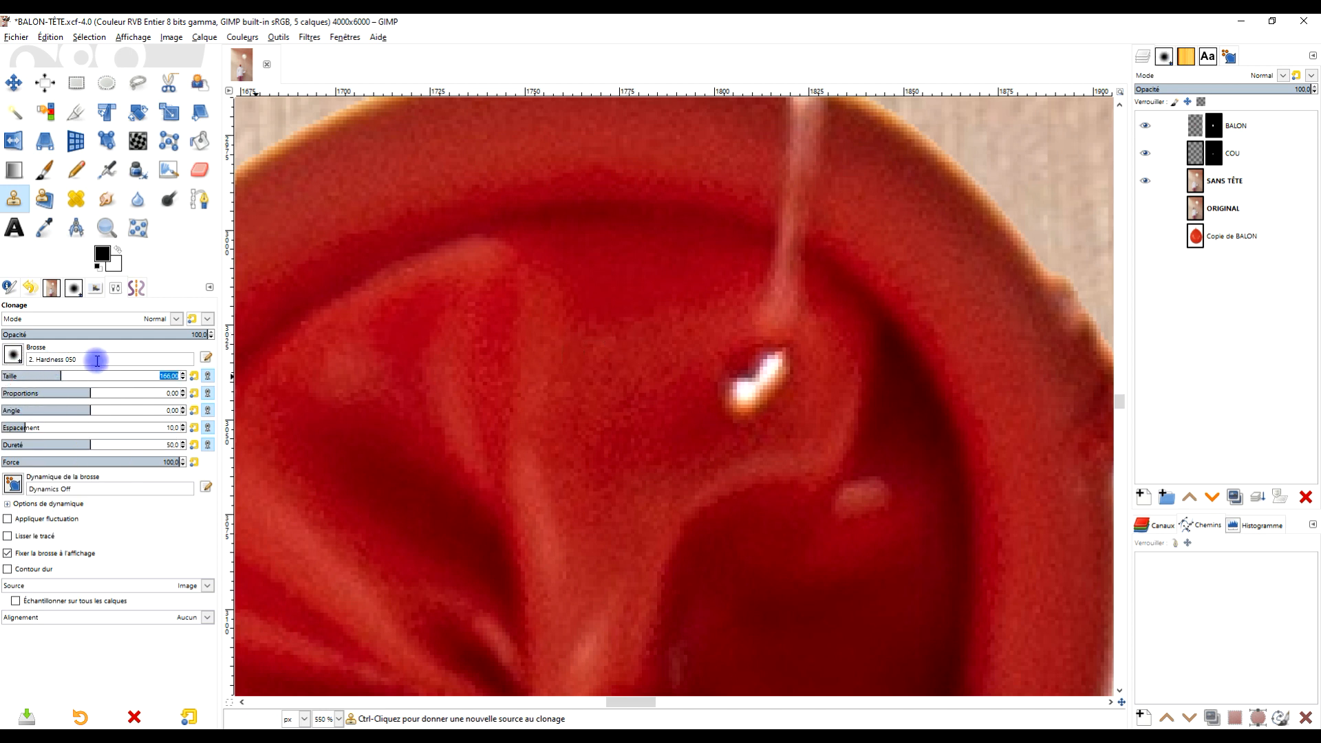
pyautogui.keyDown('ctrl'); pyautogui.click(652, 396); pyautogui.keyUp('ctrl')
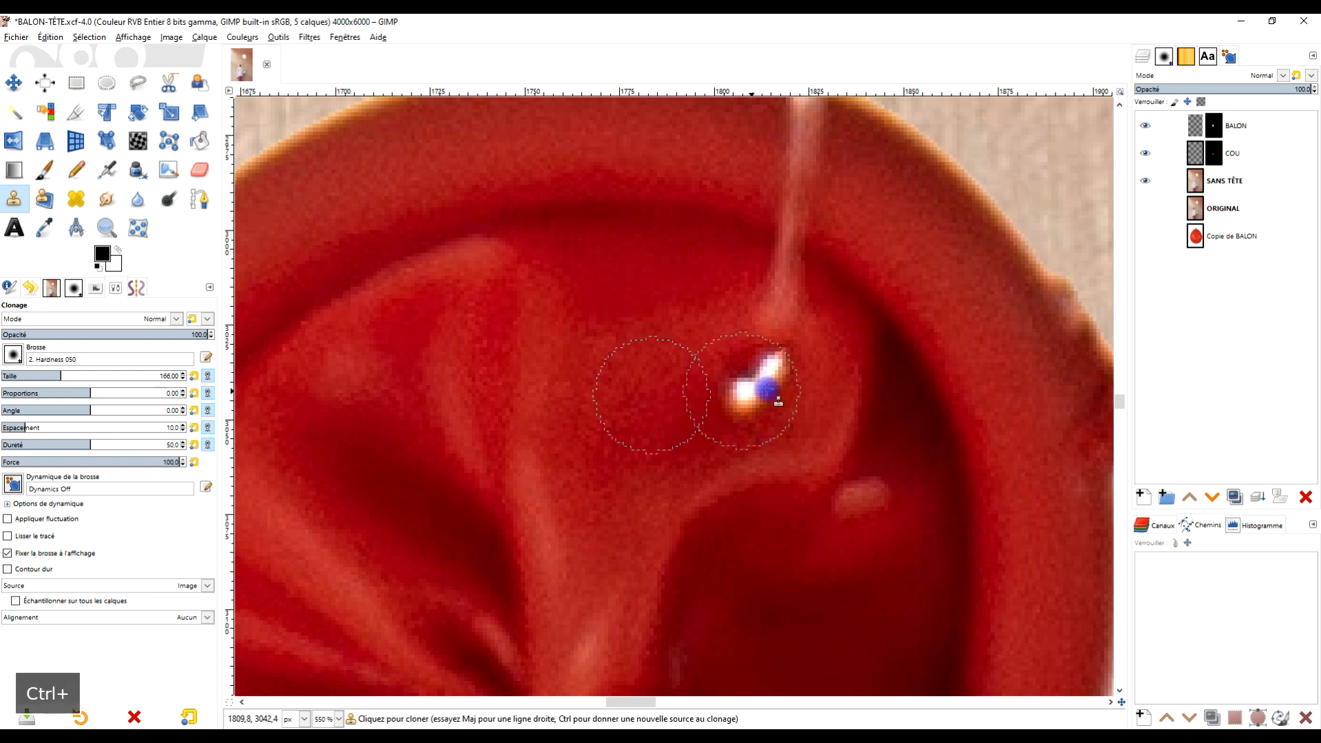
pyautogui.moveTo(755, 397)
pyautogui.mouseDown()
pyautogui.moveTo(773, 376)
pyautogui.moveTo(747, 401)
pyautogui.moveTo(769, 379)
pyautogui.moveTo(749, 401)
pyautogui.mouseUp()
# Step: Clone nearby red over the pale vertical streak crossing the balloon's upper right rim
pyautogui.moveTo(902, 409); pyautogui.dragTo(818, 565)
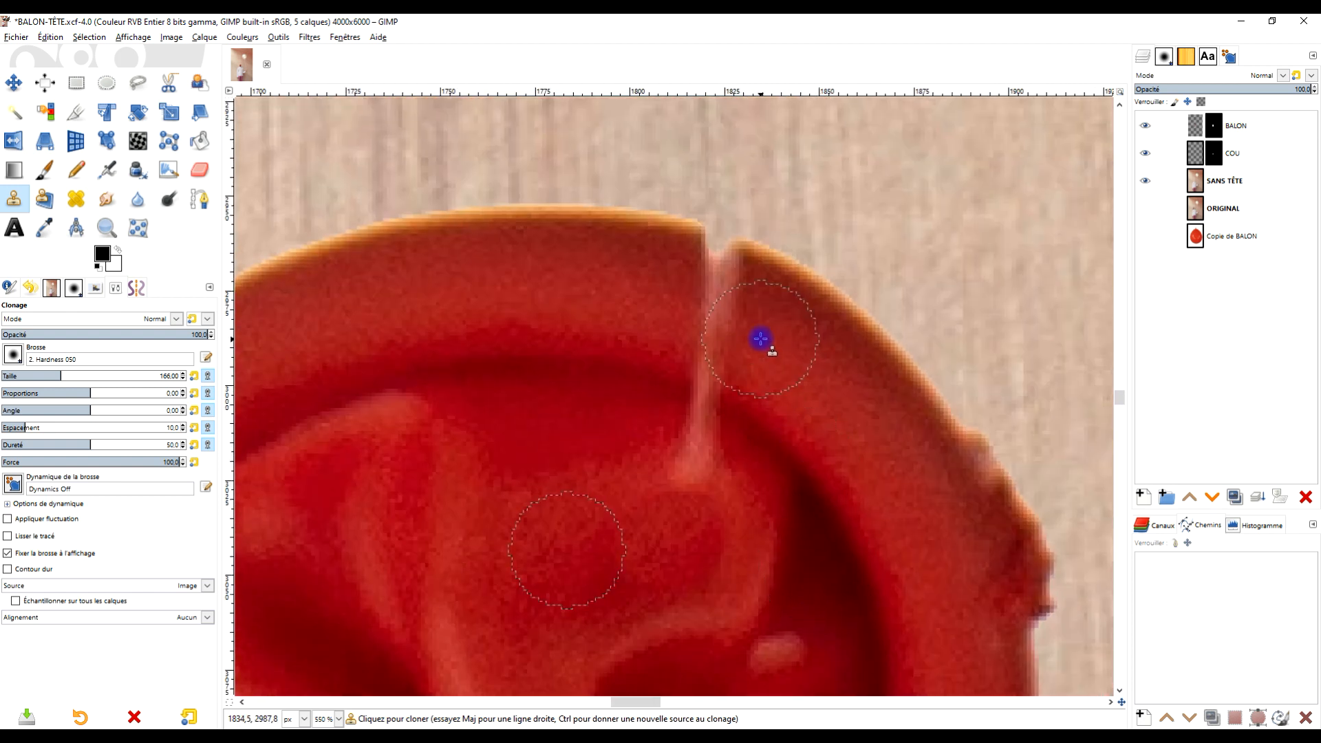
pyautogui.scroll(2, 760, 339)
pyautogui.keyDown('ctrl'); pyautogui.click(589, 383); pyautogui.keyUp('ctrl')
pyautogui.moveTo(688, 421)
pyautogui.mouseDown()
pyautogui.moveTo(719, 433)
pyautogui.moveTo(691, 420)
pyautogui.moveTo(721, 387)
pyautogui.moveTo(675, 357)
pyautogui.mouseUp()
pyautogui.moveTo(710, 459)
pyautogui.mouseDown()
pyautogui.moveTo(684, 497)
pyautogui.moveTo(704, 526)
pyautogui.moveTo(690, 561)
pyautogui.moveTo(708, 579)
pyautogui.moveTo(689, 579)
pyautogui.moveTo(690, 622)
pyautogui.mouseUp()
pyautogui.scroll(-5, 771, 320)
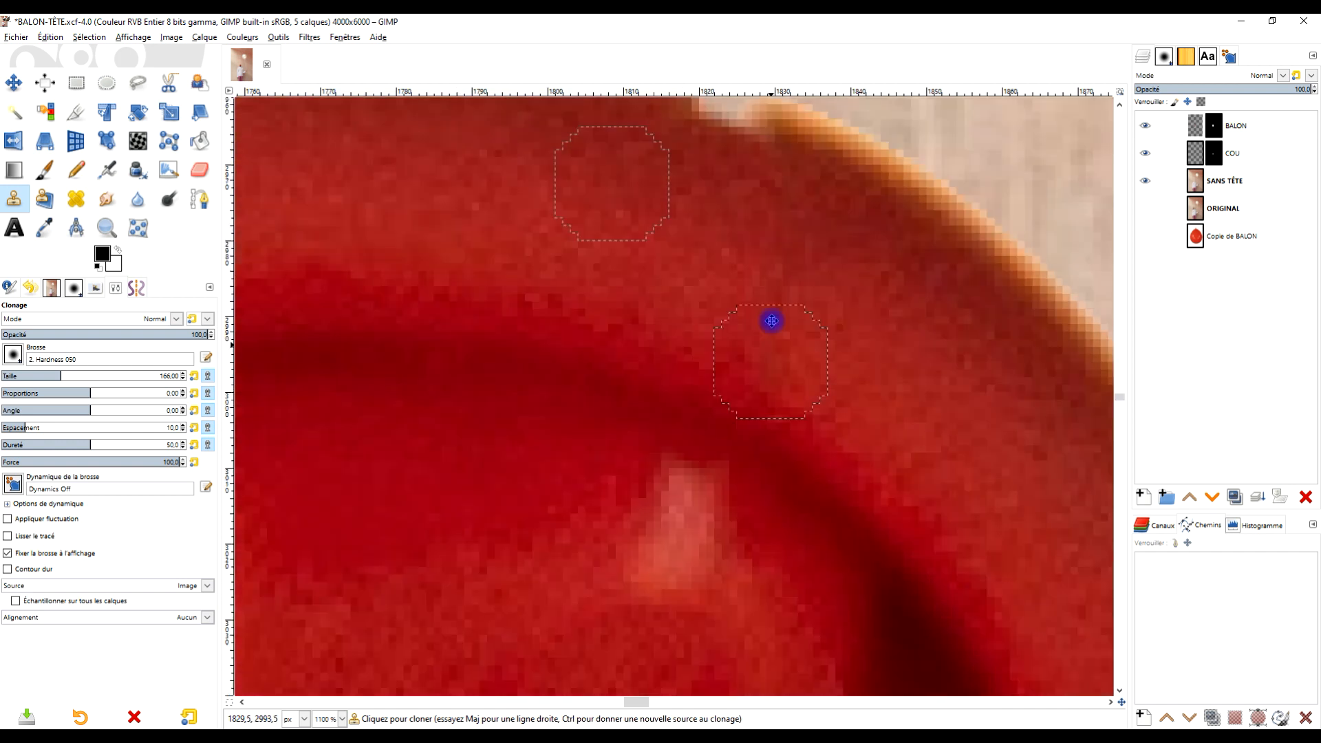
# Step: Clone red from beside the streak over its pale remnant under the dark fold, resampling the source for each area
pyautogui.moveTo(771, 320); pyautogui.dragTo(774, 287)
pyautogui.keyDown('ctrl'); pyautogui.click(566, 361); pyautogui.keyUp('ctrl')
pyautogui.moveTo(654, 394)
pyautogui.mouseDown()
pyautogui.moveTo(733, 425)
pyautogui.moveTo(718, 398)
pyautogui.mouseUp()
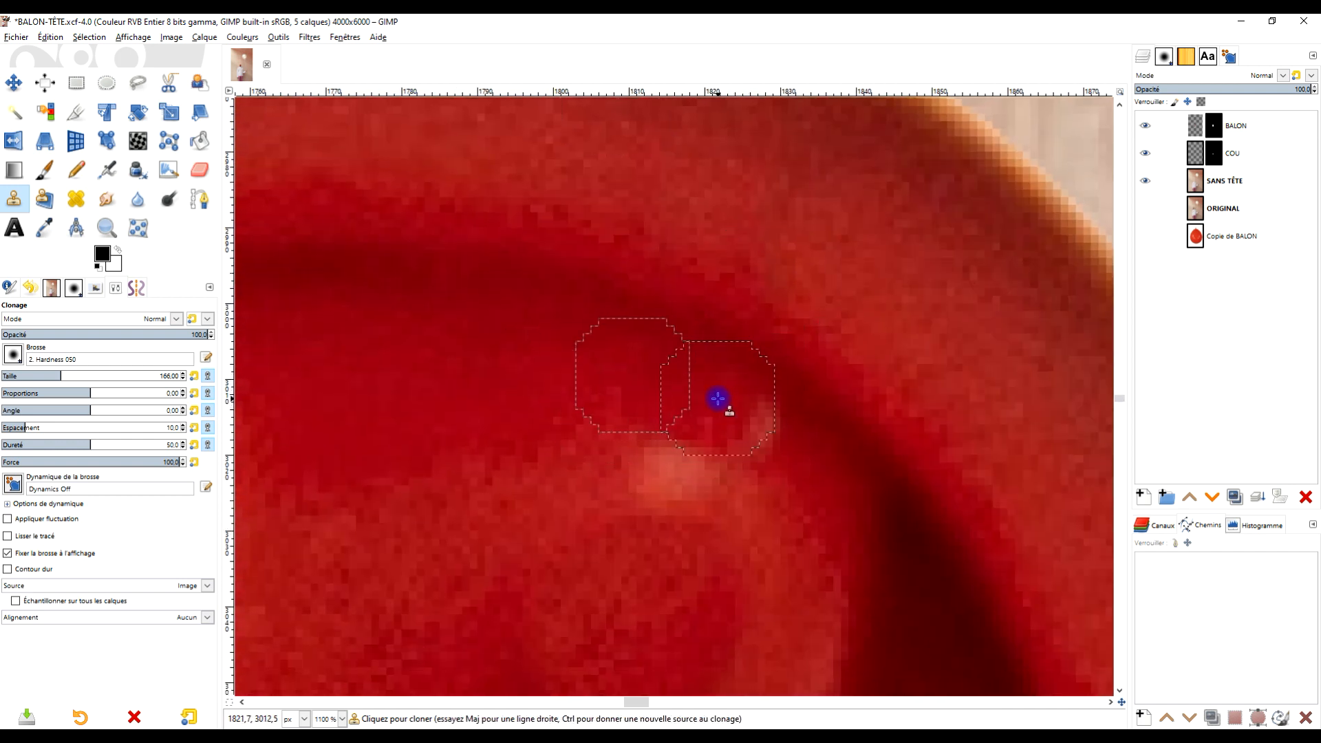
pyautogui.keyDown('ctrl'); pyautogui.click(798, 548); pyautogui.keyUp('ctrl')
pyautogui.hotkey('ctrl', 'z')
pyautogui.keyDown('ctrl'); pyautogui.click(541, 474); pyautogui.keyUp('ctrl')
pyautogui.moveTo(634, 463); pyautogui.dragTo(703, 479)
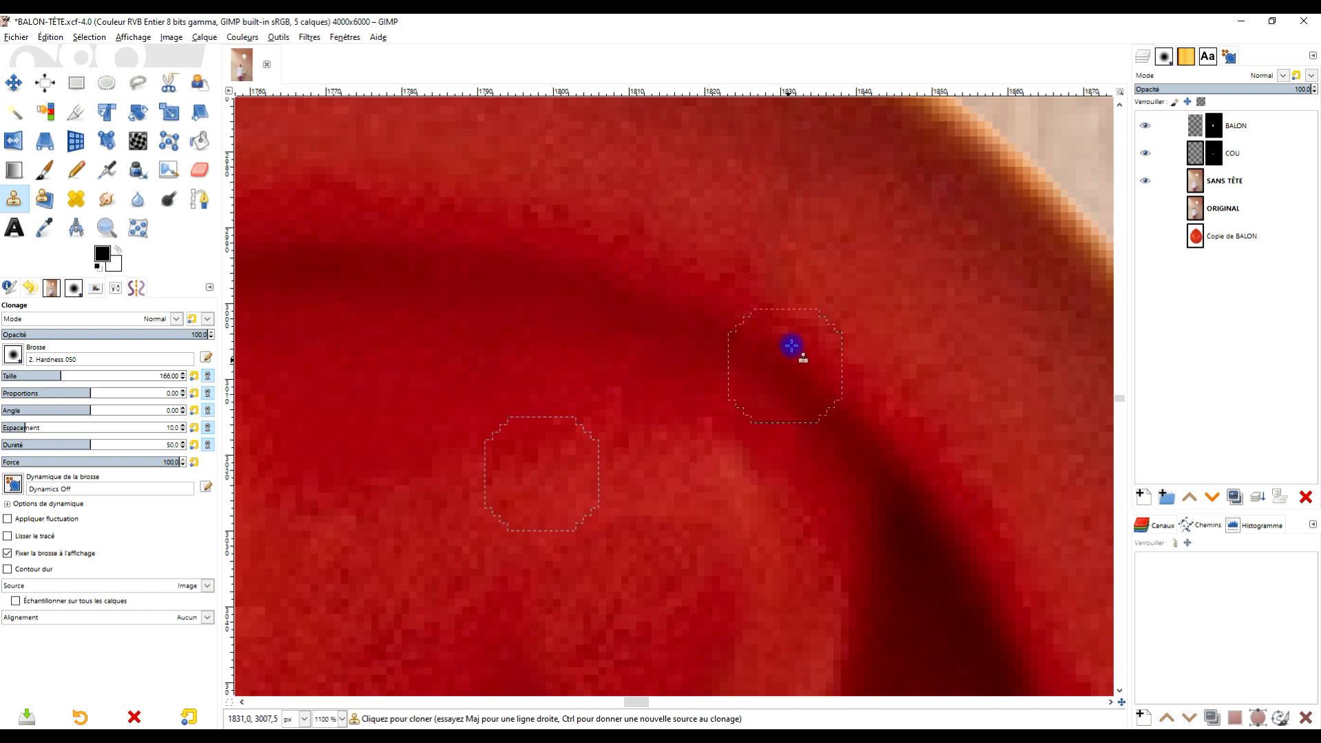
# Step: Fill the notch in the balloon's upper rim by cloning the neighbouring orange edge over it
pyautogui.scroll(-4, 790, 346)
pyautogui.moveTo(834, 336); pyautogui.dragTo(773, 445)
pyautogui.scroll(4, 773, 446)
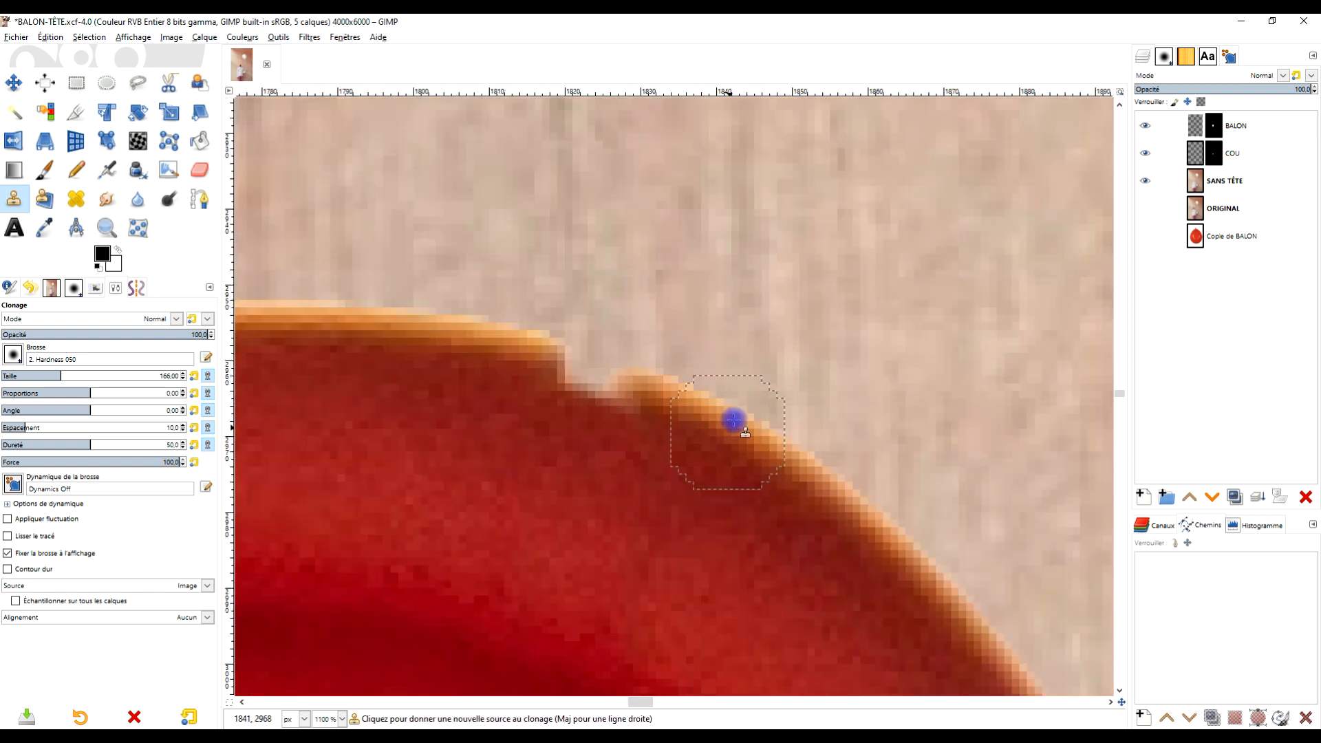
pyautogui.keyDown('ctrl'); pyautogui.click(732, 441); pyautogui.keyUp('ctrl')
pyautogui.moveTo(622, 393); pyautogui.dragTo(578, 377)
# Step: Hide the jagged bump on the balloon's upper right edge by painting the BALON mask black with the Paintbrush
pyautogui.scroll(-3, 778, 450)
pyautogui.moveTo(877, 574)
pyautogui.mouseDown()
pyautogui.moveTo(691, 260)
pyautogui.moveTo(709, 291)
pyautogui.moveTo(716, 254)
pyautogui.moveTo(754, 360)
pyautogui.mouseUp()
pyautogui.scroll(2, 688, 231)
pyautogui.keyDown('ctrl'); pyautogui.click(622, 165); pyautogui.keyUp('ctrl')
pyautogui.scroll(-4, 678, 280)
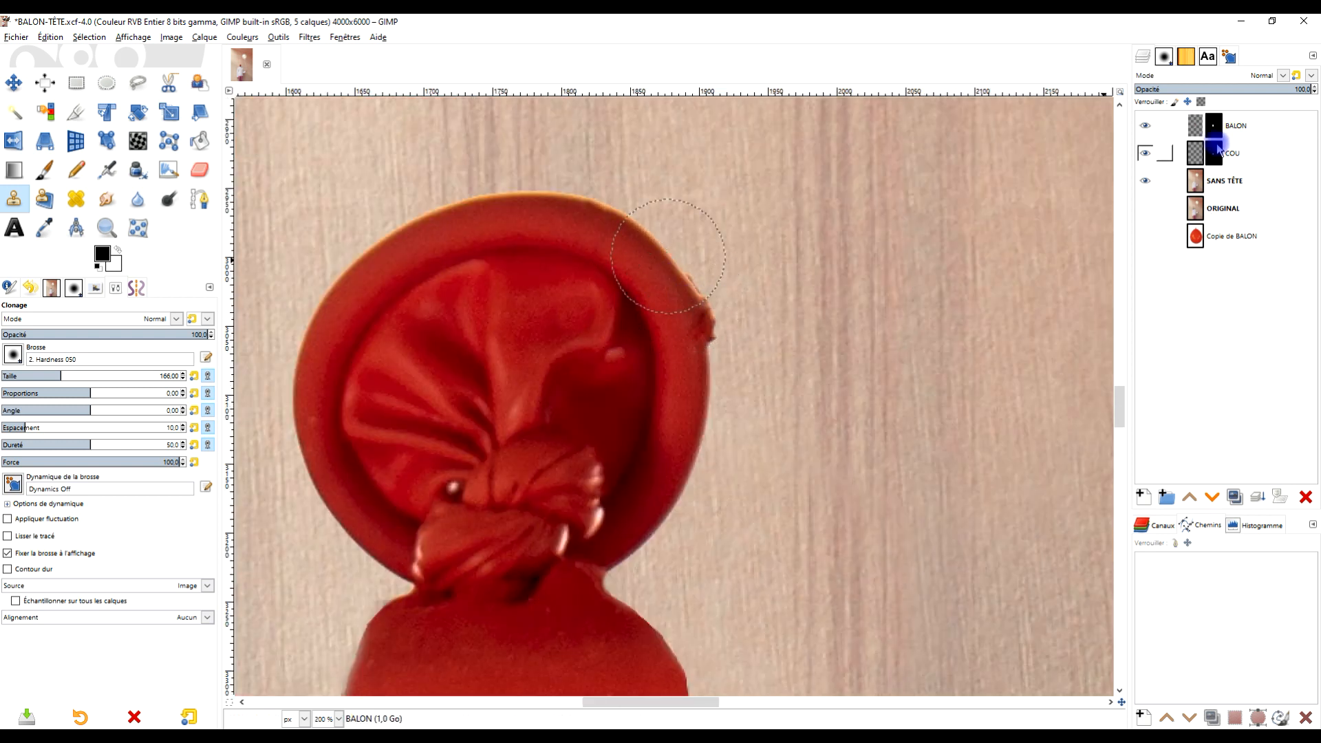
pyautogui.click(1222, 133)
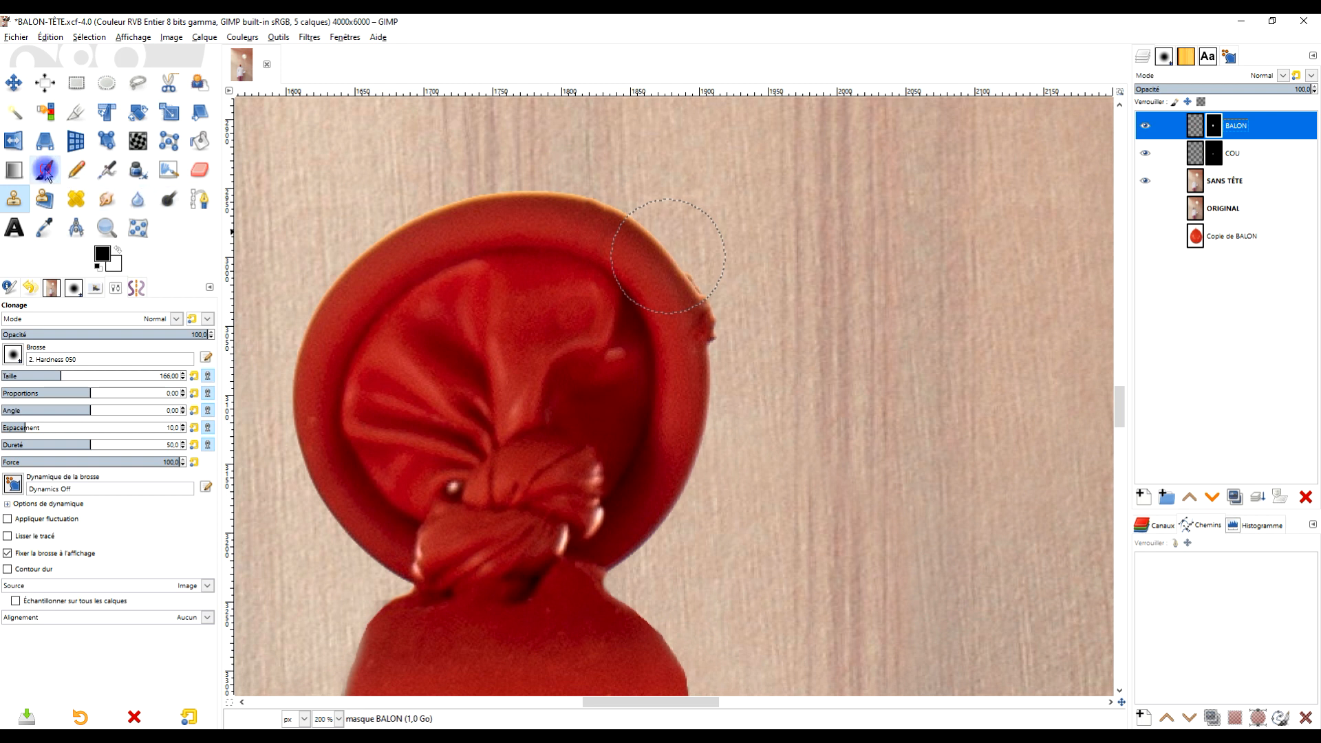
pyautogui.click(45, 170)
pyautogui.scroll(4, 651, 202)
pyautogui.click(695, 282)
pyautogui.moveTo(699, 297)
pyautogui.mouseDown()
pyautogui.moveTo(737, 374)
pyautogui.moveTo(713, 304)
pyautogui.moveTo(749, 390)
pyautogui.moveTo(793, 556)
pyautogui.moveTo(781, 469)
pyautogui.moveTo(777, 572)
pyautogui.moveTo(769, 397)
pyautogui.mouseUp()
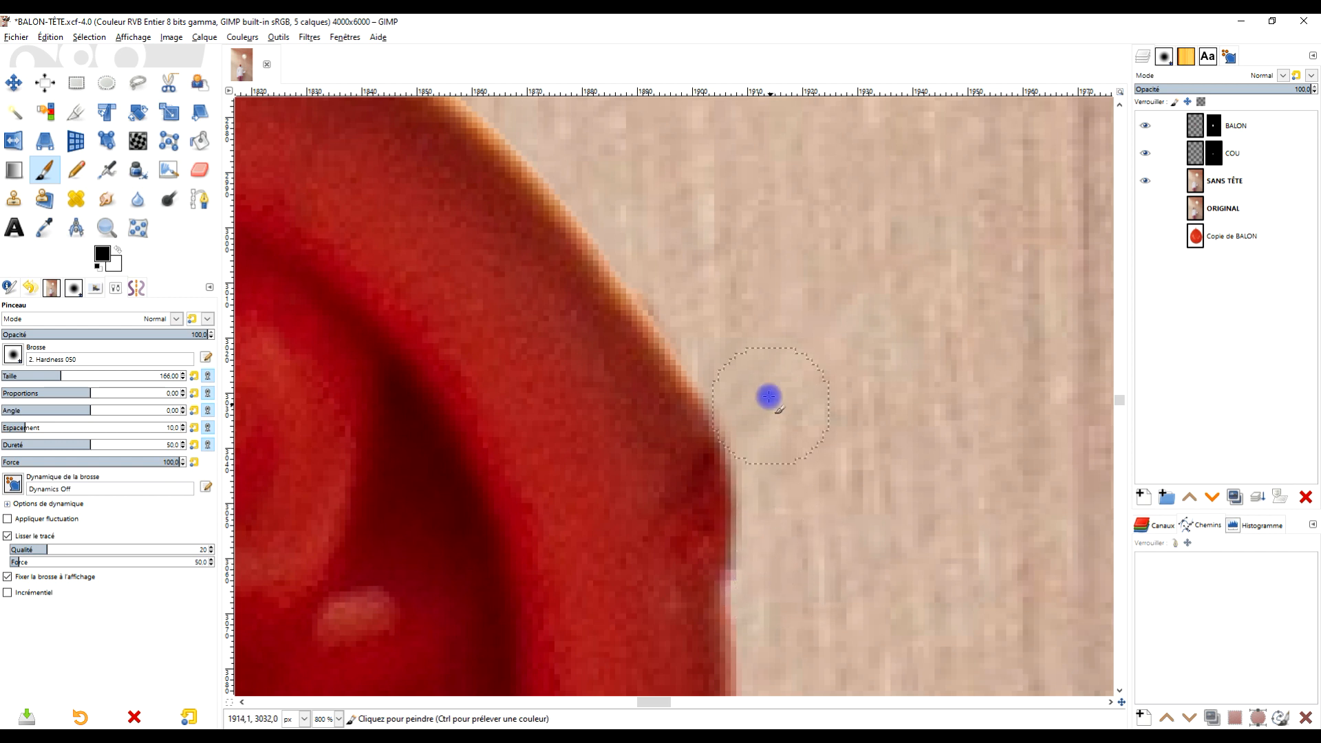
pyautogui.scroll(-6, 814, 525)
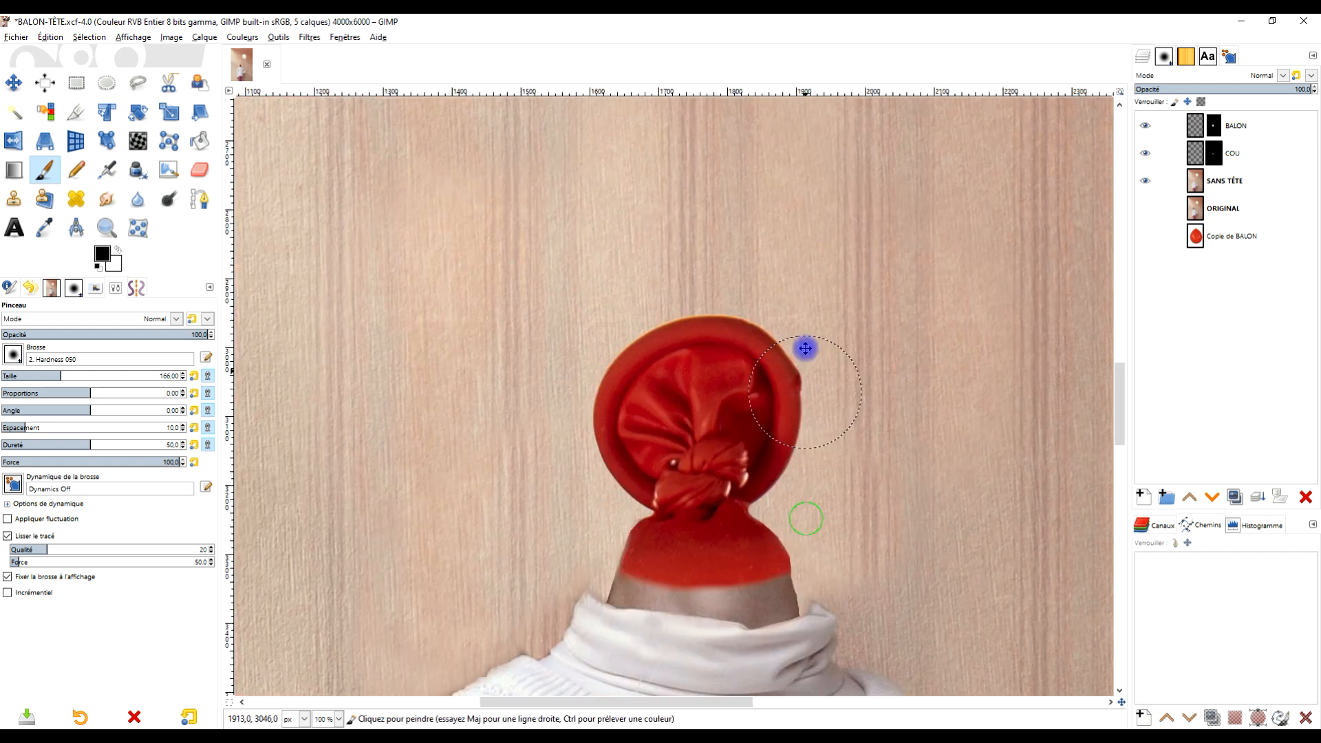
# Step: Smooth the remaining kink on the balloon's right edge with another black stroke on the BALON mask
pyautogui.scroll(3, 730, 479)
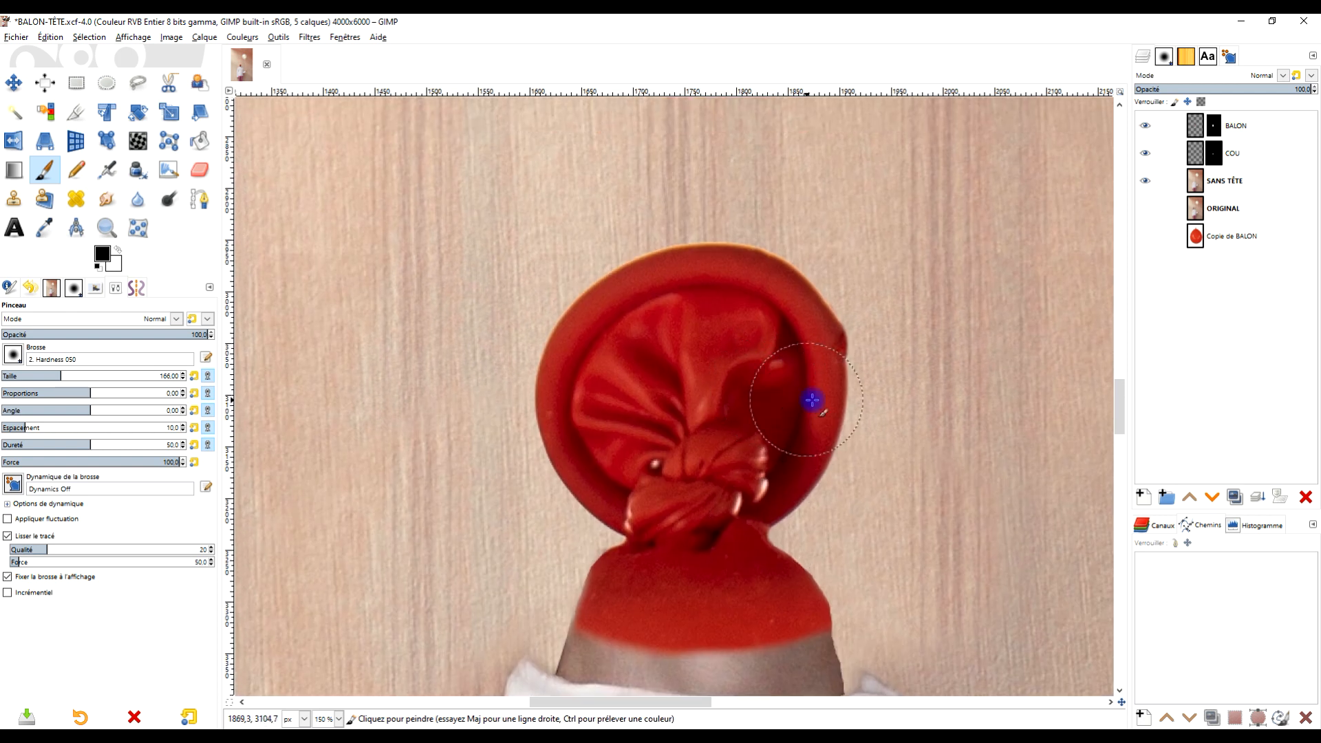
pyautogui.scroll(2, 872, 335)
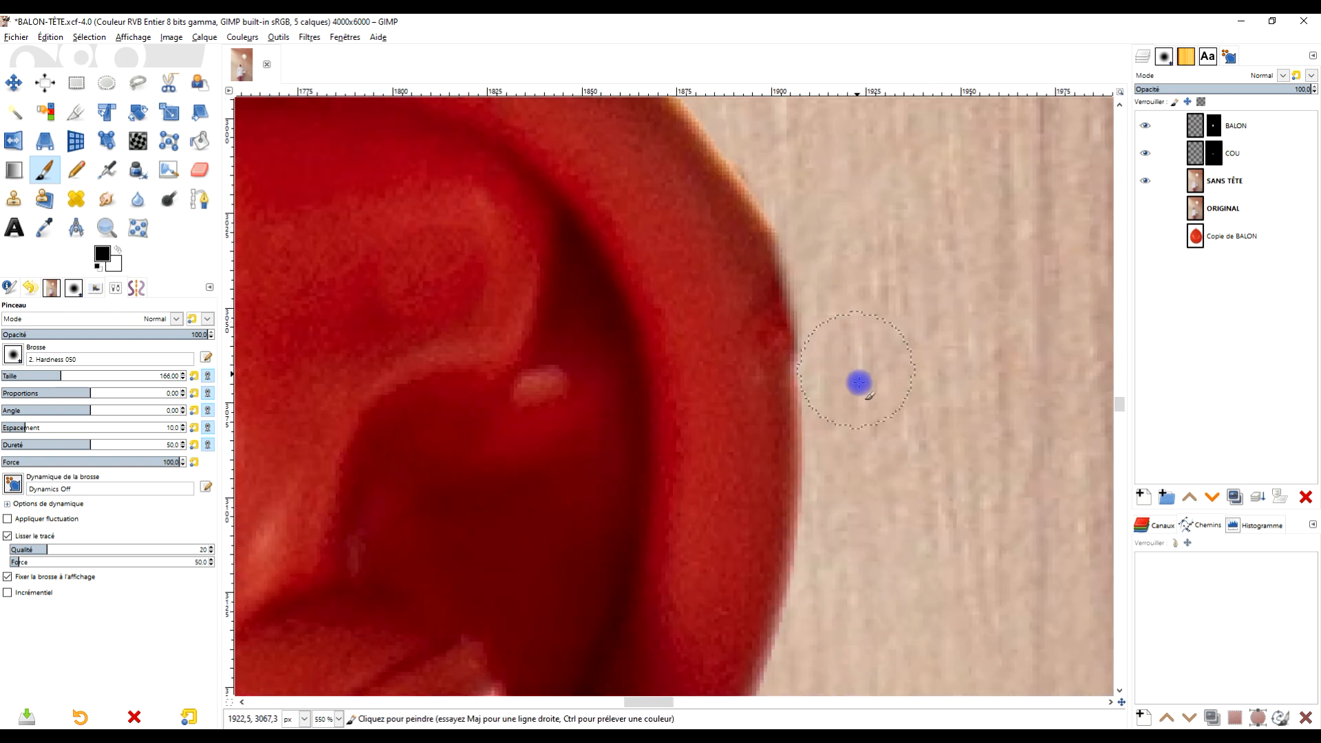
pyautogui.moveTo(813, 189); pyautogui.dragTo(826, 302)
pyautogui.scroll(-5, 853, 385)
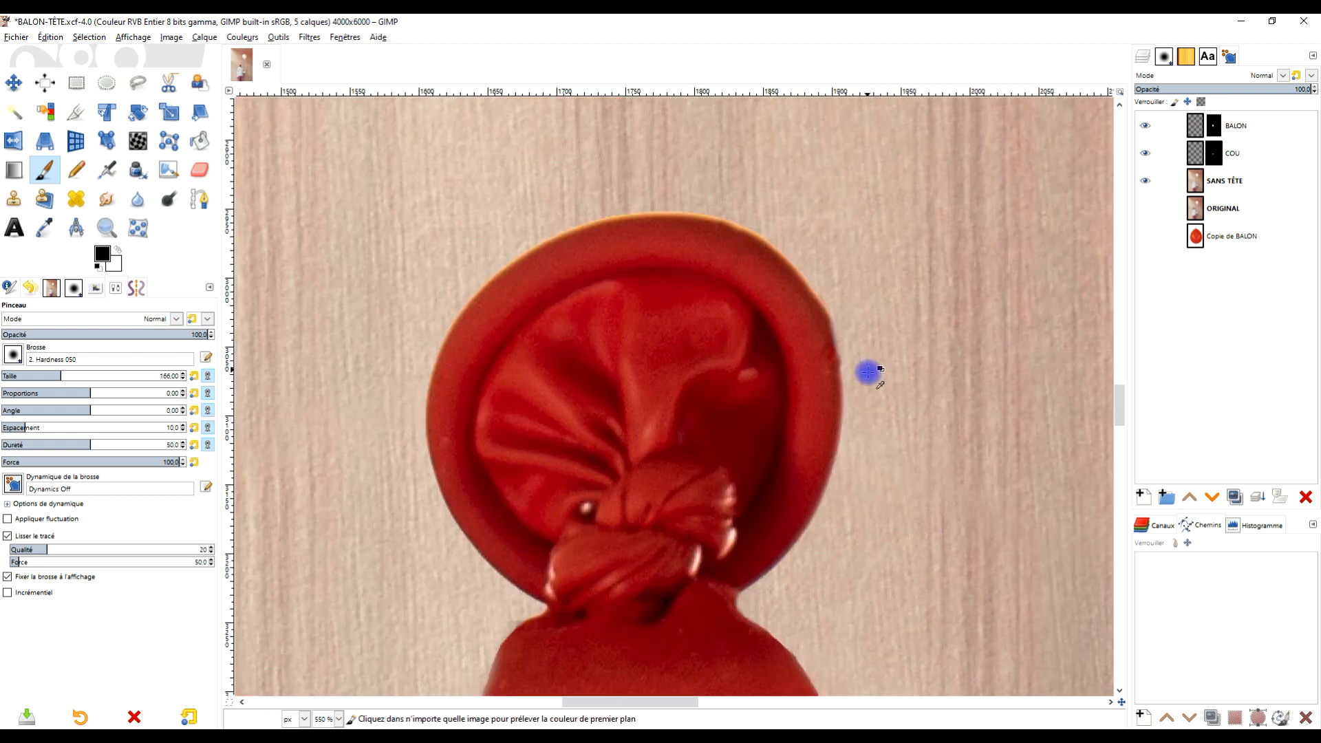
pyautogui.scroll(3, 783, 427)
pyautogui.scroll(-2, 793, 406)
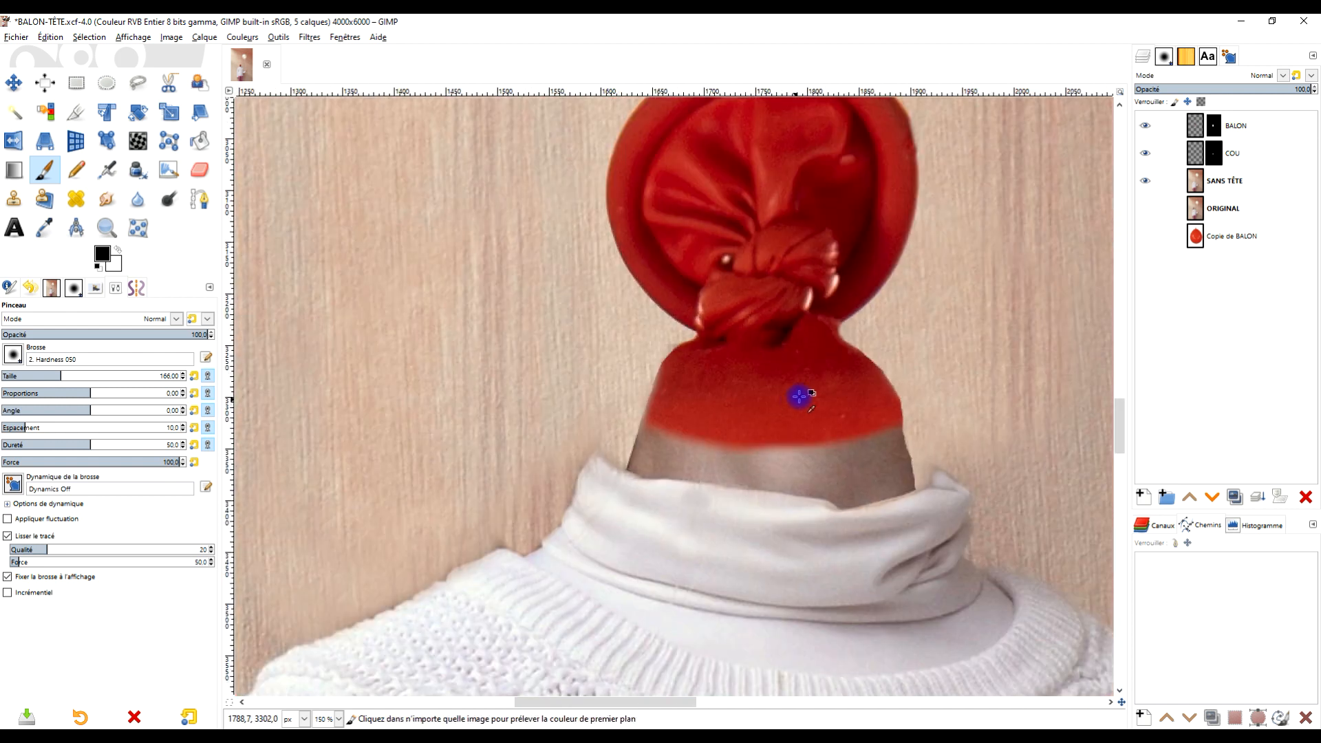
pyautogui.moveTo(799, 395); pyautogui.dragTo(725, 530)
# Step: Duplicate the retouched BALON layer, hide the copy and move it to the end of the layer stack
pyautogui.click(1203, 130)
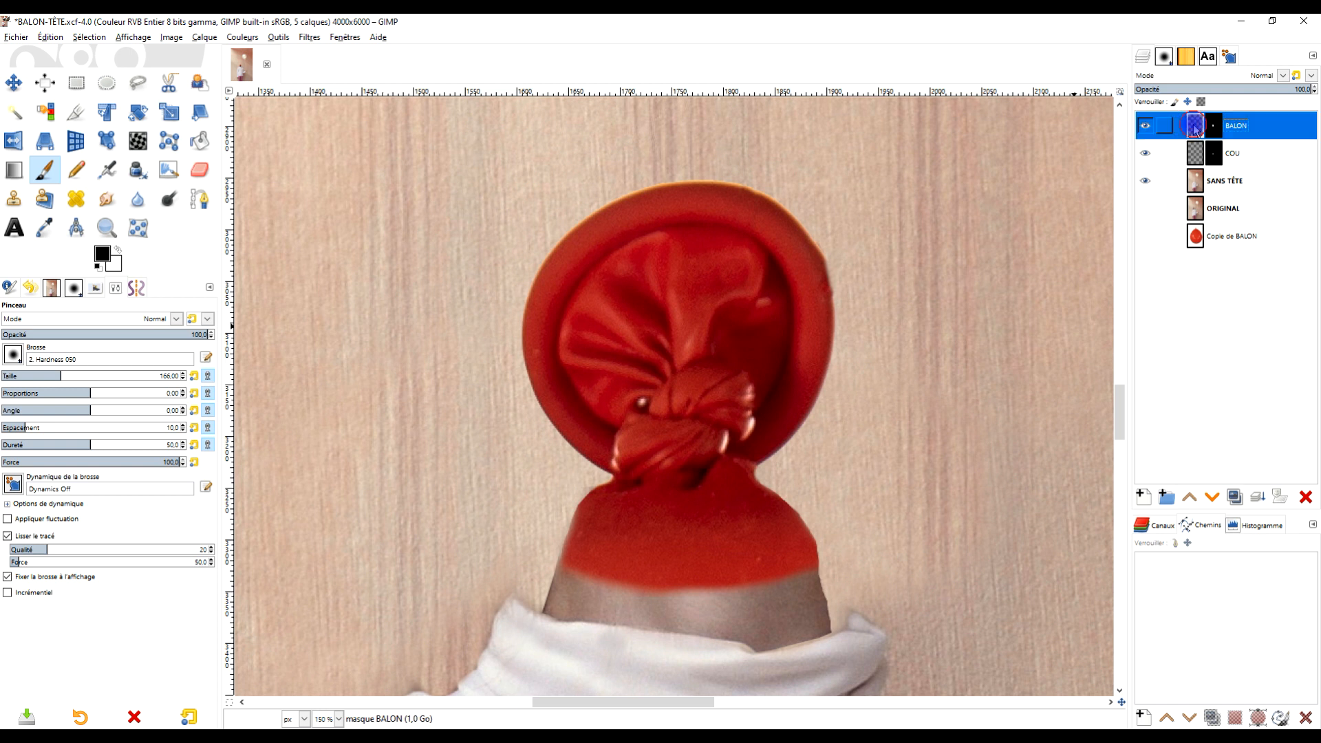
pyautogui.click(1232, 498)
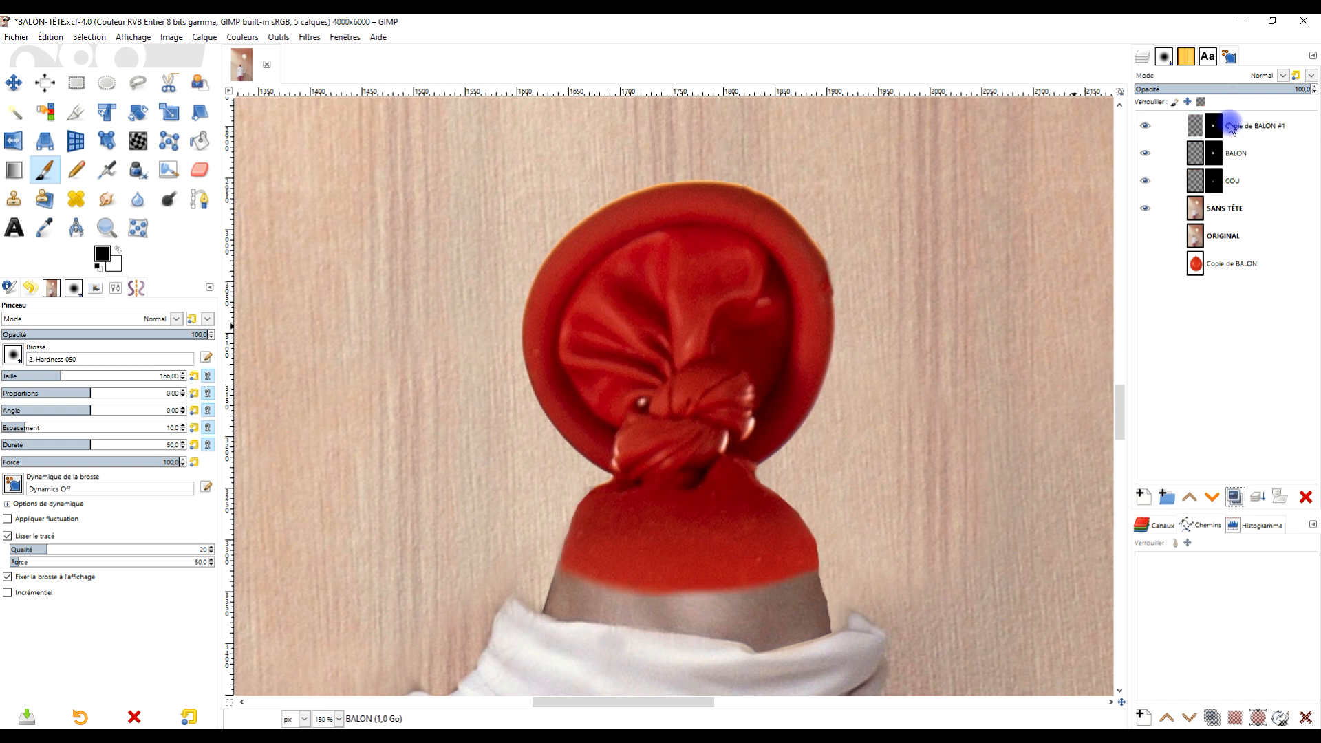
pyautogui.click(1146, 126)
pyautogui.moveTo(1193, 129); pyautogui.dragTo(1208, 287)
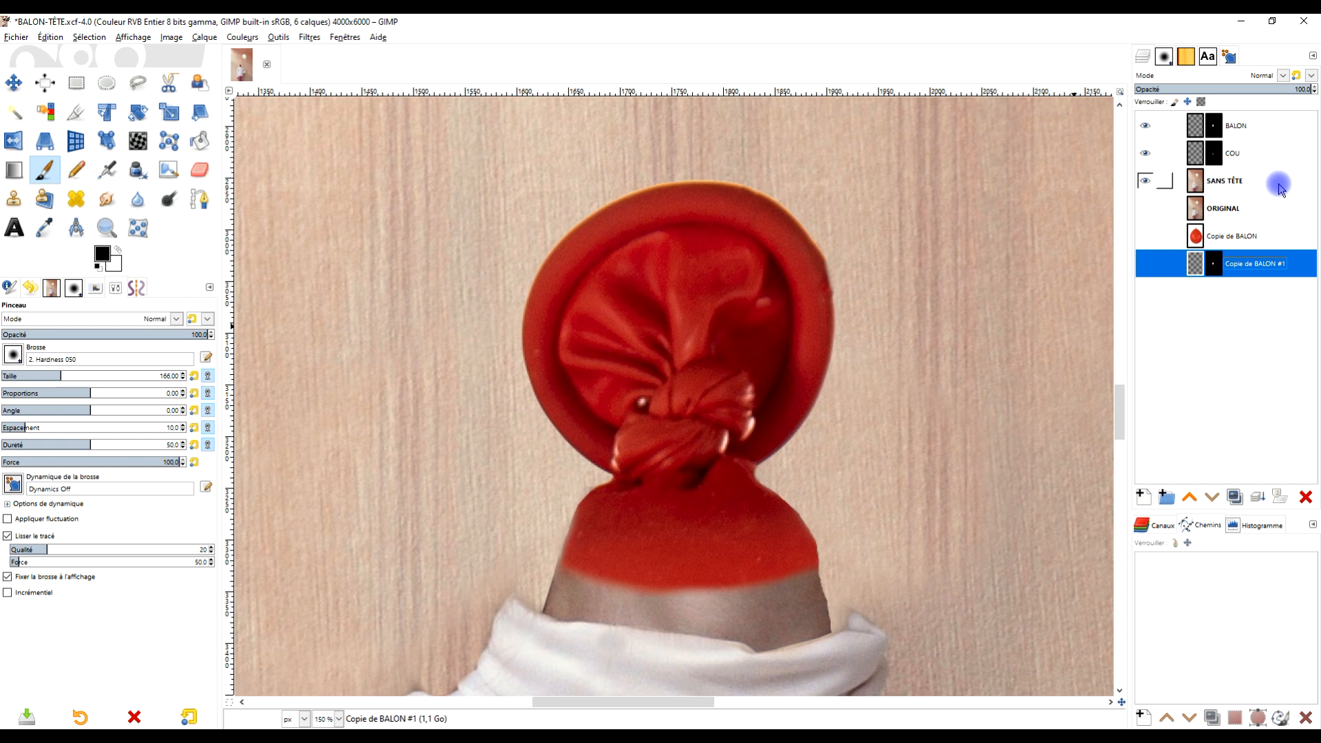
# Step: Desaturate the BALON layer's image content using the Luminosité (TSL) mode
pyautogui.click(1196, 127)
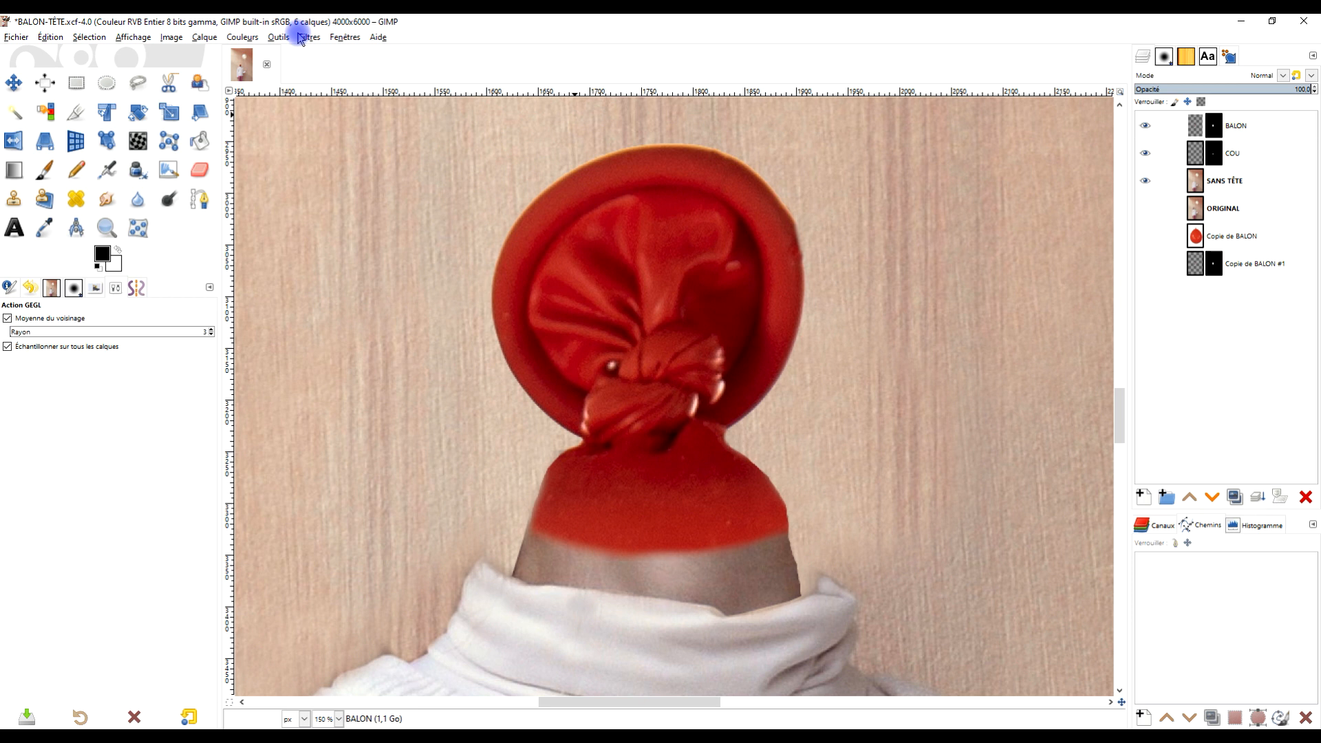
pyautogui.click(241, 35)
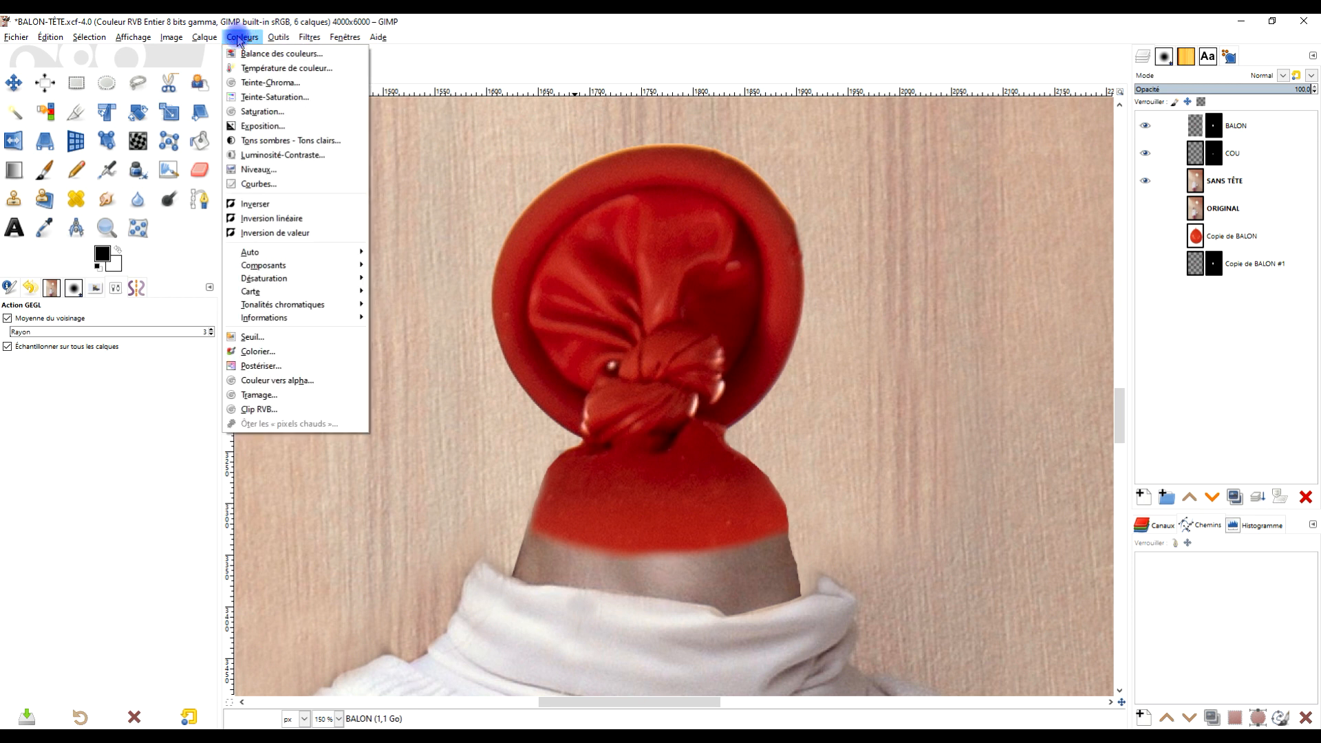
pyautogui.moveTo(303, 277)
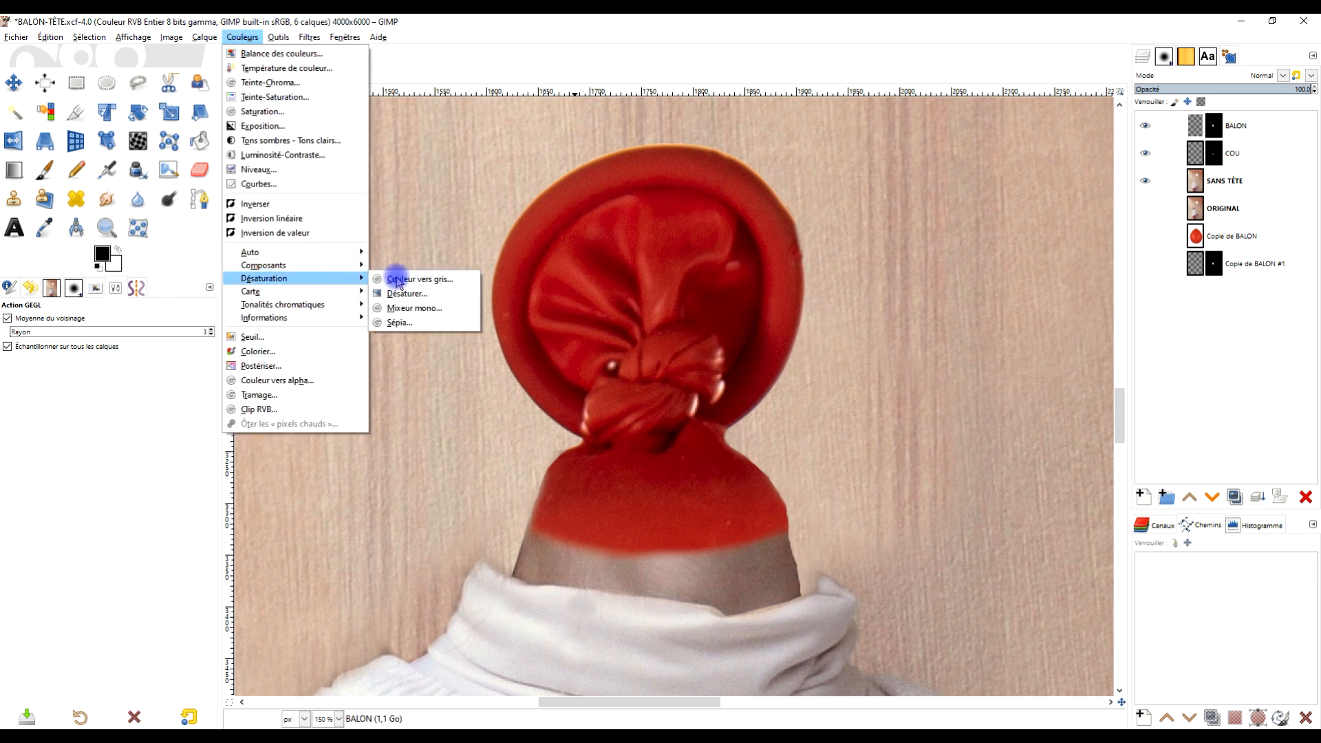
pyautogui.click(448, 295)
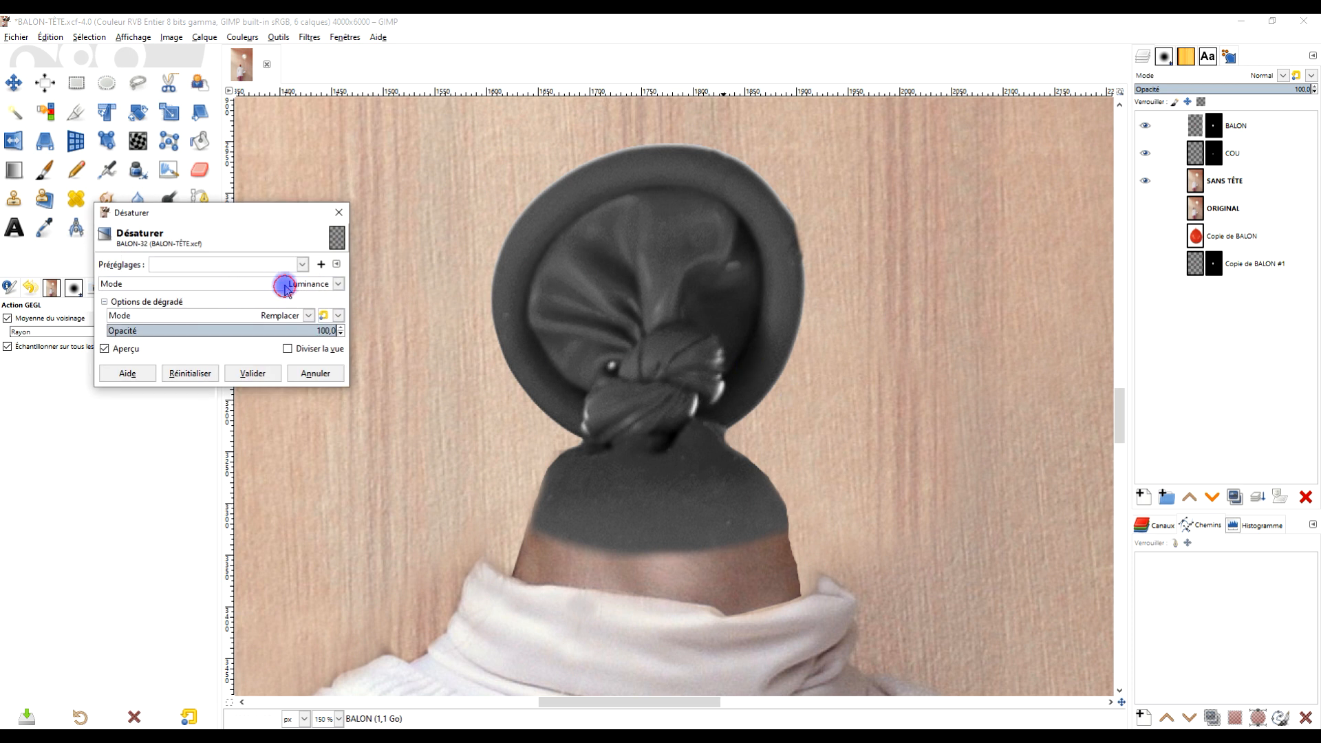
pyautogui.click(285, 284)
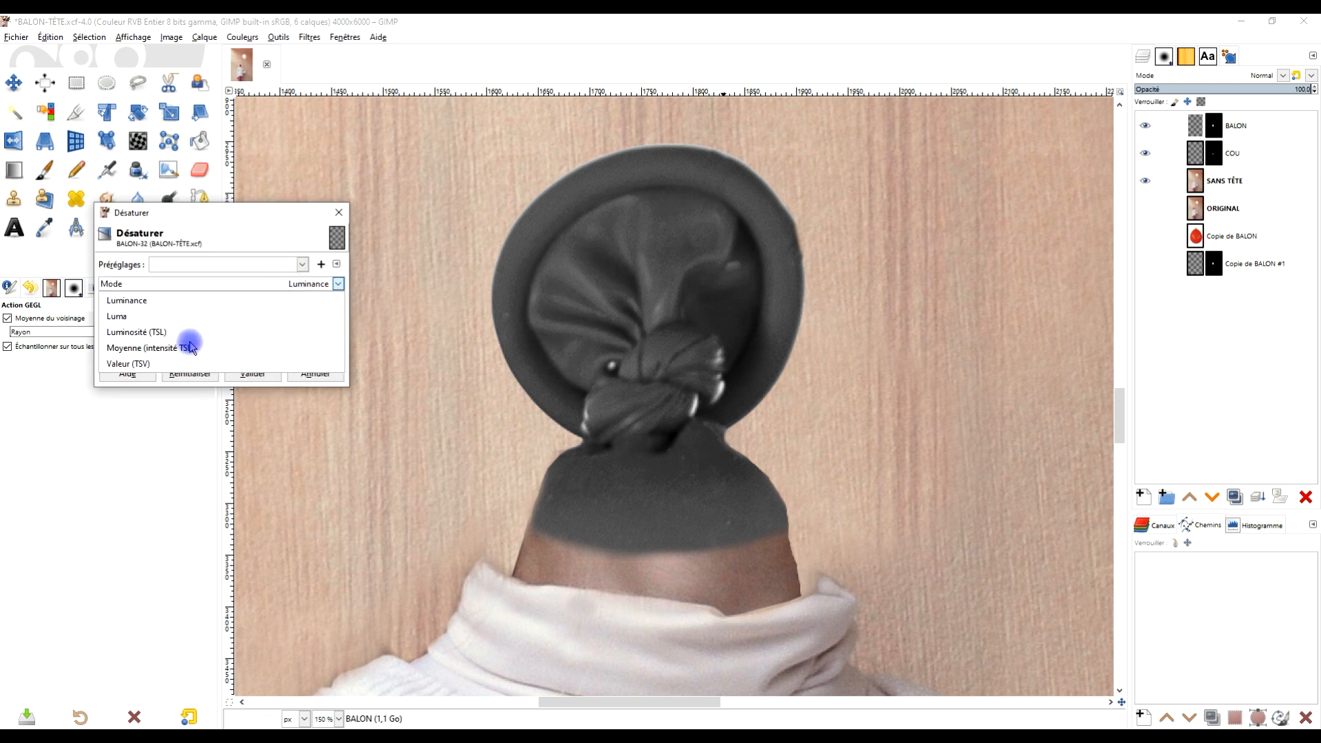
pyautogui.click(225, 334)
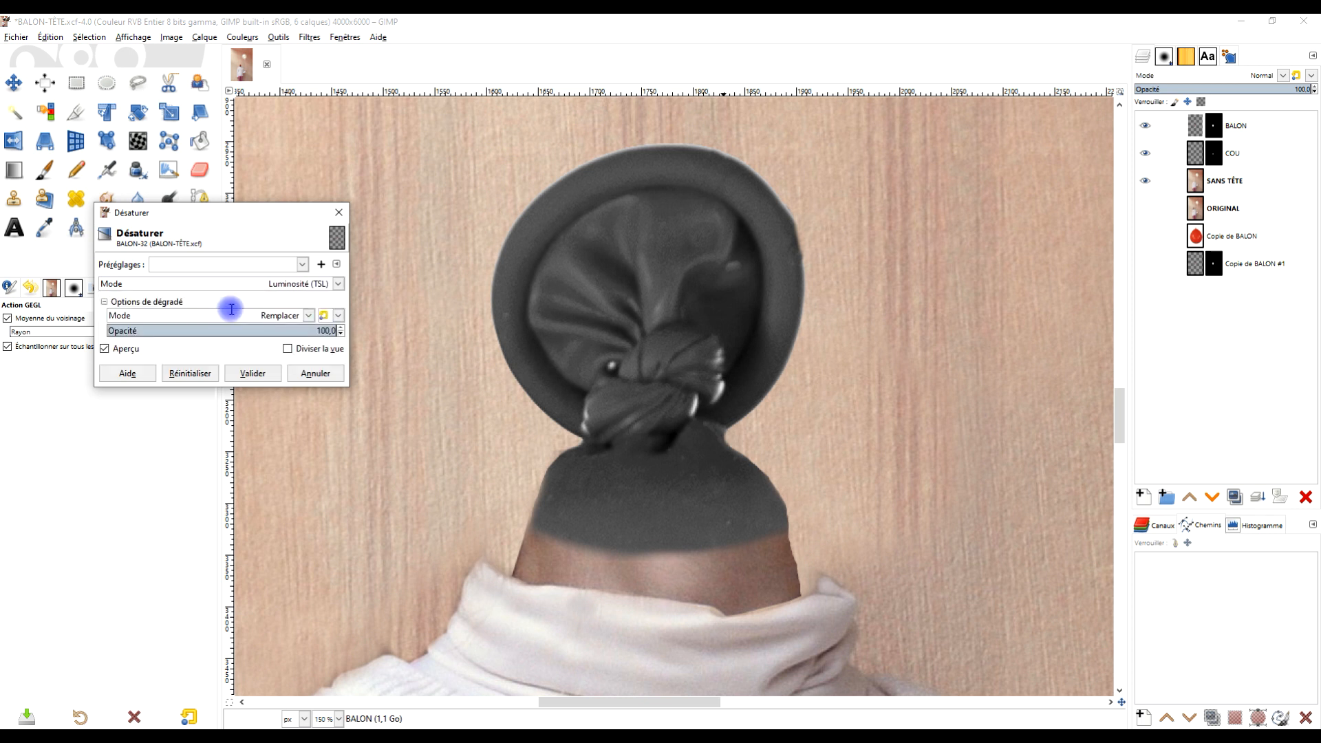
pyautogui.click(253, 373)
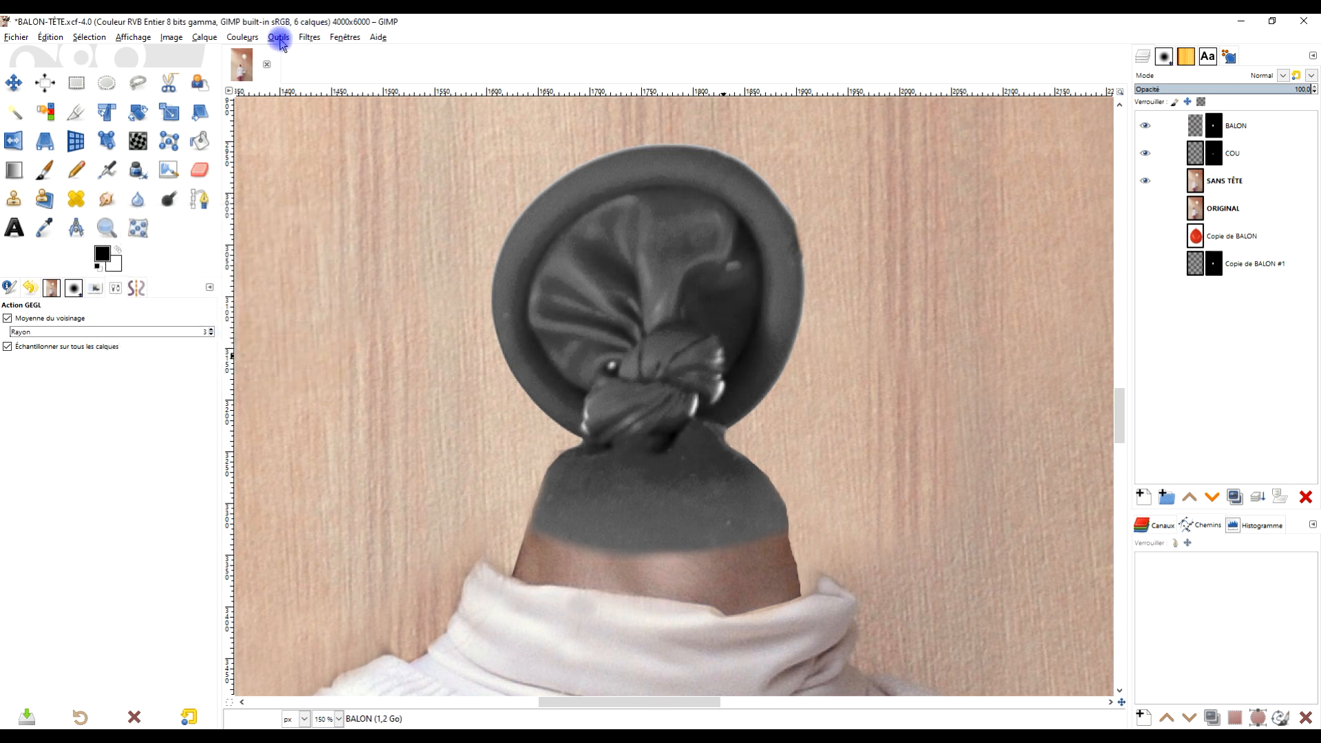
# Step: Colorize the BALON layer with the skin tone a58c87 sampled from the girl's neck below the balloon
pyautogui.click(241, 37)
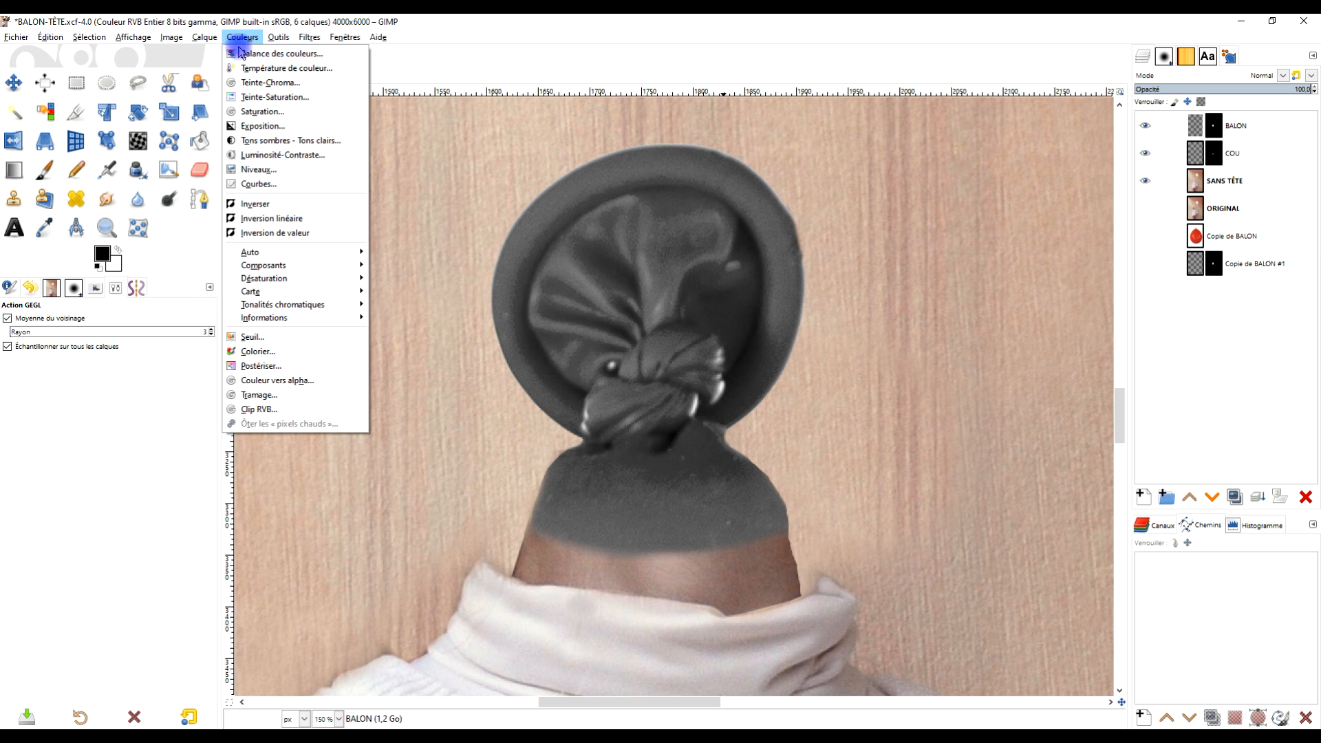
pyautogui.click(303, 350)
pyautogui.click(259, 332)
pyautogui.click(694, 181)
pyautogui.click(593, 566)
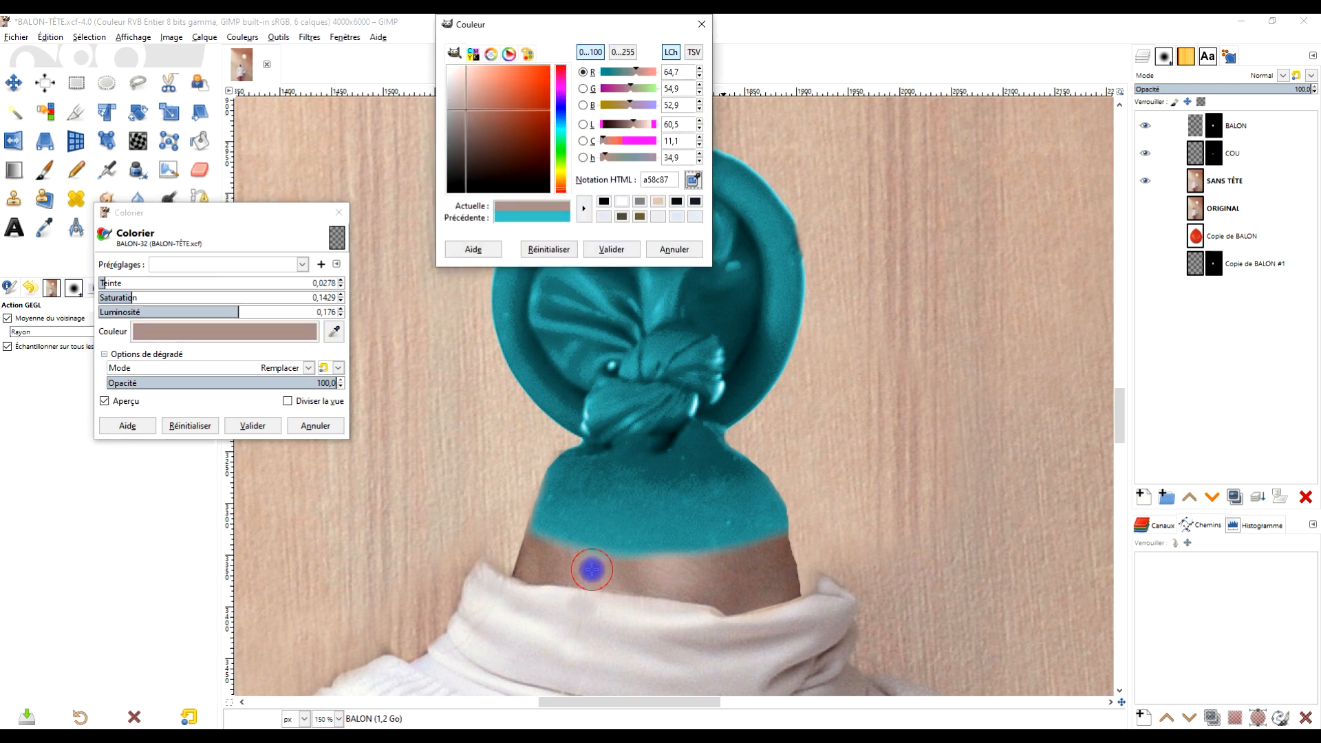
pyautogui.click(622, 249)
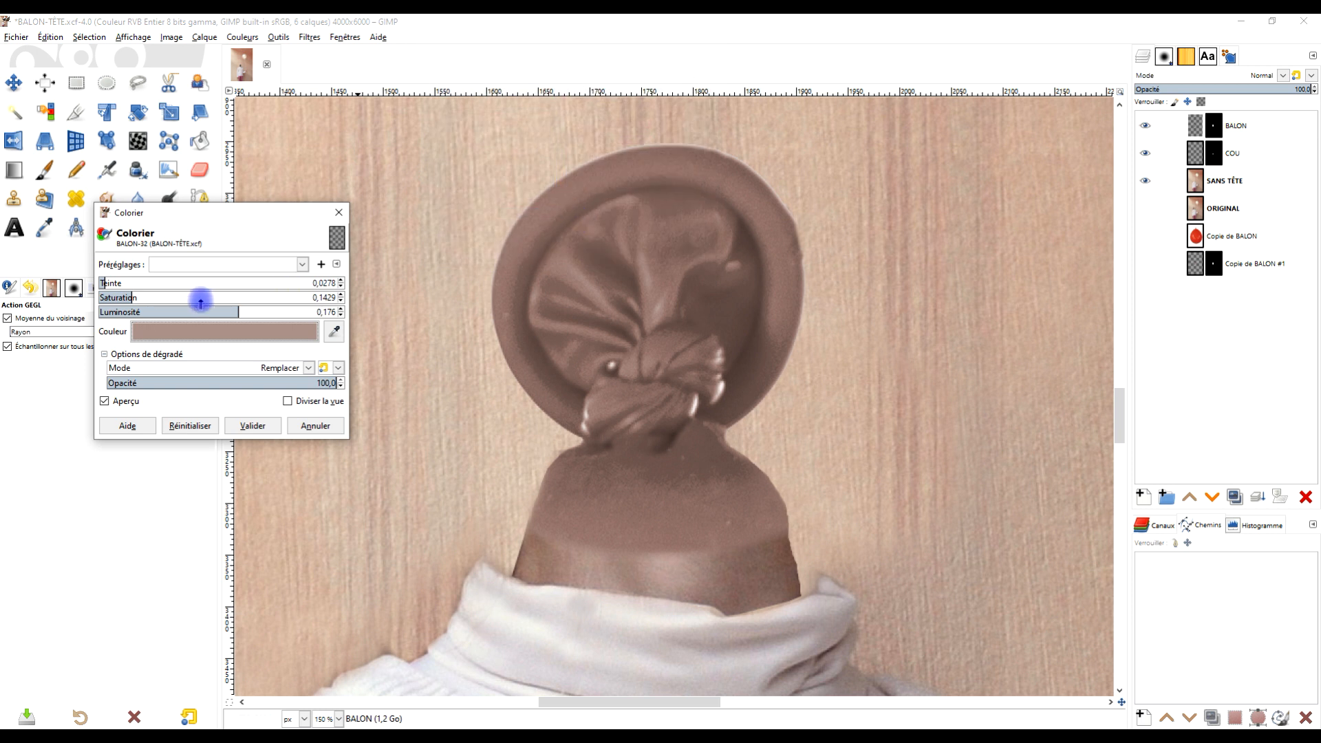
# Step: Fine-tune the colorization to hue 0.0202, saturation 0.1445 and lightness 0.150, and apply it
pyautogui.moveTo(130, 297); pyautogui.dragTo(124, 297)
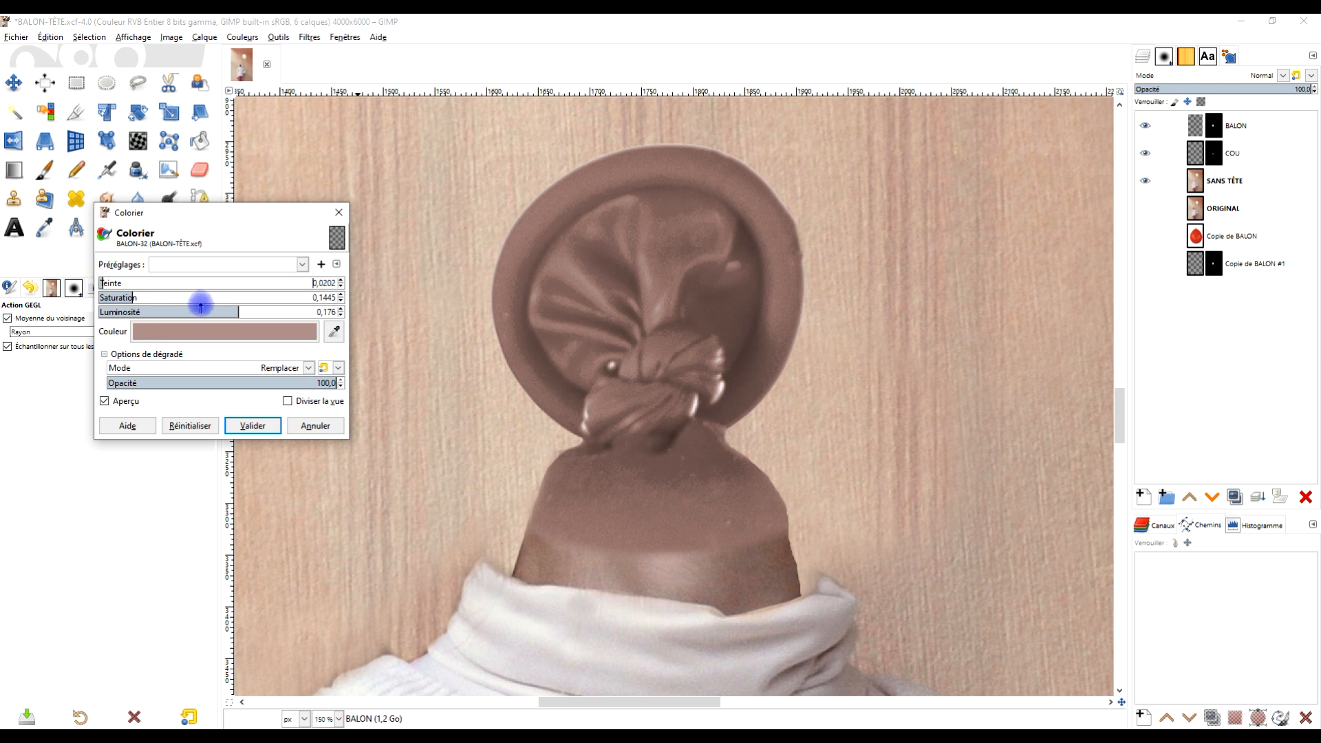
pyautogui.moveTo(231, 310); pyautogui.dragTo(223, 311)
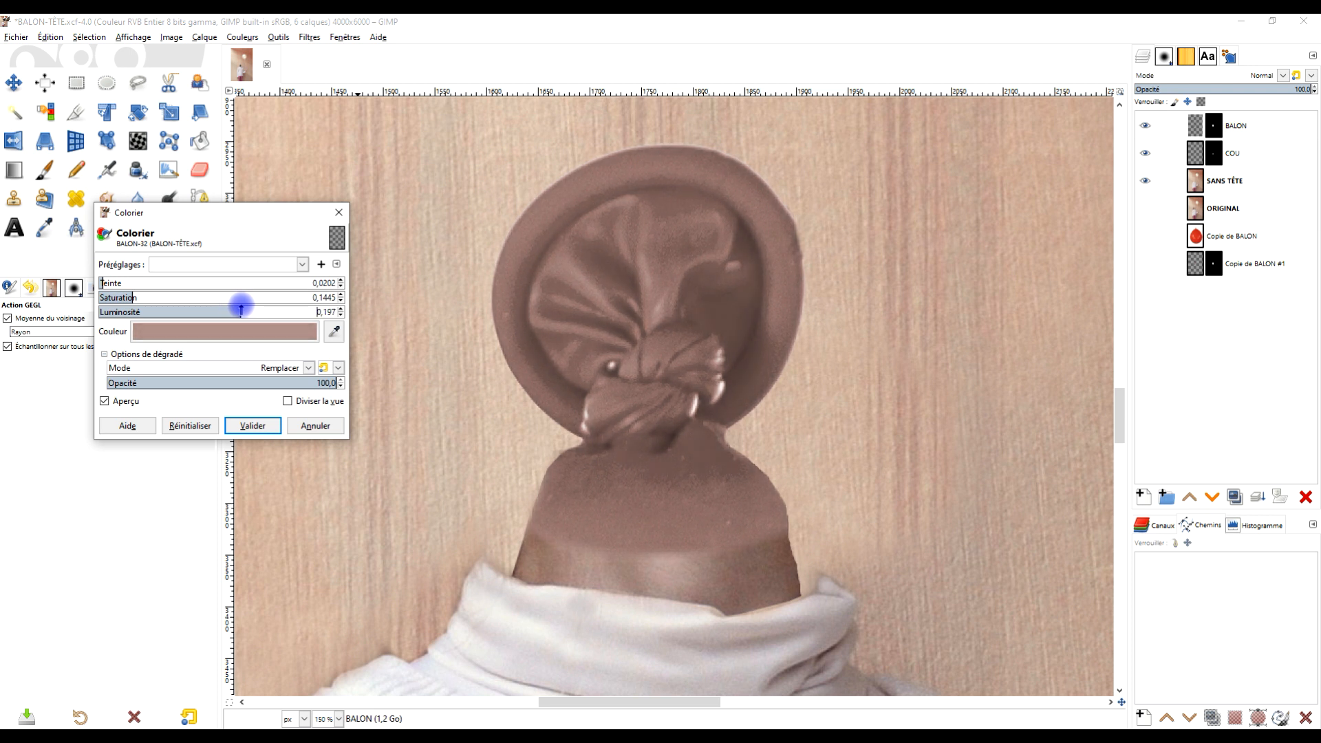
pyautogui.moveTo(243, 309); pyautogui.dragTo(237, 311)
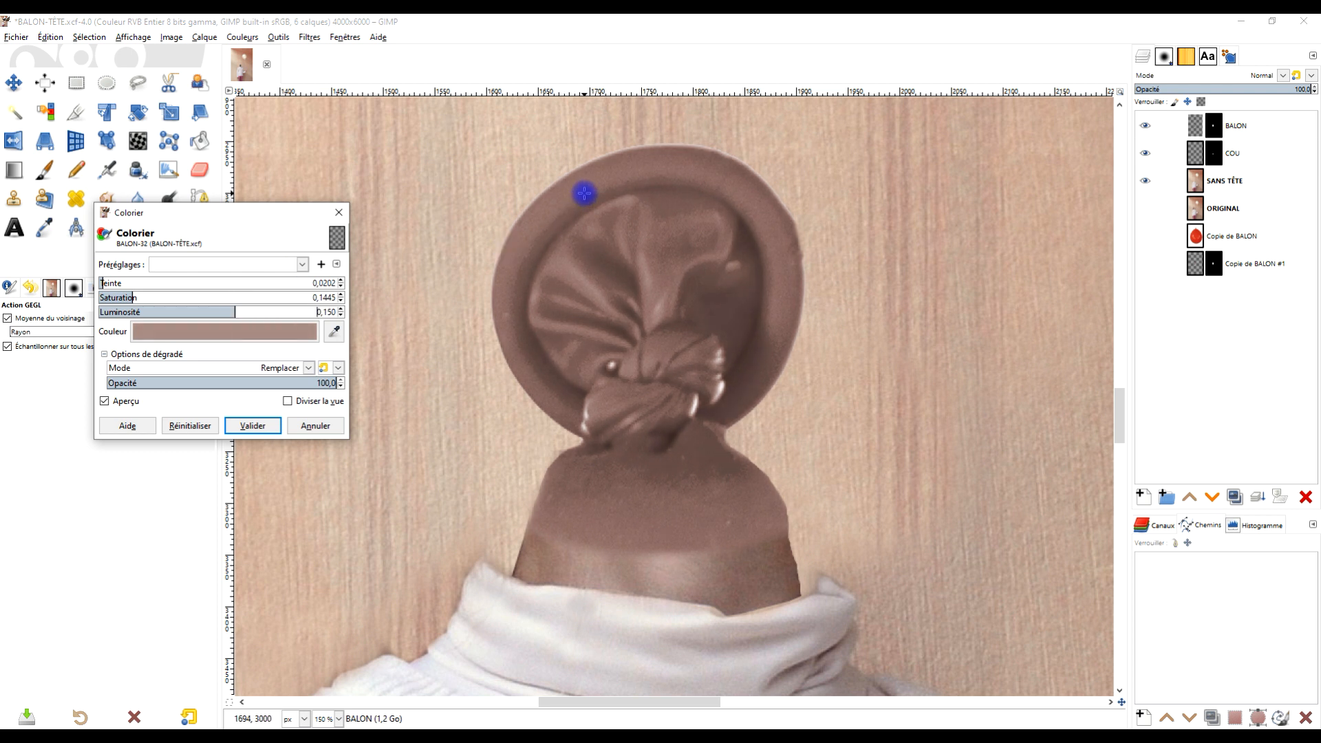
pyautogui.click(253, 427)
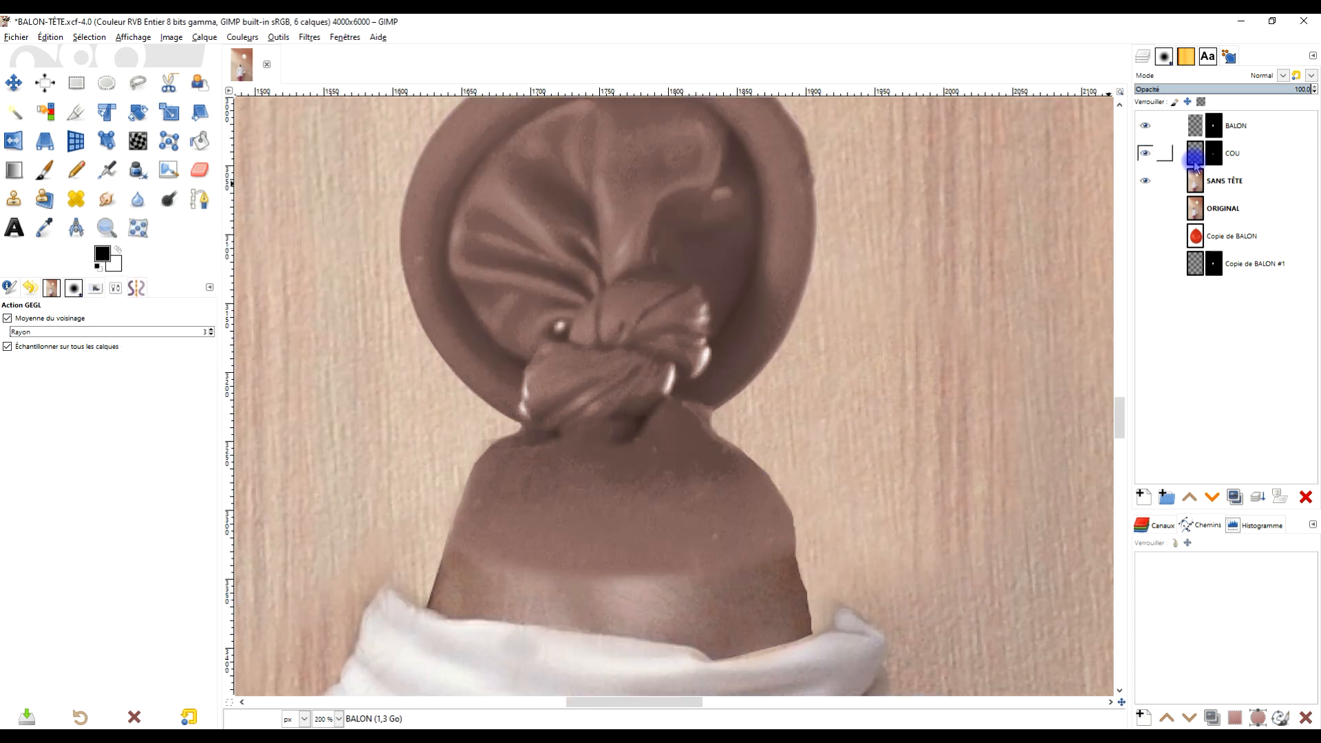
# Step: Paint the BALON mask black with the Paintbrush at 37% opacity along the seam between balloon and neck
pyautogui.click(1215, 127)
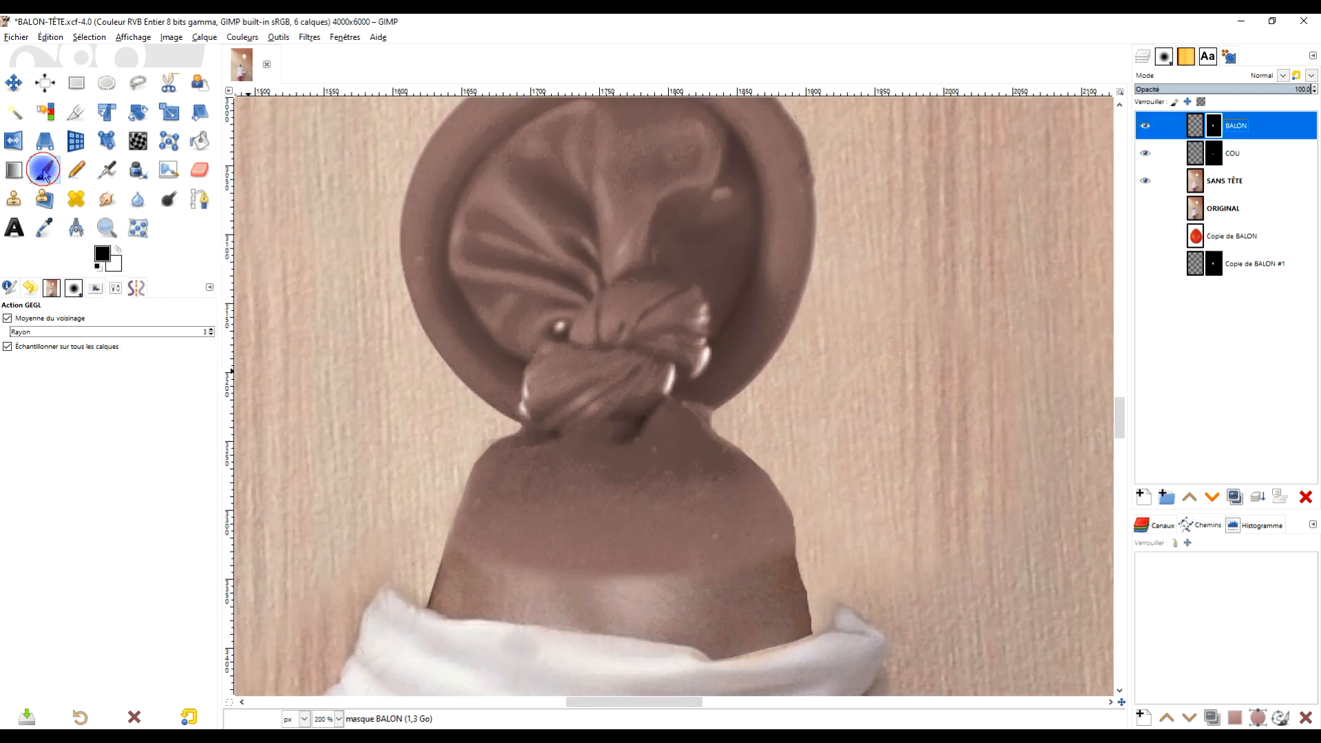
pyautogui.click(44, 172)
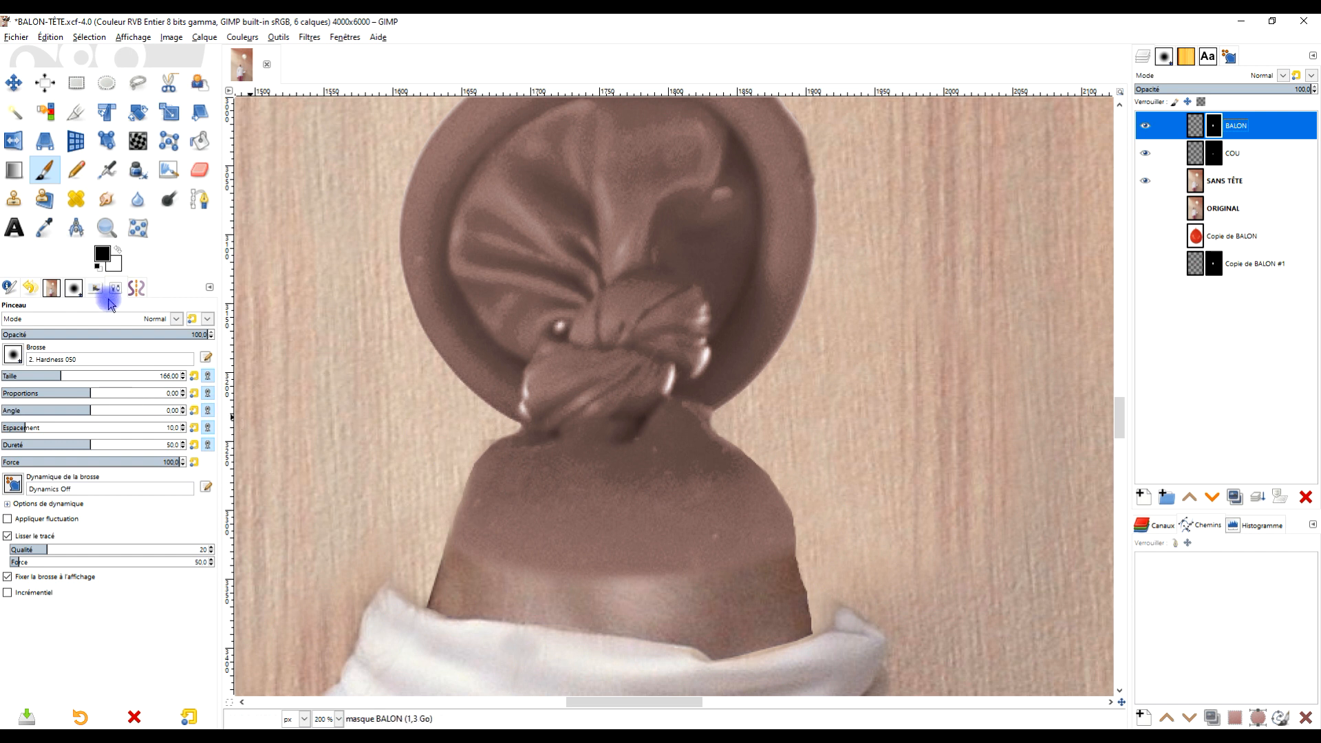
pyautogui.click(99, 335)
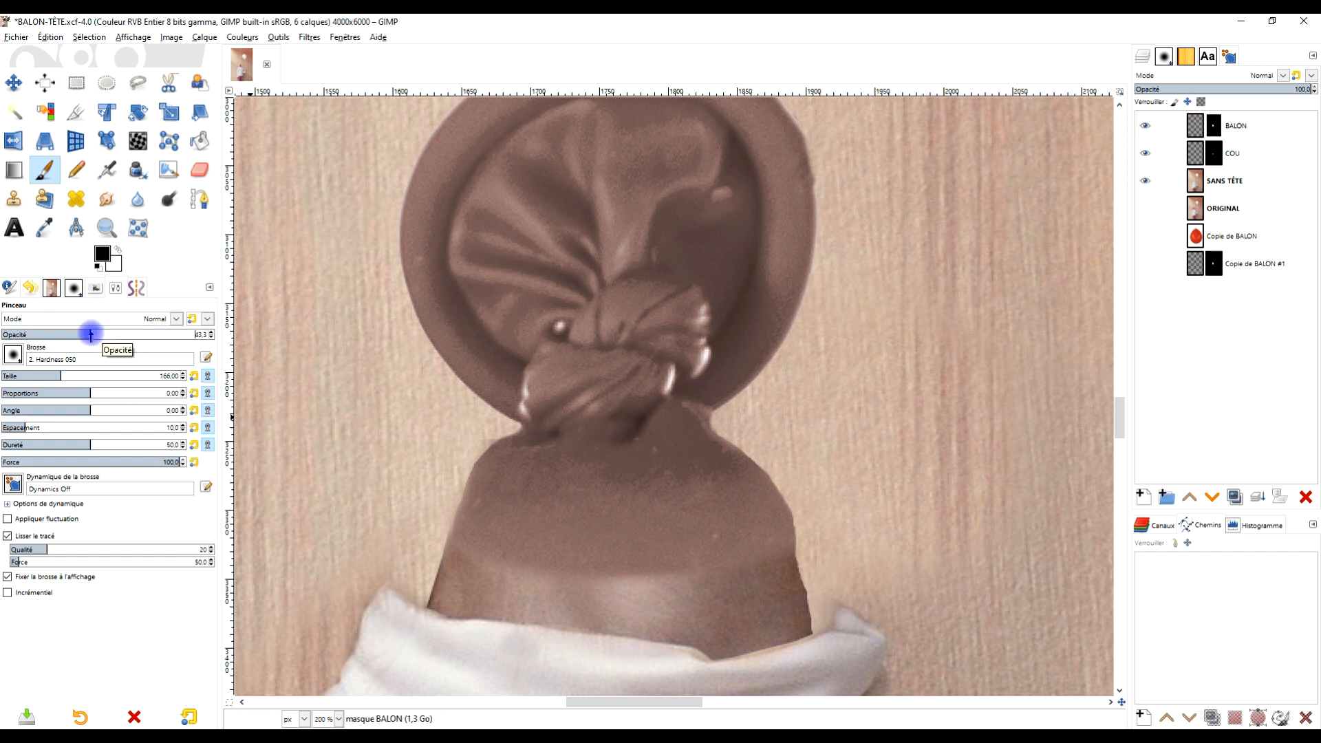
pyautogui.moveTo(75, 334); pyautogui.dragTo(78, 335)
pyautogui.moveTo(592, 521); pyautogui.dragTo(592, 413)
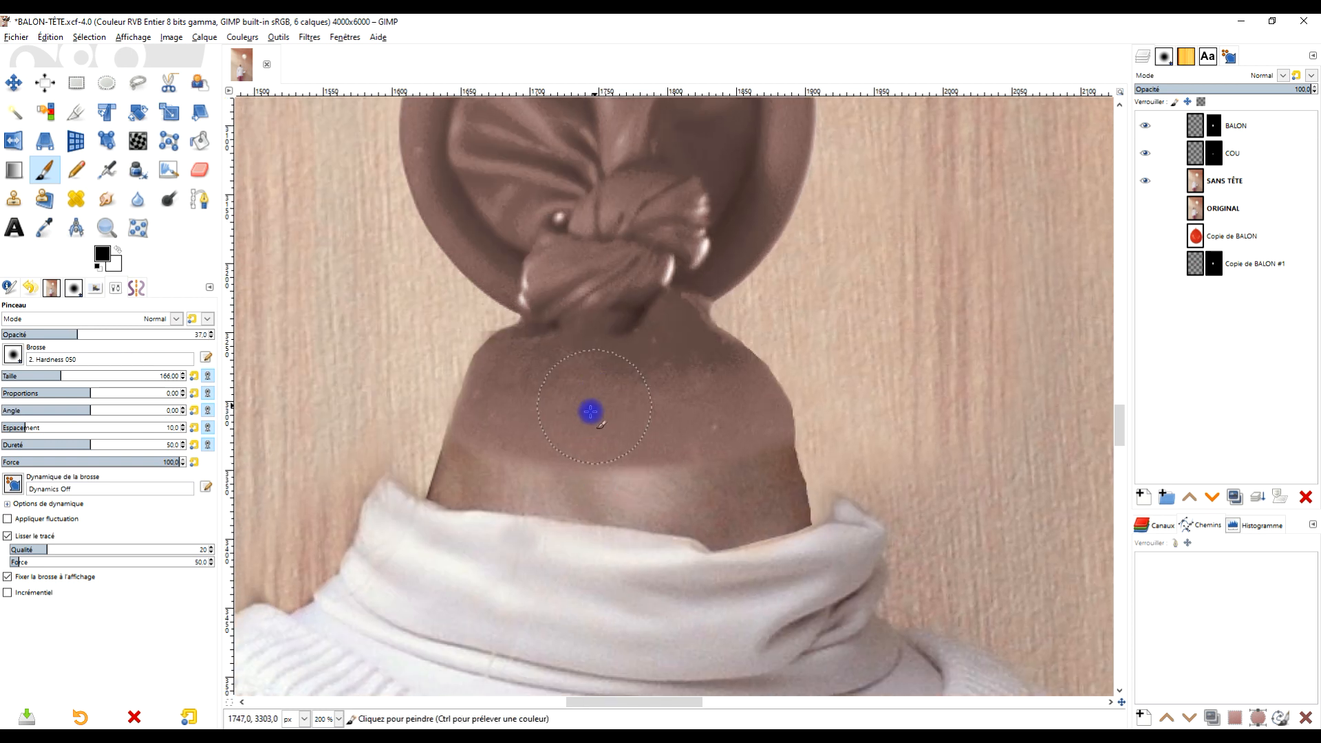
pyautogui.moveTo(522, 476)
pyautogui.mouseDown()
pyautogui.moveTo(713, 482)
pyautogui.moveTo(483, 483)
pyautogui.moveTo(471, 457)
pyautogui.moveTo(558, 473)
pyautogui.moveTo(694, 470)
pyautogui.moveTo(774, 442)
pyautogui.moveTo(687, 471)
pyautogui.moveTo(498, 479)
pyautogui.moveTo(466, 447)
pyautogui.moveTo(533, 472)
pyautogui.moveTo(584, 471)
pyautogui.mouseUp()
# Step: Soften the balloon-to-neck transition with more black strokes on the BALON mask at 15.7% brush opacity
pyautogui.click(33, 337)
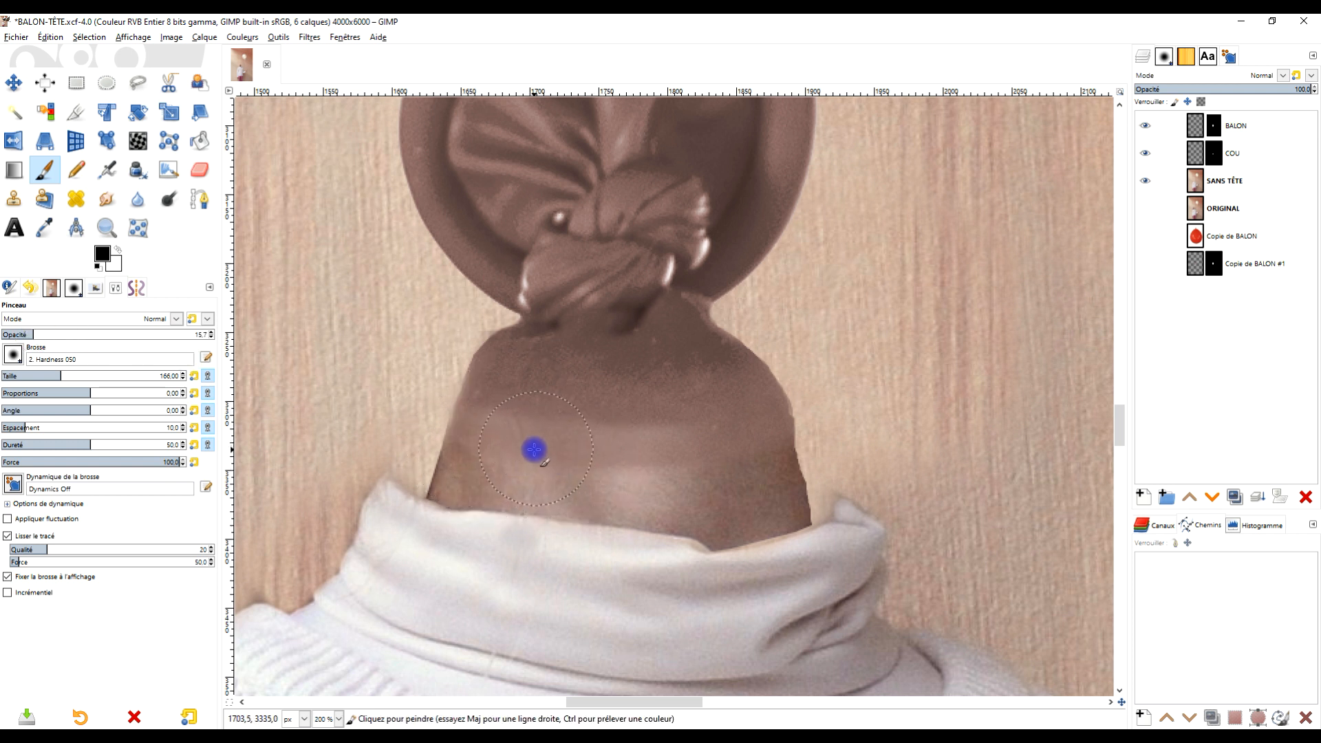
pyautogui.moveTo(681, 433)
pyautogui.mouseDown()
pyautogui.moveTo(746, 430)
pyautogui.moveTo(503, 423)
pyautogui.moveTo(708, 416)
pyautogui.moveTo(578, 412)
pyautogui.moveTo(716, 383)
pyautogui.moveTo(615, 412)
pyautogui.moveTo(521, 392)
pyautogui.mouseUp()
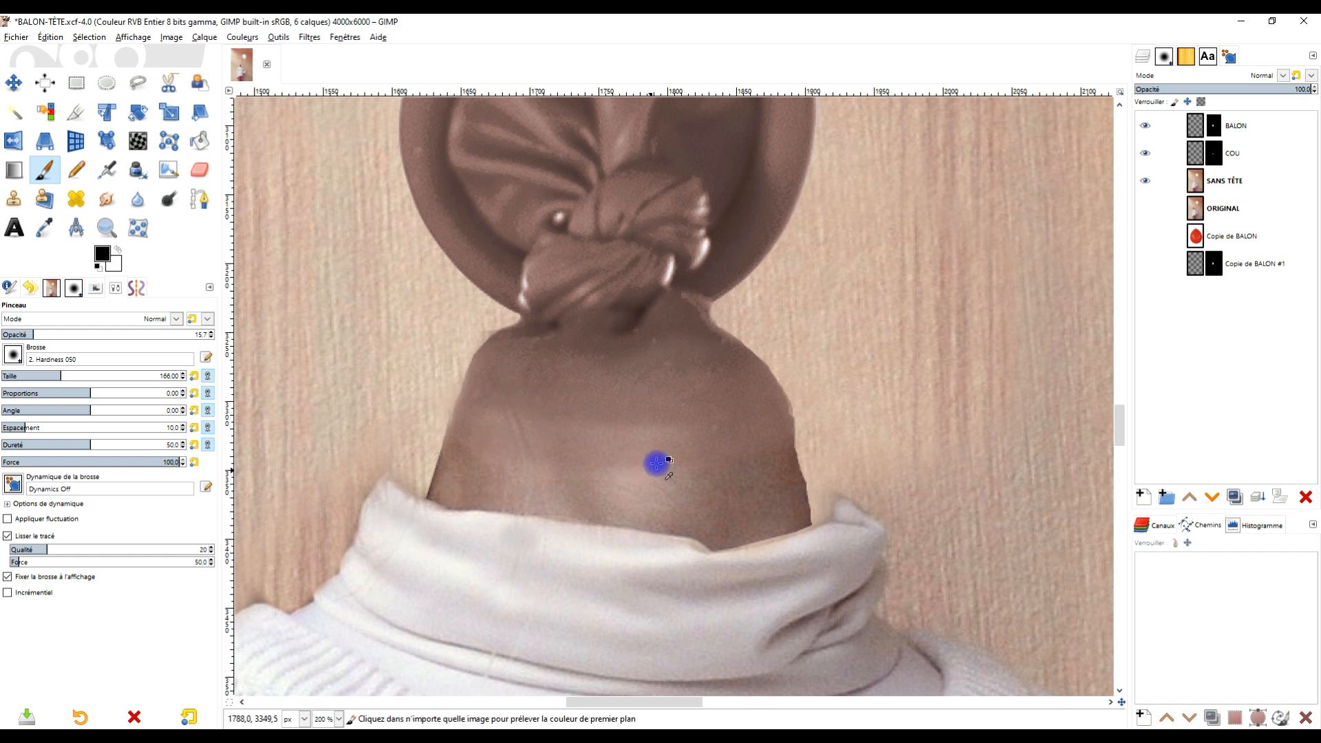
pyautogui.scroll(-4, 680, 438)
pyautogui.scroll(4, 690, 416)
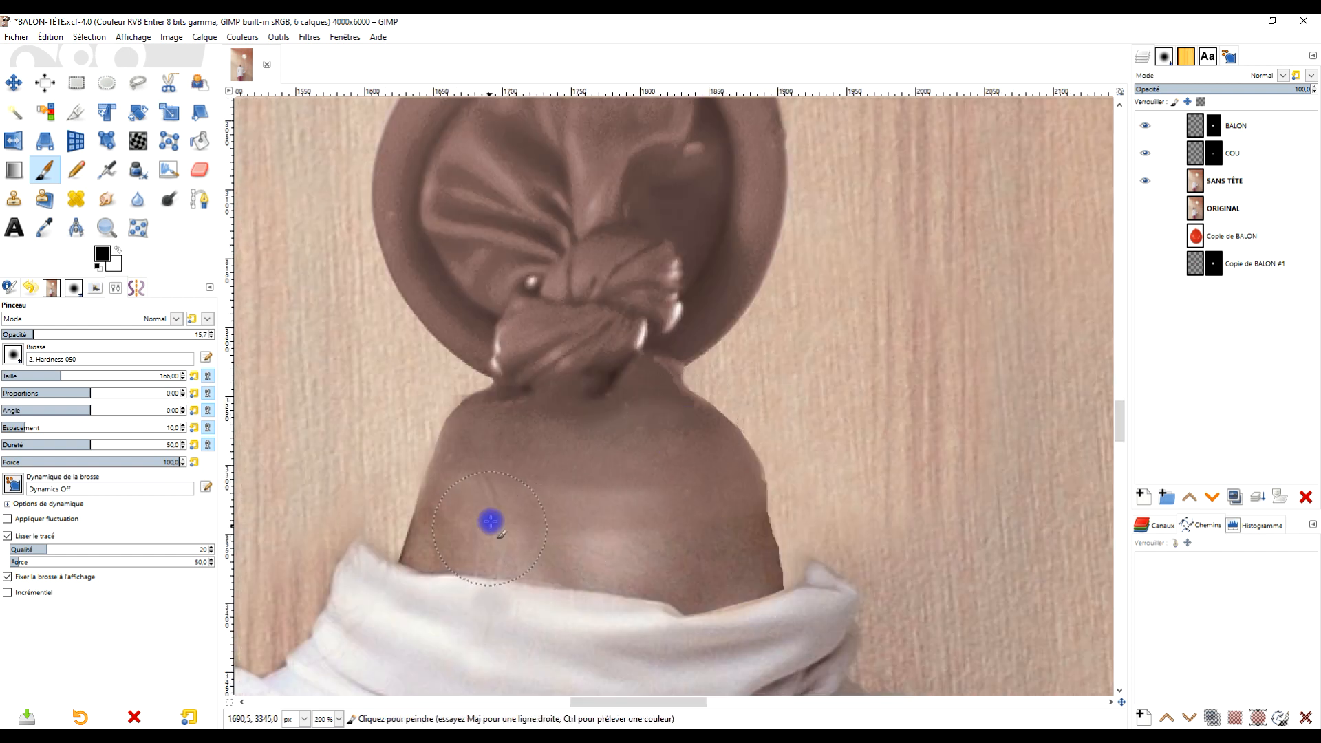
pyautogui.moveTo(681, 517)
pyautogui.mouseDown()
pyautogui.moveTo(480, 531)
pyautogui.moveTo(706, 509)
pyautogui.mouseUp()
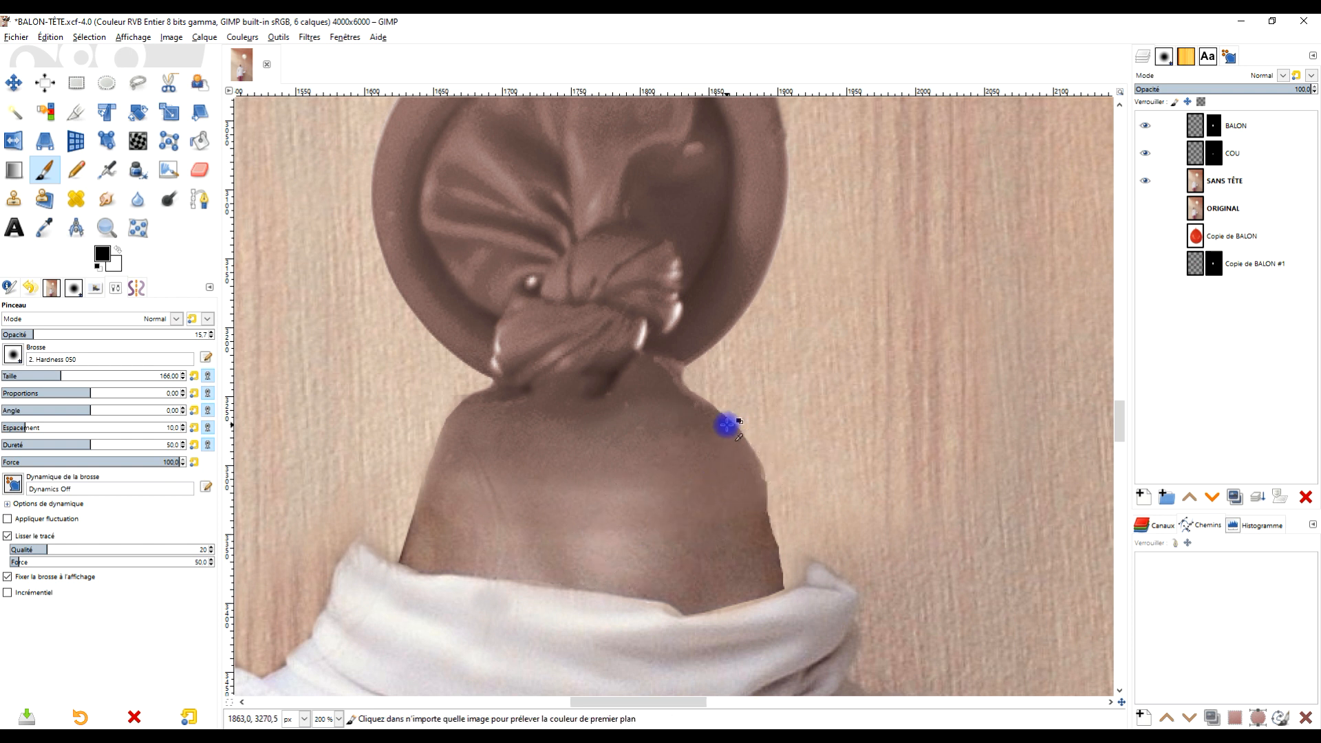
pyautogui.scroll(-3, 743, 426)
pyautogui.scroll(2, 757, 413)
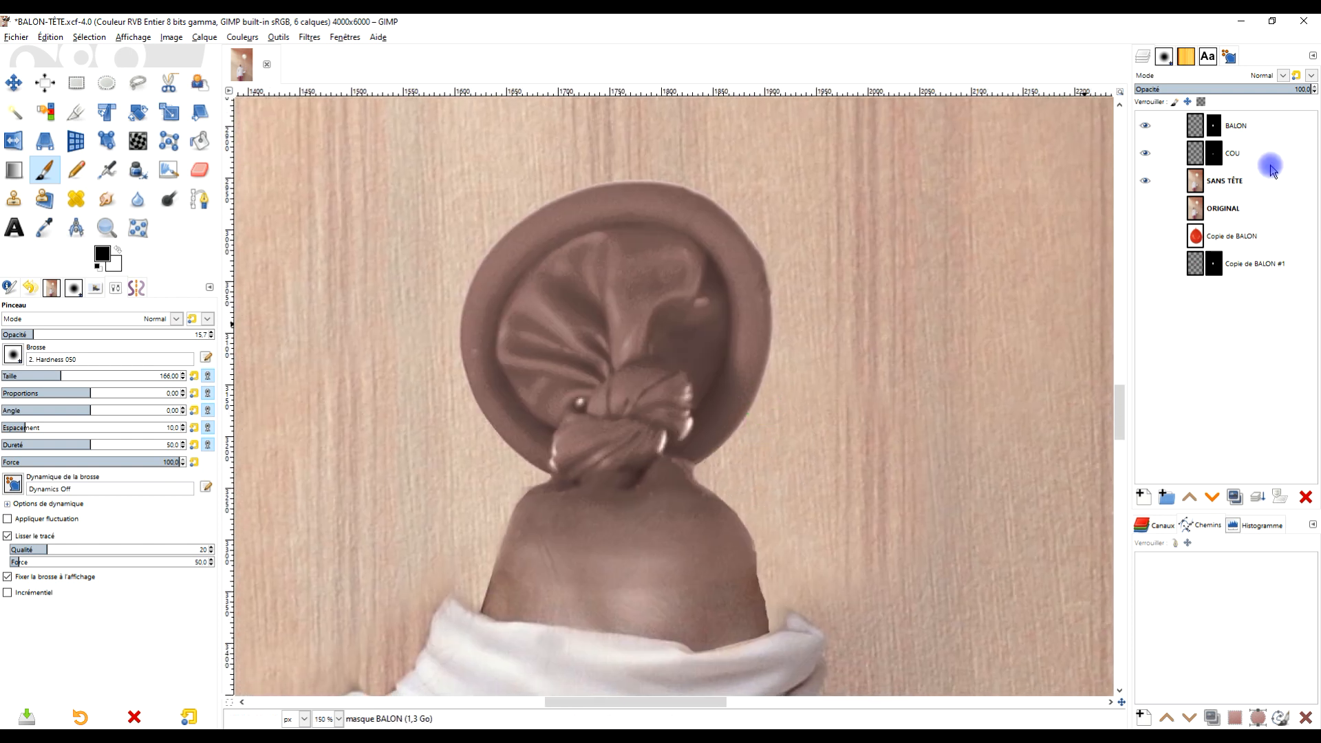
# Step: Darken the BALON layer with Curves by lowering the value channel's highlights and mapping shadow input 71 to output 59
pyautogui.click(1198, 127)
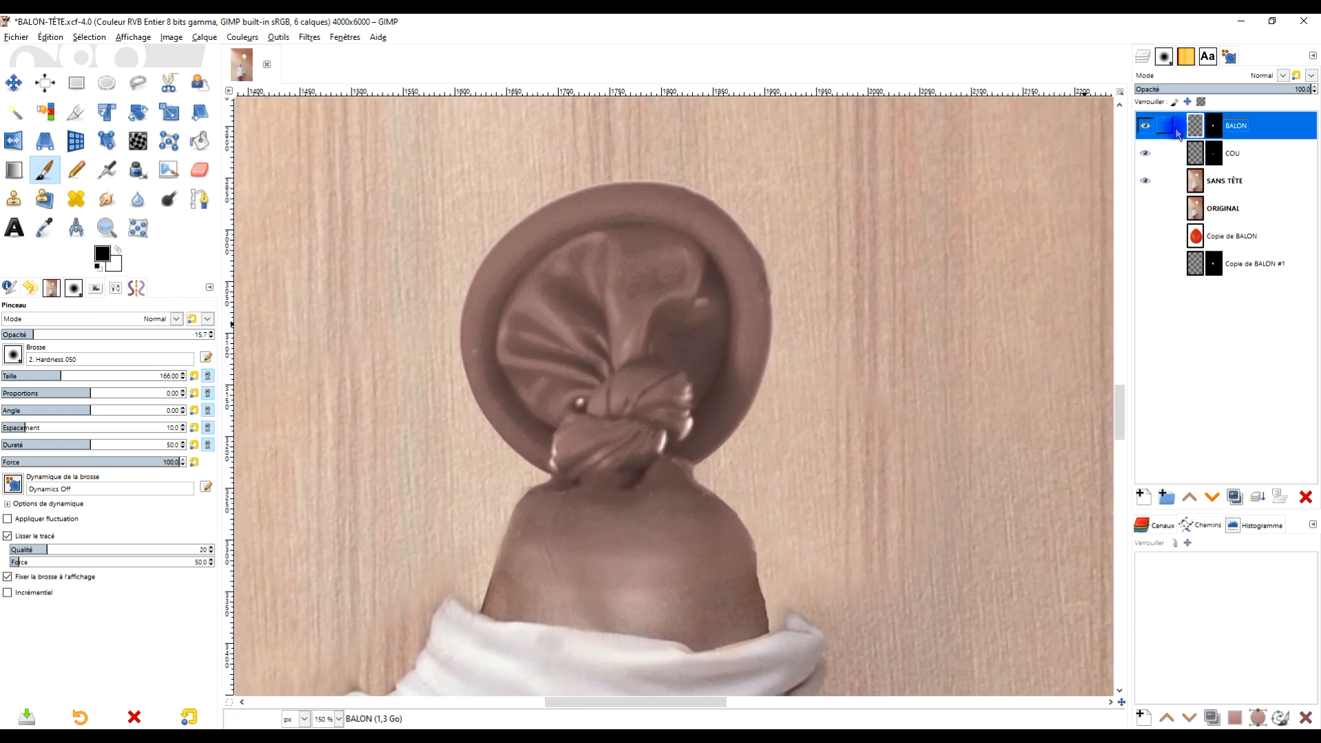
pyautogui.click(245, 37)
pyautogui.click(303, 183)
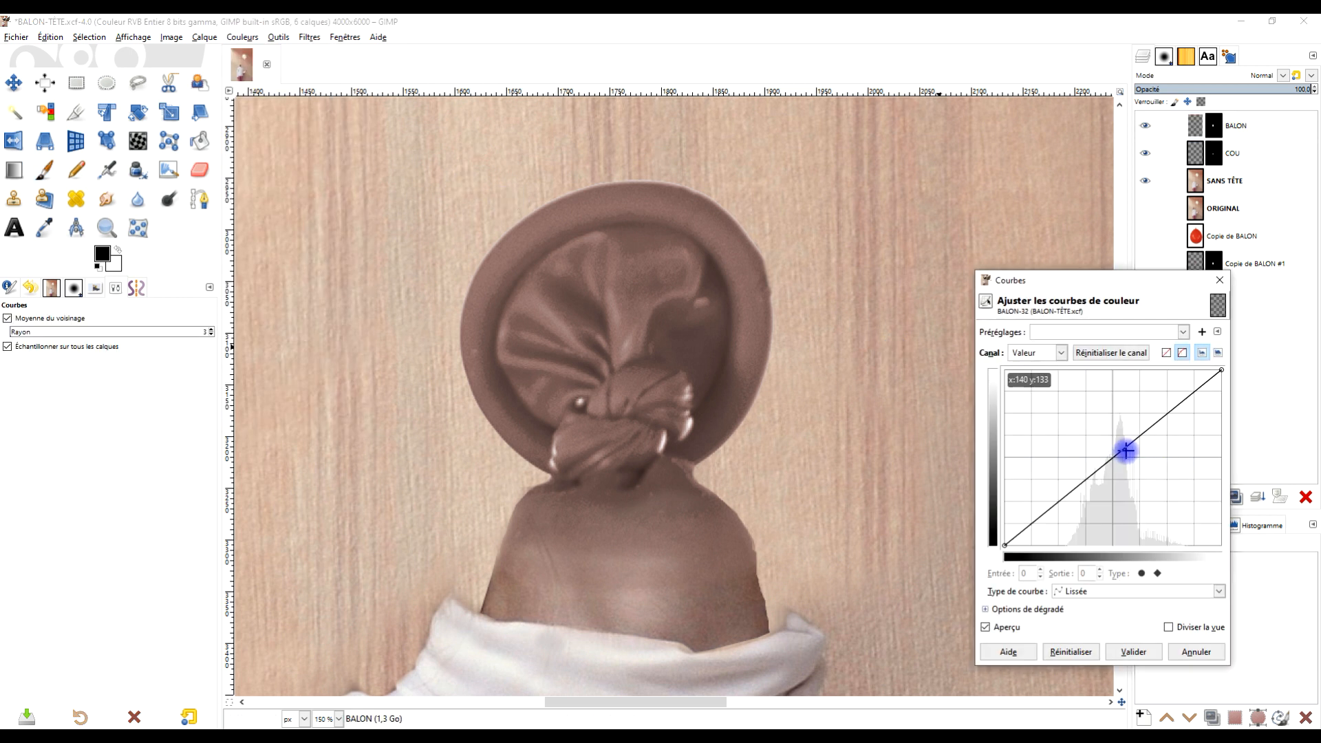
pyautogui.moveTo(1149, 423); pyautogui.dragTo(1160, 428)
pyautogui.moveTo(1063, 500)
pyautogui.mouseDown()
pyautogui.moveTo(1055, 489)
pyautogui.moveTo(1064, 499)
pyautogui.mouseUp()
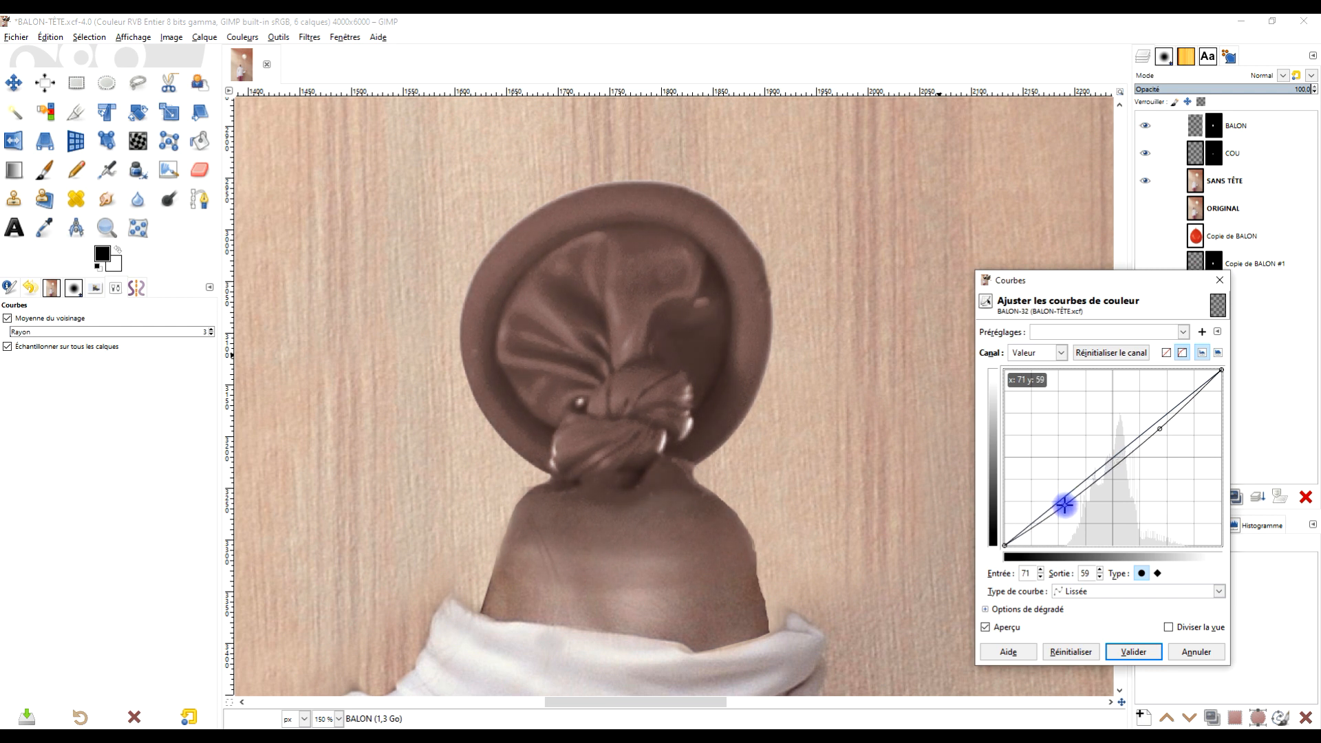
# Step: Lower the upper part of the red channel curve and set a shadow point at input 80, output 79
pyautogui.click(1046, 359)
pyautogui.click(1032, 371)
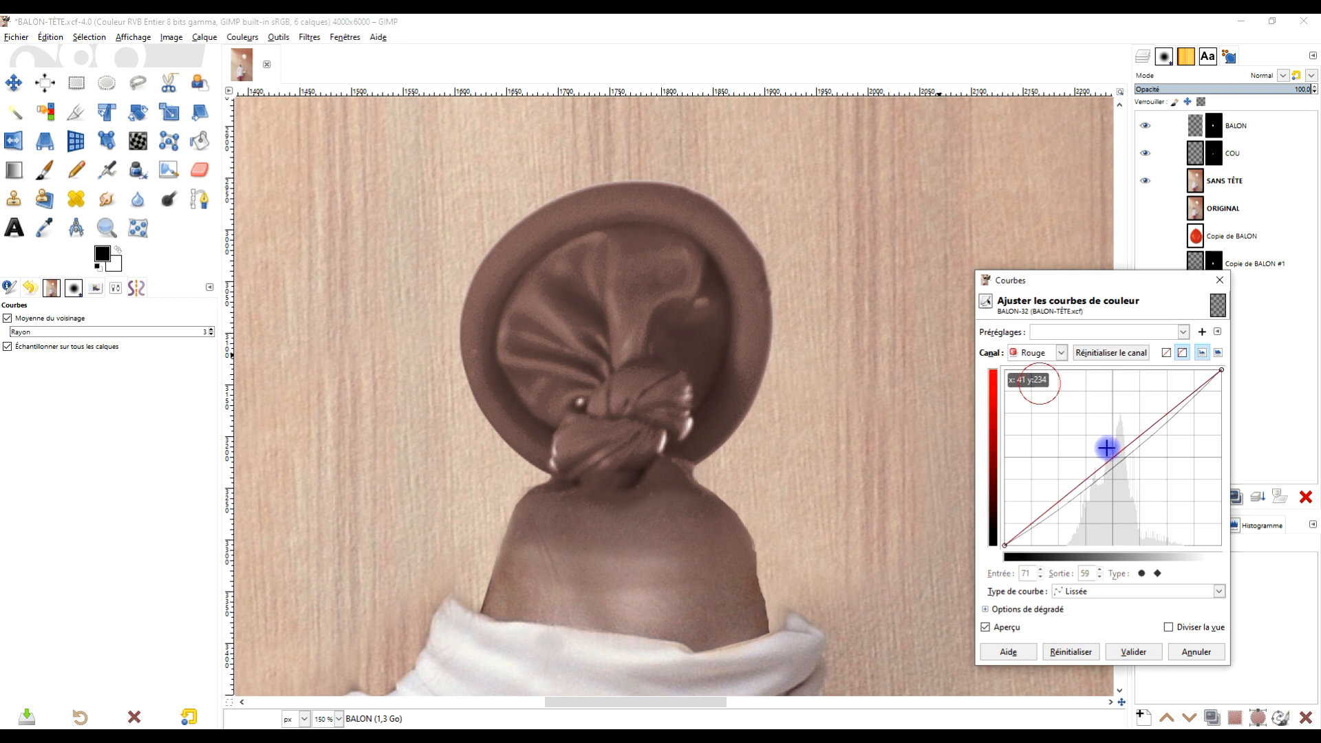
pyautogui.moveTo(1131, 455); pyautogui.dragTo(1144, 439)
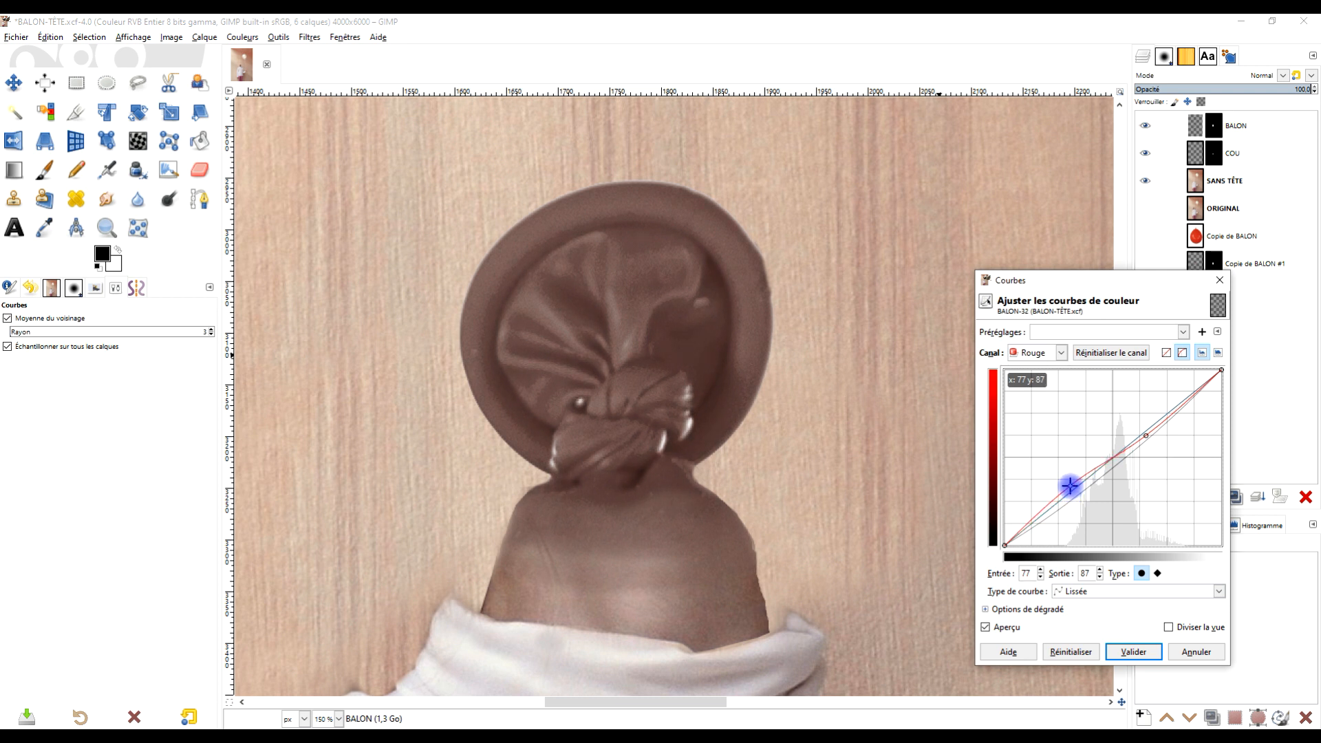
pyautogui.moveTo(1070, 485); pyautogui.dragTo(1071, 490)
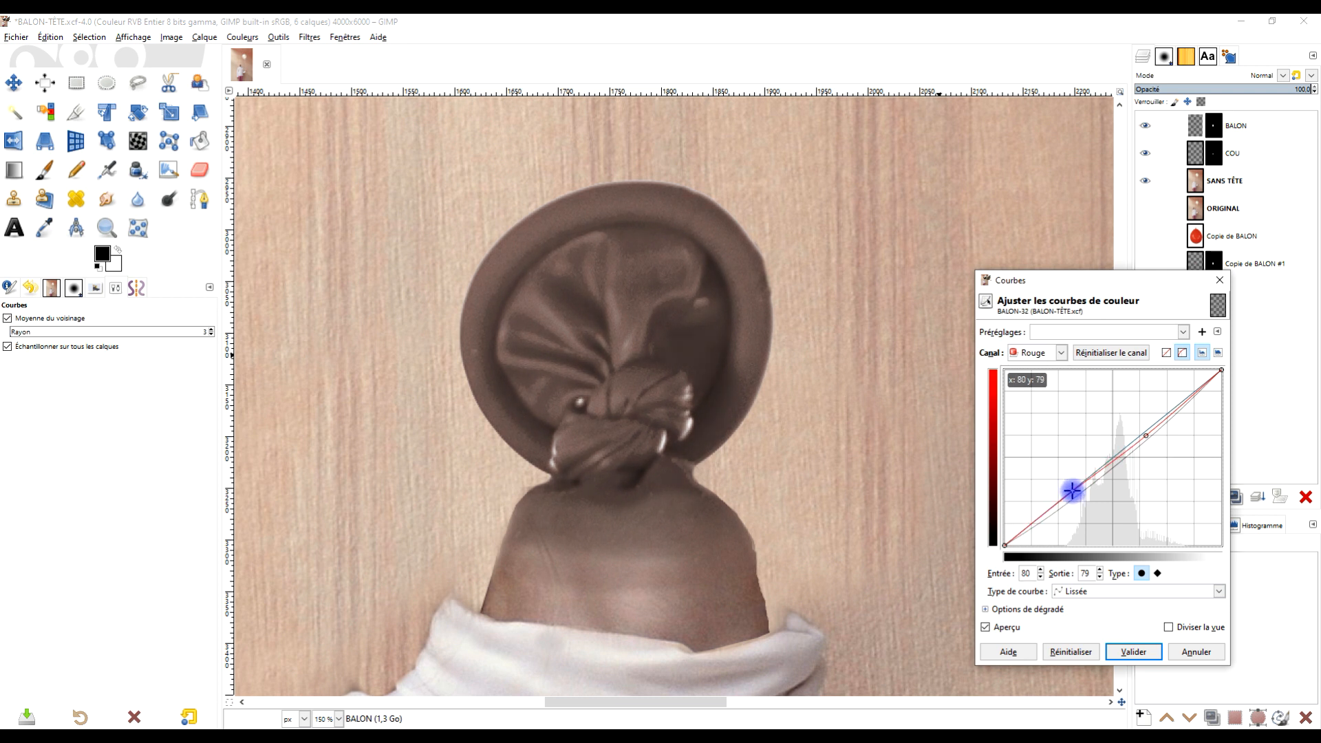
# Step: Shape the green channel curve with a slightly raised midtone point and a highlight point at input 199, output 175
pyautogui.click(1060, 352)
pyautogui.click(1043, 408)
pyautogui.click(1093, 477)
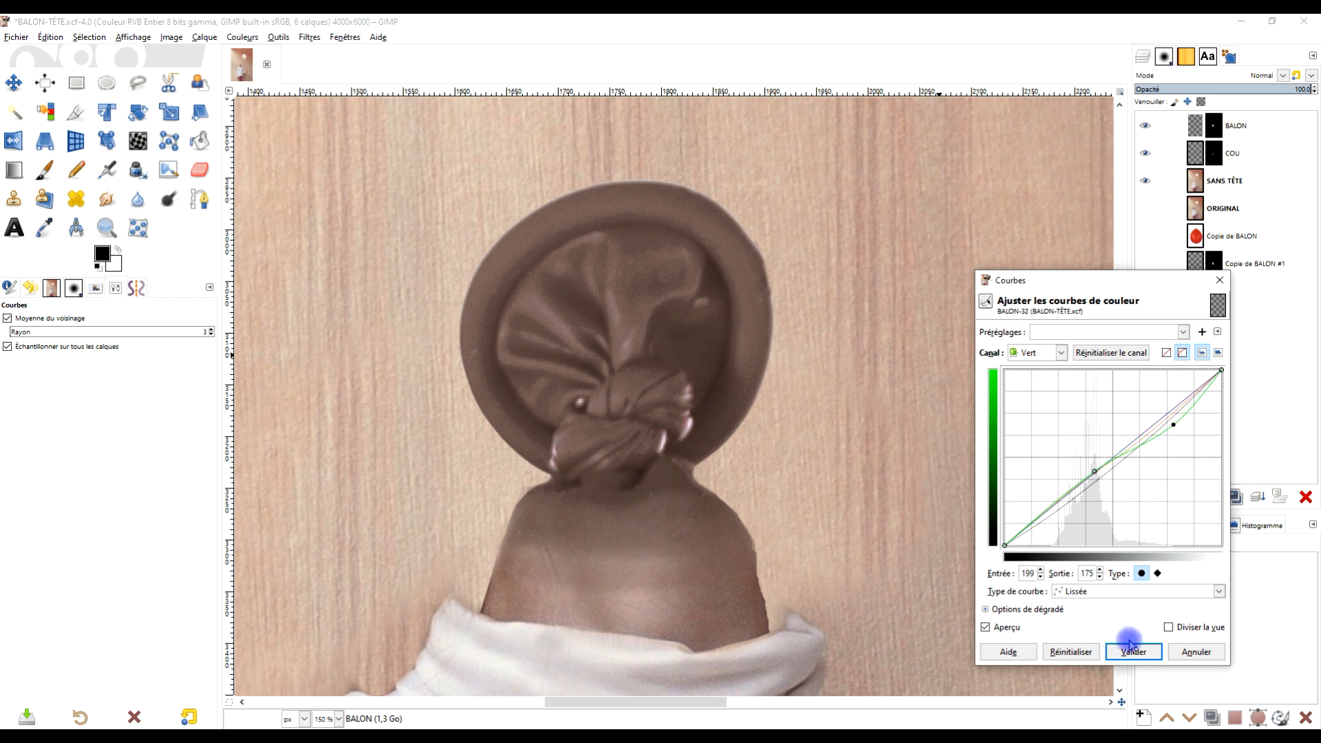
# Step: Anchor the blue channel curve's shadows, lower its highlights to output 153 at input 168, and apply the curves
pyautogui.click(1057, 353)
pyautogui.click(1035, 418)
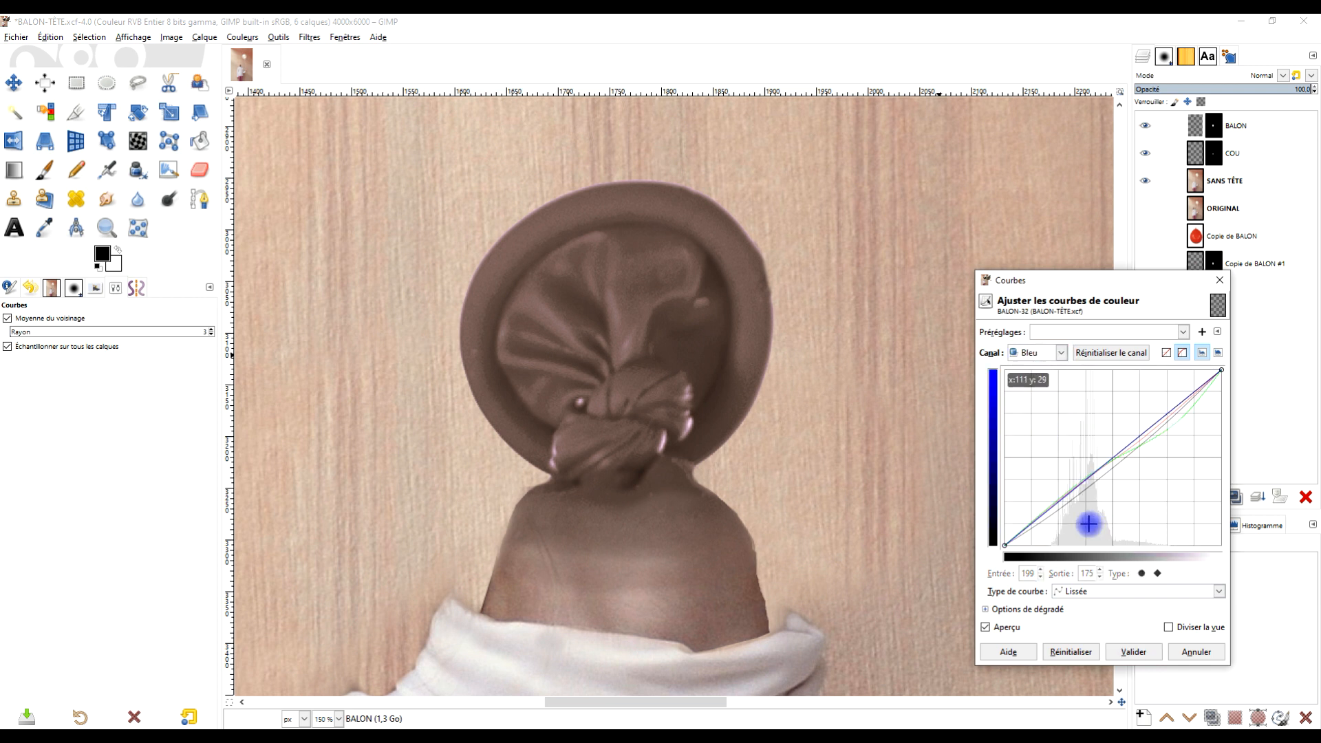
pyautogui.moveTo(1052, 505); pyautogui.dragTo(1056, 504)
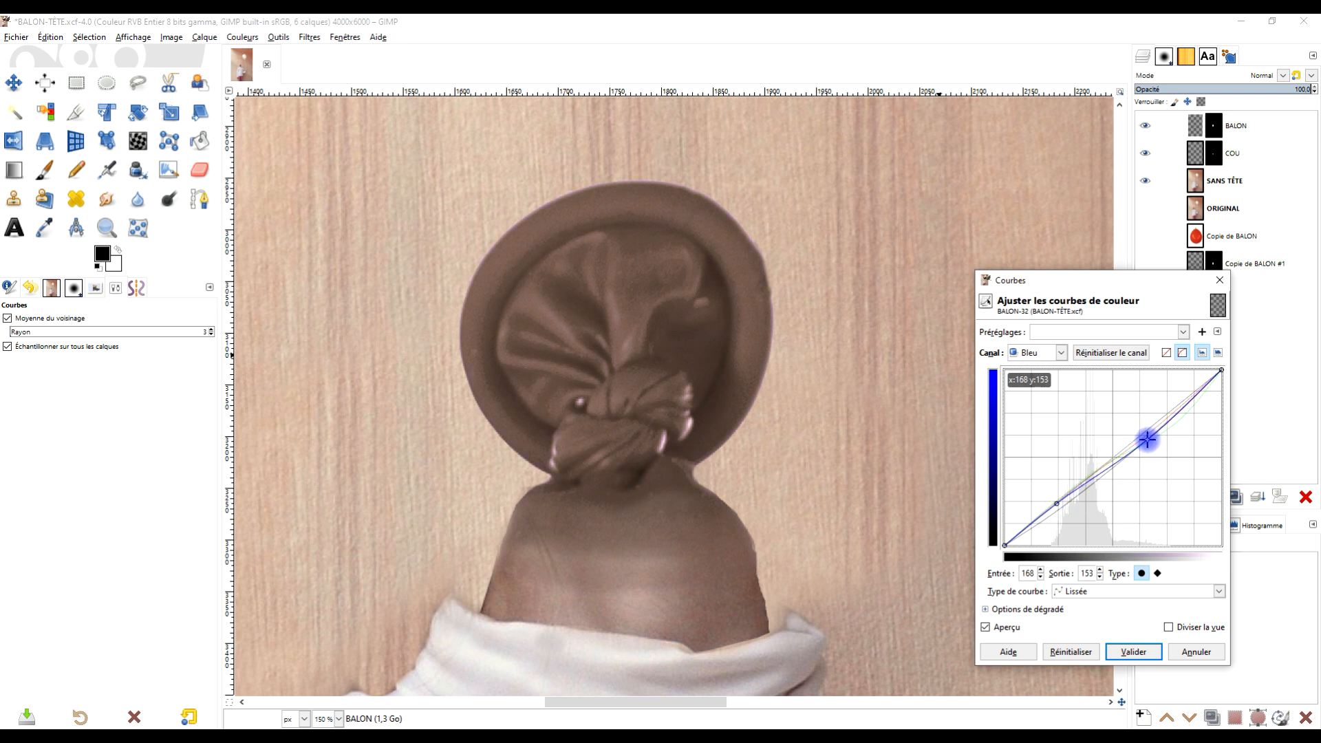
pyautogui.click(1133, 652)
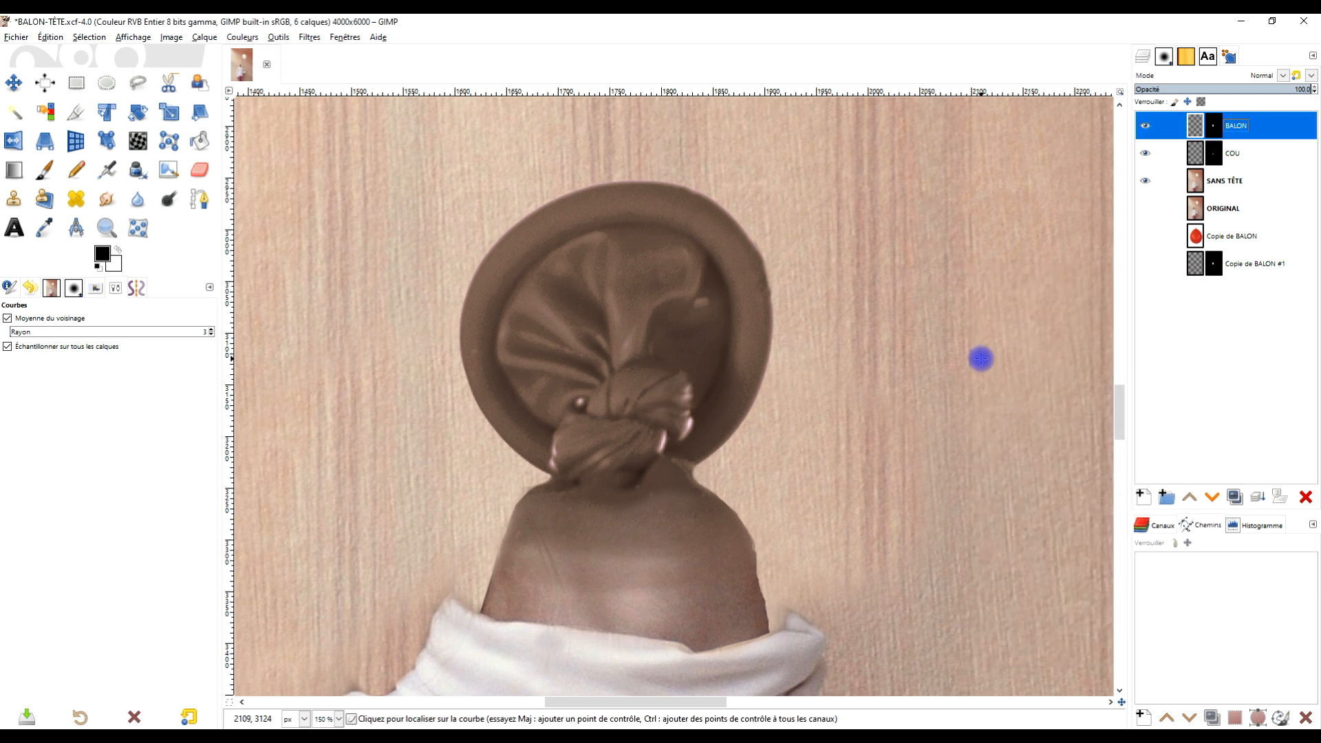
# Step: Try to fade the balloon into the neck by painting black on the BALON layer mask at 48% brush opacity
pyautogui.scroll(-4, 721, 375)
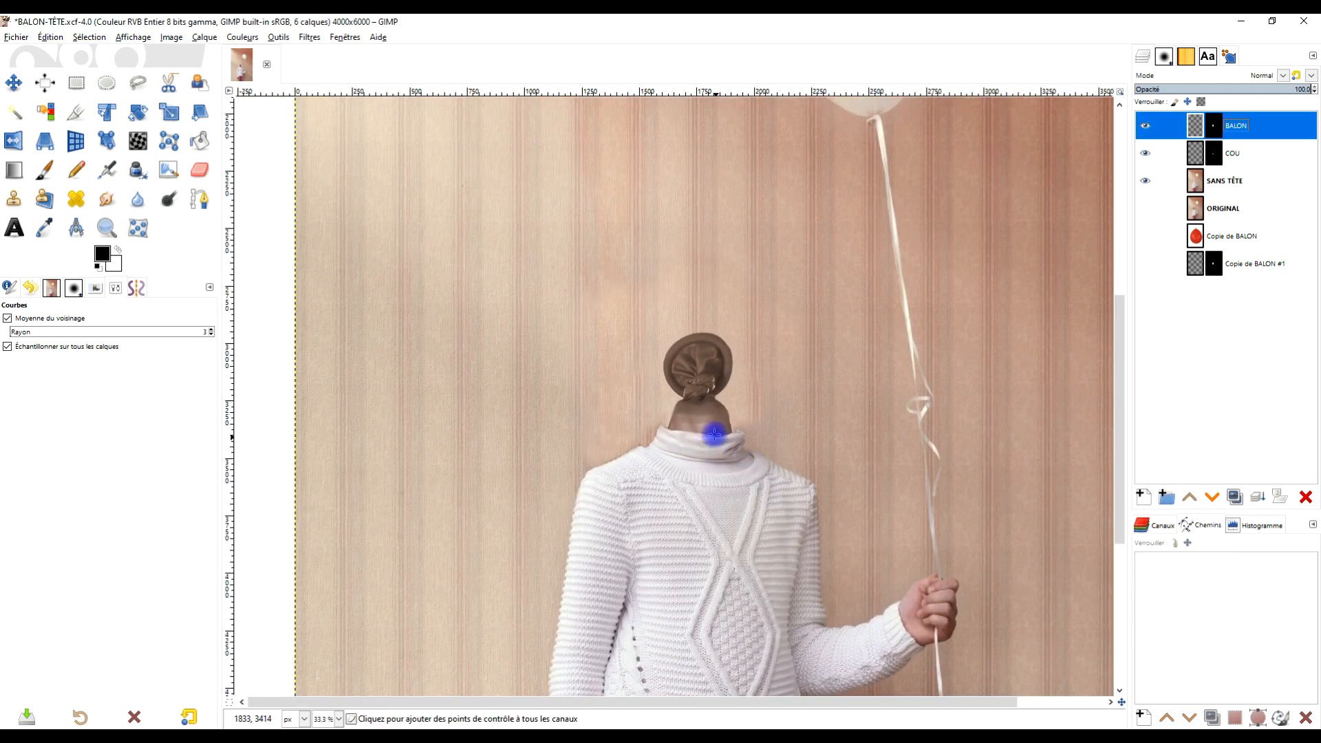
pyautogui.scroll(4, 685, 413)
pyautogui.click(1213, 125)
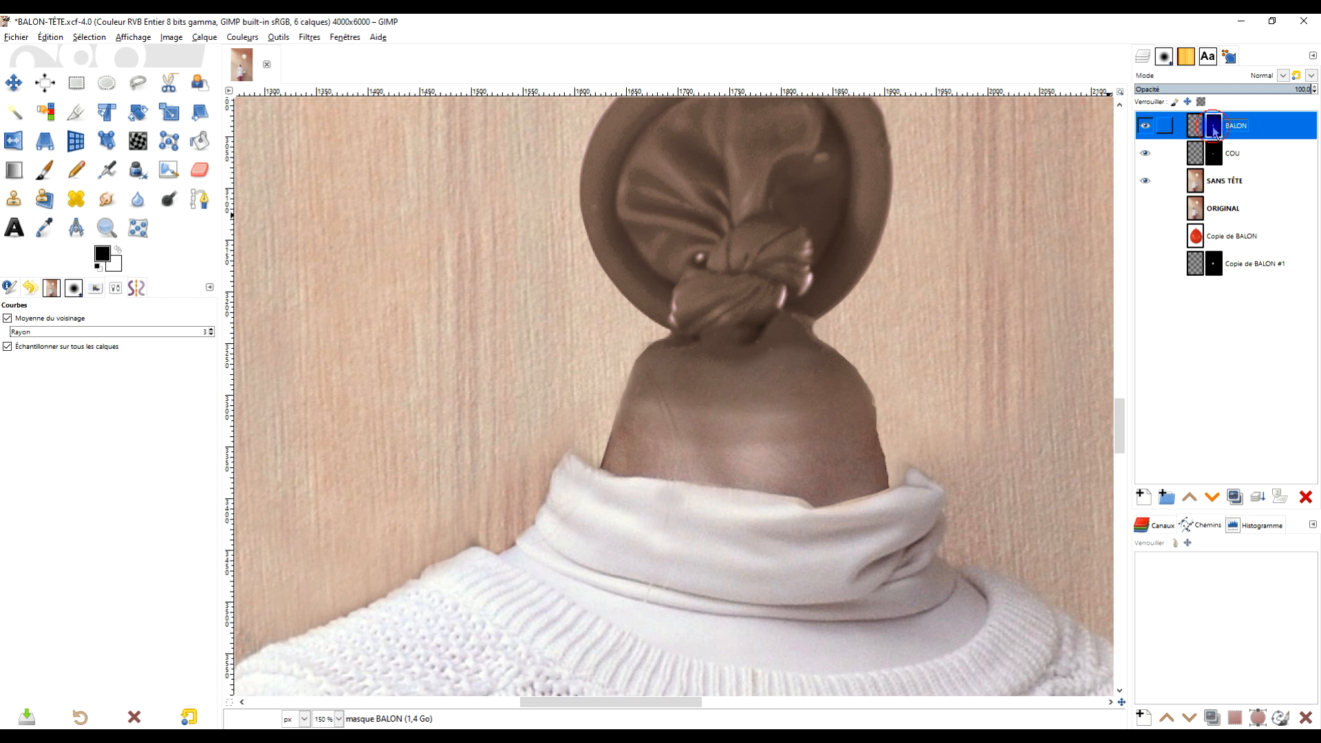
pyautogui.click(44, 169)
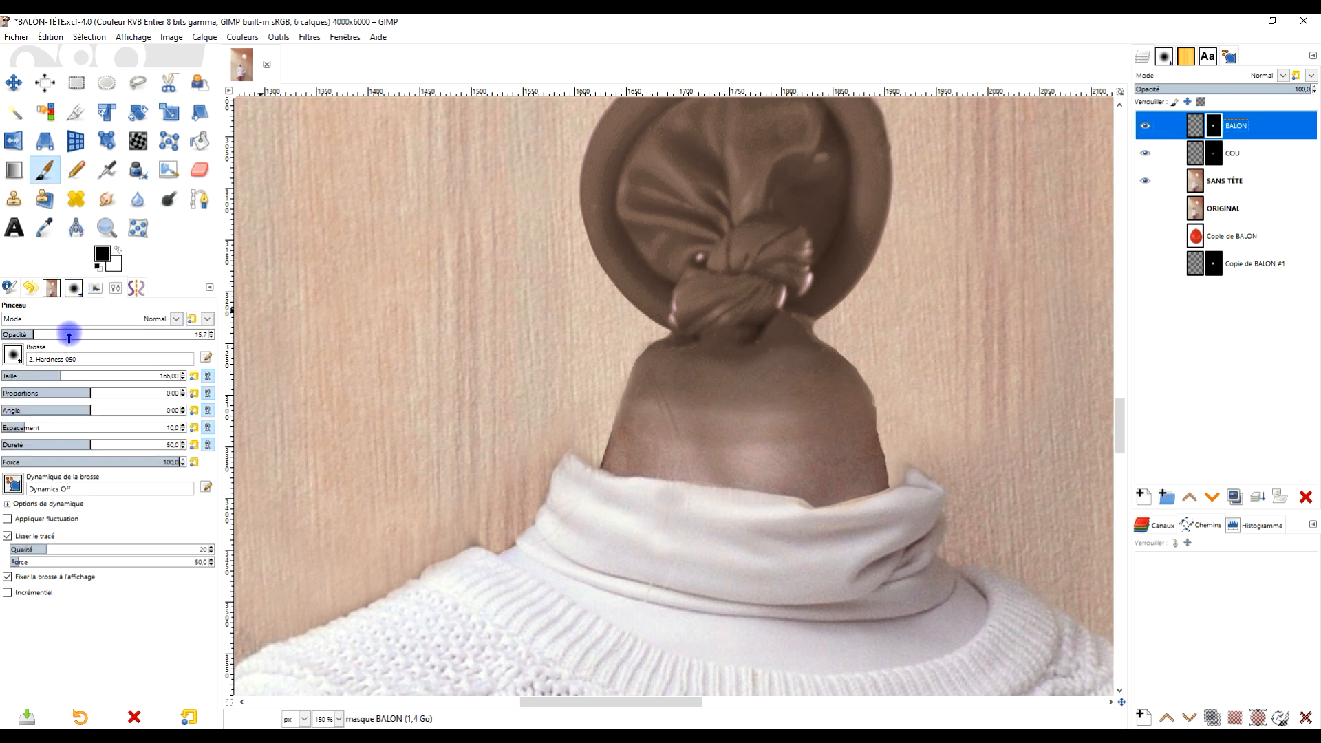
pyautogui.moveTo(68, 335); pyautogui.dragTo(98, 334)
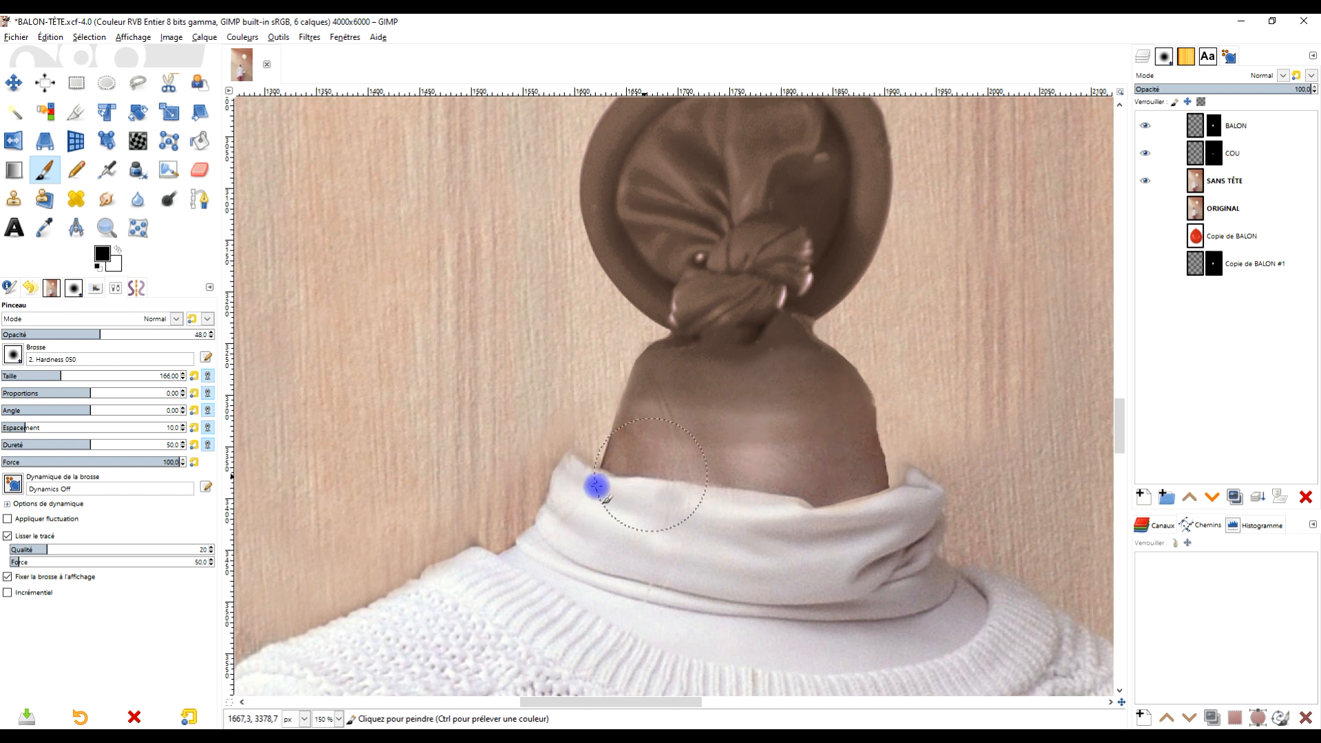
pyautogui.moveTo(593, 439)
pyautogui.mouseDown()
pyautogui.moveTo(773, 446)
pyautogui.moveTo(862, 432)
pyautogui.mouseUp()
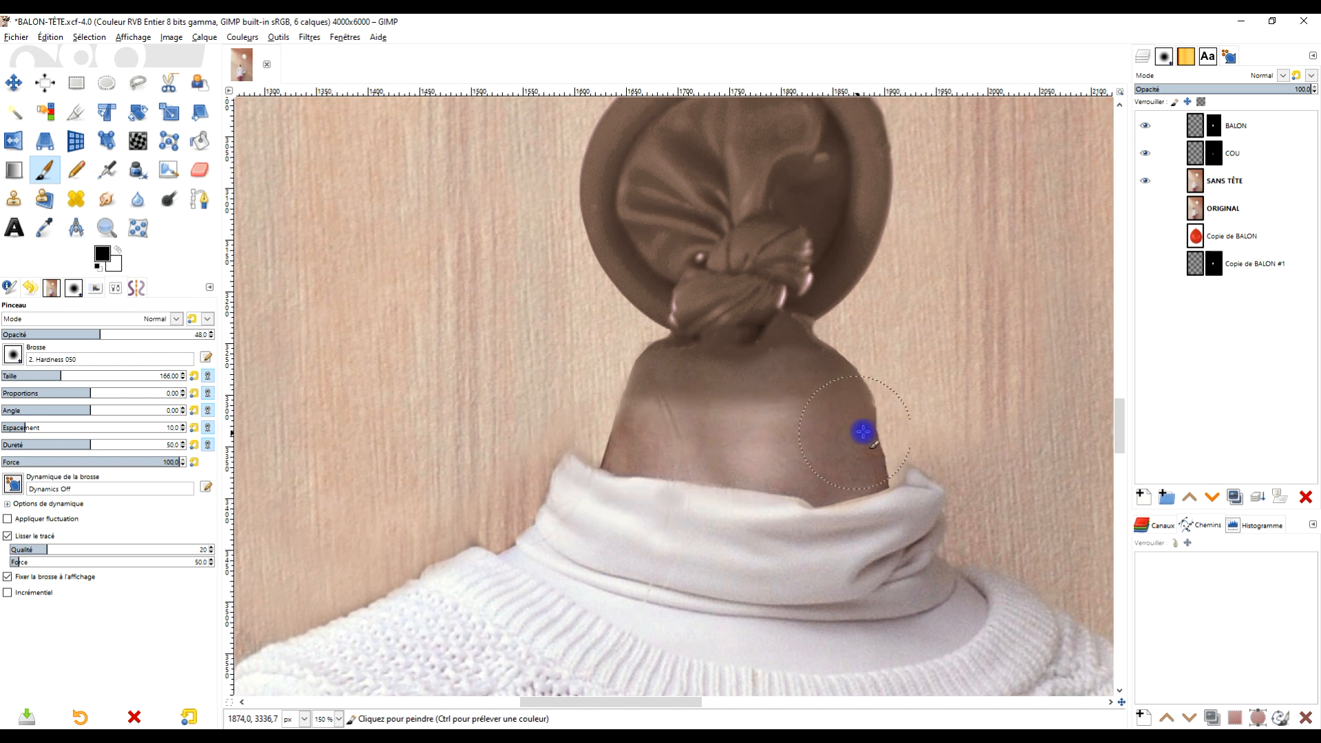
pyautogui.hotkey('ctrl', 'z')
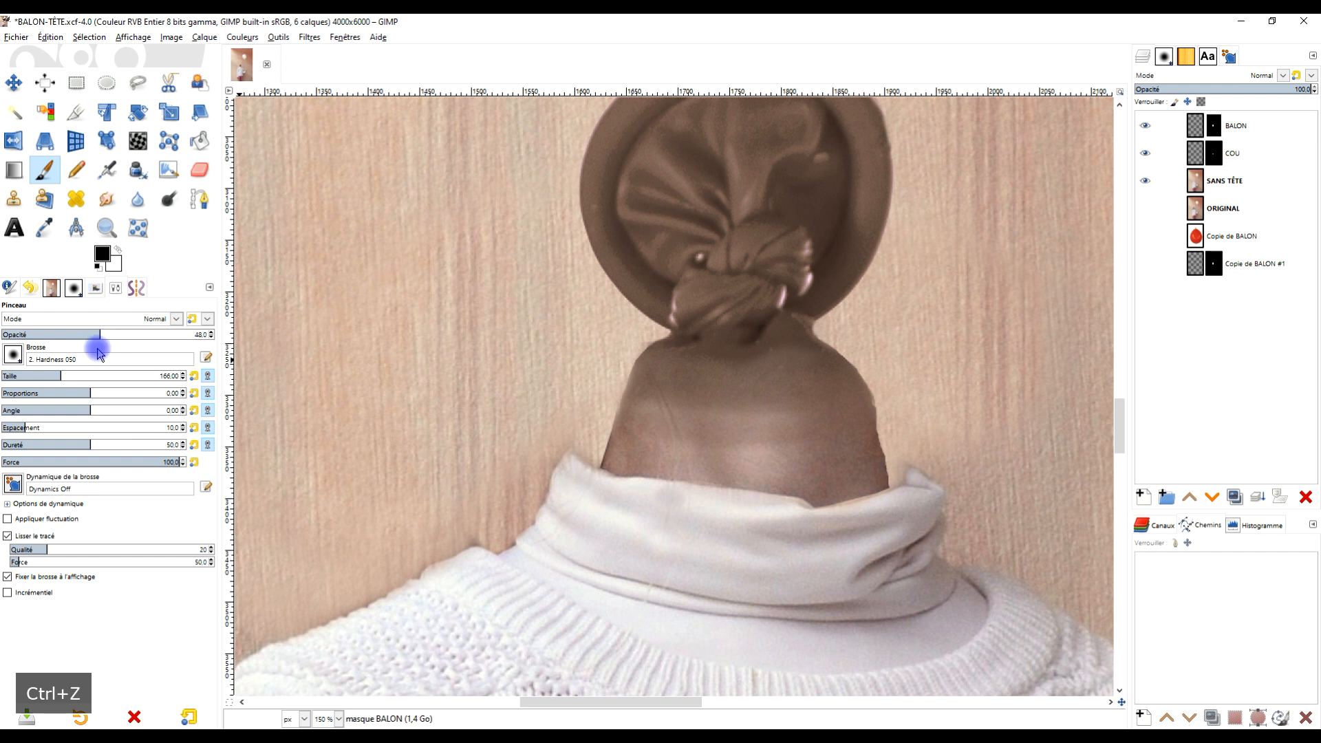
# Step: Paint black on the BALON layer mask across the neck with the brush opacity set to 15%
pyautogui.click(7, 334)
pyautogui.moveTo(623, 422); pyautogui.dragTo(745, 436)
pyautogui.moveTo(19, 335); pyautogui.dragTo(79, 340)
pyautogui.moveTo(588, 448)
pyautogui.mouseDown()
pyautogui.moveTo(749, 449)
pyautogui.moveTo(865, 417)
pyautogui.moveTo(822, 443)
pyautogui.moveTo(694, 455)
pyautogui.moveTo(634, 435)
pyautogui.moveTo(715, 456)
pyautogui.moveTo(890, 439)
pyautogui.mouseUp()
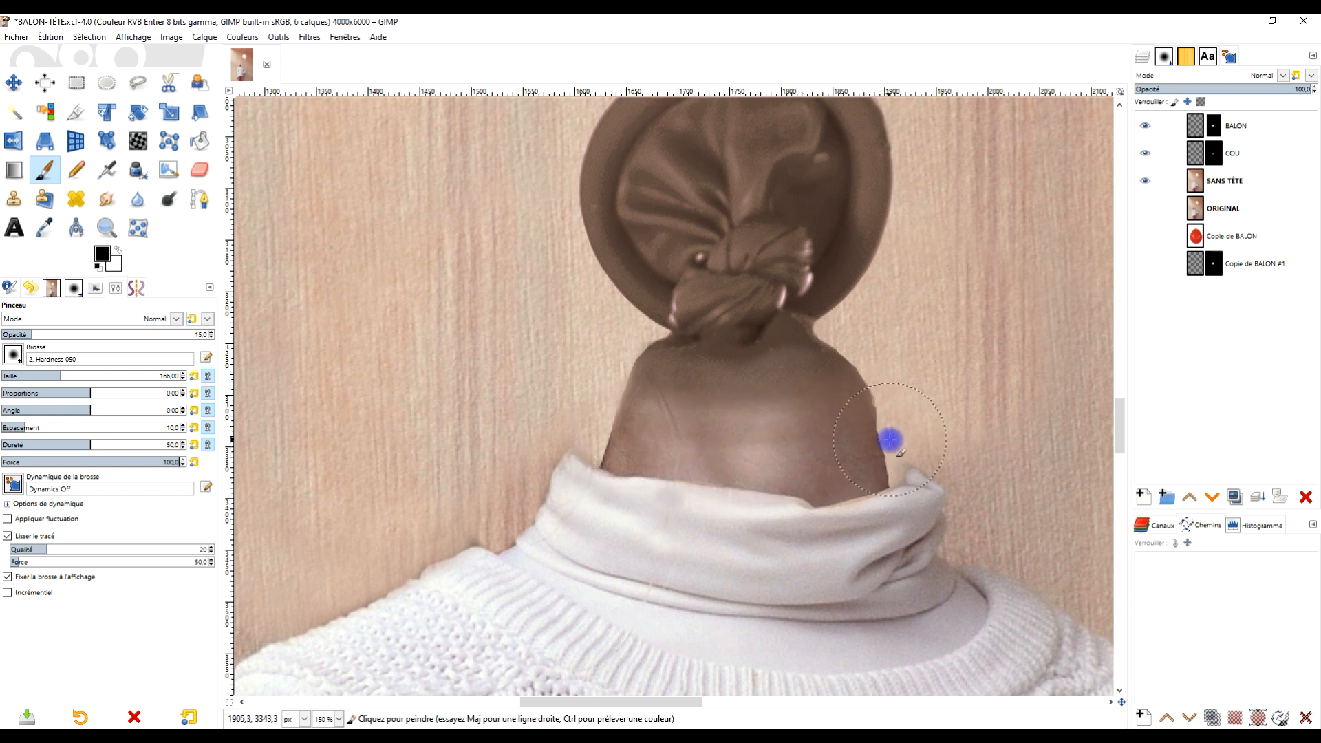
# Step: Soften the transition across the neck on the BALON layer mask with the Blur tool
pyautogui.click(137, 199)
pyautogui.click(136, 199)
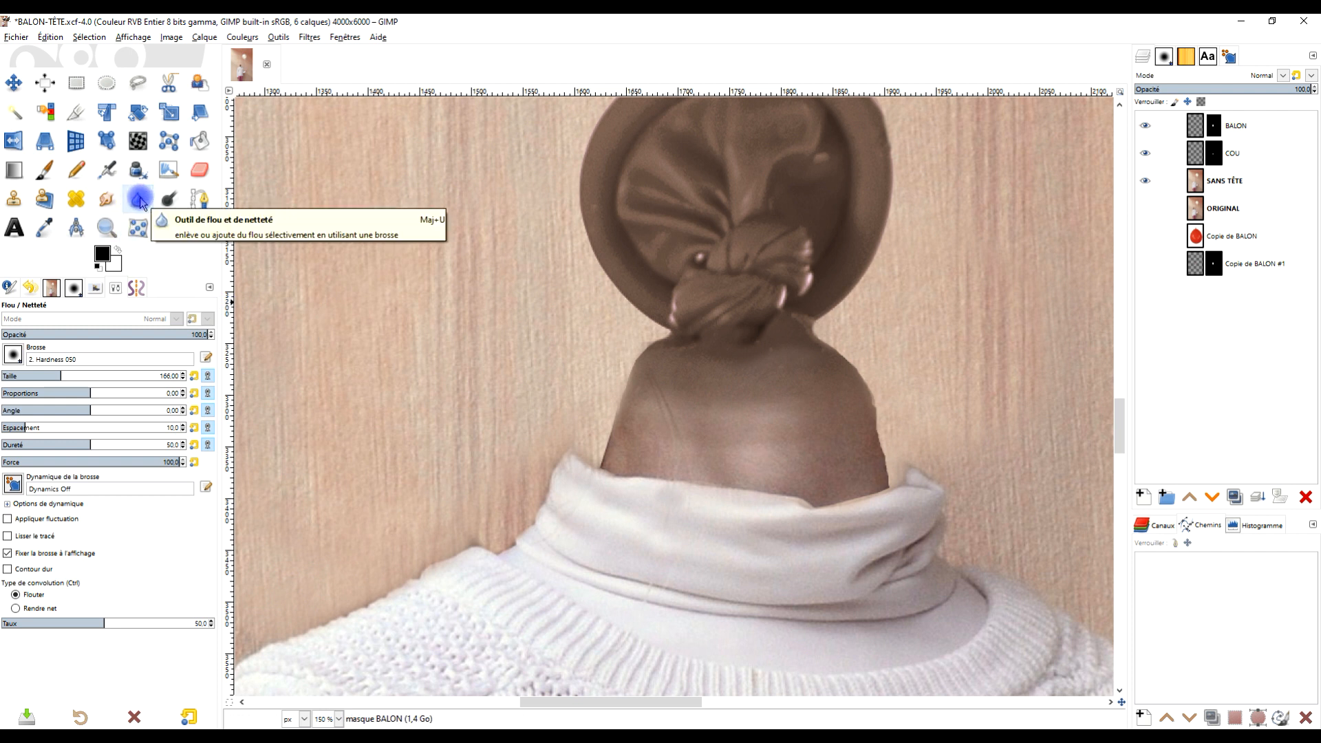
pyautogui.moveTo(648, 400); pyautogui.dragTo(824, 409)
pyautogui.moveTo(707, 449)
pyautogui.mouseDown()
pyautogui.moveTo(680, 404)
pyautogui.moveTo(813, 414)
pyautogui.moveTo(677, 407)
pyautogui.moveTo(671, 428)
pyautogui.moveTo(816, 447)
pyautogui.moveTo(788, 426)
pyautogui.moveTo(838, 427)
pyautogui.moveTo(827, 380)
pyautogui.moveTo(787, 363)
pyautogui.mouseUp()
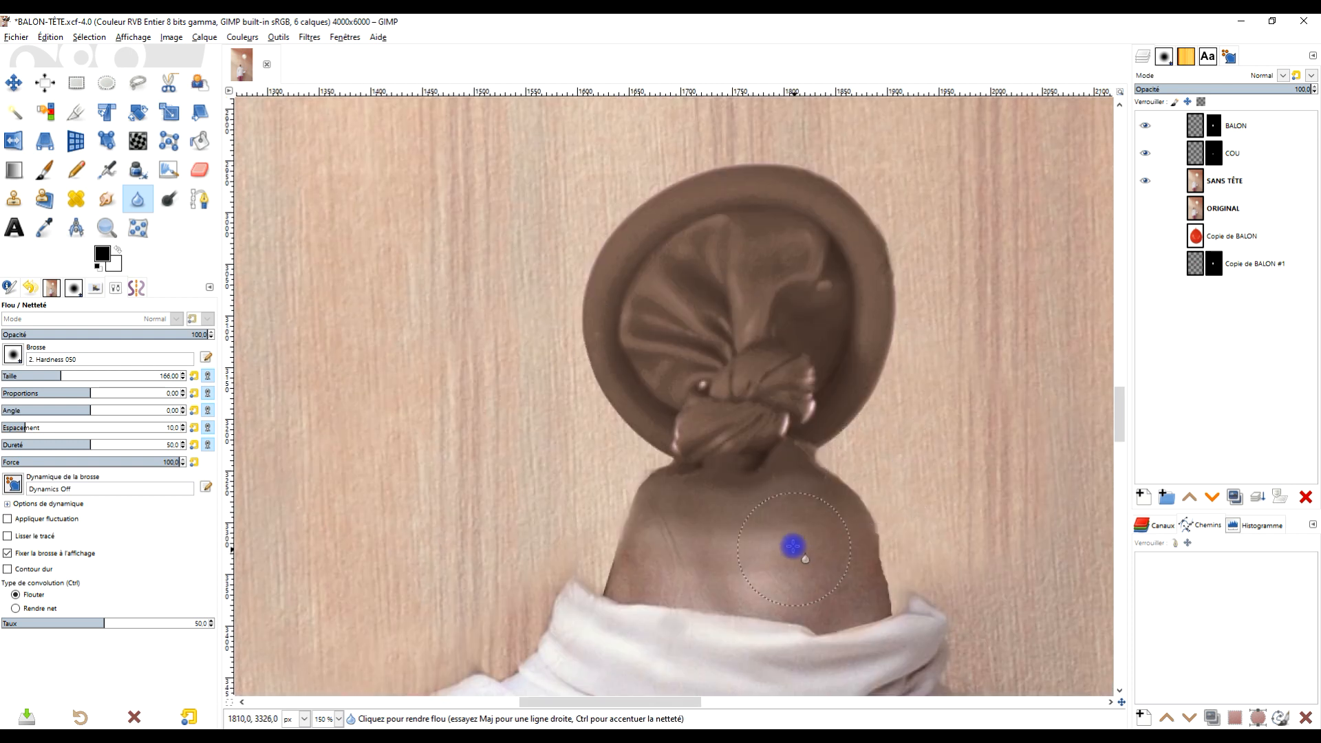
pyautogui.moveTo(791, 547)
pyautogui.mouseDown()
pyautogui.moveTo(710, 568)
pyautogui.moveTo(864, 557)
pyautogui.moveTo(883, 598)
pyautogui.mouseUp()
# Step: Try a Hue-Saturation adjustment on the BALON layer with hue -1.1, lightness 13.2 and saturation -6.0, comparing it with the preview off
pyautogui.scroll(-5, 861, 542)
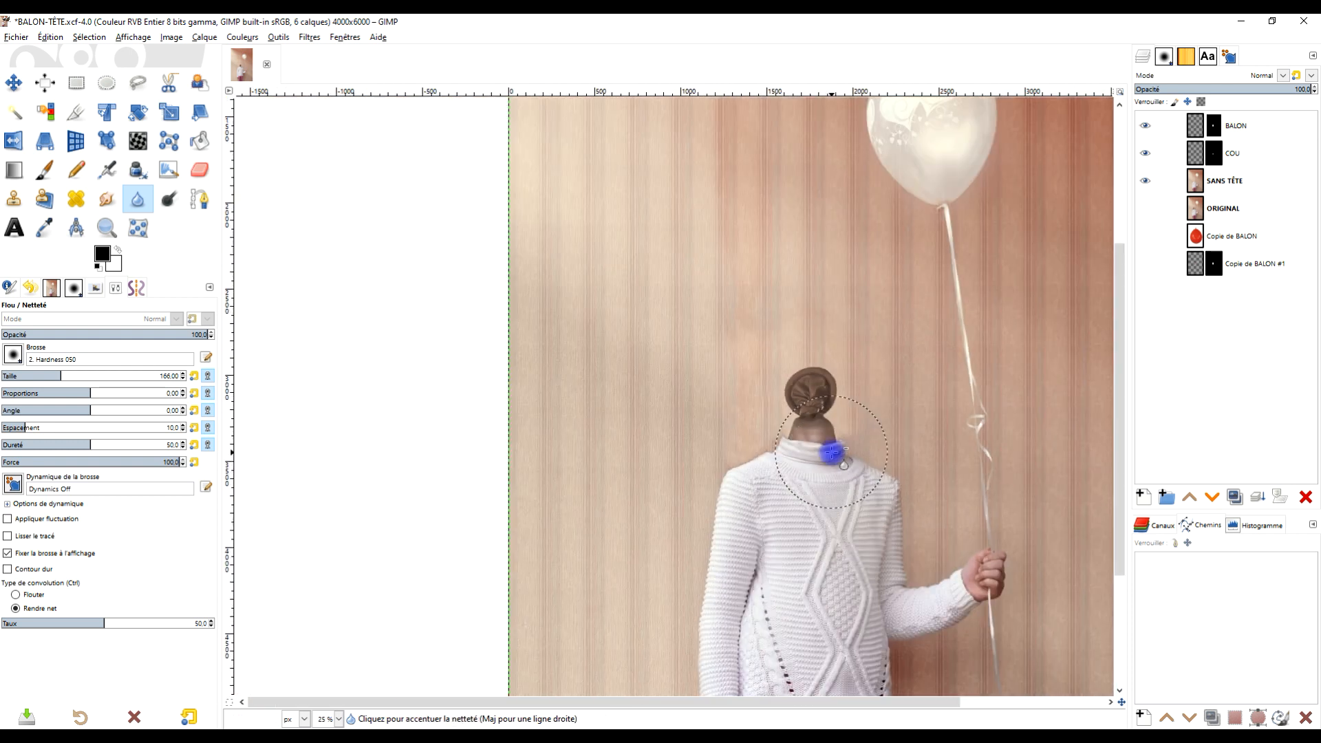
pyautogui.scroll(-2, 832, 452)
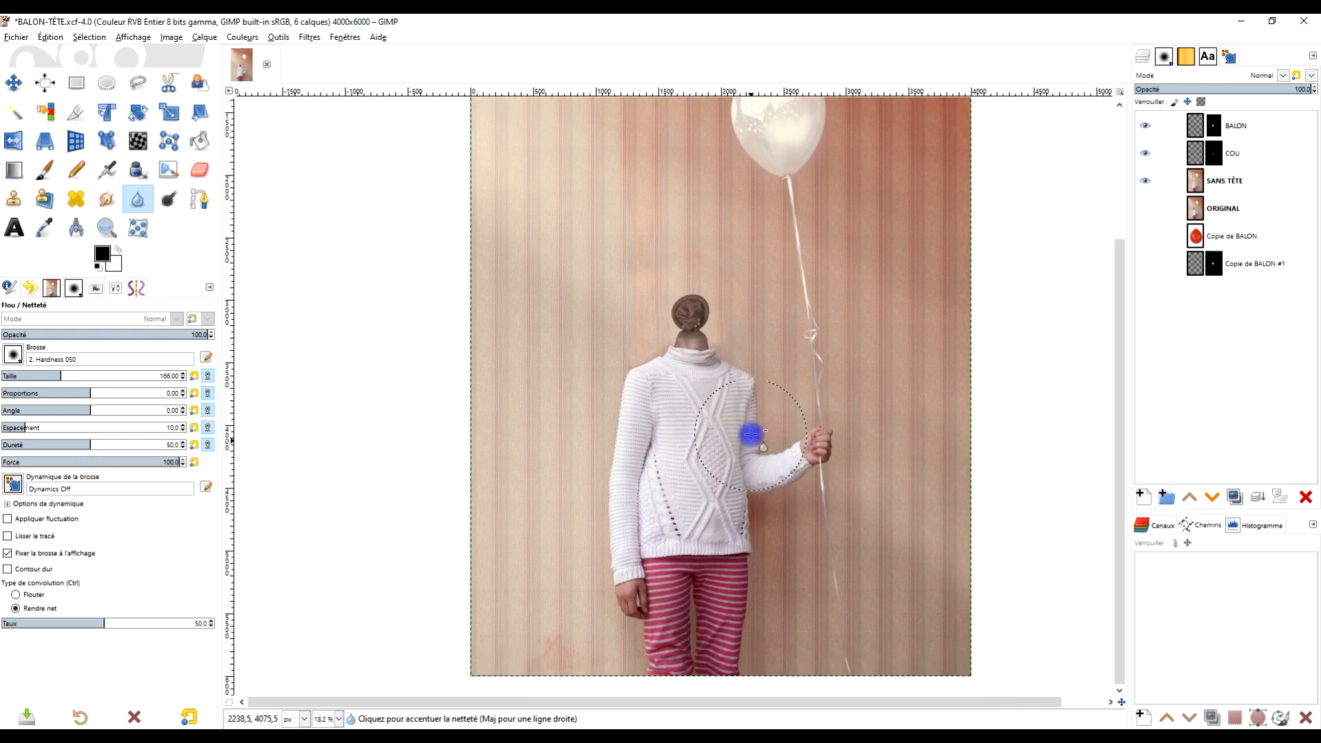
pyautogui.scroll(3, 750, 423)
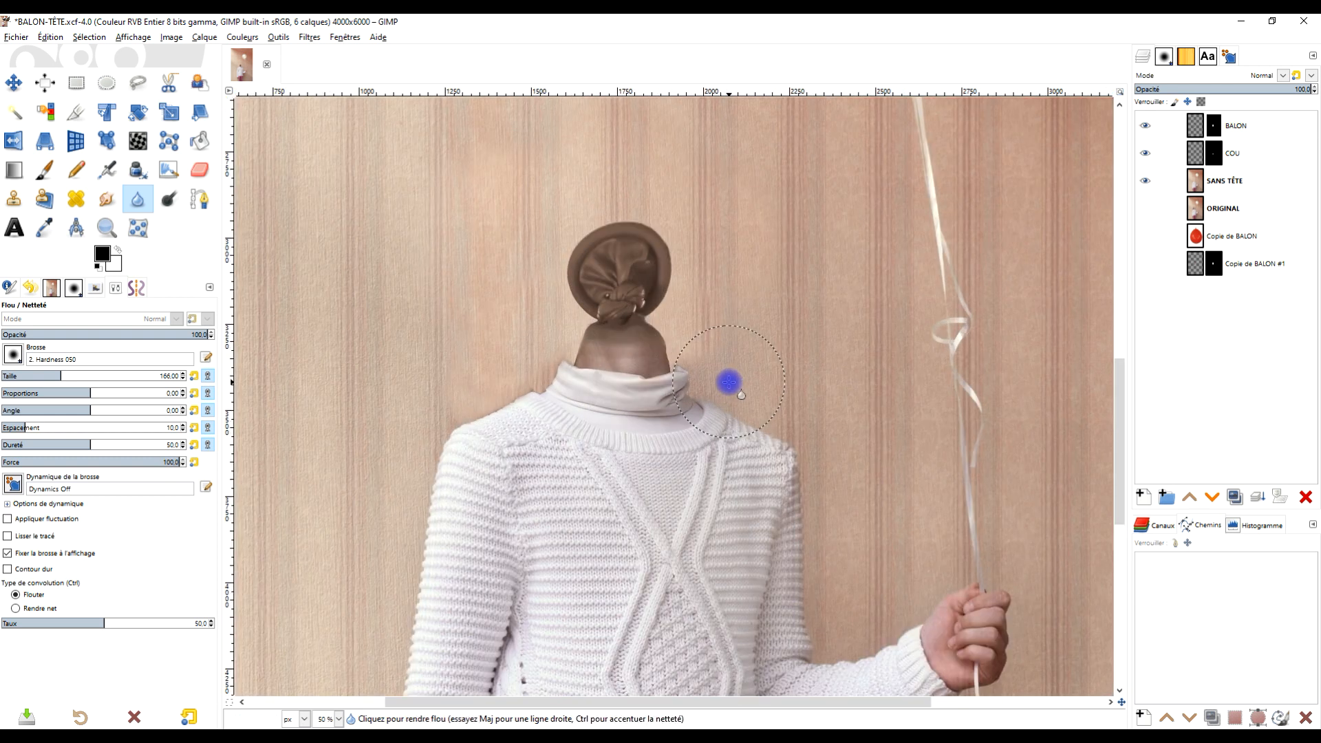
pyautogui.click(1194, 125)
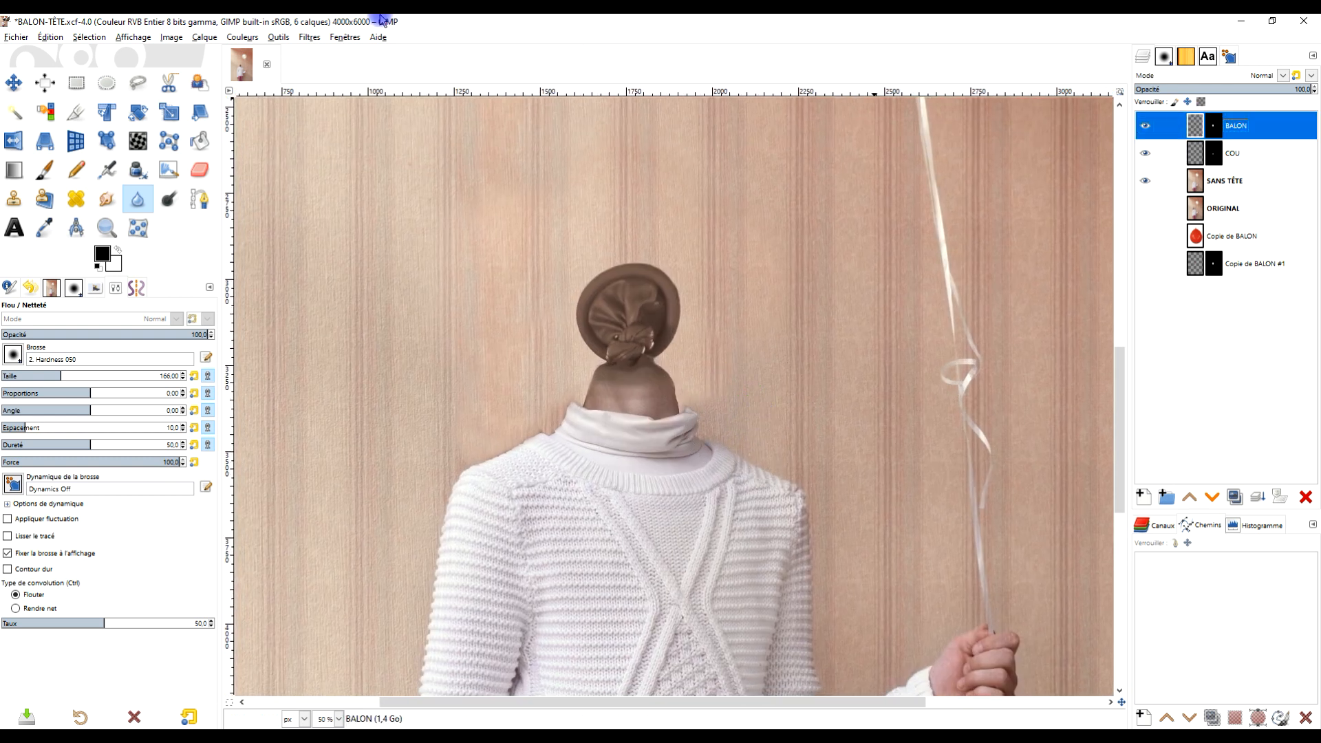
pyautogui.click(239, 39)
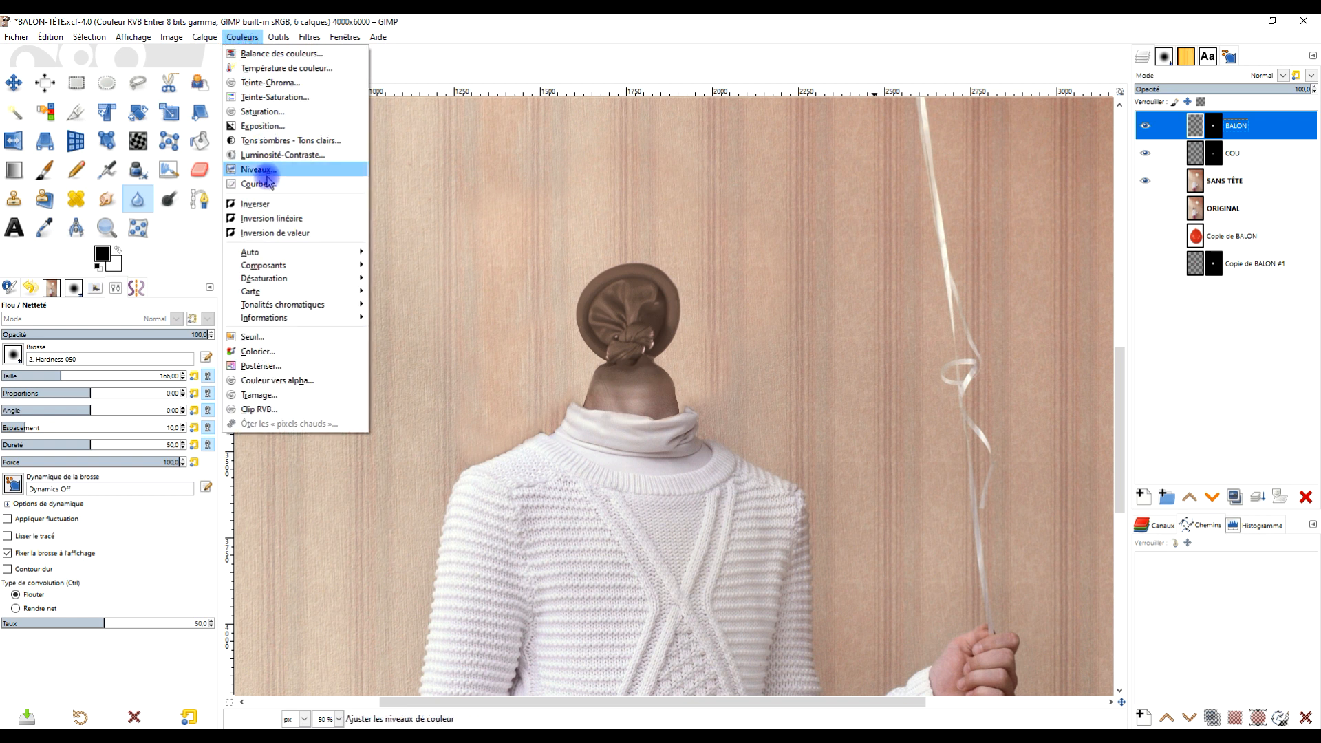
pyautogui.click(275, 97)
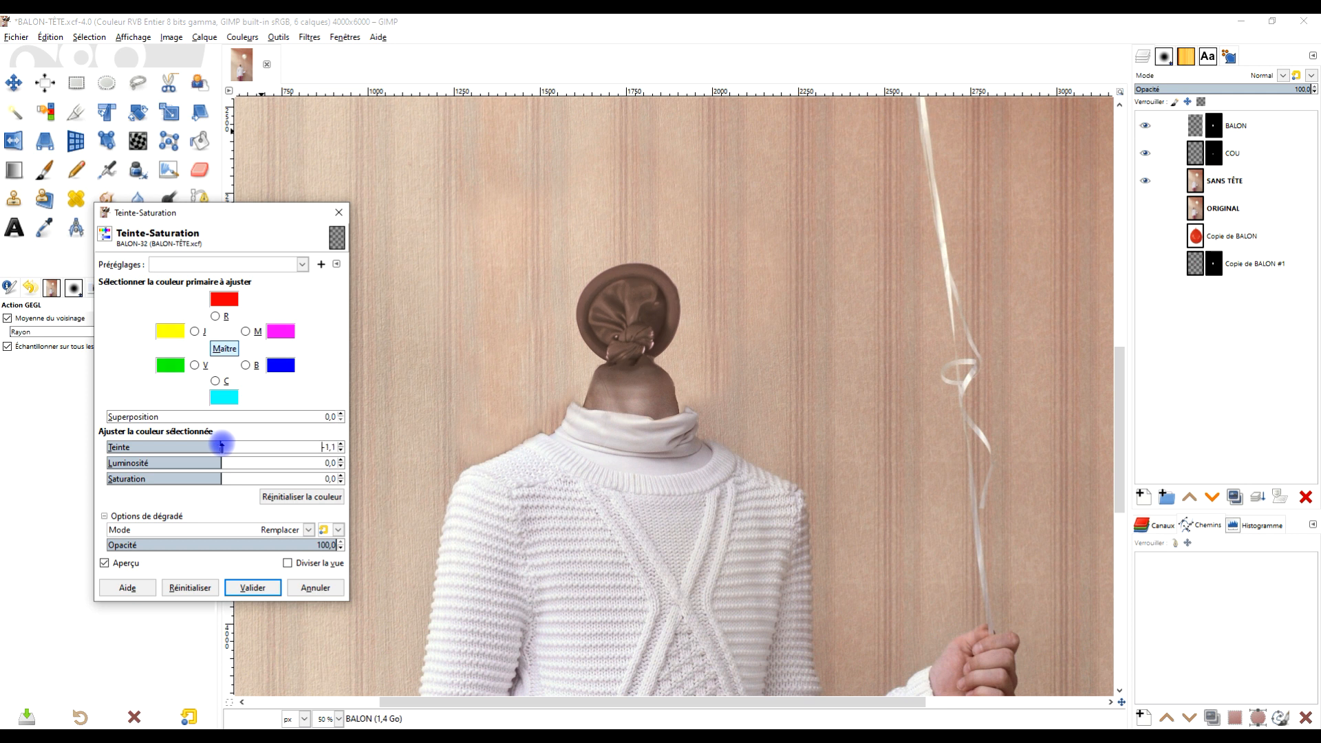
pyautogui.moveTo(219, 447); pyautogui.dragTo(219, 446)
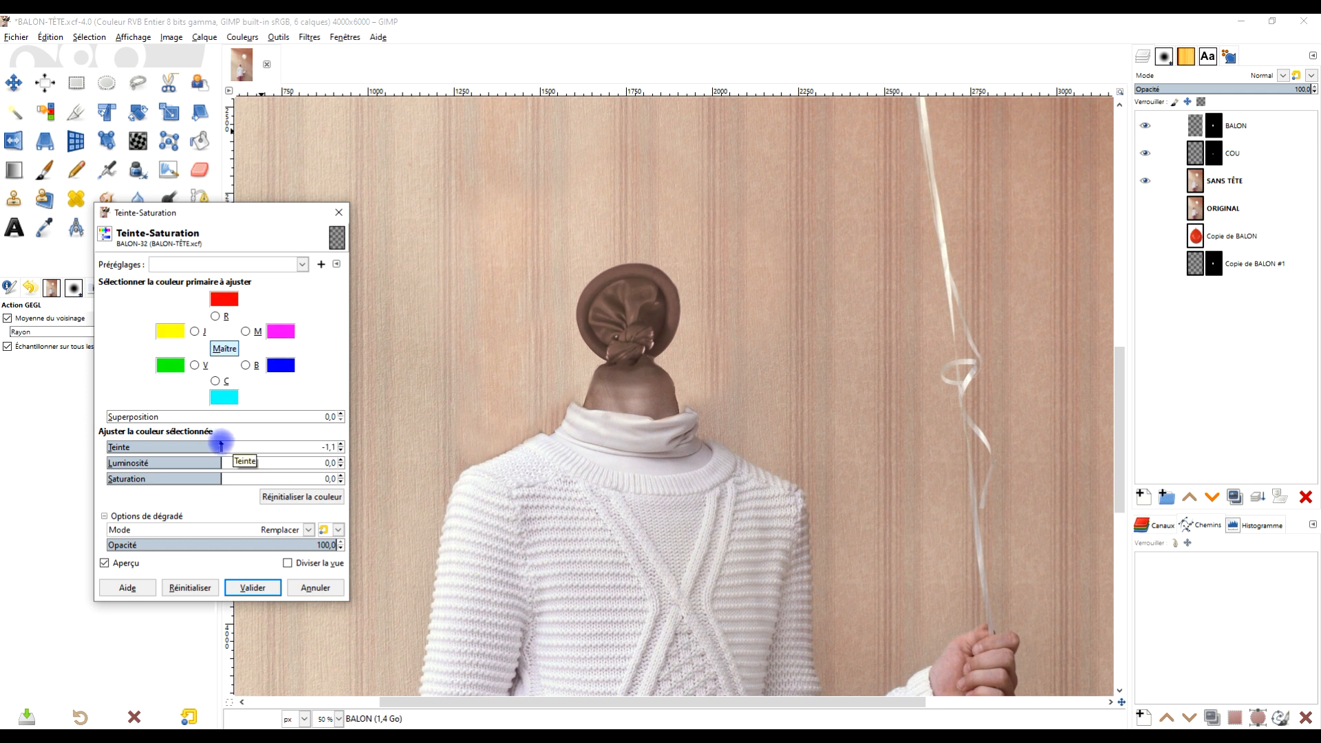
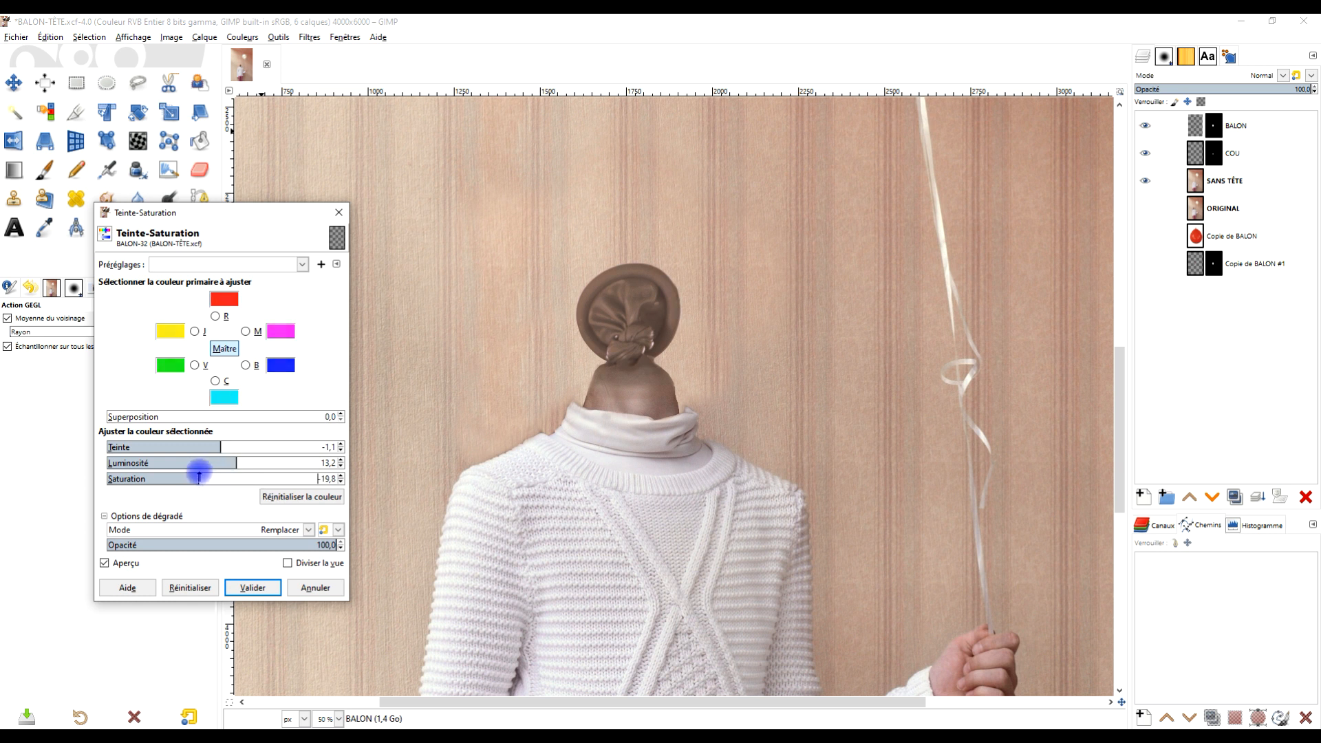
pyautogui.click(126, 563)
pyautogui.click(126, 563)
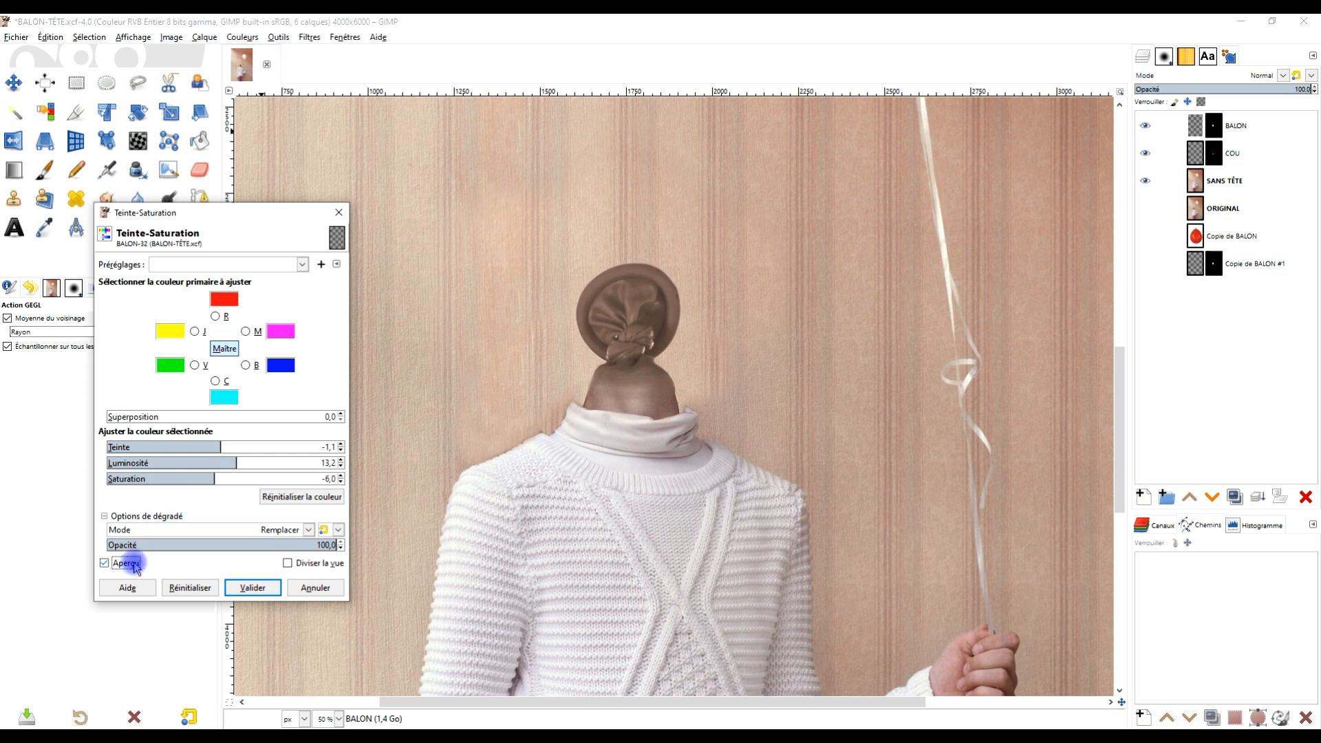
pyautogui.click(126, 563)
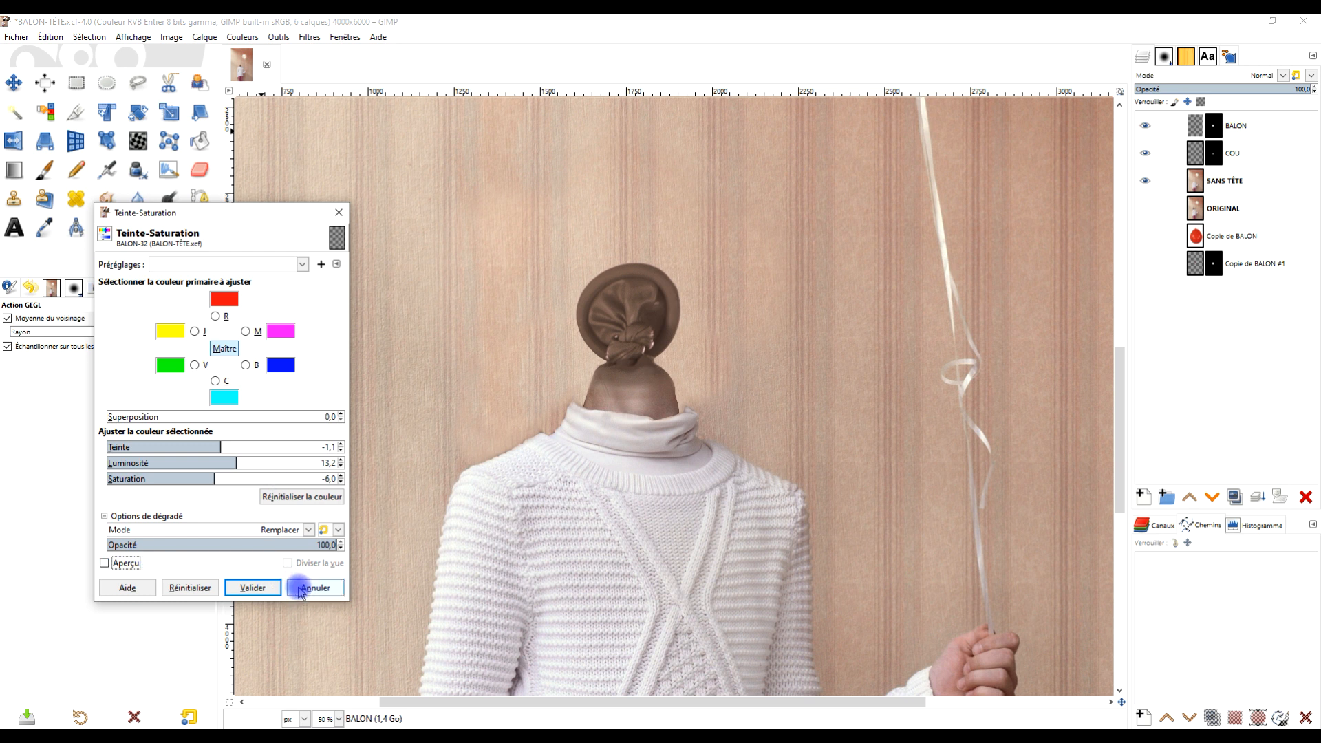
pyautogui.click(126, 563)
pyautogui.click(135, 564)
pyautogui.click(313, 586)
# Step: Save the BALON-TÊTE.xcf project with the whole figure in view
pyautogui.scroll(-1, 781, 216)
pyautogui.scroll(-2, 707, 364)
pyautogui.moveTo(740, 407); pyautogui.dragTo(696, 453)
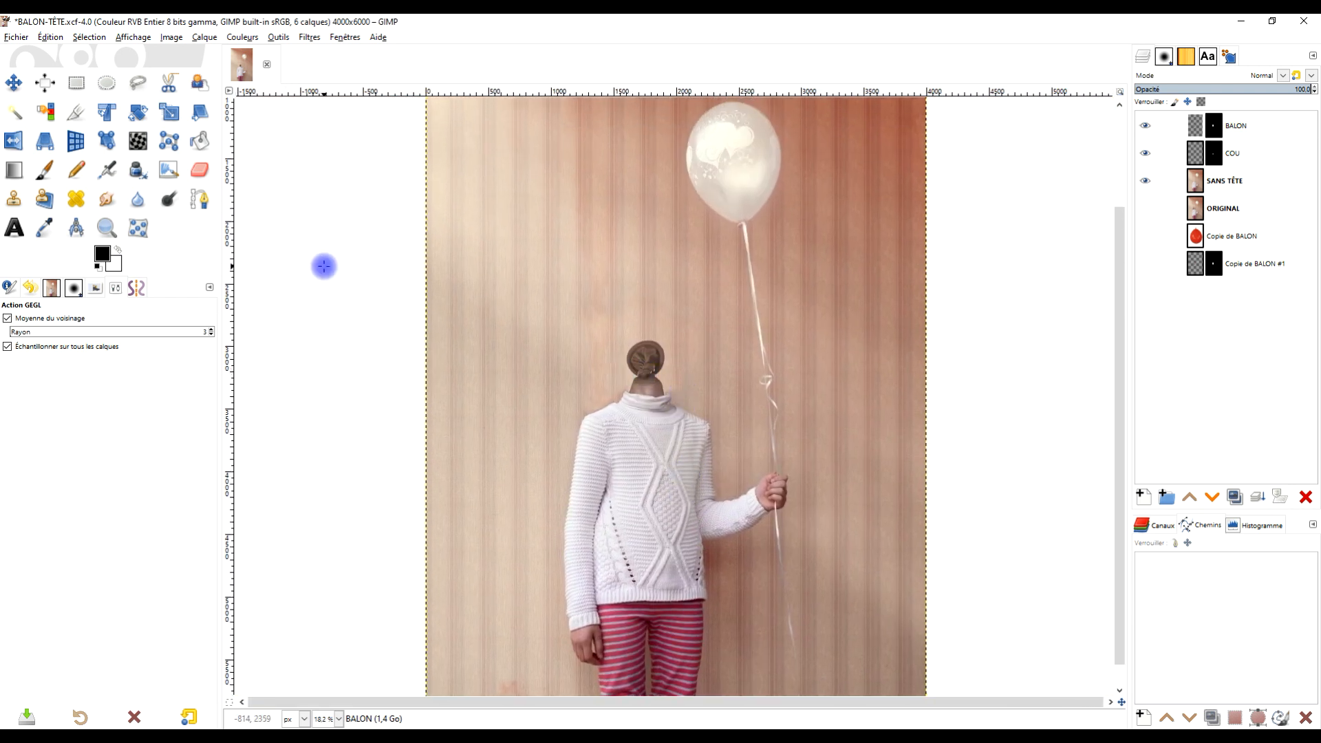
pyautogui.hotkey('ctrl', 's')
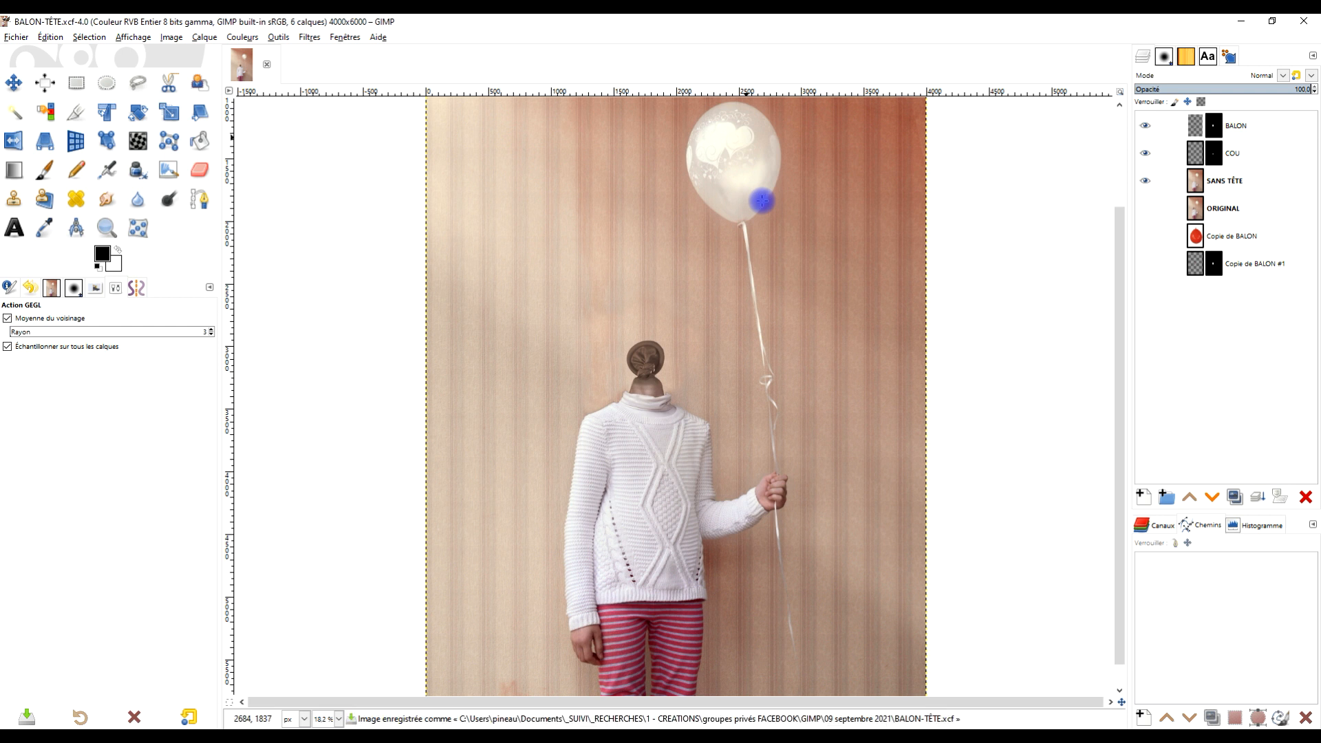
# Step: Create a layer group above the BALON layer and name it "tête"
pyautogui.moveTo(775, 176); pyautogui.dragTo(795, 315)
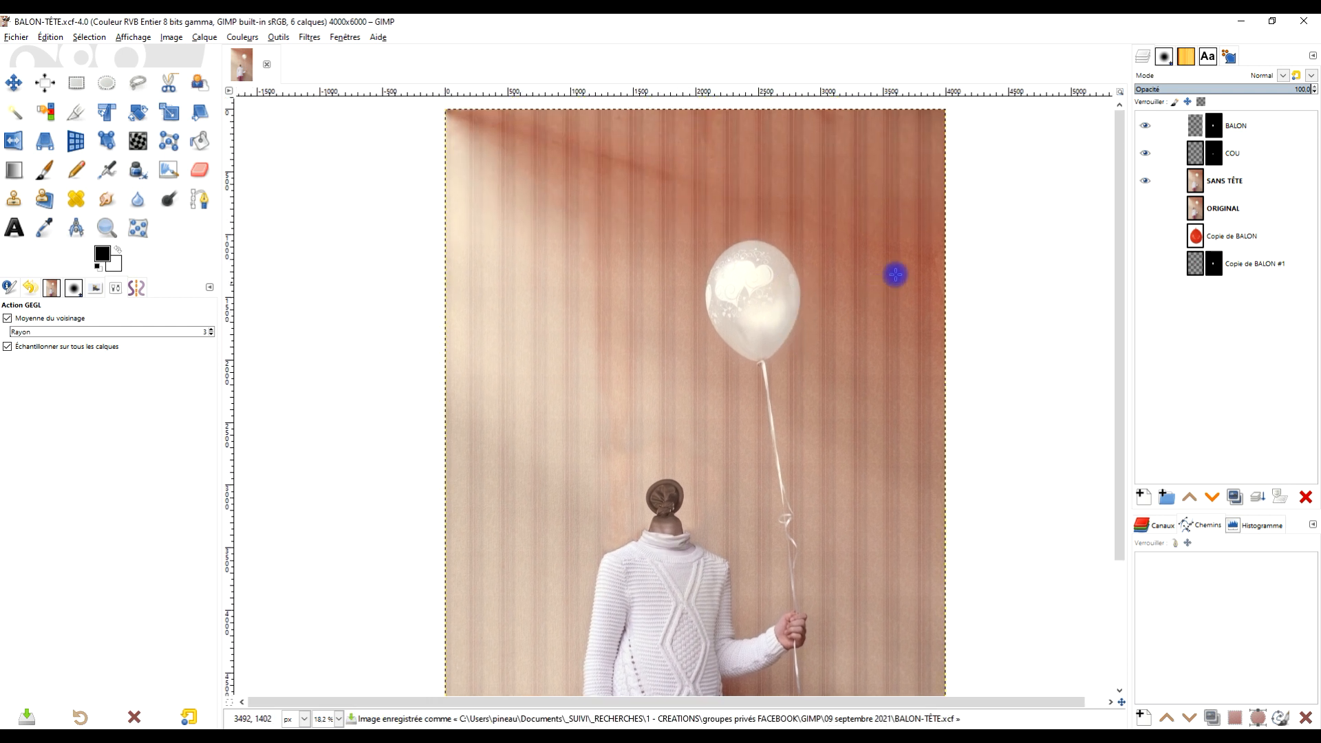
pyautogui.click(1221, 127)
pyautogui.click(1210, 143)
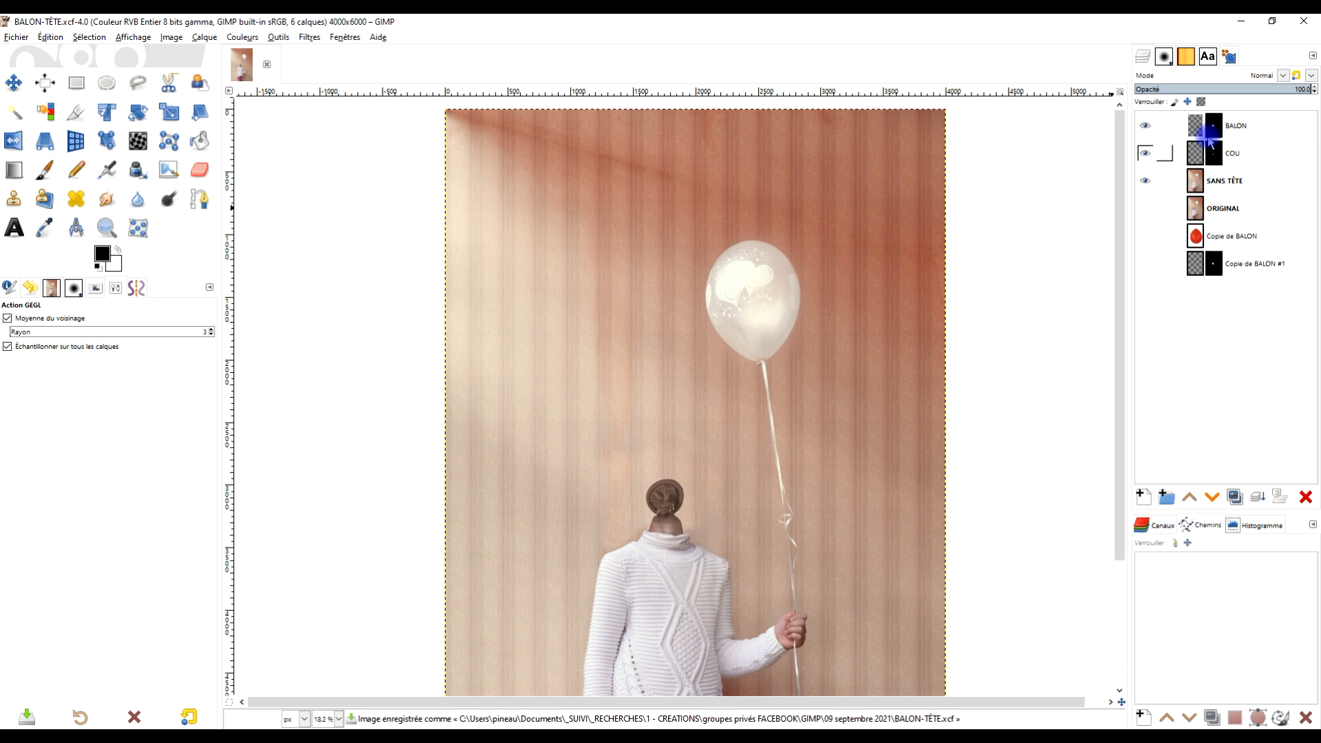
pyautogui.click(1198, 127)
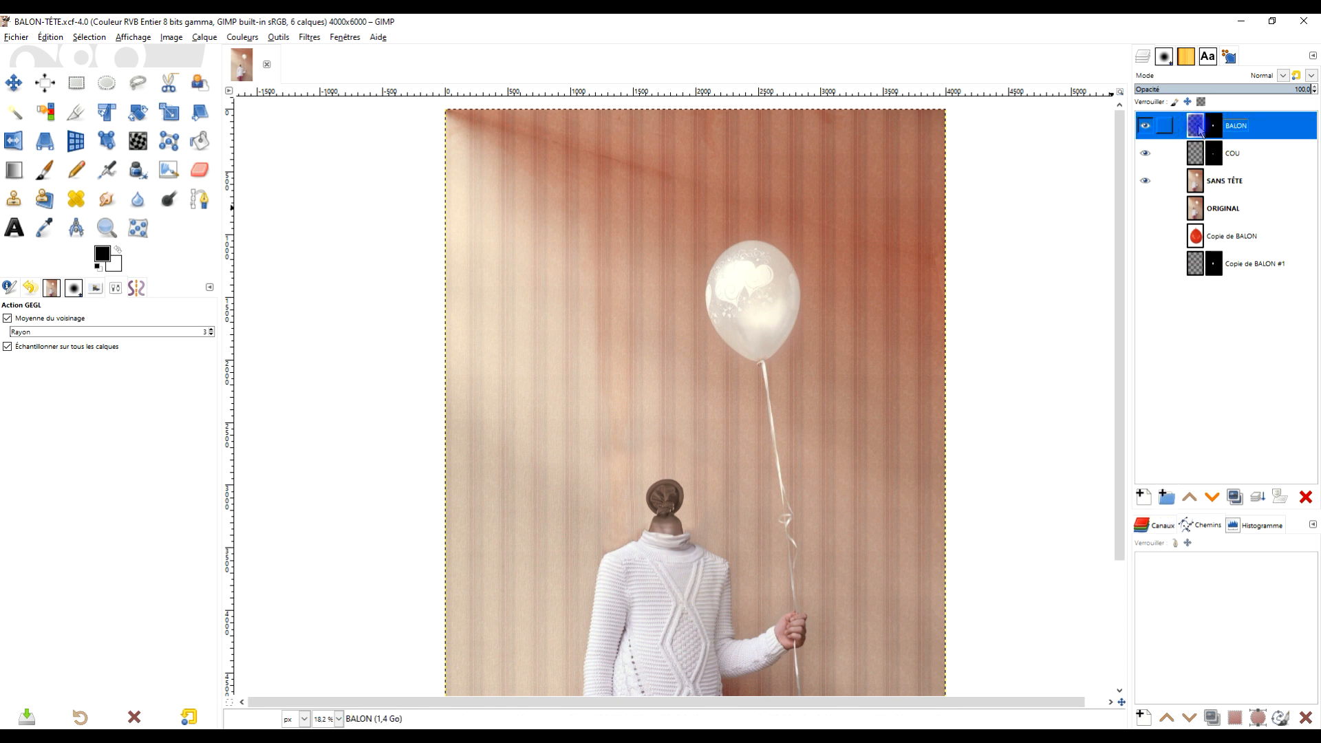
pyautogui.click(1164, 498)
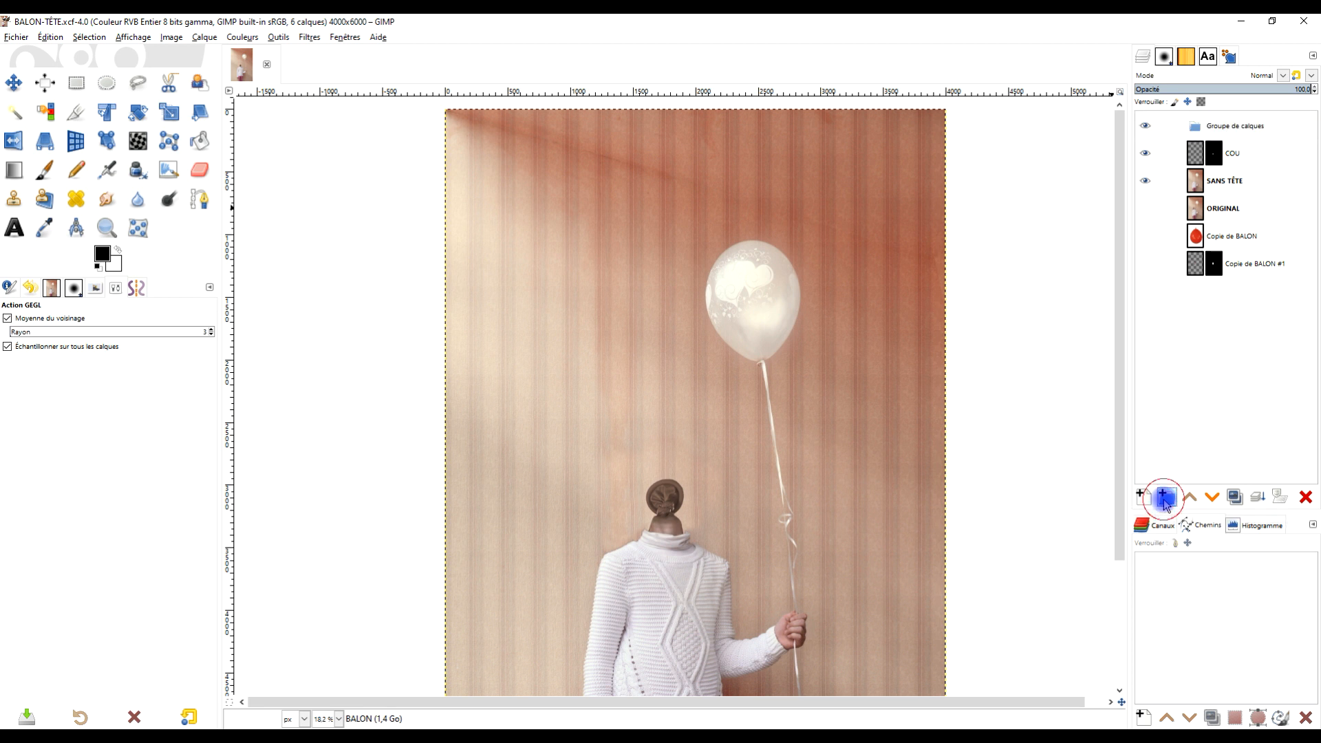
pyautogui.doubleClick(1230, 126)
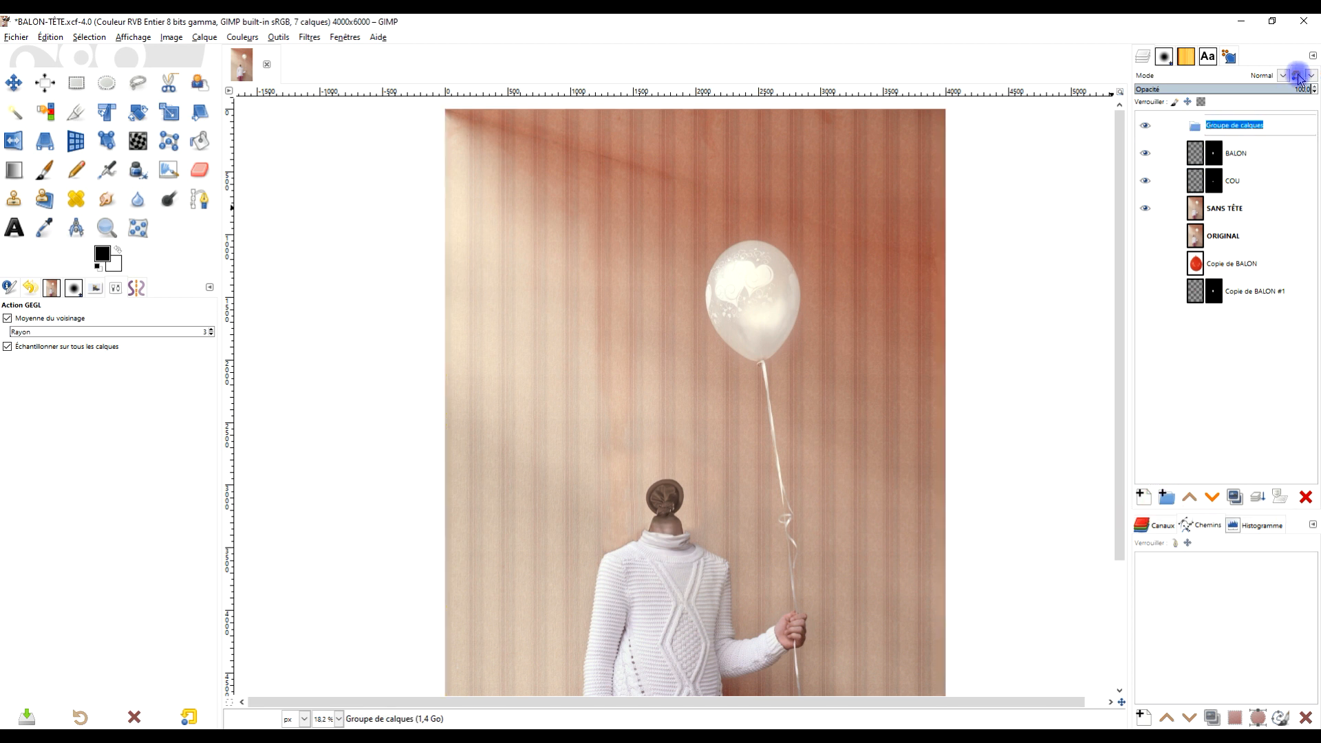
pyautogui.press('capslock')
pyautogui.write('T')
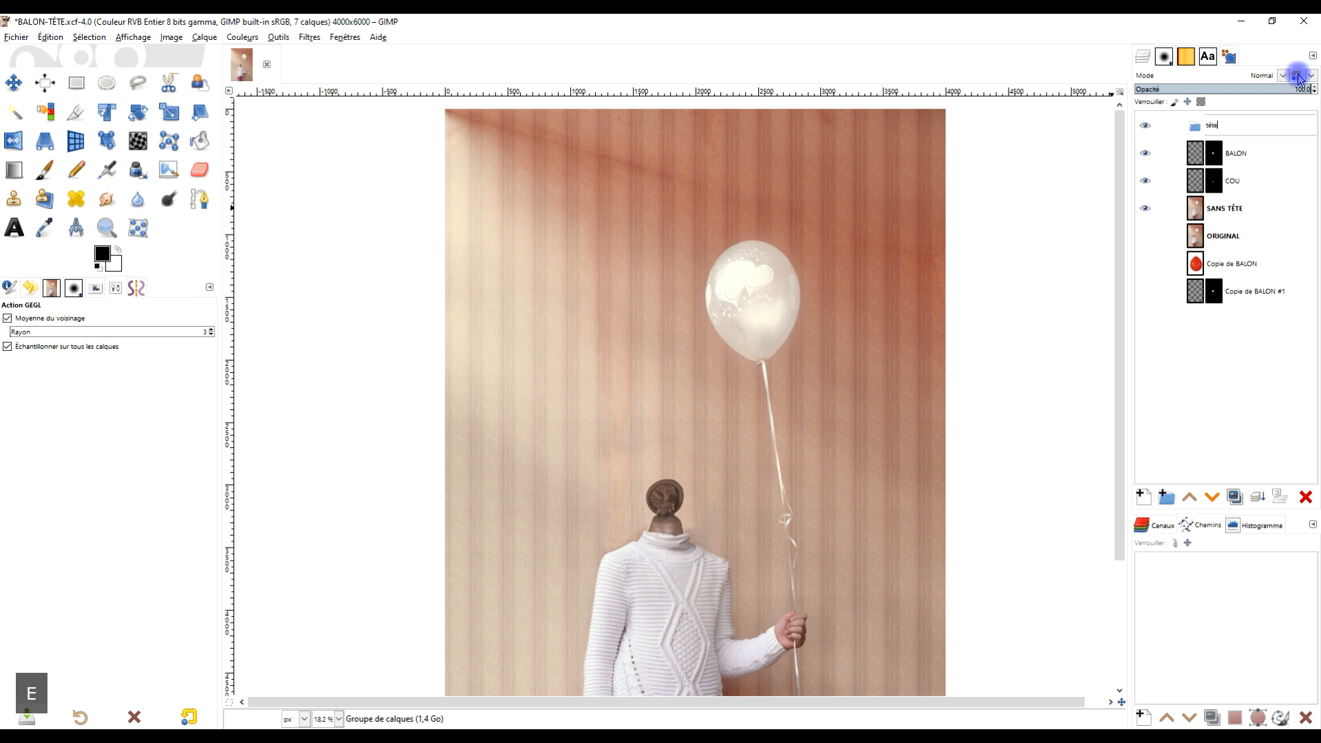
pyautogui.press('Return')
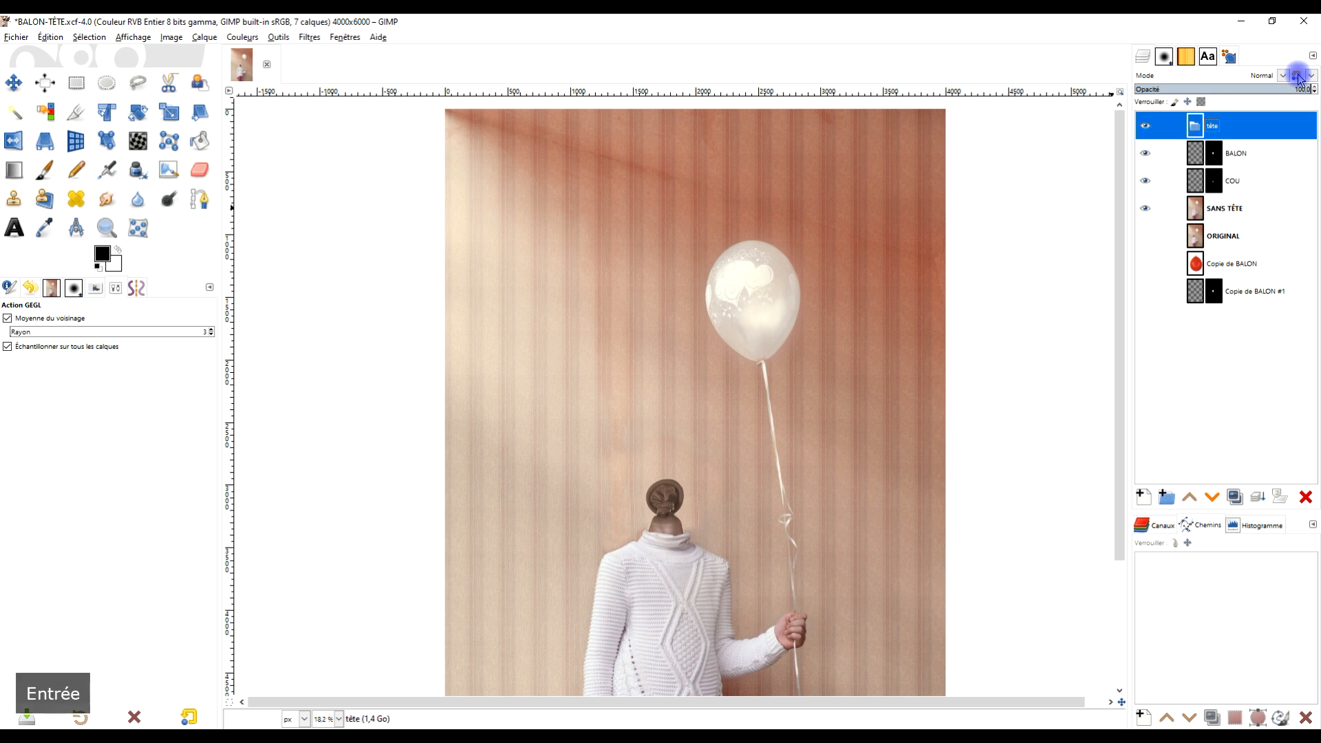
# Step: Move the BALON, COU and SANS TÊTE layers into the tête group, keeping their stacking order
pyautogui.click(1196, 152)
pyautogui.moveTo(1197, 152); pyautogui.dragTo(1245, 128)
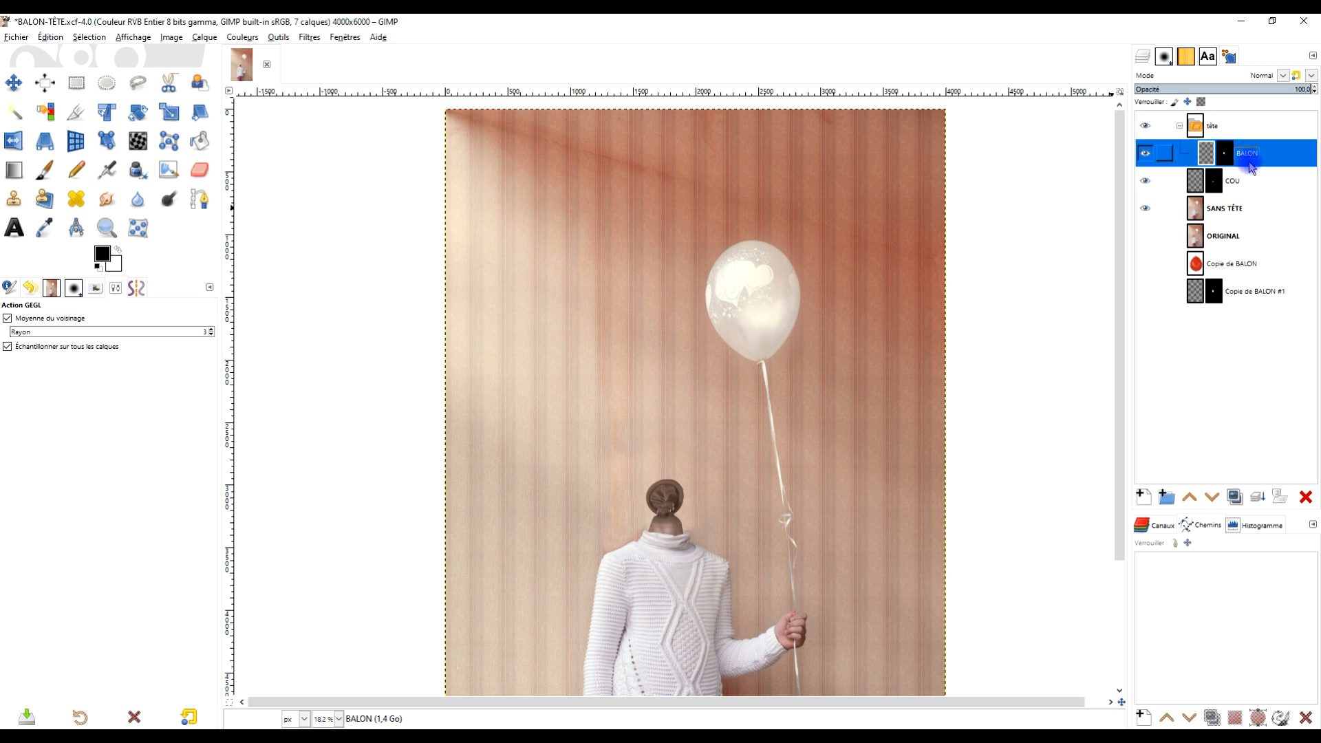
pyautogui.moveTo(1198, 190)
pyautogui.mouseDown()
pyautogui.moveTo(1212, 165)
pyautogui.moveTo(1204, 199)
pyautogui.moveTo(1266, 132)
pyautogui.moveTo(1207, 196)
pyautogui.mouseUp()
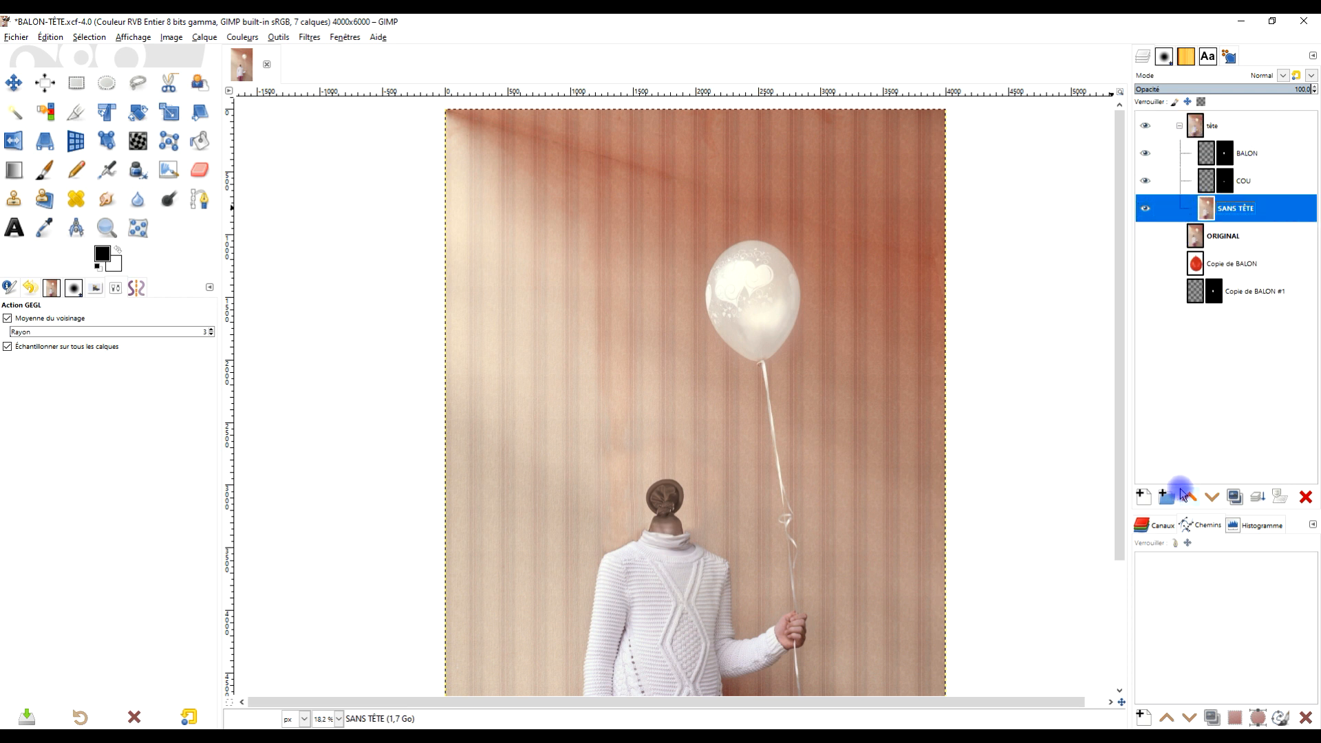
# Step: Create a layer group just above the ORIGINAL layer and name it "ARCHIVES"
pyautogui.click(1225, 238)
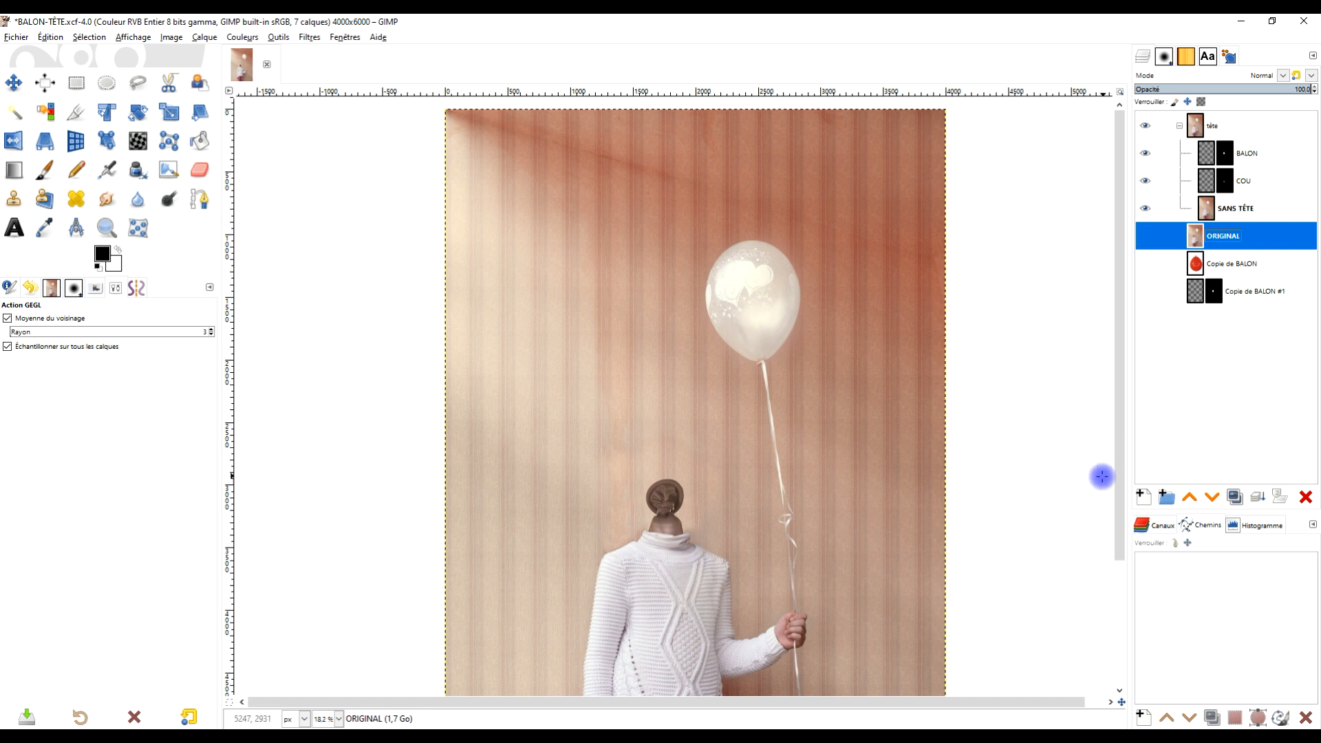
pyautogui.click(1162, 496)
pyautogui.doubleClick(1221, 237)
pyautogui.press('capslock')
pyautogui.write('ARCHIVES')
pyautogui.press('Return')
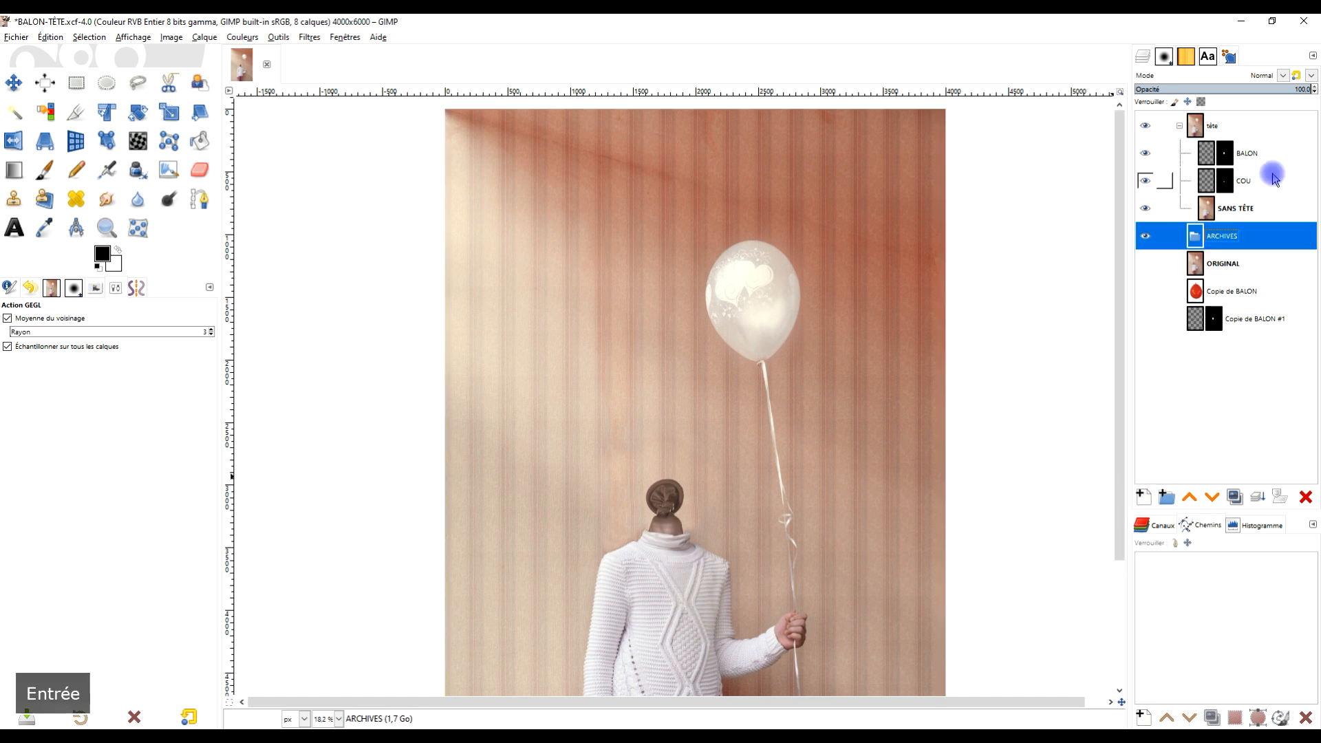
# Step: Move the ORIGINAL layer and both BALON copies into the ARCHIVES group and collapse it
pyautogui.moveTo(1198, 263); pyautogui.dragTo(1230, 235)
pyautogui.moveTo(1196, 288); pyautogui.dragTo(1225, 298)
pyautogui.click(1179, 236)
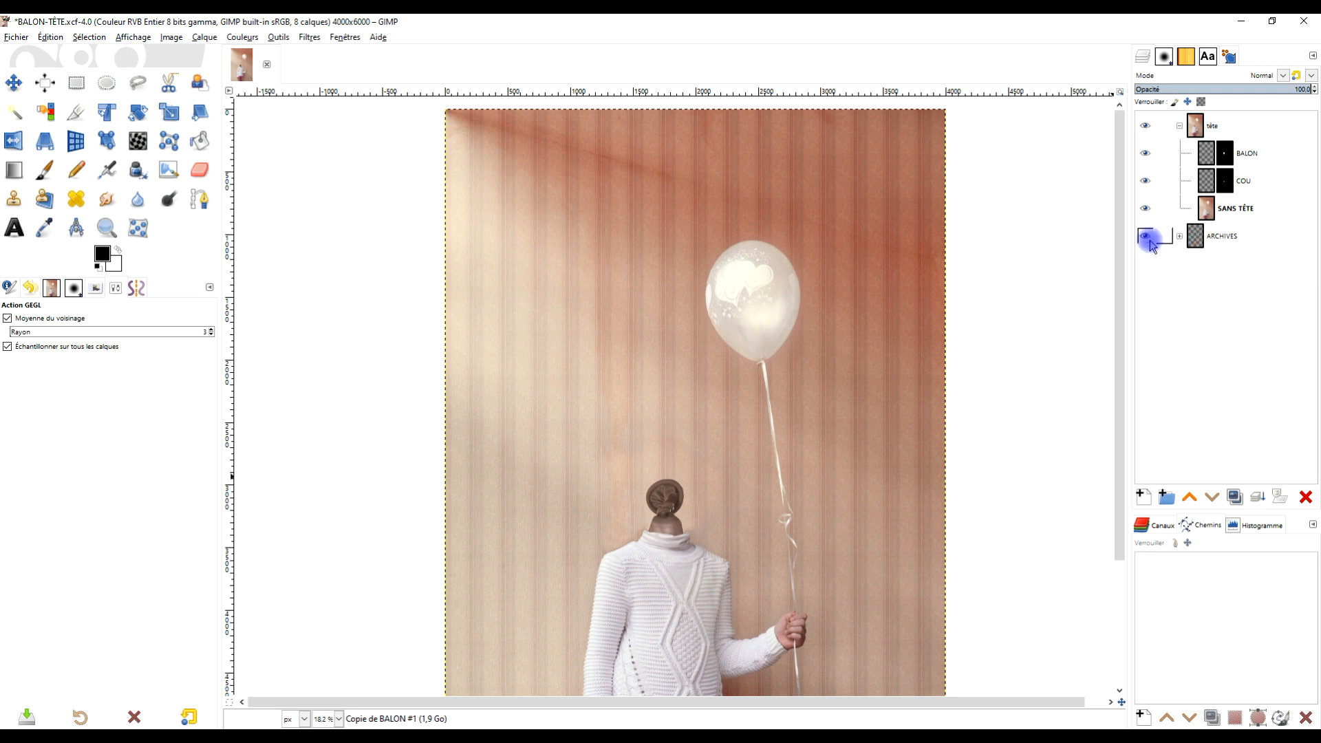
# Step: Hide the ARCHIVES group and collapse the tête group in the layer stack
pyautogui.click(1180, 127)
pyautogui.click(1242, 127)
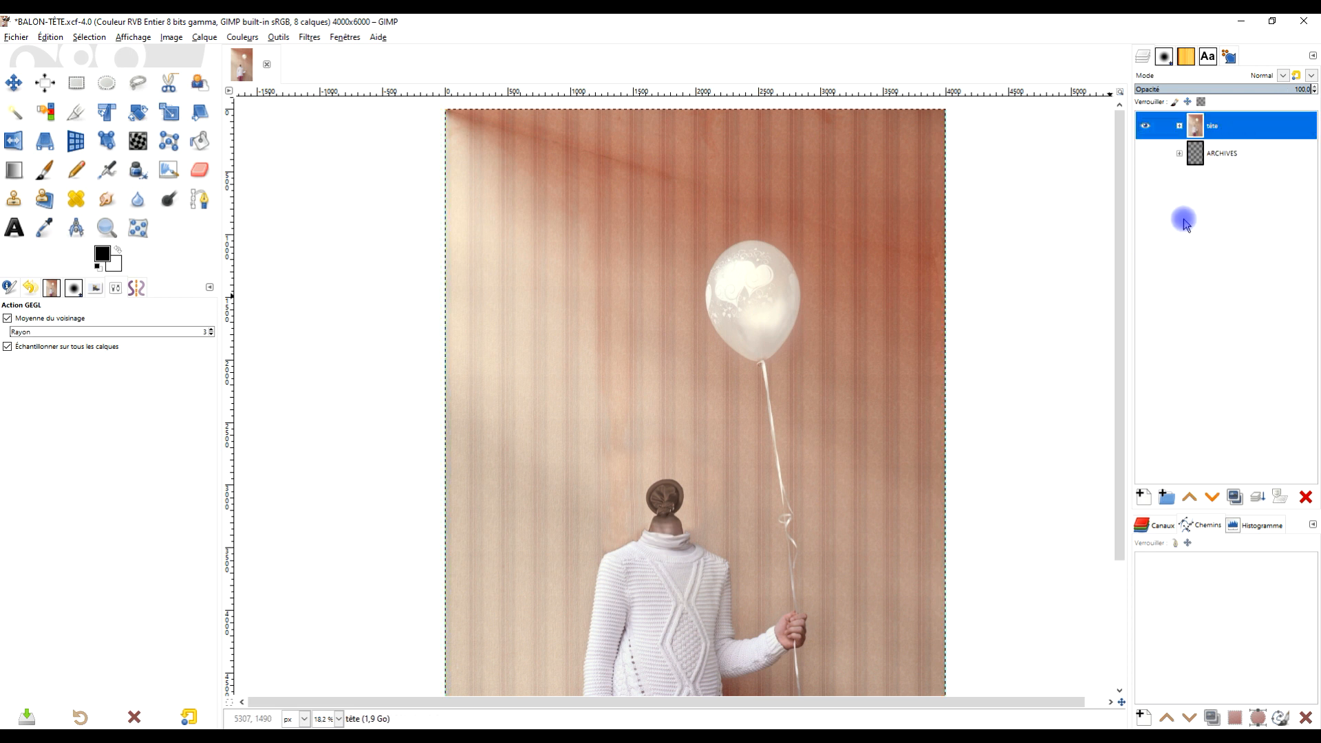
pyautogui.click(1229, 154)
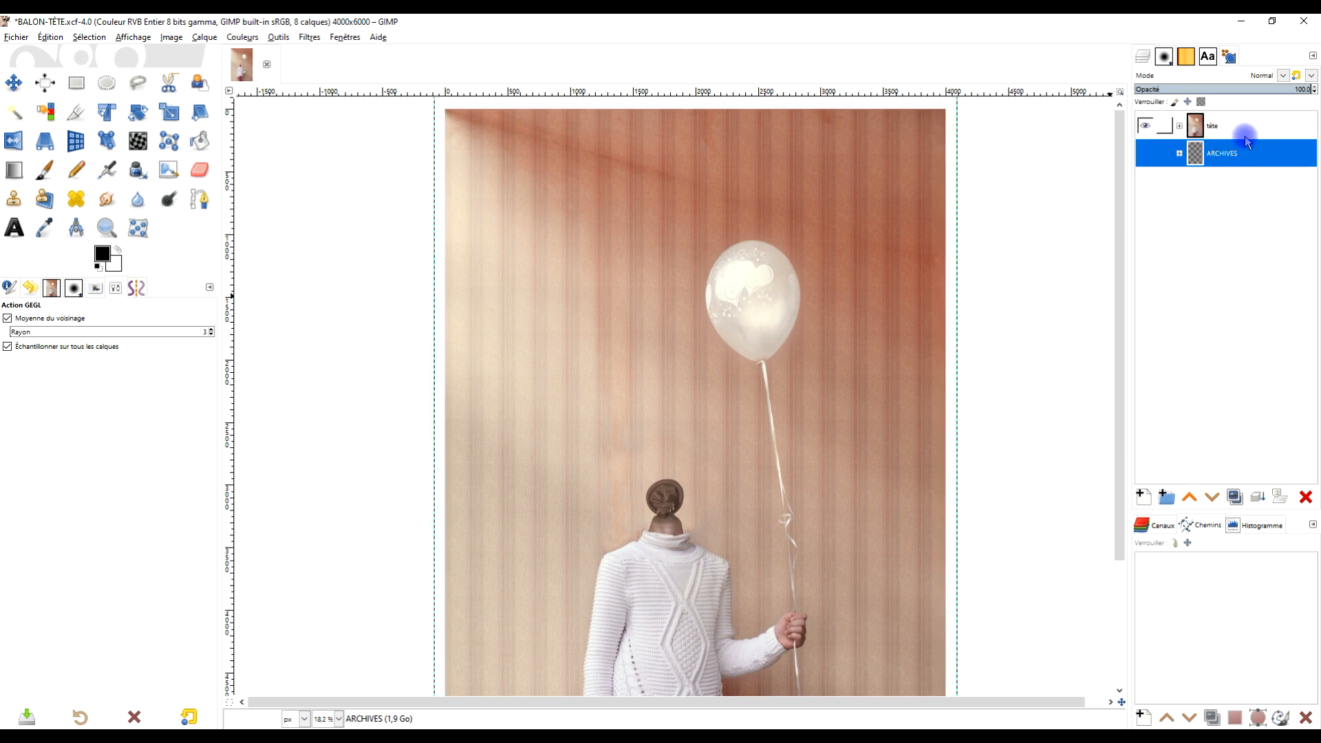
# Step: Hide the tête group and expand the ARCHIVES group, leaving ARCHIVES hidden
pyautogui.moveTo(855, 247); pyautogui.dragTo(886, 243)
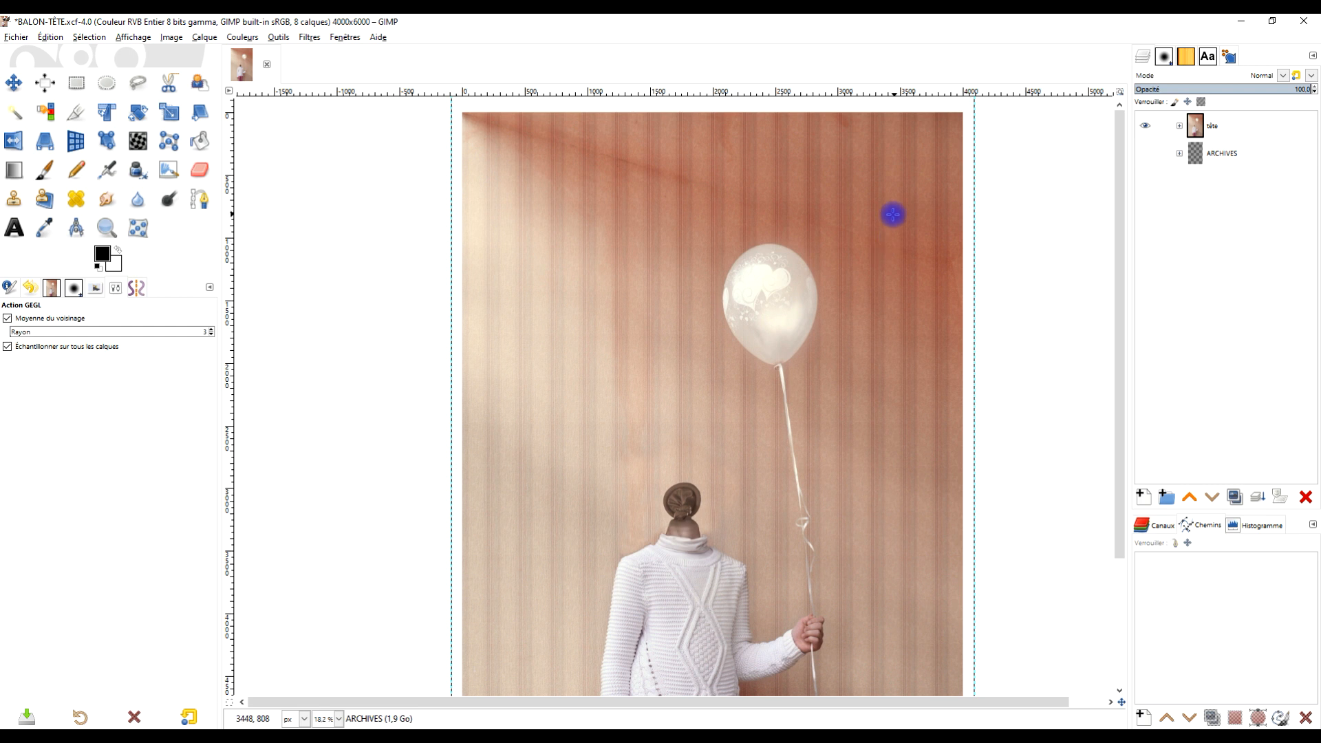
pyautogui.click(1179, 154)
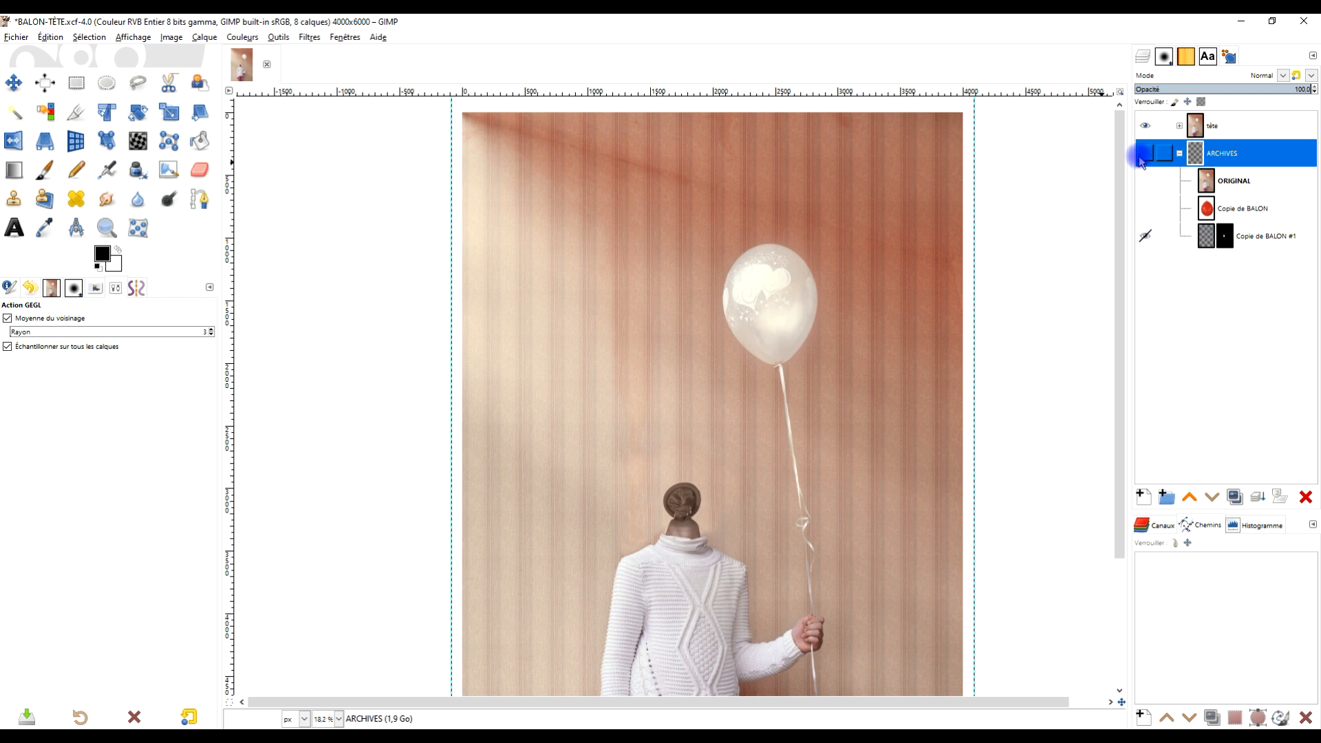
pyautogui.click(1145, 125)
pyautogui.click(1145, 236)
pyautogui.click(1147, 153)
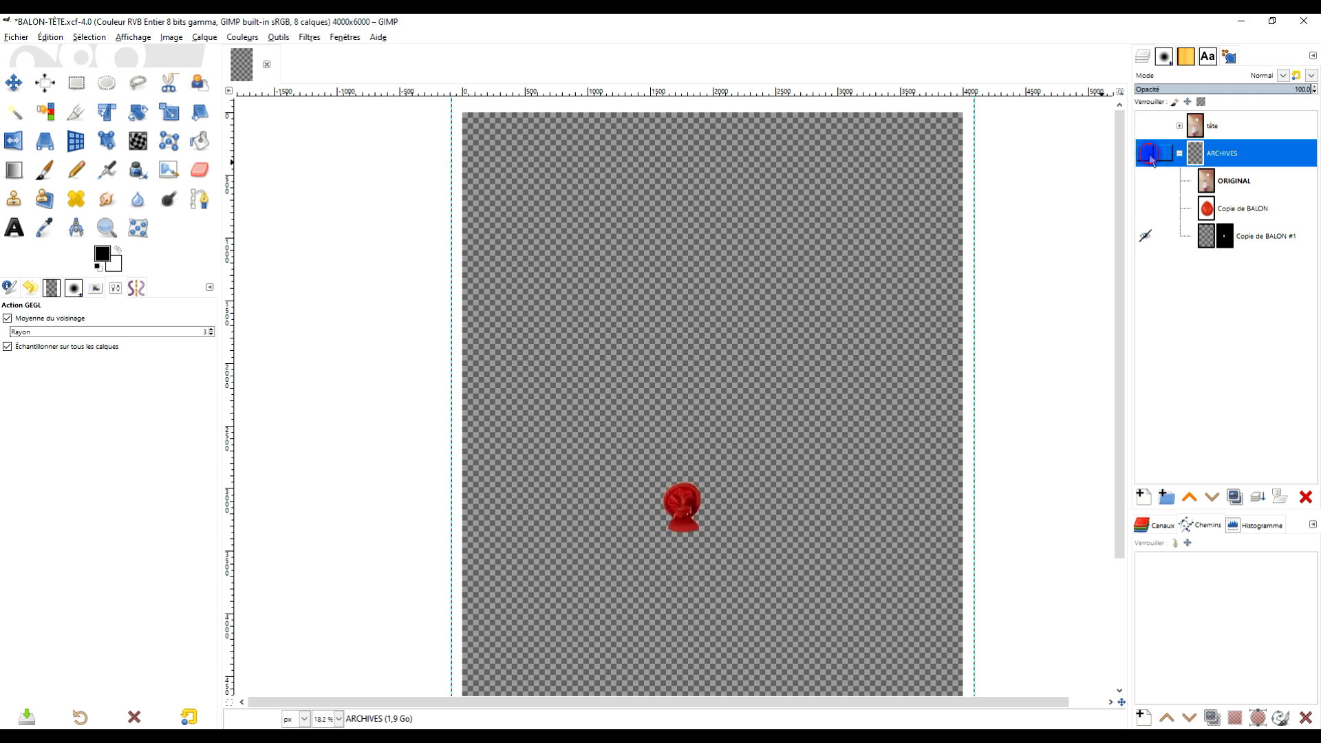
pyautogui.click(1146, 236)
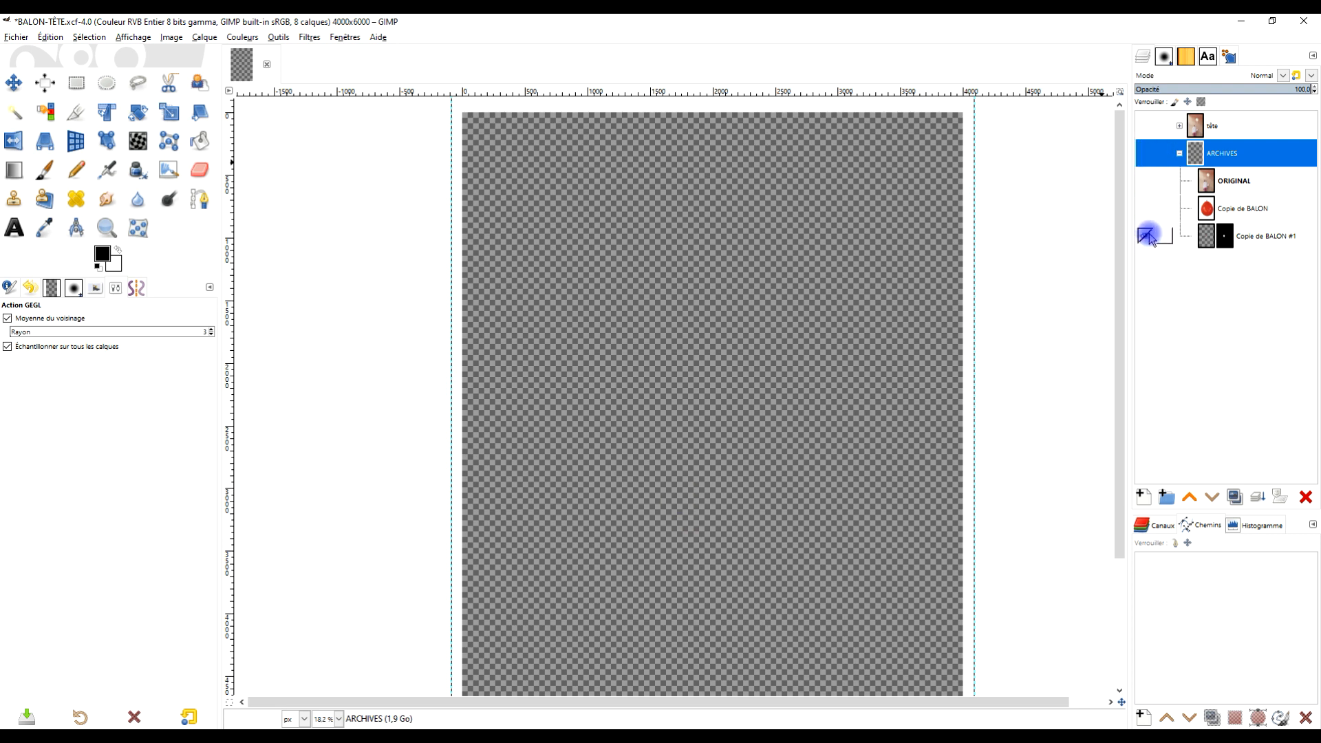
# Step: Duplicate the Copie de BALON layer inside ARCHIVES and rename the duplicate "BALON EN HAUT"
pyautogui.click(1207, 210)
pyautogui.click(1236, 497)
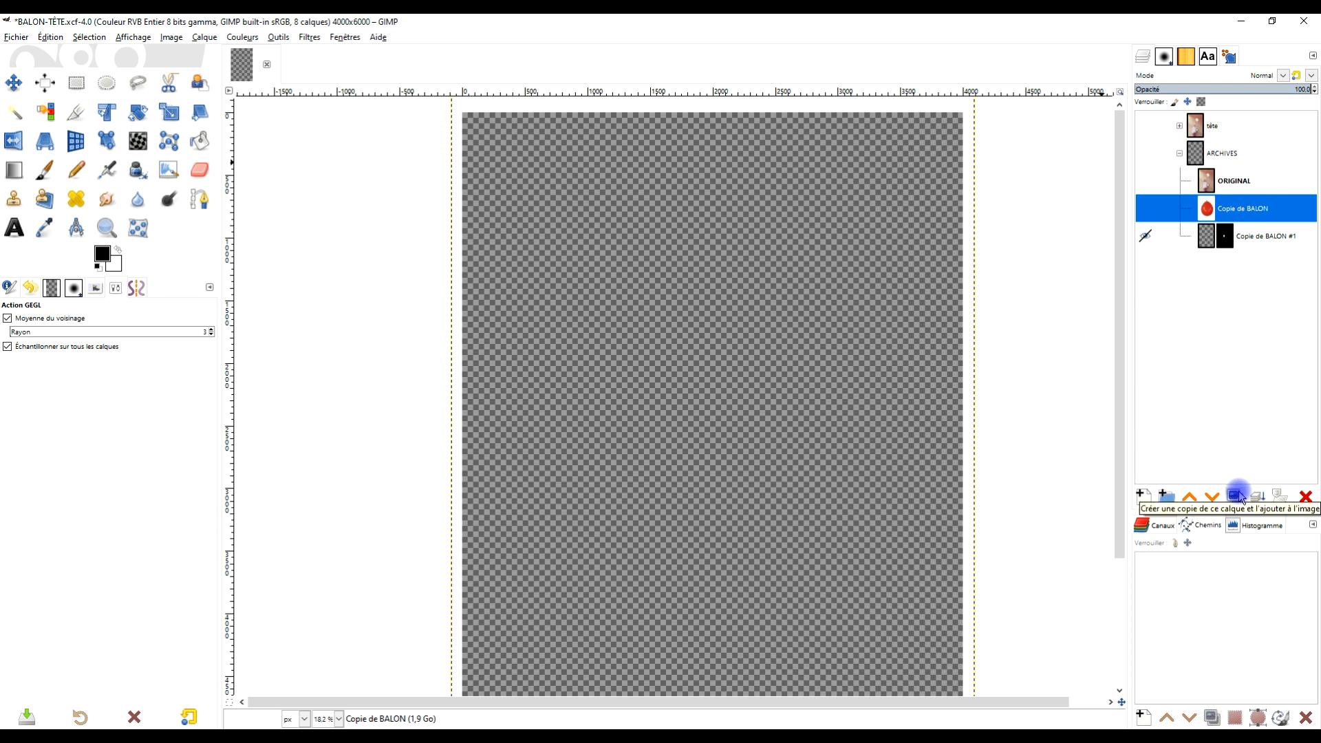
pyautogui.doubleClick(1250, 213)
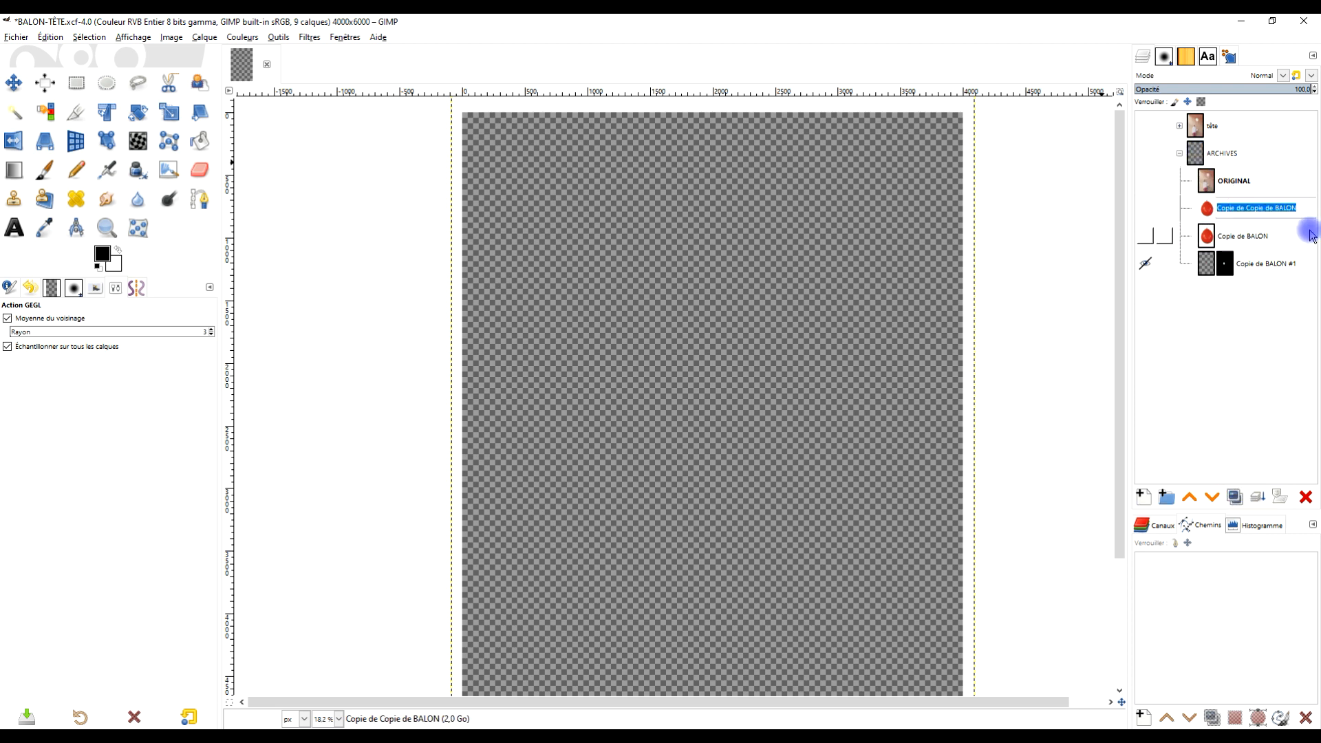
pyautogui.press('capslock')
pyautogui.write('BALON')
pyautogui.press('Return')
pyautogui.write('EN HAUY')
pyautogui.press('BackSpace')
pyautogui.write('T')
pyautogui.press('Return')
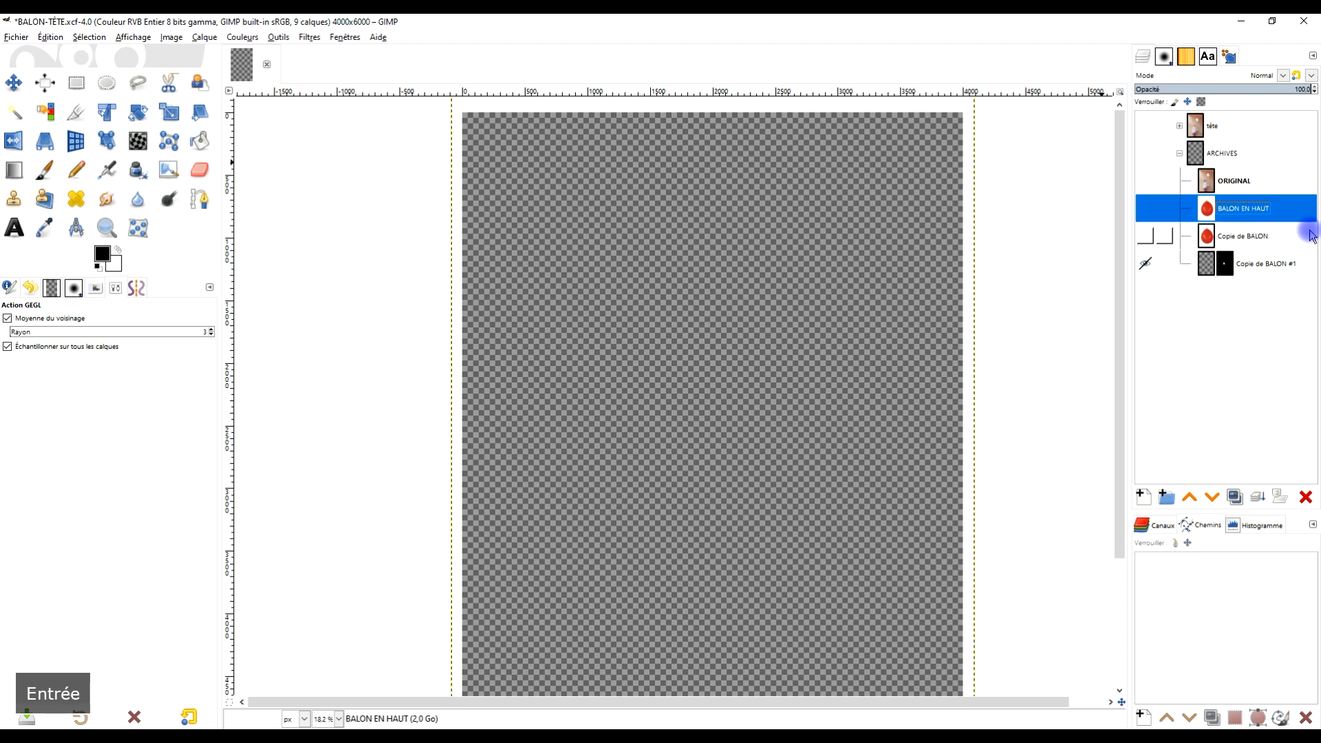
# Step: Move BALON EN HAUT out of ARCHIVES to the top of the layer stack, collapse ARCHIVES and show the moved layer
pyautogui.moveTo(1221, 207); pyautogui.dragTo(1212, 125)
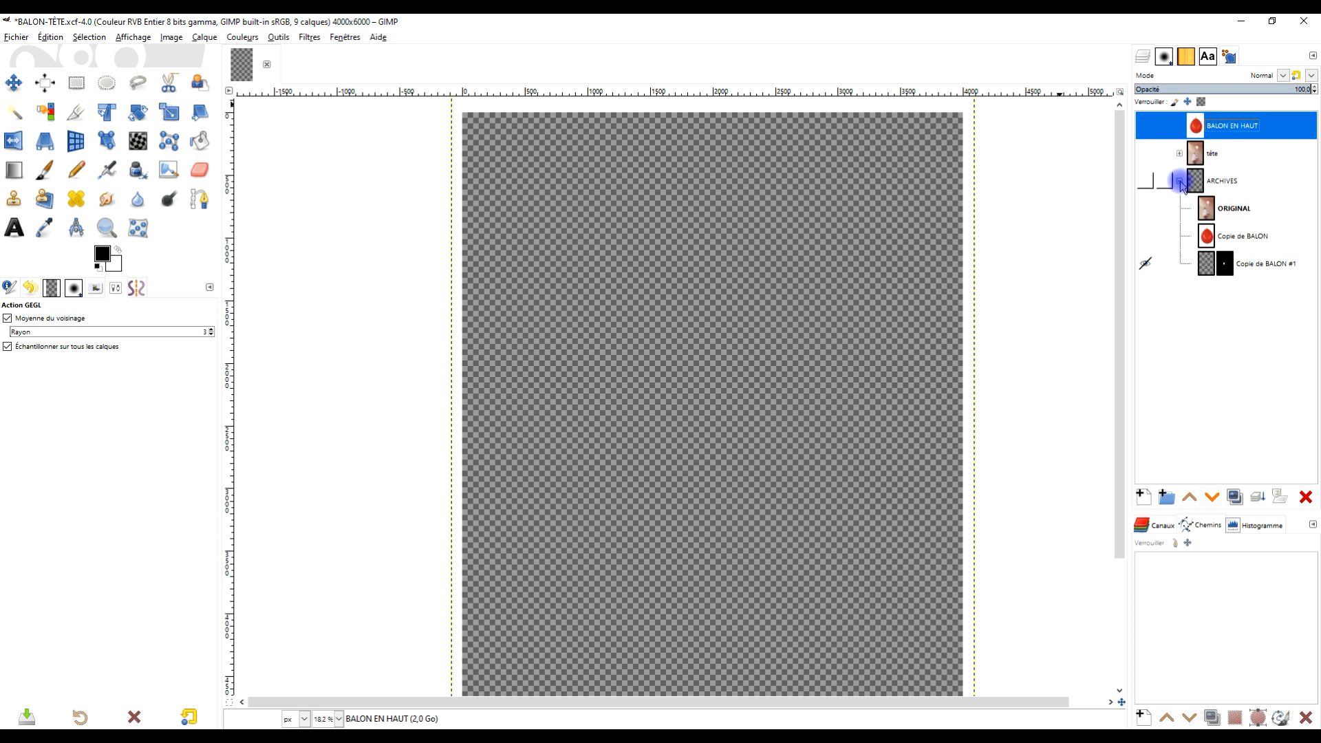
pyautogui.click(1179, 182)
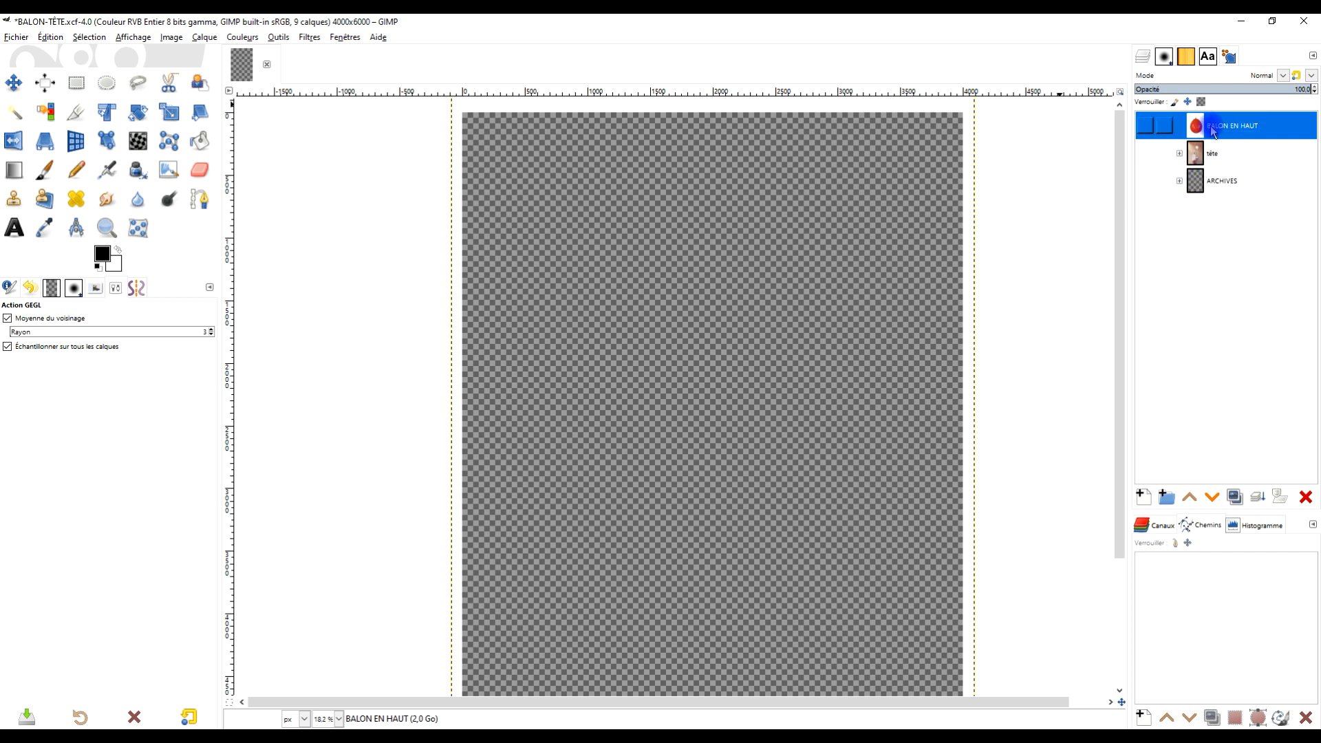
pyautogui.click(1144, 126)
pyautogui.scroll(-2, 855, 351)
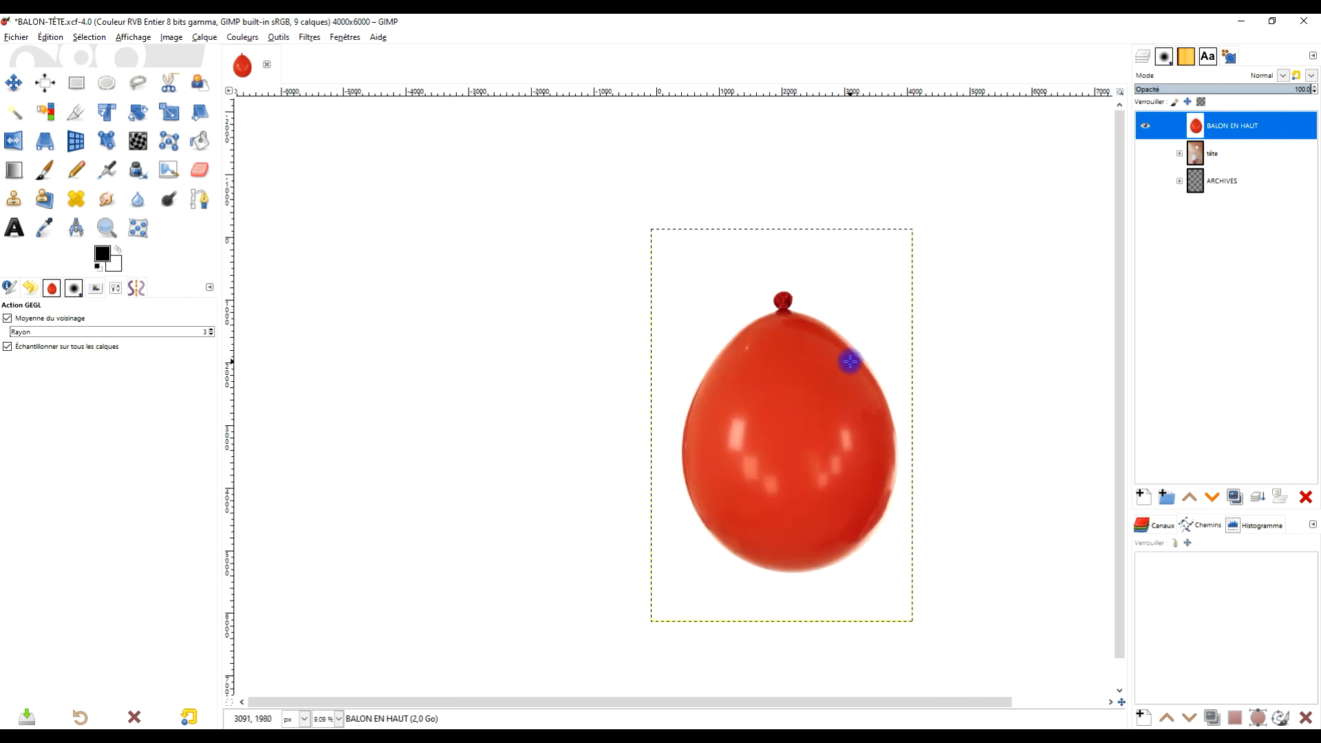
# Step: Flip the BALON EN HAUT layer vertically so that the balloon's knot points down
pyautogui.moveTo(874, 360); pyautogui.dragTo(834, 386)
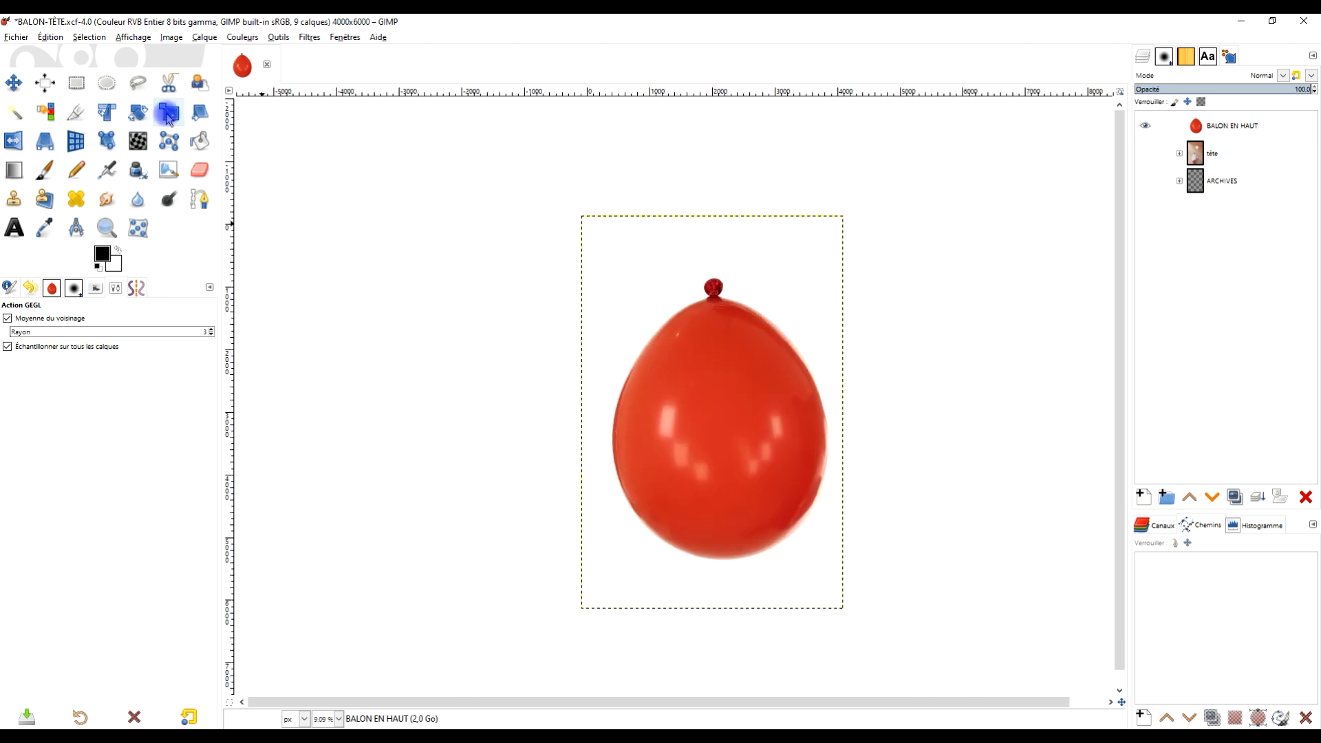
pyautogui.click(13, 145)
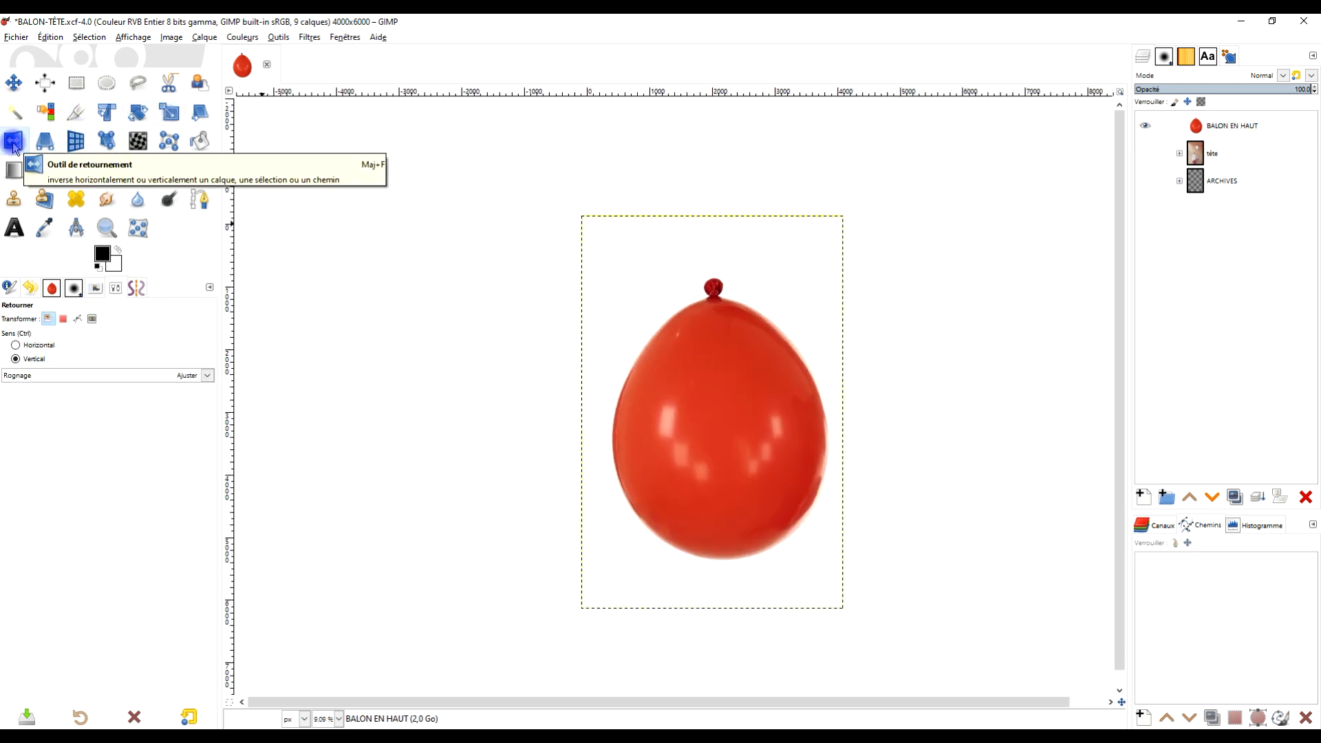
pyautogui.click(702, 392)
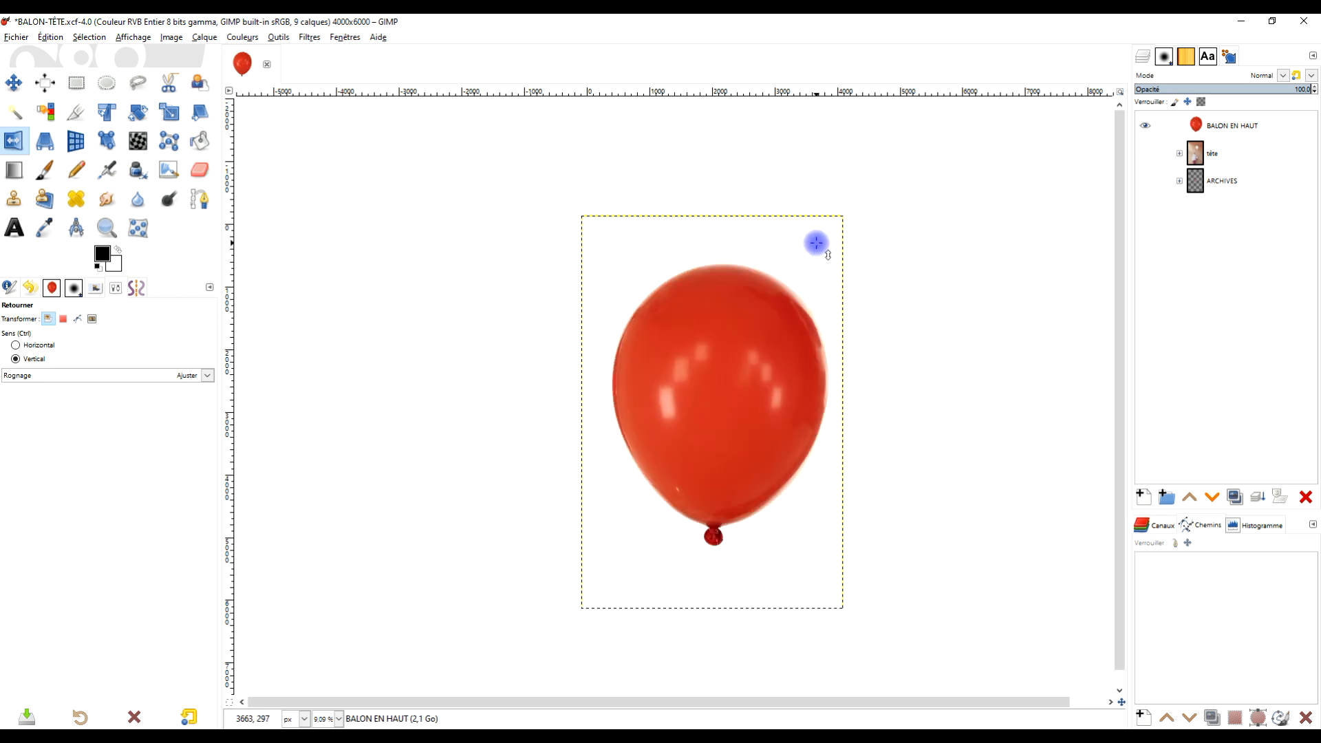
# Step: Select the white background around the red balloon with Fuzzy Select, erase it to transparency and clear the selection
pyautogui.click(15, 112)
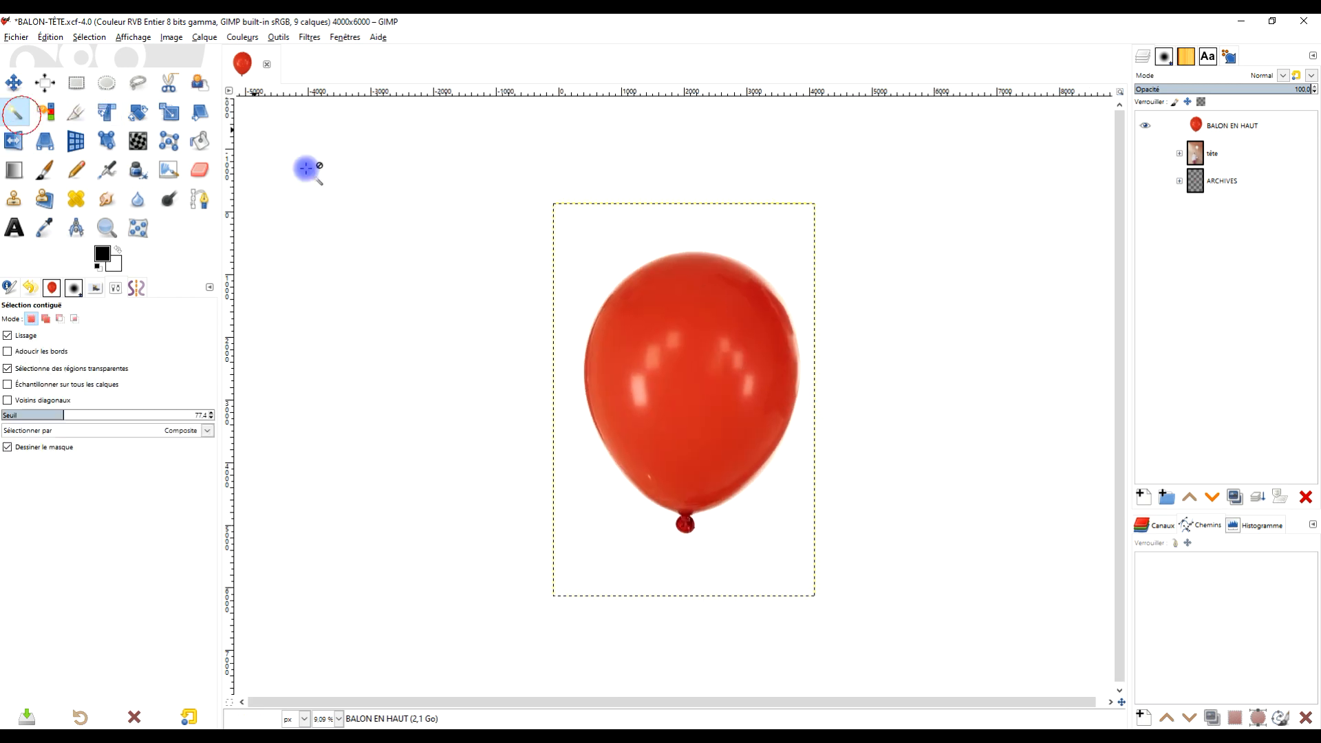
pyautogui.click(701, 232)
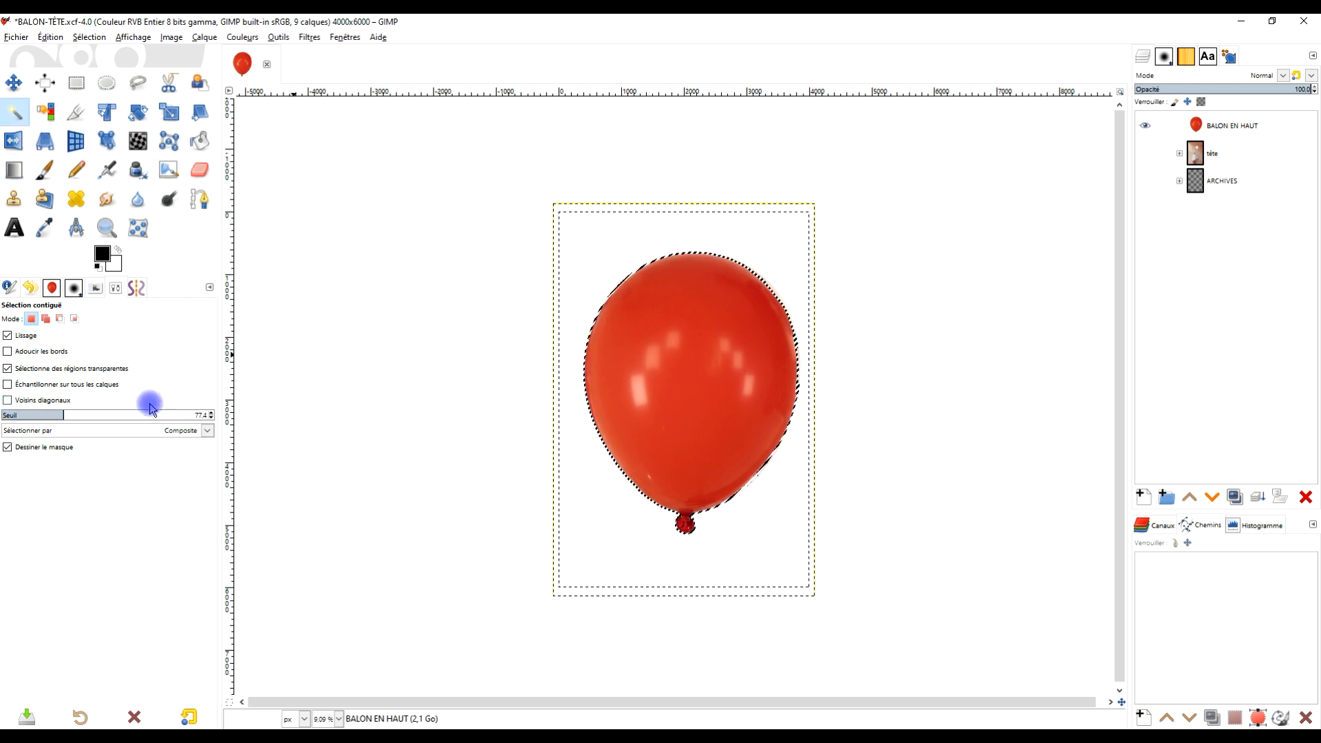
pyautogui.click(51, 37)
pyautogui.click(126, 241)
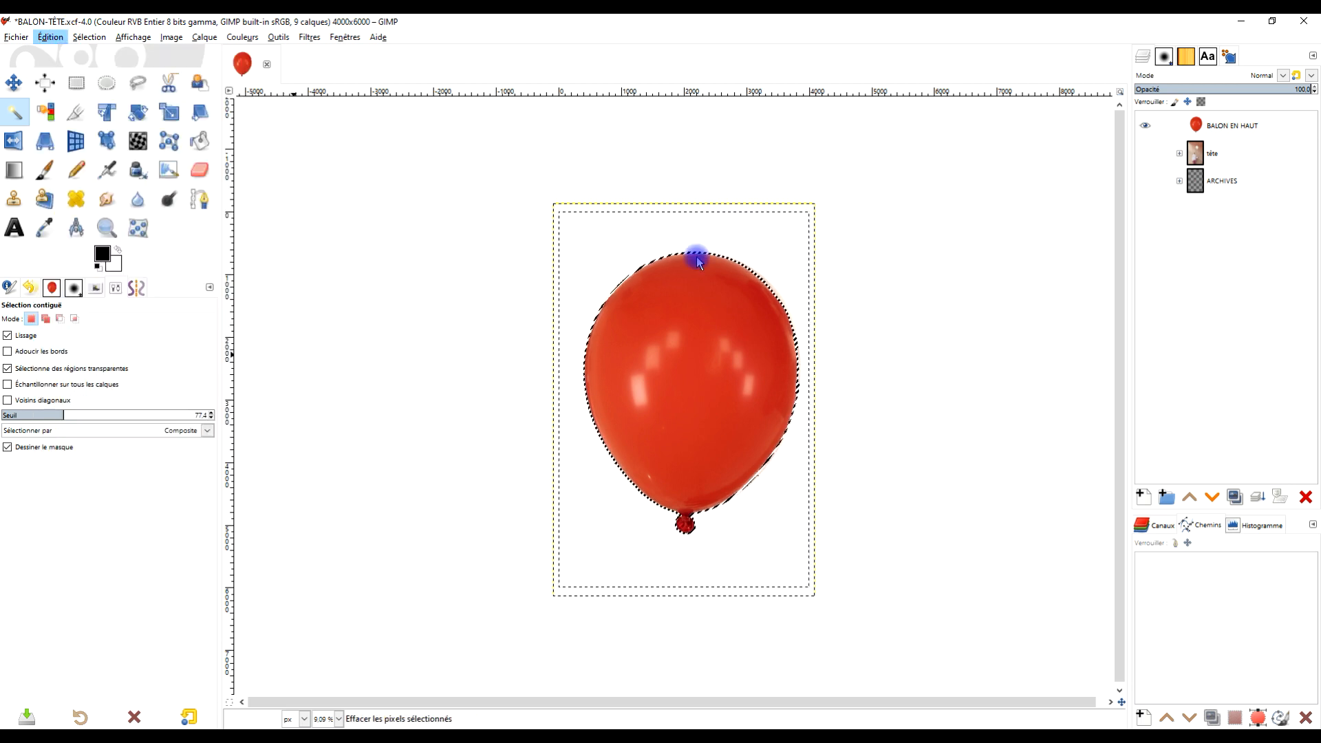
pyautogui.click(88, 37)
pyautogui.click(88, 69)
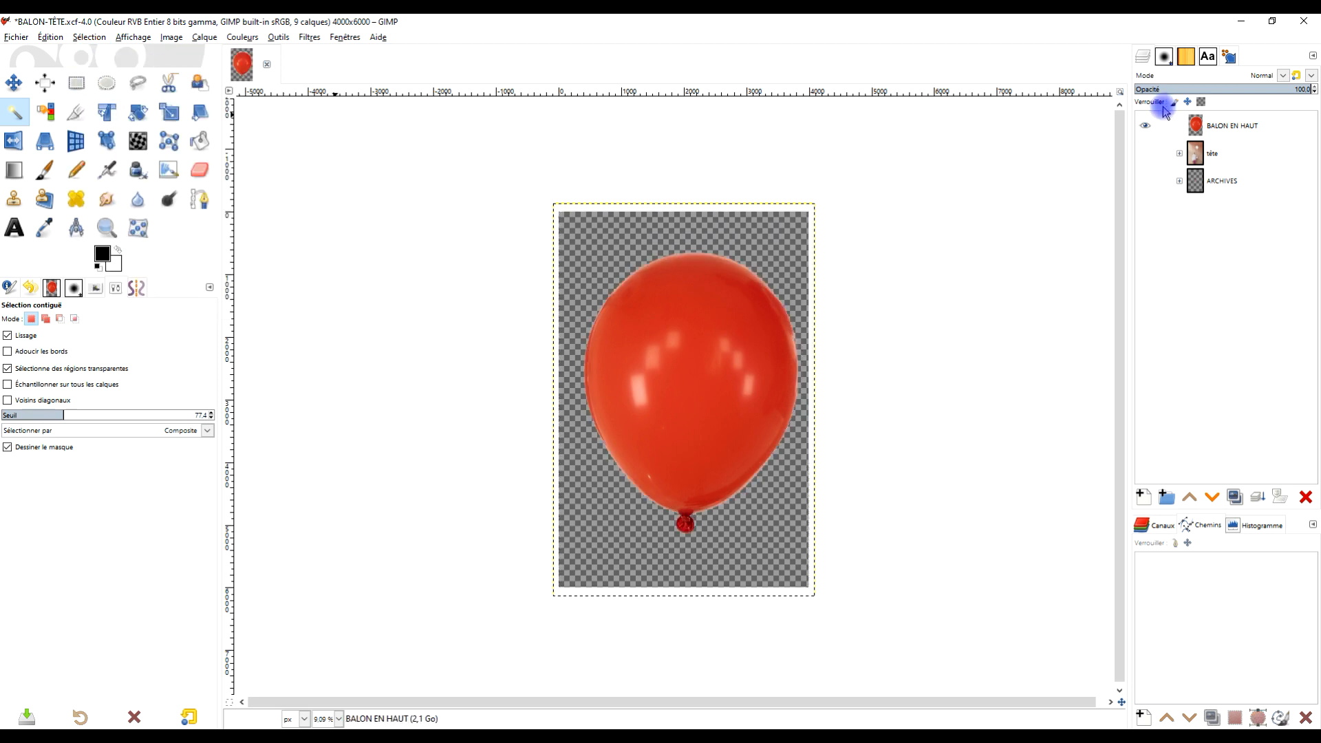
# Step: Resize the BALON EN HAUT layer's boundary to the image size
pyautogui.rightClick(1197, 124)
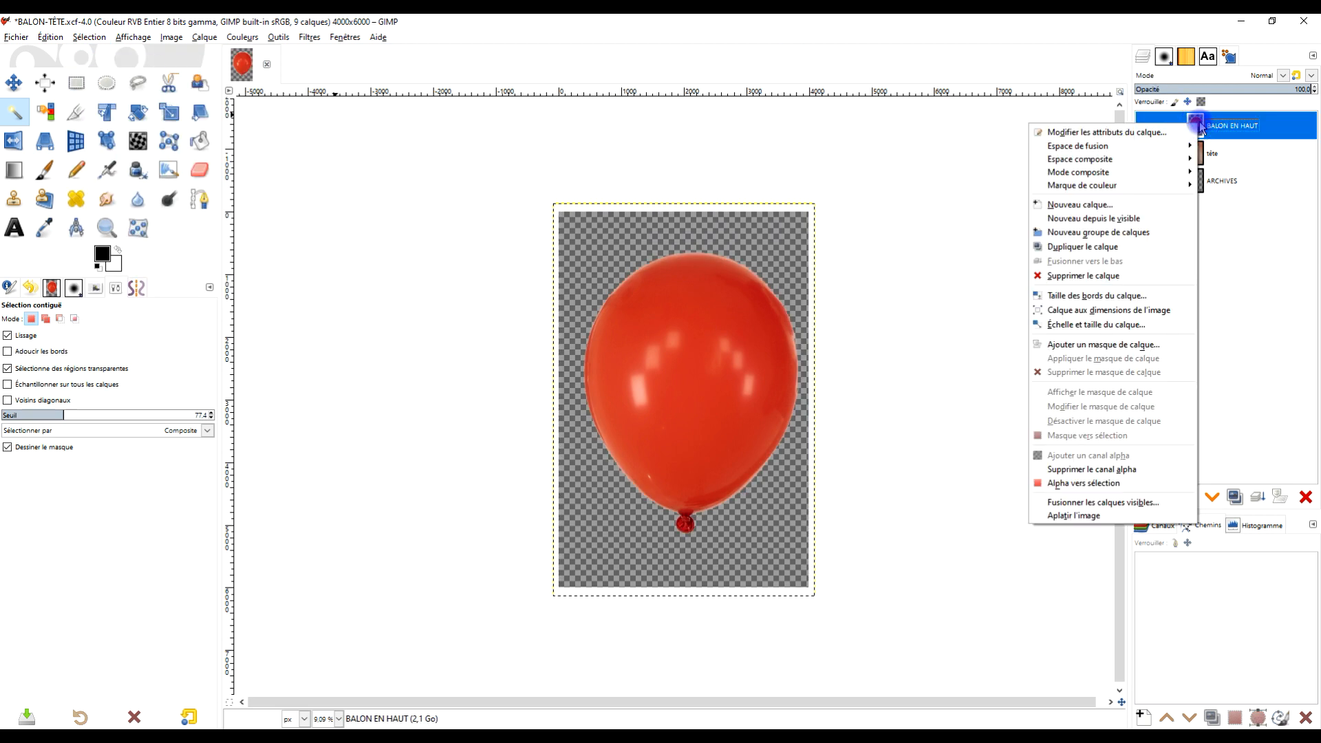
pyautogui.click(1147, 313)
pyautogui.keyDown('ctrl'); pyautogui.scroll(1, 781, 407); pyautogui.keyUp('ctrl')
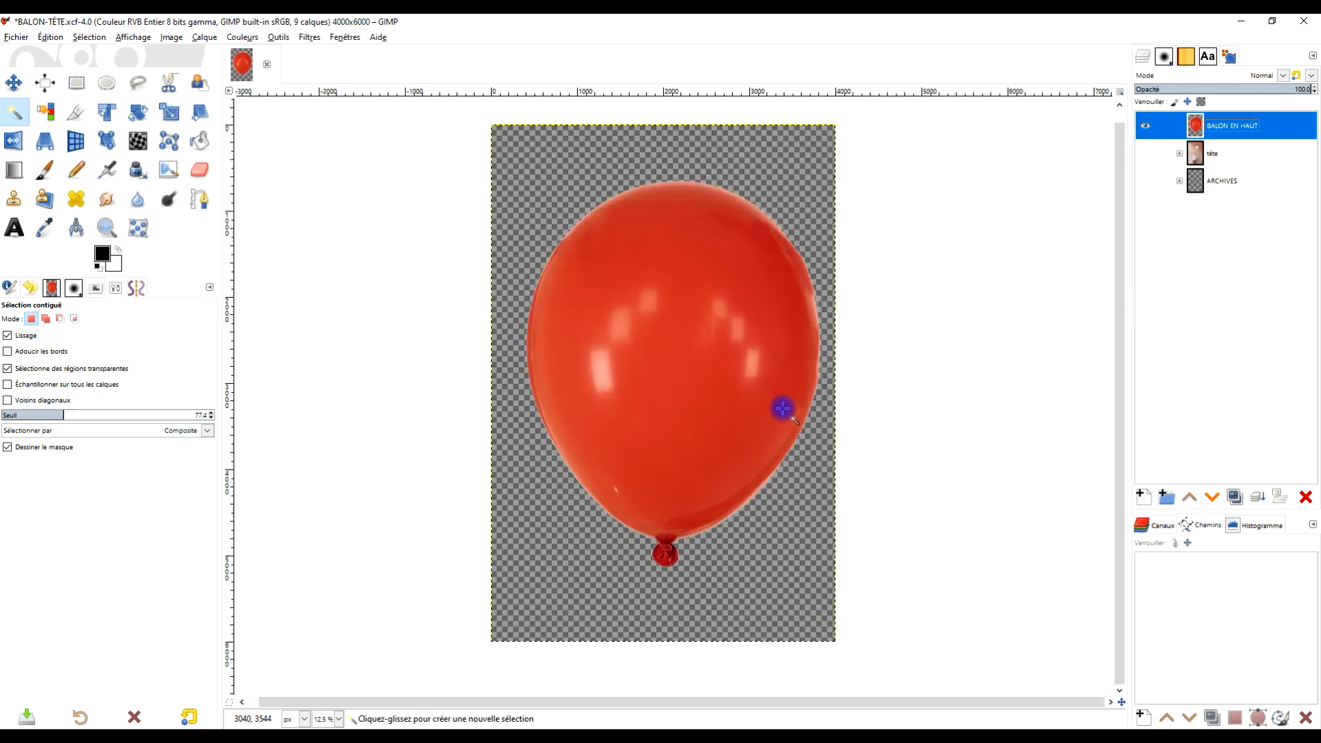
# Step: Expand the ARCHIVES group and make it visible beneath the balloon, keeping the tête group hidden
pyautogui.click(1145, 156)
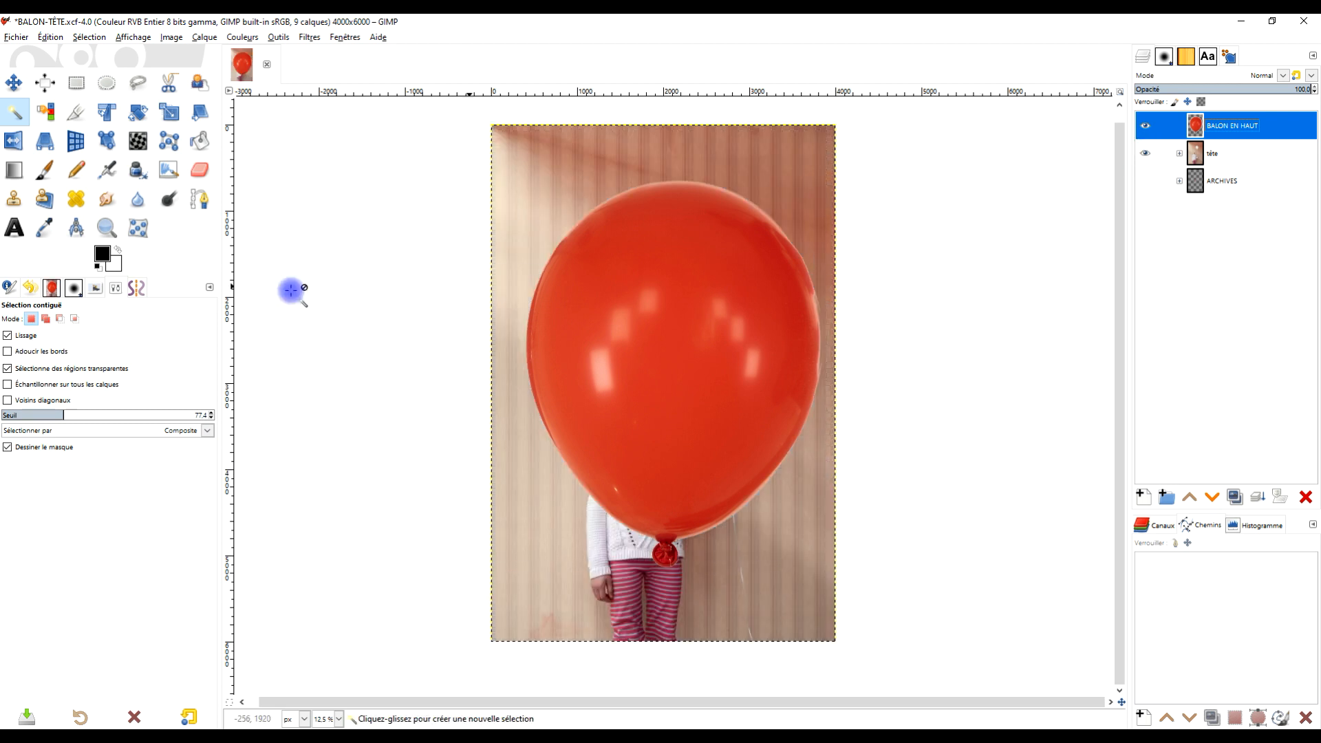
pyautogui.click(1179, 182)
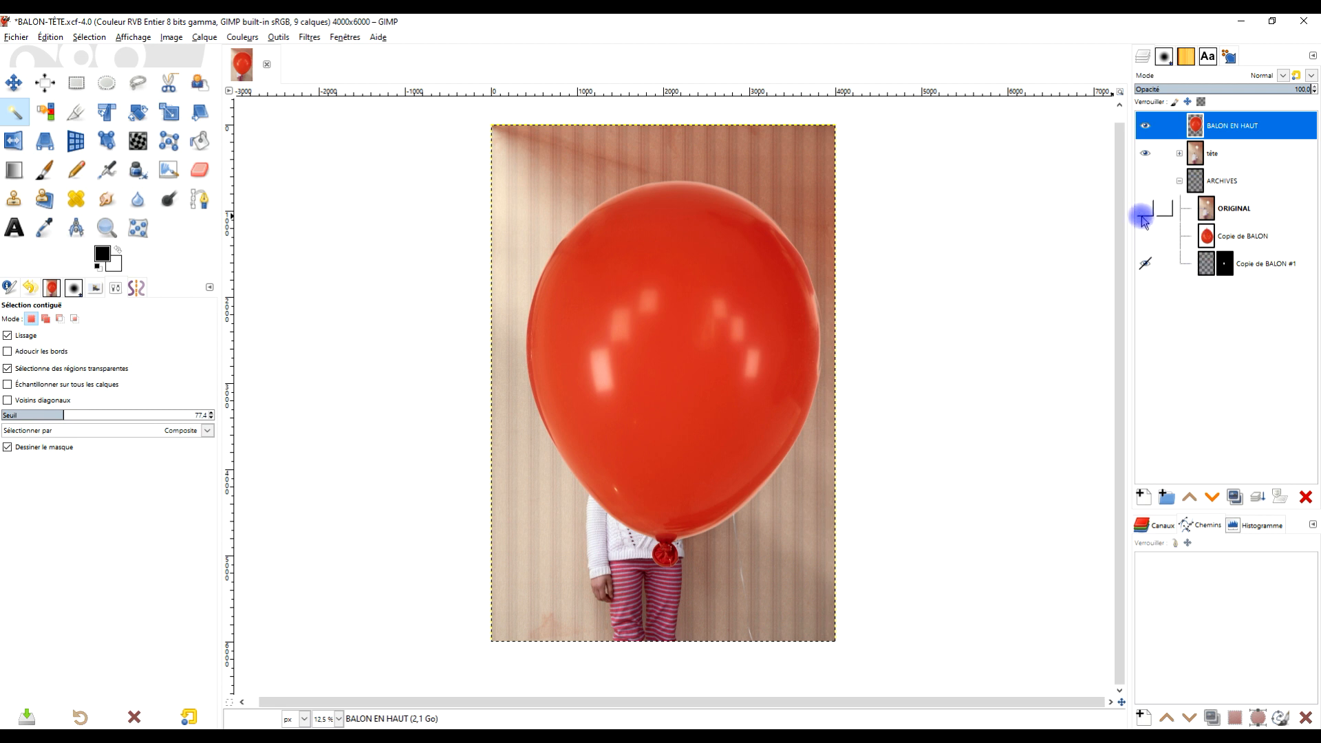
pyautogui.click(1146, 155)
pyautogui.click(1145, 183)
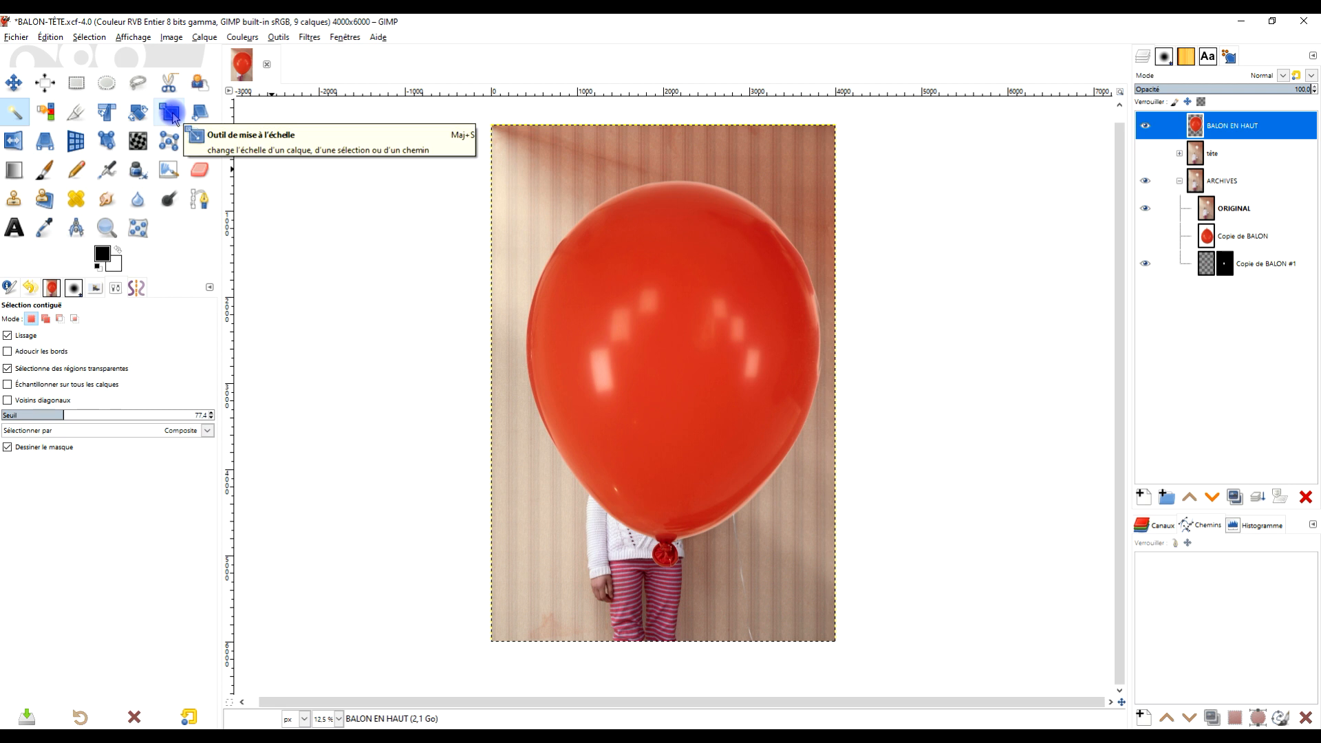
# Step: Start a Scale transform on the BALON EN HAUT layer and lower the layer's opacity to 47.9
pyautogui.click(170, 114)
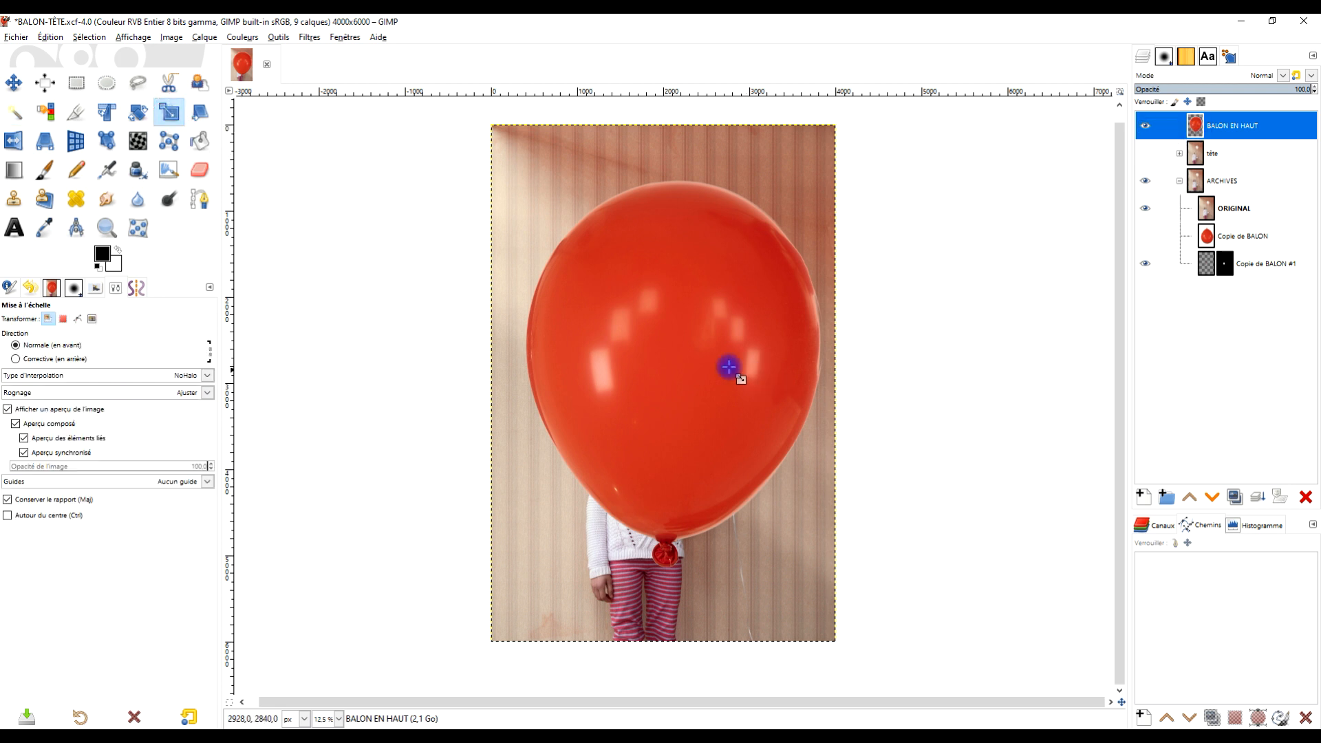
pyautogui.click(709, 346)
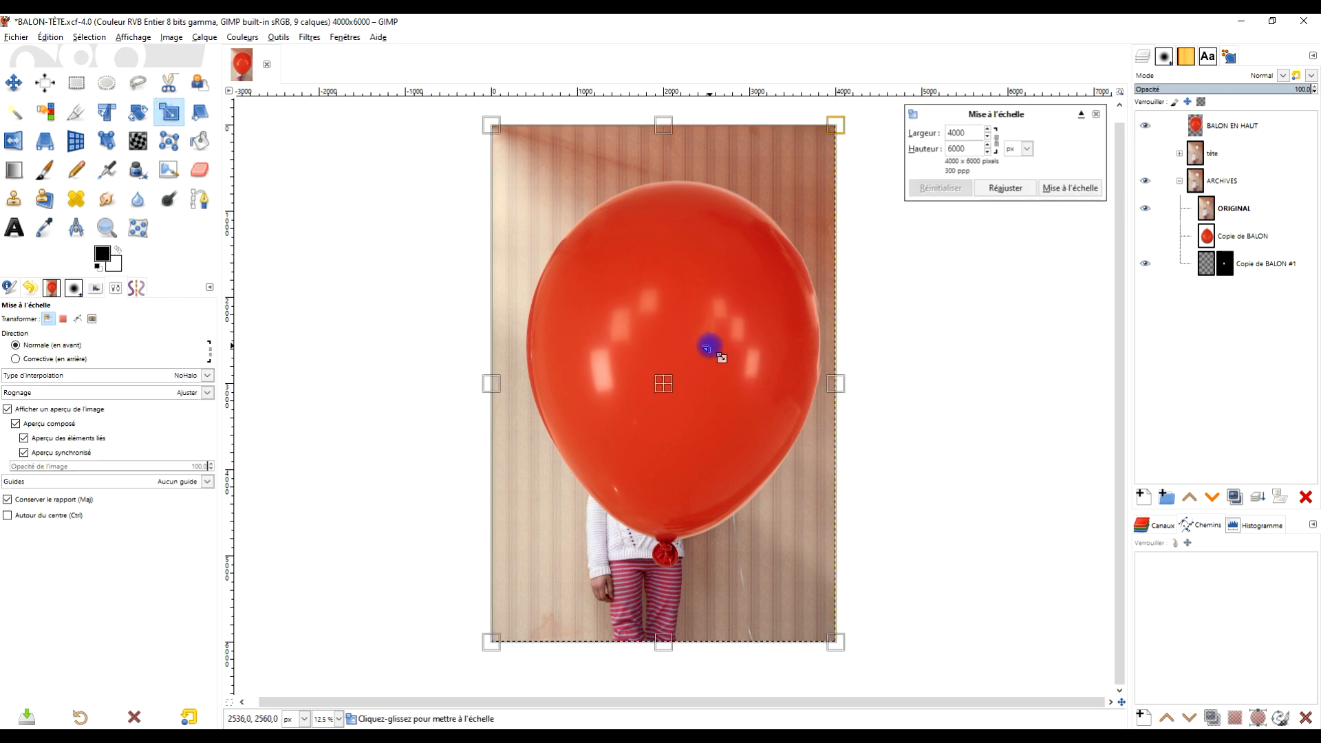
pyautogui.click(1218, 88)
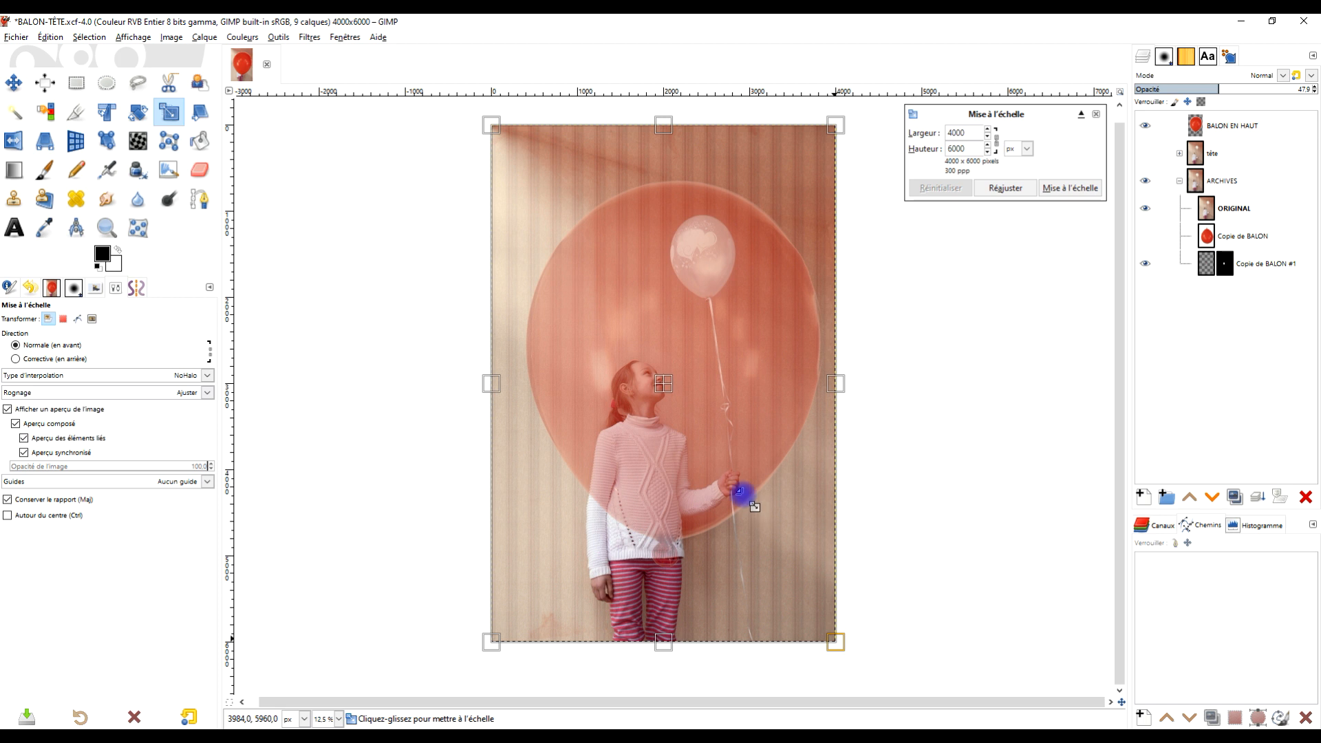
# Step: Scale the balloon proportionally to about 1457 × 2186 px and move it over the girl's head
pyautogui.moveTo(736, 486); pyautogui.dragTo(614, 285)
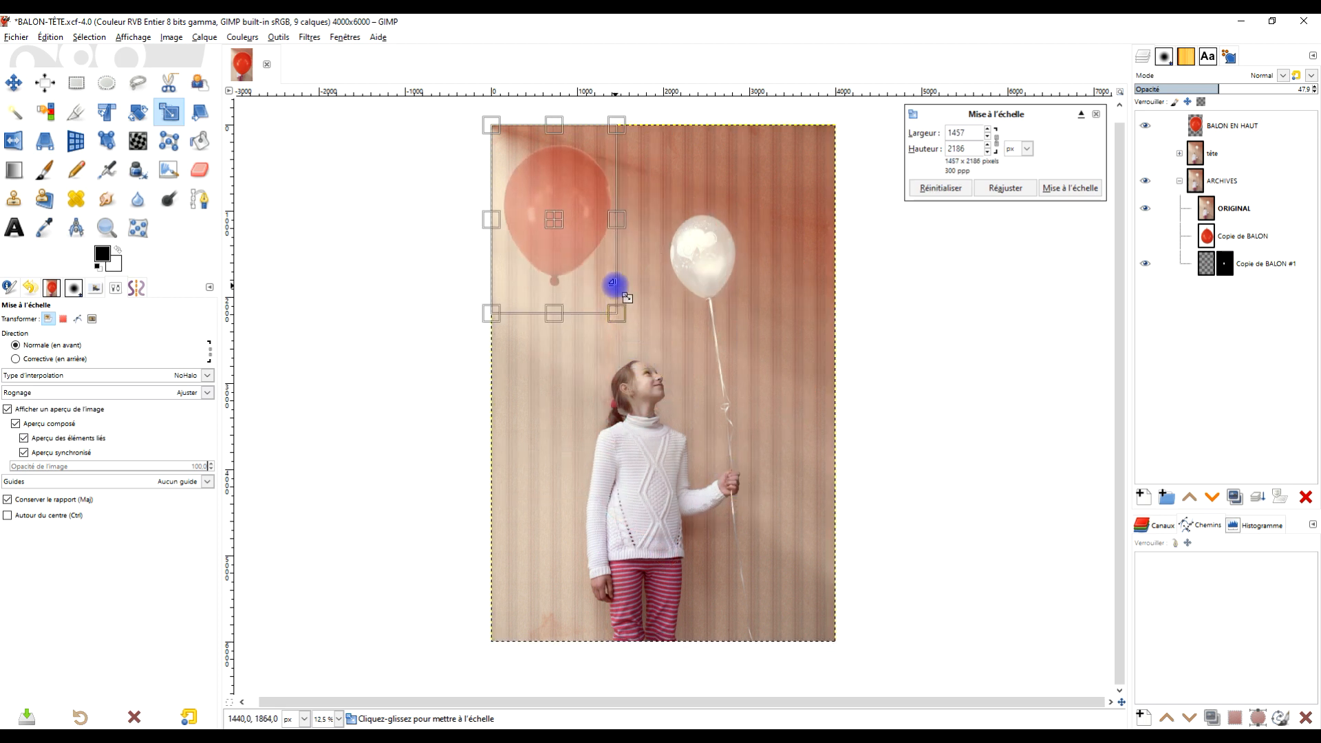
pyautogui.moveTo(570, 232); pyautogui.dragTo(654, 405)
pyautogui.scroll(2, 654, 404)
pyautogui.scroll(2, 654, 404)
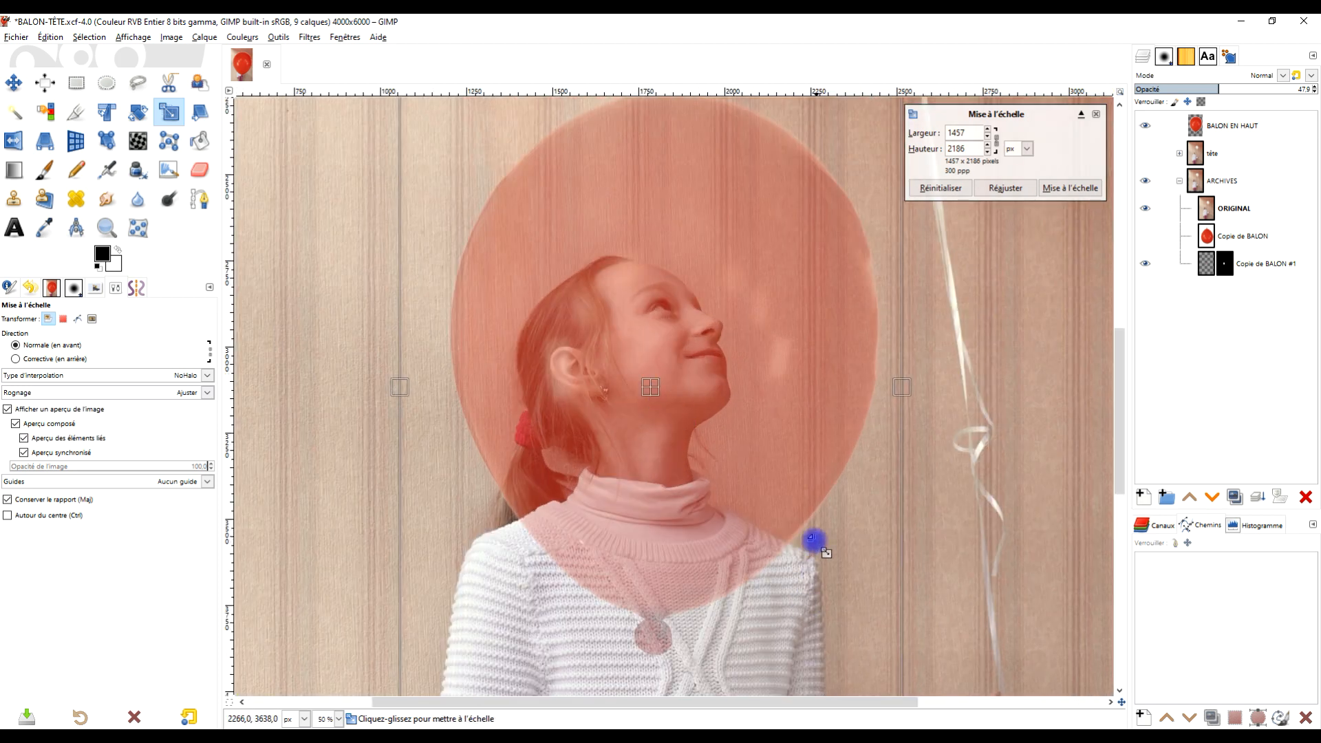
# Step: Shrink the balloon proportionally to about 910 × 1365 px and reposition it over the girl's head and collar
pyautogui.scroll(-3, 812, 539)
pyautogui.moveTo(855, 657); pyautogui.dragTo(633, 383)
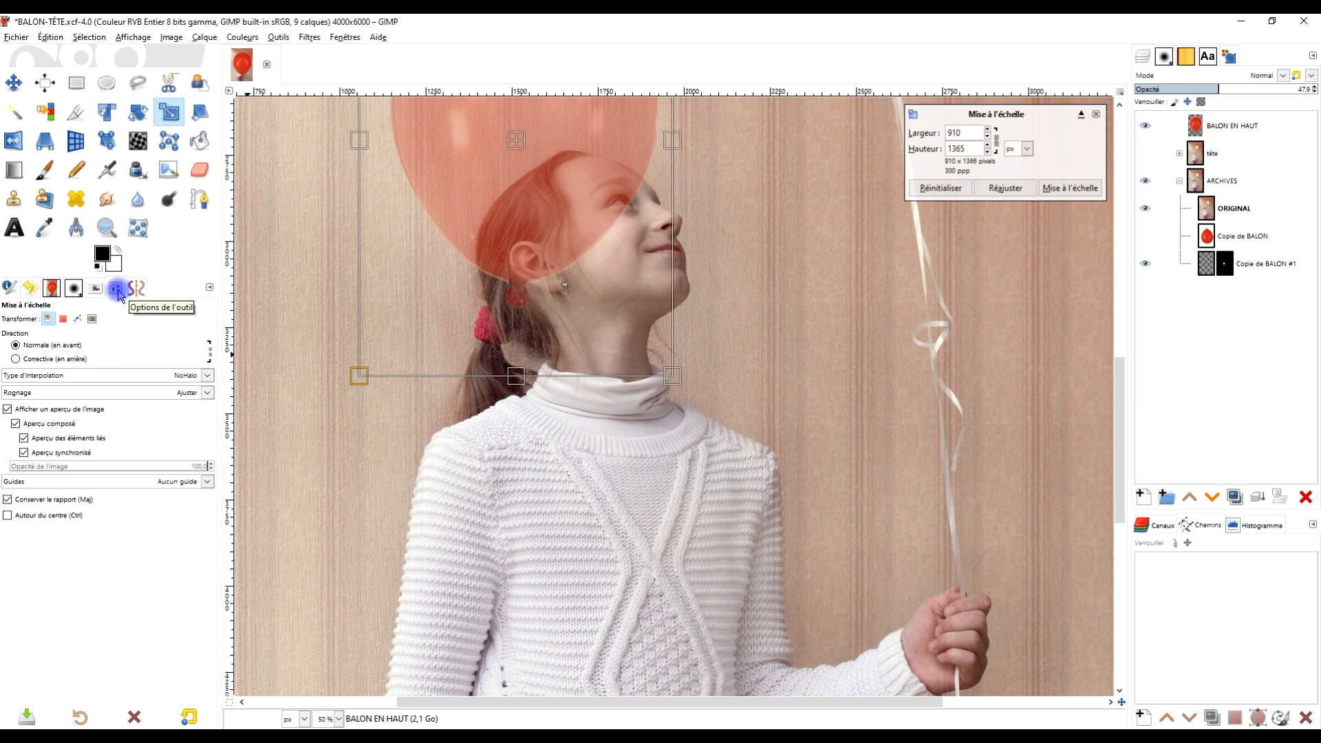
pyautogui.click(1006, 137)
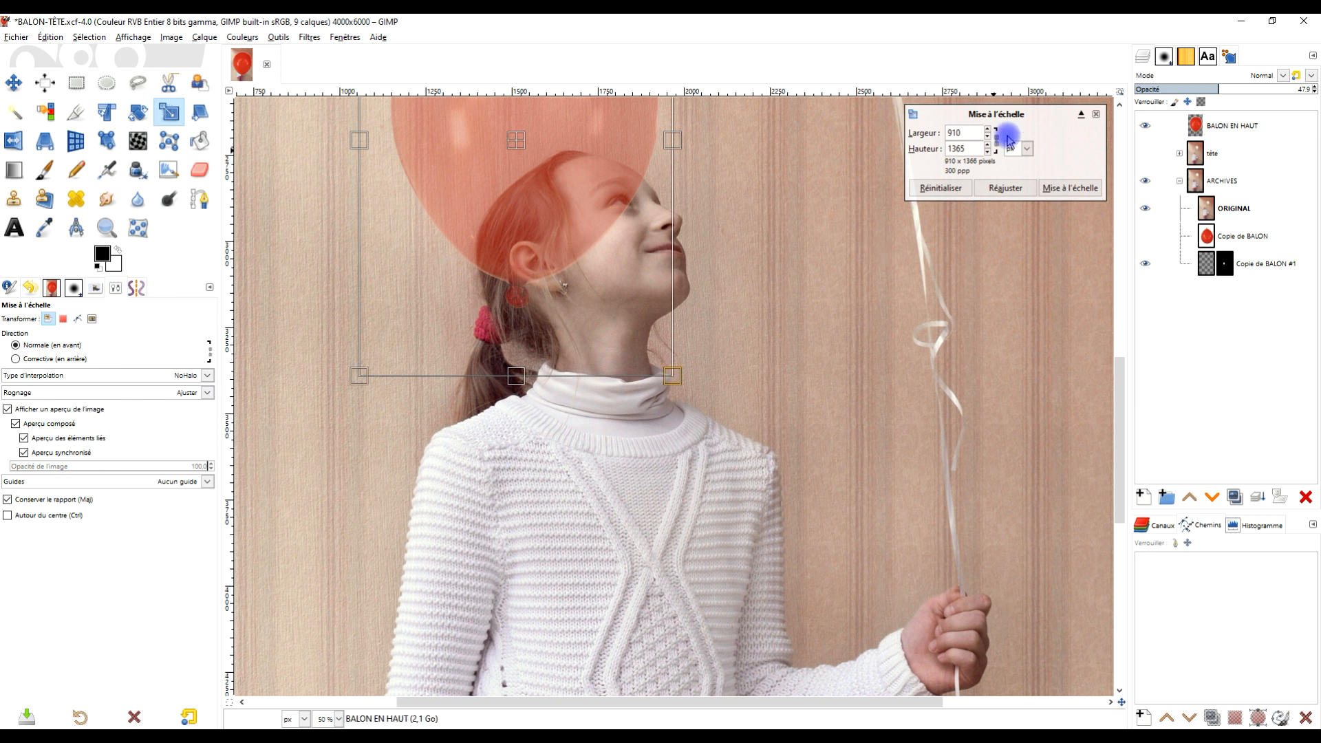
pyautogui.scroll(4, 528, 327)
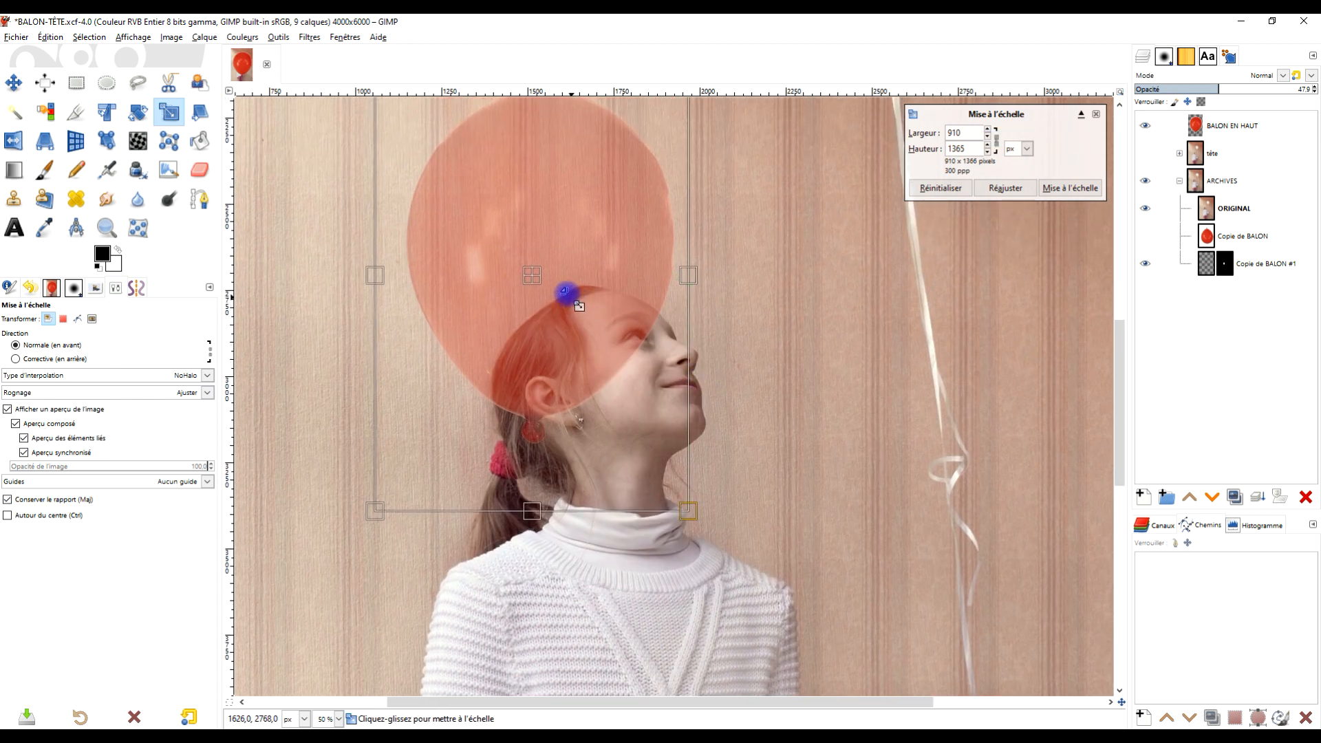
pyautogui.moveTo(534, 276); pyautogui.dragTo(589, 469)
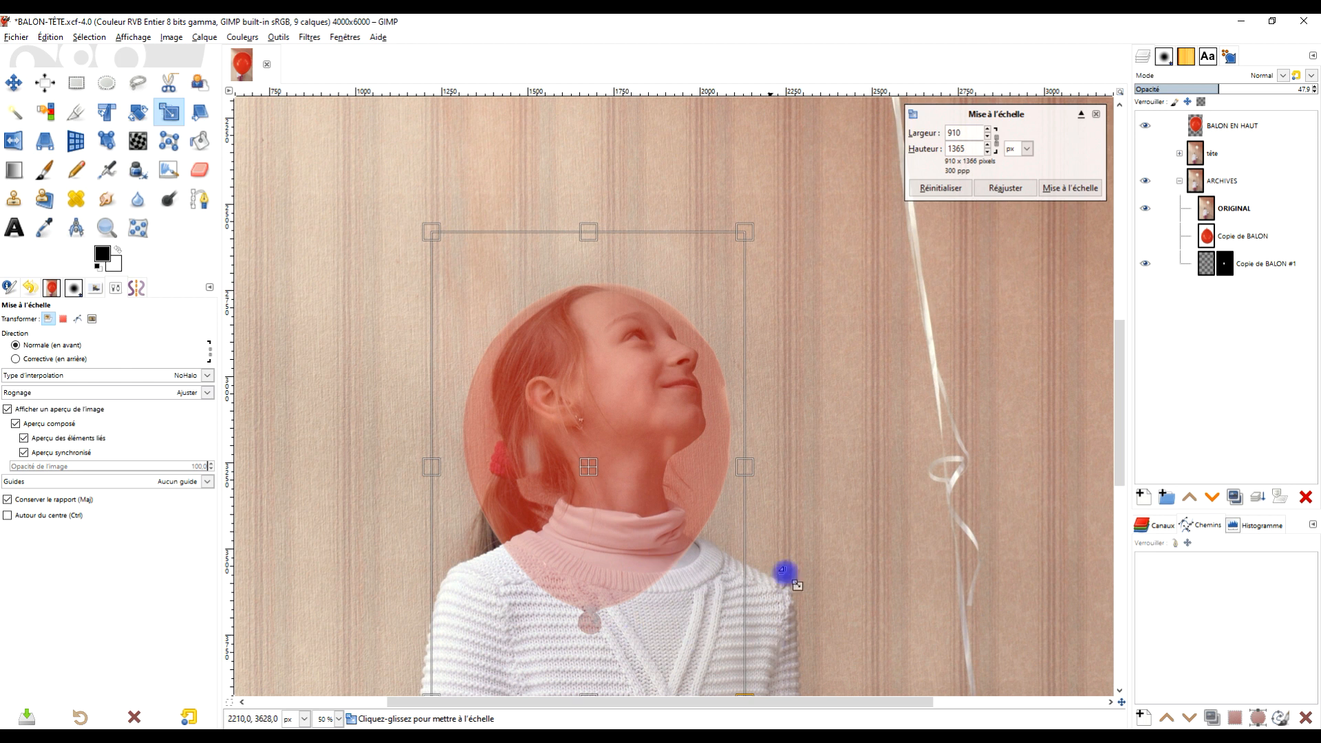
# Step: Reduce the balloon further to about 712 × 1068 px and align it with the girl's head
pyautogui.moveTo(788, 575); pyautogui.dragTo(763, 389)
pyautogui.moveTo(719, 523); pyautogui.dragTo(650, 421)
pyautogui.moveTo(531, 235); pyautogui.dragTo(579, 252)
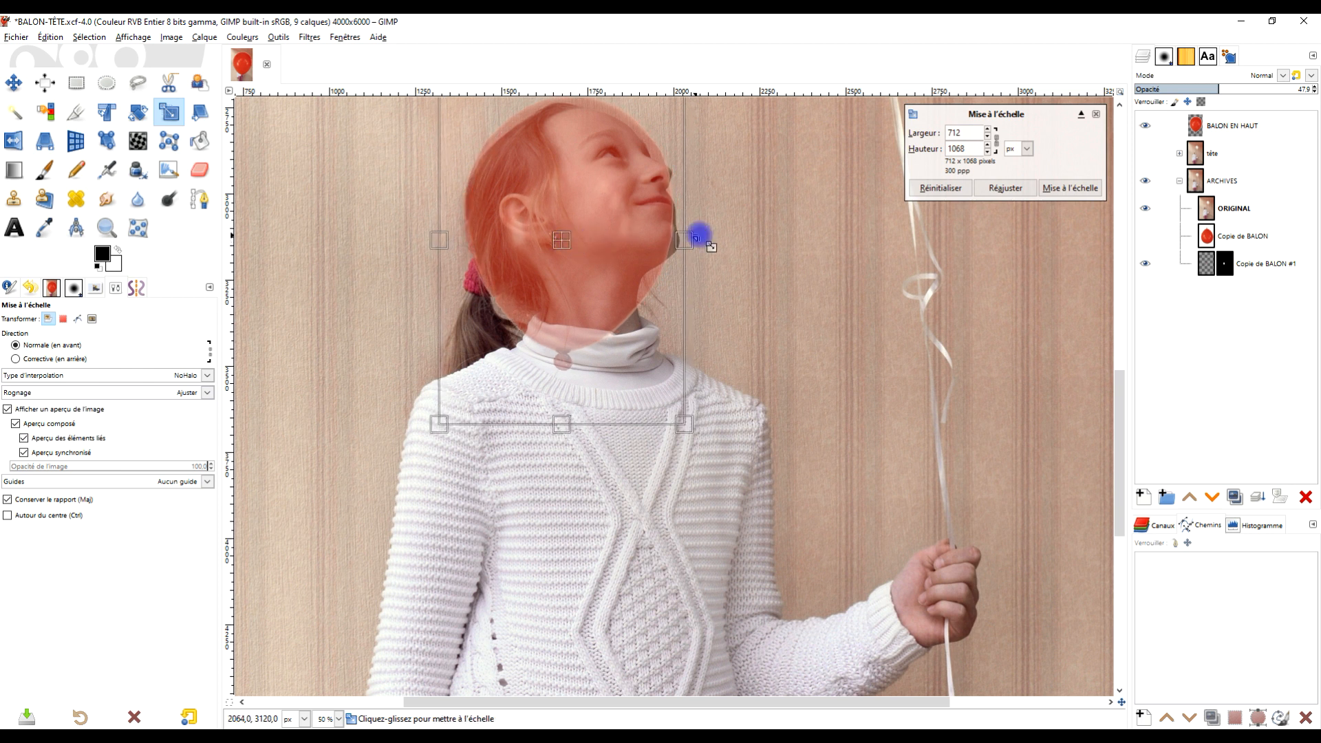
# Step: Enlarge the balloon to about 740 × 1110 px, fine-tune its position over the head with the knot at the collar, and apply the scaling
pyautogui.moveTo(702, 237); pyautogui.dragTo(736, 357)
pyautogui.moveTo(719, 546); pyautogui.dragTo(727, 554)
pyautogui.moveTo(601, 368)
pyautogui.mouseDown()
pyautogui.moveTo(615, 355)
pyautogui.moveTo(601, 366)
pyautogui.mouseUp()
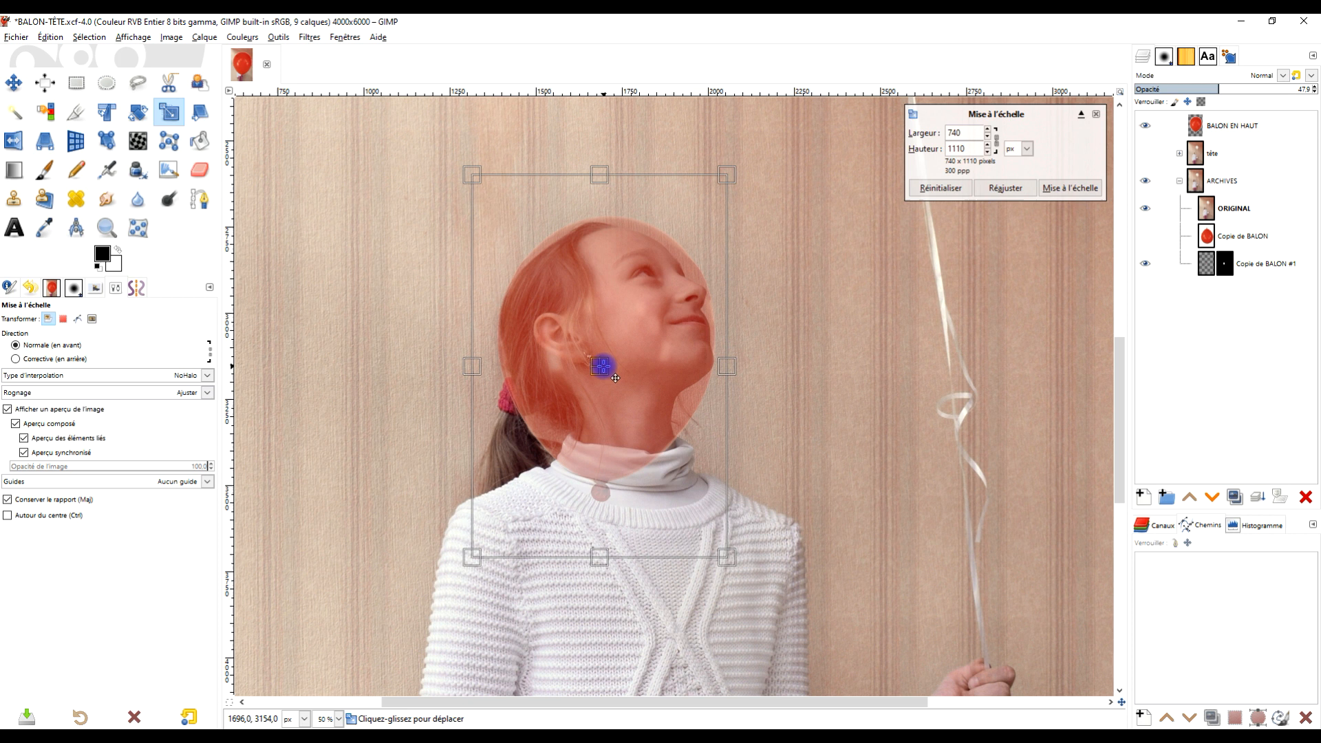
pyautogui.moveTo(615, 378); pyautogui.dragTo(616, 377)
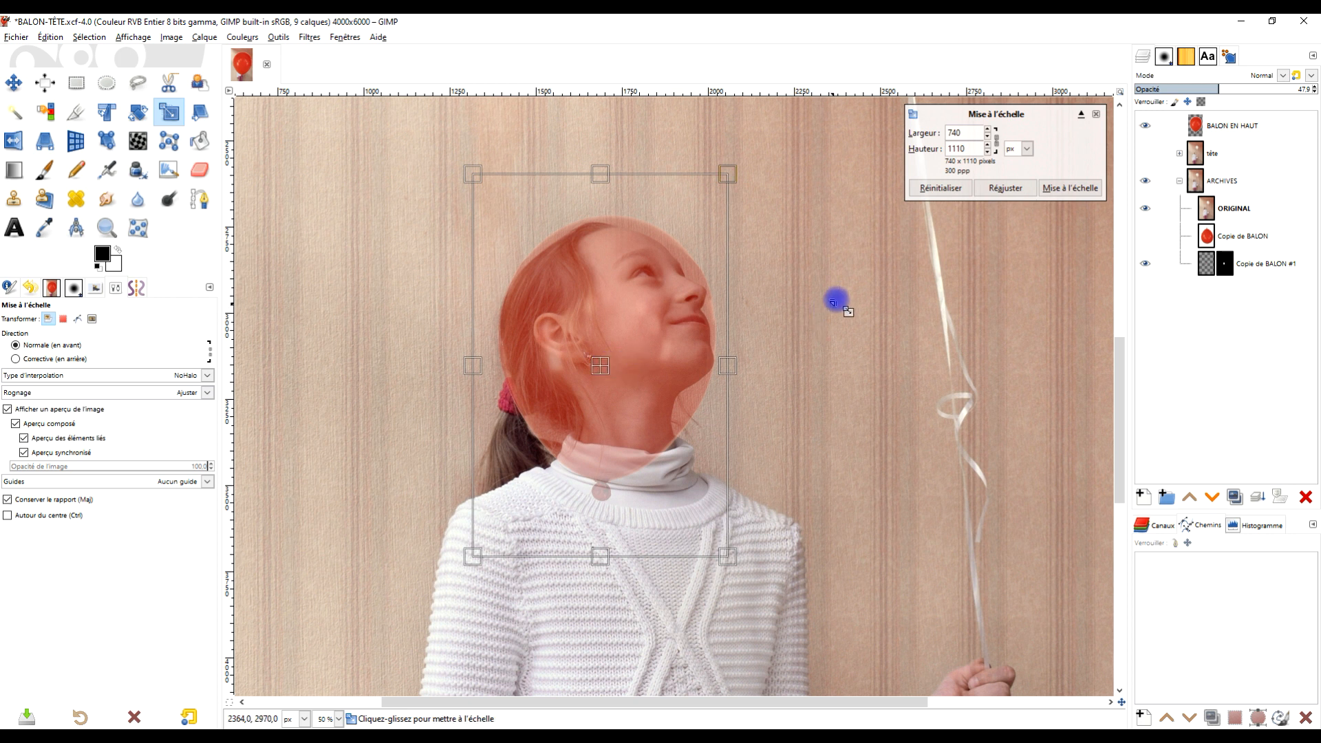
pyautogui.moveTo(597, 366)
pyautogui.mouseDown()
pyautogui.moveTo(608, 316)
pyautogui.moveTo(611, 385)
pyautogui.mouseUp()
pyautogui.click(1062, 190)
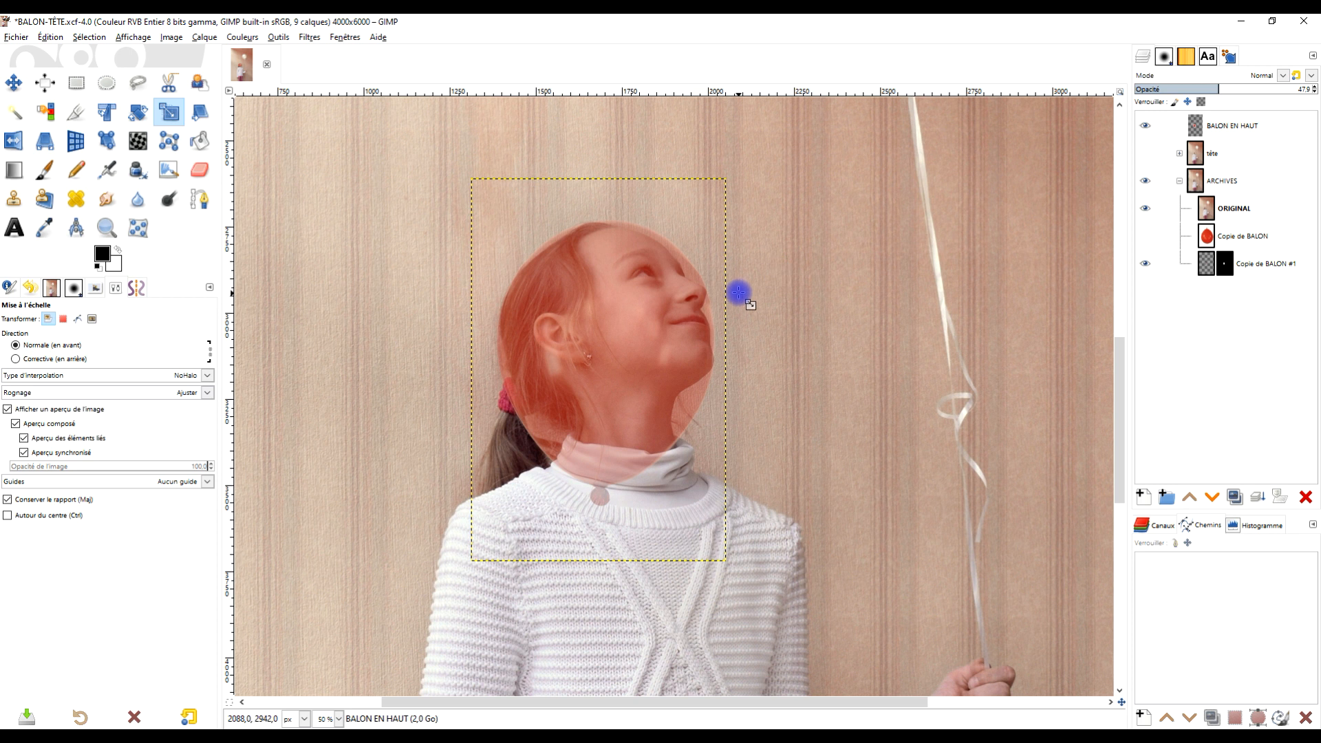
# Step: Create a selection from the alpha of the BALON EN HAUT layer and copy that area from the ORIGINAL layer
pyautogui.rightClick(1193, 127)
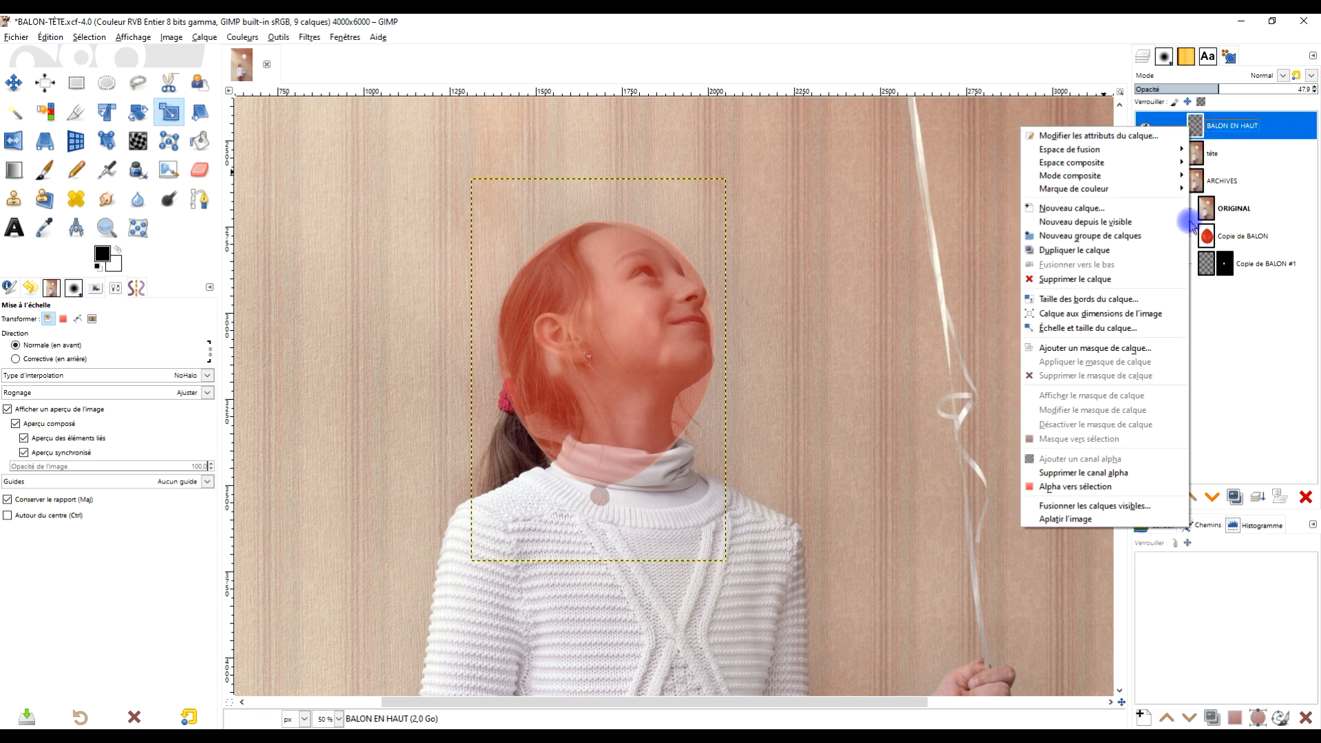
pyautogui.click(1097, 485)
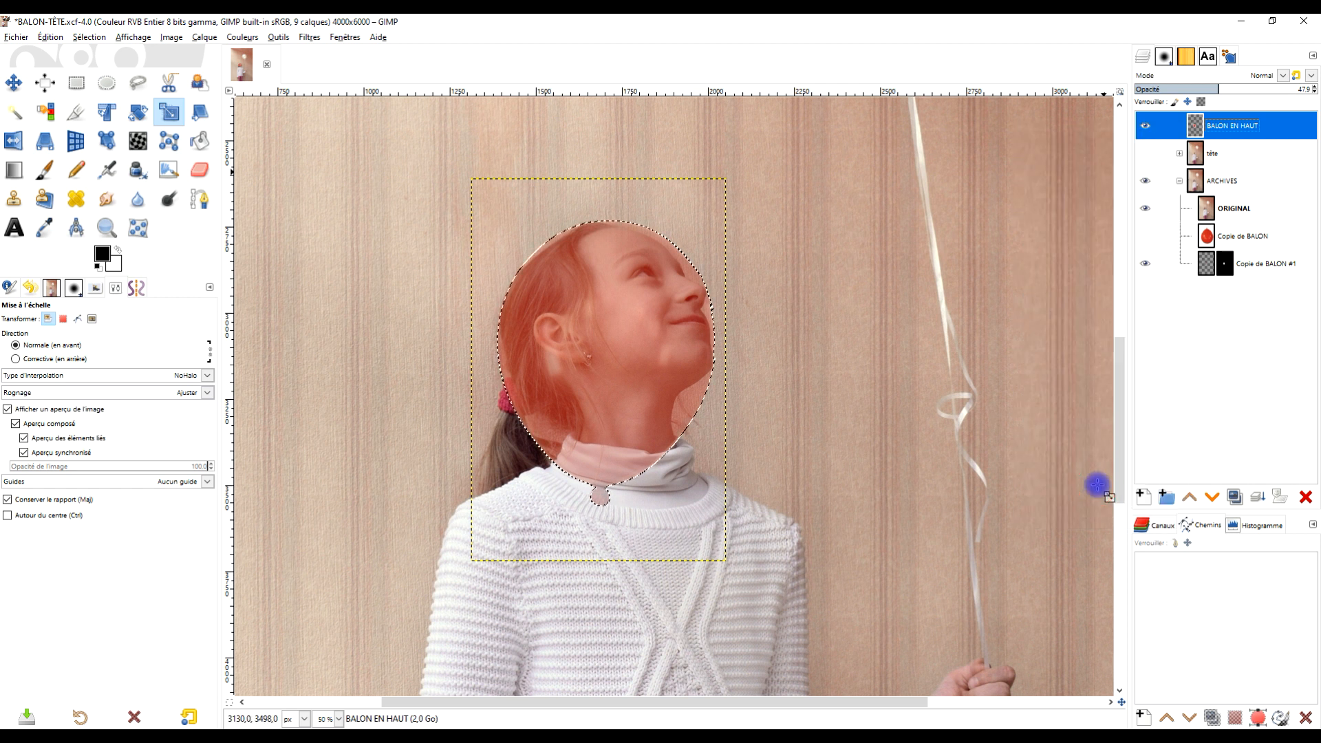
pyautogui.click(1207, 218)
pyautogui.click(1232, 213)
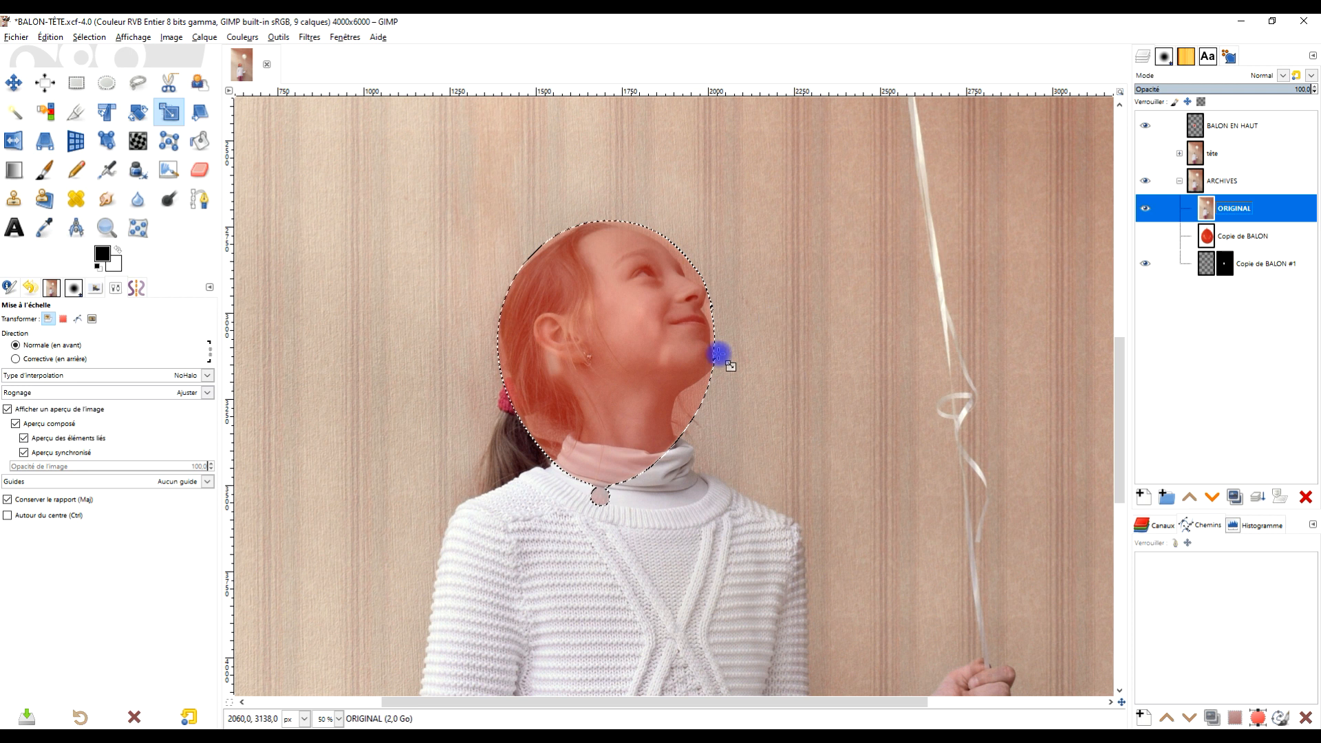
pyautogui.click(50, 37)
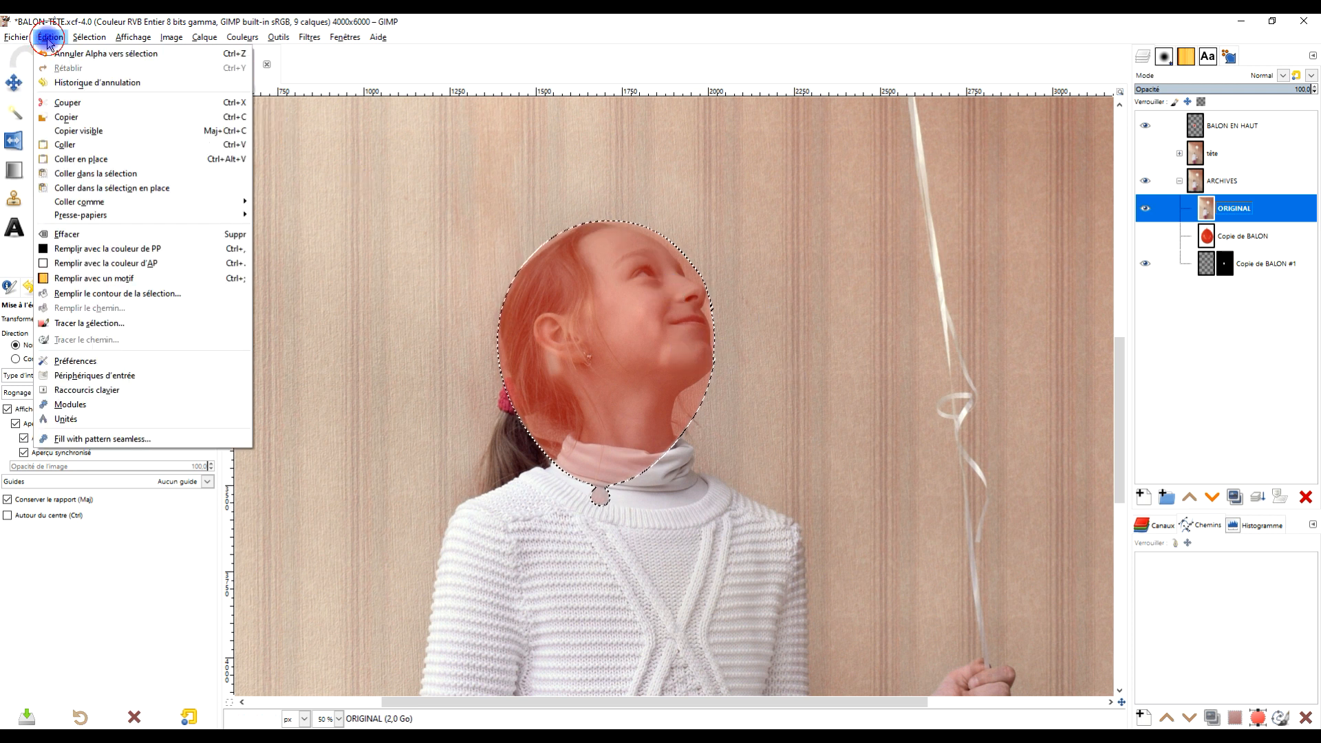
pyautogui.click(77, 117)
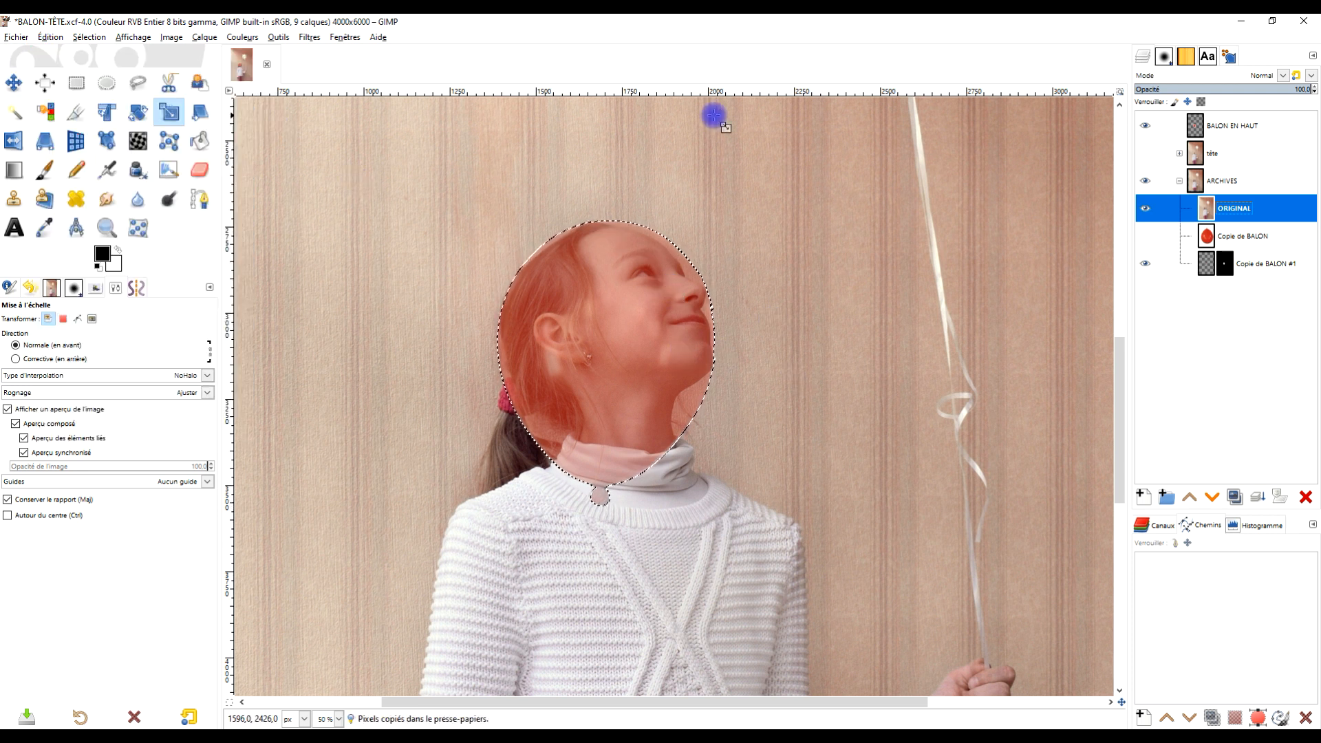
# Step: Paste the copied head area above the BALON EN HAUT layer and turn the floating selection into a new layer
pyautogui.click(1223, 133)
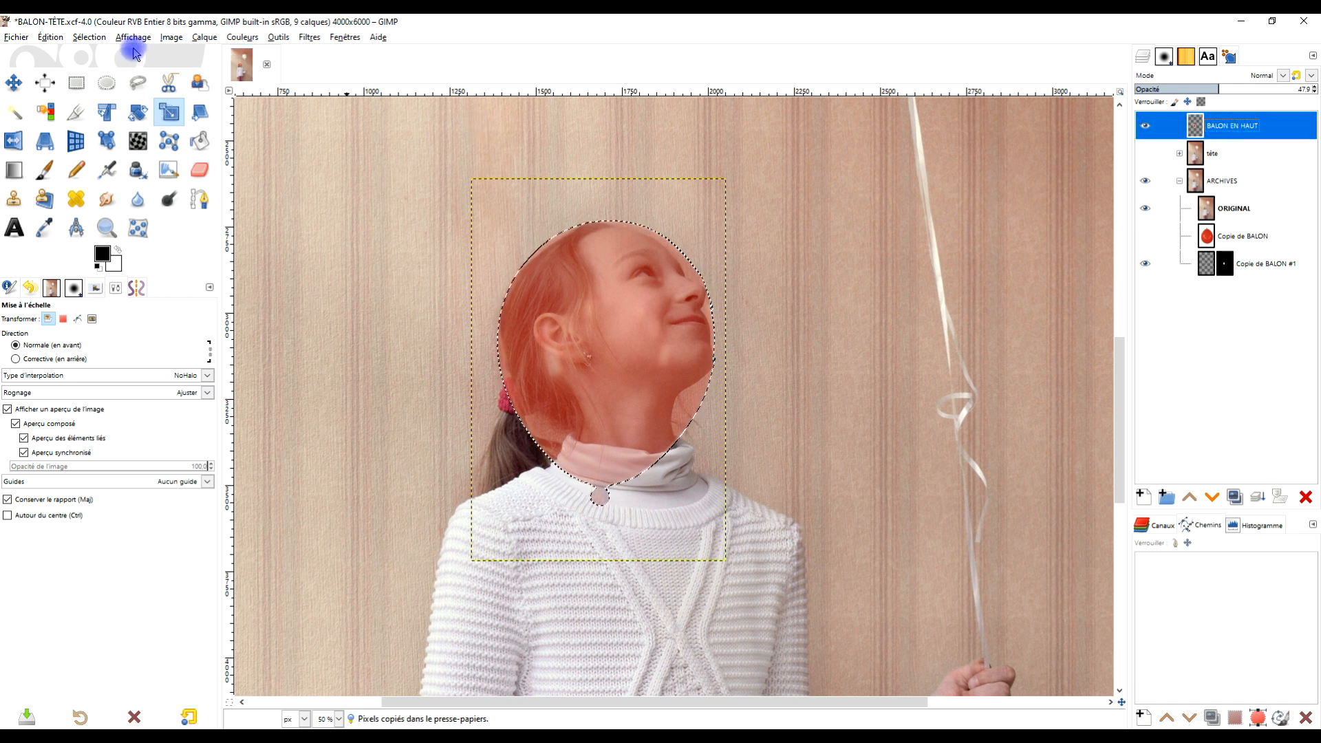
pyautogui.click(56, 40)
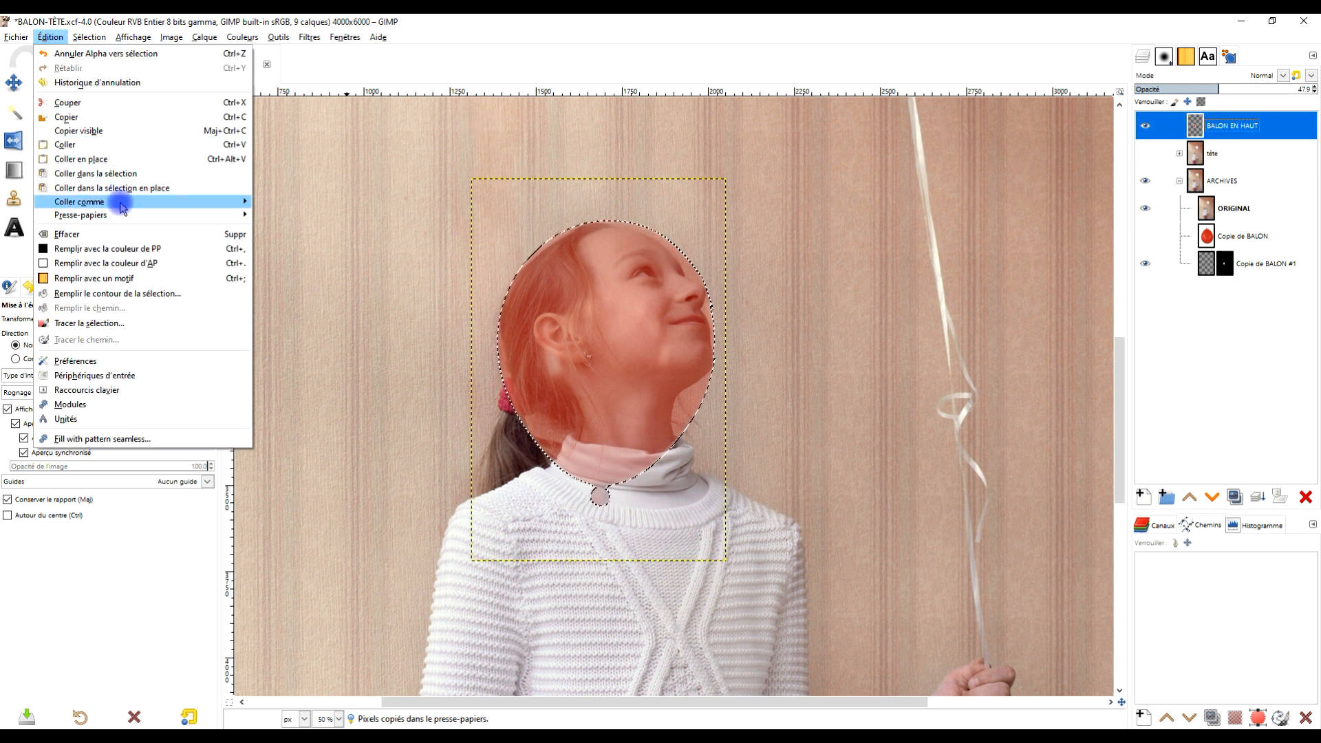
pyautogui.click(103, 145)
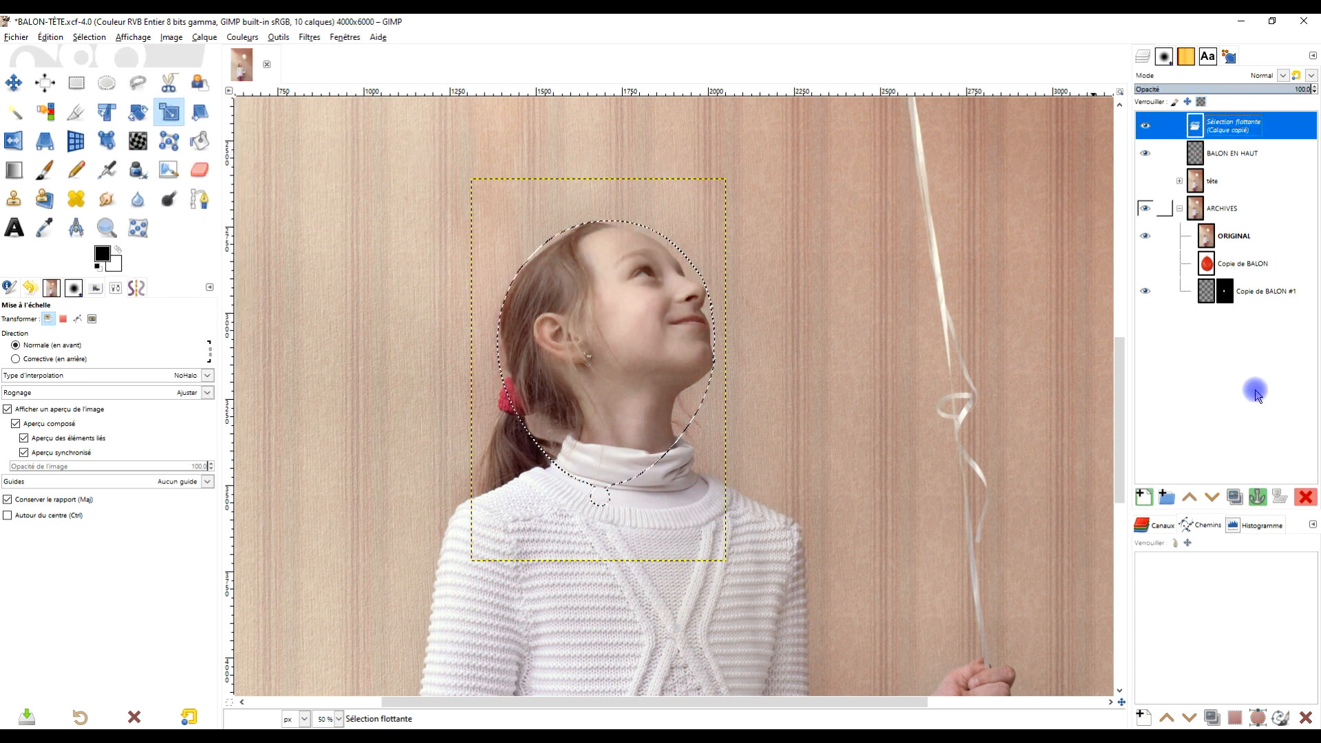
pyautogui.click(1143, 497)
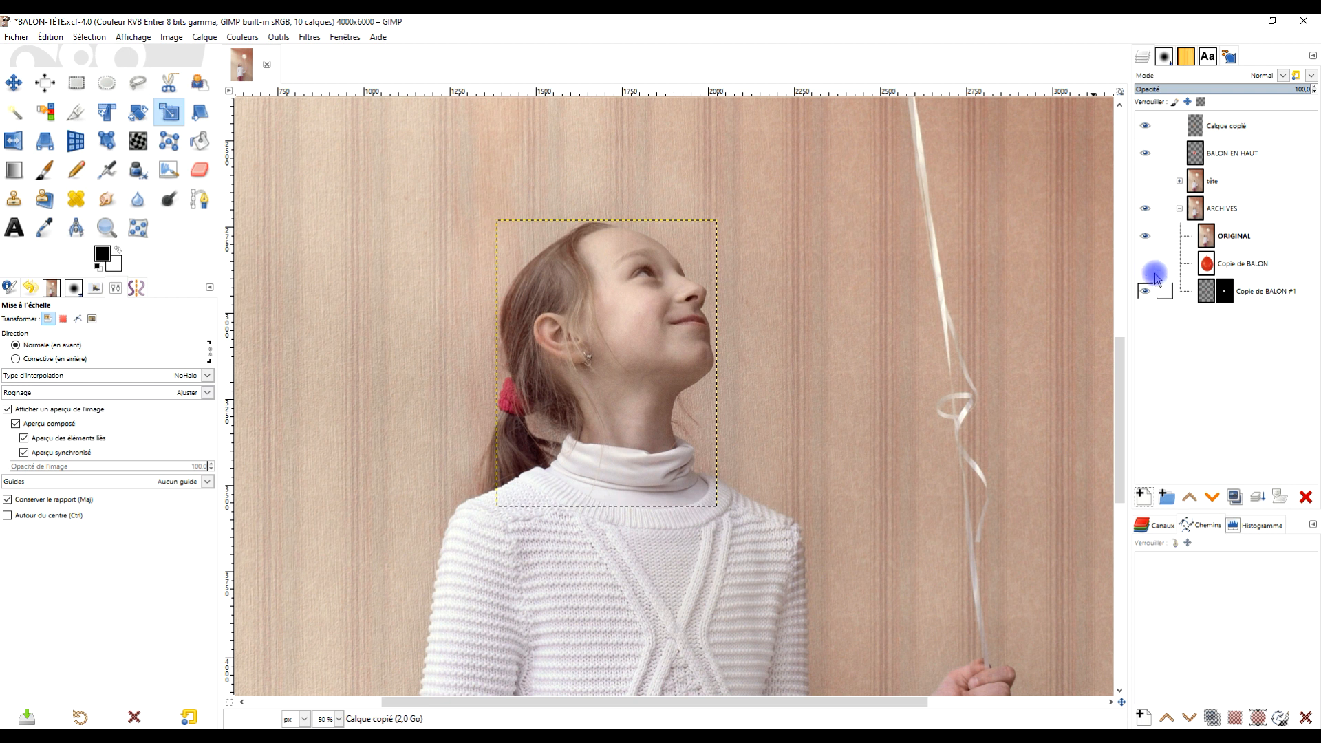
# Step: Collapse the ARCHIVES layer group and hide it so only the balloon-shaped head cutout shows
pyautogui.click(1179, 209)
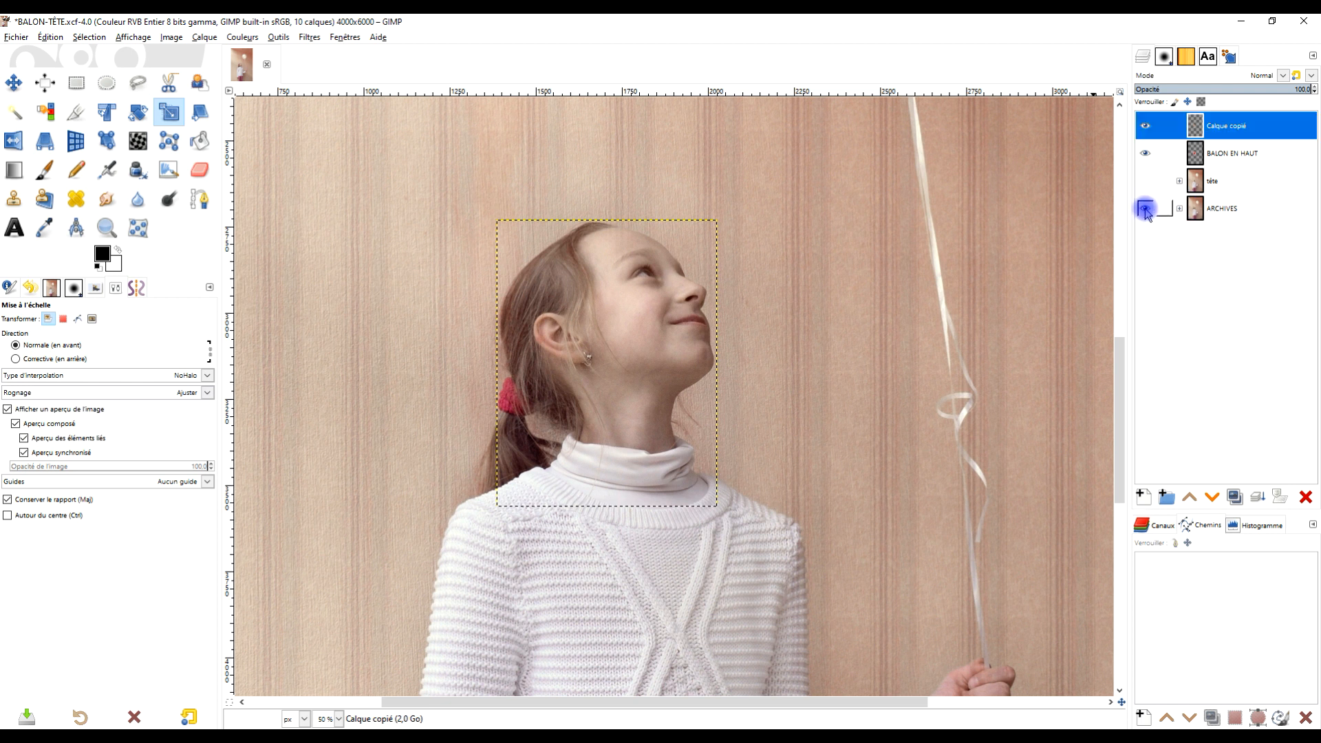
pyautogui.click(1145, 208)
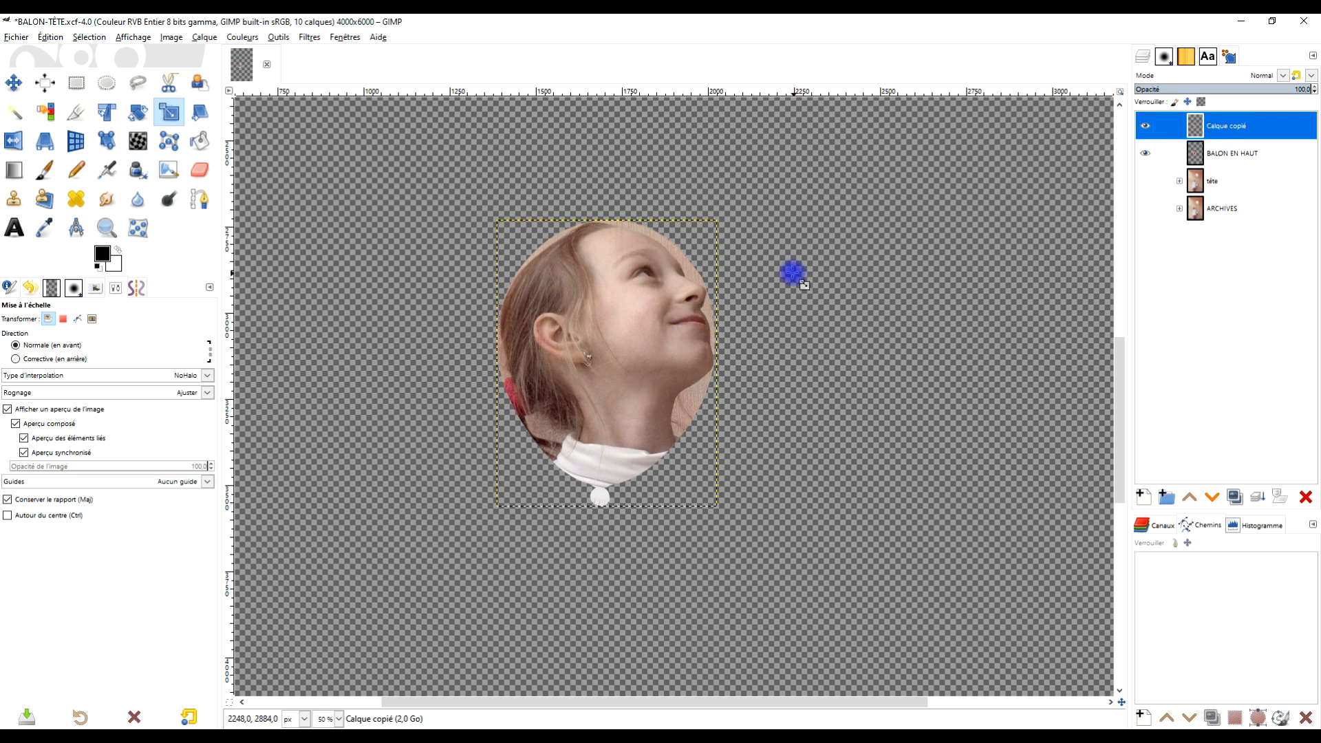
pyautogui.scroll(2, 654, 337)
pyautogui.scroll(-1, 652, 338)
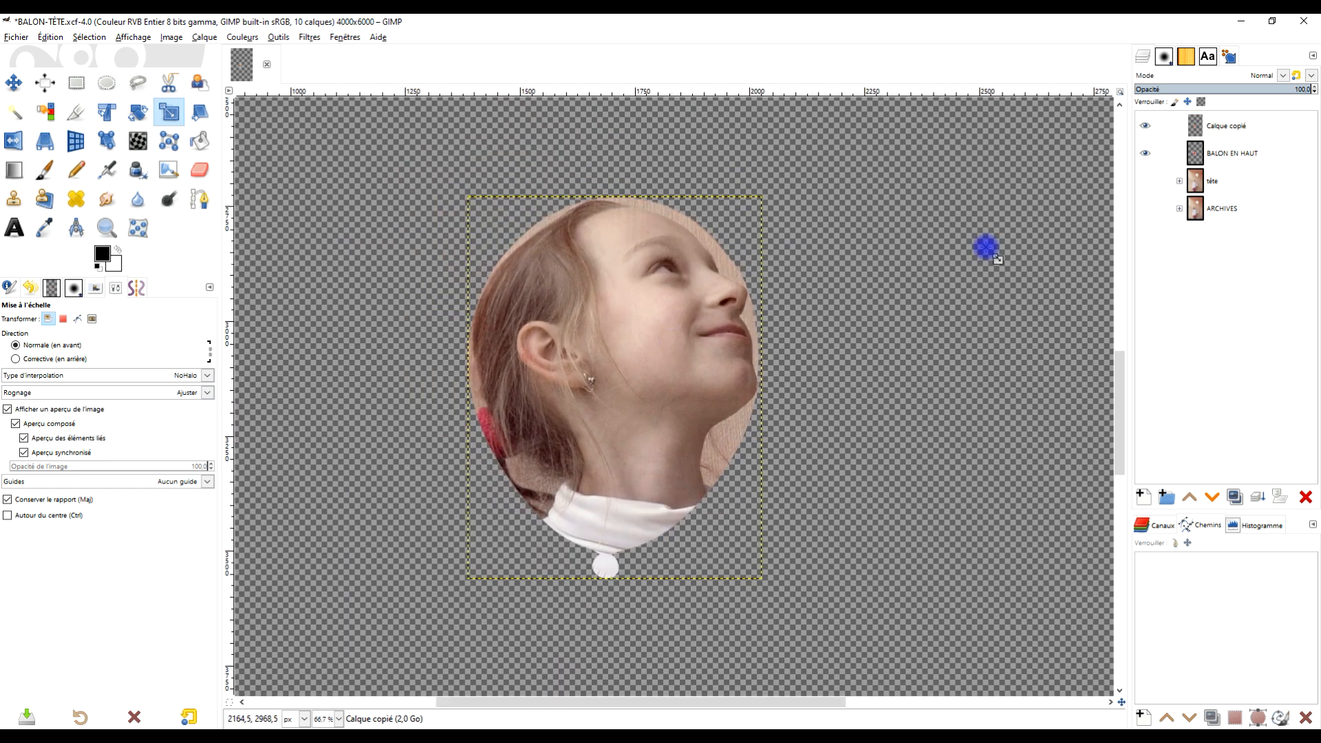
# Step: Rename the layer "Calque copié" as "TÊTE ENFLEE"
pyautogui.doubleClick(1226, 125)
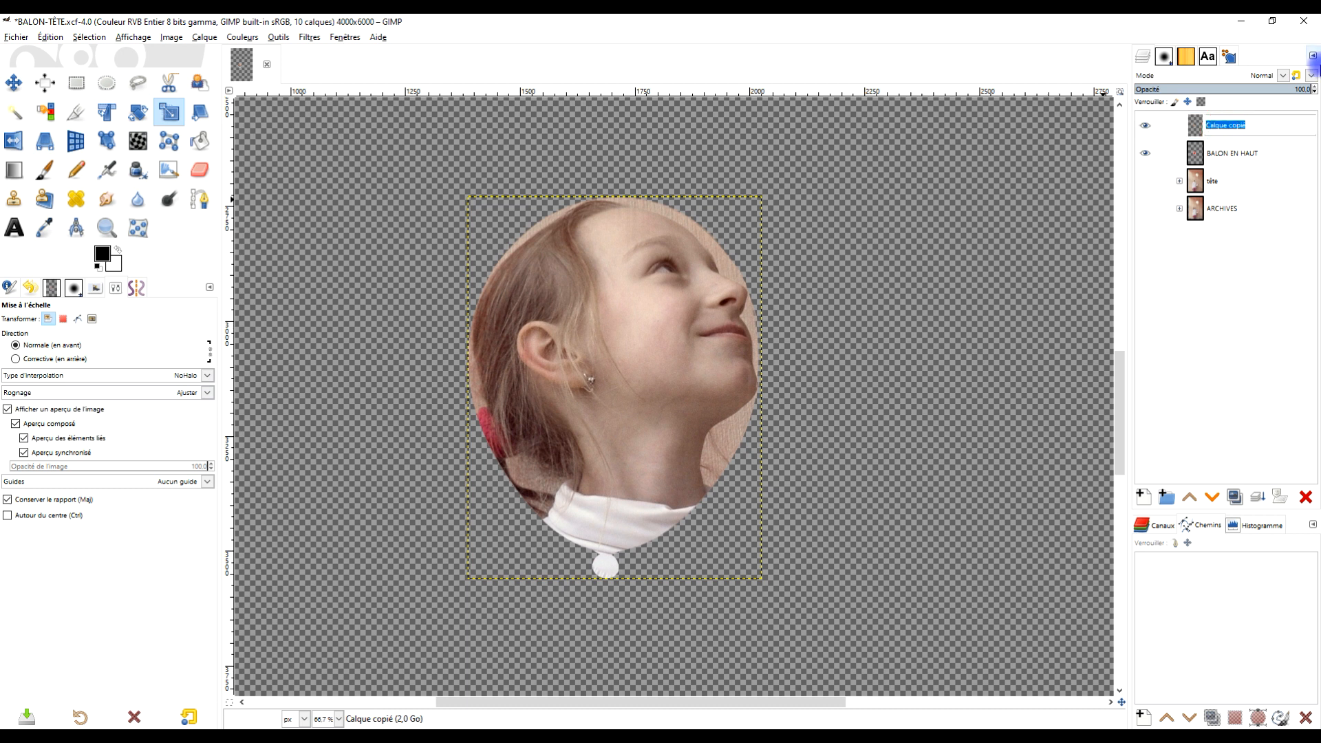
pyautogui.press('capslock')
pyautogui.write('TE')
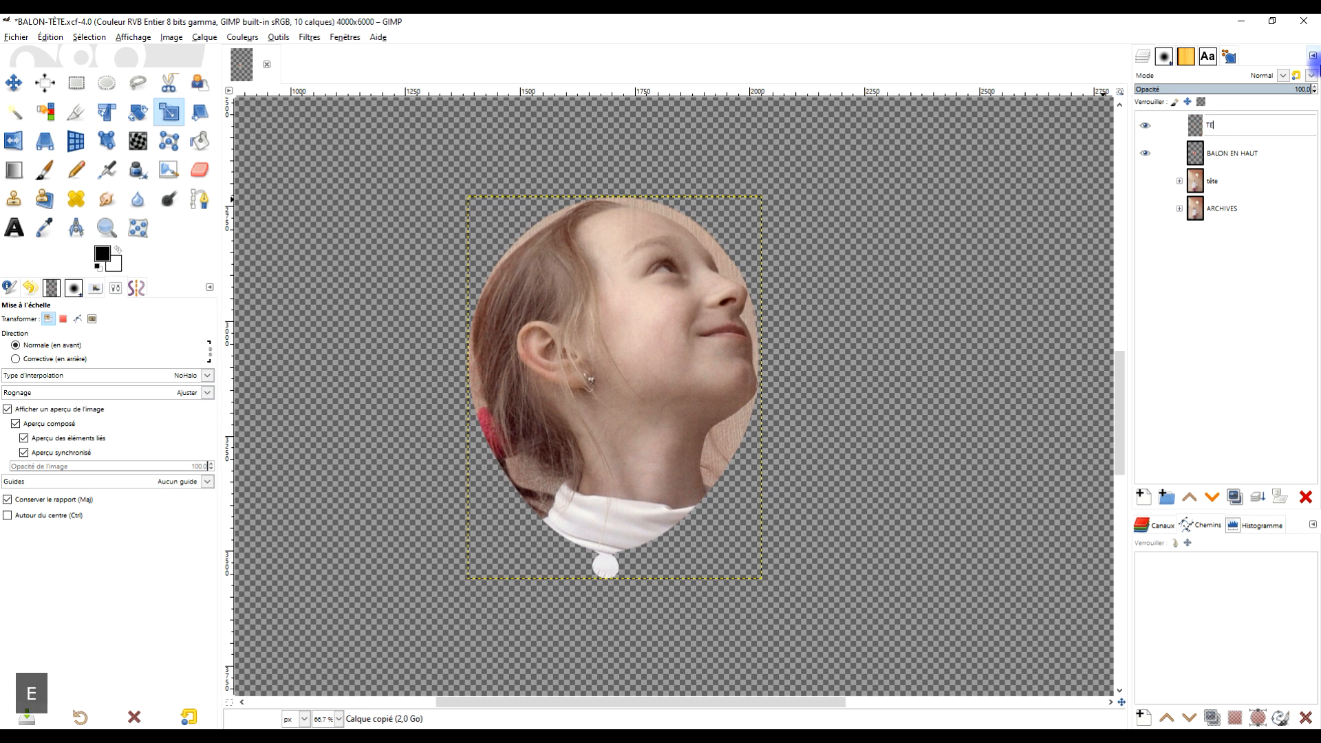
pyautogui.press('BackSpace')
pyautogui.write('ÊTE ENFLEE')
pyautogui.press('Return')
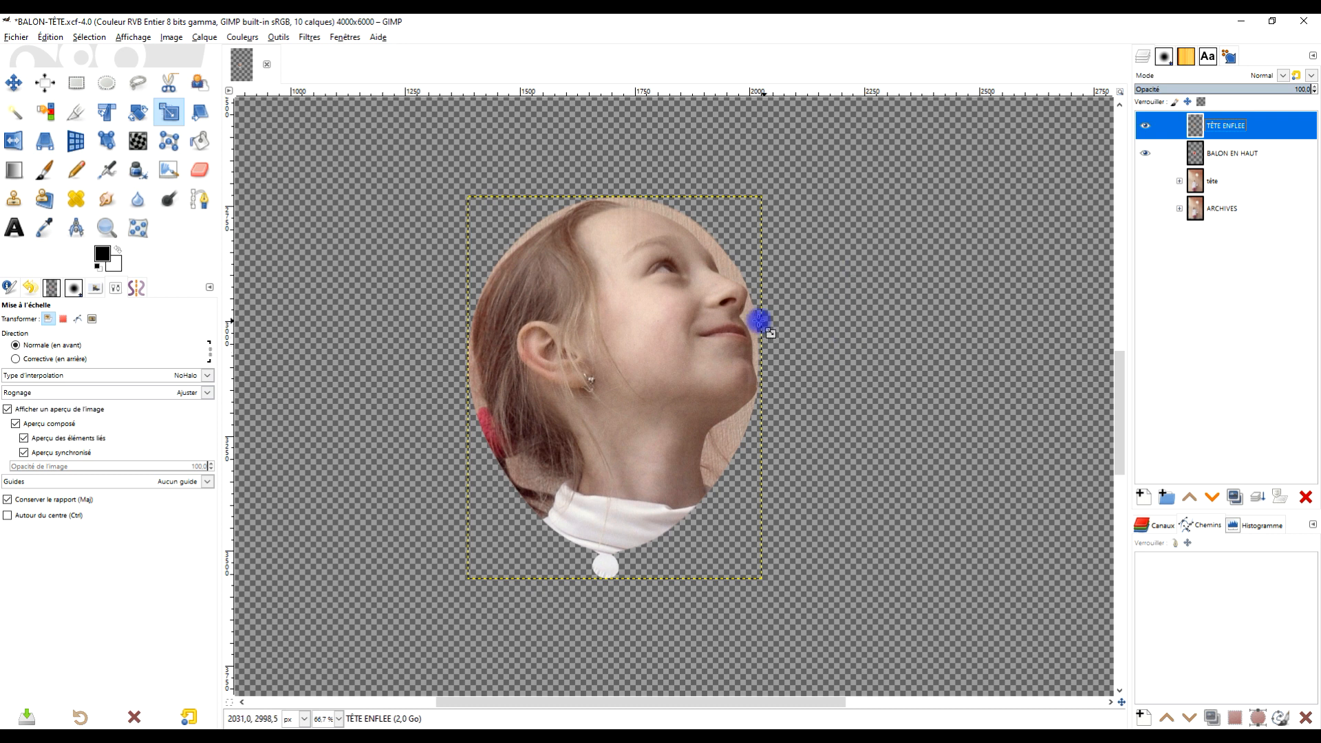
# Step: Create a selection from the alpha of the BALON EN HAUT layer
pyautogui.click(308, 39)
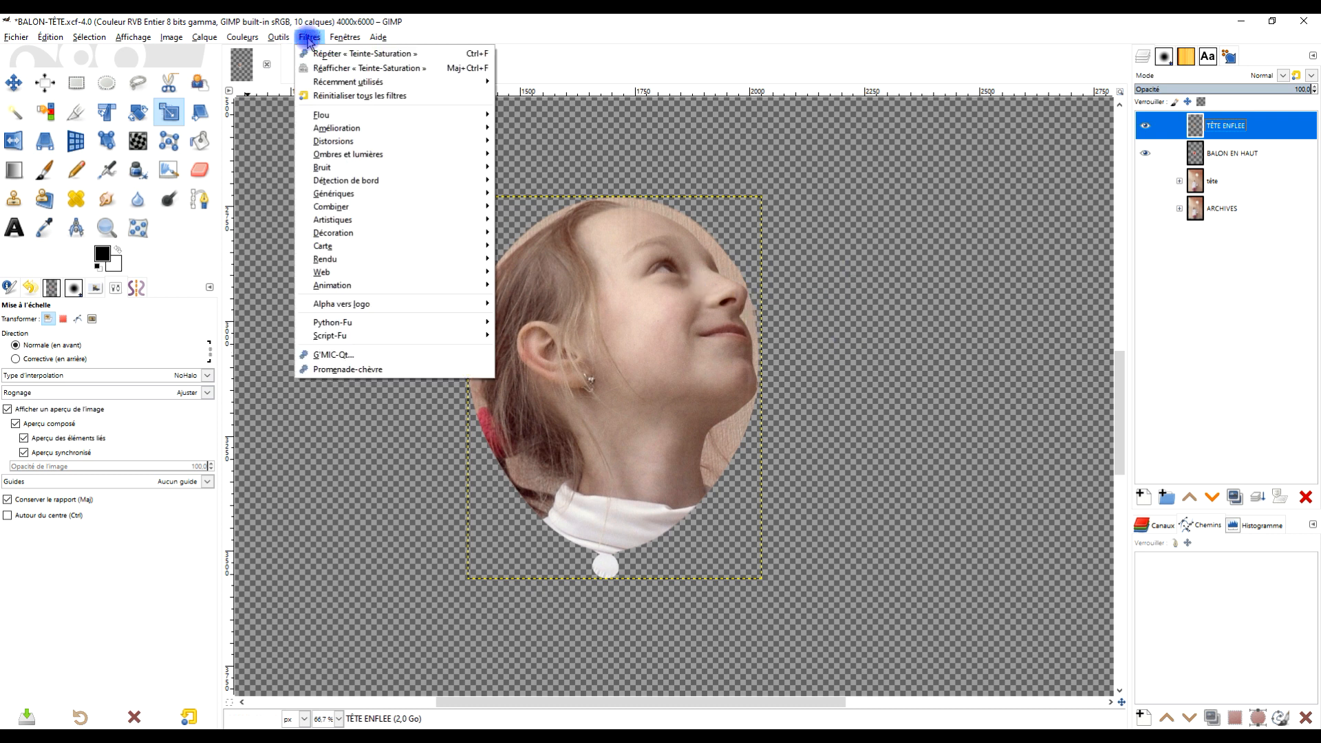
pyautogui.click(1201, 154)
pyautogui.rightClick(1201, 154)
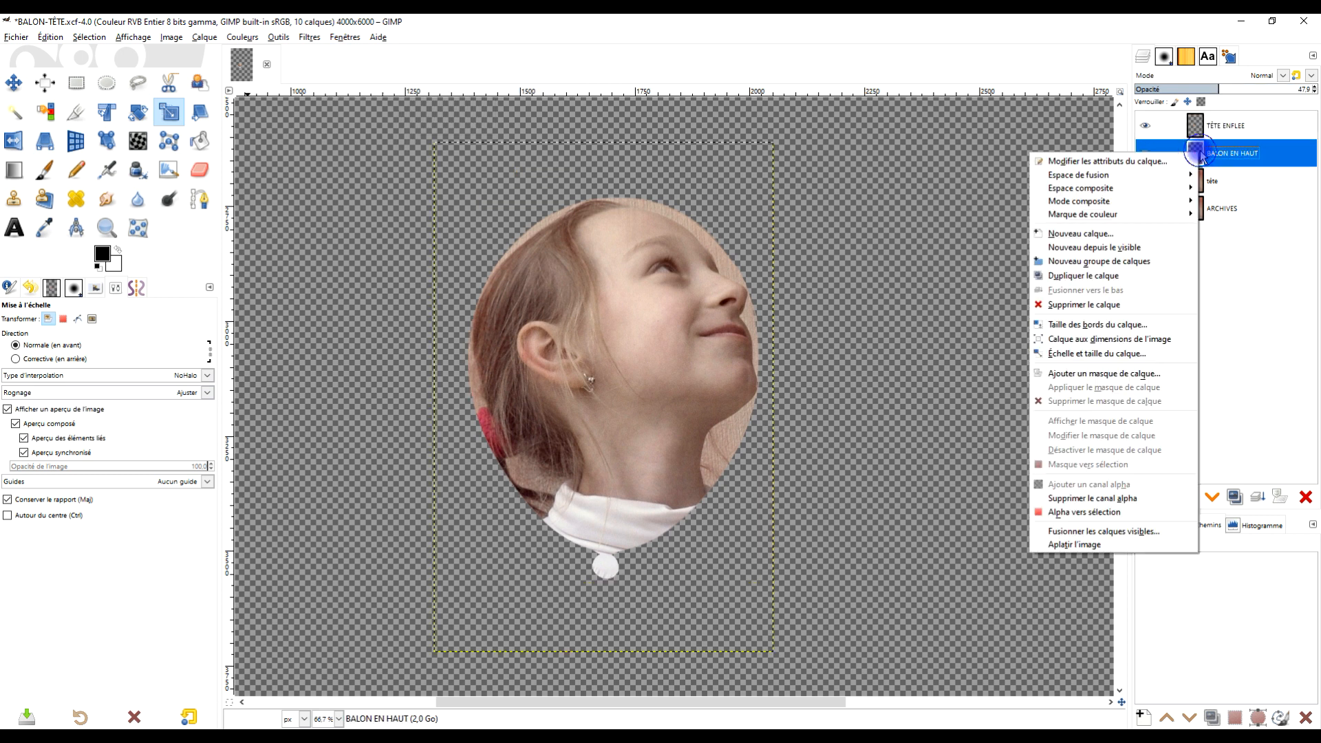
pyautogui.click(1131, 513)
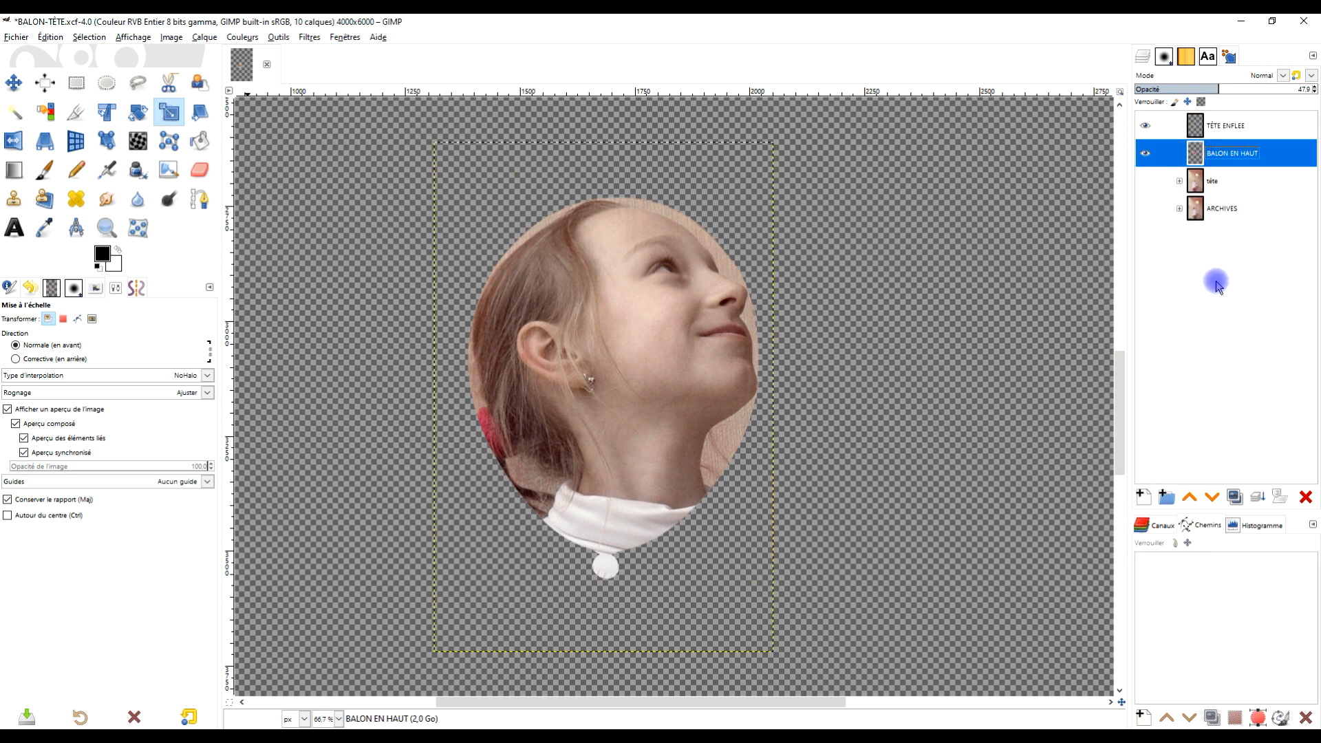
# Step: Apply the Sphériser distortion to the TÊTE ENFLEE layer in Radial mode with angle of view 42.14, curvature 0.659 and amount 1.000
pyautogui.click(1227, 125)
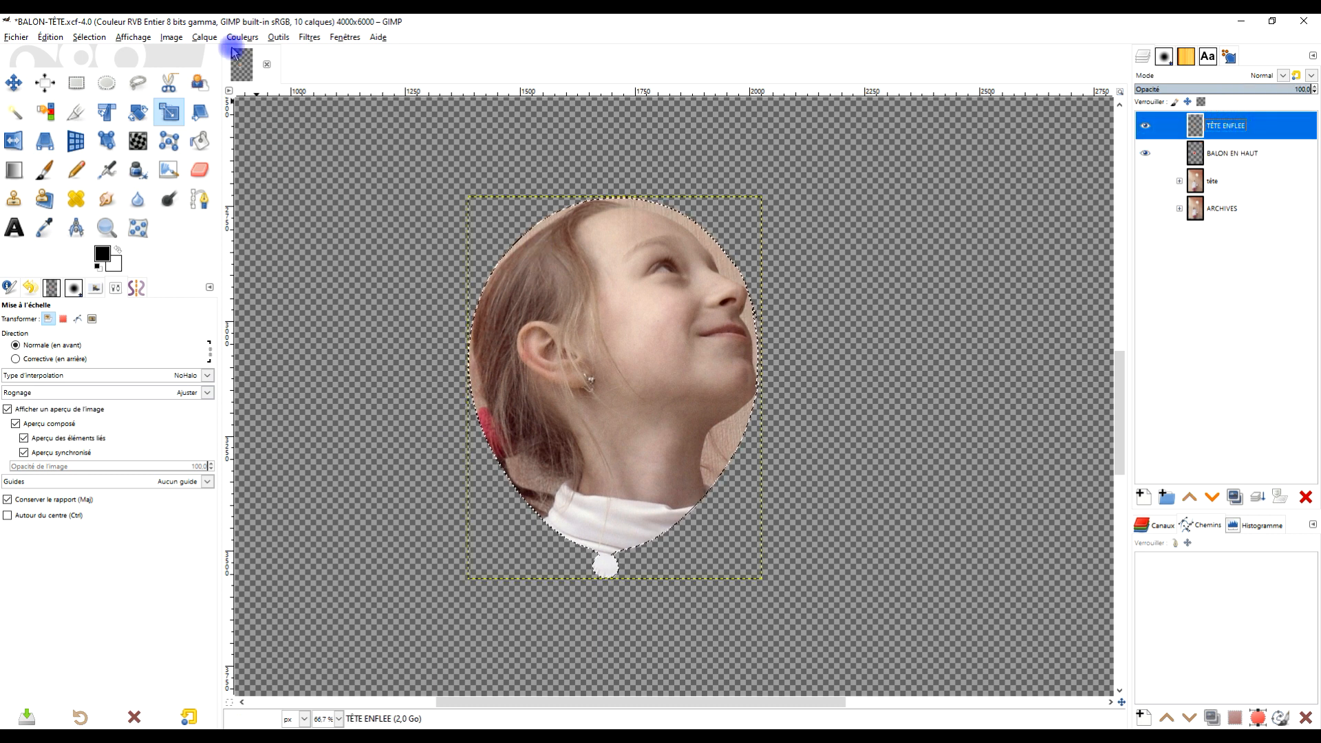
pyautogui.click(307, 39)
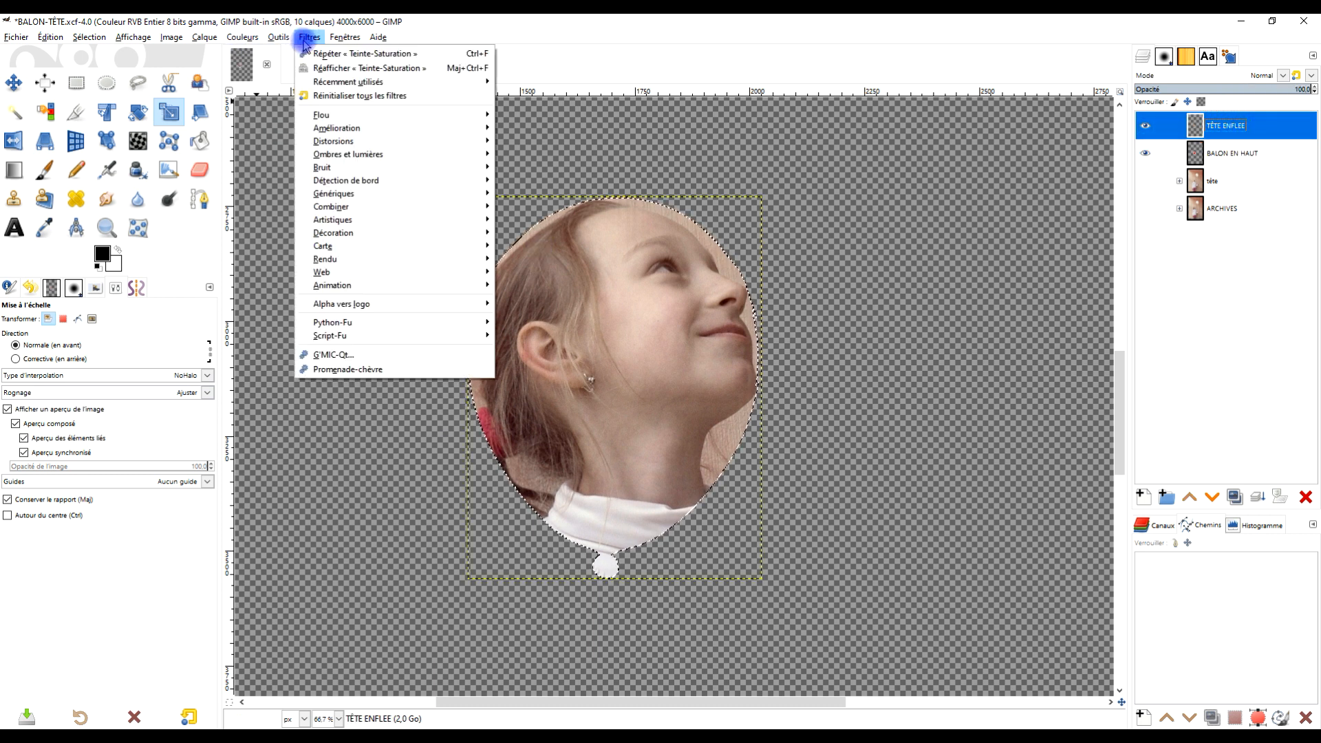
pyautogui.moveTo(475, 141)
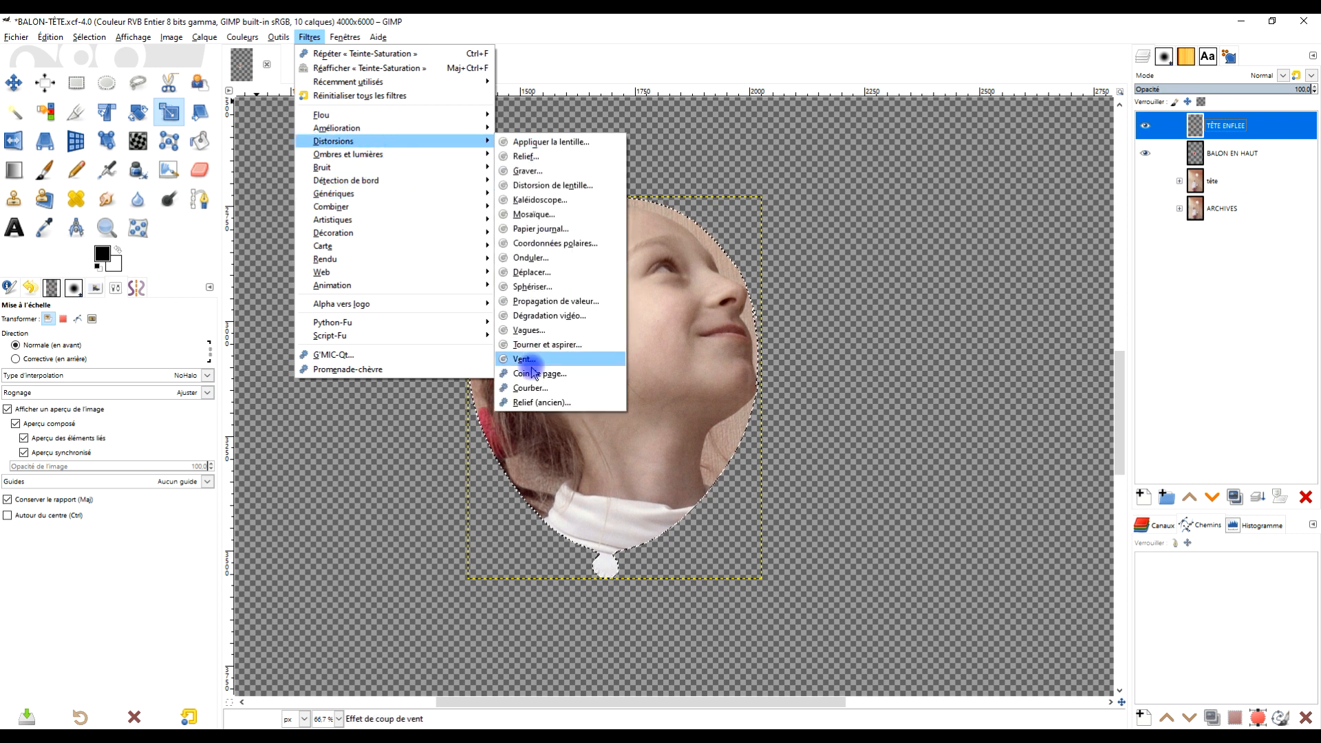
pyautogui.click(564, 286)
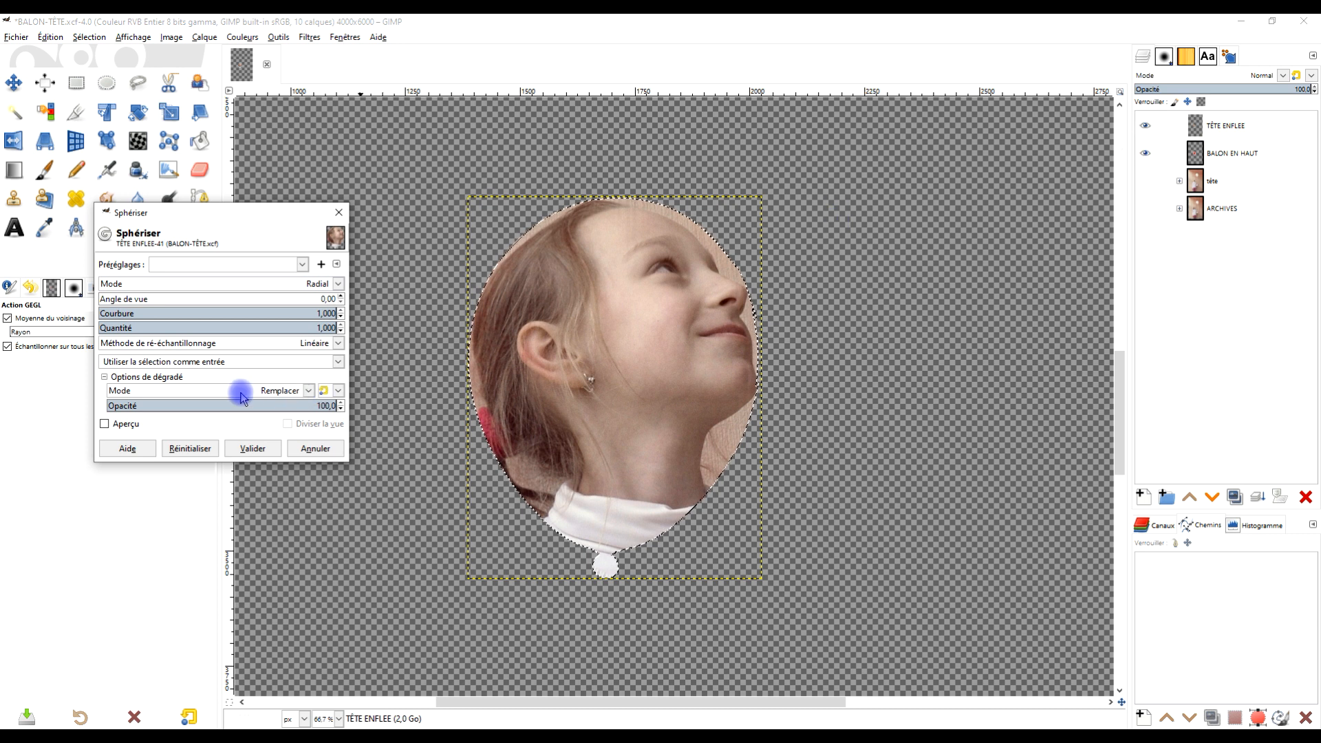
pyautogui.click(105, 423)
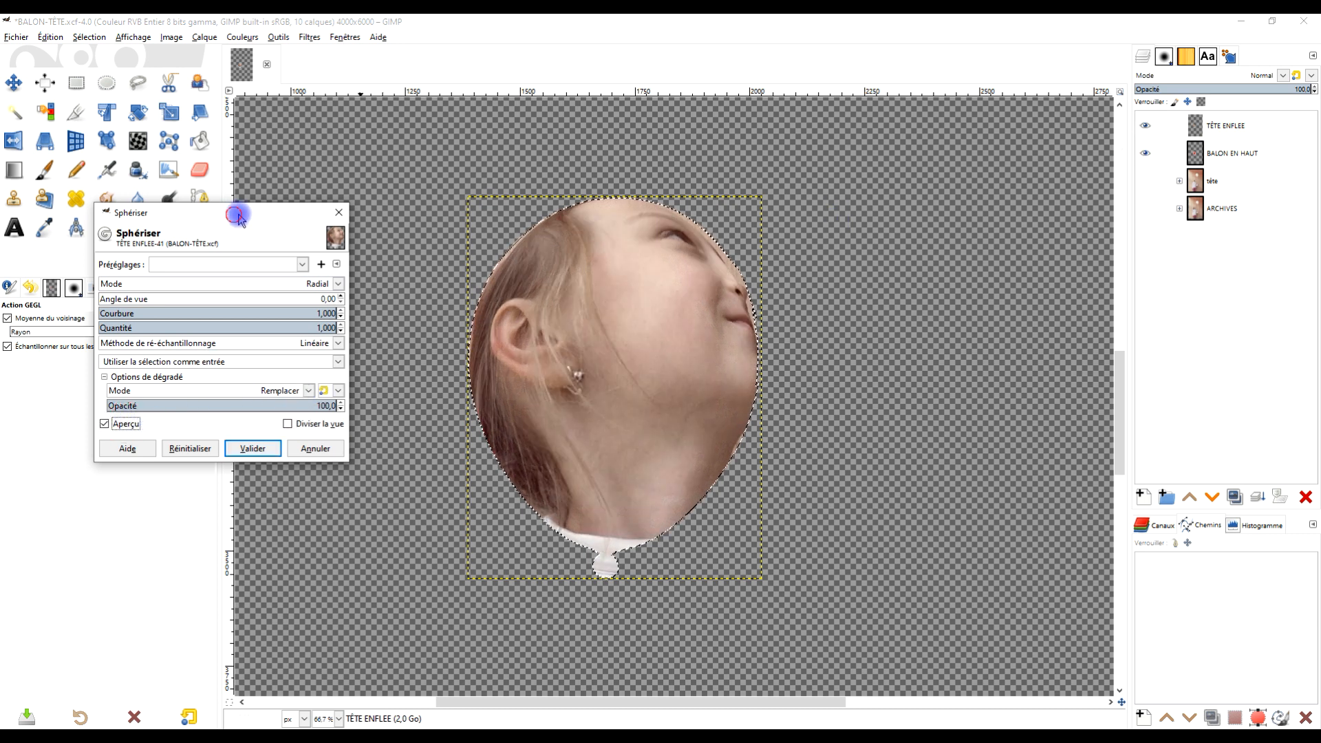
pyautogui.moveTo(238, 217); pyautogui.dragTo(328, 167)
pyautogui.moveTo(333, 263); pyautogui.dragTo(326, 263)
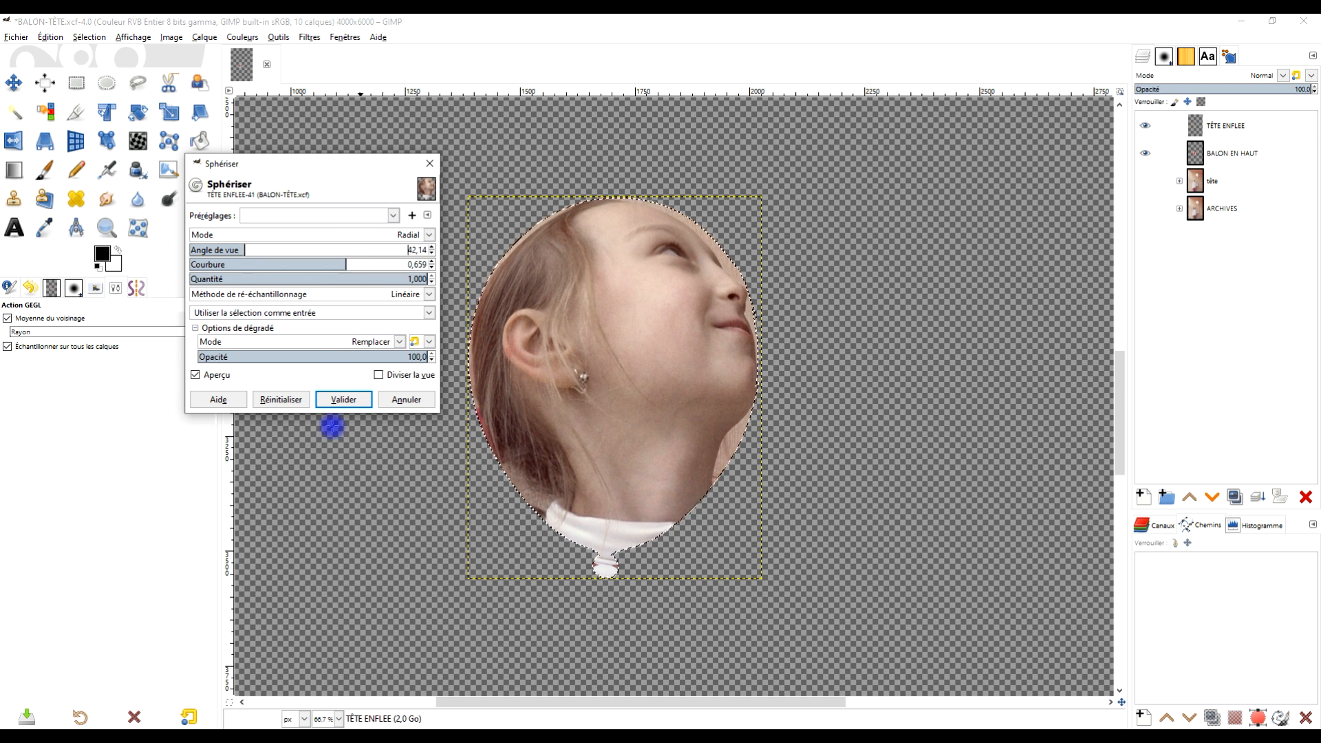
pyautogui.click(344, 399)
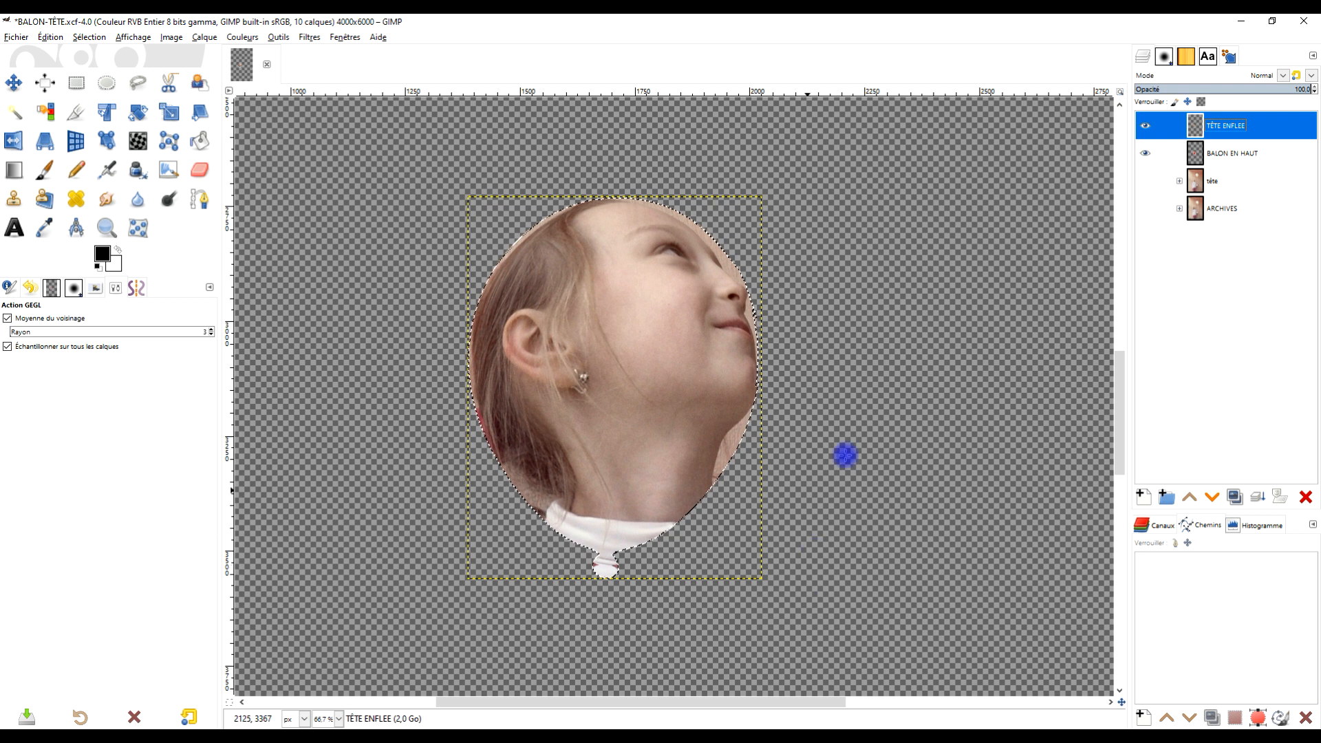
# Step: Clone skin from the neck over the white collar and the balloon's knot at 100% opacity
pyautogui.scroll(2, 625, 534)
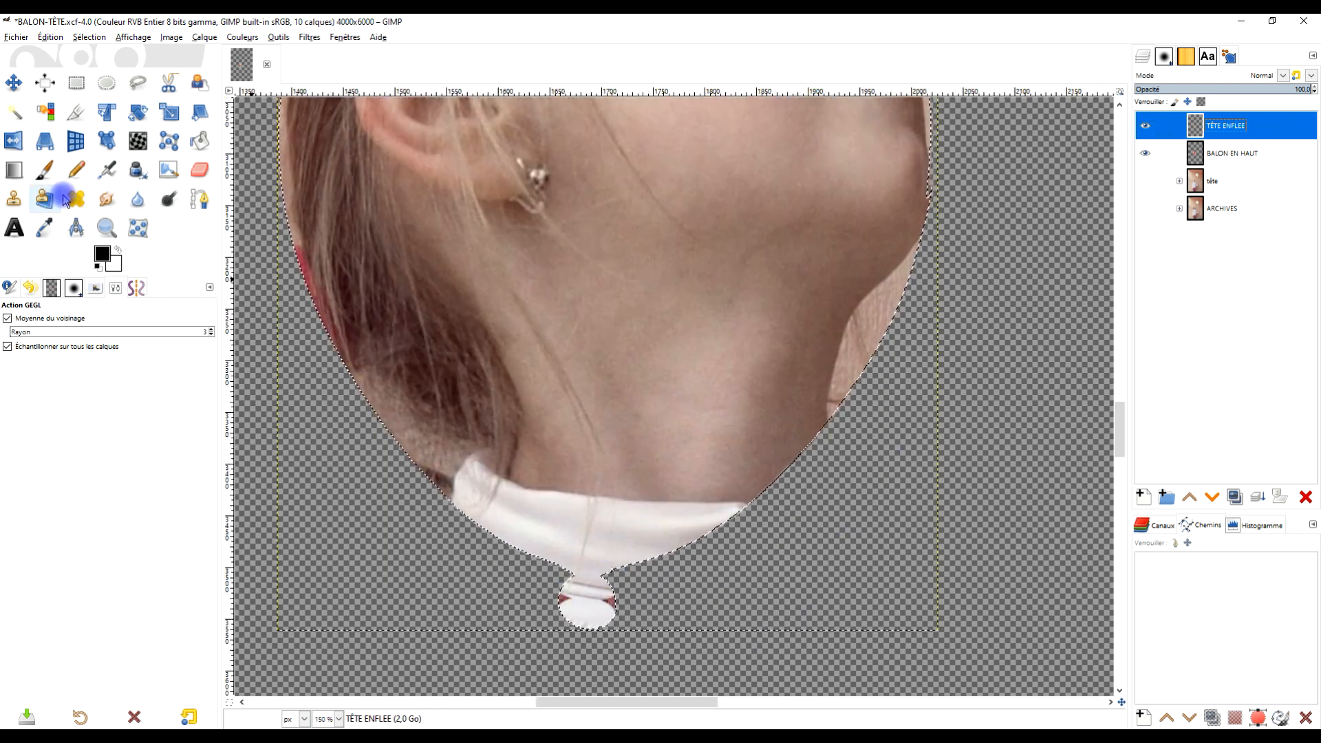
pyautogui.click(16, 200)
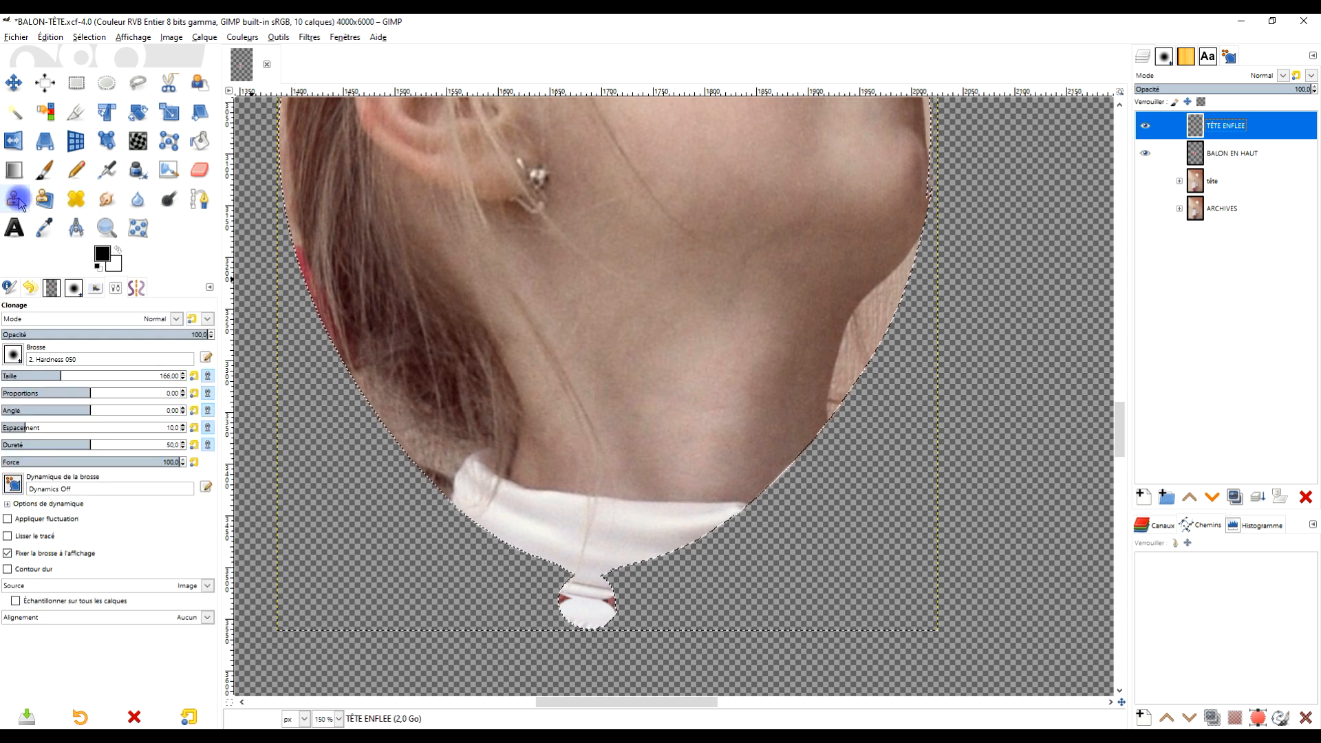
pyautogui.keyDown('ctrl'); pyautogui.click(669, 375); pyautogui.keyUp('ctrl')
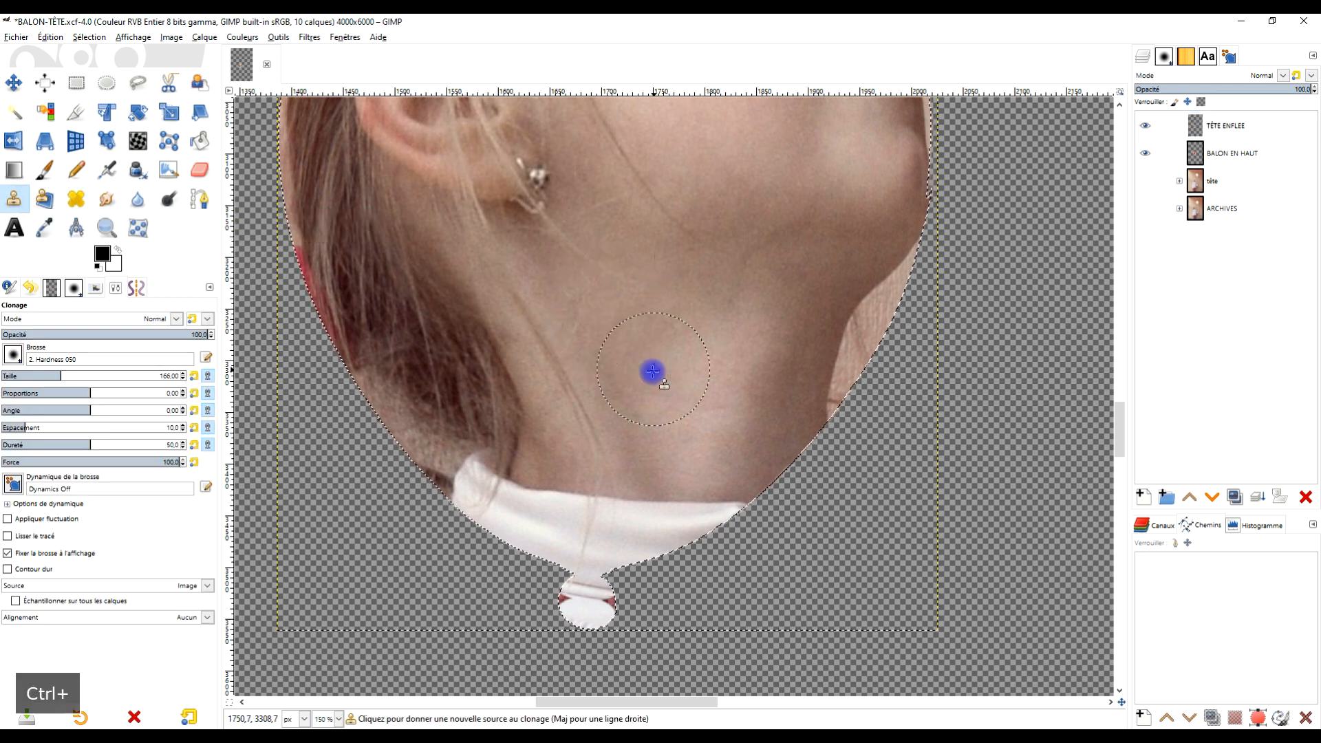
pyautogui.moveTo(651, 518)
pyautogui.mouseDown()
pyautogui.moveTo(723, 528)
pyautogui.moveTo(588, 566)
pyautogui.mouseUp()
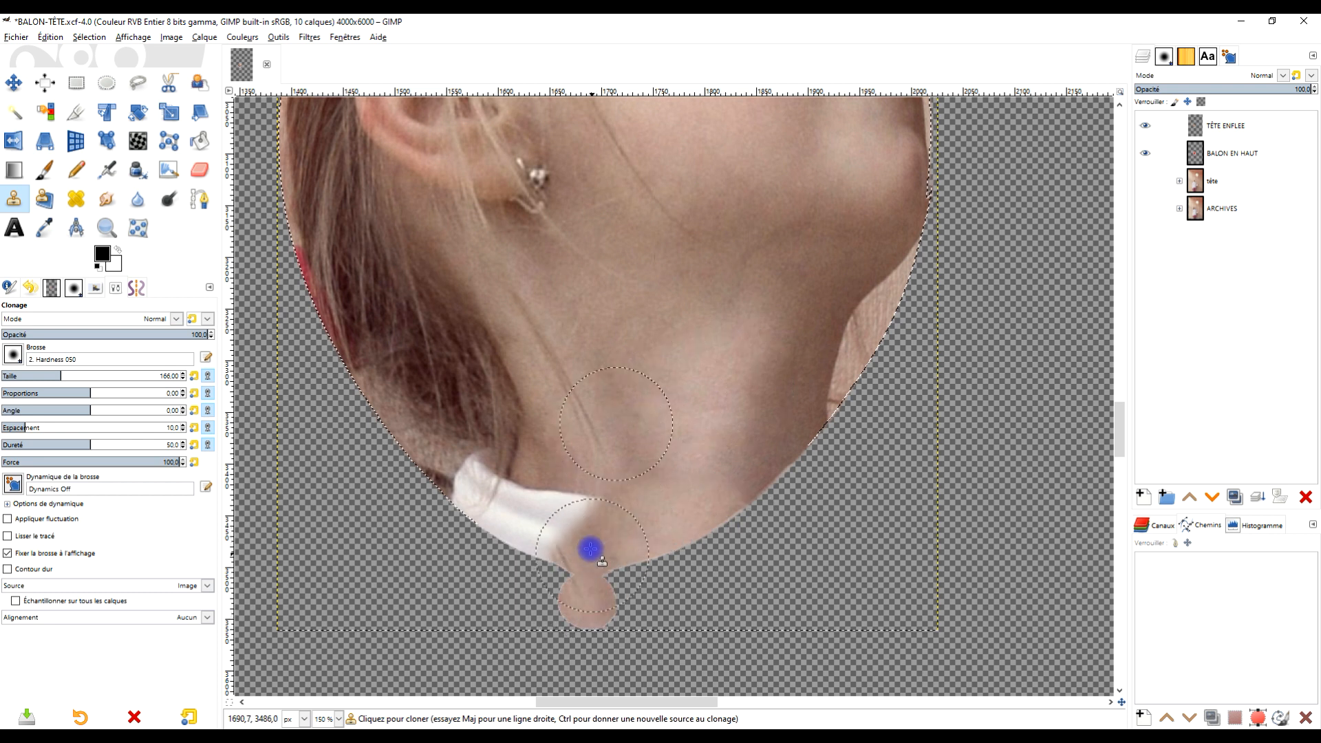
pyautogui.moveTo(520, 530); pyautogui.dragTo(478, 495)
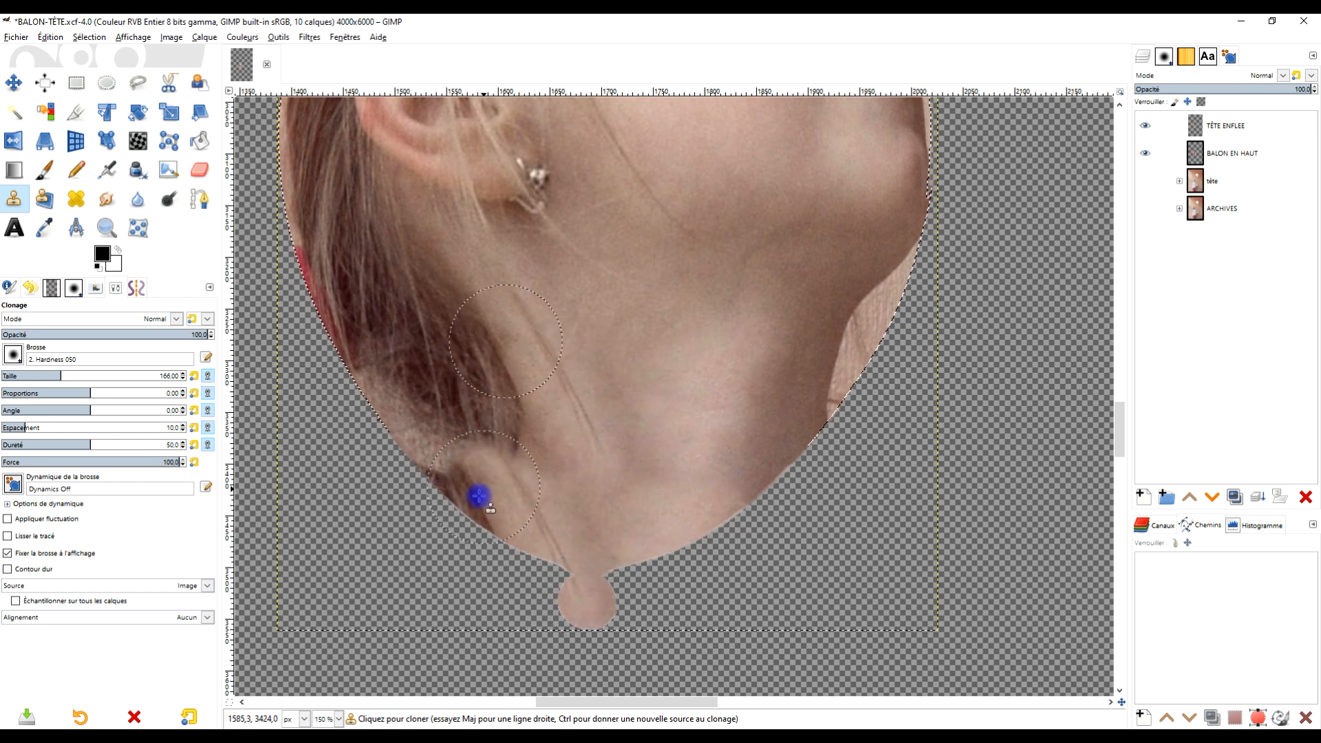
# Step: Clone dark ponytail hair over the background patch along the balloon's lower back edge, behind the neck
pyautogui.scroll(-1, 589, 361)
pyautogui.scroll(1, 487, 353)
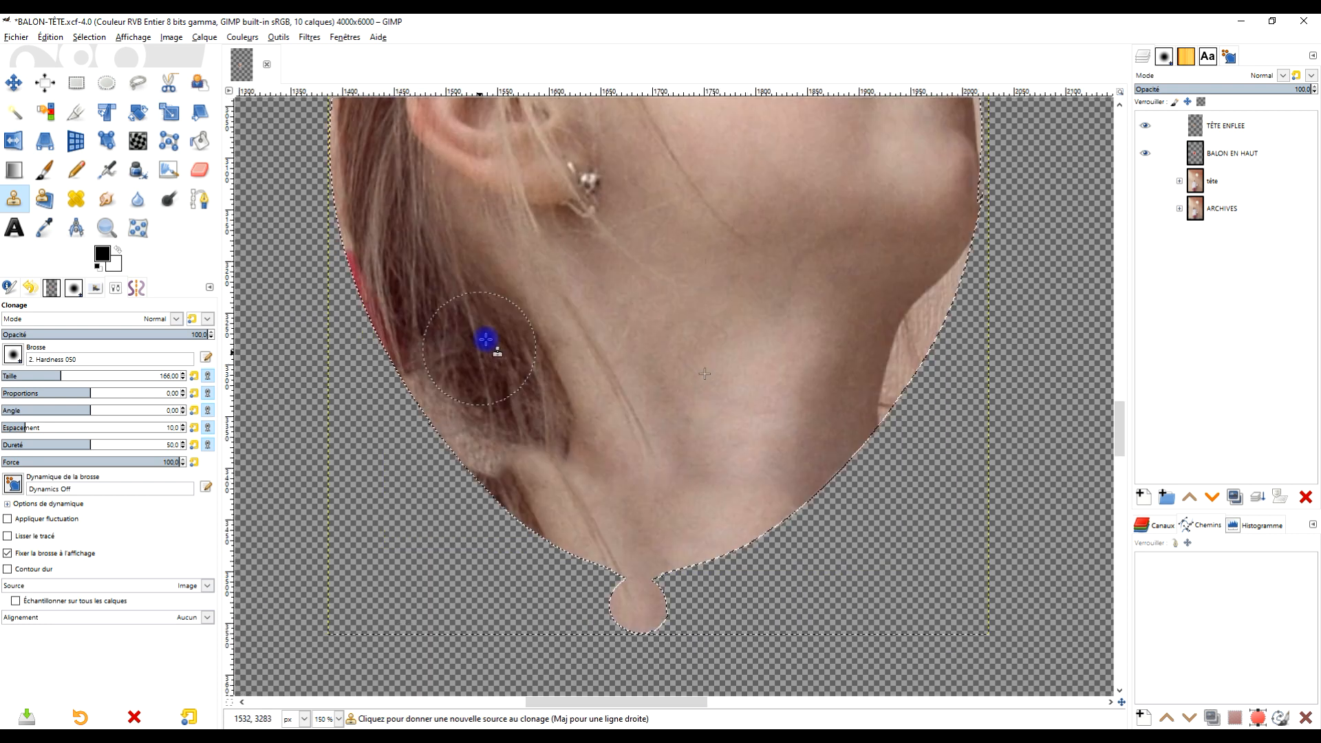
pyautogui.keyDown('ctrl'); pyautogui.click(476, 340); pyautogui.keyUp('ctrl')
pyautogui.moveTo(487, 429)
pyautogui.mouseDown()
pyautogui.moveTo(497, 498)
pyautogui.moveTo(429, 400)
pyautogui.moveTo(504, 508)
pyautogui.moveTo(509, 468)
pyautogui.moveTo(547, 552)
pyautogui.moveTo(528, 475)
pyautogui.moveTo(533, 507)
pyautogui.mouseUp()
# Step: Clone dark hair over the red hair tie and up along the balloon's edge behind the ear
pyautogui.moveTo(650, 332); pyautogui.dragTo(720, 445)
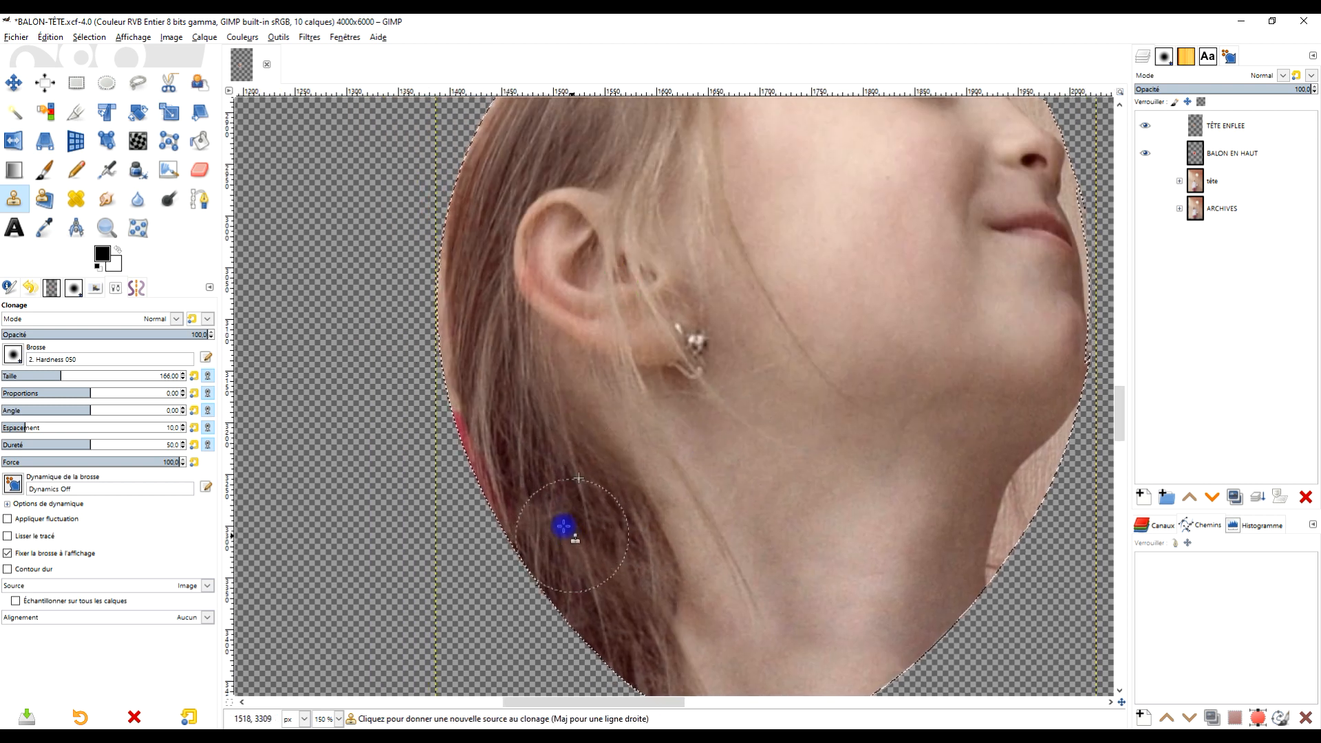
pyautogui.keyDown('ctrl'); pyautogui.click(558, 502); pyautogui.keyUp('ctrl')
pyautogui.moveTo(491, 488); pyautogui.dragTo(435, 337)
# Step: Reduce the Clone tool's opacity to 57.7 and clone hair over the background strip along the back of the head
pyautogui.click(119, 334)
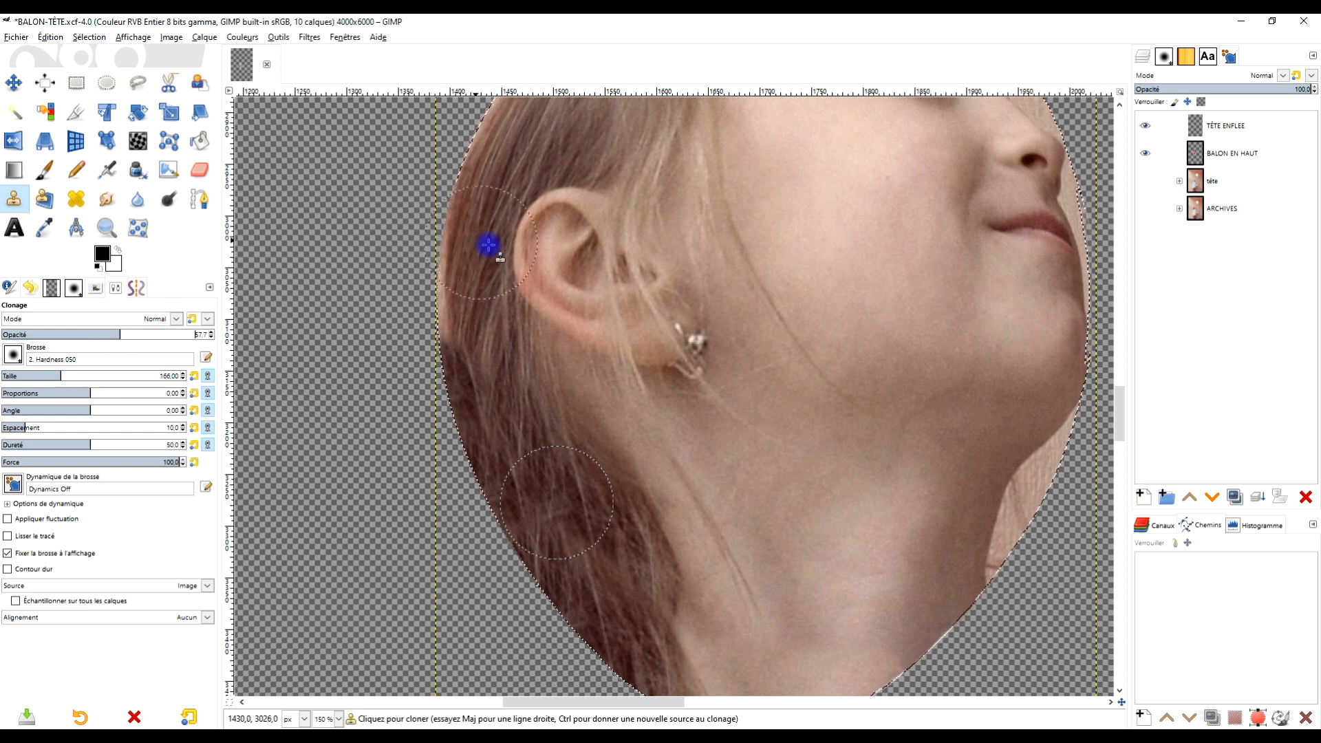
pyautogui.scroll(3, 467, 316)
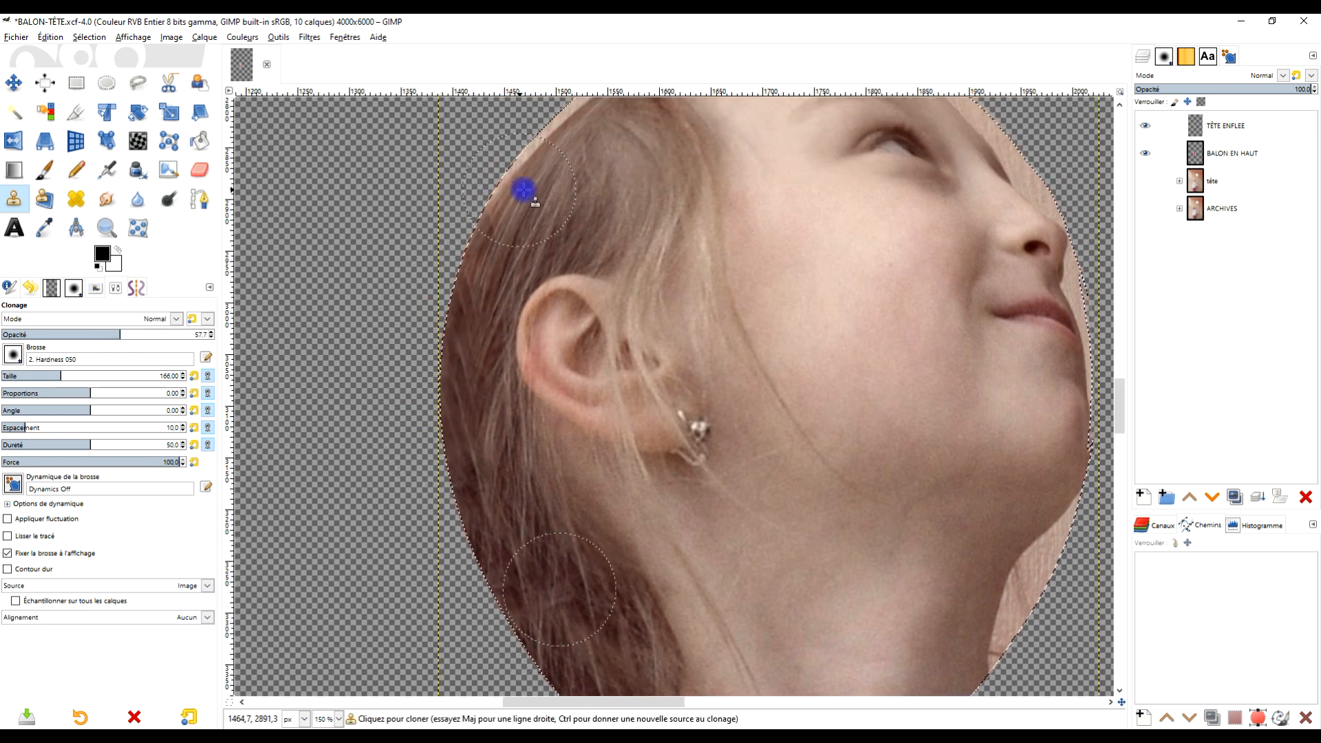
pyautogui.scroll(5, 530, 206)
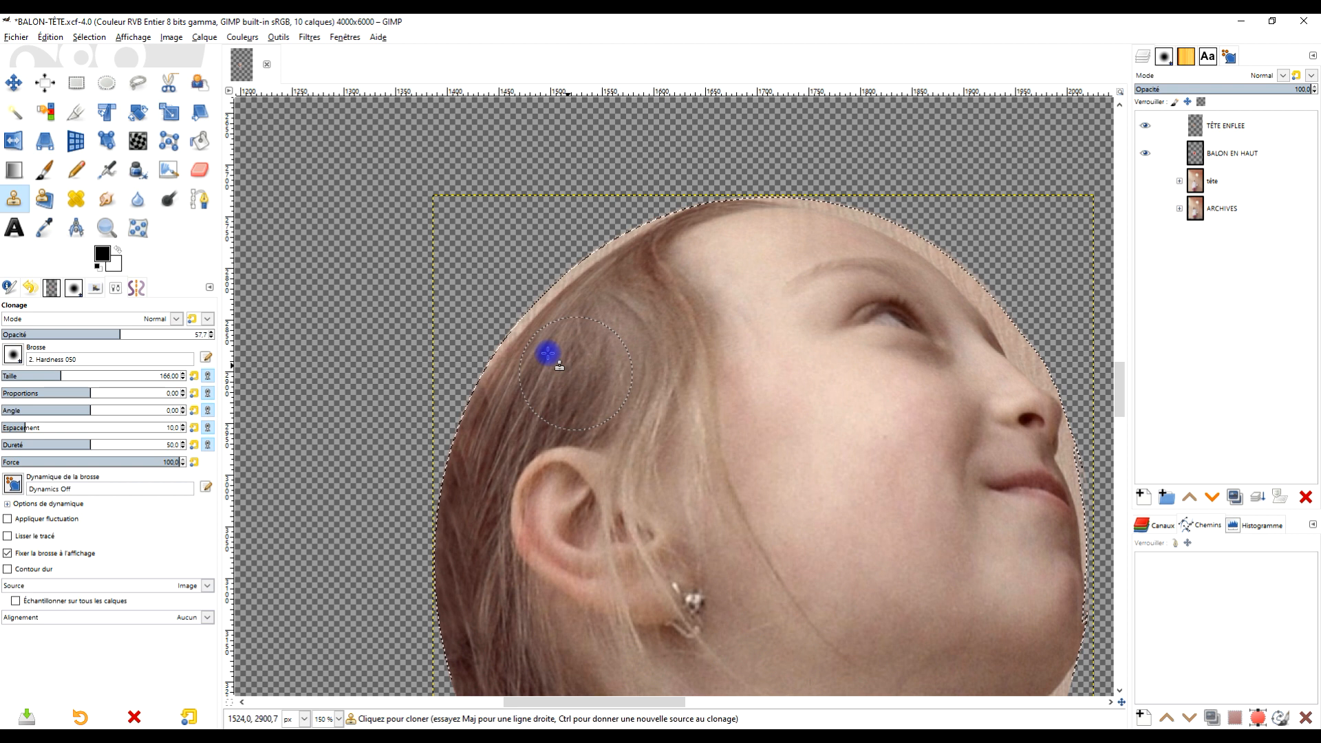
pyautogui.keyDown('ctrl'); pyautogui.click(595, 357); pyautogui.keyUp('ctrl')
pyautogui.moveTo(516, 362)
pyautogui.mouseDown()
pyautogui.moveTo(546, 313)
pyautogui.moveTo(605, 348)
pyautogui.mouseUp()
pyautogui.scroll(1, 603, 337)
pyautogui.keyDown('ctrl'); pyautogui.click(596, 357); pyautogui.keyUp('ctrl')
pyautogui.moveTo(566, 283)
pyautogui.mouseDown()
pyautogui.moveTo(568, 260)
pyautogui.moveTo(531, 276)
pyautogui.moveTo(616, 213)
pyautogui.moveTo(634, 286)
pyautogui.mouseUp()
# Step: Clone hair from near the hairline over the background sliver at the crown of the head
pyautogui.scroll(2, 633, 287)
pyautogui.keyDown('ctrl'); pyautogui.click(690, 254); pyautogui.keyUp('ctrl')
pyautogui.moveTo(787, 218); pyautogui.dragTo(777, 425)
pyautogui.moveTo(613, 356)
pyautogui.mouseDown()
pyautogui.moveTo(401, 488)
pyautogui.moveTo(522, 392)
pyautogui.moveTo(699, 289)
pyautogui.mouseUp()
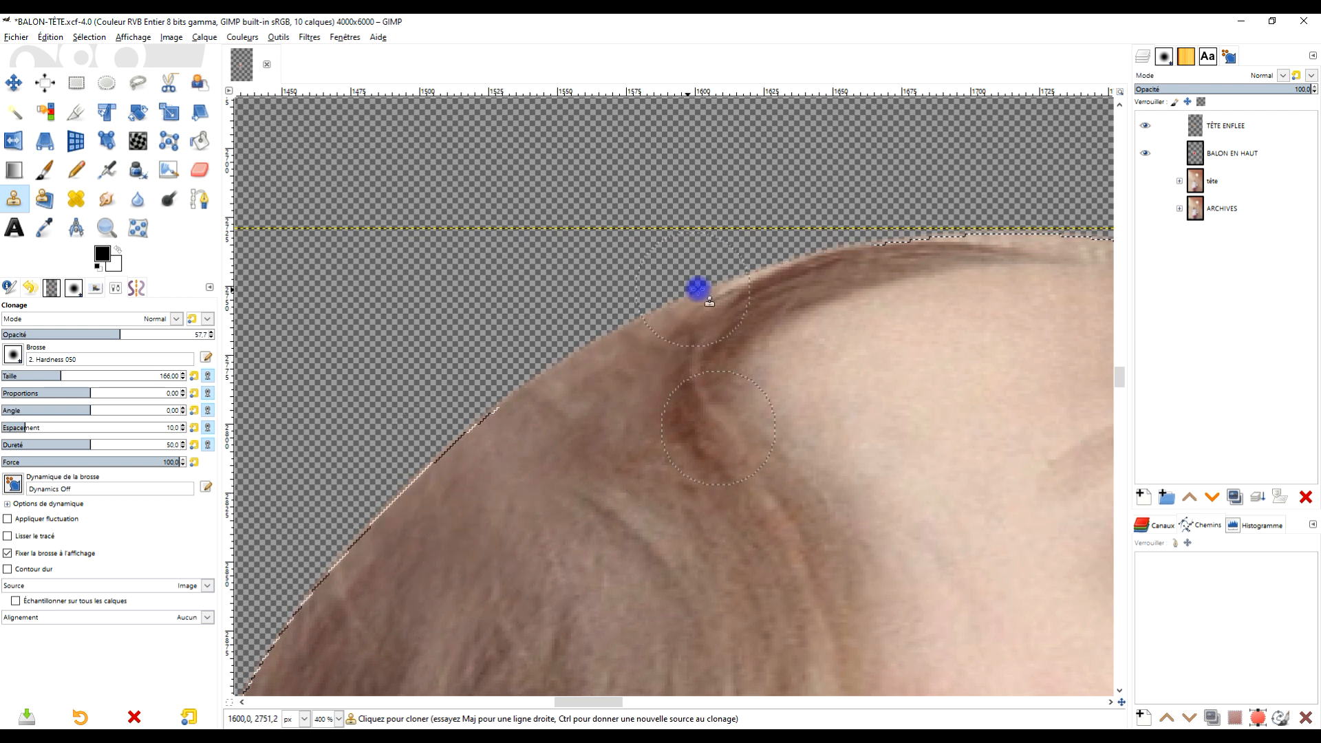
# Step: Set the Eraser's opacity to 100 and erase the wallpaper patch between the neck and the balloon's edge
pyautogui.scroll(-6, 754, 322)
pyautogui.scroll(2, 761, 383)
pyautogui.scroll(-1, 755, 477)
pyautogui.scroll(2, 750, 475)
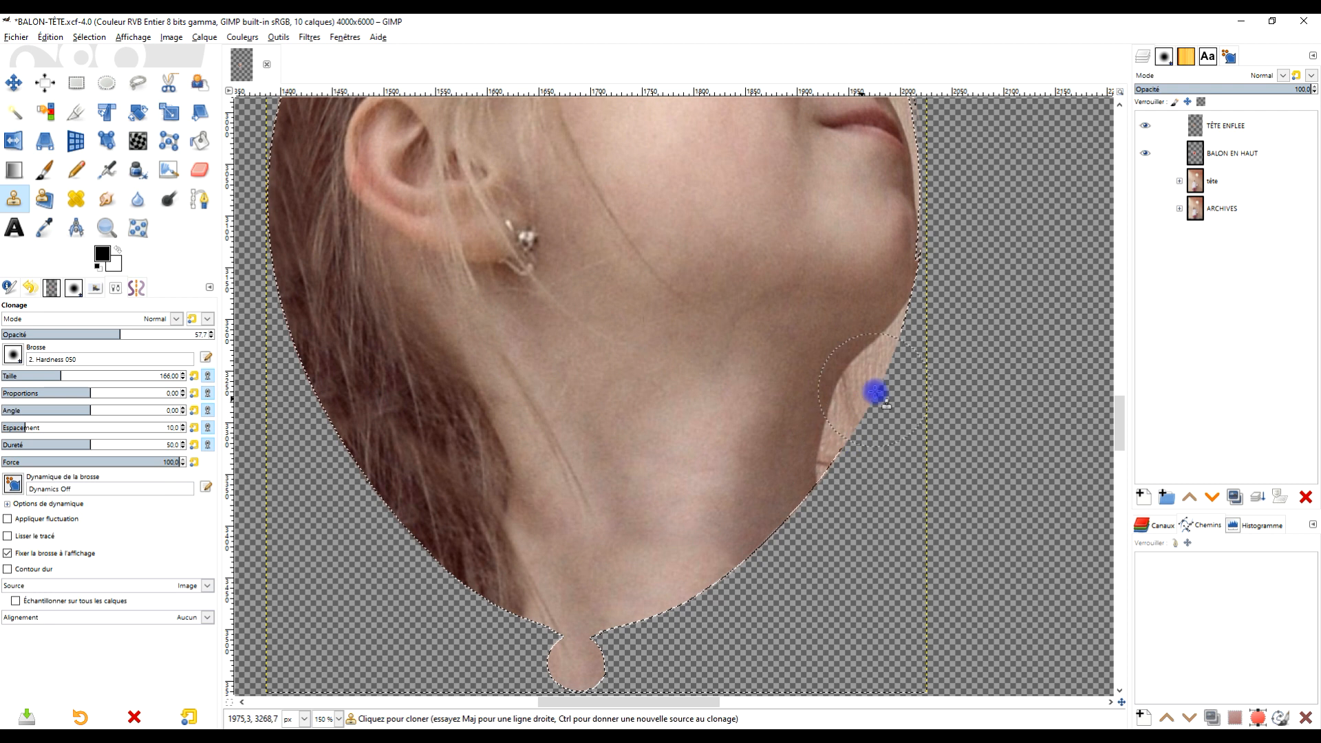
pyautogui.scroll(-3, 866, 411)
pyautogui.scroll(4, 885, 369)
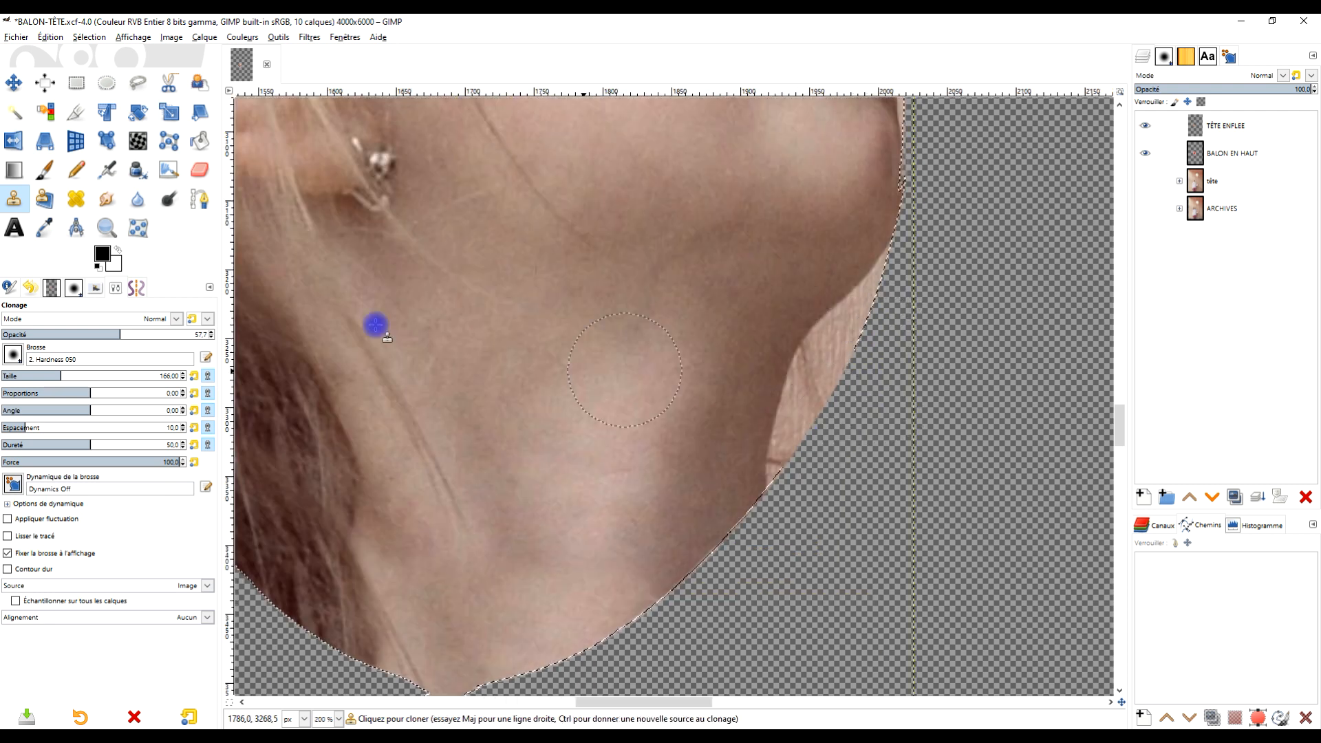
pyautogui.click(199, 170)
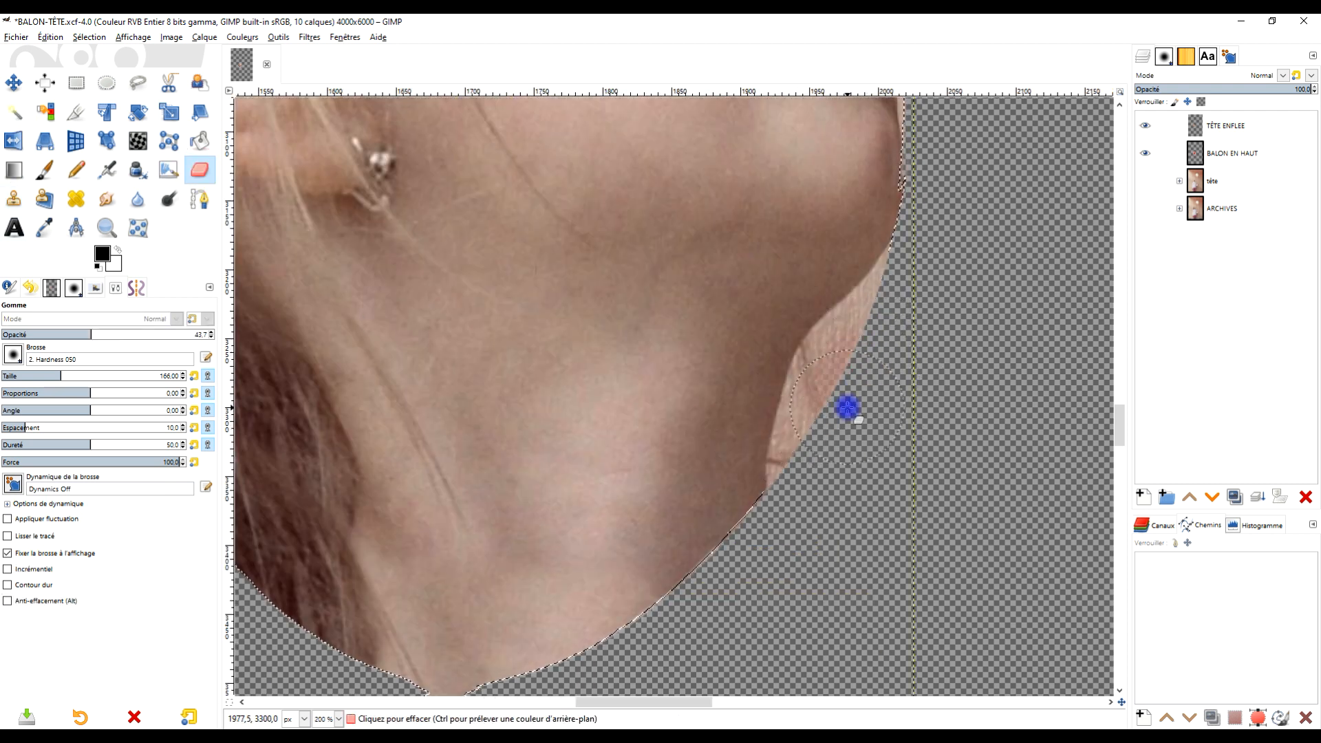
pyautogui.moveTo(97, 334); pyautogui.dragTo(318, 331)
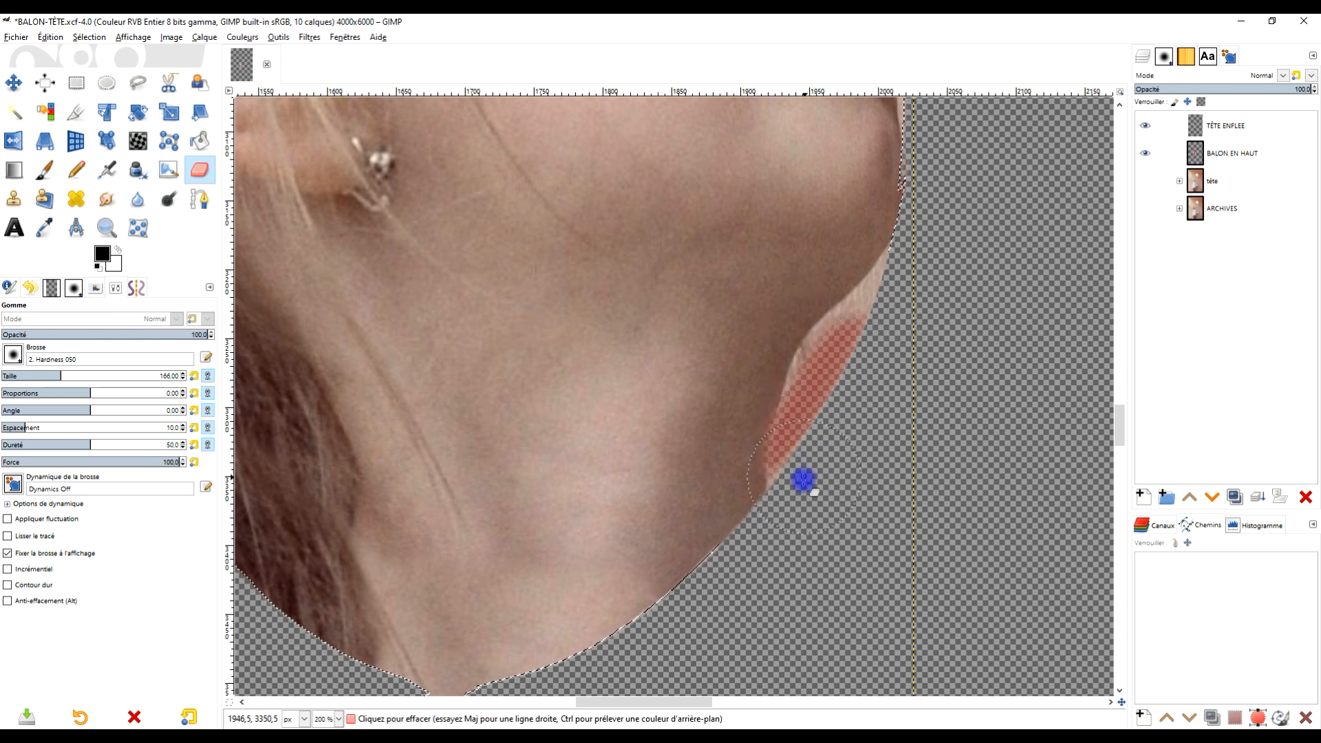
# Step: Erase the remaining wallpaper under the chin, up to where the jaw meets the balloon's edge
pyautogui.scroll(-3, 894, 395)
pyautogui.scroll(3, 879, 345)
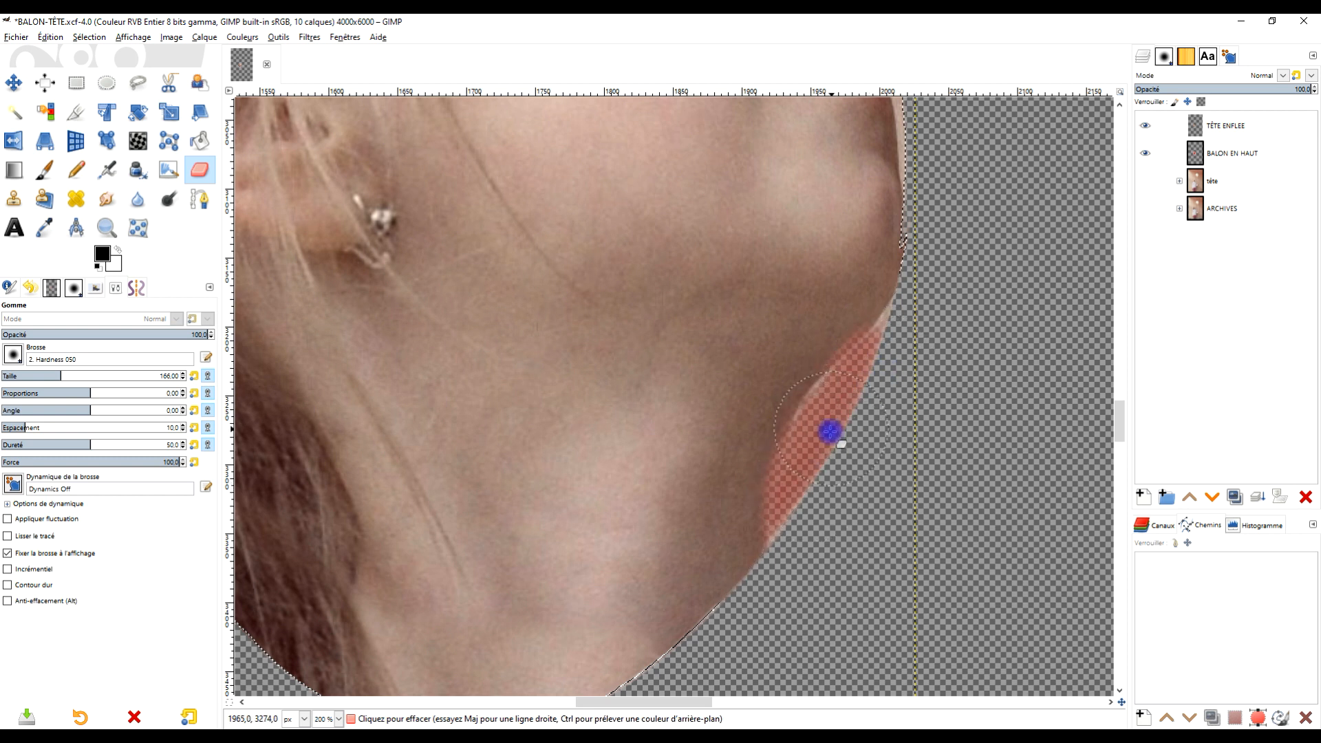
pyautogui.scroll(4, 846, 428)
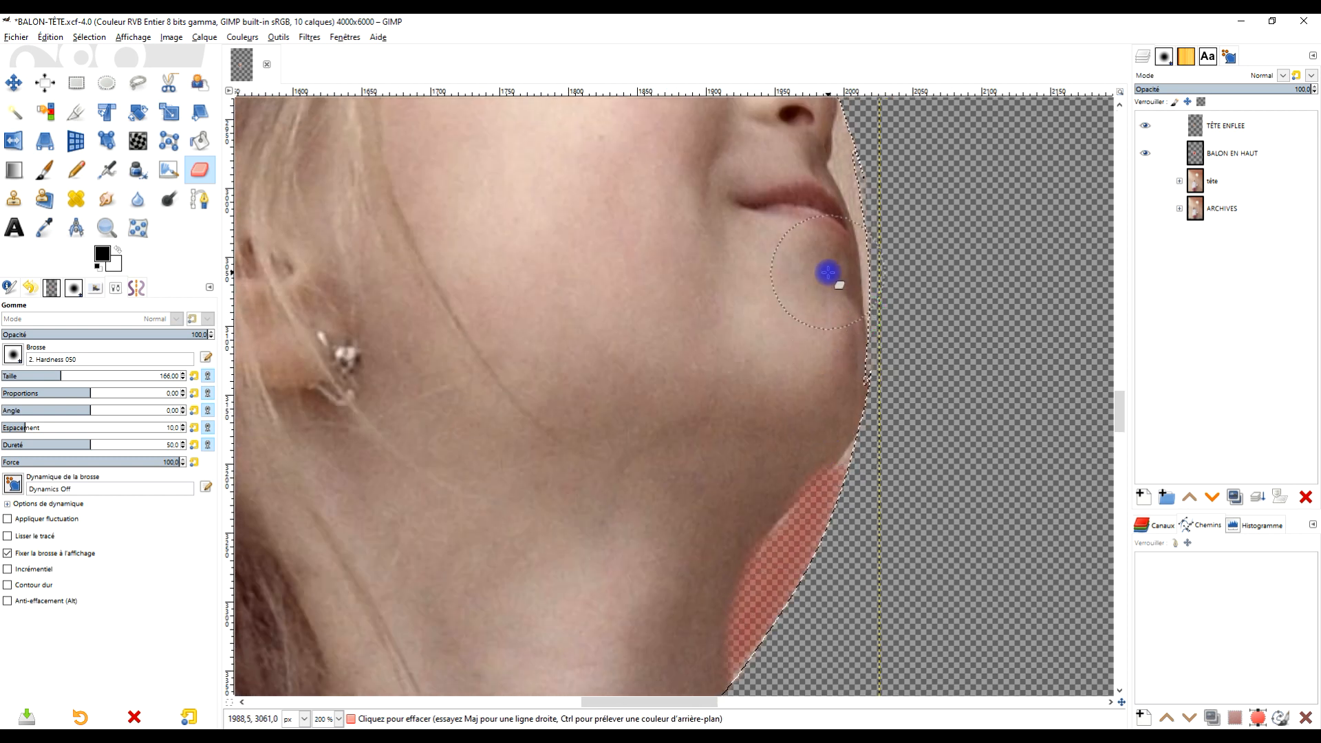
pyautogui.scroll(3, 846, 289)
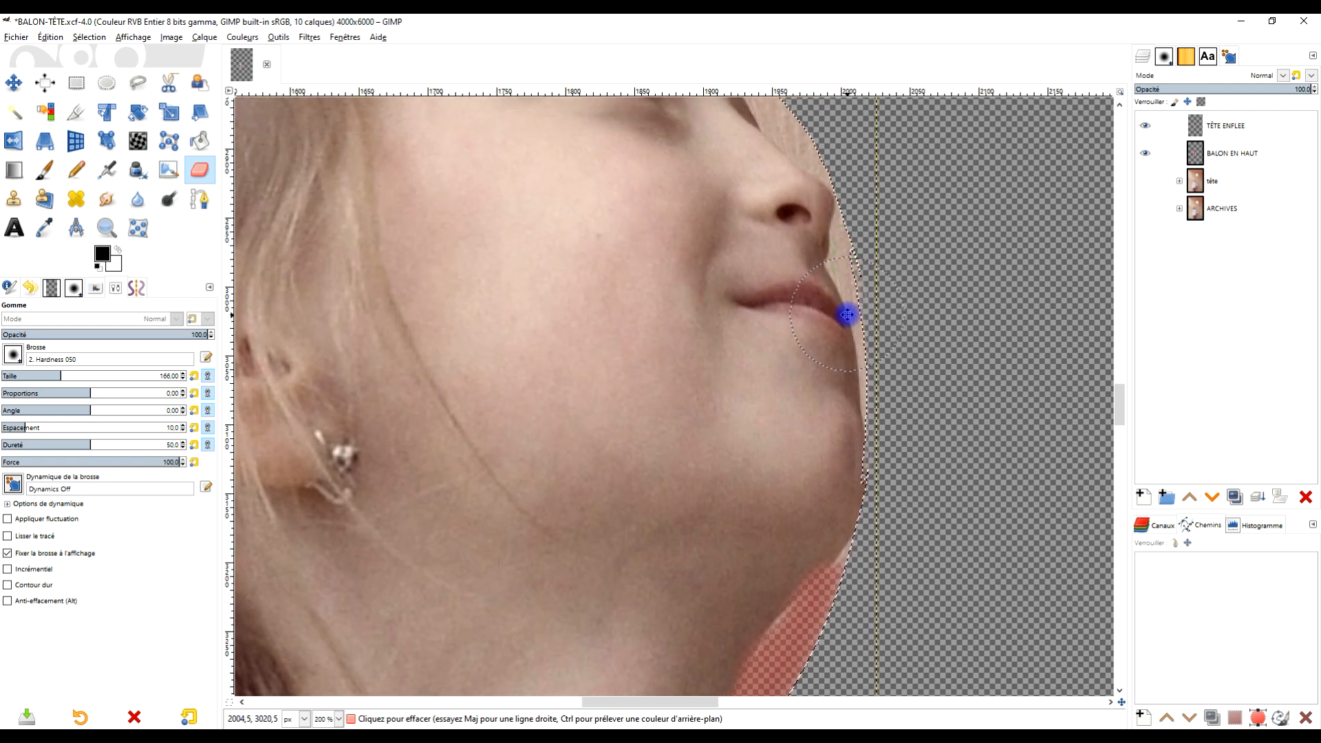
pyautogui.scroll(-2, 770, 385)
pyautogui.scroll(2, 790, 313)
pyautogui.scroll(-3, 823, 313)
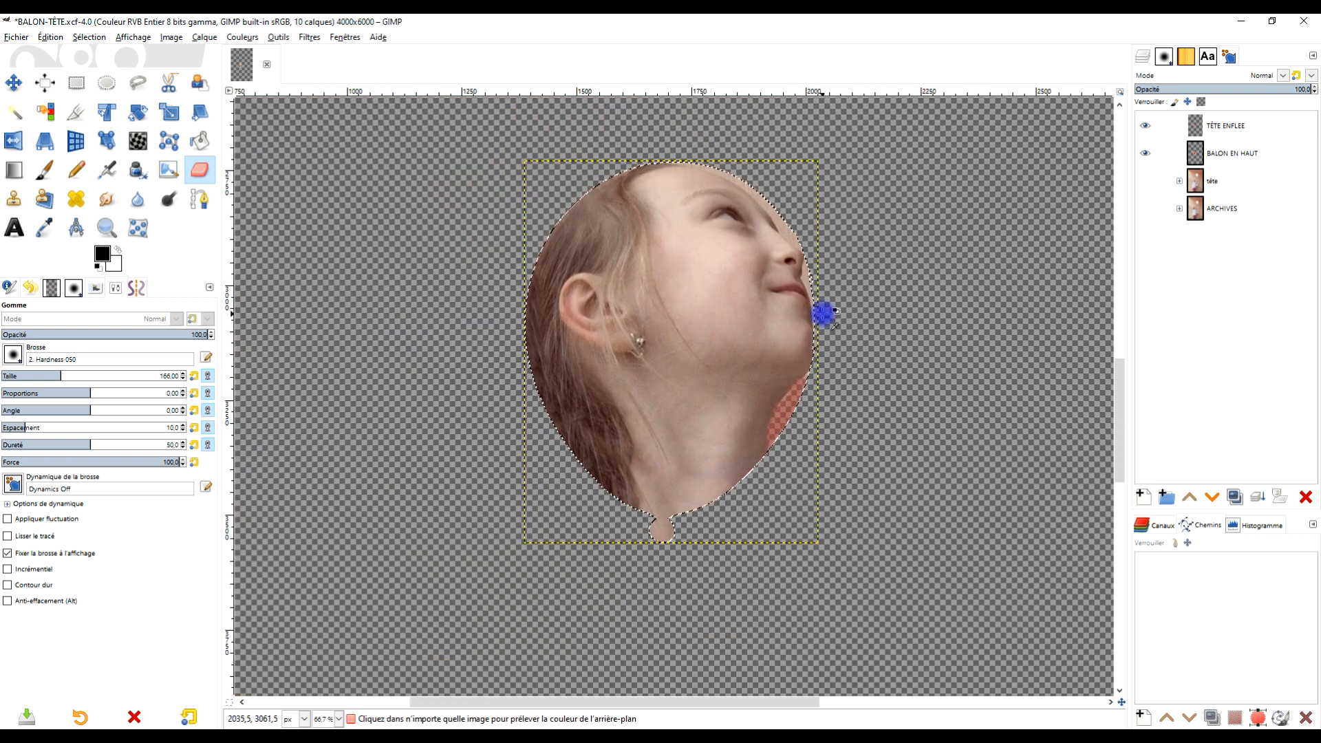
# Step: Erase the leftover wallpaper in front of the face profile, from the chin and mouth past the nose up to the forehead
pyautogui.scroll(3, 829, 279)
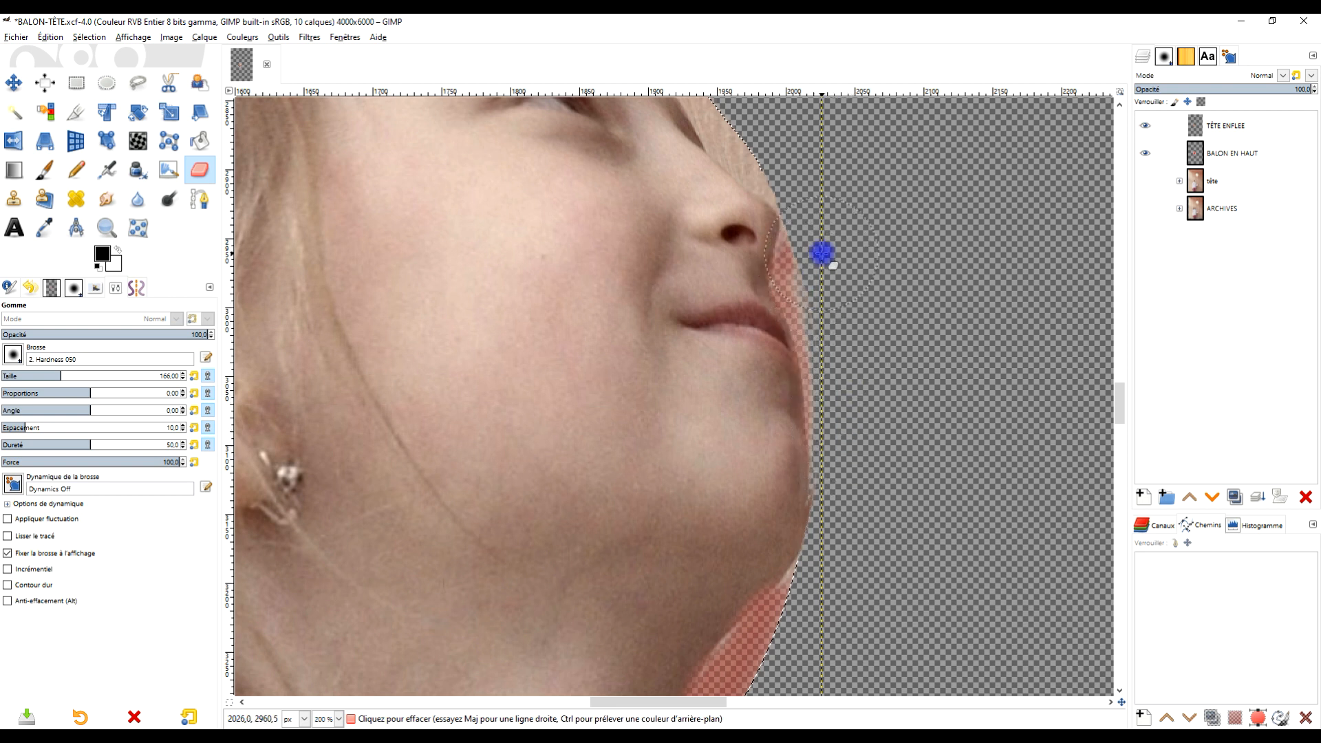
pyautogui.scroll(5, 822, 253)
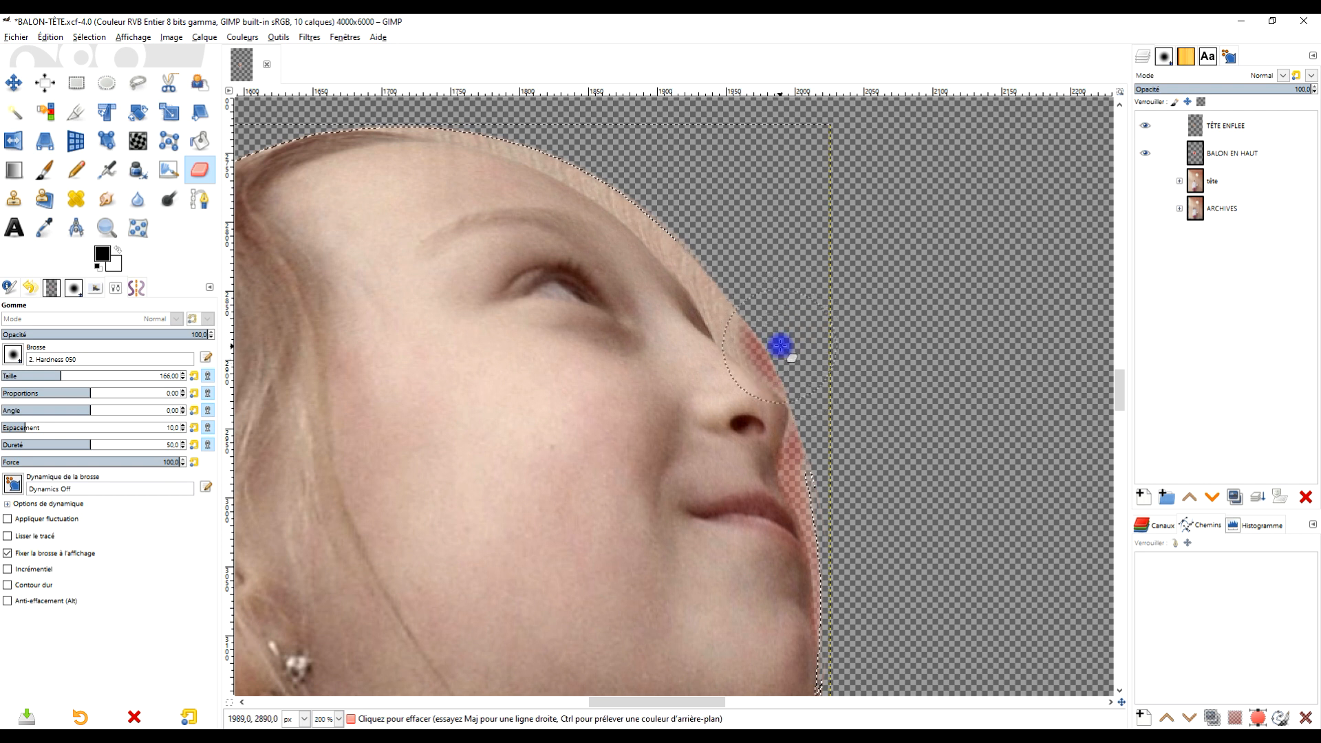
pyautogui.moveTo(764, 317)
pyautogui.mouseDown()
pyautogui.moveTo(646, 174)
pyautogui.moveTo(605, 147)
pyautogui.moveTo(622, 162)
pyautogui.moveTo(515, 112)
pyautogui.moveTo(372, 84)
pyautogui.moveTo(610, 156)
pyautogui.moveTo(706, 239)
pyautogui.moveTo(558, 131)
pyautogui.moveTo(744, 289)
pyautogui.mouseUp()
pyautogui.scroll(-4, 794, 330)
pyautogui.hscroll(1, 793, 323)
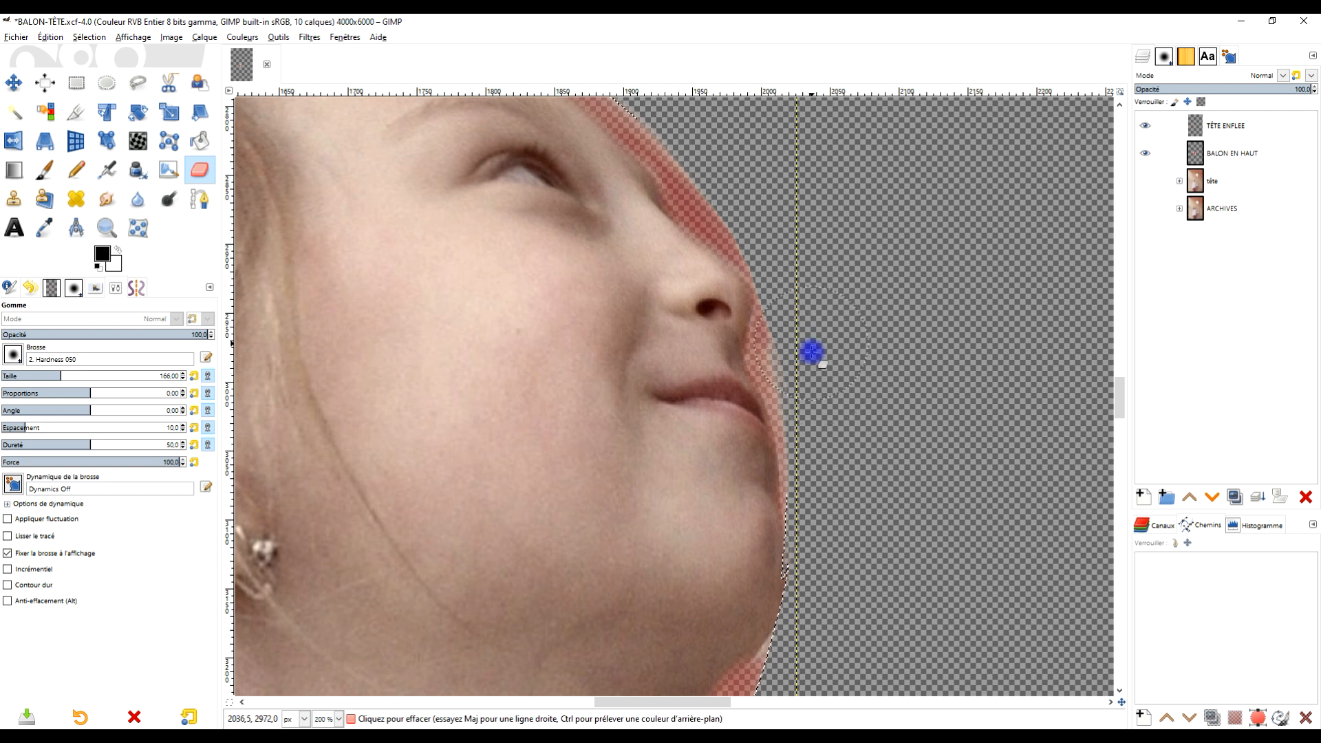
pyautogui.keyDown('ctrl'); pyautogui.scroll(-1, 829, 404); pyautogui.keyUp('ctrl')
# Step: Erase a thin soft strip along the balloon's hair edge, from the lower back of the head up to the crown
pyautogui.keyDown('ctrl'); pyautogui.scroll(-5, 752, 466); pyautogui.keyUp('ctrl')
pyautogui.keyDown('ctrl'); pyautogui.scroll(2, 660, 486); pyautogui.keyUp('ctrl')
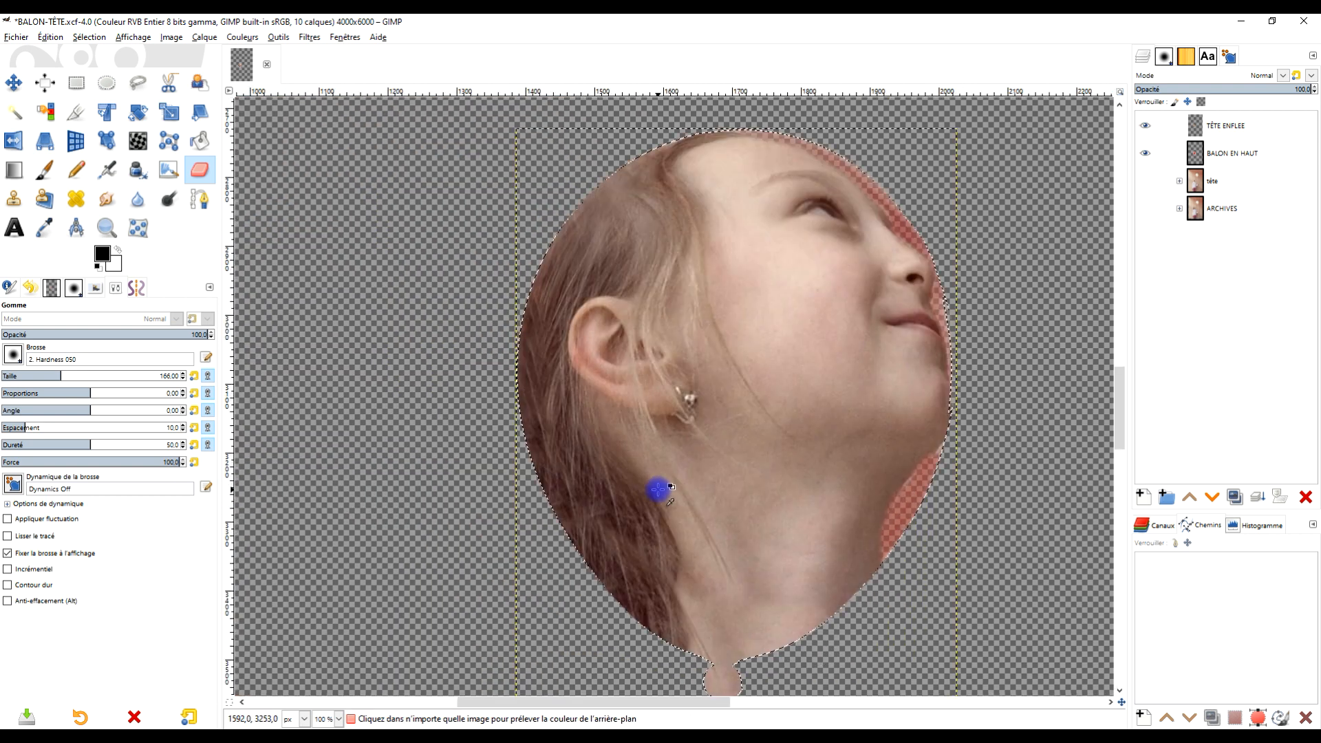
pyautogui.keyDown('ctrl'); pyautogui.scroll(2, 695, 324); pyautogui.keyUp('ctrl')
pyautogui.scroll(-1, 660, 454)
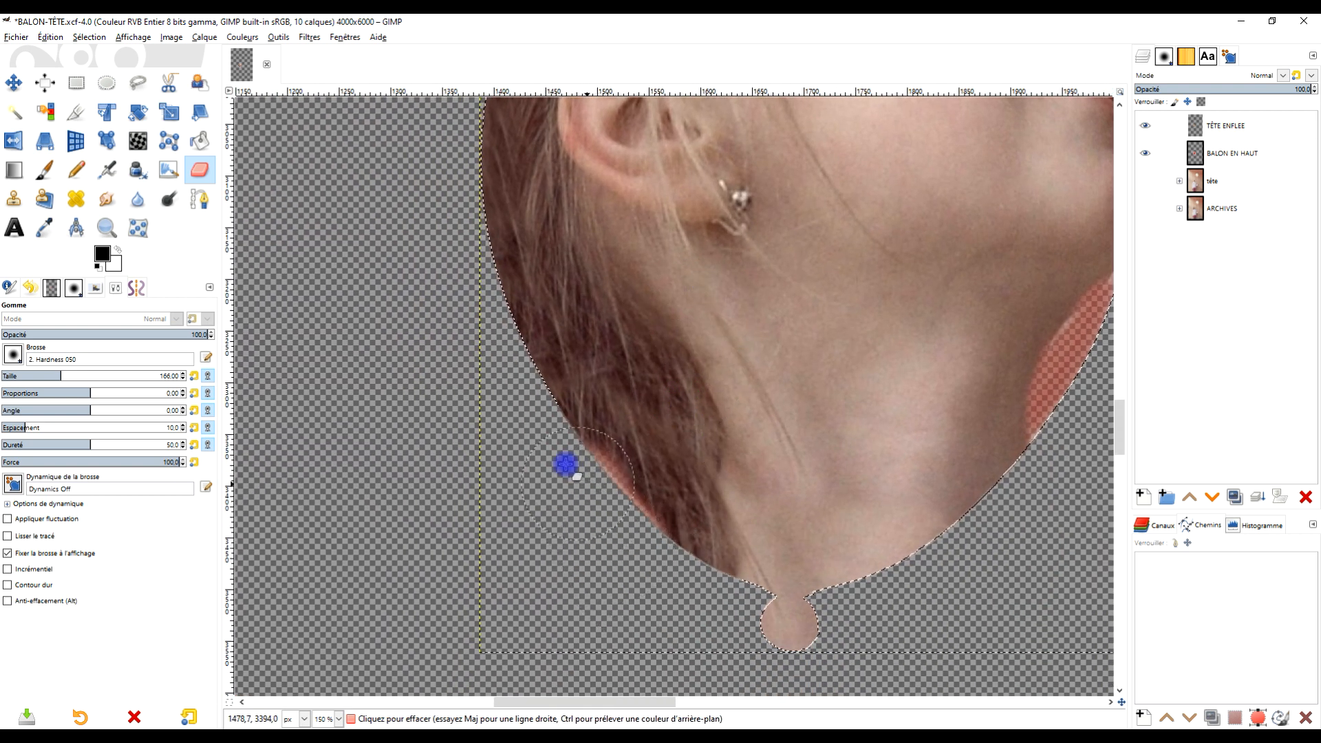
pyautogui.scroll(5, 702, 455)
pyautogui.hscroll(-2, 702, 455)
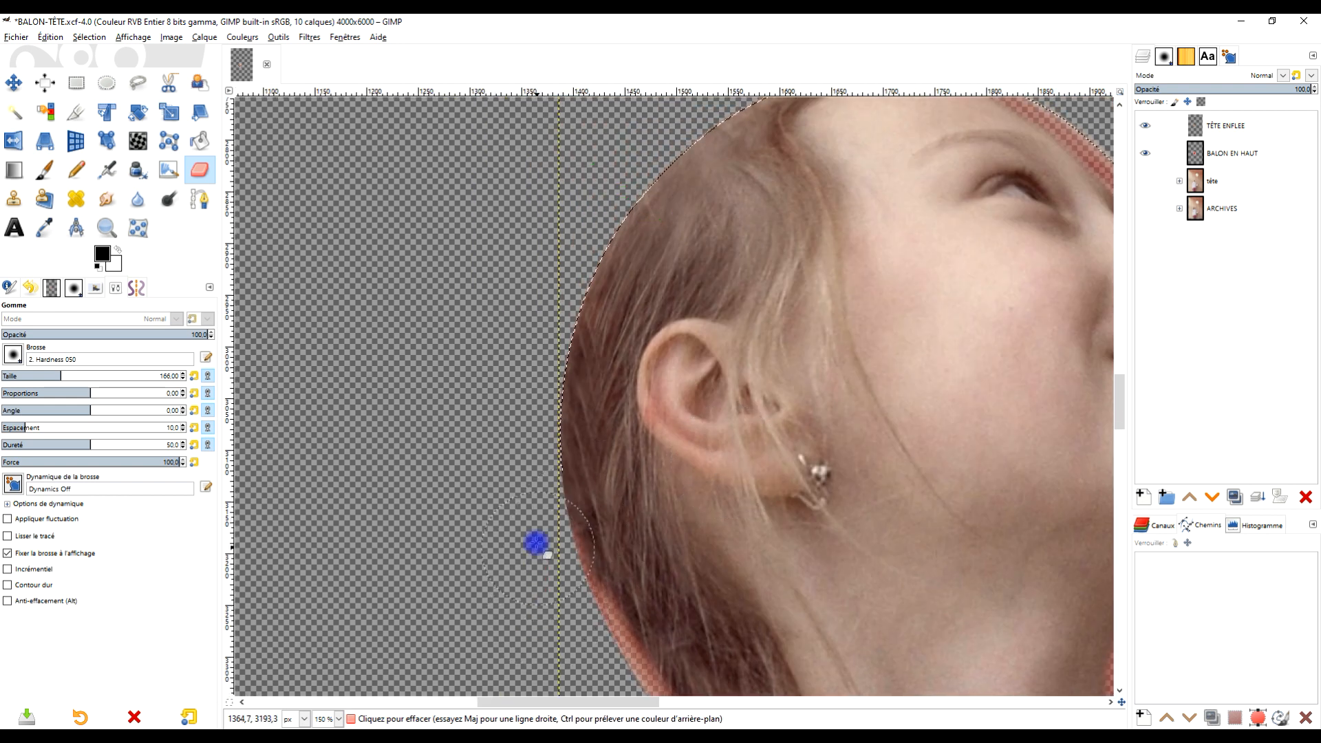
pyautogui.scroll(3, 723, 179)
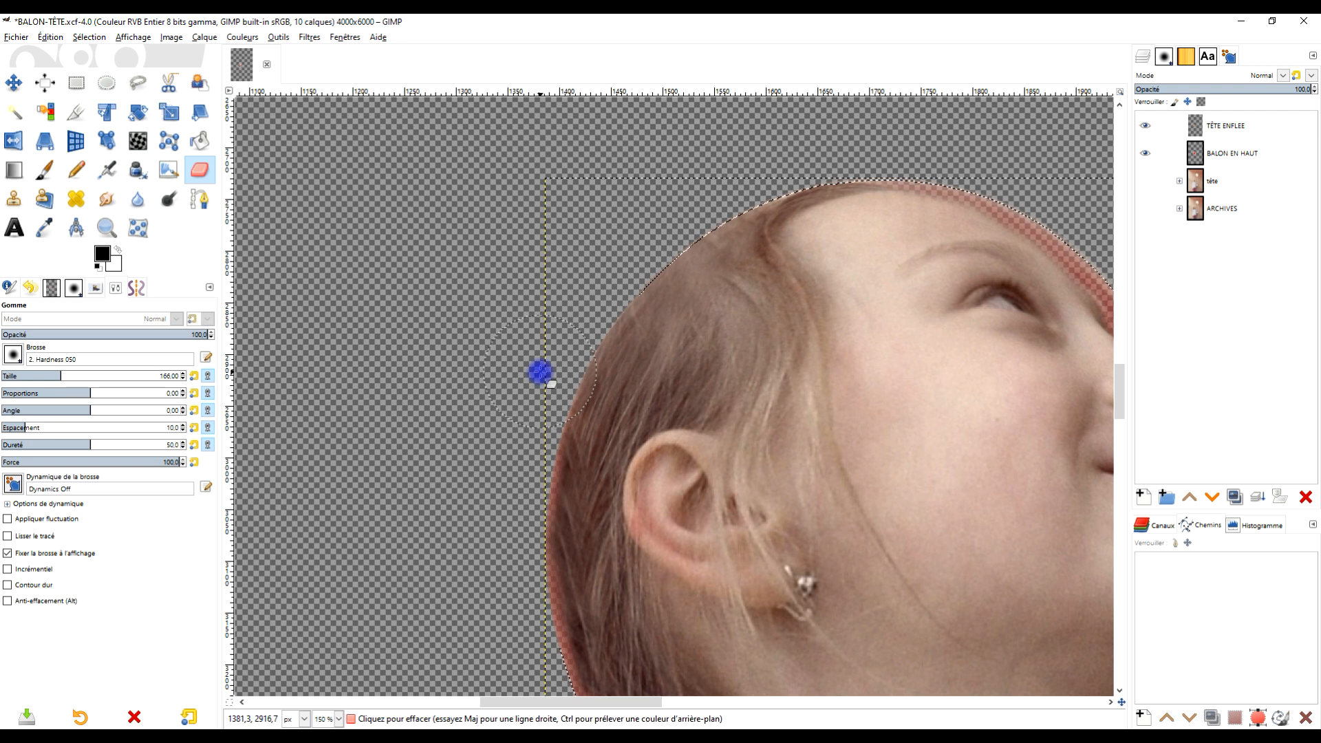
pyautogui.scroll(2, 670, 337)
pyautogui.hscroll(1, 670, 337)
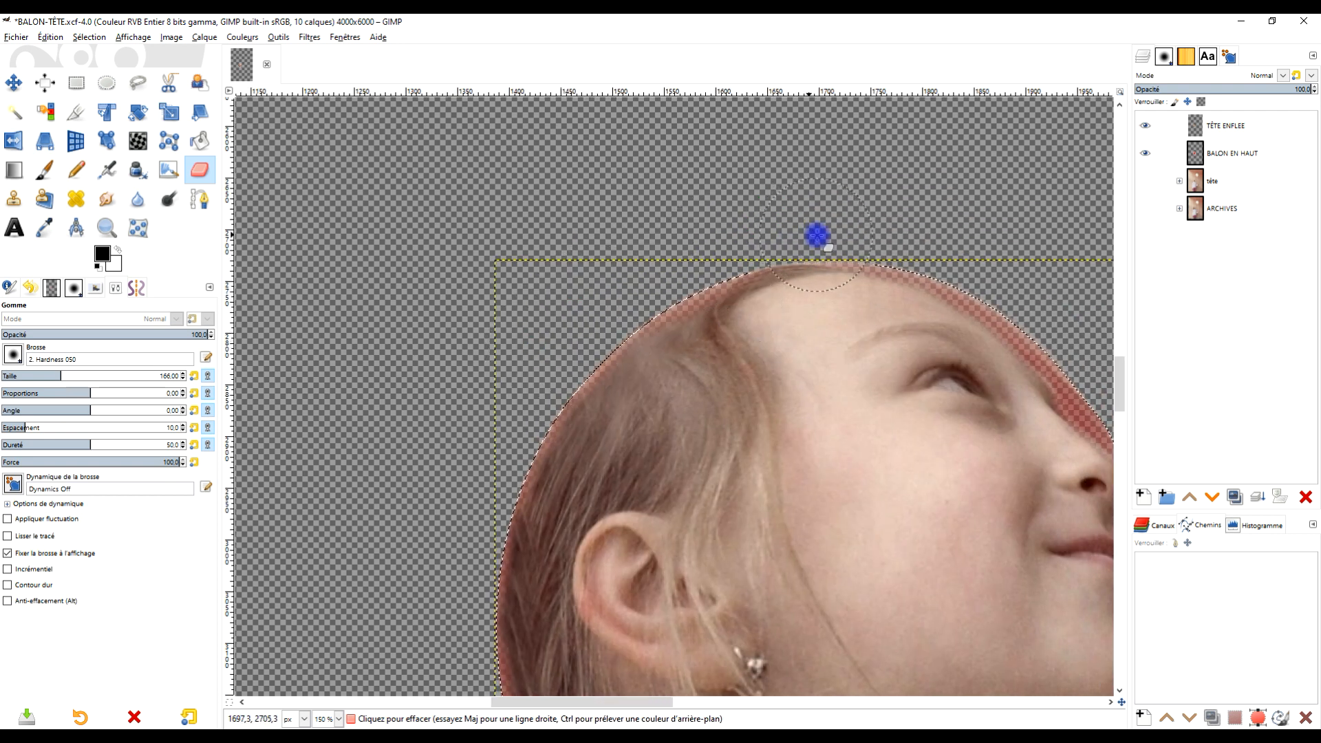
pyautogui.scroll(-4, 832, 258)
pyautogui.scroll(2, 848, 363)
pyautogui.scroll(2, 853, 368)
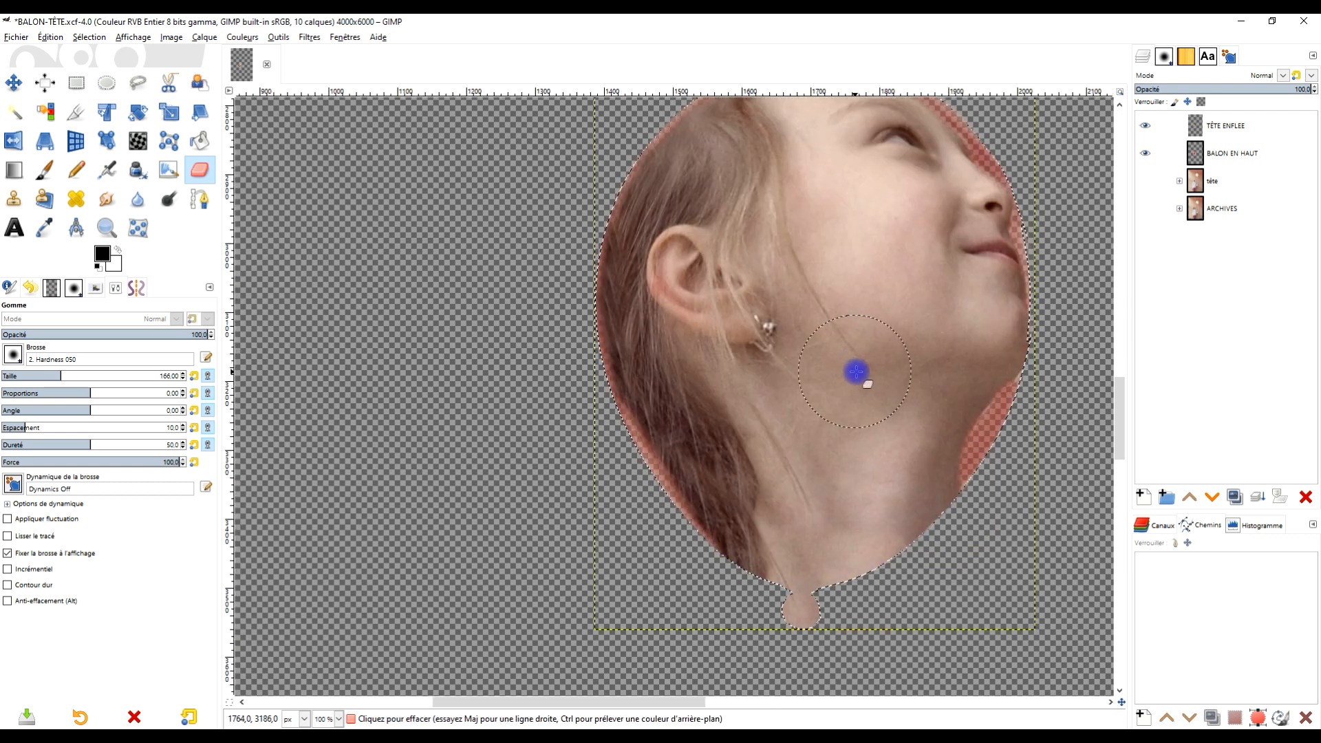
# Step: Clear the balloon-shaped selection
pyautogui.scroll(-3, 870, 368)
pyautogui.click(89, 37)
pyautogui.click(110, 72)
pyautogui.scroll(-1, 901, 307)
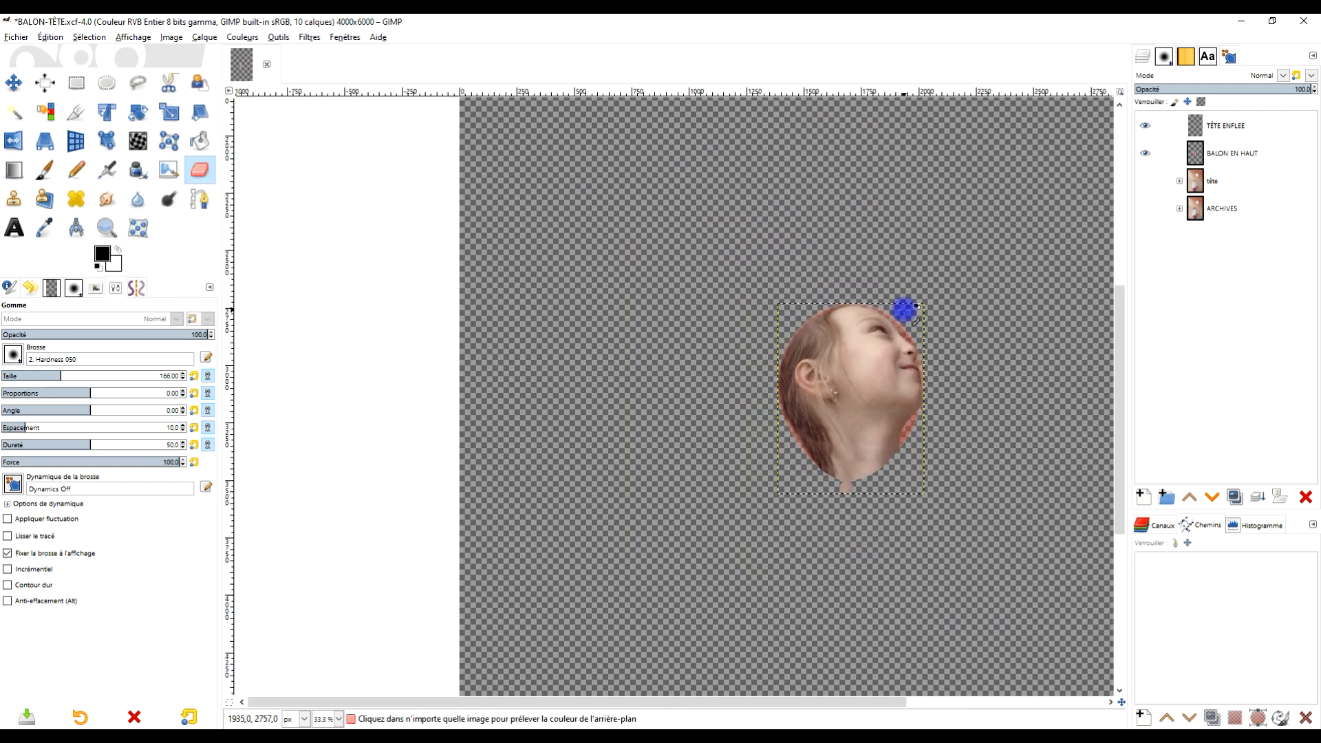
# Step: Move the TÊTE ENFLEE layer below BALON EN HAUT and make BALON EN HAUT the active layer
pyautogui.scroll(2, 901, 294)
pyautogui.click(1211, 126)
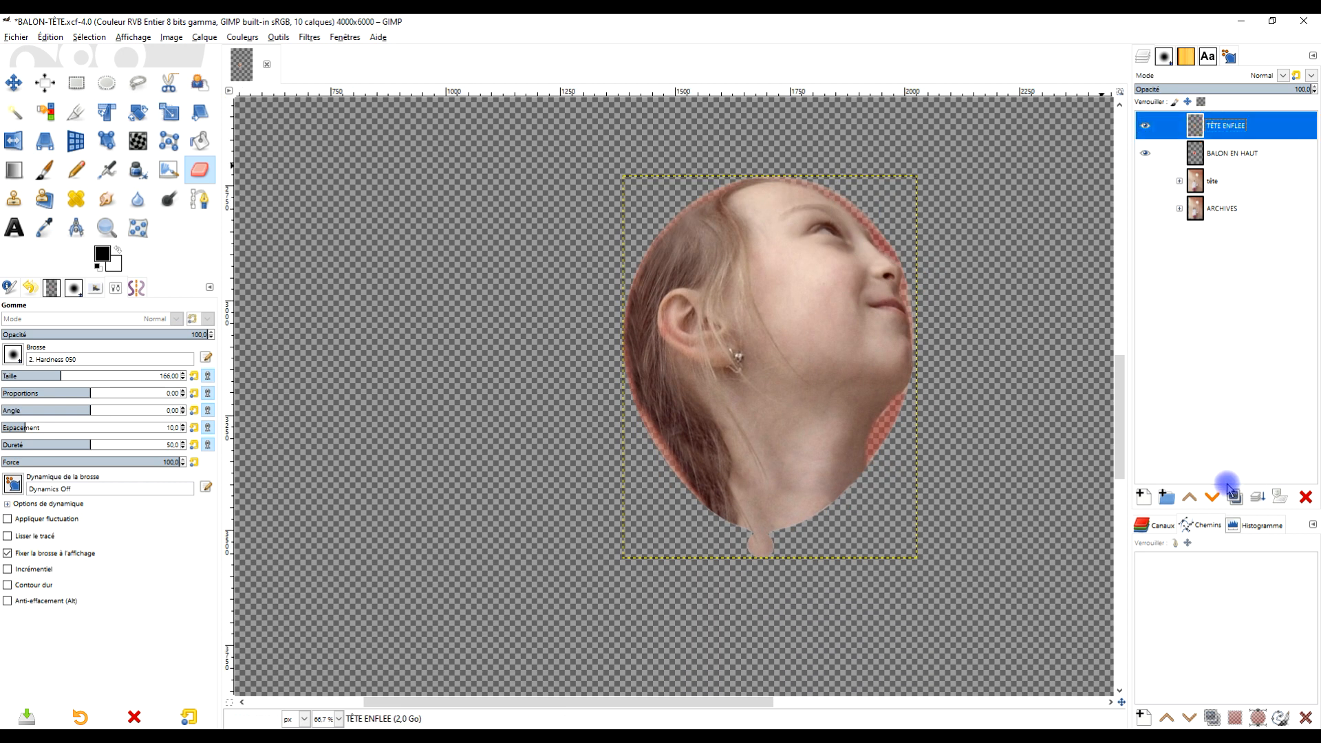
pyautogui.click(1212, 496)
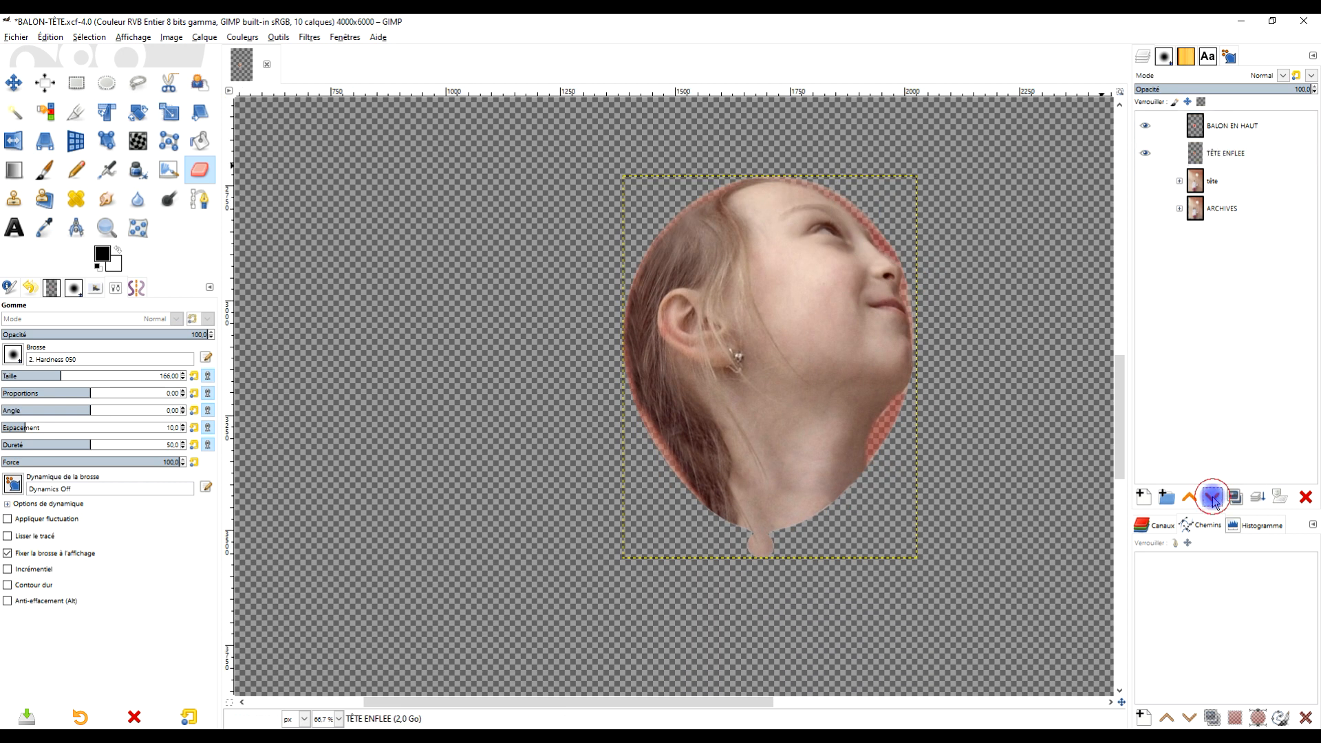
pyautogui.click(1223, 128)
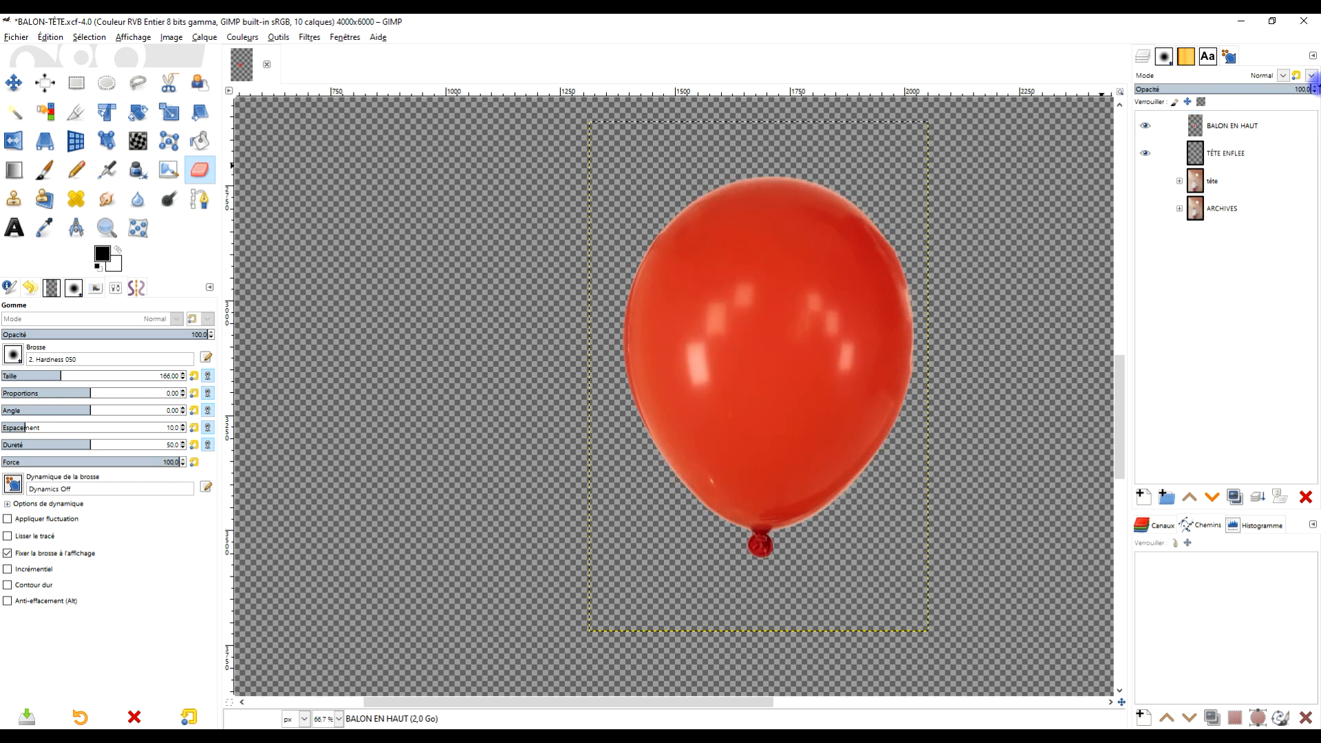
# Step: Try the Fusion de grain blend mode on the red BALON EN HAUT layer and return it to Normal
pyautogui.click(1274, 77)
pyautogui.click(1189, 531)
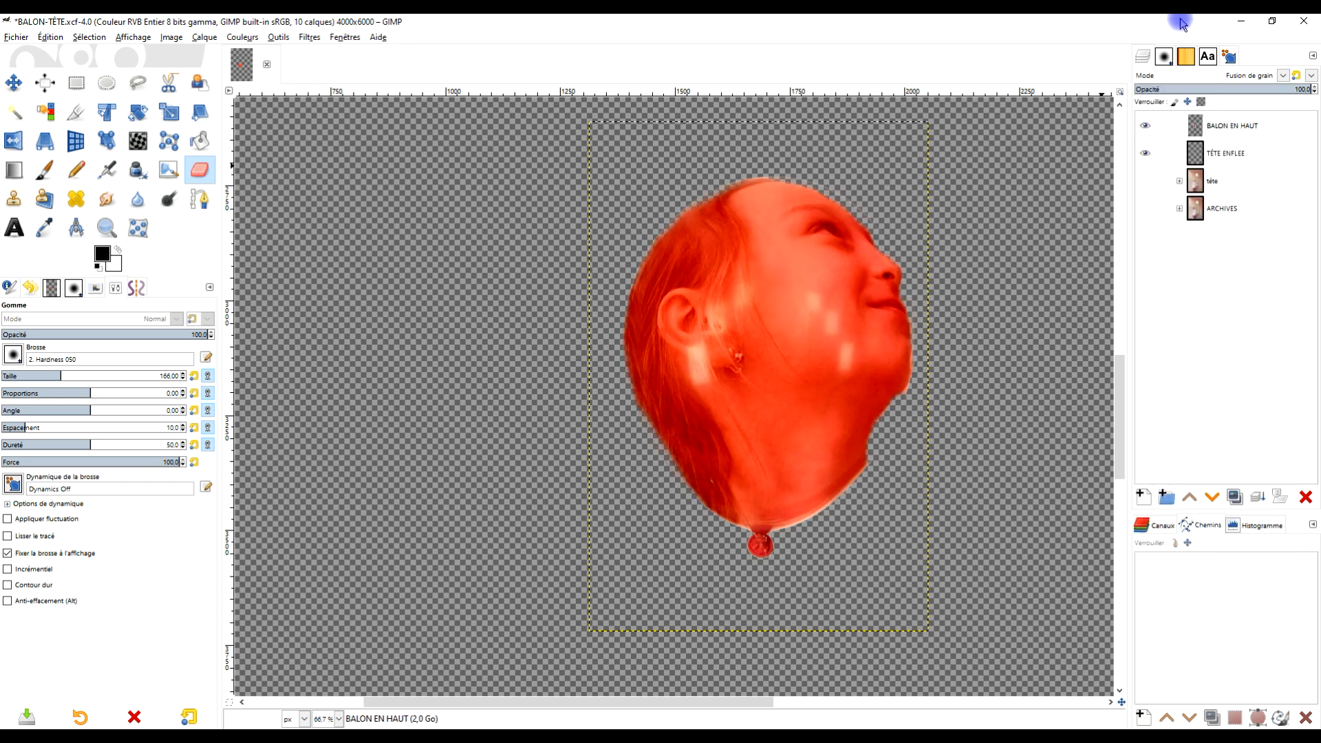
pyautogui.click(1253, 76)
pyautogui.click(1232, 97)
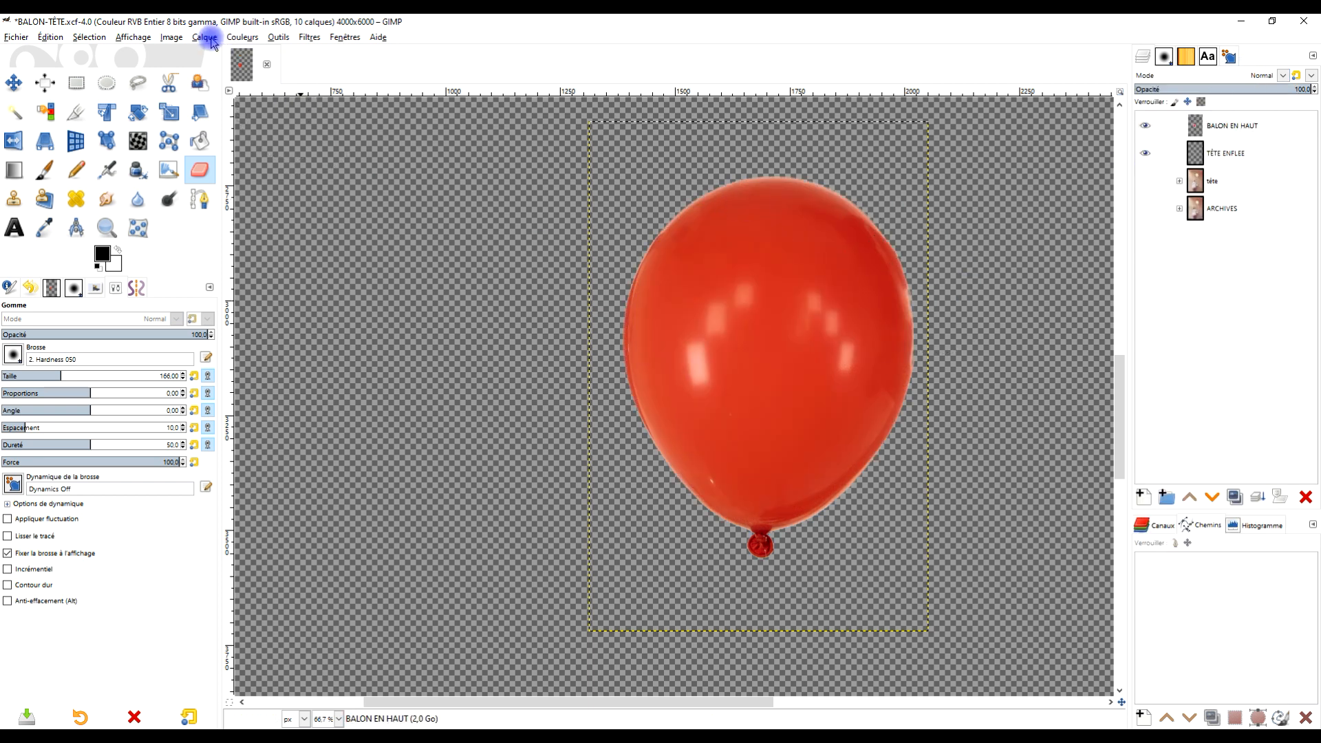
# Step: Desaturate the BALON EN HAUT layer using the Luminosité (TSL) mode
pyautogui.click(234, 38)
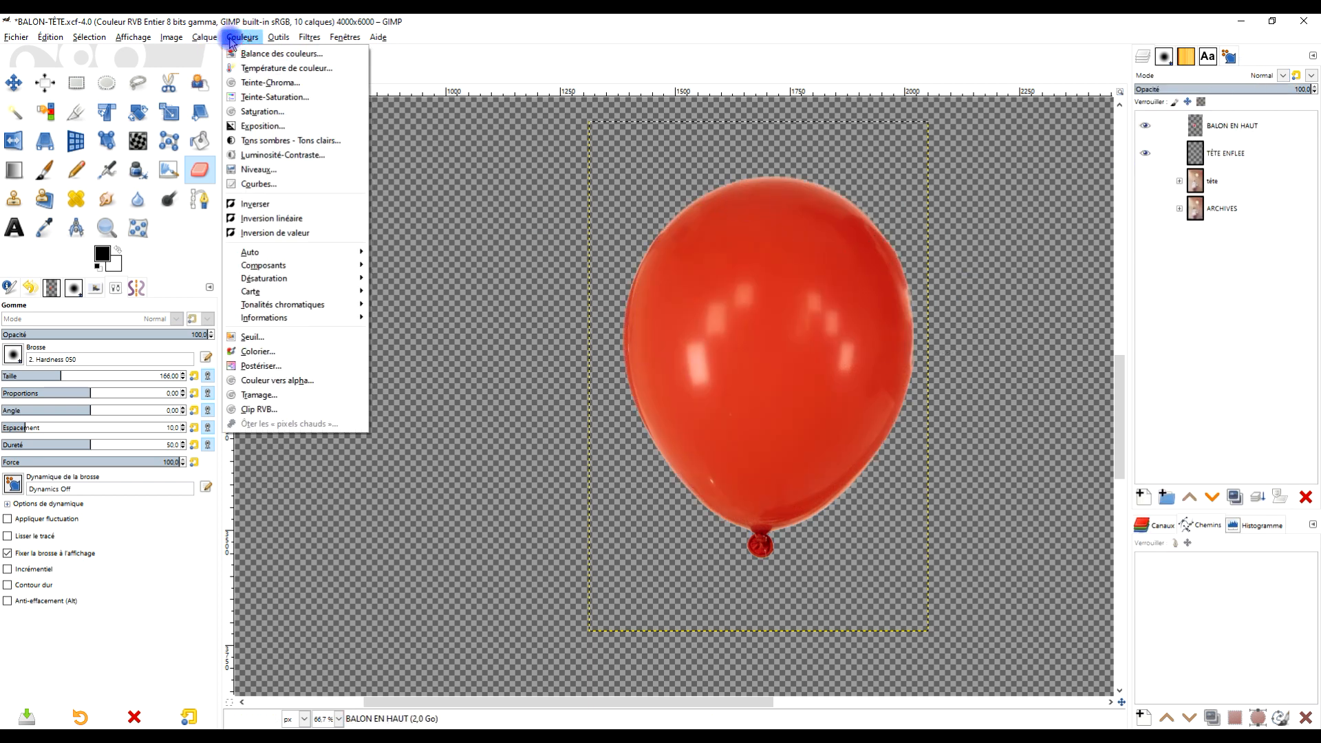
pyautogui.moveTo(310, 278)
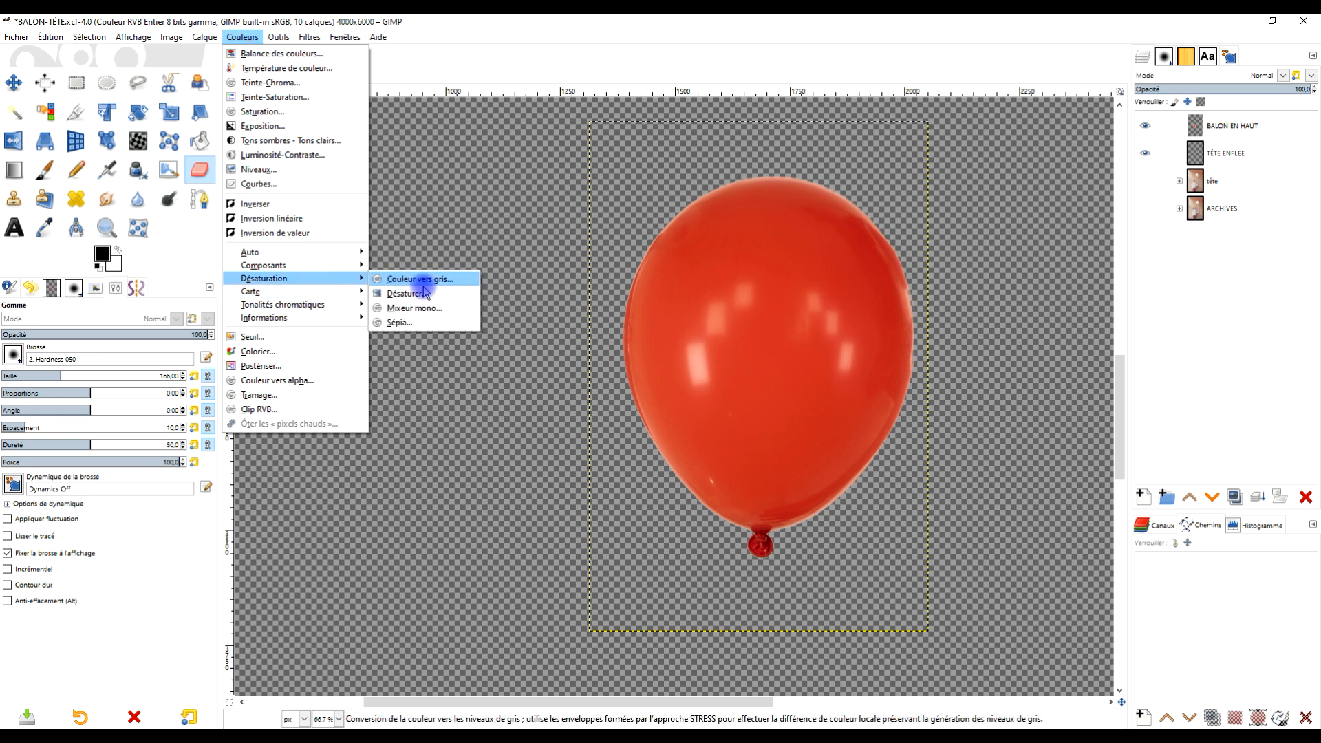
pyautogui.click(421, 293)
pyautogui.click(396, 234)
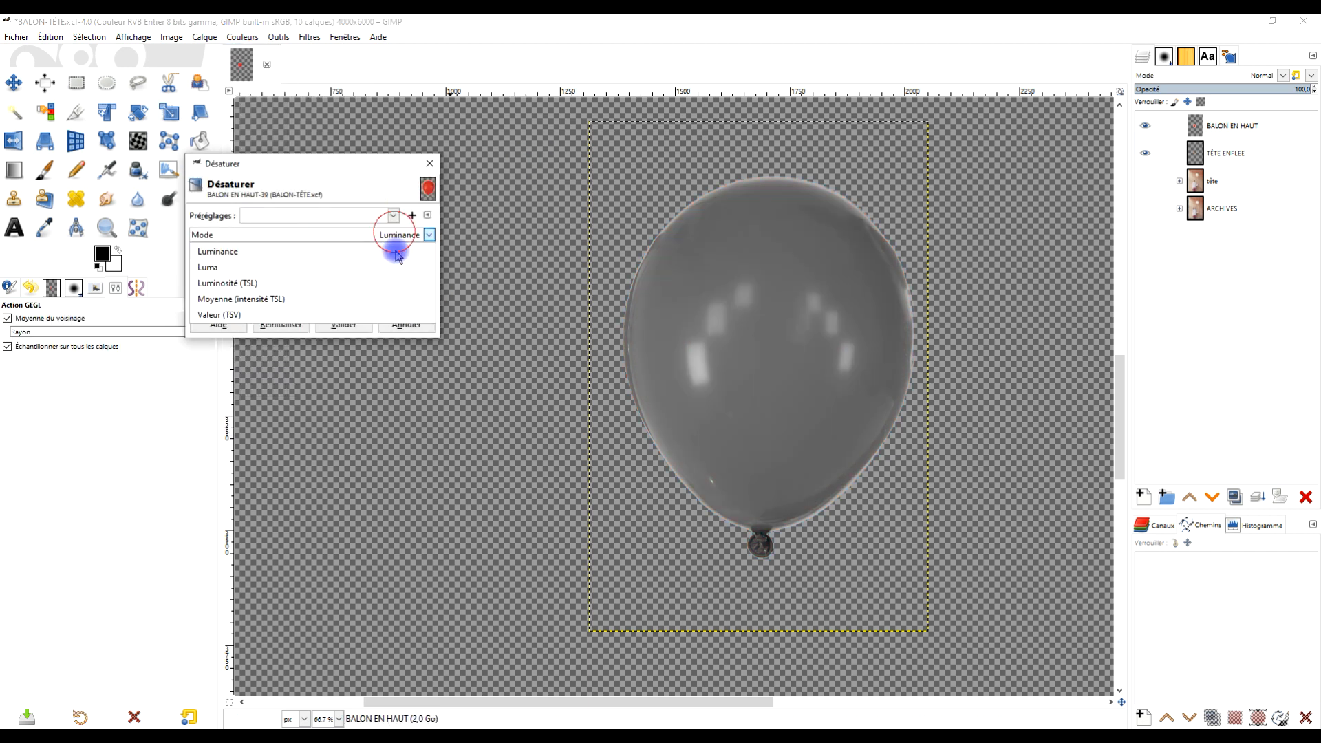
pyautogui.click(392, 284)
pyautogui.click(348, 324)
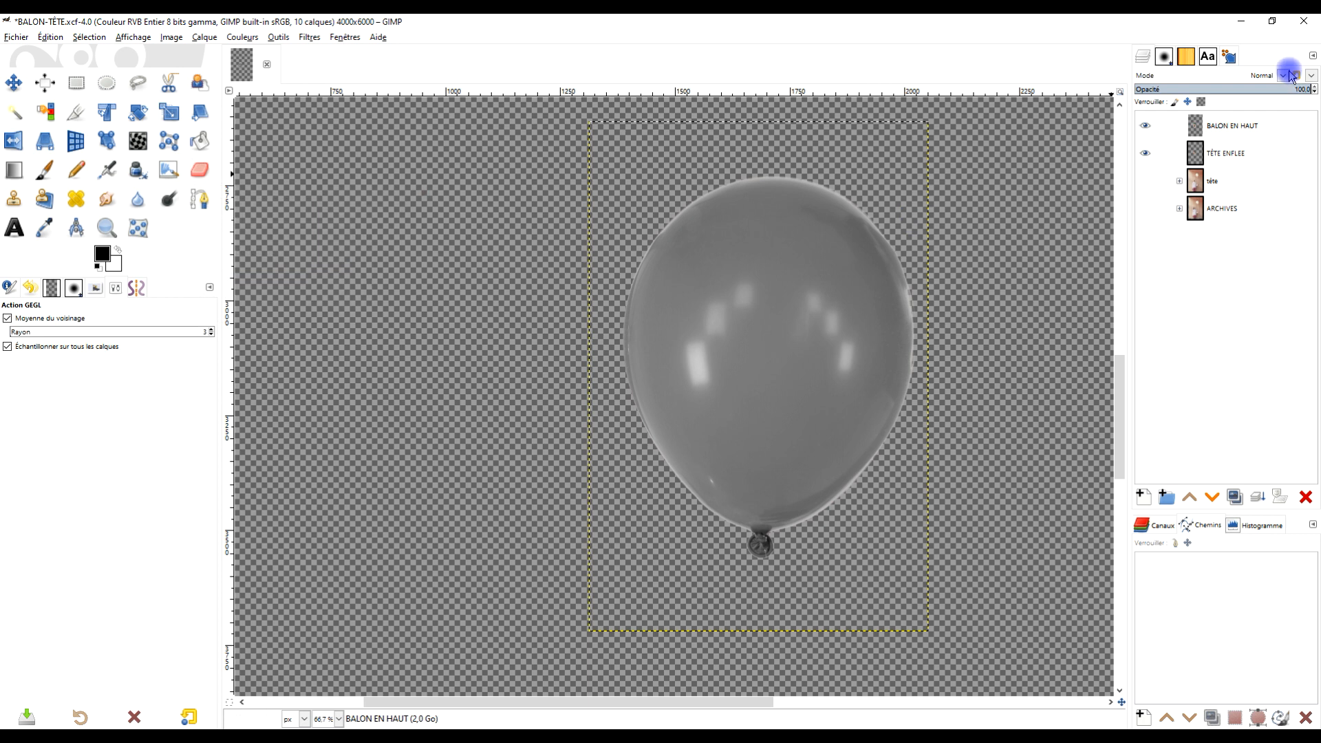
# Step: Set the BALON EN HAUT layer's blend mode to Fusion de grain and show the tête layer group
pyautogui.click(1290, 75)
pyautogui.click(1190, 530)
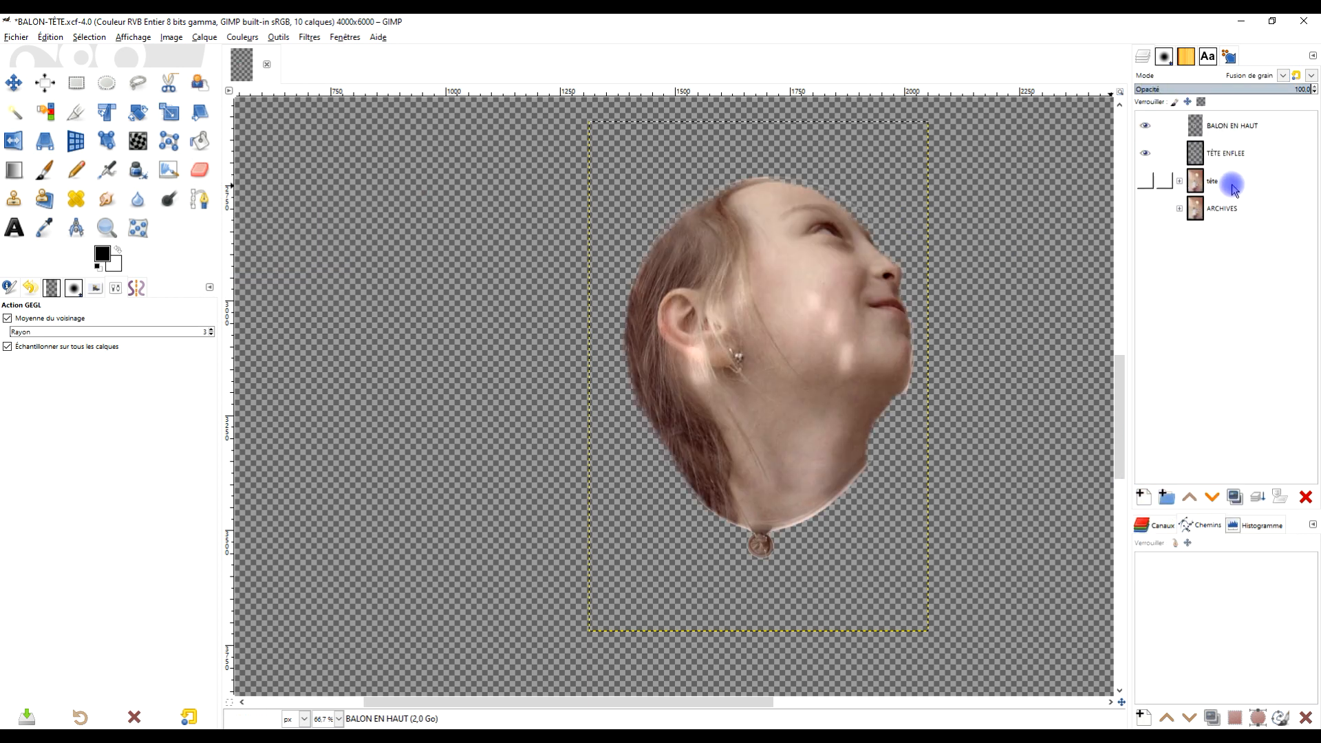
pyautogui.click(1145, 181)
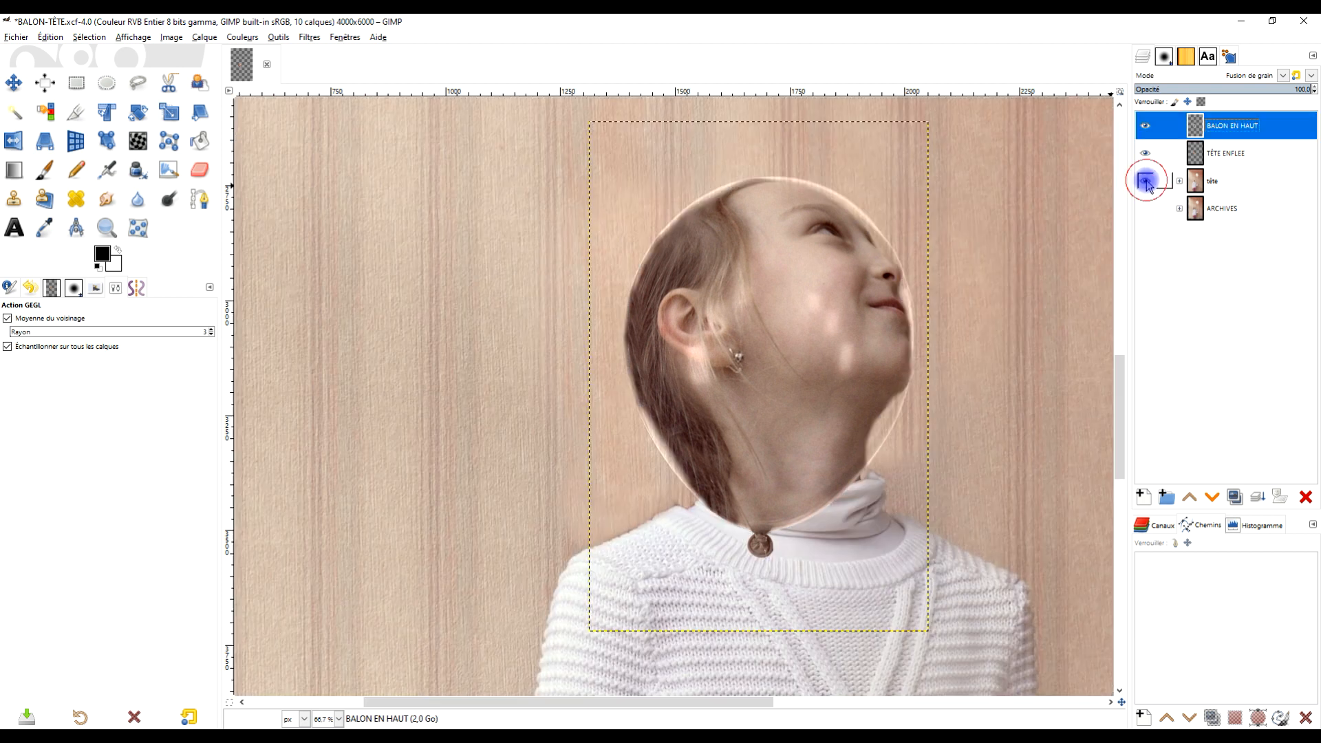
pyautogui.moveTo(935, 284); pyautogui.dragTo(835, 266)
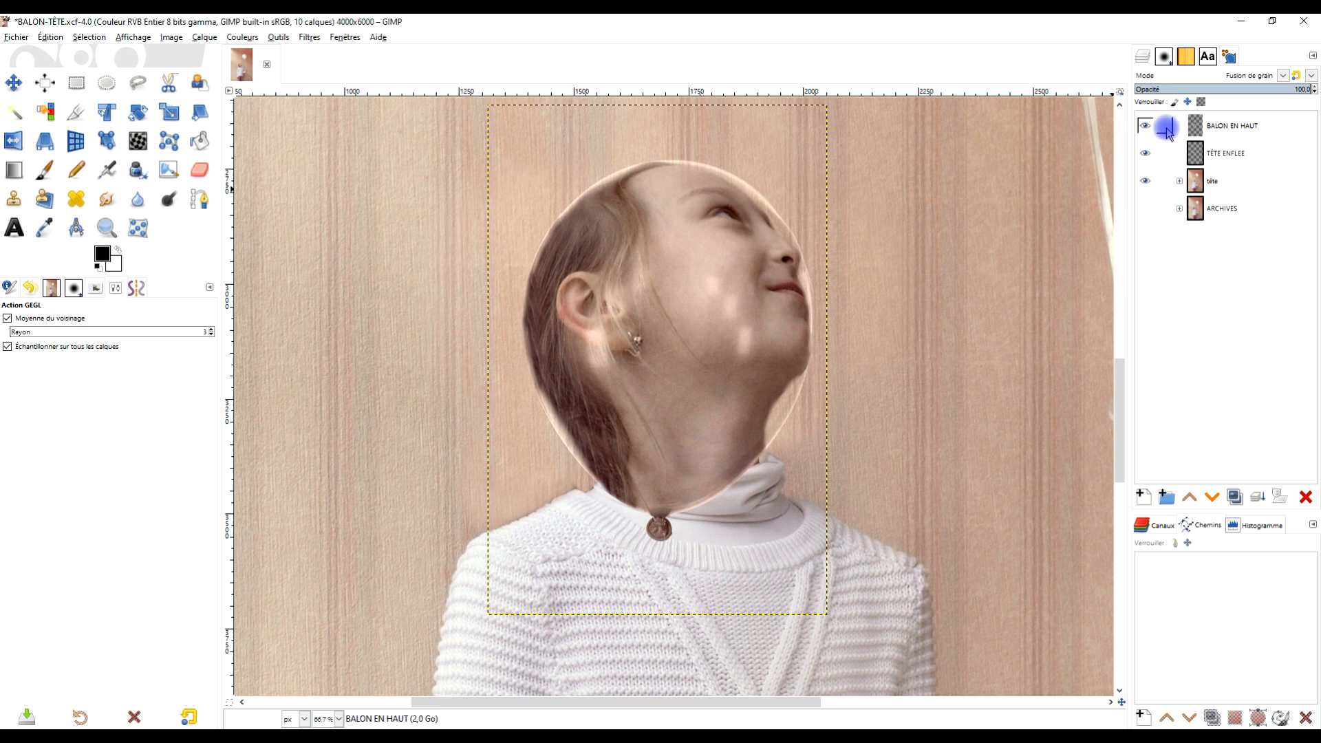
# Step: Link the BALON EN HAUT and TÊTE ENFLEE layers and move them from the girl's shoulders onto the white balloon
pyautogui.click(1166, 128)
pyautogui.click(1168, 153)
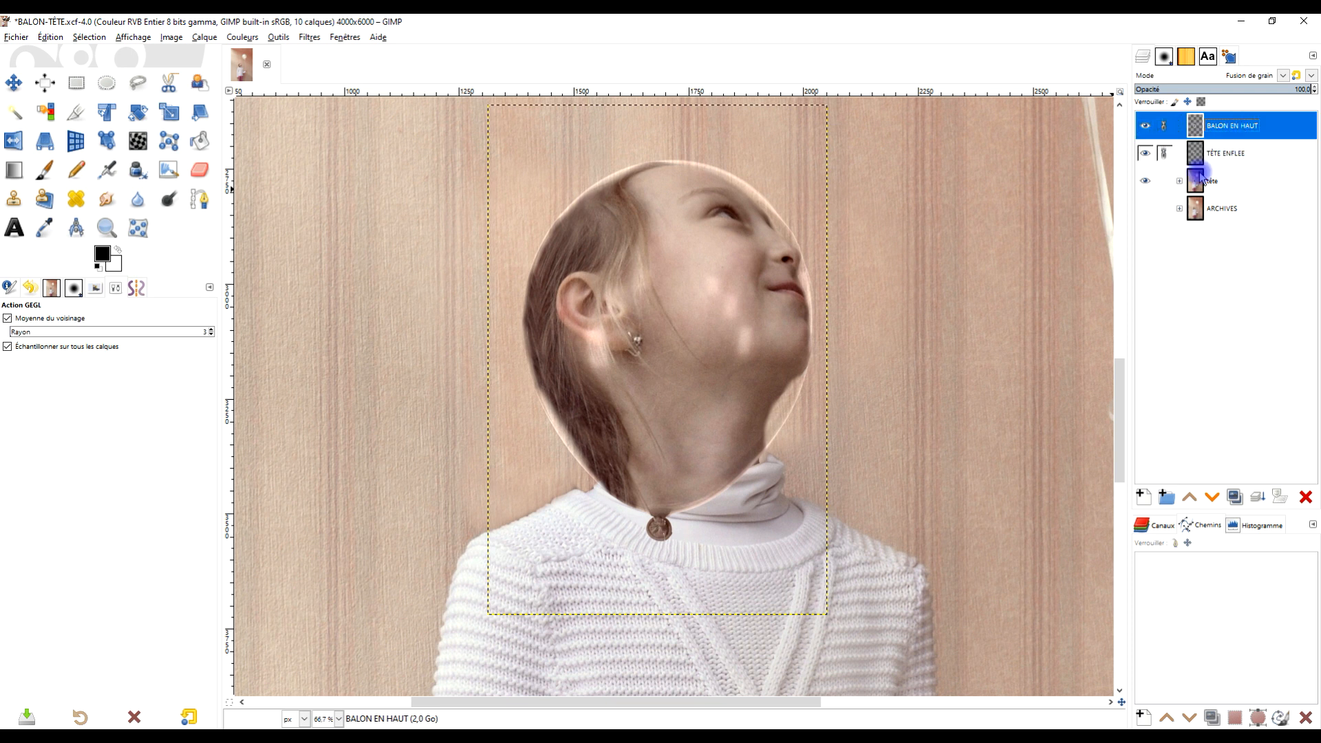
pyautogui.scroll(-2, 976, 233)
pyautogui.moveTo(969, 231); pyautogui.dragTo(767, 440)
pyautogui.scroll(-2, 818, 399)
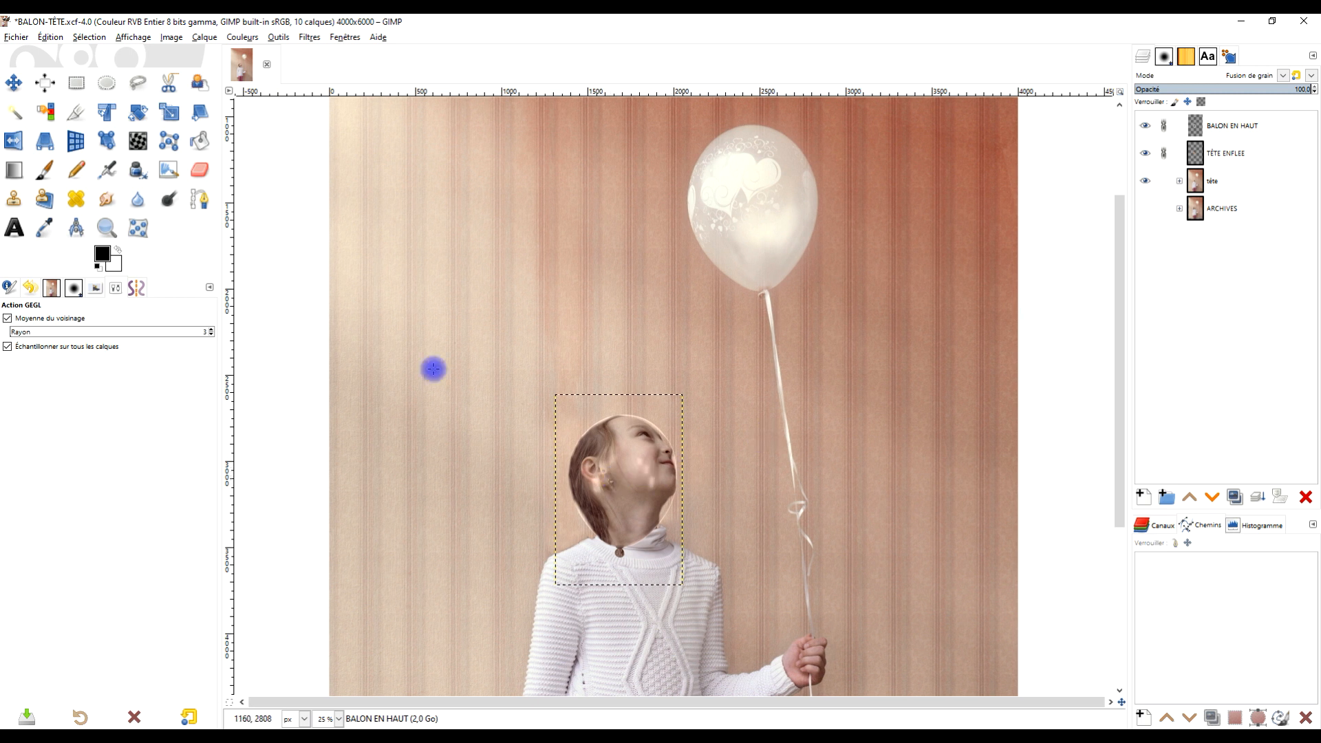
pyautogui.click(13, 84)
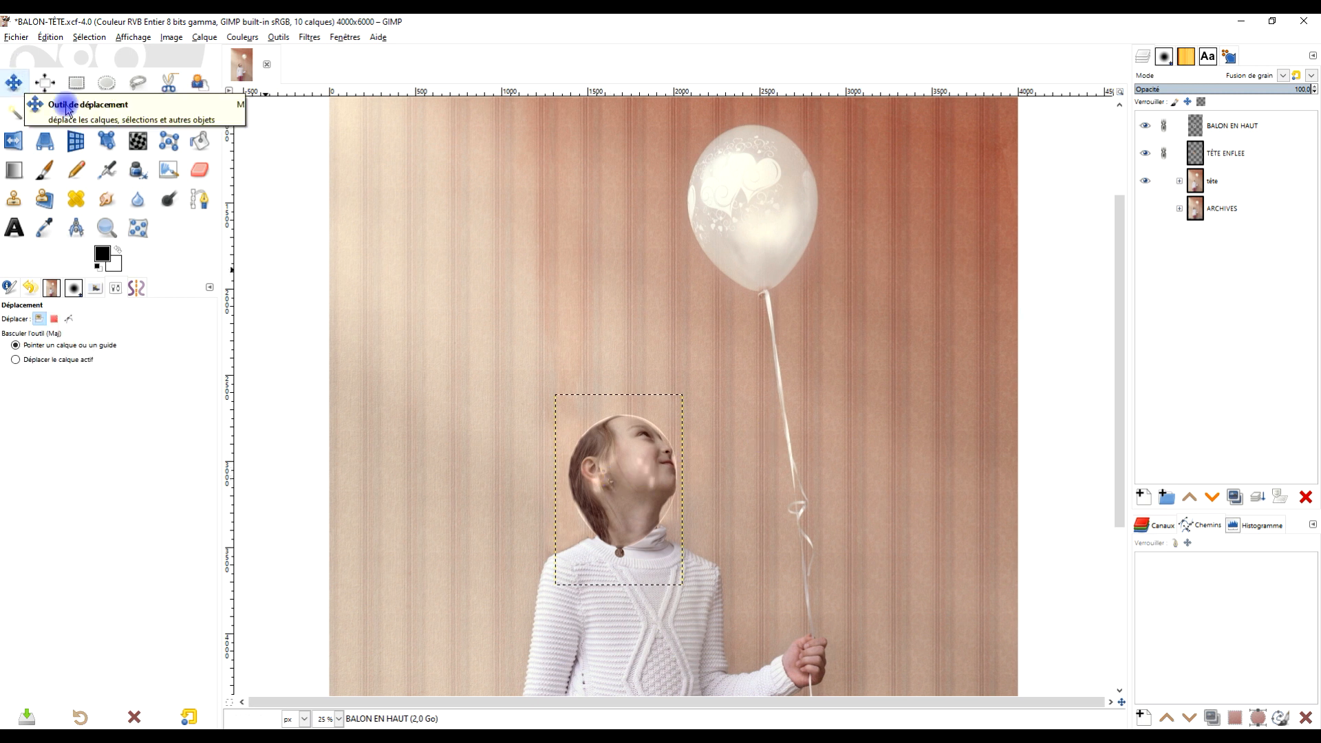
pyautogui.moveTo(631, 494); pyautogui.dragTo(798, 218)
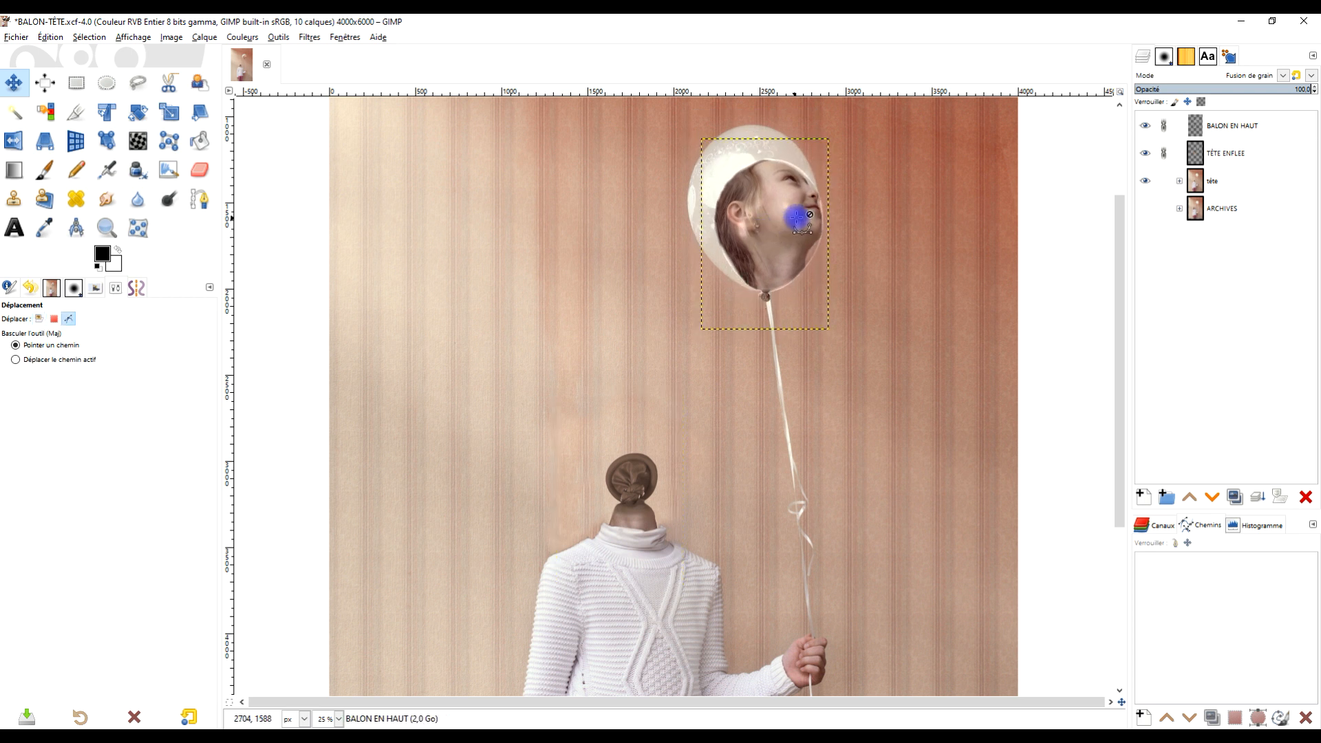
# Step: Scale the linked head balloon layers proportionally to 997 x 1496 px, positioned to cover the white balloon
pyautogui.scroll(3, 798, 219)
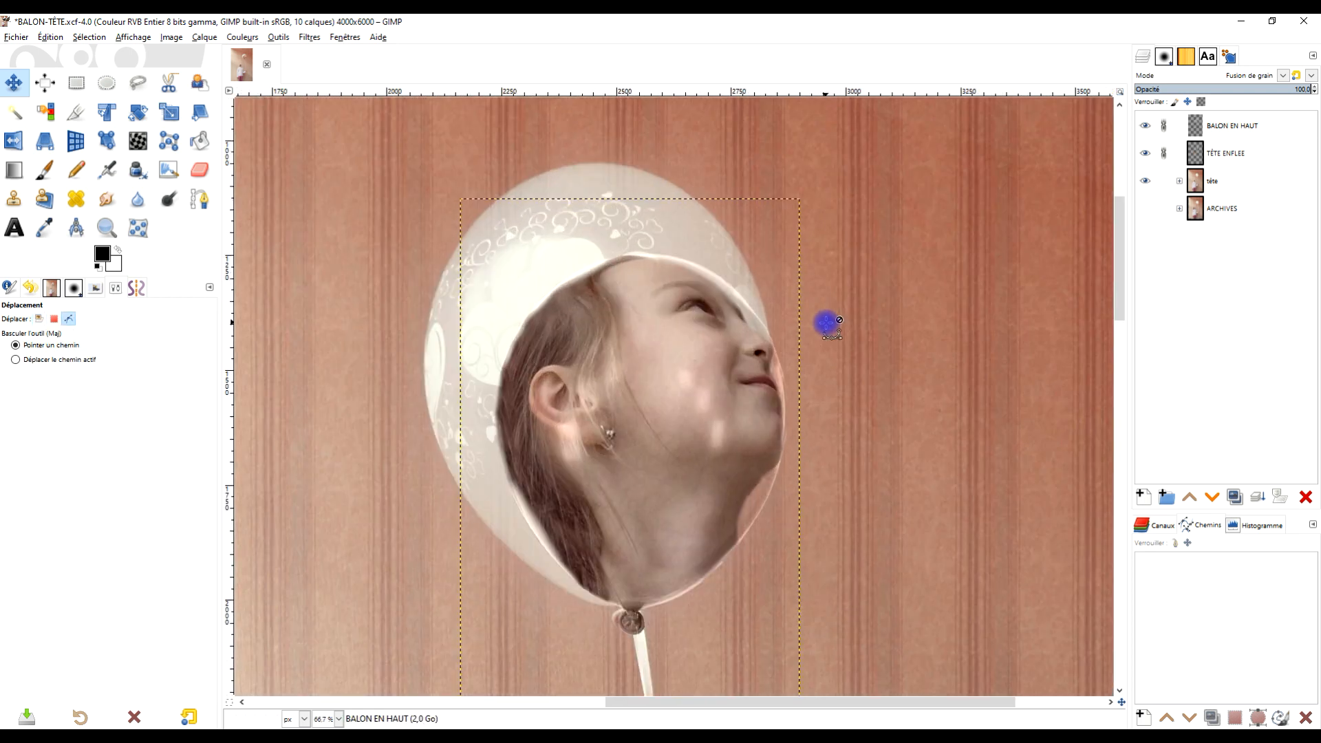
pyautogui.scroll(-1, 827, 324)
pyautogui.click(169, 112)
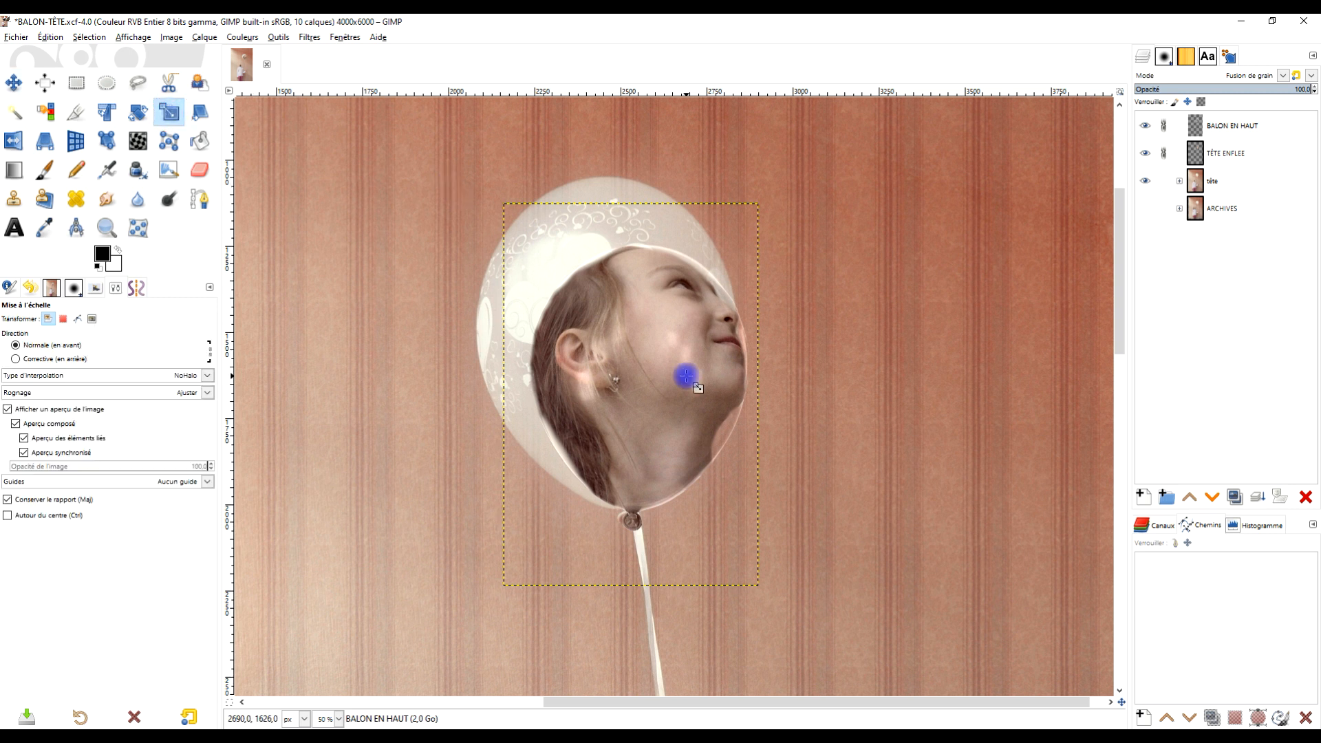
pyautogui.click(650, 370)
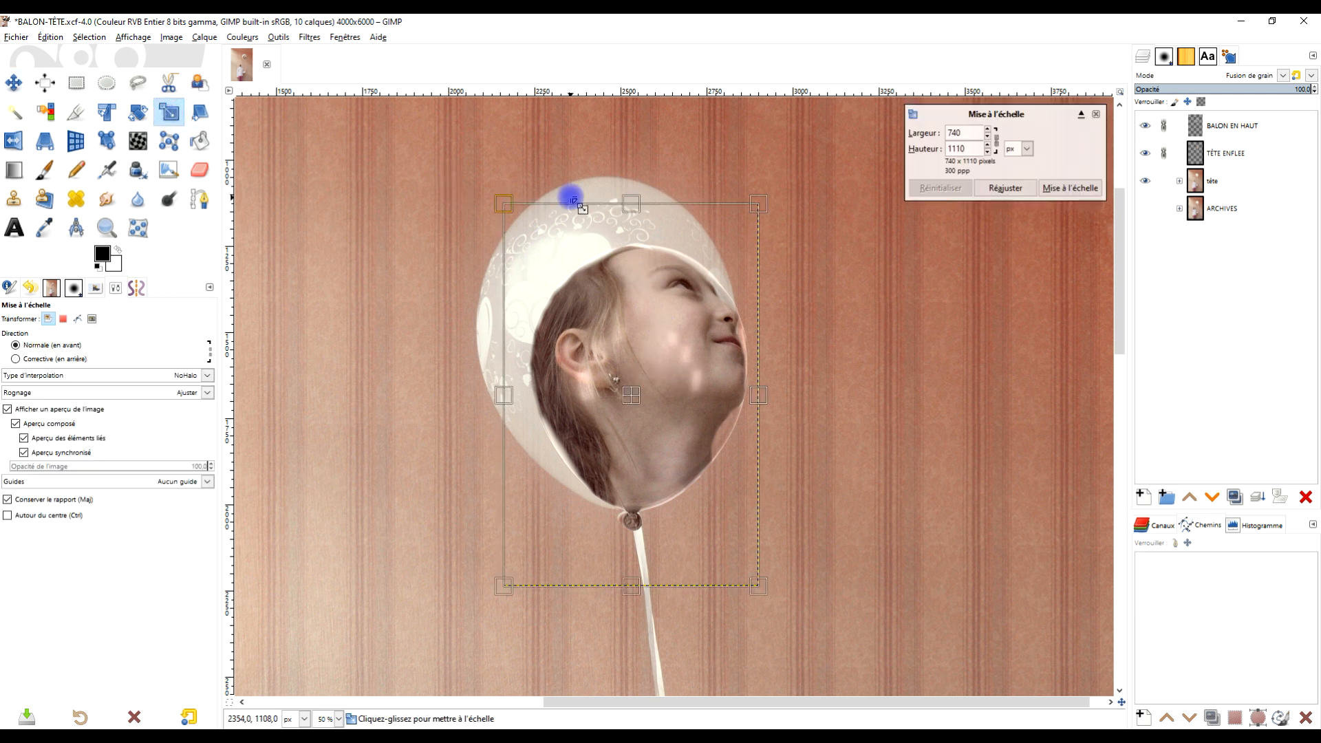
pyautogui.moveTo(520, 239); pyautogui.dragTo(366, 97)
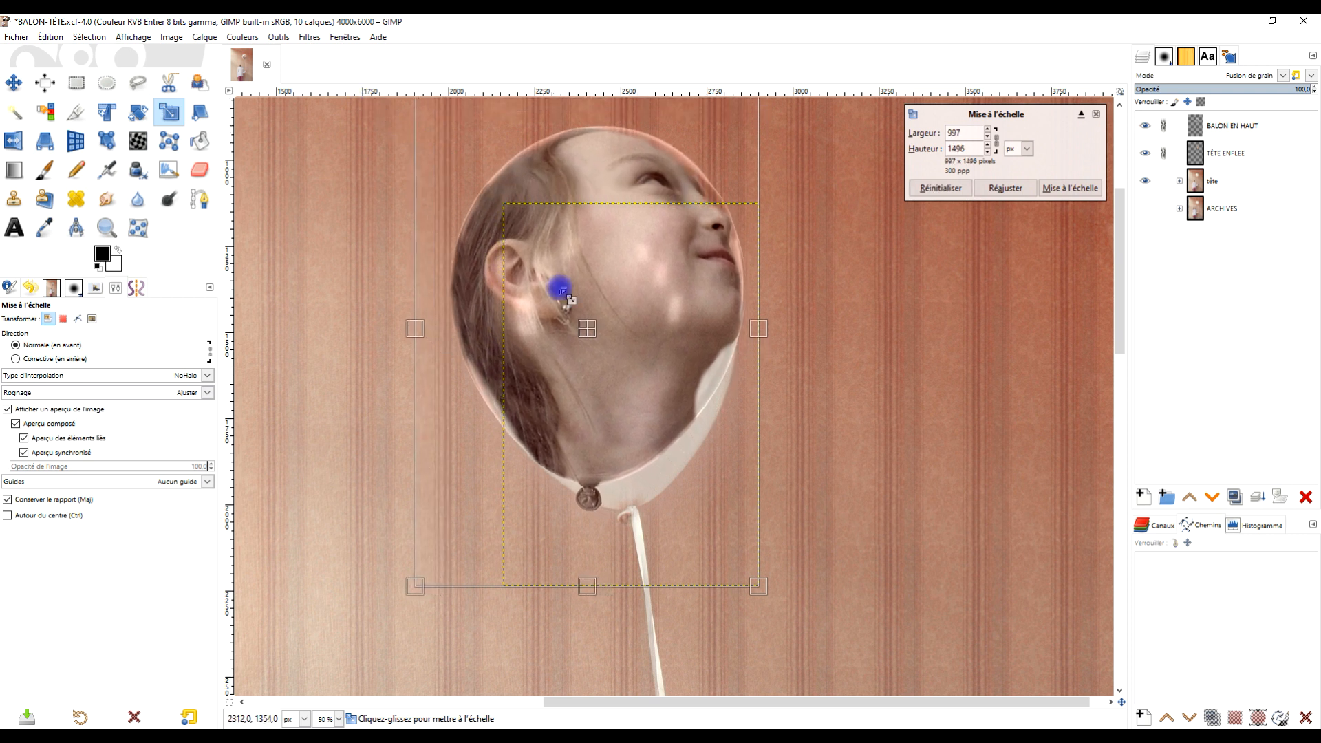
pyautogui.moveTo(586, 328); pyautogui.dragTo(605, 384)
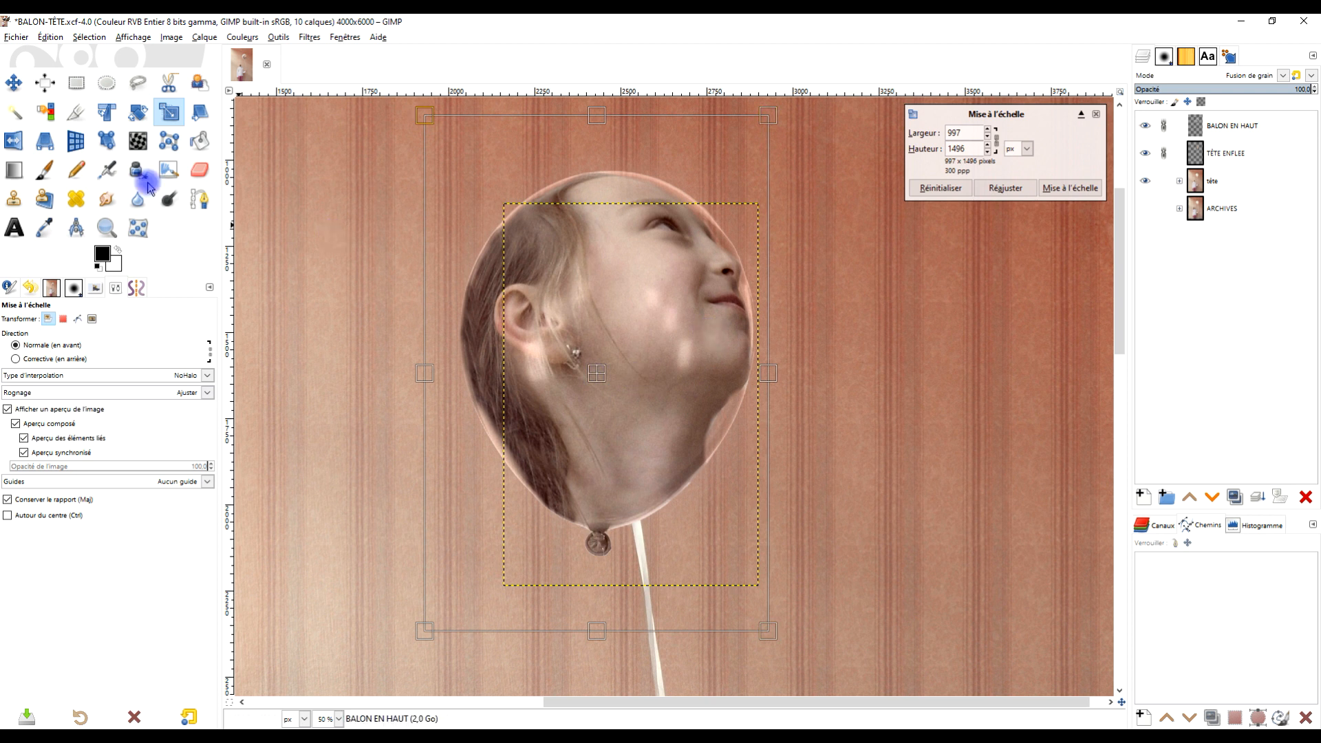
pyautogui.click(1064, 189)
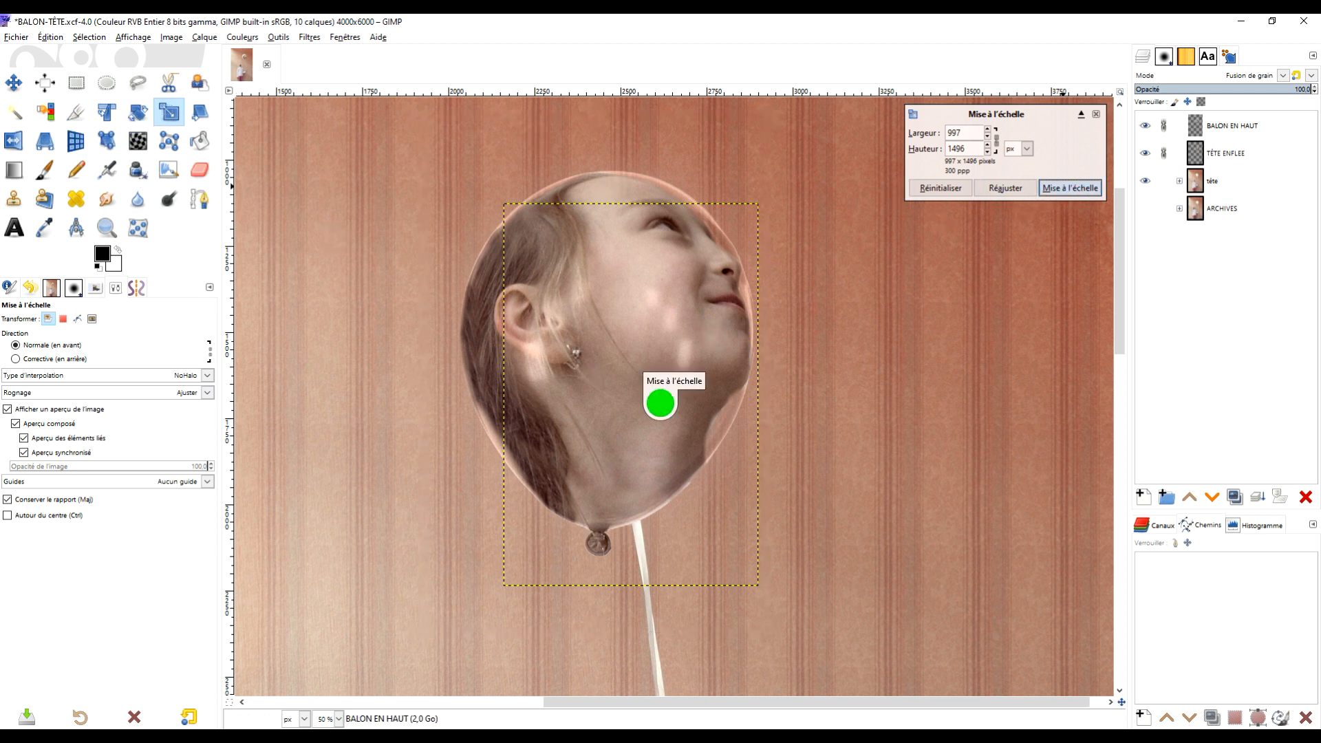
pyautogui.click(138, 112)
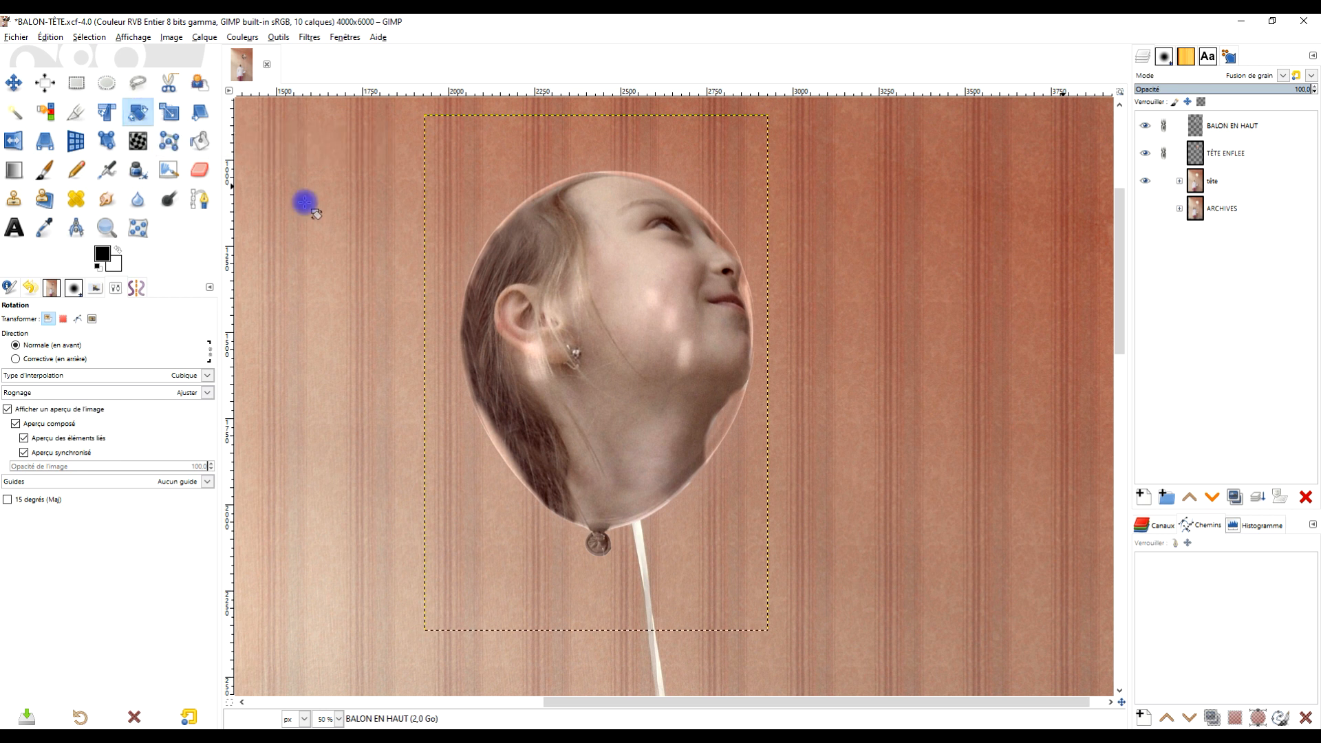
pyautogui.click(565, 344)
pyautogui.moveTo(553, 468); pyautogui.dragTo(569, 473)
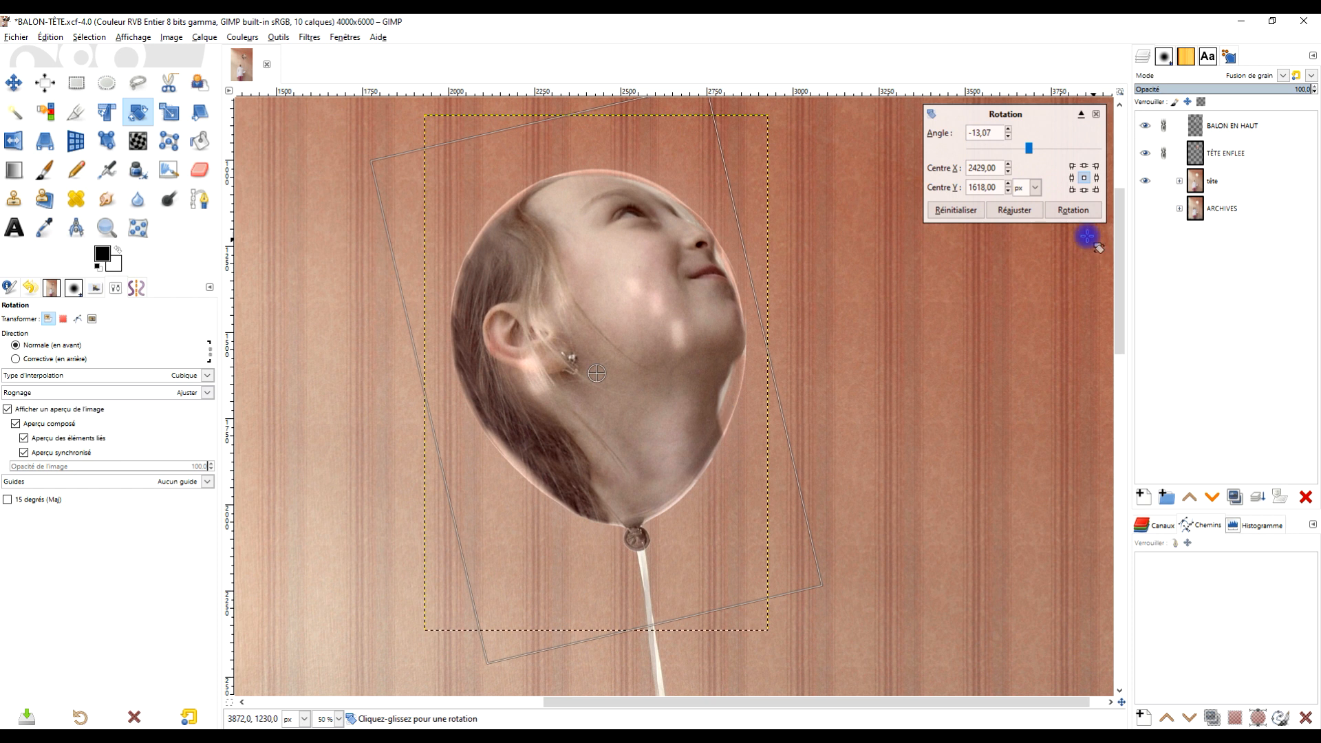
pyautogui.moveTo(709, 440); pyautogui.dragTo(696, 438)
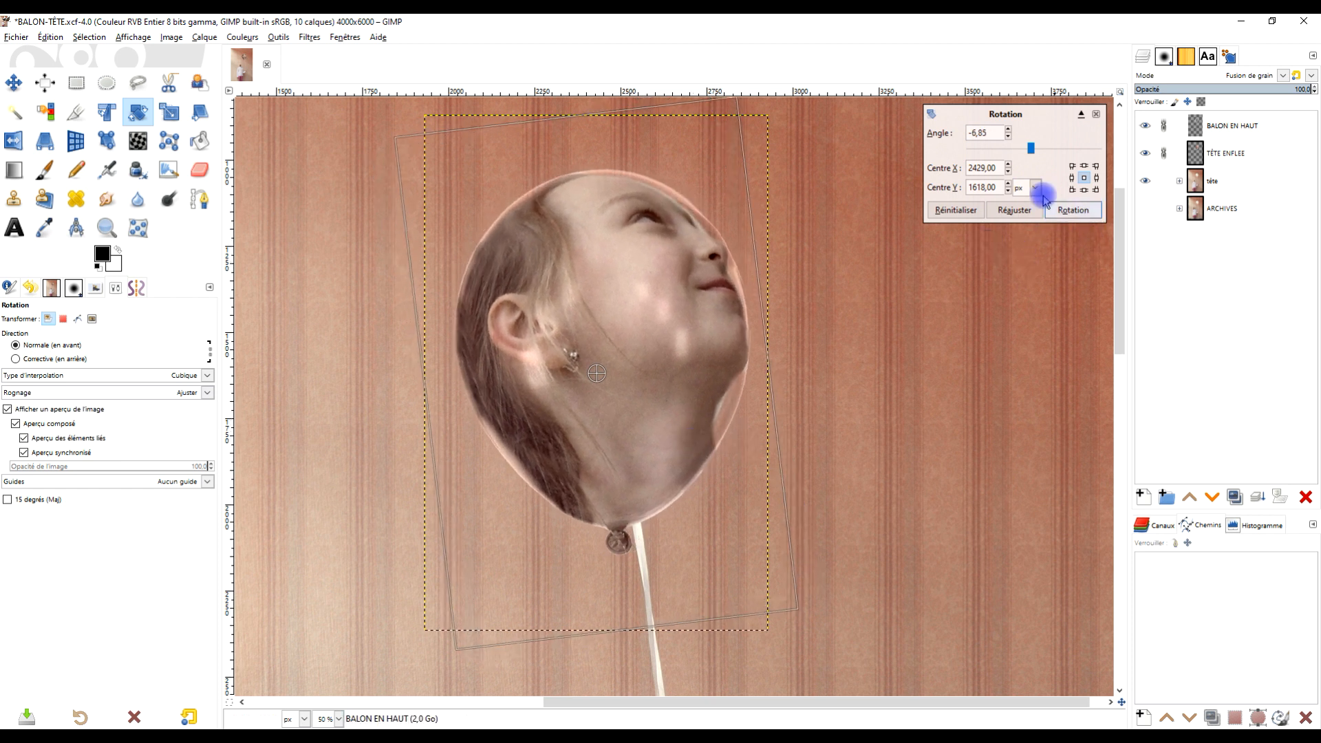
pyautogui.moveTo(1231, 88); pyautogui.dragTo(1318, 84)
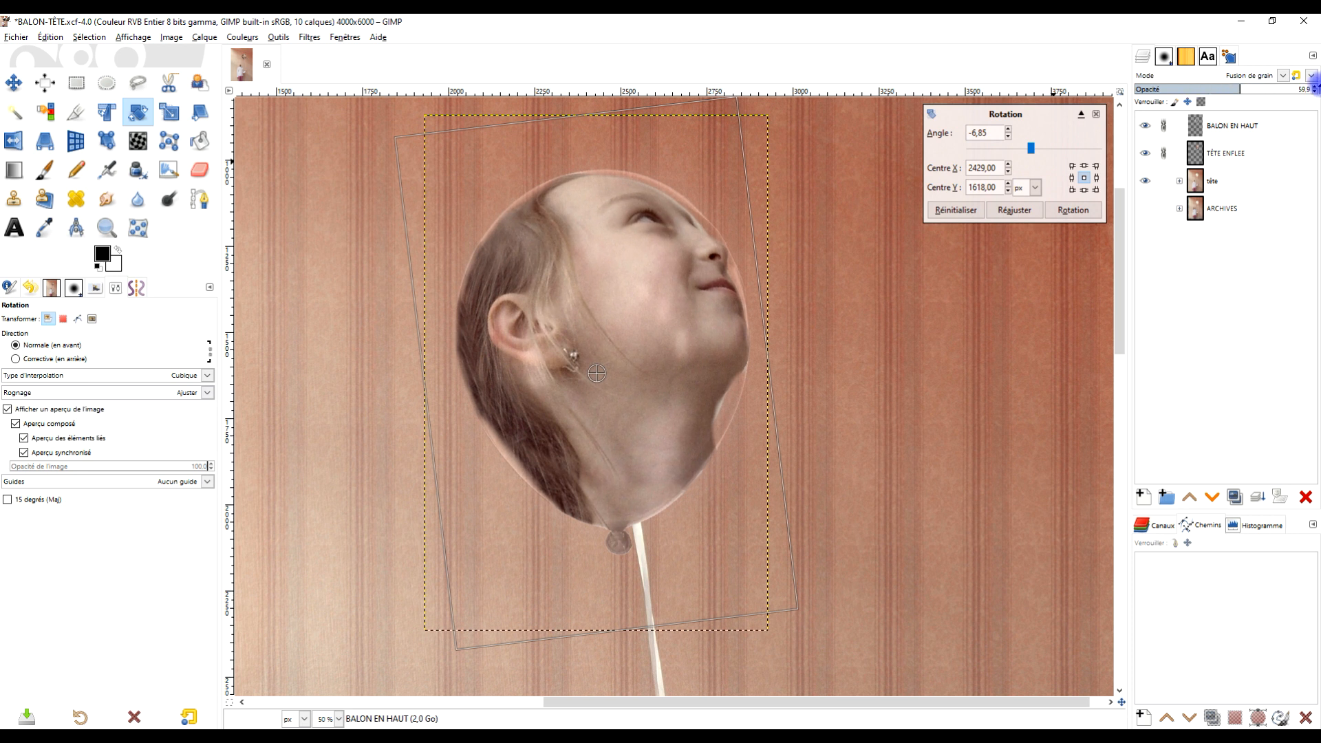
pyautogui.click(1095, 114)
# Step: Nudge the linked head balloon layers slightly up and to the right, and rotate them by -8.58° so the knot meets the string
pyautogui.click(13, 82)
pyautogui.moveTo(637, 316)
pyautogui.mouseDown()
pyautogui.moveTo(828, 292)
pyautogui.moveTo(643, 298)
pyautogui.moveTo(709, 277)
pyautogui.moveTo(639, 301)
pyautogui.moveTo(634, 283)
pyautogui.moveTo(642, 309)
pyautogui.mouseUp()
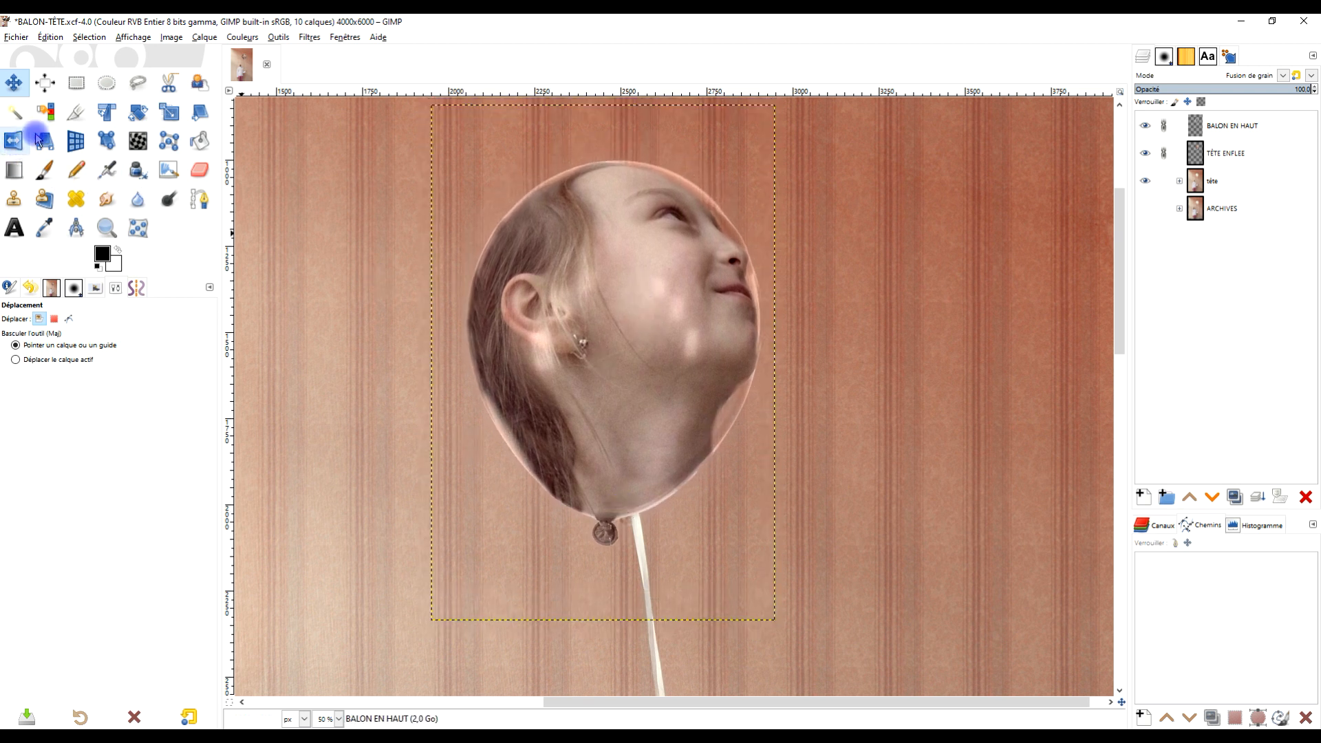
pyautogui.click(137, 116)
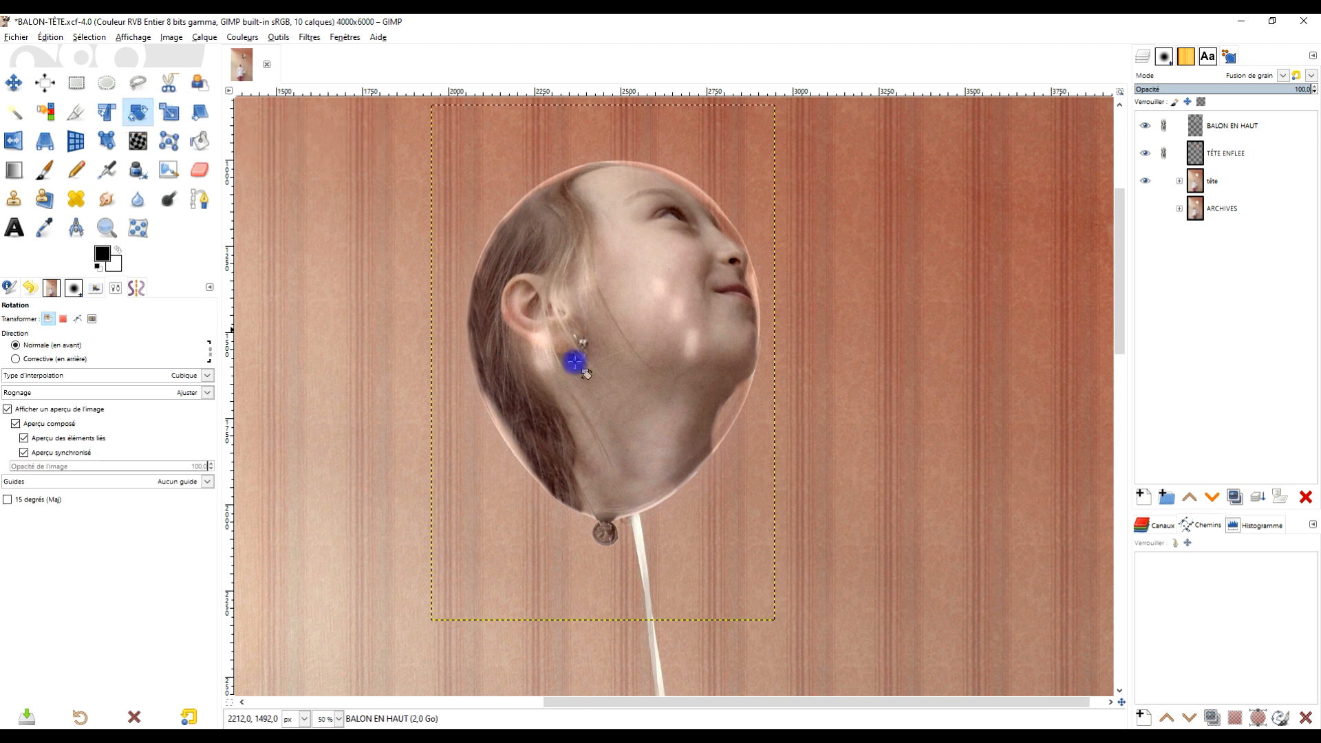
pyautogui.click(609, 340)
pyautogui.moveTo(541, 438); pyautogui.dragTo(547, 454)
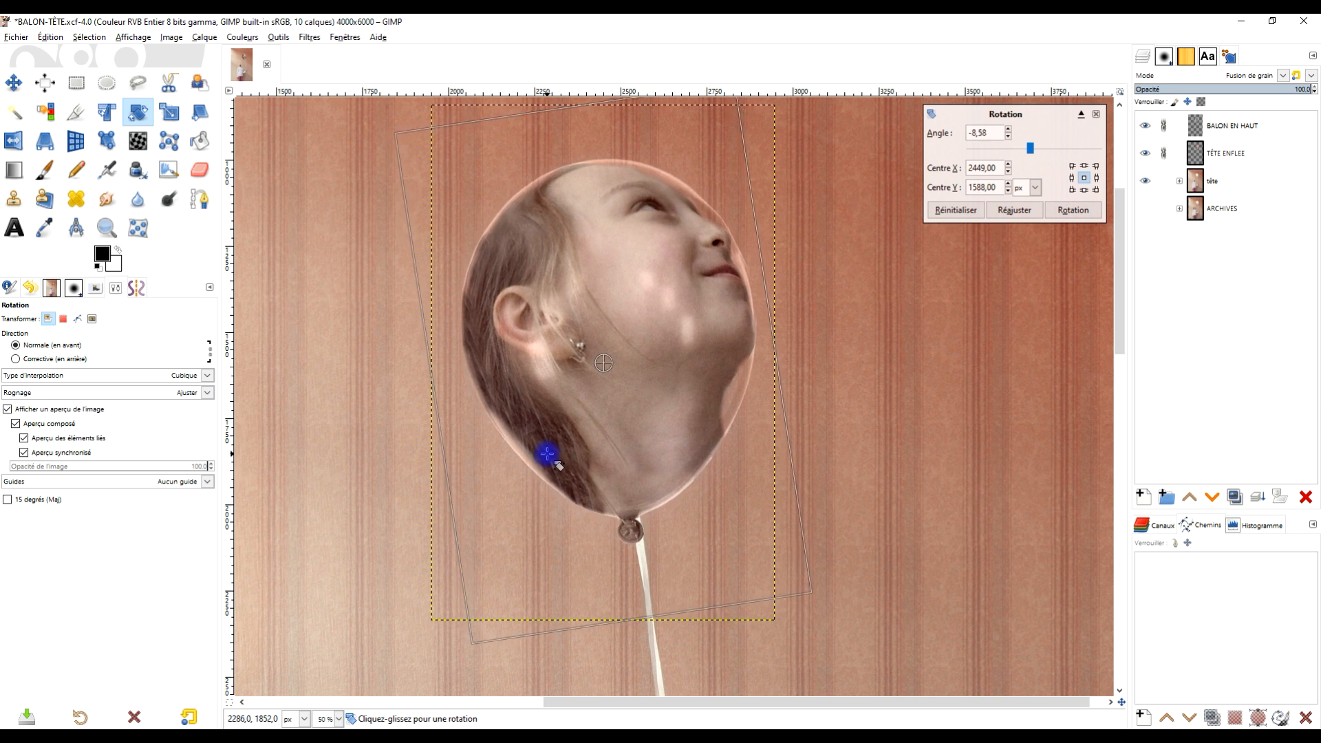
pyautogui.click(1072, 210)
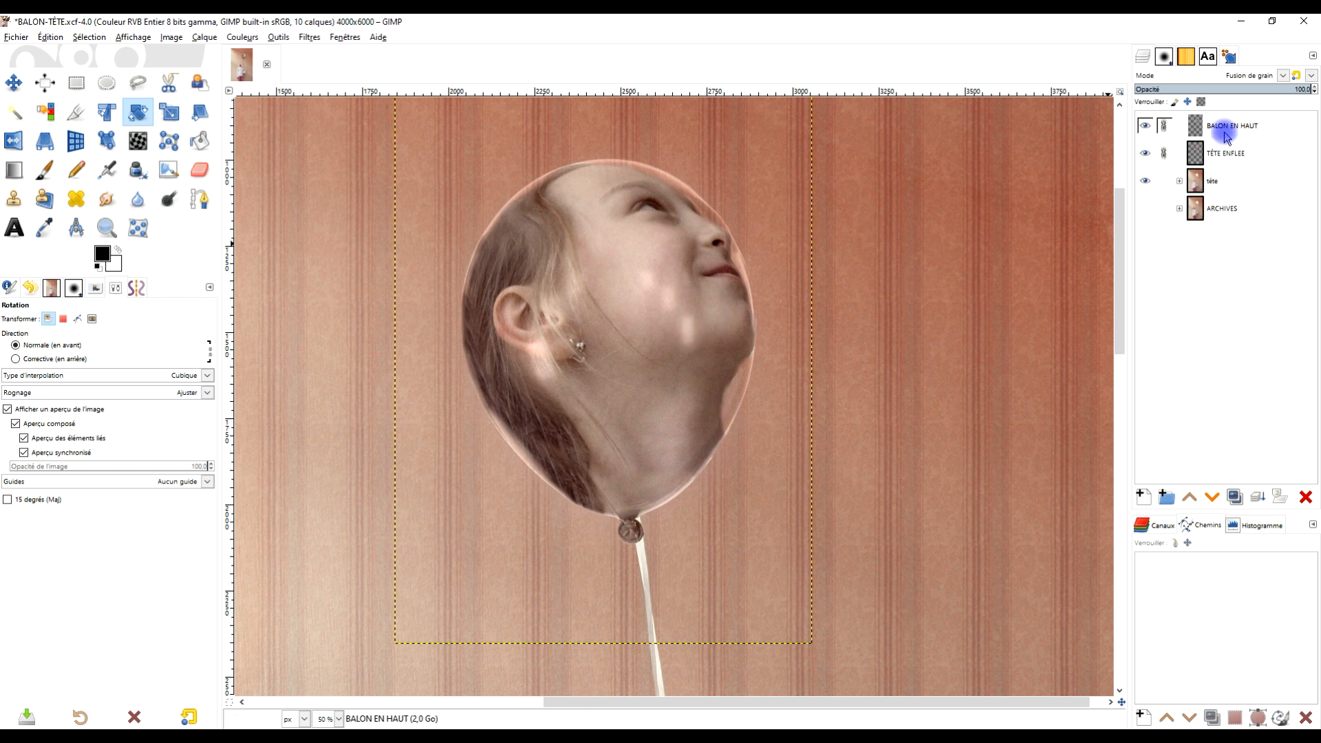
# Step: Unlink the BALON EN HAUT and TÊTE ENFLEE layers
pyautogui.click(1162, 127)
pyautogui.click(1165, 152)
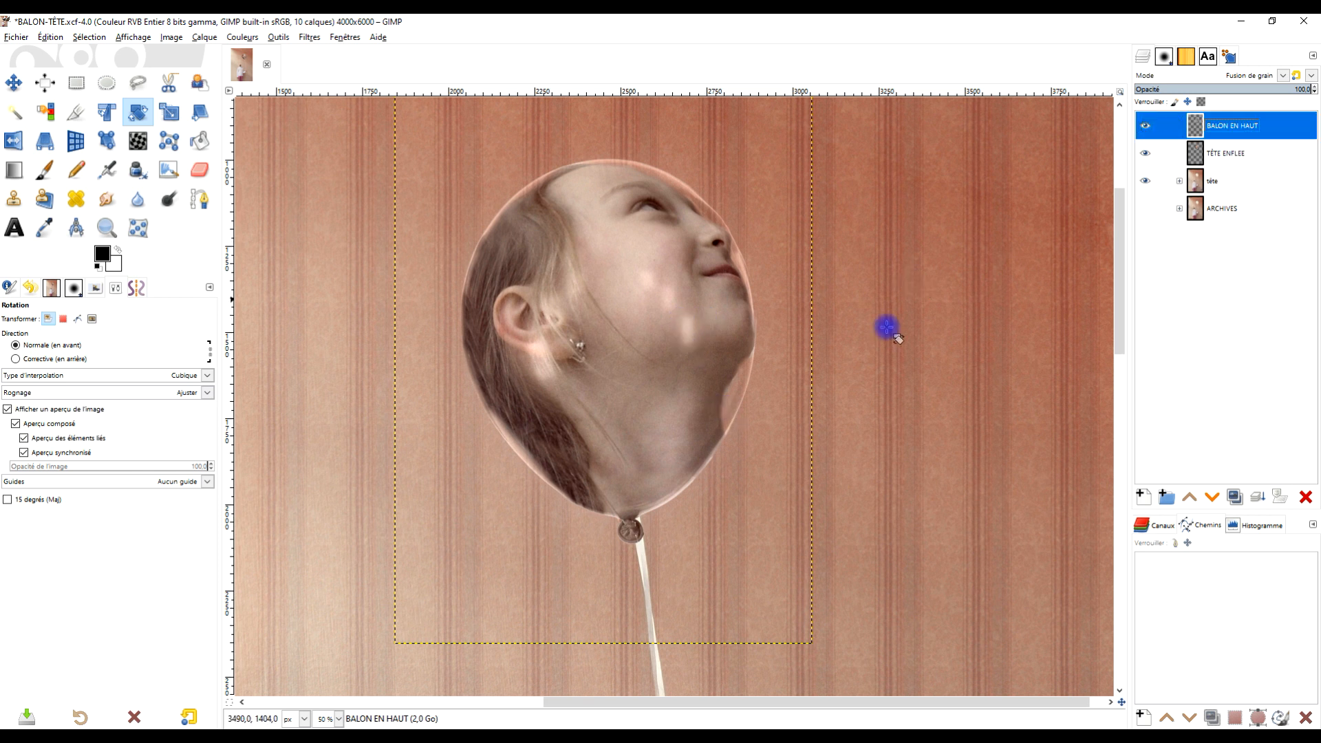
pyautogui.scroll(-3, 708, 330)
pyautogui.scroll(3, 690, 329)
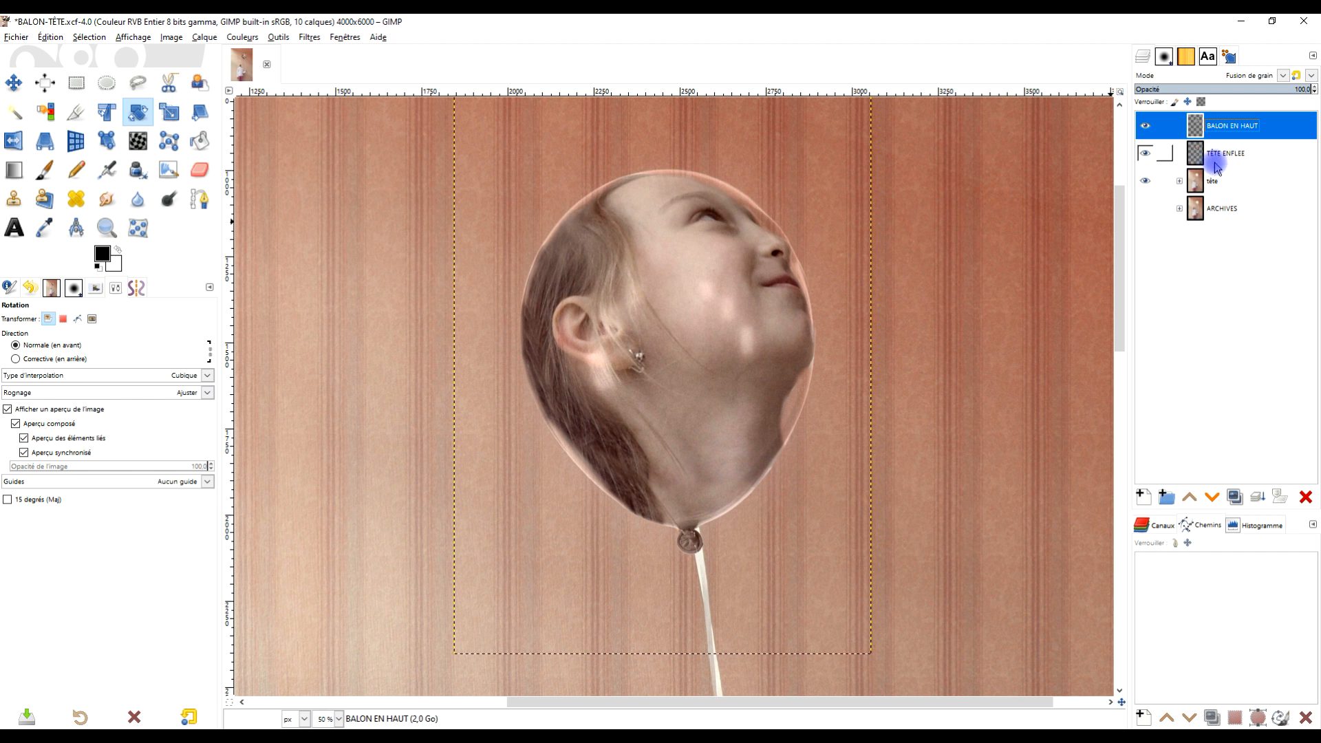
# Step: Apply an S-shaped Curves adjustment to the BALON EN HAUT layer's Valeur channel, darkening the shadows and raising input 173 to about 204
pyautogui.click(241, 38)
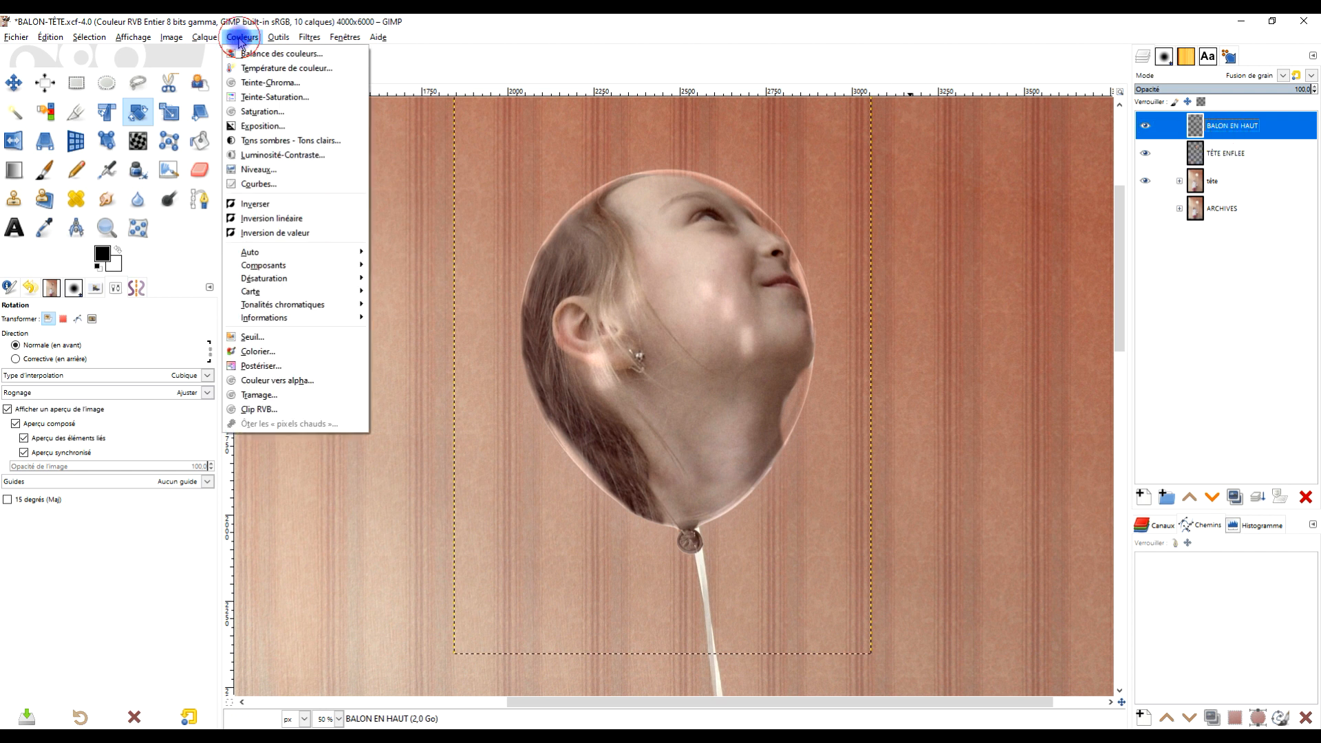
pyautogui.click(299, 186)
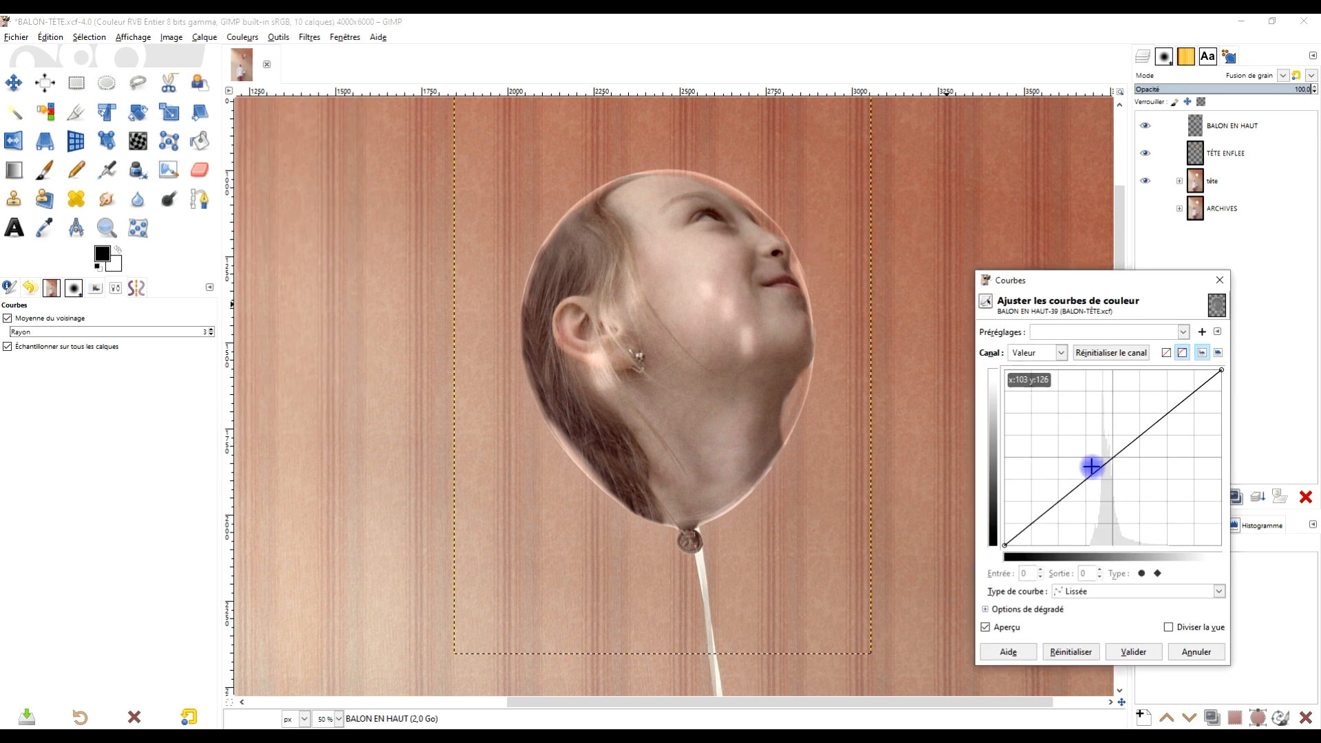
pyautogui.moveTo(1099, 474)
pyautogui.mouseDown()
pyautogui.moveTo(1098, 462)
pyautogui.moveTo(1102, 483)
pyautogui.moveTo(1100, 472)
pyautogui.moveTo(1087, 488)
pyautogui.mouseUp()
pyautogui.moveTo(1148, 436); pyautogui.dragTo(1154, 404)
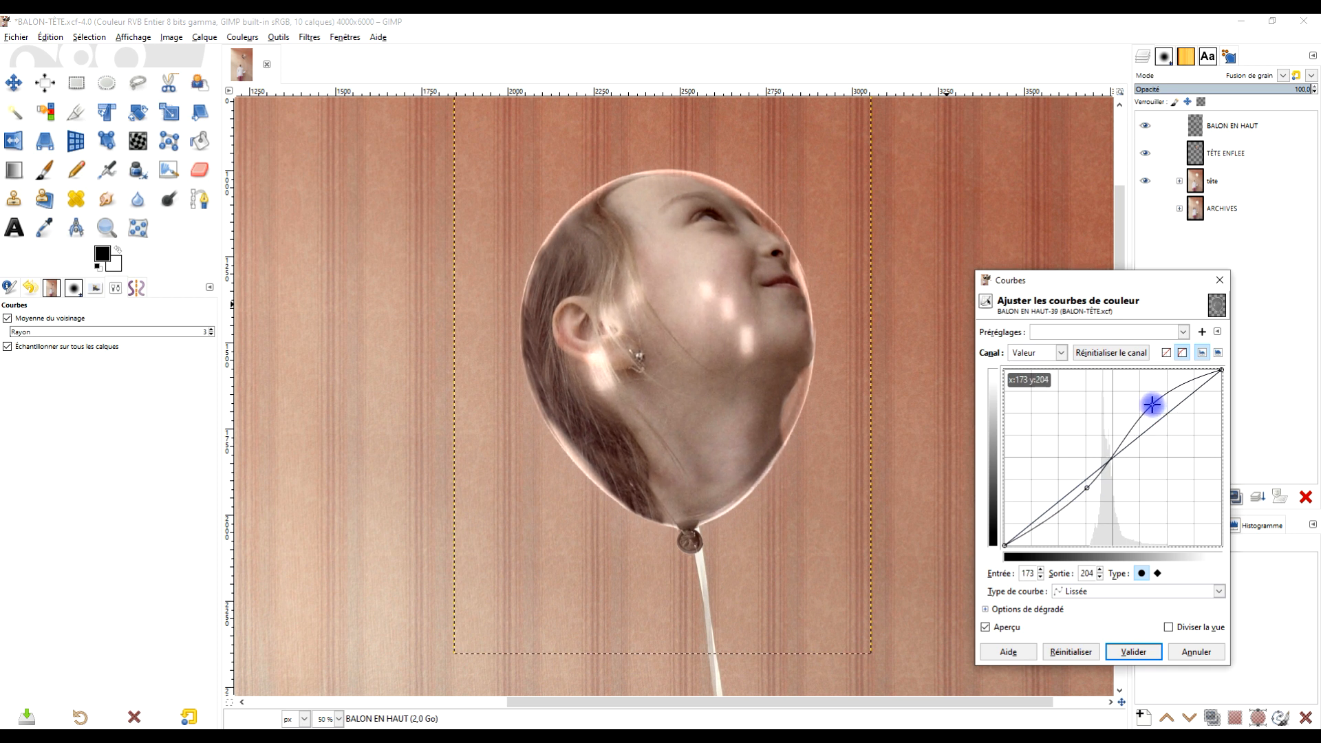
# Step: Shape the Rouge curve with input 76 lowered to 70 and input 178 raised to 202
pyautogui.click(1047, 358)
pyautogui.click(1038, 378)
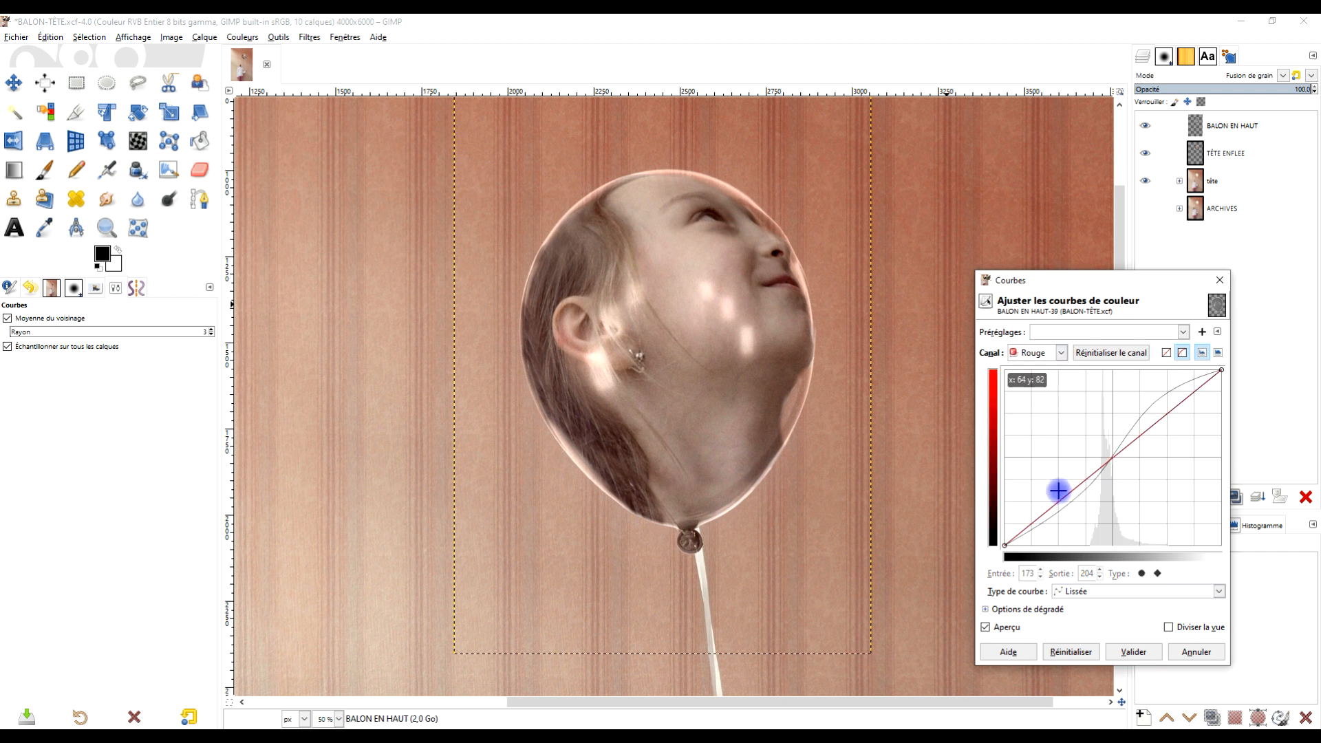
pyautogui.moveTo(1067, 496); pyautogui.dragTo(1069, 489)
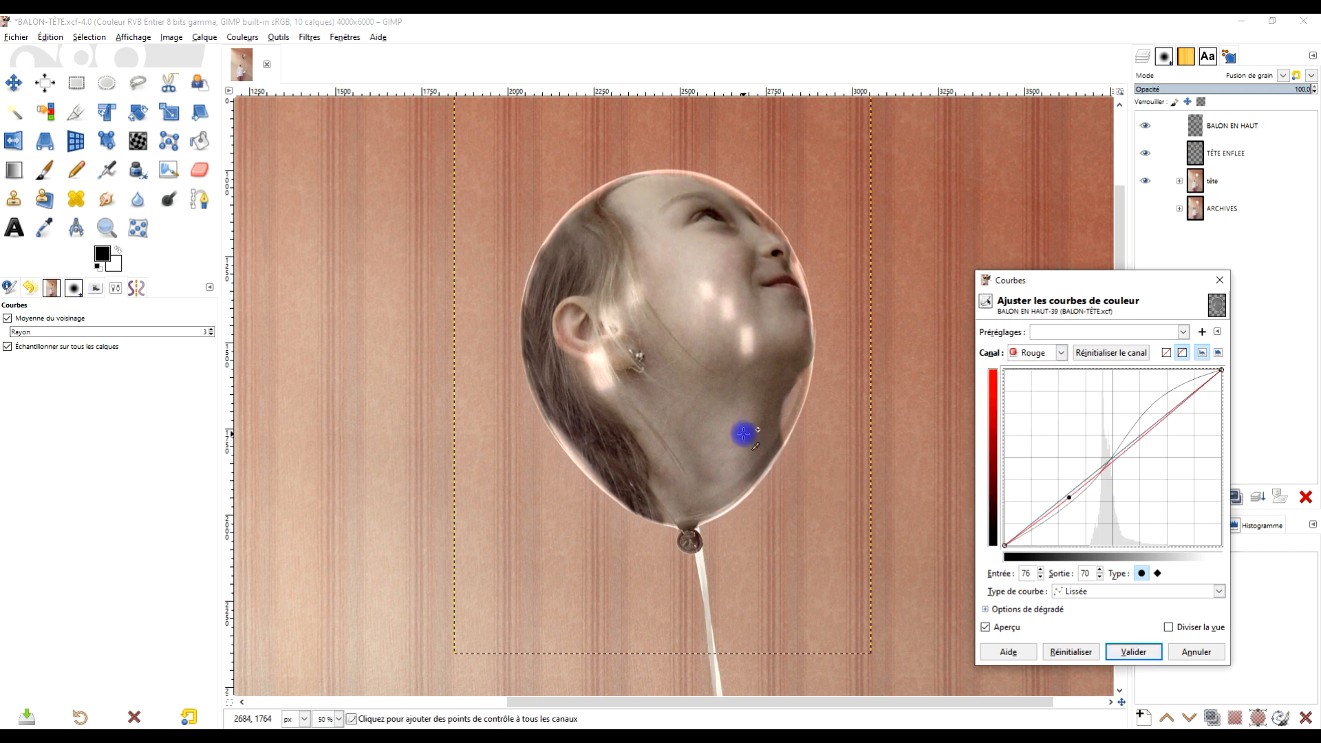
pyautogui.keyDown('ctrl'); pyautogui.scroll(-3, 743, 436); pyautogui.keyUp('ctrl')
pyautogui.keyDown('ctrl'); pyautogui.scroll(2, 701, 425); pyautogui.keyUp('ctrl')
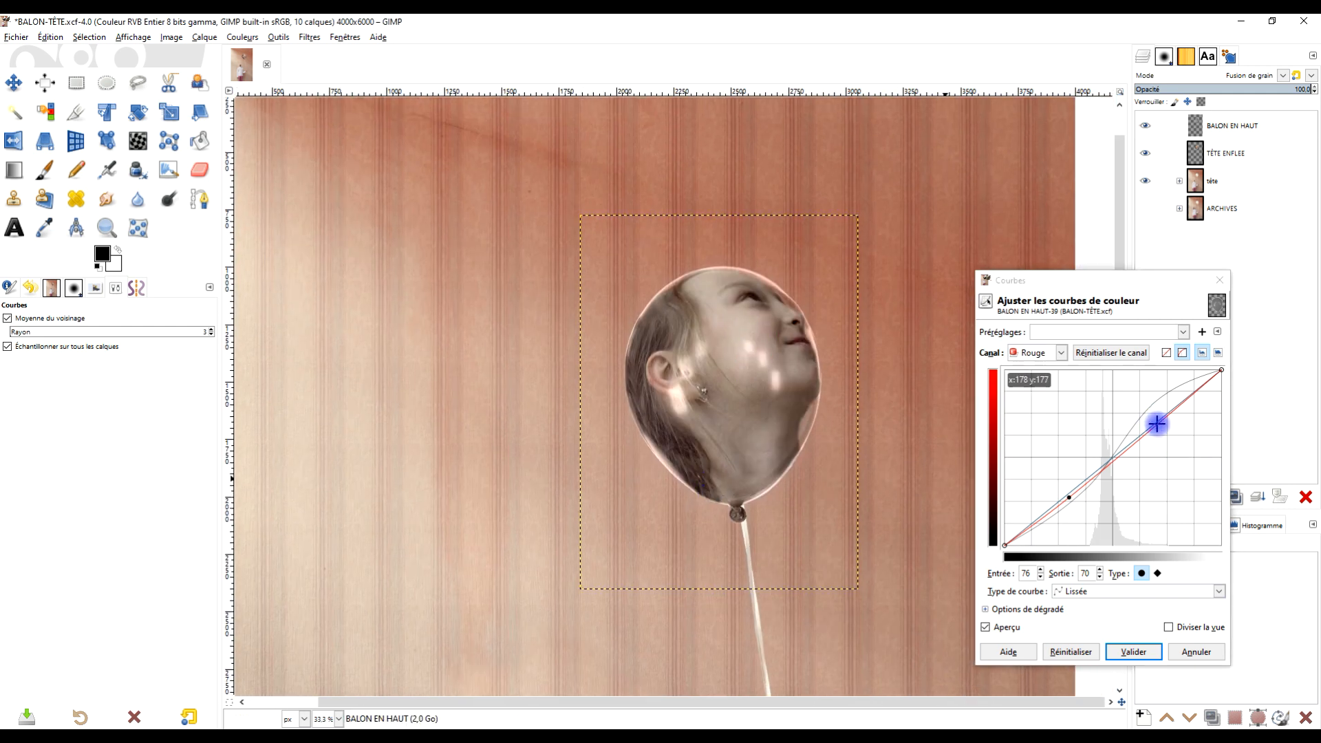
pyautogui.moveTo(1157, 424); pyautogui.dragTo(1157, 415)
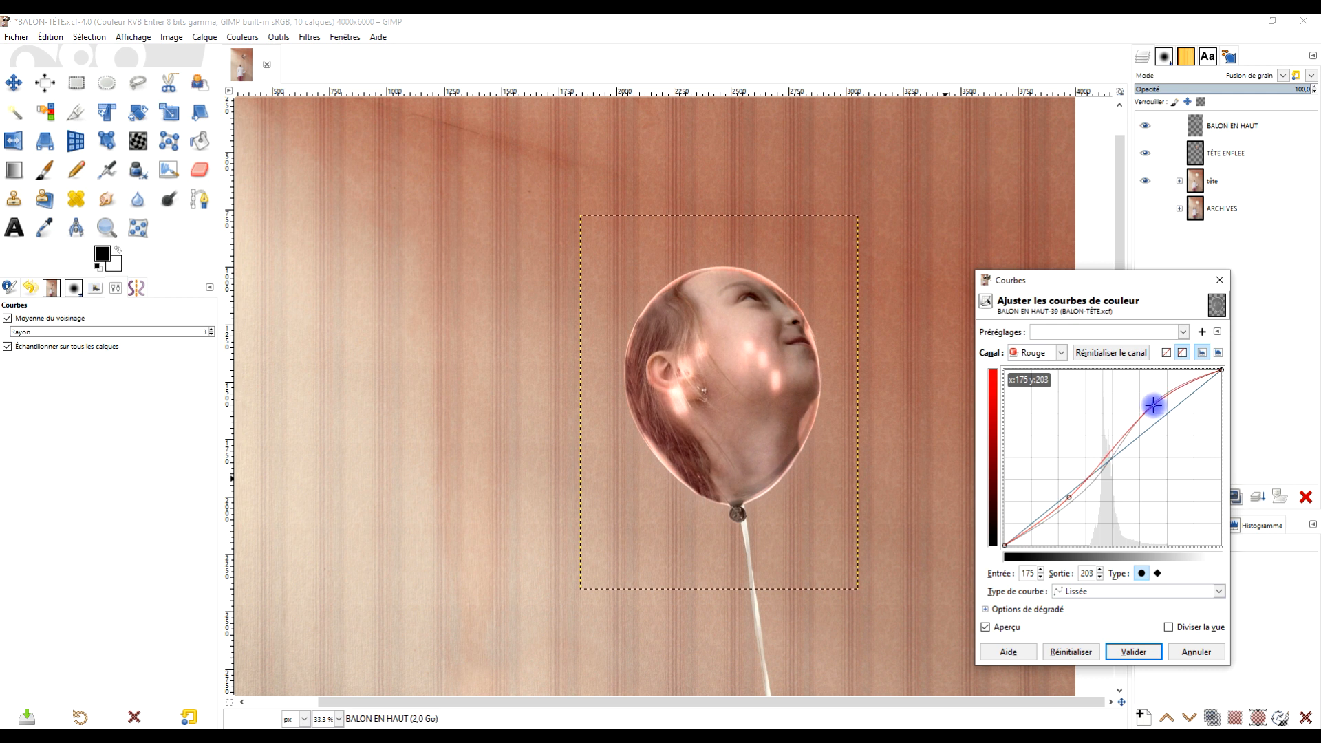
# Step: Raise the Vert curve at input 79 to about 88 and apply the curves adjustment
pyautogui.click(1042, 352)
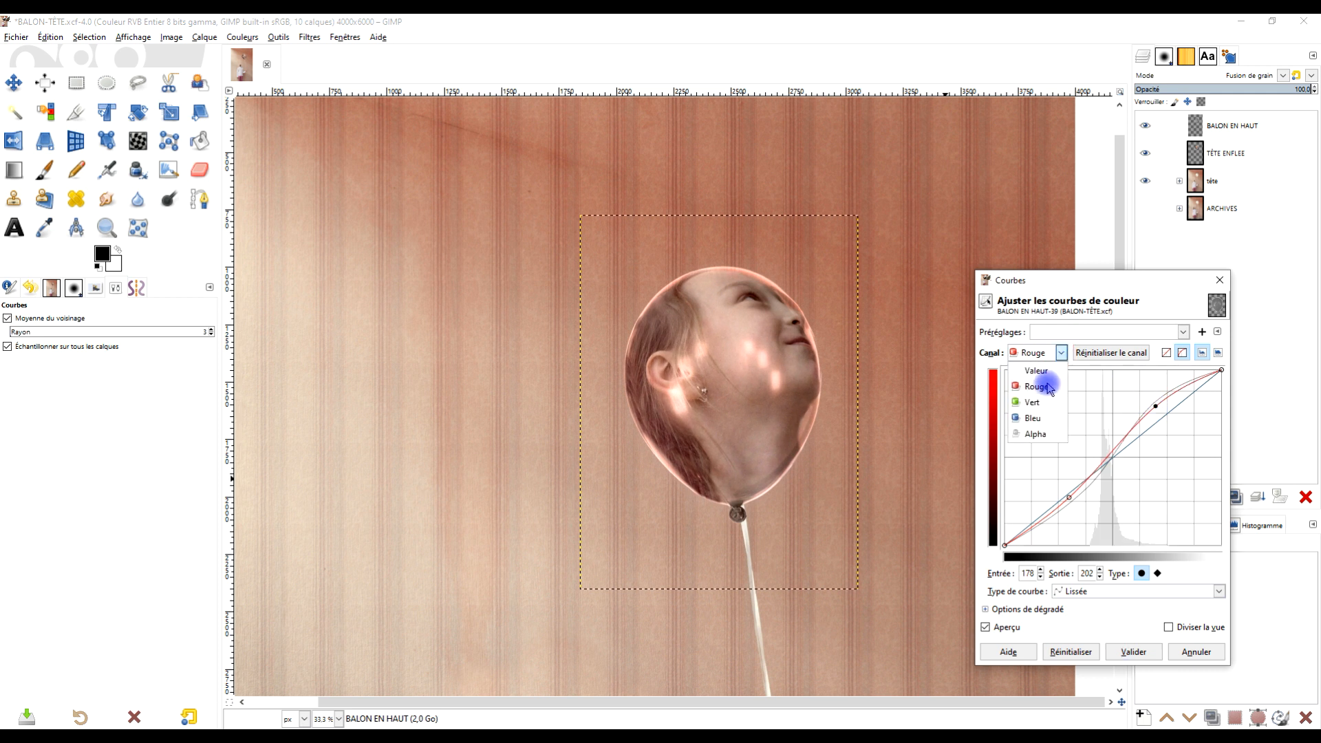
pyautogui.click(1044, 401)
pyautogui.moveTo(1075, 499); pyautogui.dragTo(1072, 490)
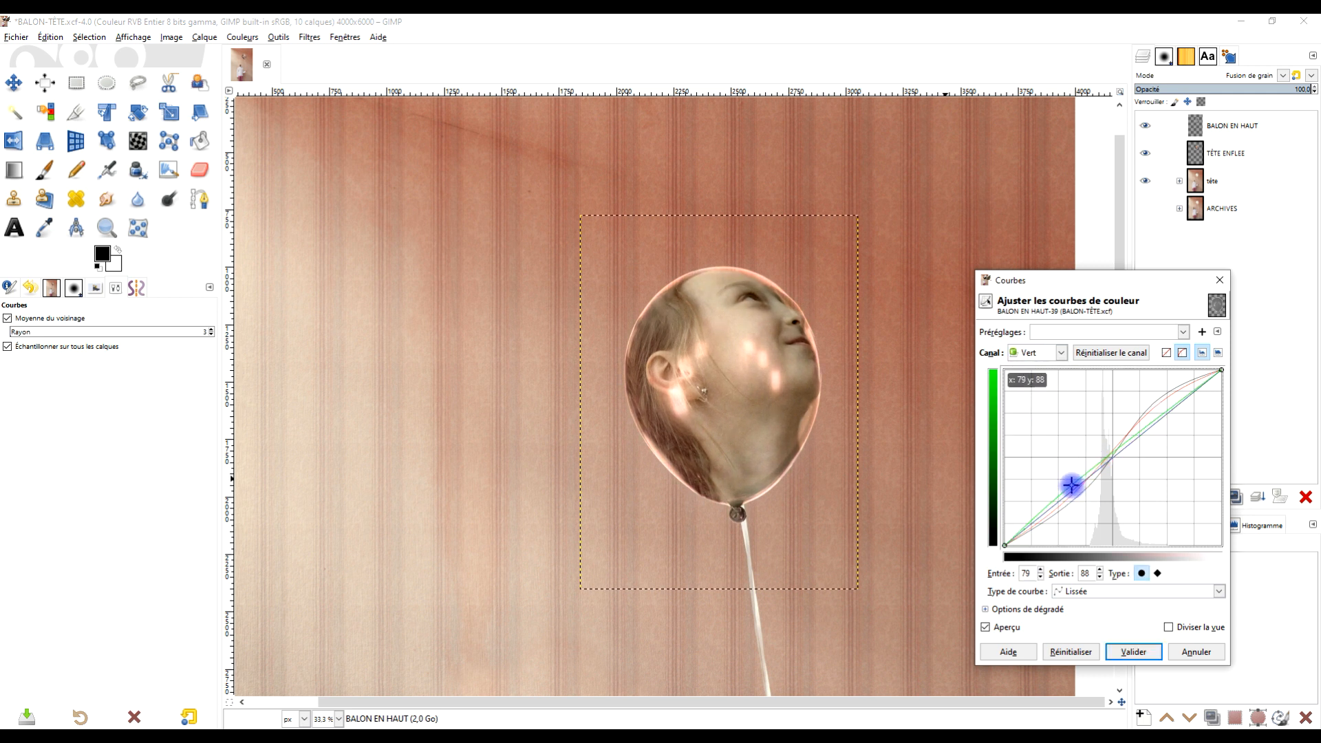
pyautogui.click(1126, 653)
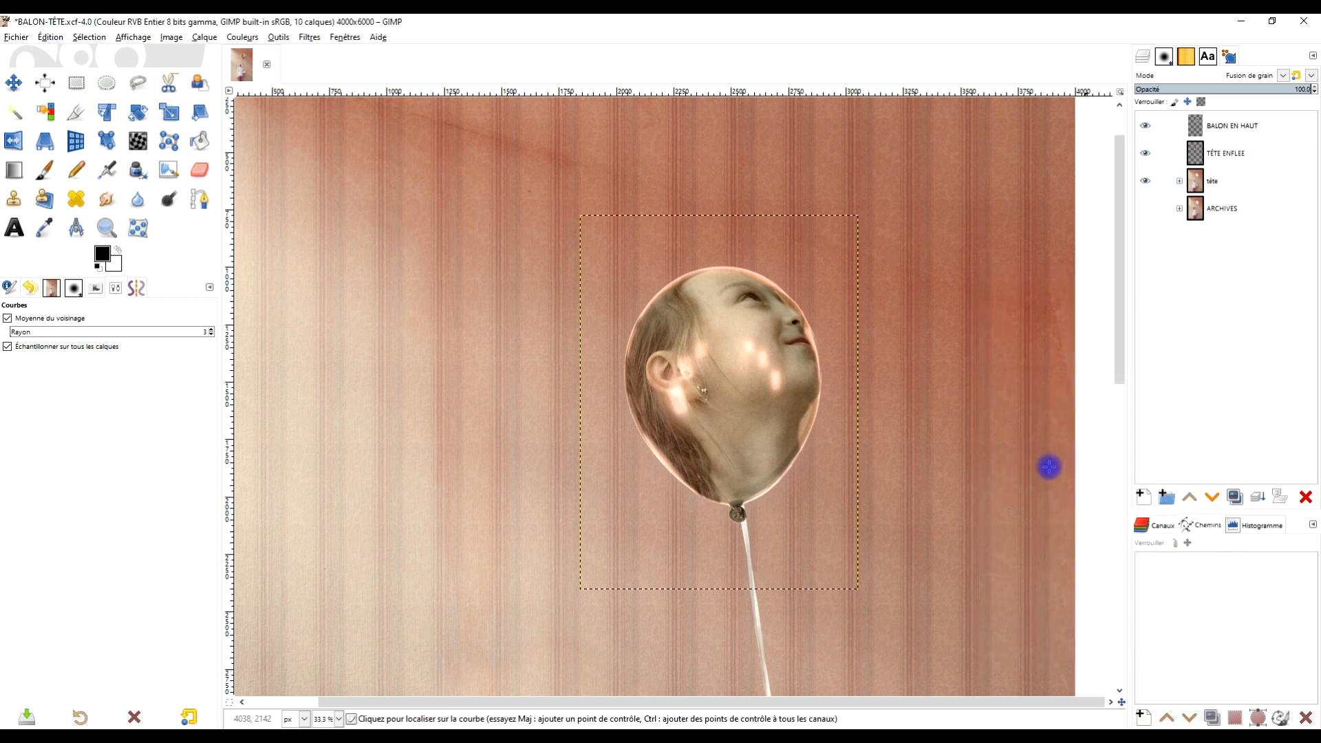
# Step: Resize the BALON EN HAUT and TÊTE ENFLEE layers to the image dimensions
pyautogui.scroll(-3, 679, 504)
pyautogui.moveTo(684, 528); pyautogui.dragTo(755, 499)
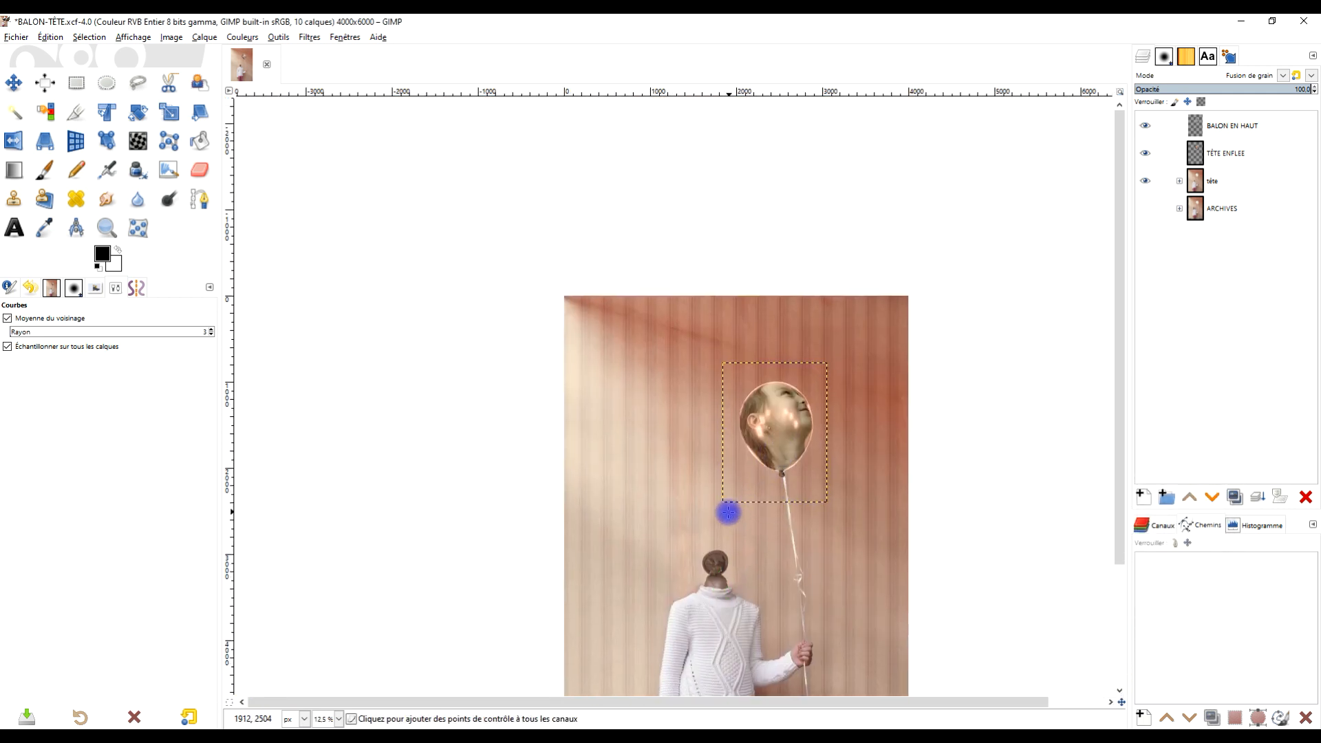
pyautogui.keyDown('ctrl'); pyautogui.scroll(2, 717, 513); pyautogui.keyUp('ctrl')
pyautogui.scroll(-3, 767, 365)
pyautogui.keyDown('ctrl'); pyautogui.scroll(-1, 760, 383); pyautogui.keyUp('ctrl')
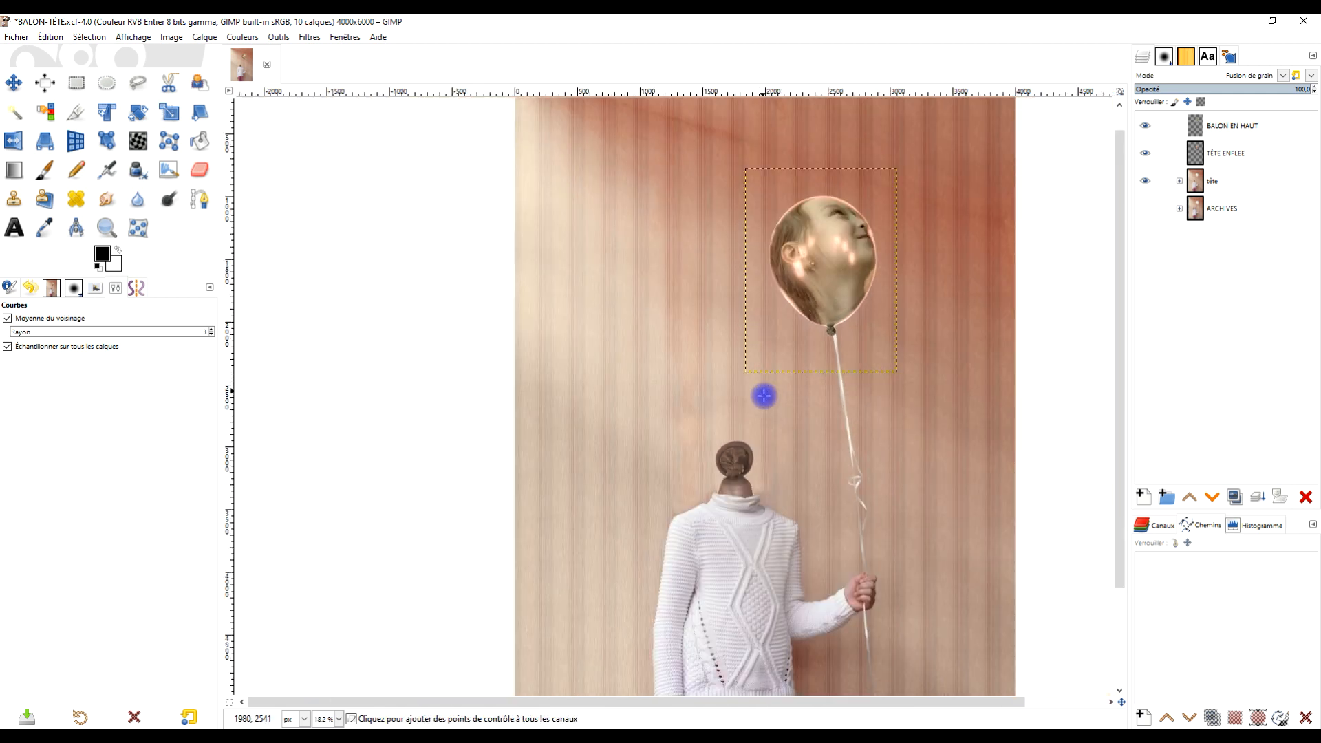
pyautogui.scroll(1, 784, 447)
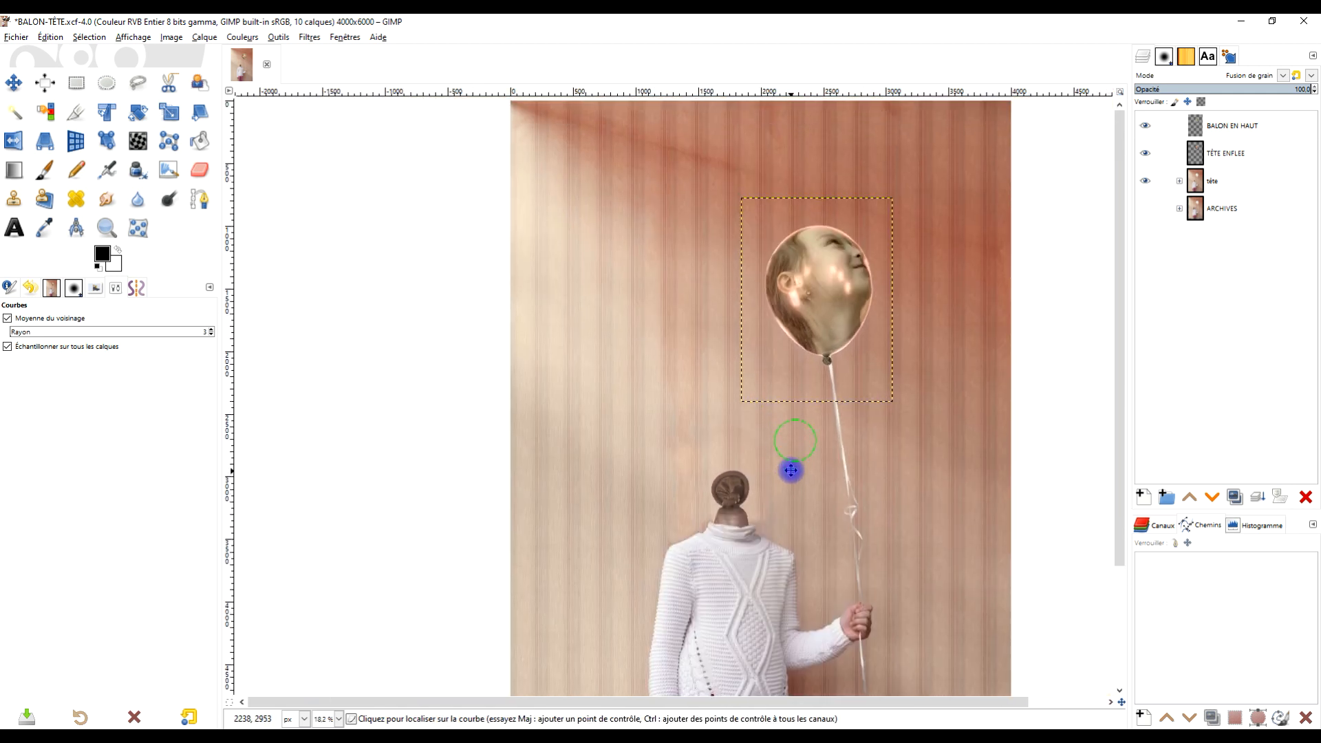
pyautogui.rightClick(1197, 127)
pyautogui.click(1159, 316)
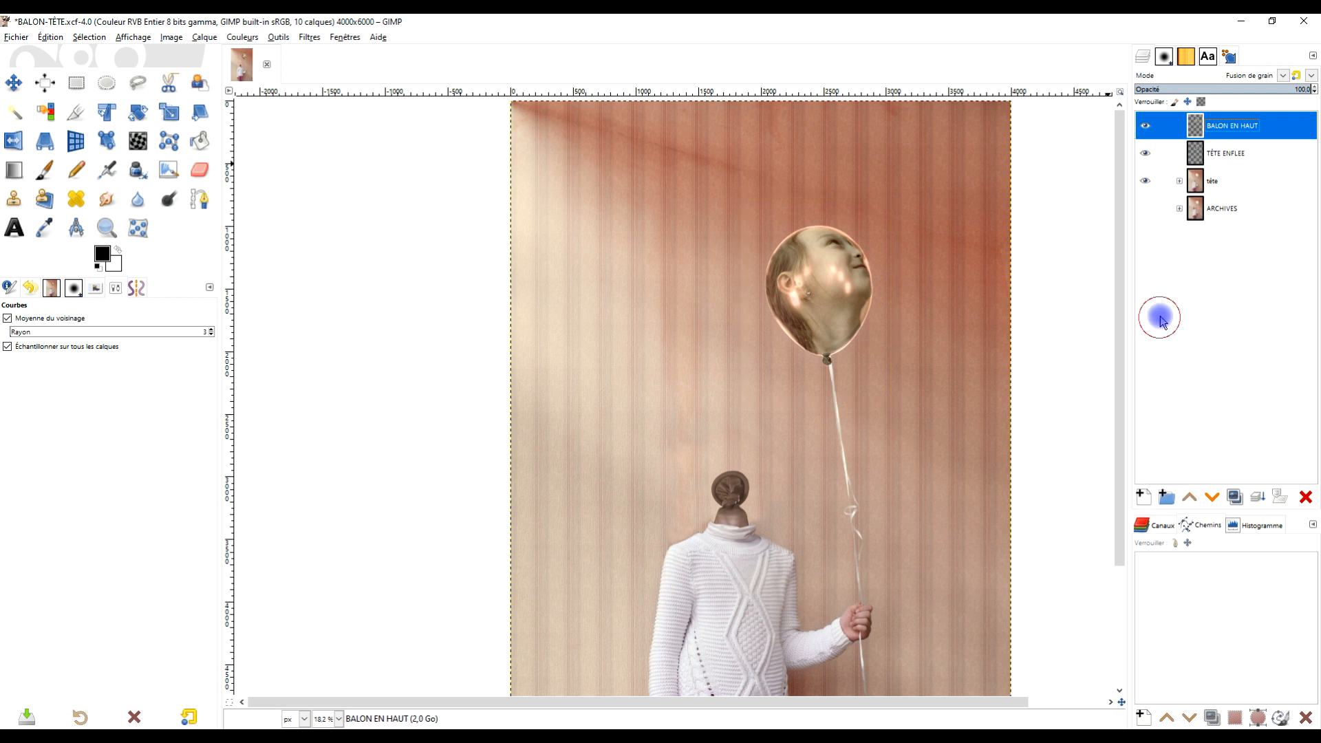
pyautogui.rightClick(1195, 152)
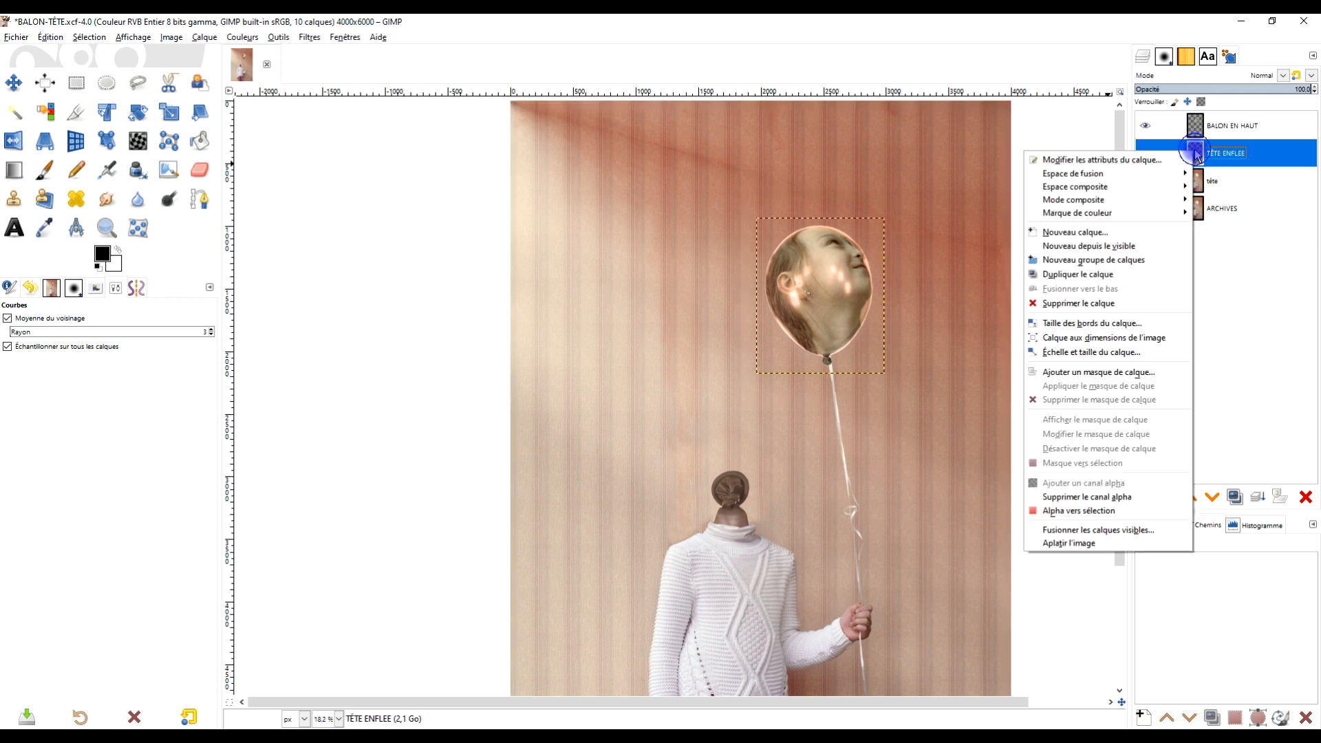
pyautogui.click(1129, 337)
# Step: Compare the balloon with and without the BALON EN HAUT layer, leaving that layer hidden and TÊTE ENFLEE active
pyautogui.keyDown('ctrl'); pyautogui.scroll(-1, 819, 376); pyautogui.keyUp('ctrl')
pyautogui.keyDown('ctrl'); pyautogui.scroll(4, 819, 375); pyautogui.keyUp('ctrl')
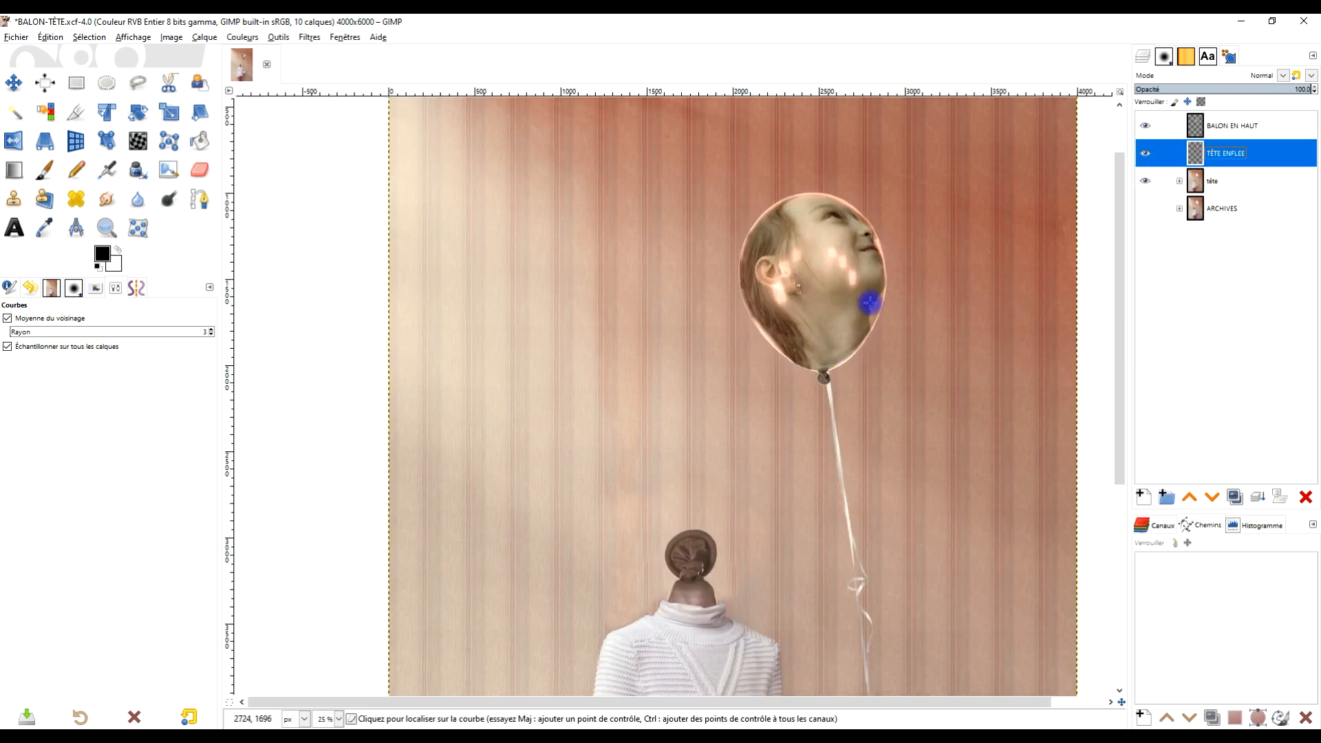
pyautogui.keyDown('ctrl'); pyautogui.scroll(1, 849, 330); pyautogui.keyUp('ctrl')
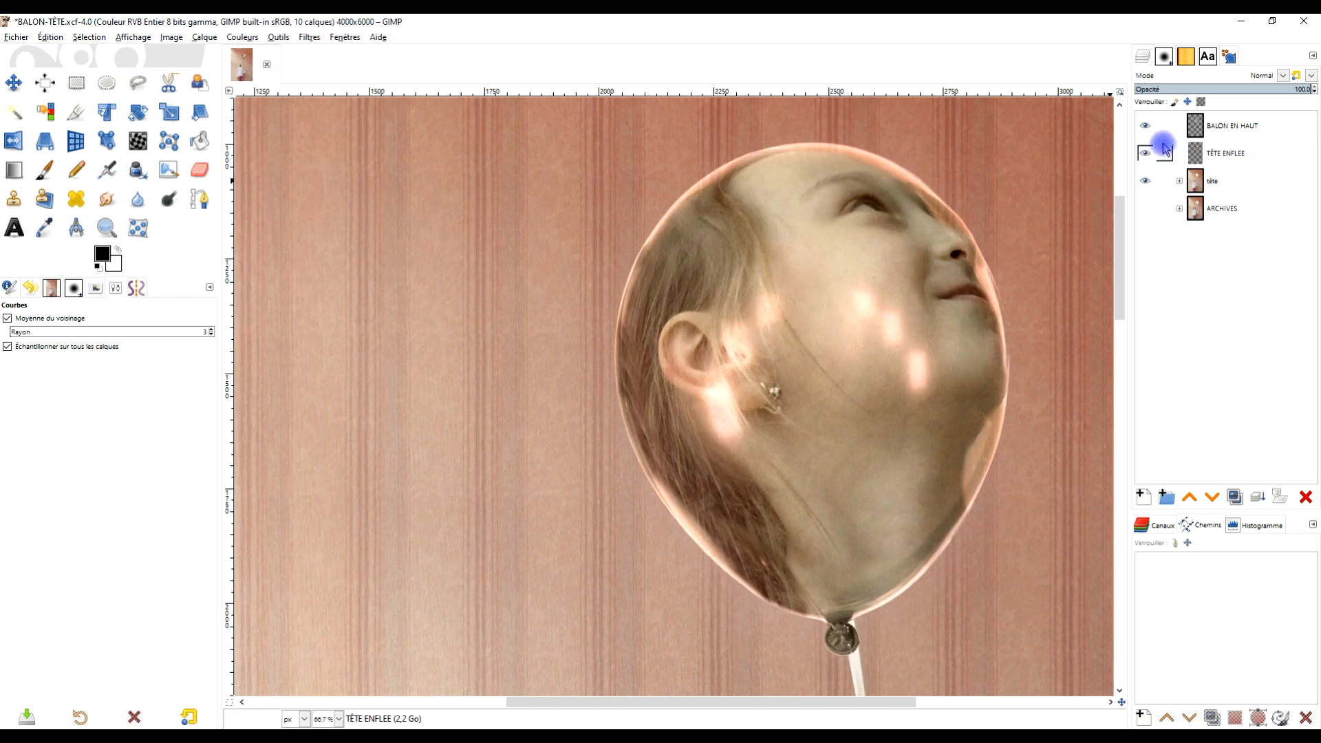
pyautogui.click(1146, 125)
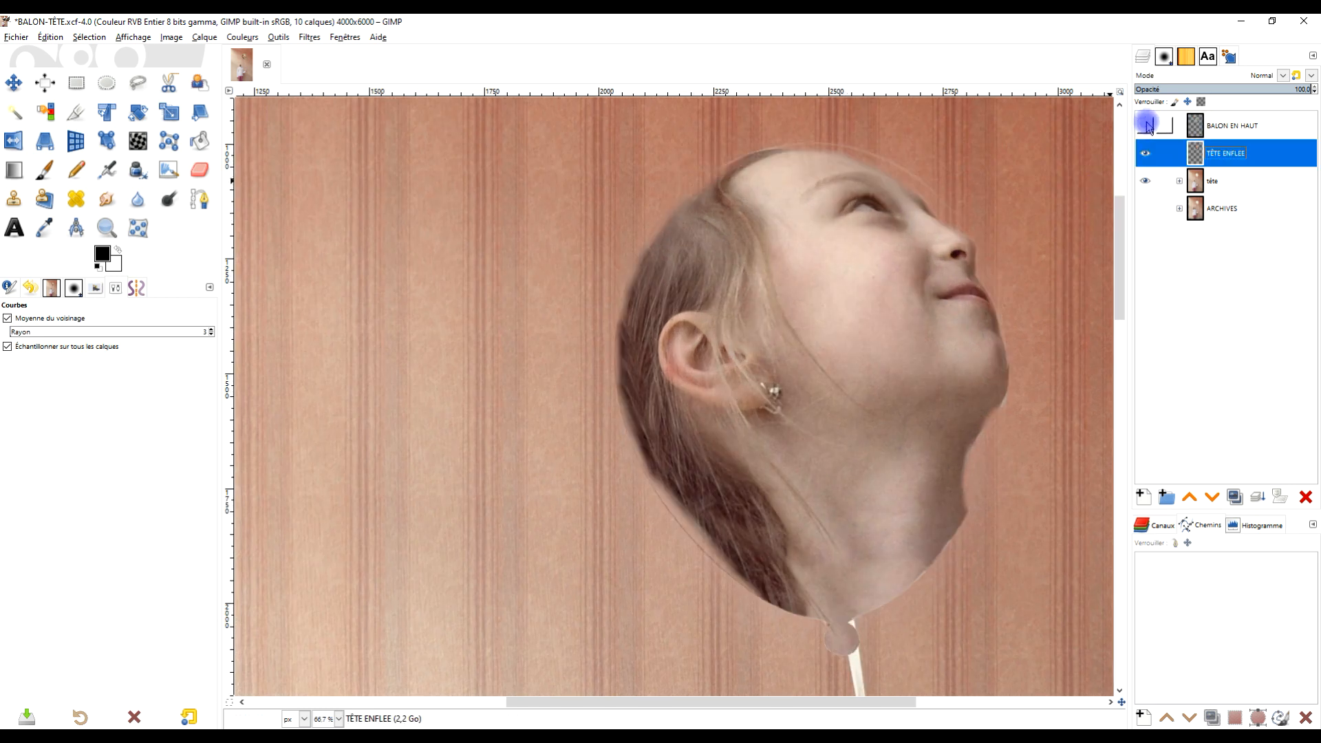
pyautogui.click(1147, 125)
pyautogui.click(1200, 155)
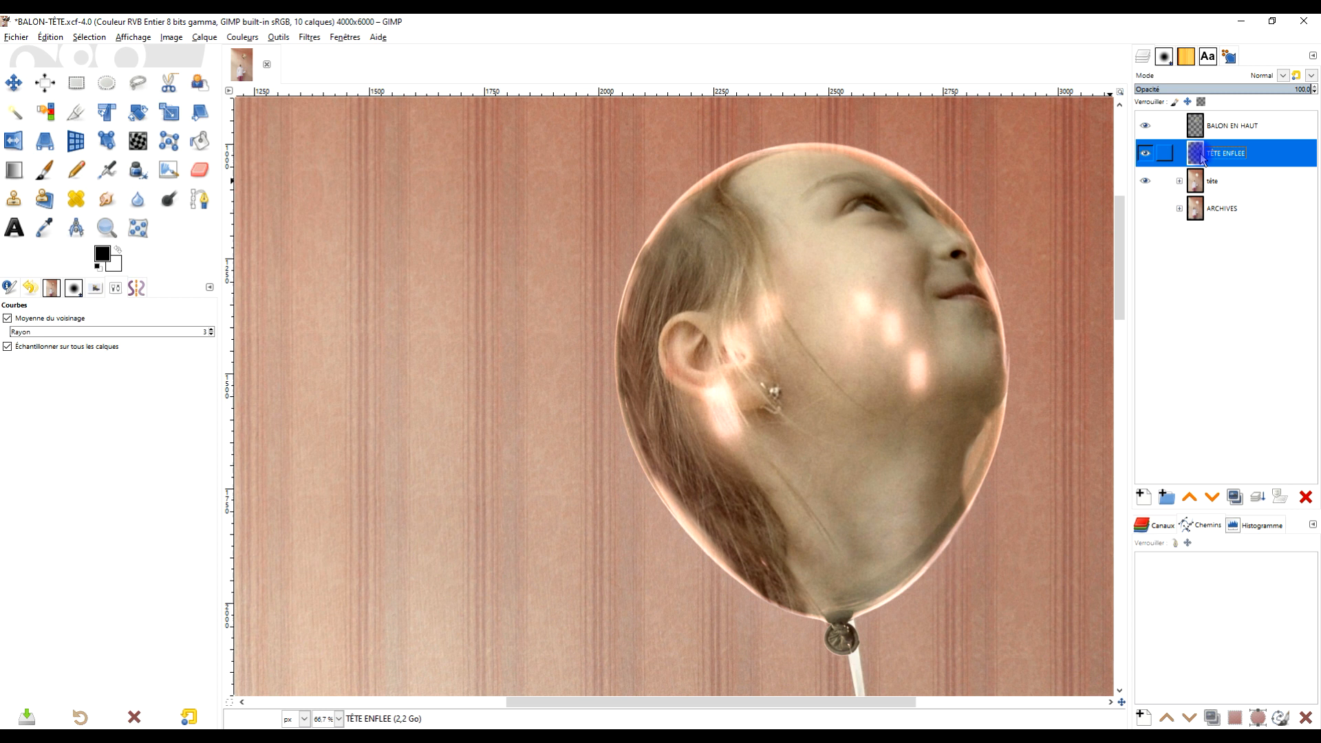
pyautogui.click(1146, 126)
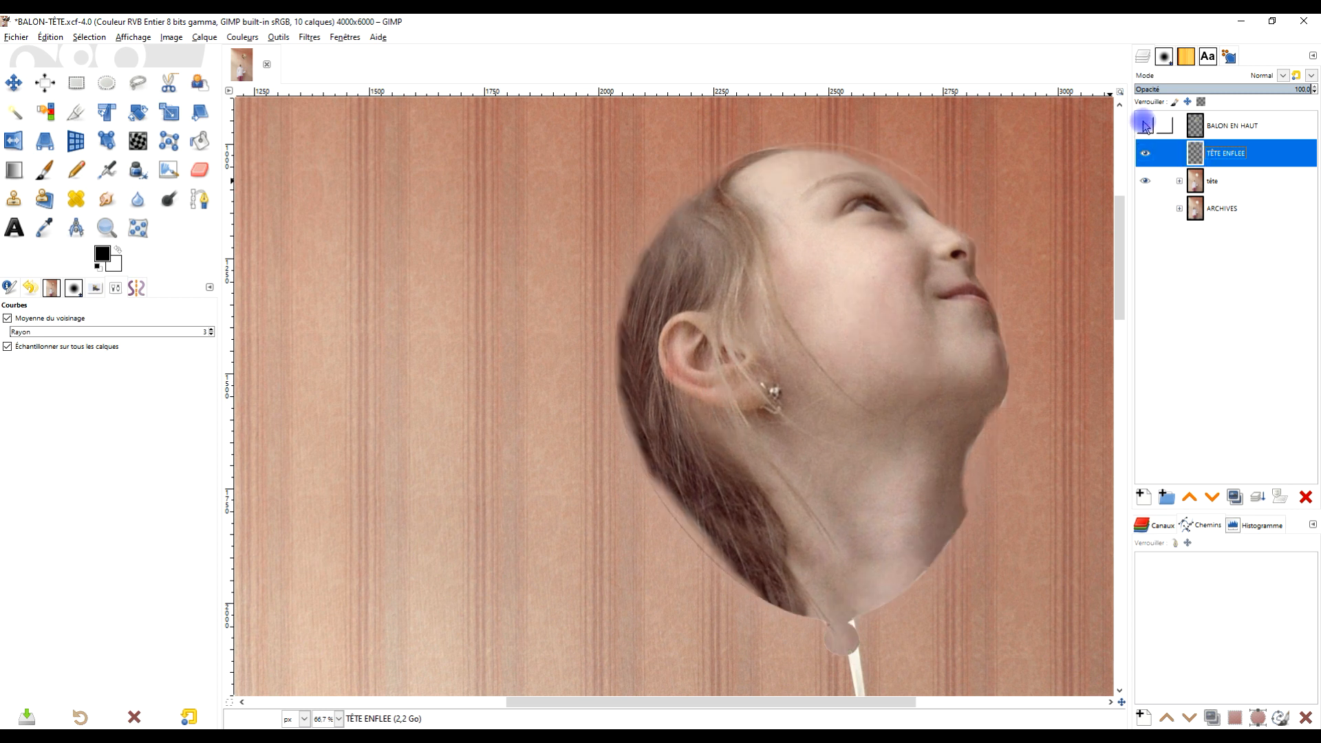
# Step: Create a selection from the TÊTE ENFLEE layer's alpha and invert it to select the area around the head
pyautogui.rightClick(1198, 156)
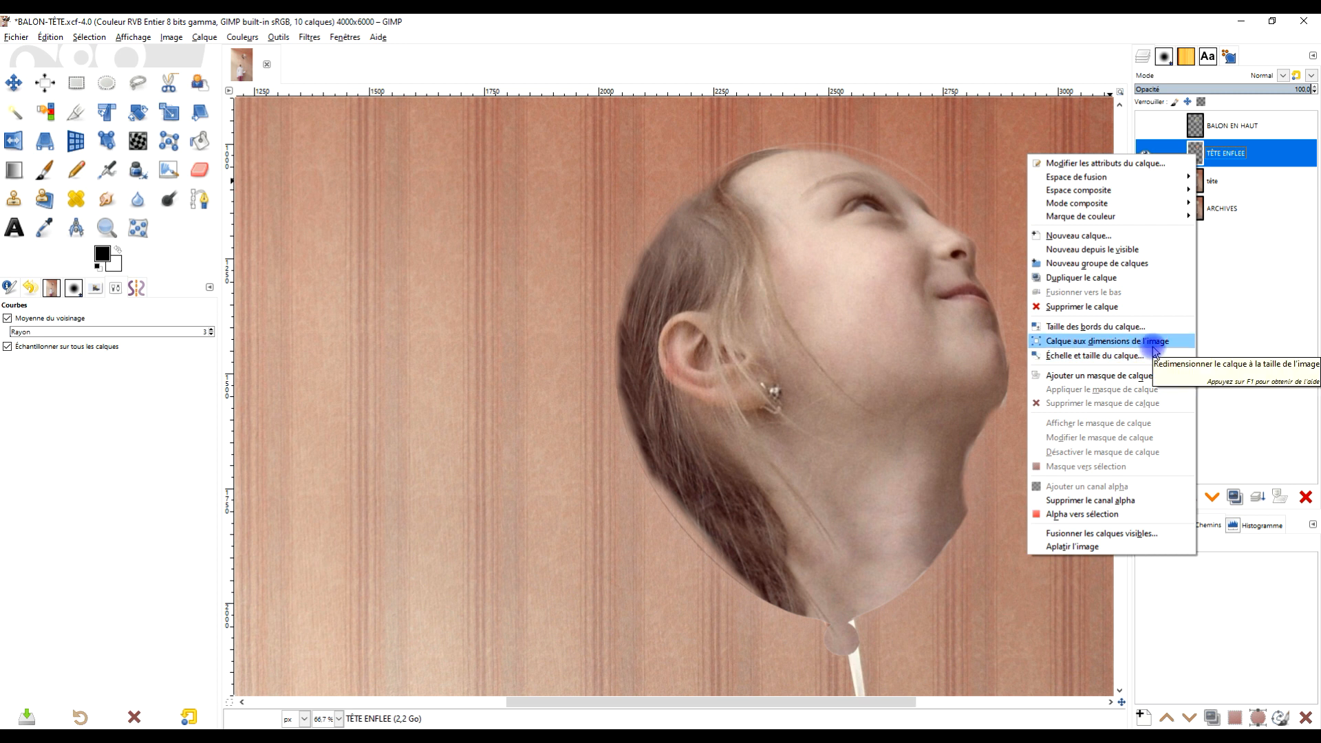
pyautogui.click(1082, 514)
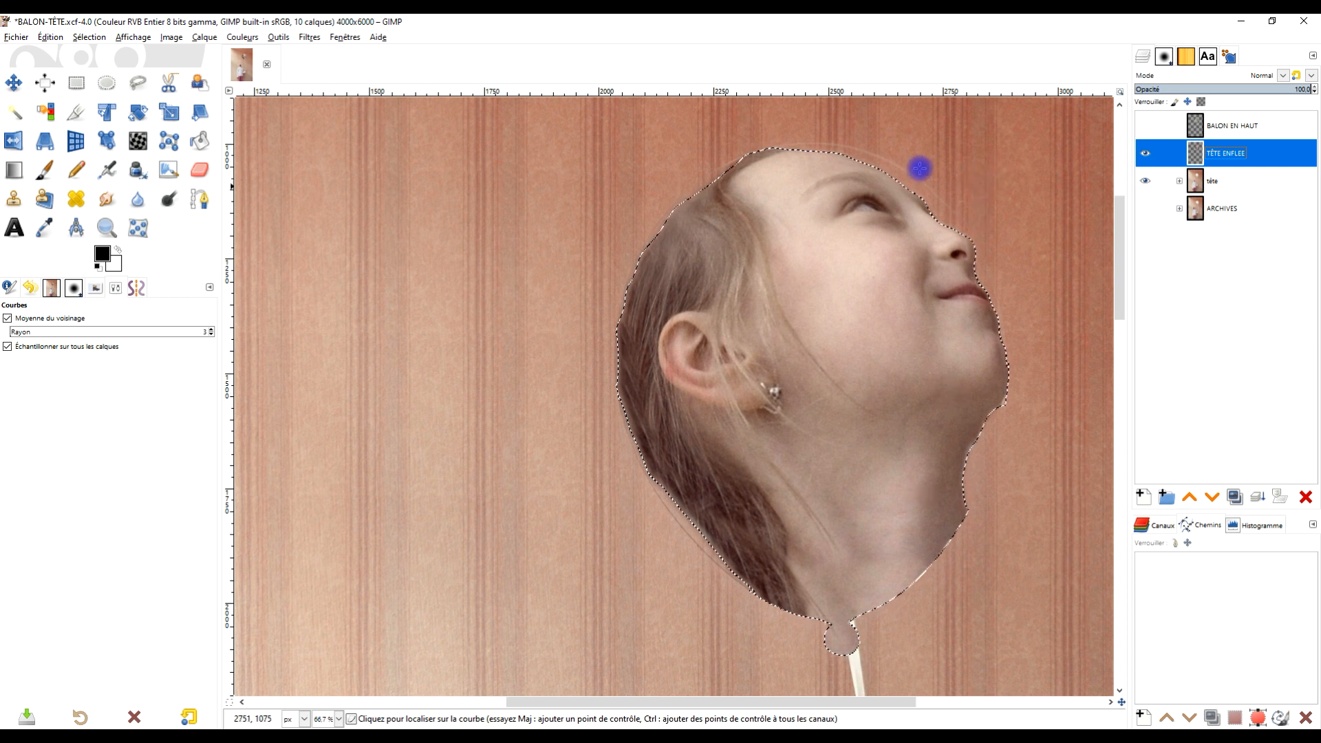
pyautogui.click(96, 38)
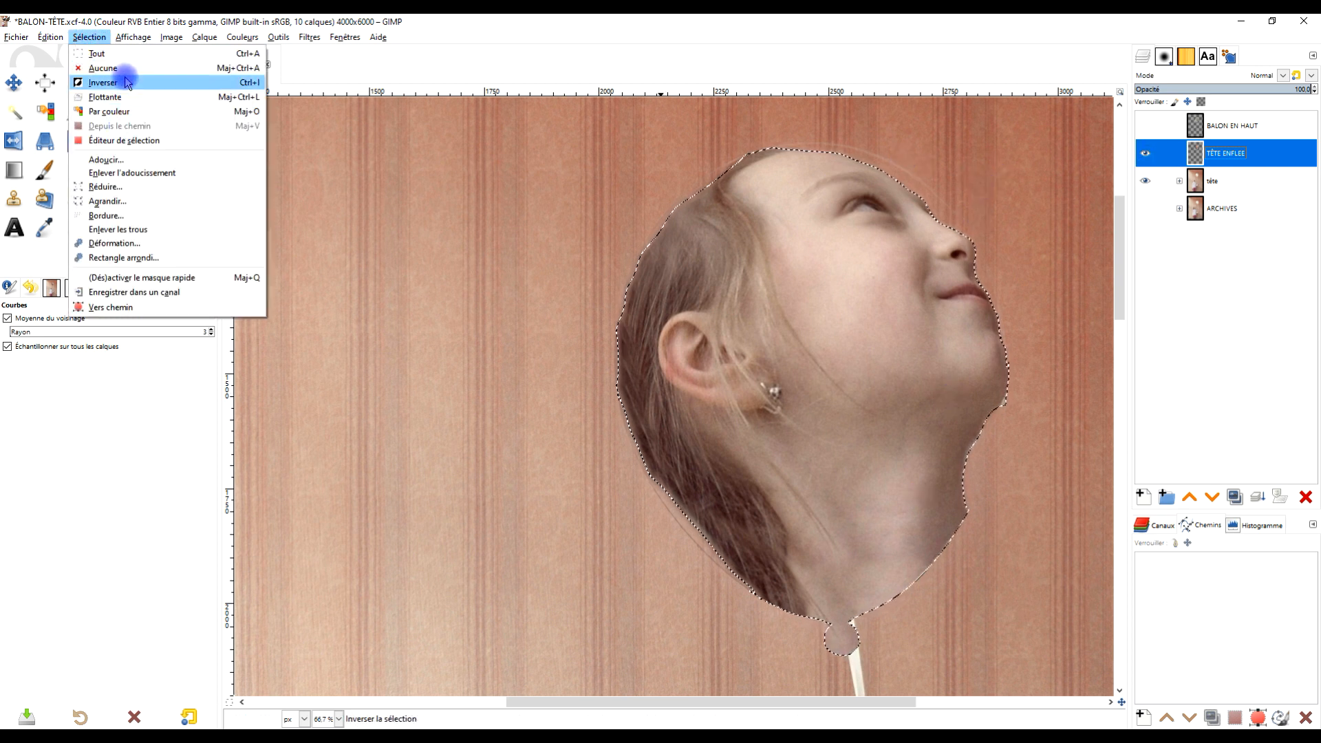
pyautogui.click(103, 84)
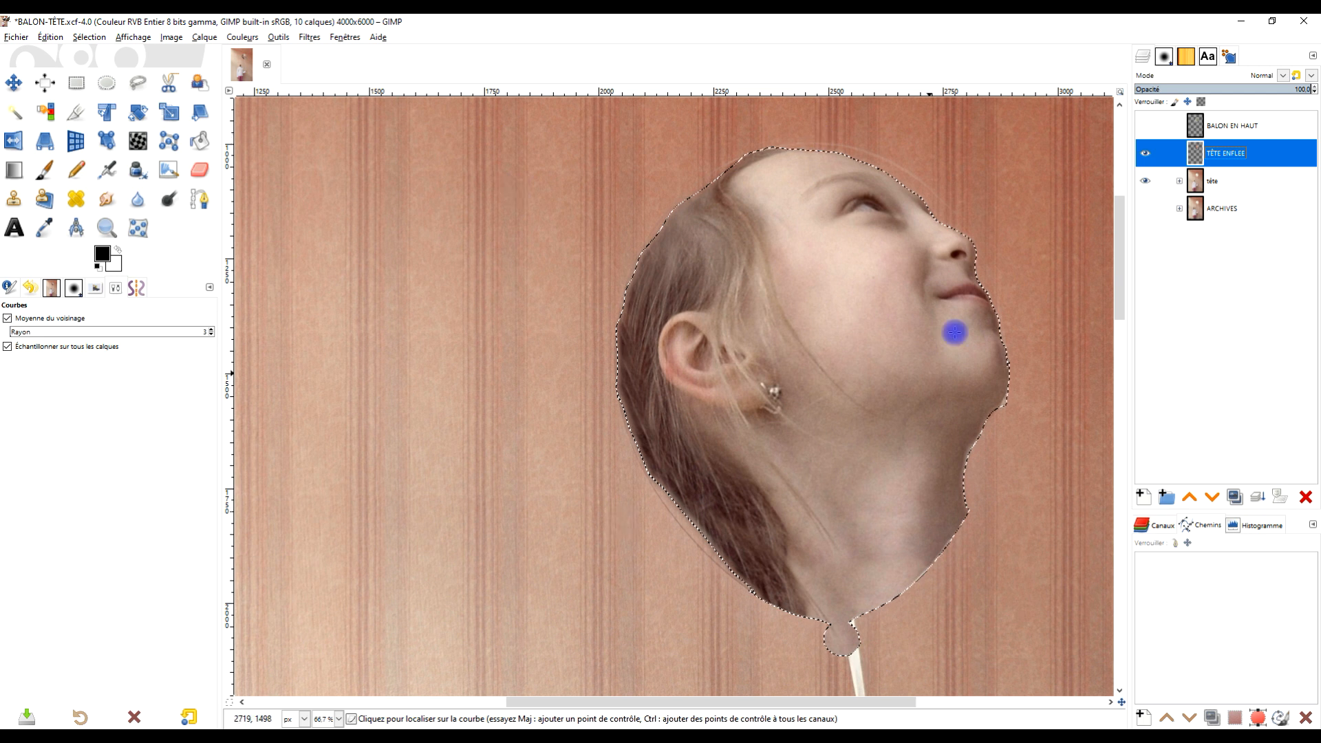
# Step: Apply a Gaussian blur of size 1.16 in X and Y to the edge of the TÊTE ENFLEE layer
pyautogui.click(310, 37)
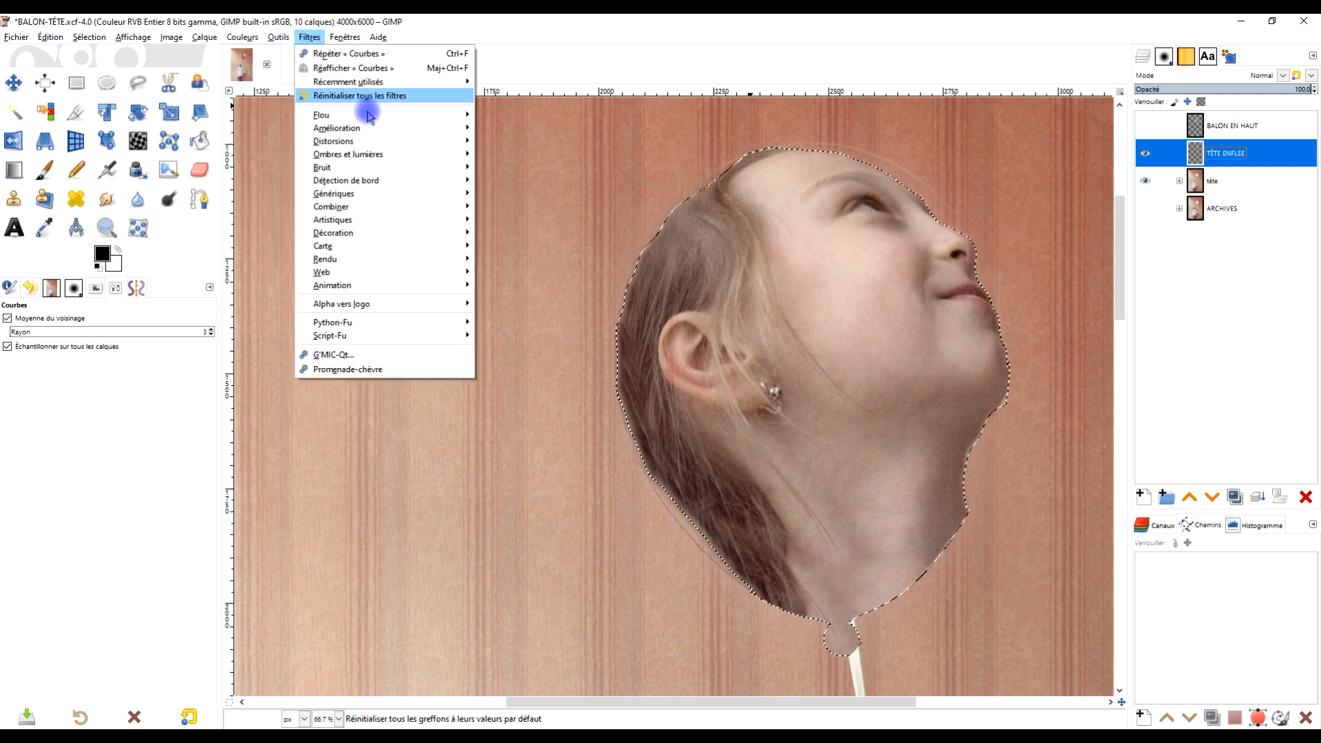
pyautogui.moveTo(448, 114)
pyautogui.click(513, 130)
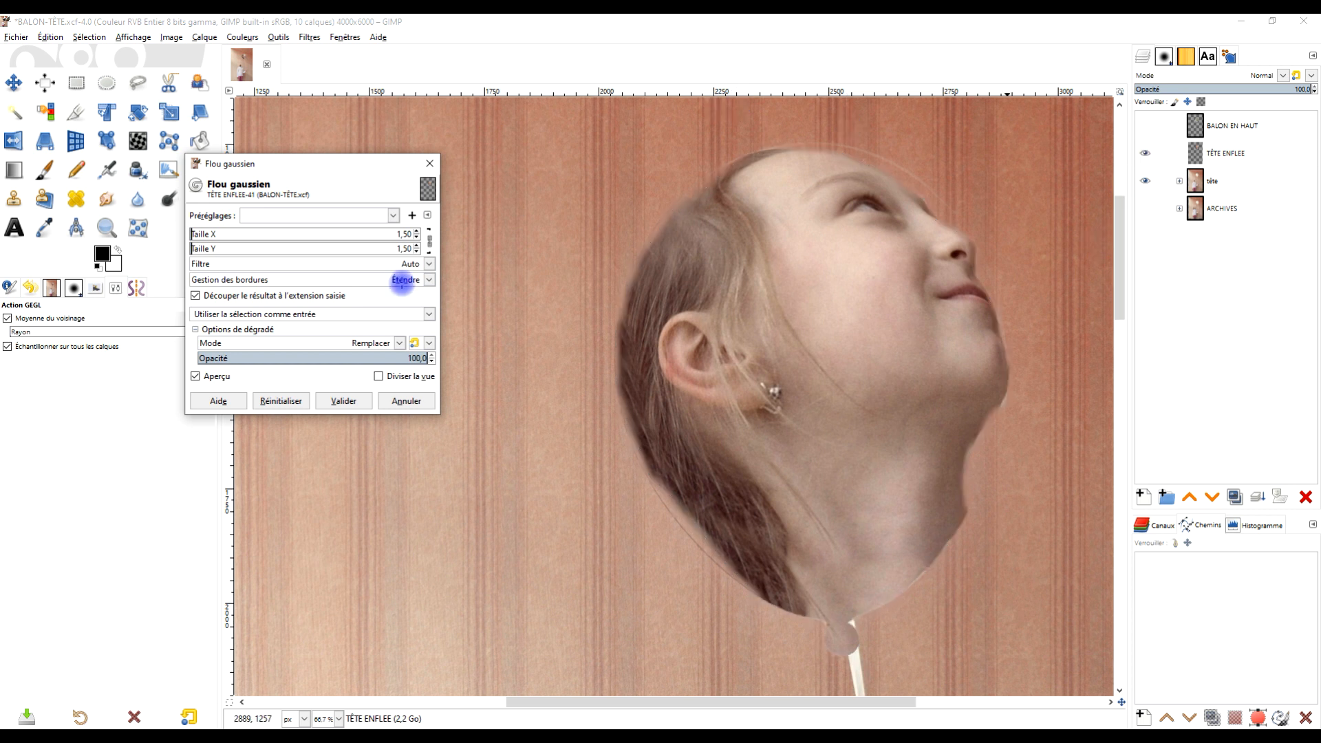
pyautogui.click(209, 235)
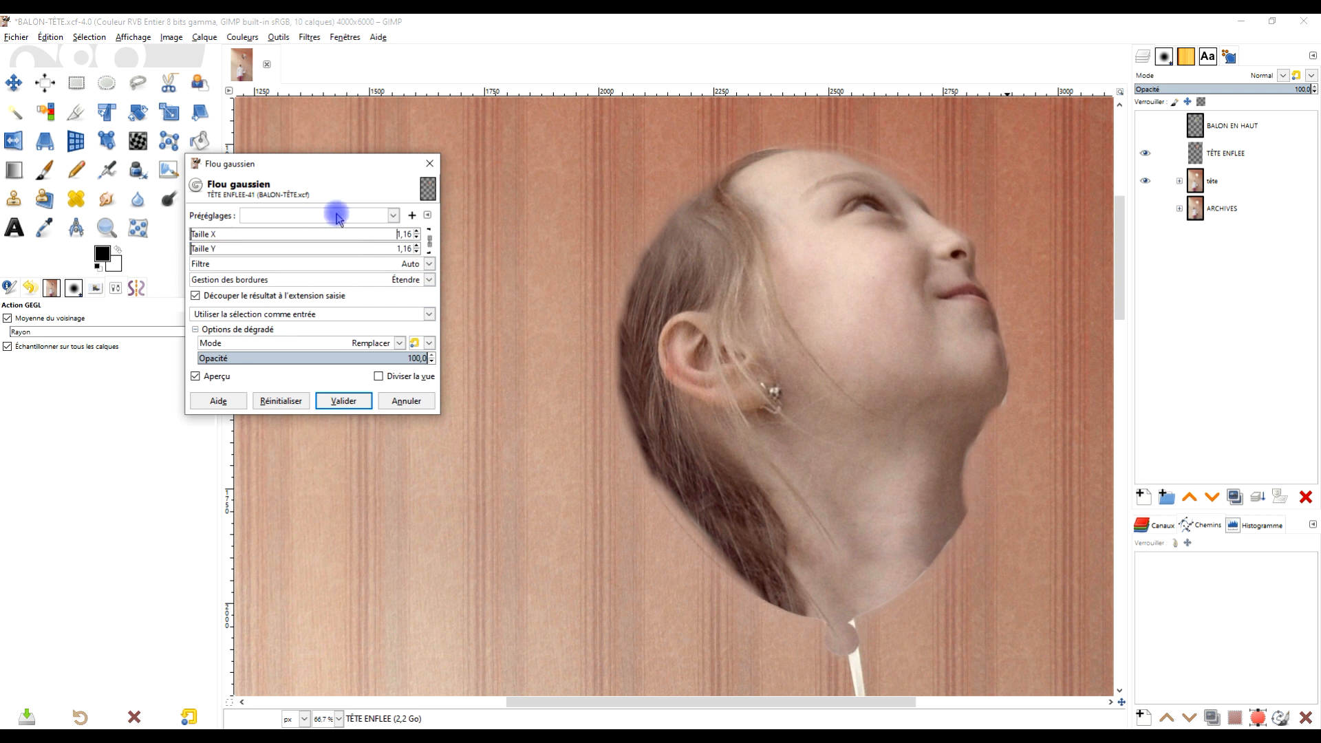
pyautogui.click(351, 401)
# Step: Clear the selection and make the BALON EN HAUT layer visible again
pyautogui.click(88, 37)
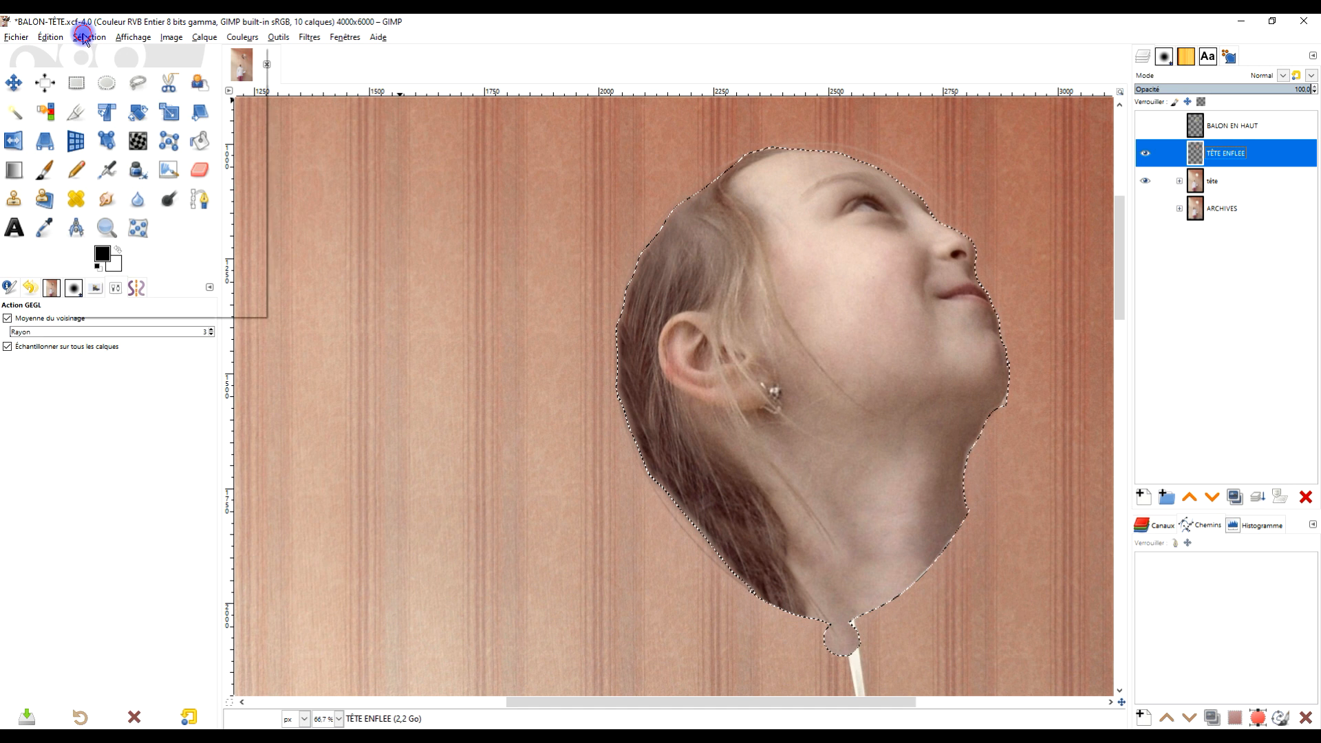
pyautogui.click(104, 82)
pyautogui.click(1146, 125)
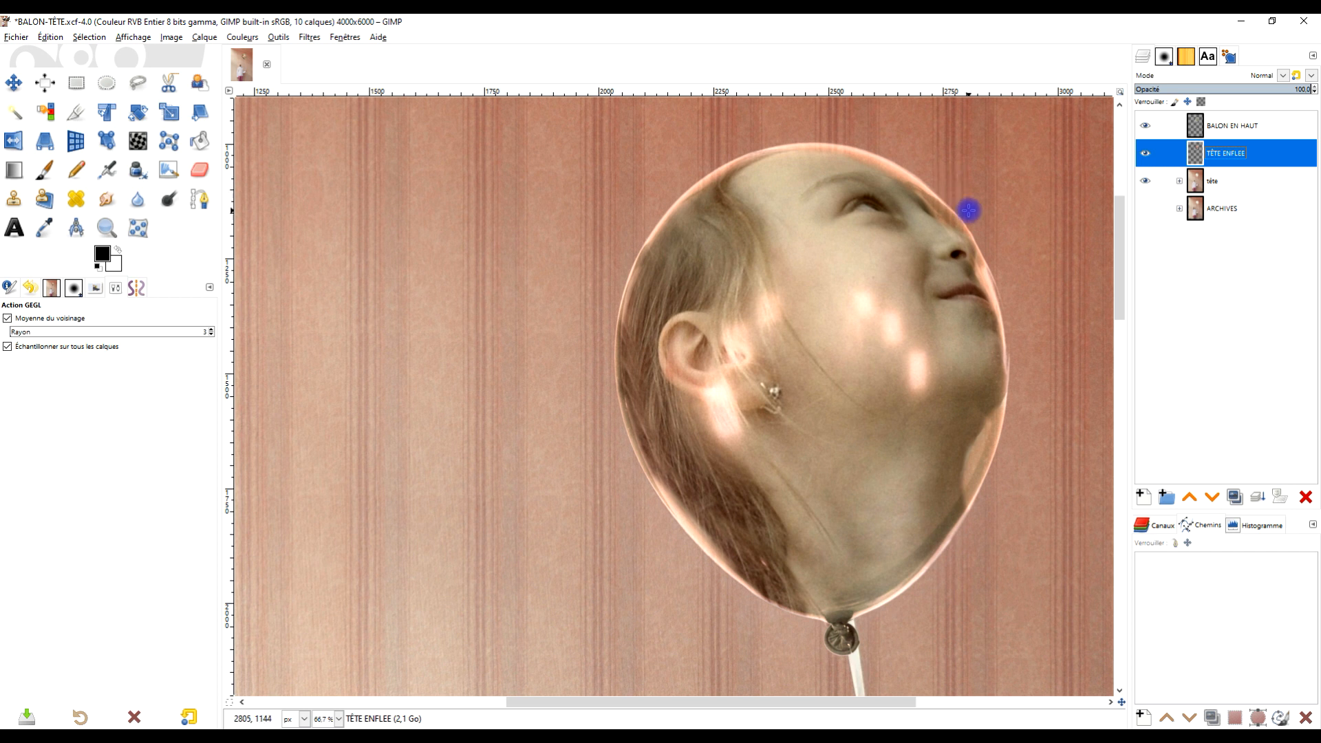
pyautogui.moveTo(988, 227); pyautogui.dragTo(938, 234)
# Step: Create a selection from the BALON EN HAUT layer's alpha, shrink it slightly and invert it
pyautogui.rightClick(1198, 128)
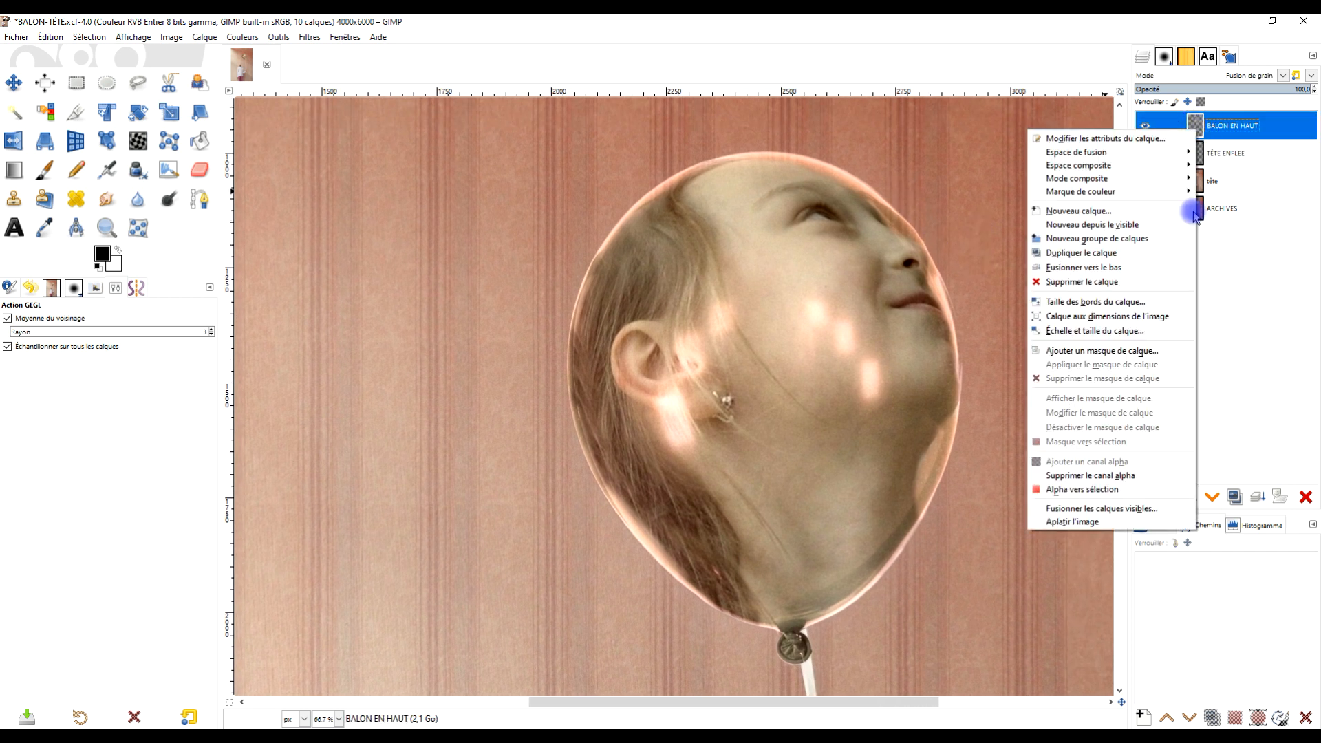
pyautogui.click(1114, 488)
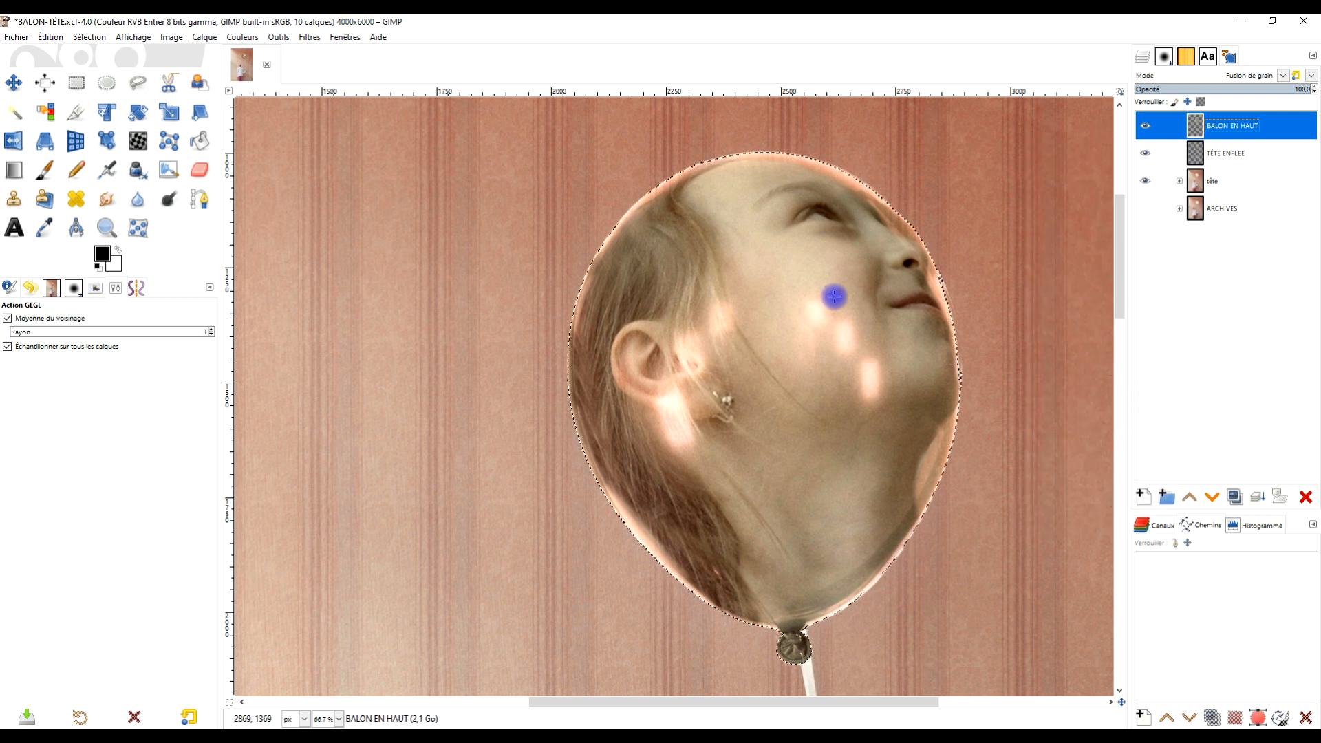
pyautogui.click(96, 39)
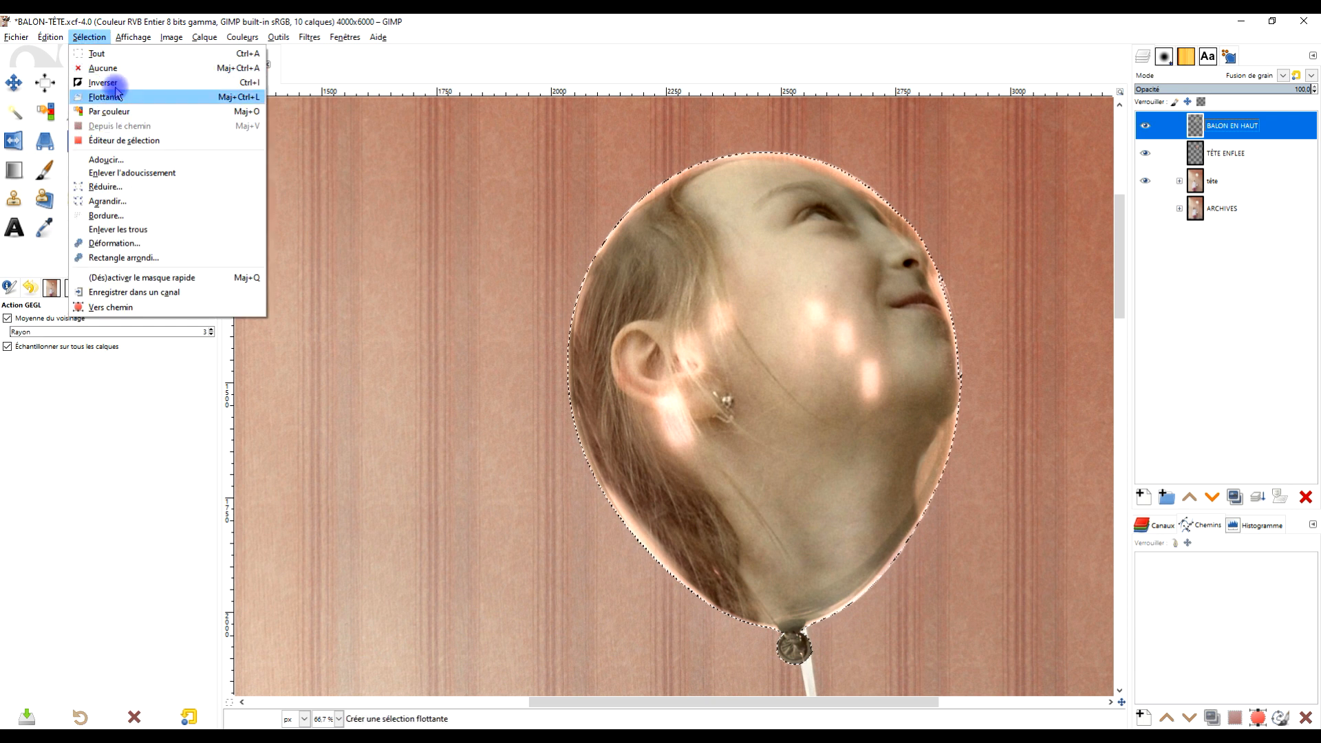
pyautogui.click(106, 186)
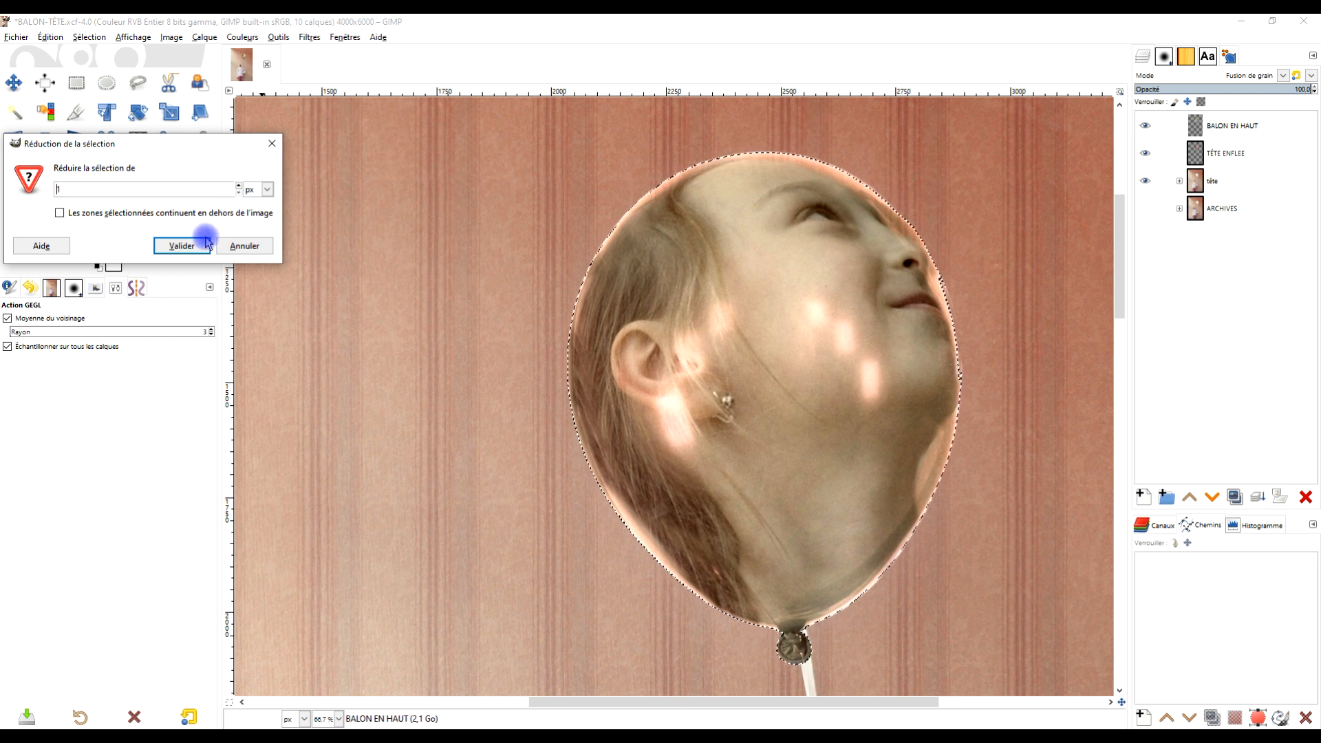
pyautogui.click(182, 246)
pyautogui.click(88, 37)
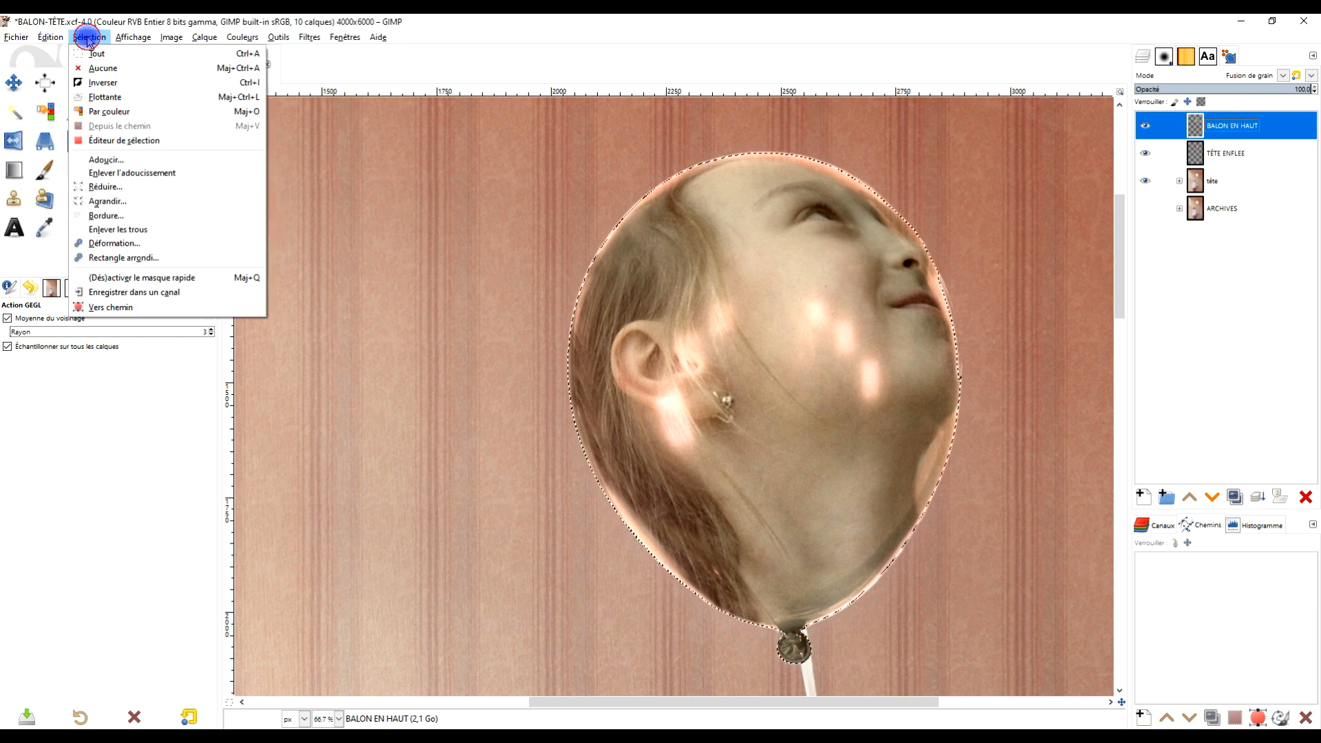
pyautogui.click(103, 83)
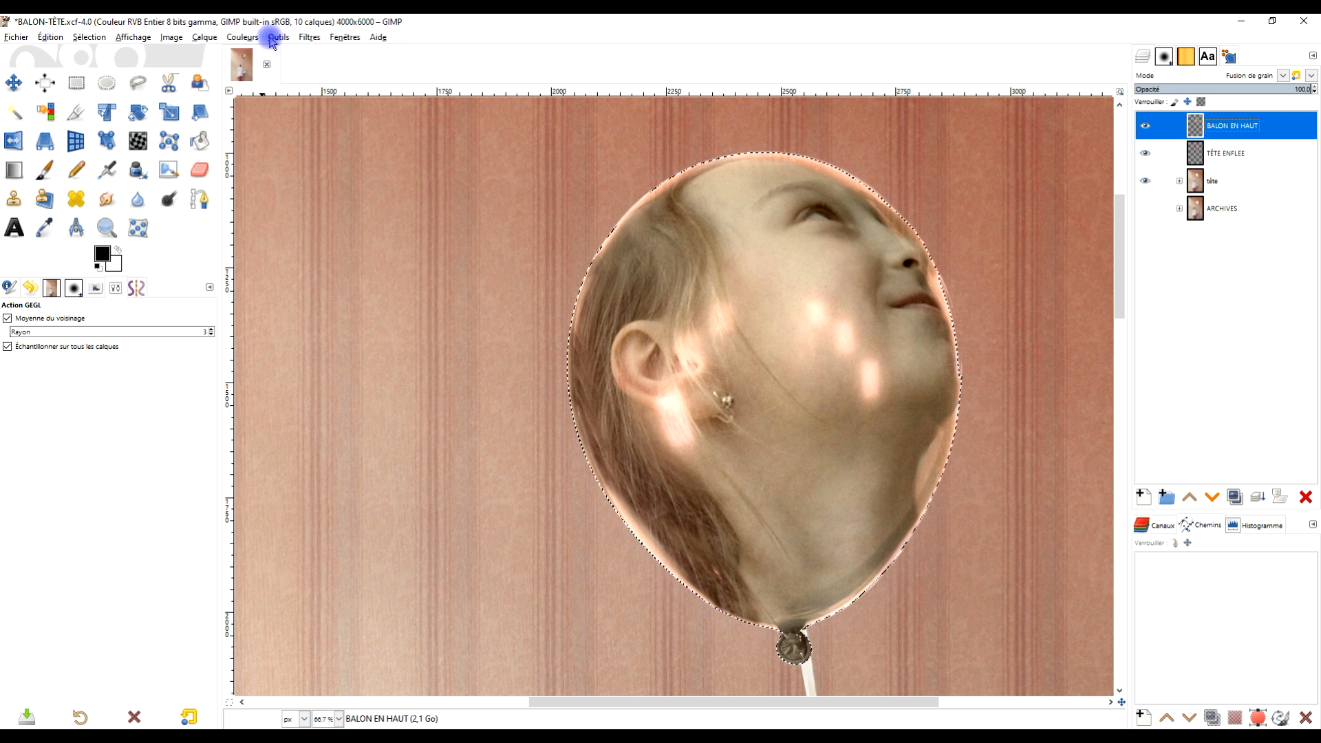
# Step: Apply a Gaussian blur of size 7.94 in X and Y to the outer edge of the BALON EN HAUT layer
pyautogui.click(307, 39)
pyautogui.moveTo(341, 115)
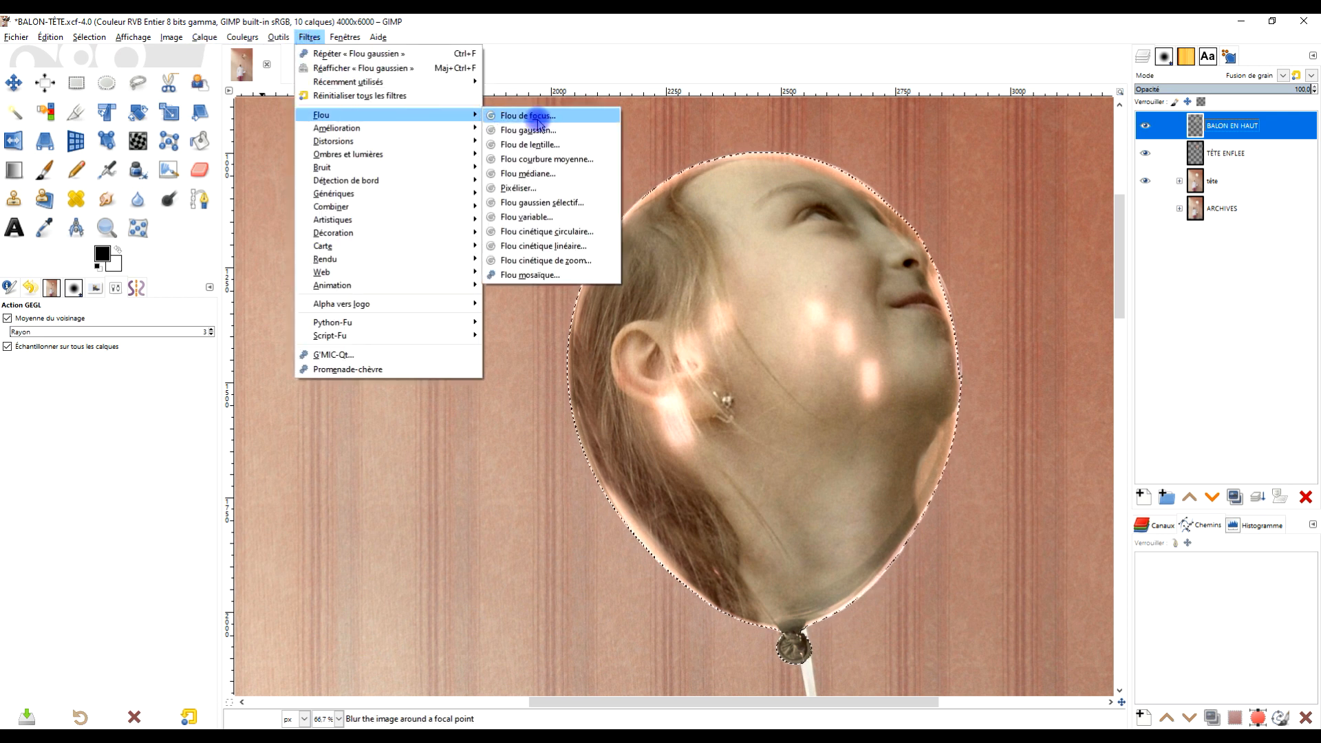
pyautogui.click(537, 131)
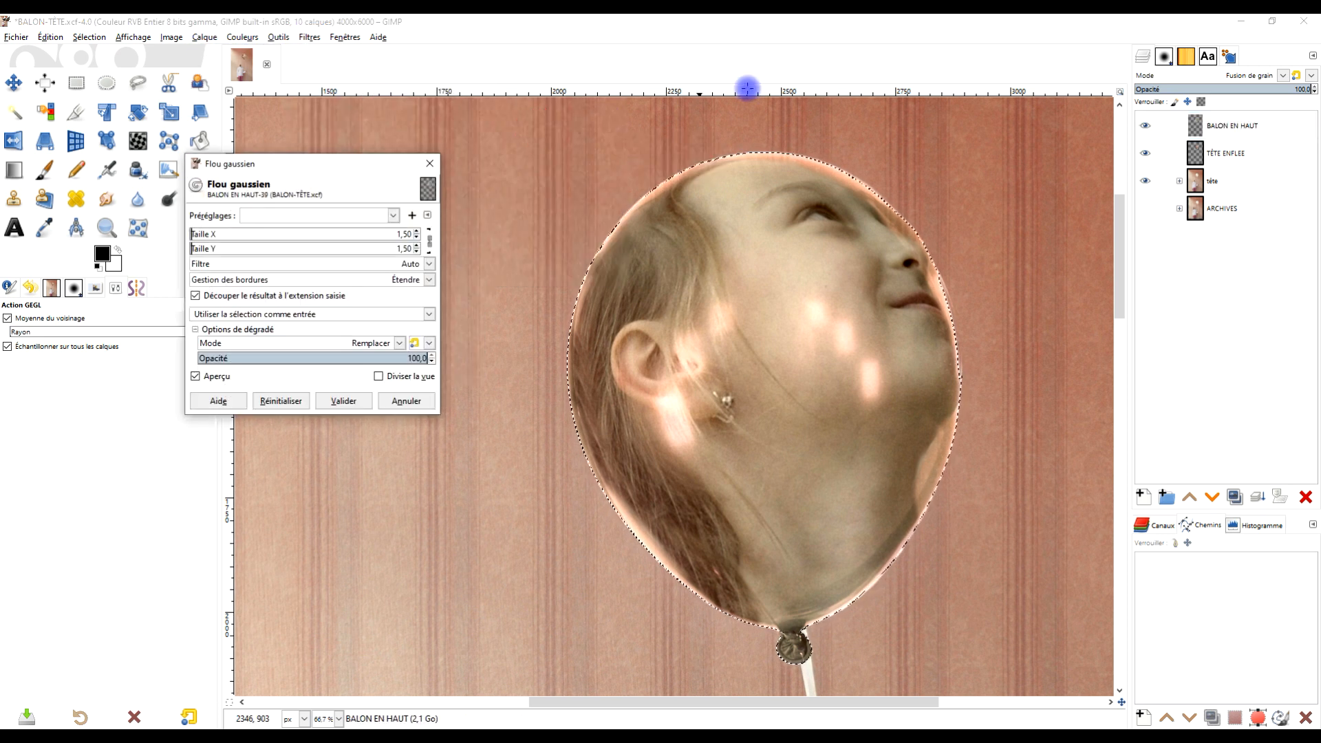
pyautogui.moveTo(195, 234); pyautogui.dragTo(205, 234)
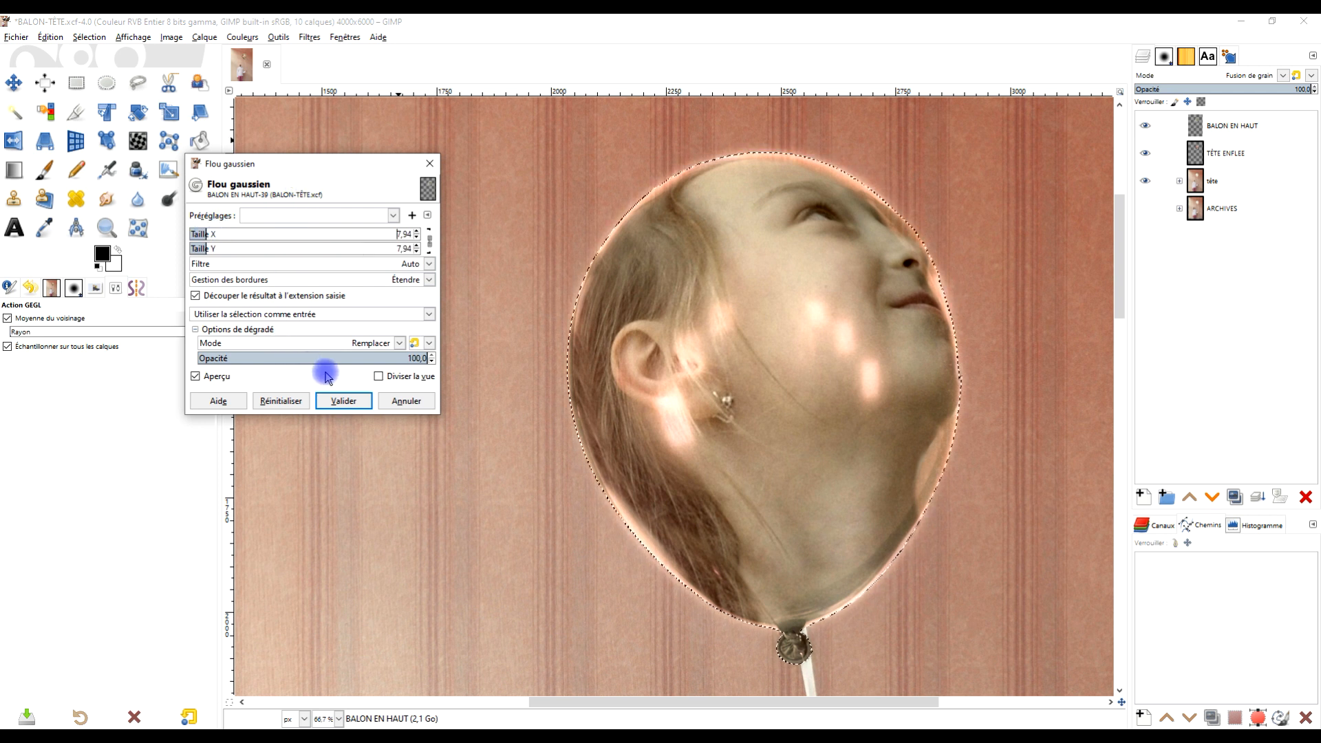
pyautogui.click(343, 401)
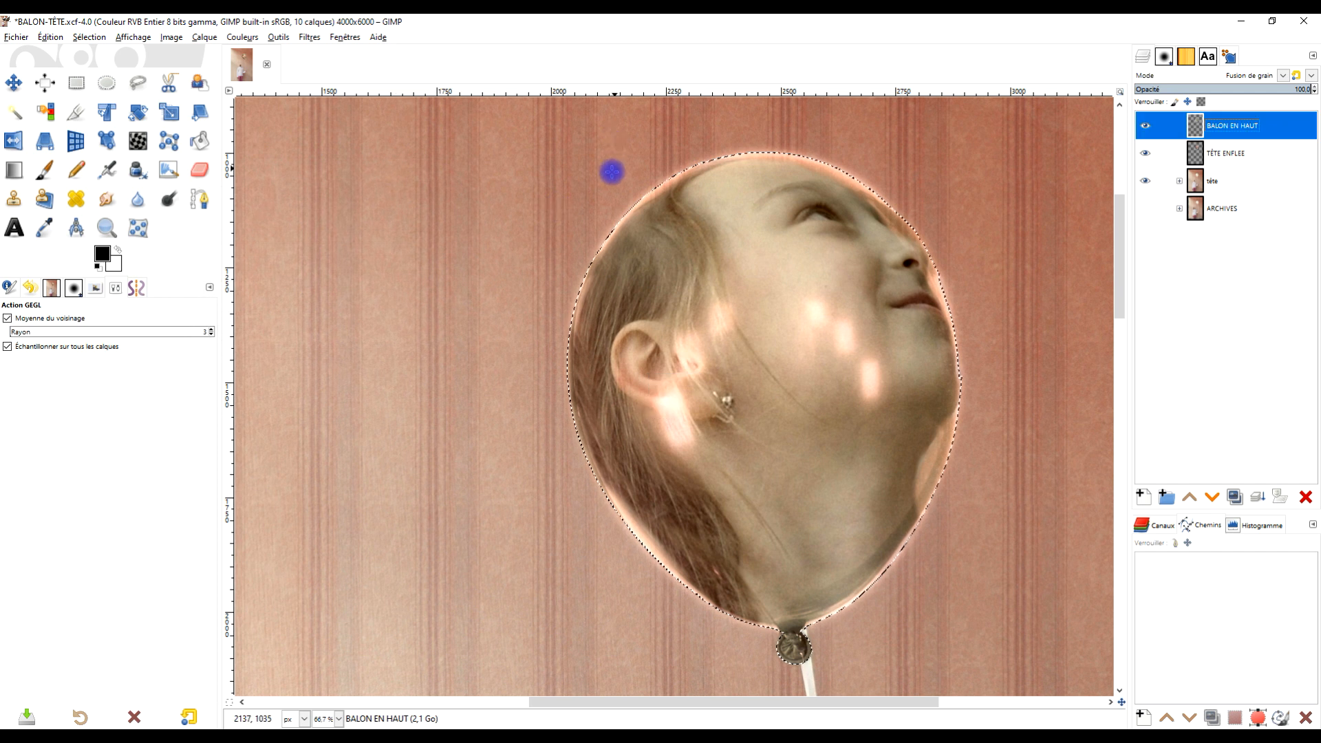
# Step: Clear the selection and examine the balloon's blurred outline both in the whole image and up close
pyautogui.click(74, 84)
pyautogui.click(413, 200)
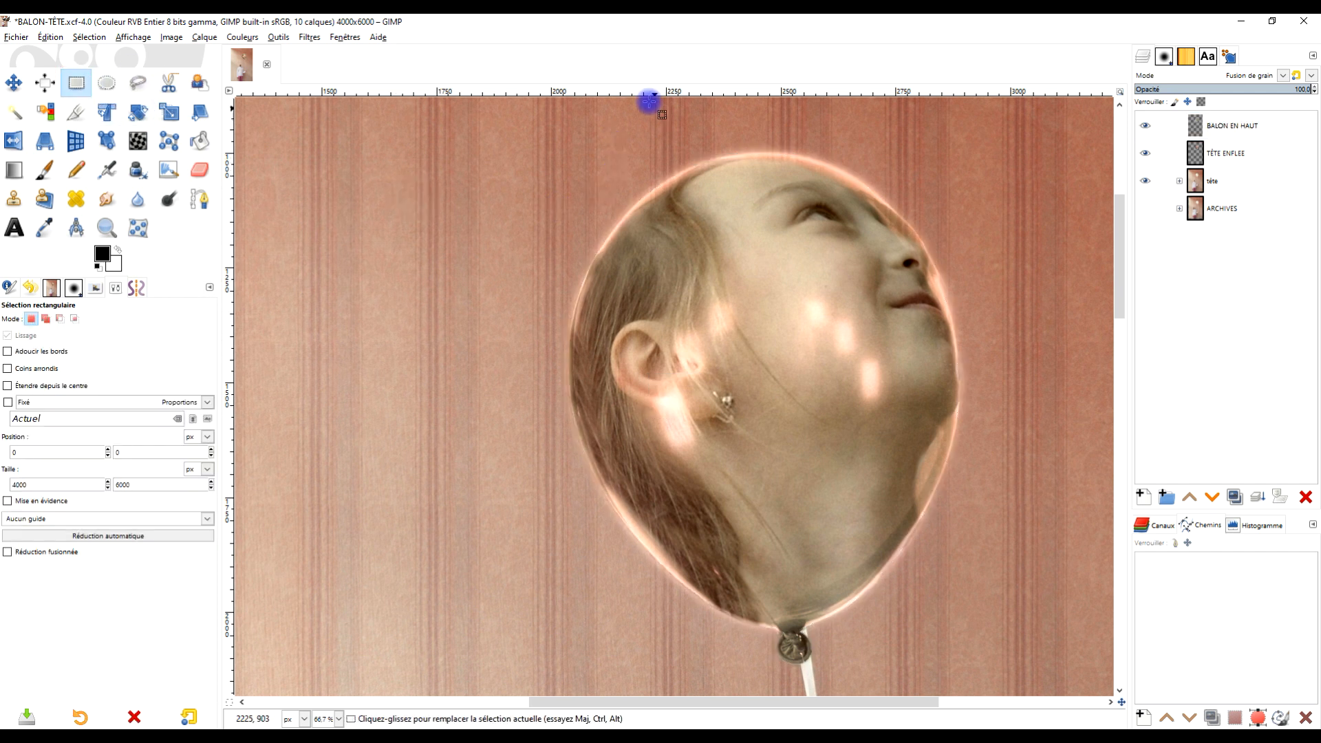
pyautogui.scroll(-5, 932, 276)
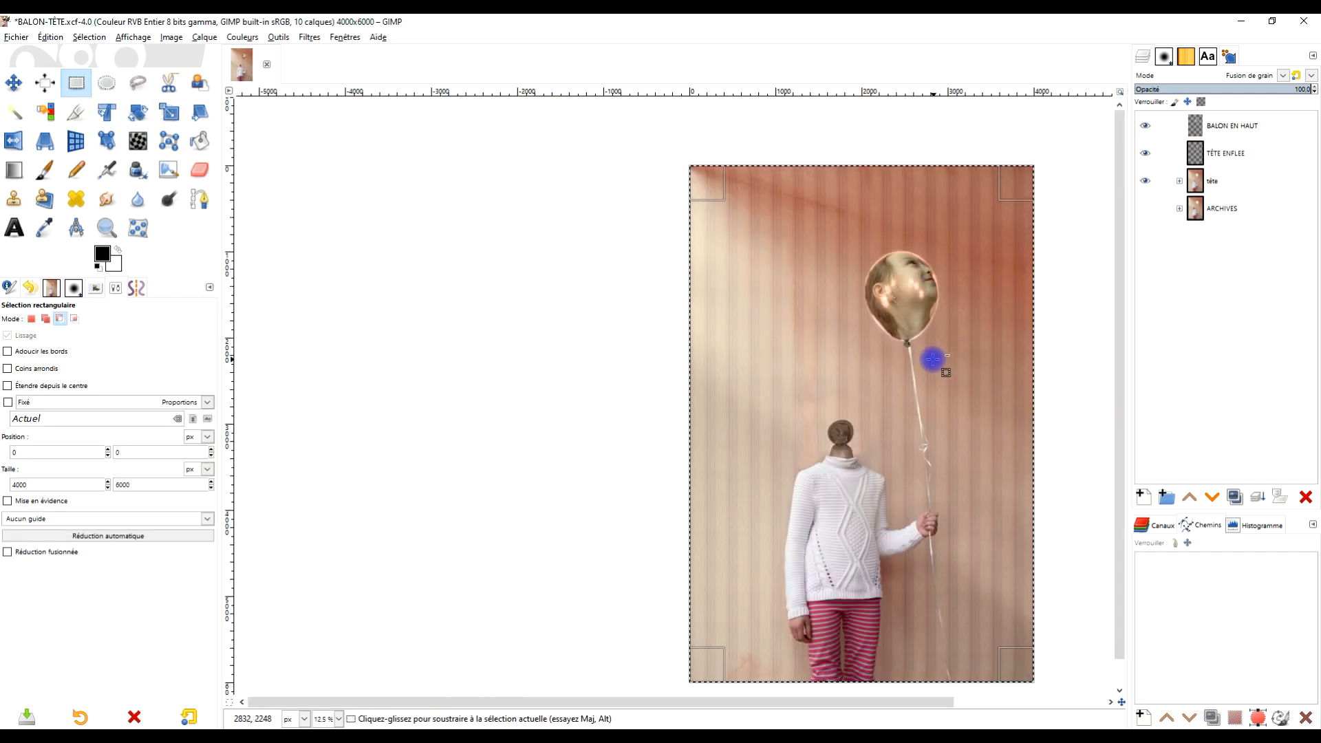
pyautogui.scroll(3, 966, 284)
pyautogui.scroll(5, 874, 395)
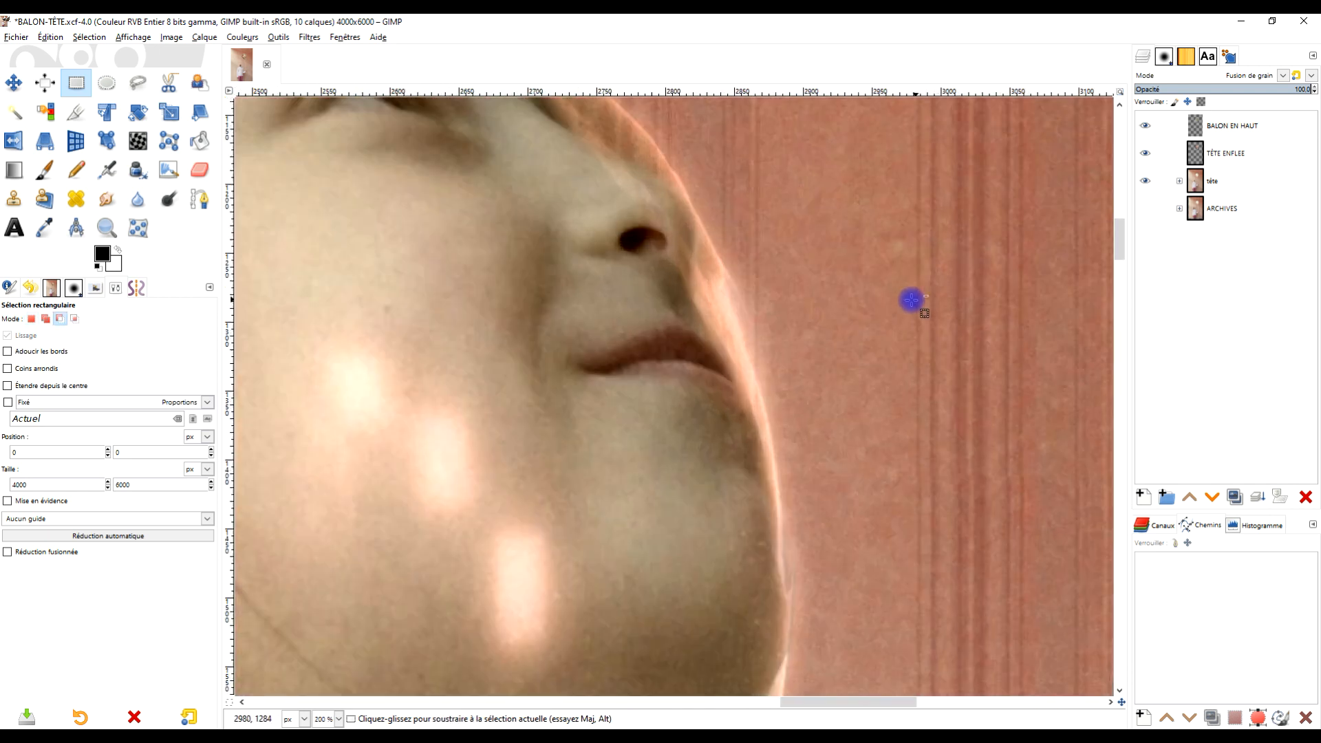
pyautogui.scroll(-3, 798, 221)
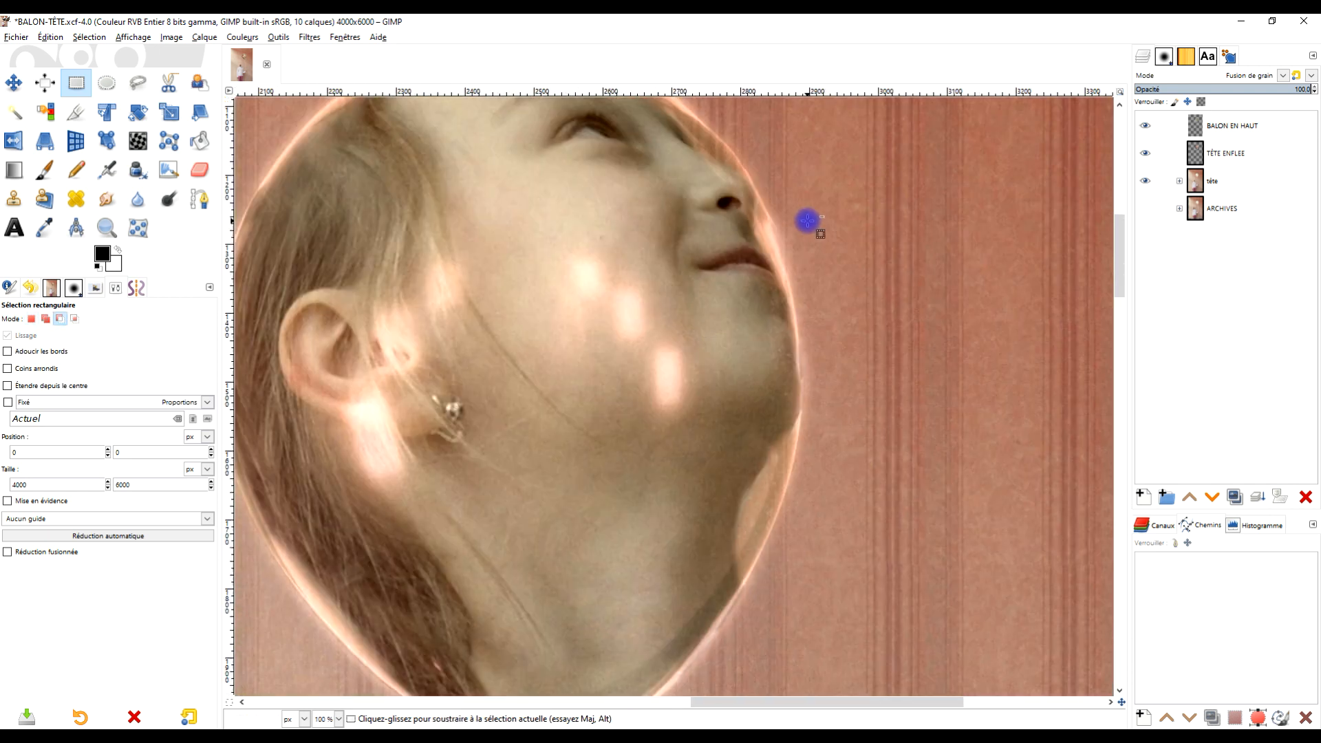
pyautogui.moveTo(817, 213); pyautogui.dragTo(852, 295)
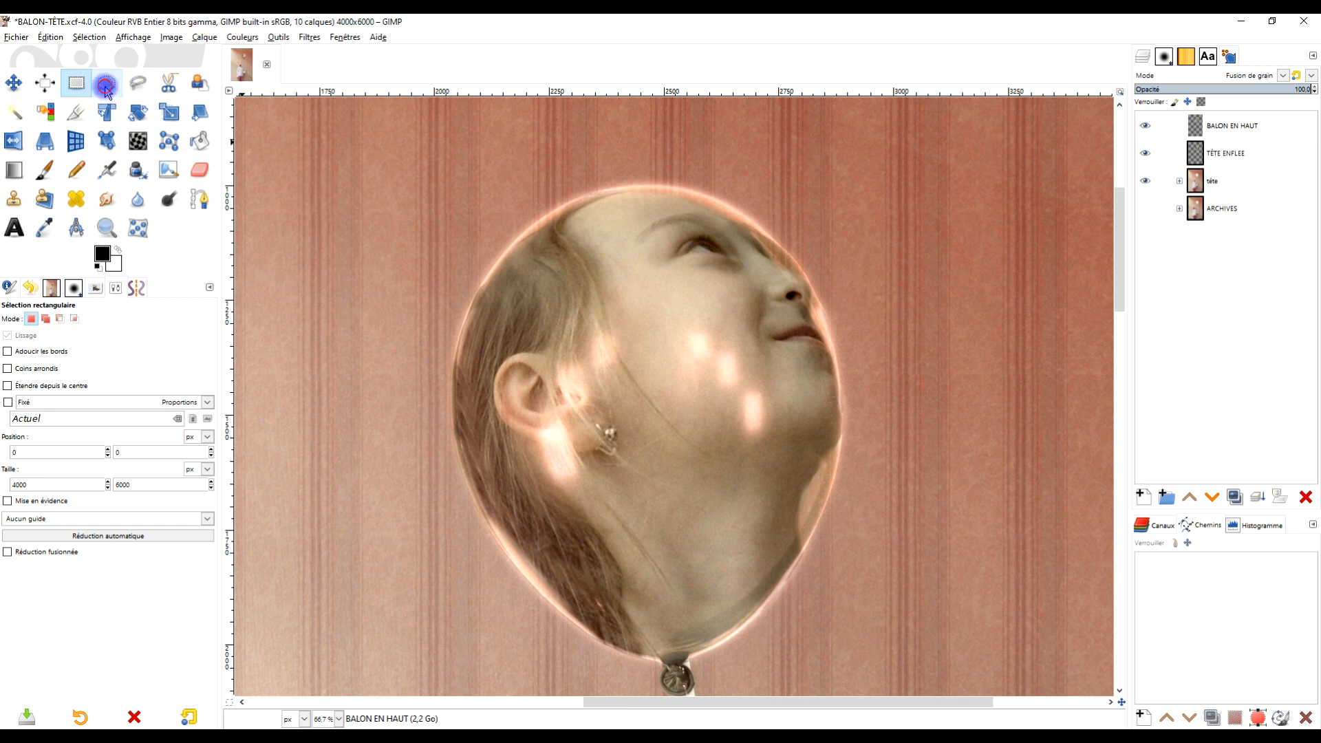
pyautogui.click(107, 84)
pyautogui.click(50, 289)
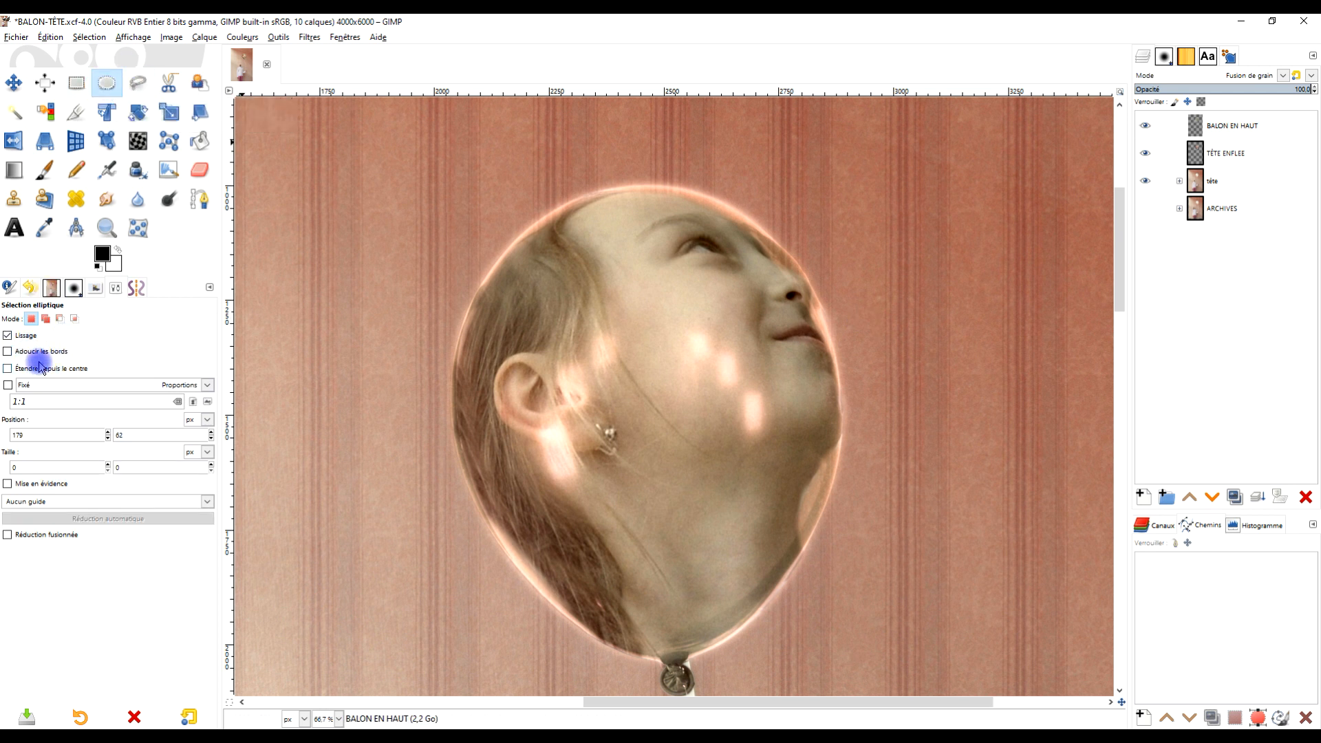
pyautogui.moveTo(591, 182); pyautogui.dragTo(842, 641)
pyautogui.moveTo(898, 416); pyautogui.dragTo(884, 480)
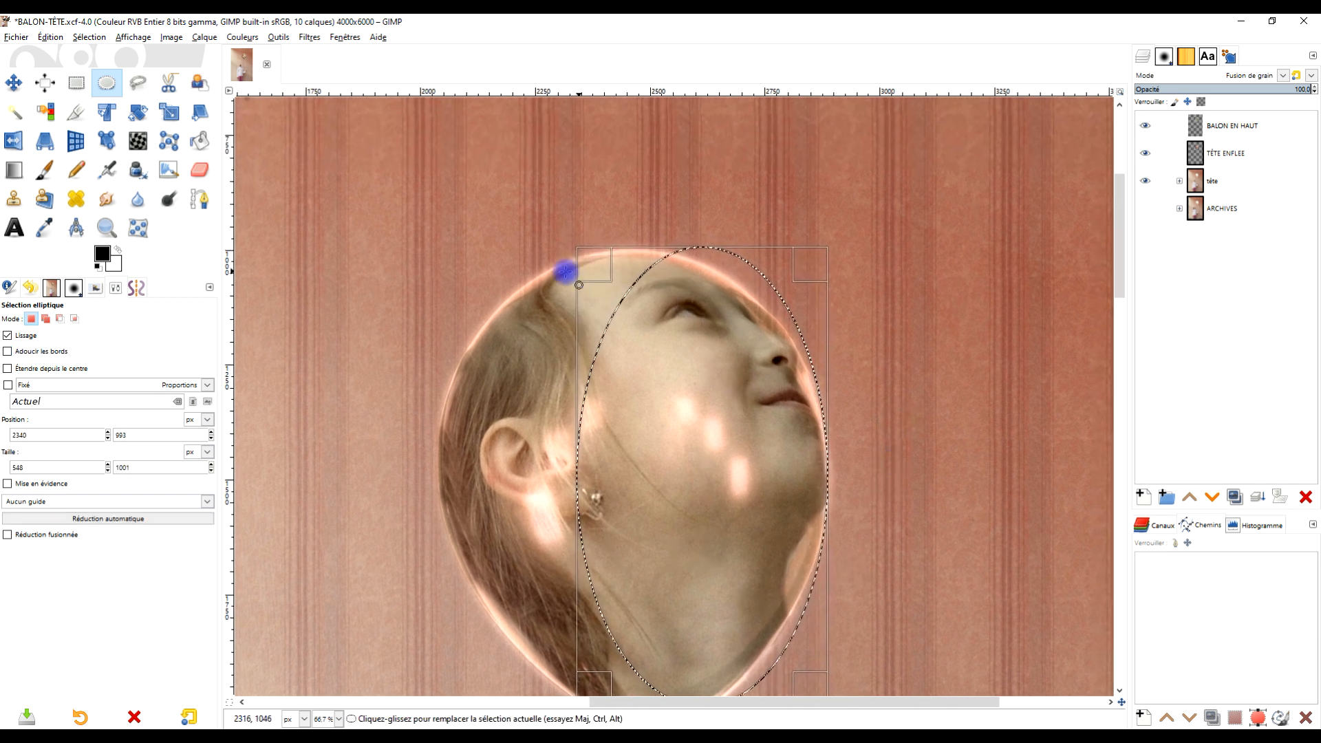
pyautogui.click(948, 265)
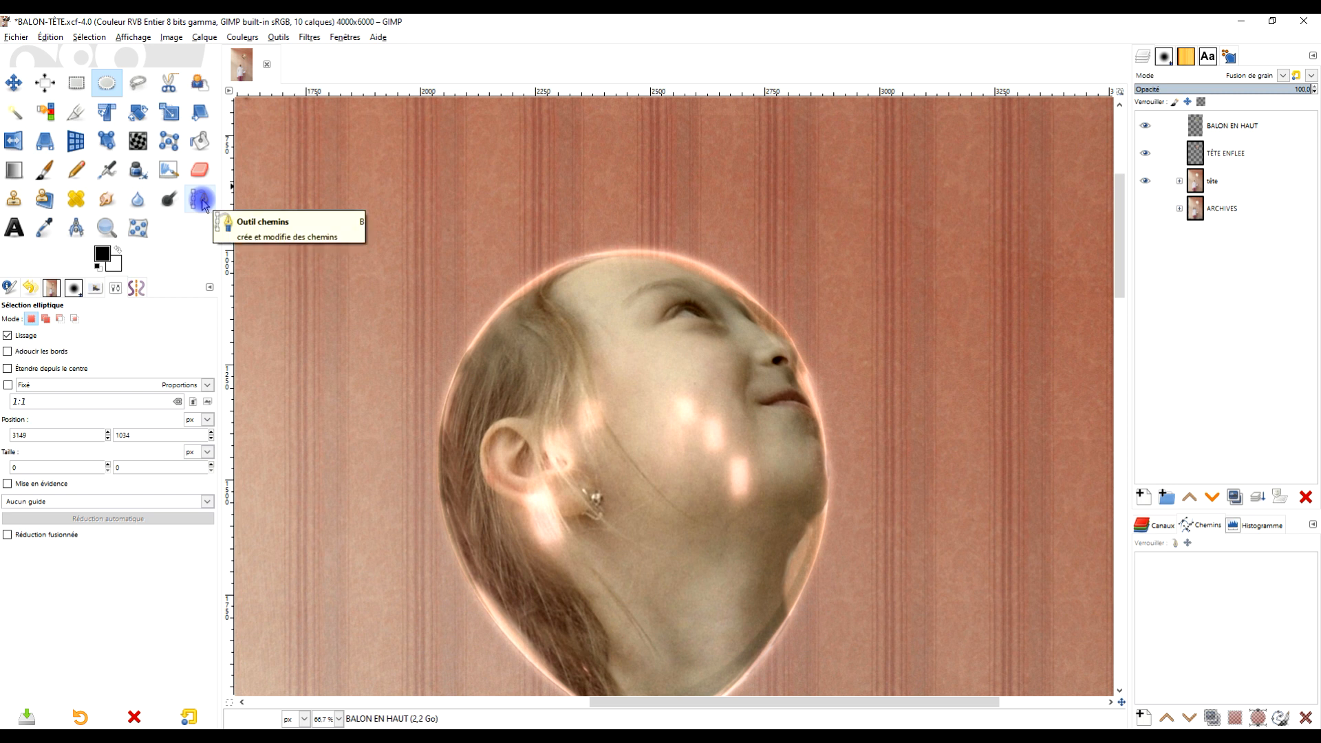
# Step: Draw a closed path along the balloon's face-side edge from forehead to near the knot, enclosing the adjacent background, and convert it to a selection
pyautogui.click(200, 200)
pyautogui.scroll(-3, 873, 257)
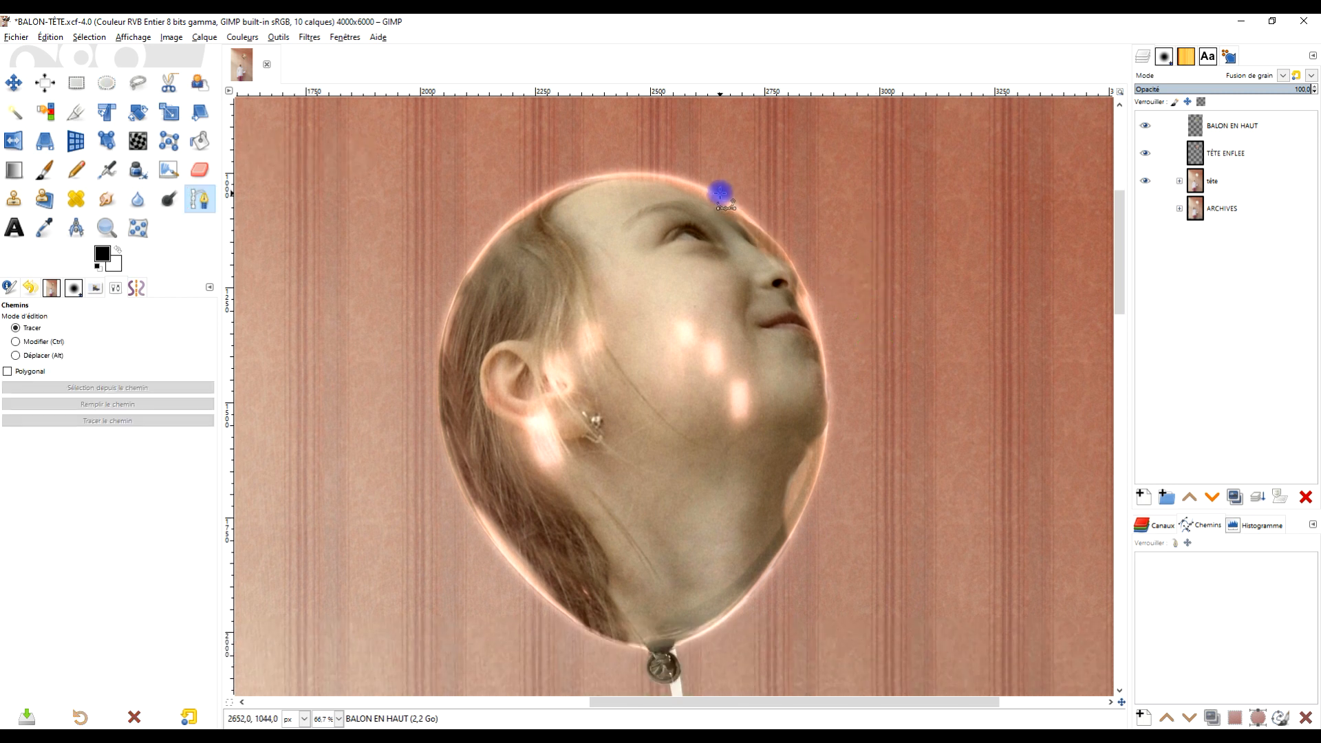
pyautogui.click(719, 193)
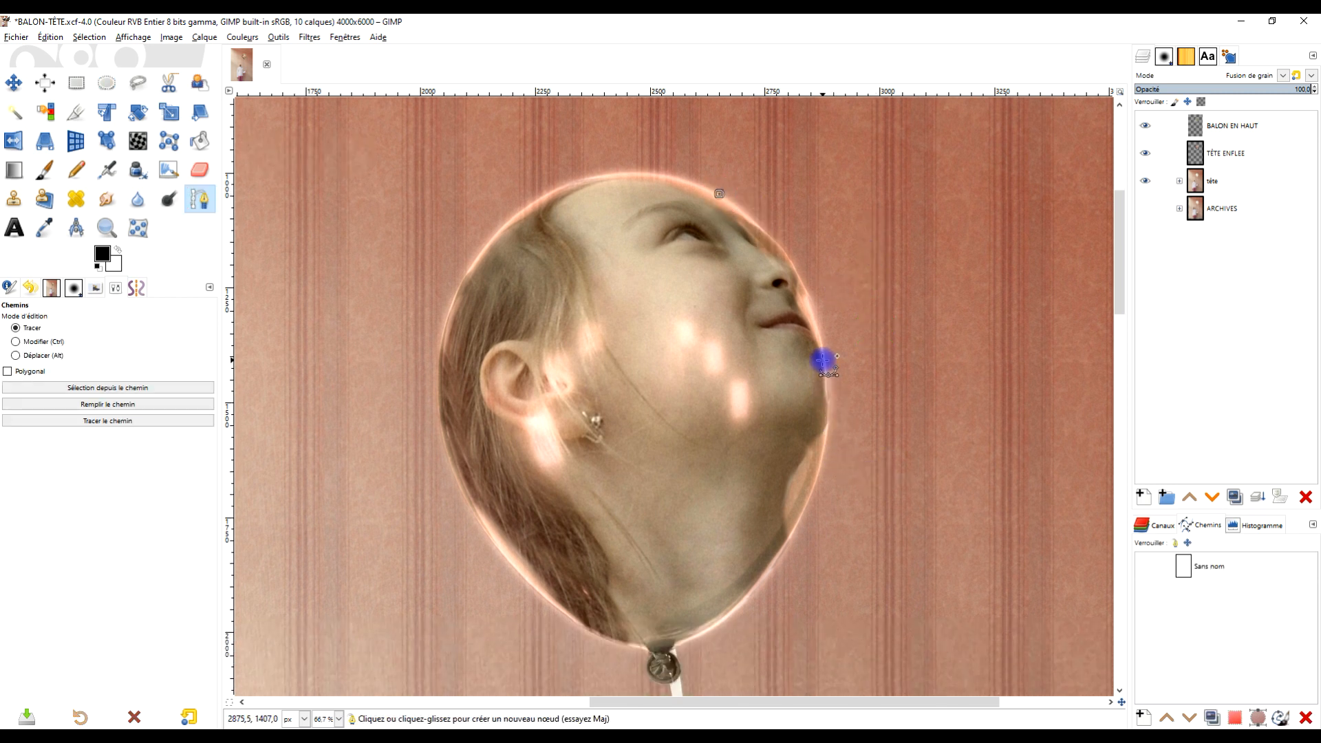
pyautogui.moveTo(823, 360); pyautogui.dragTo(843, 476)
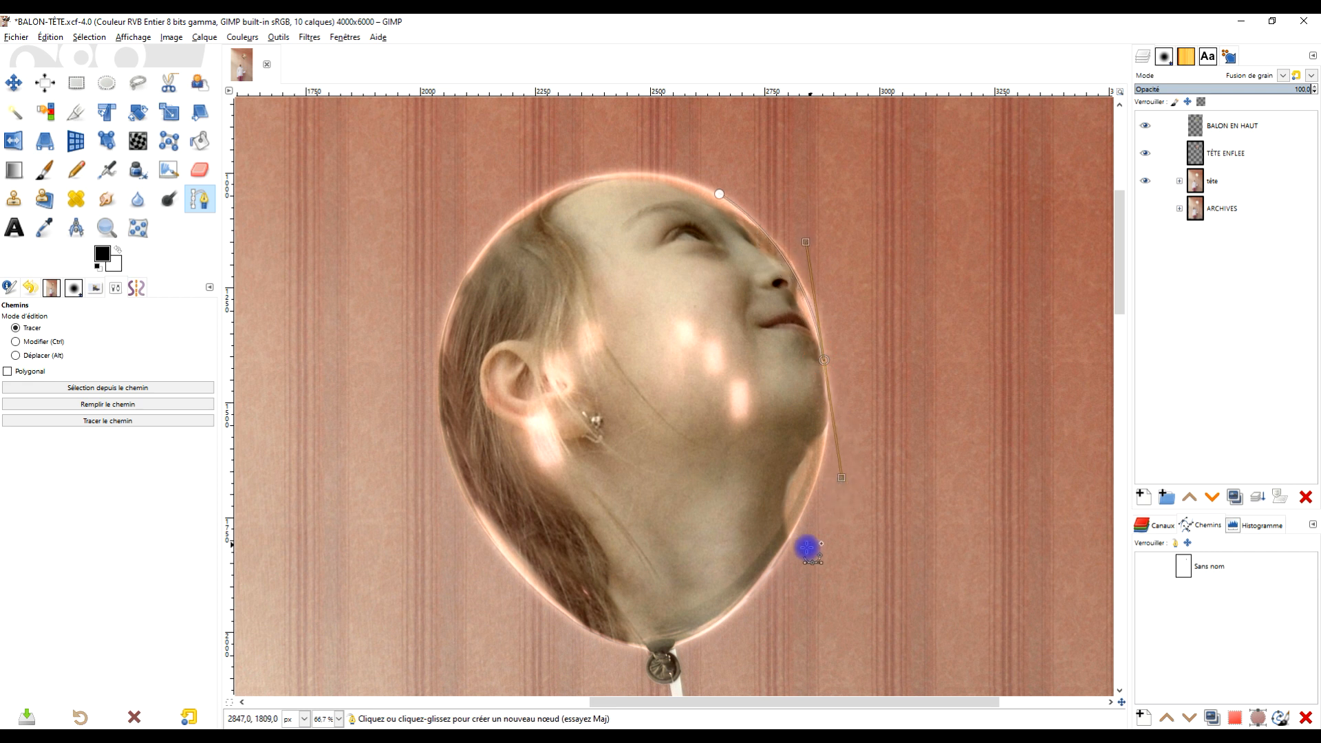
pyautogui.moveTo(735, 606)
pyautogui.mouseDown()
pyautogui.moveTo(693, 644)
pyautogui.moveTo(738, 613)
pyautogui.mouseUp()
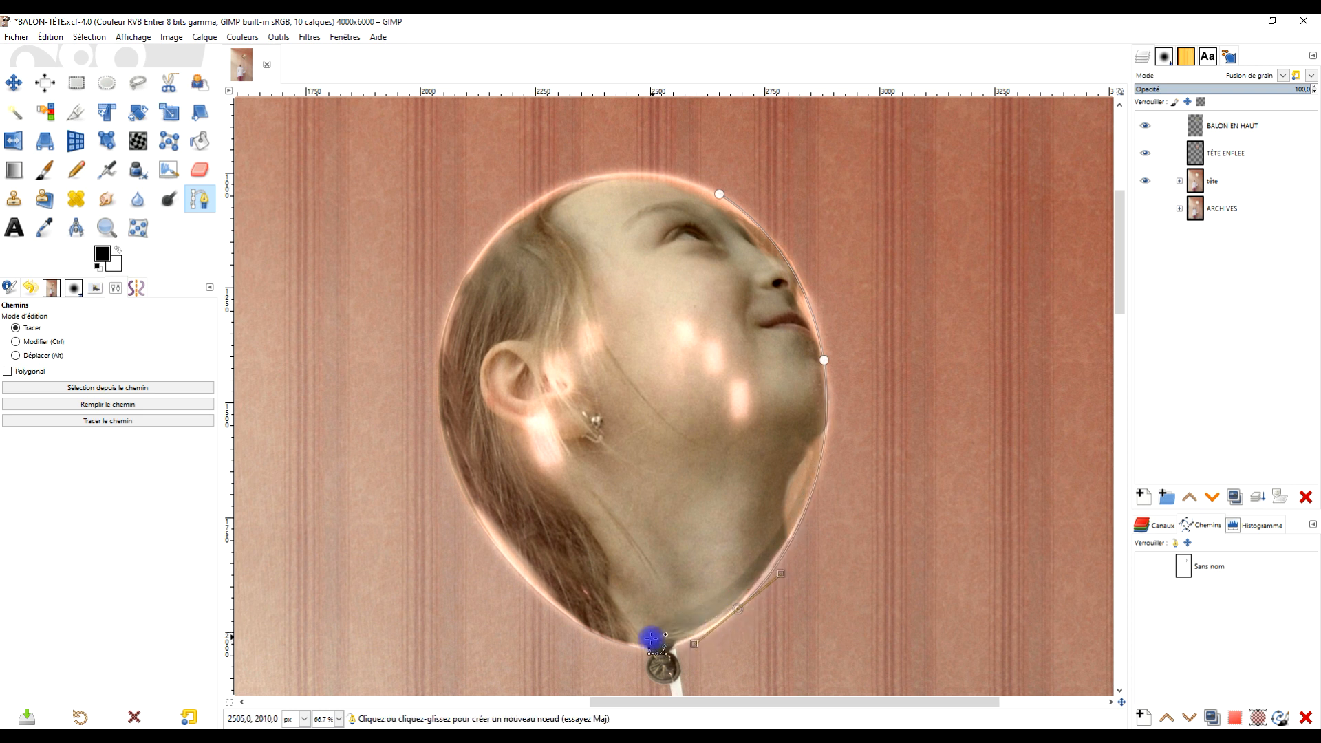
pyautogui.click(964, 629)
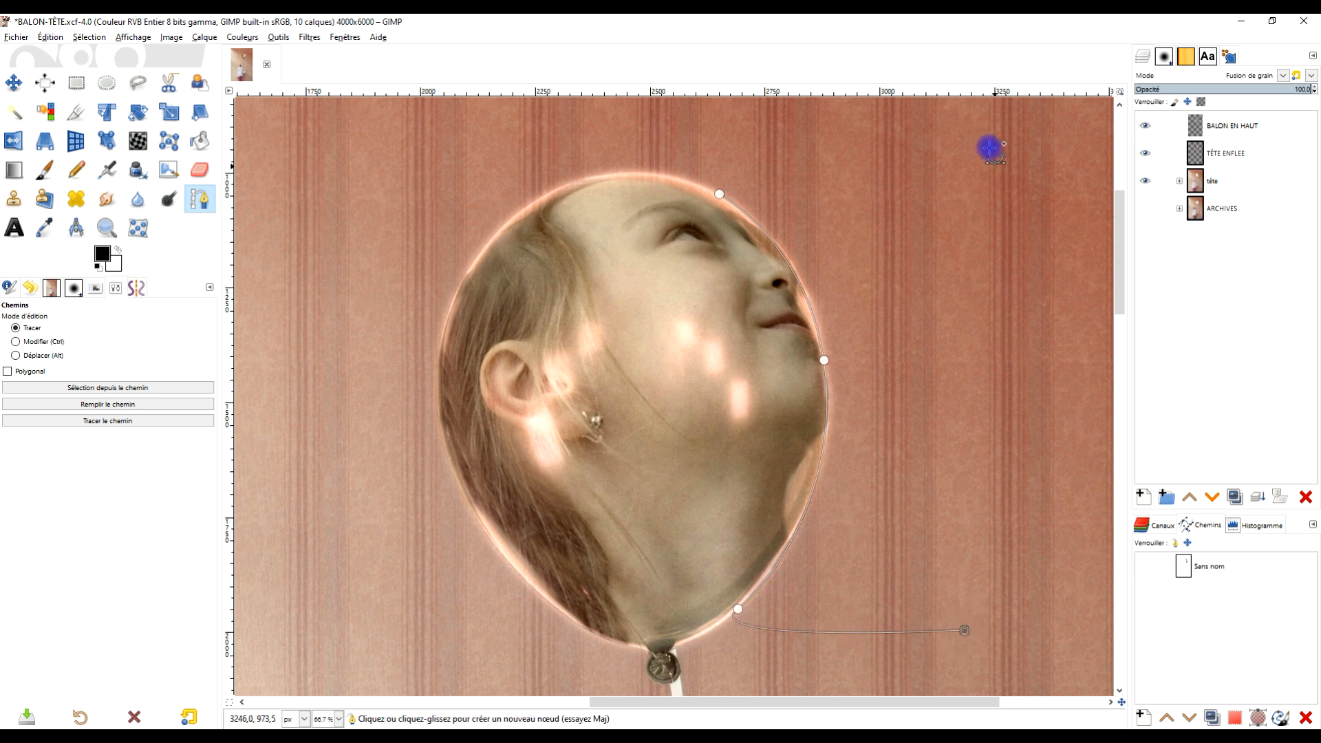
pyautogui.keyDown('ctrl'); pyautogui.click(718, 193); pyautogui.keyUp('ctrl')
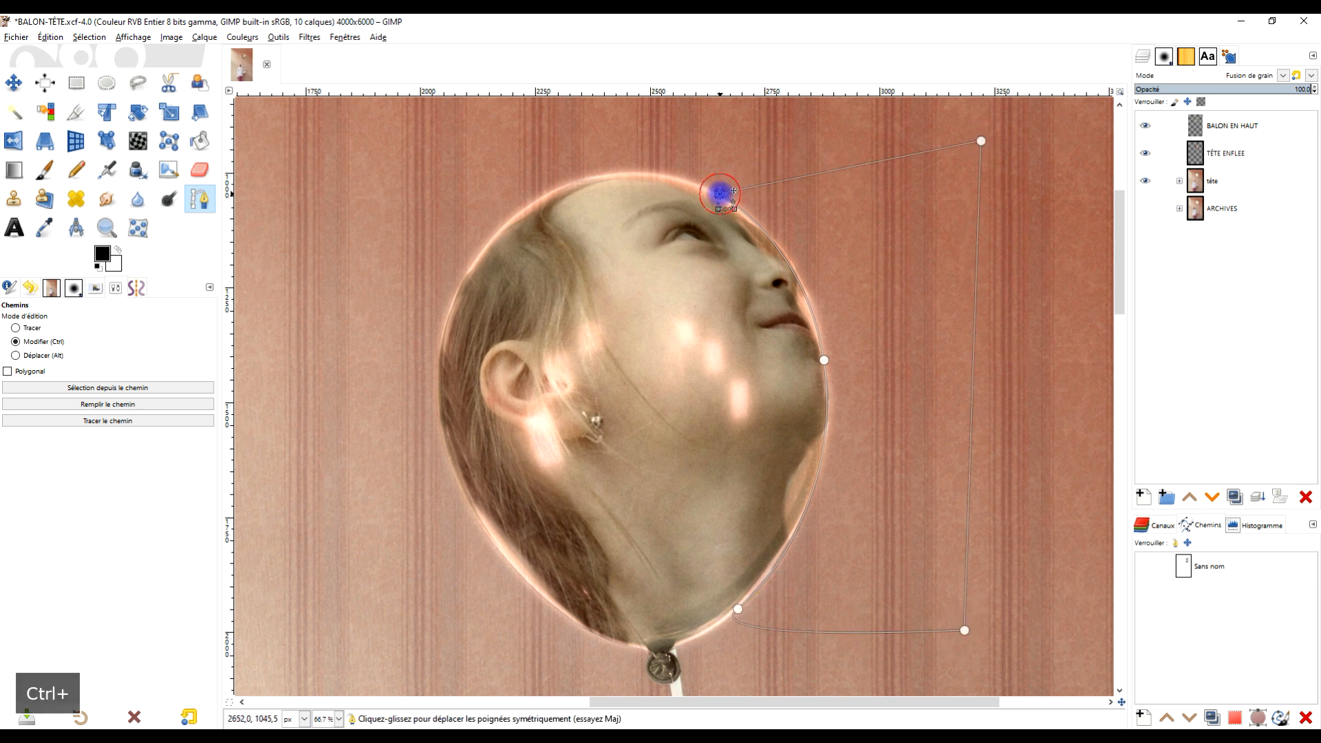
pyautogui.press('Return')
# Step: On the BALON EN HAUT layer, erase the glow spilling past the balloon's face-side edge within the selection, and clear the selection
pyautogui.scroll(4, 856, 227)
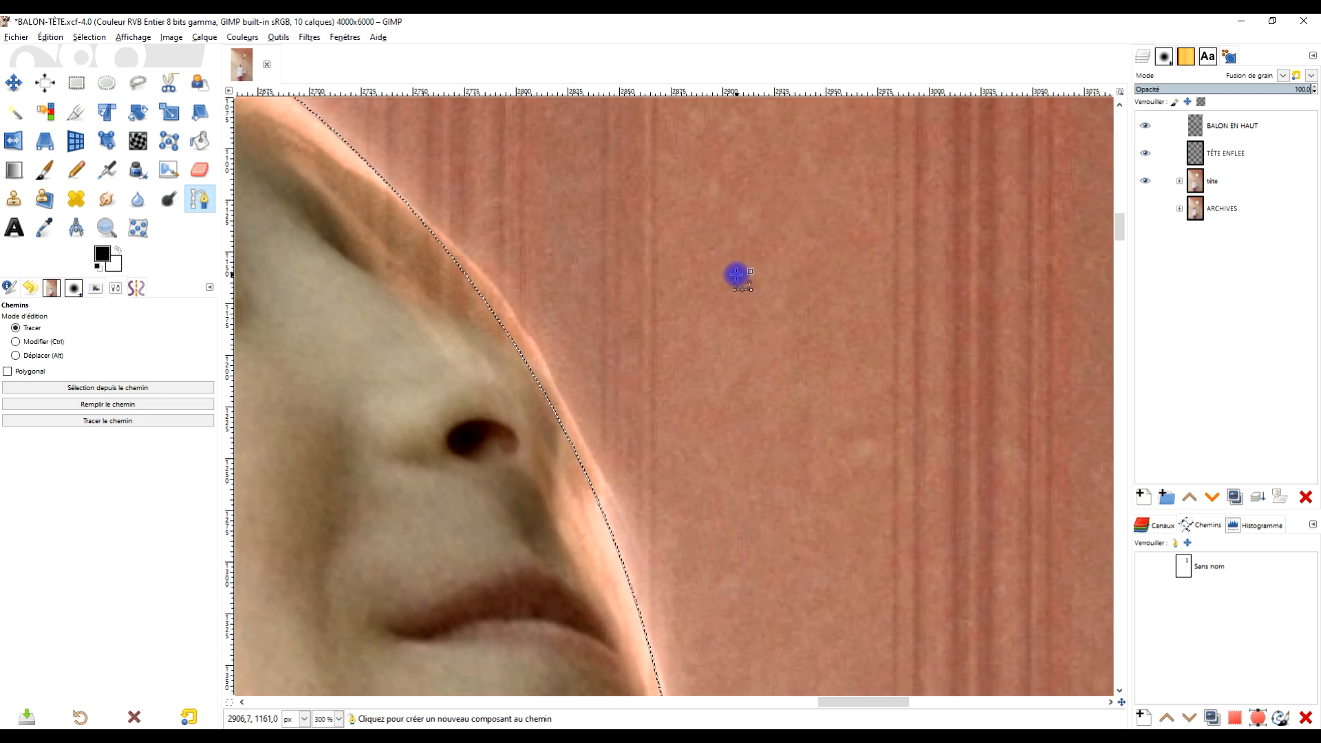
pyautogui.scroll(-1, 735, 248)
pyautogui.click(1217, 128)
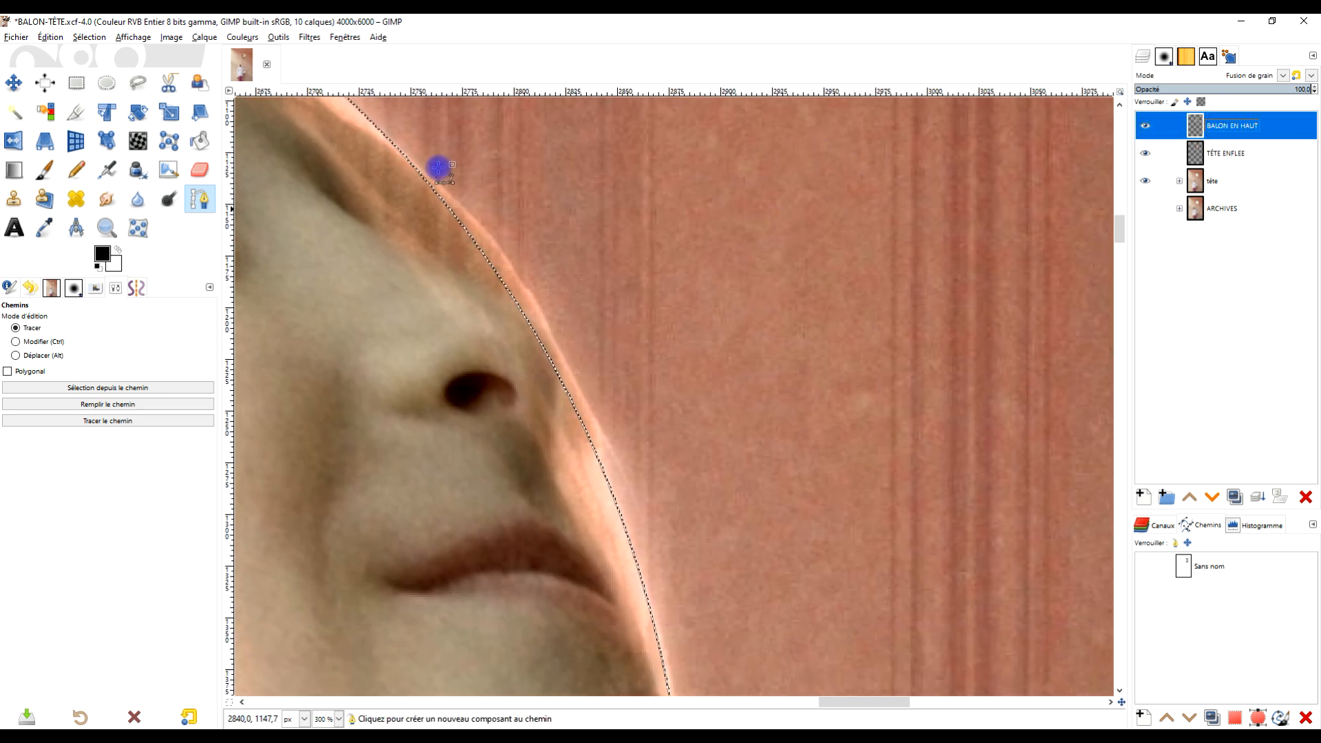
pyautogui.click(50, 38)
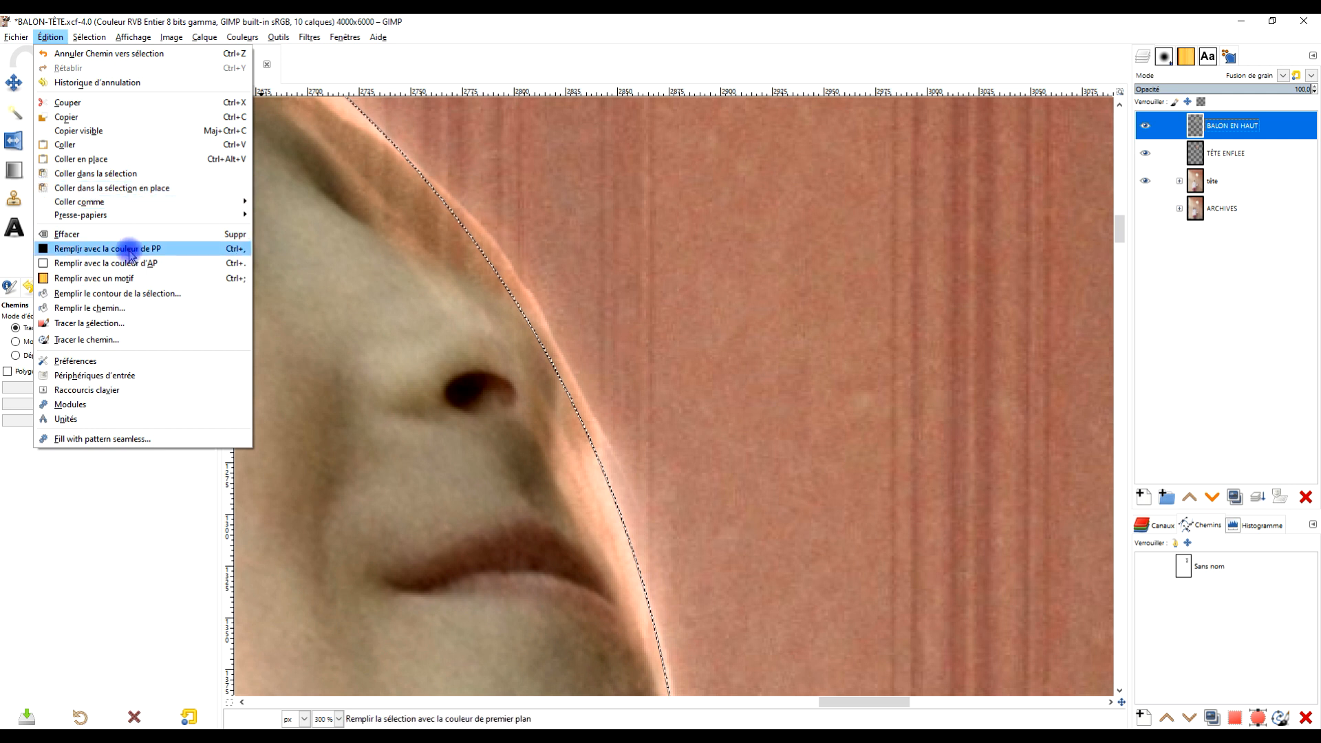
pyautogui.click(112, 247)
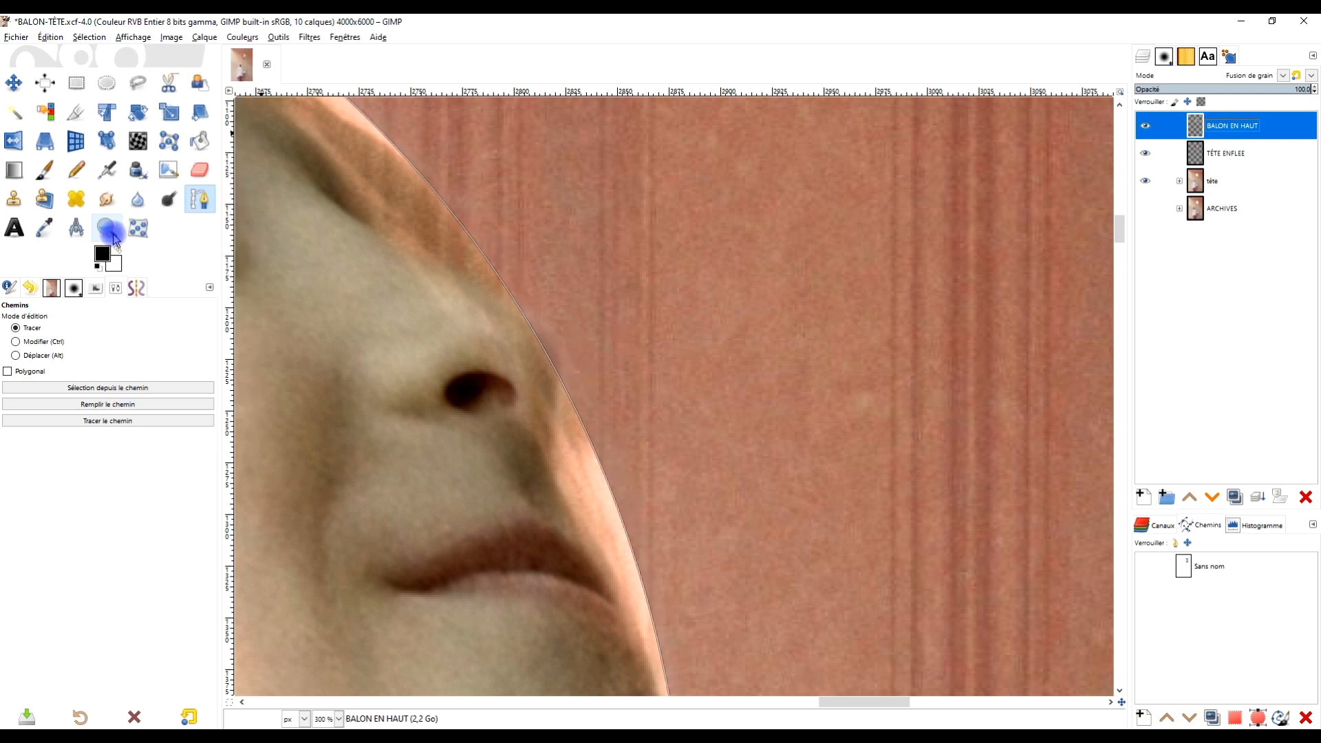
pyautogui.click(51, 37)
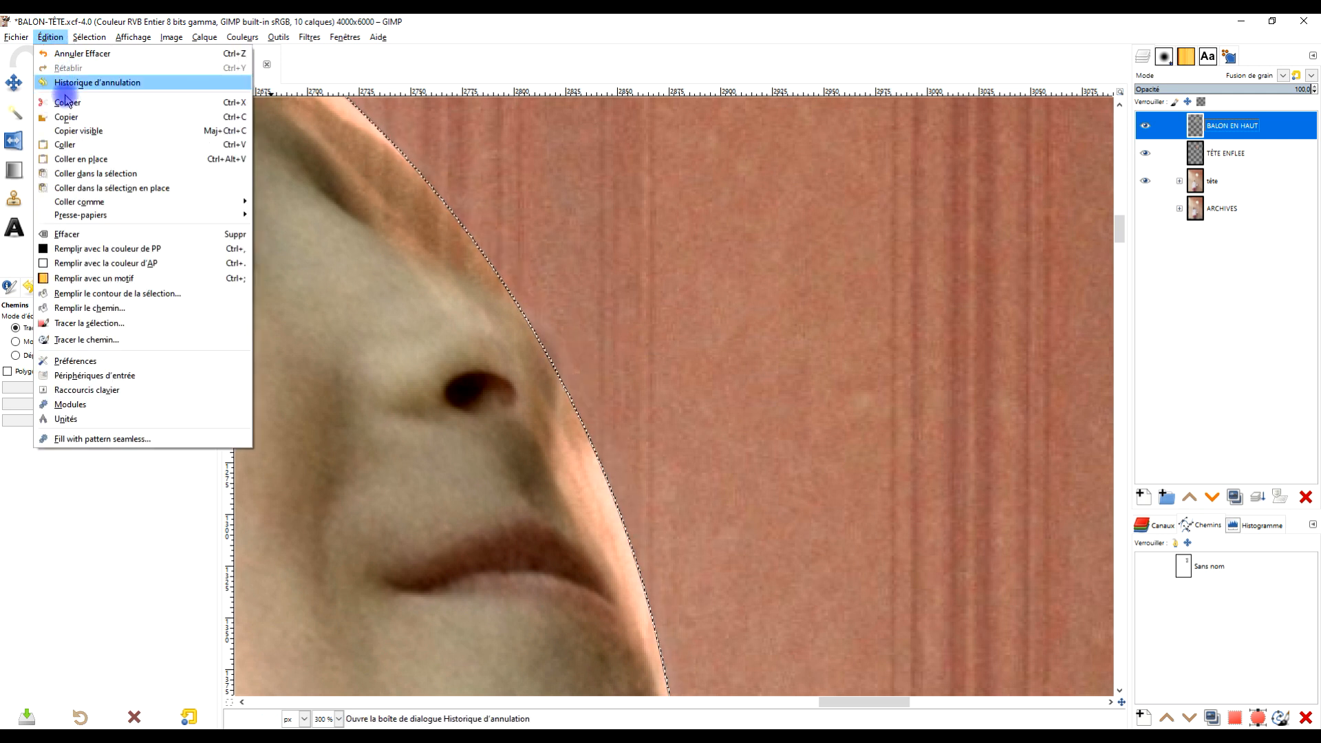
pyautogui.click(90, 37)
pyautogui.click(103, 69)
pyautogui.scroll(-4, 707, 375)
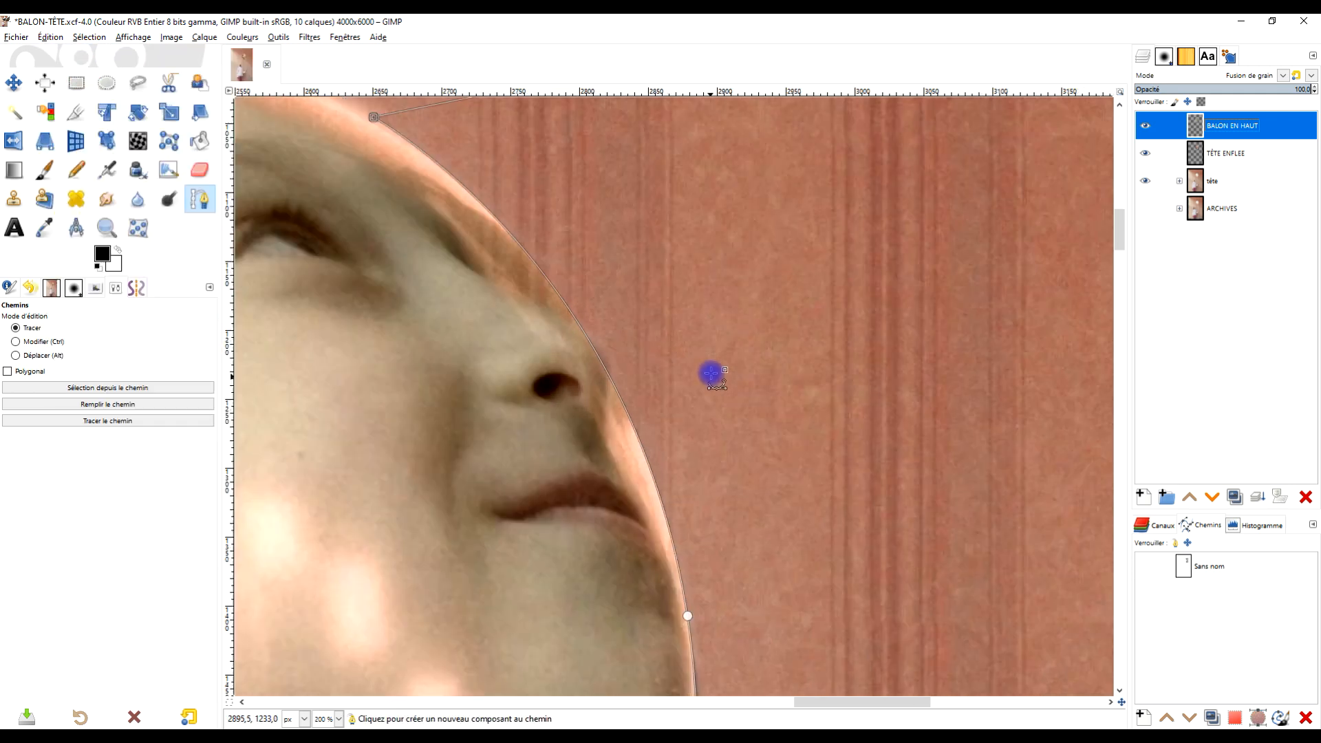
pyautogui.click(76, 83)
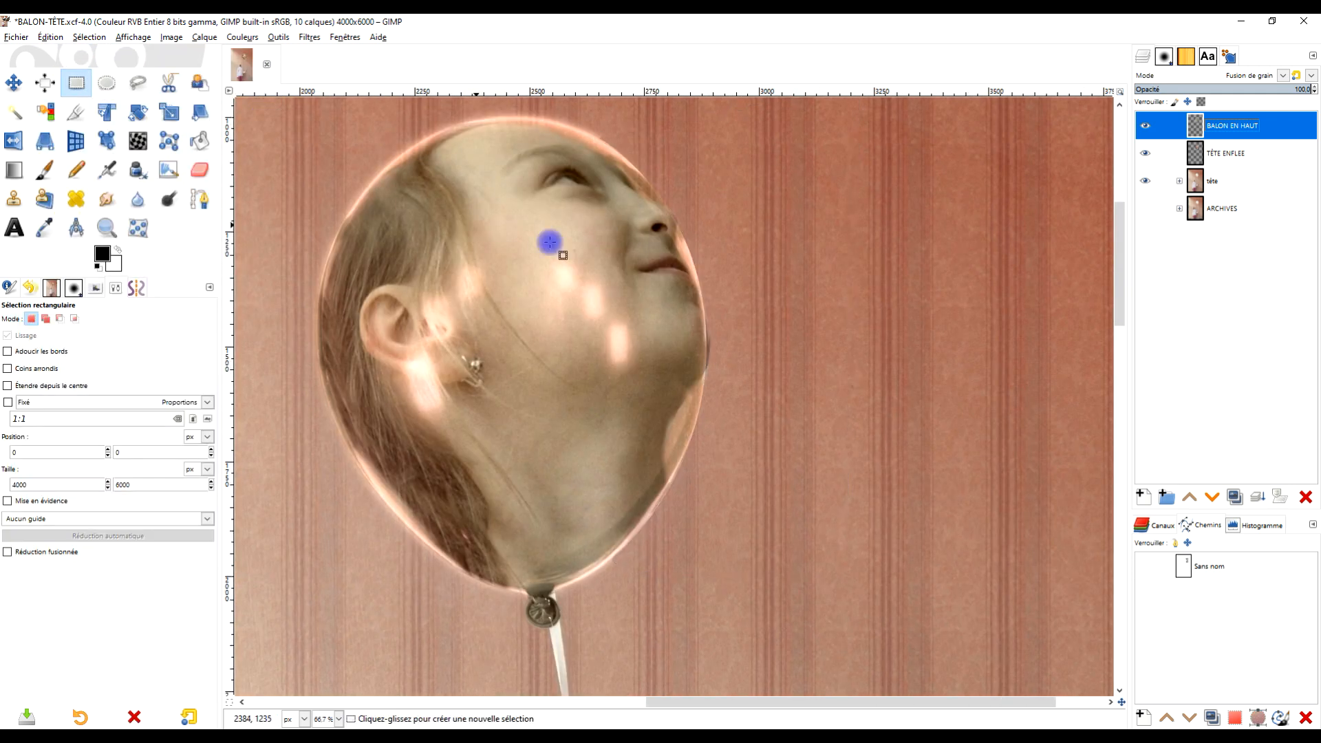
pyautogui.scroll(2, 688, 274)
pyautogui.scroll(-2, 688, 274)
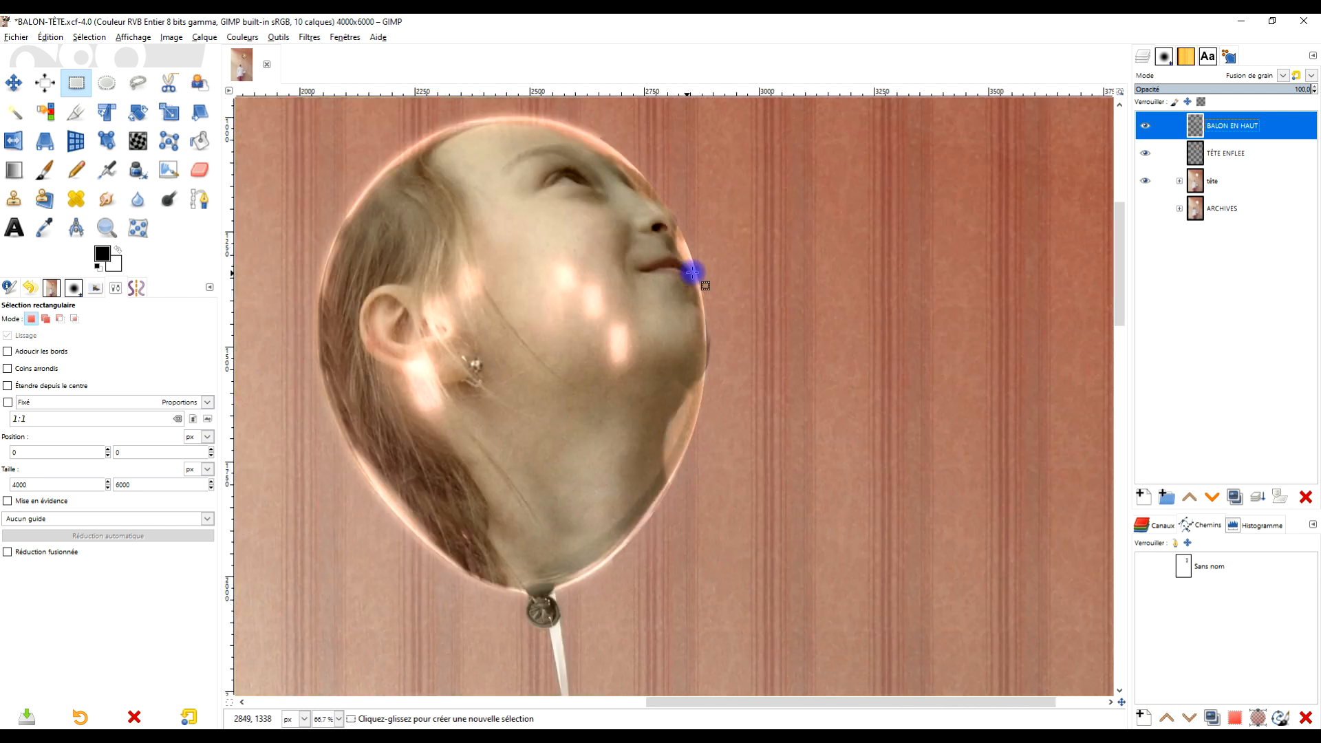
pyautogui.moveTo(760, 278); pyautogui.dragTo(818, 275)
pyautogui.click(1250, 128)
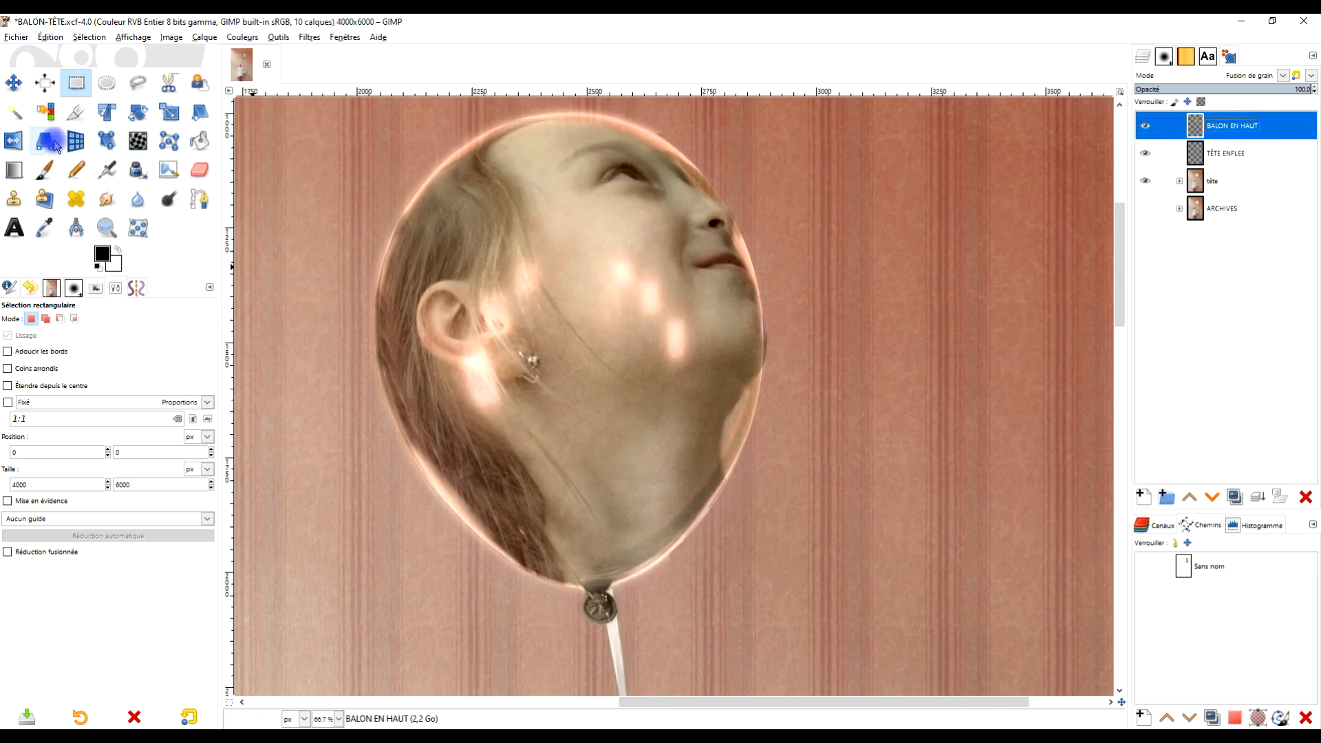
pyautogui.click(168, 111)
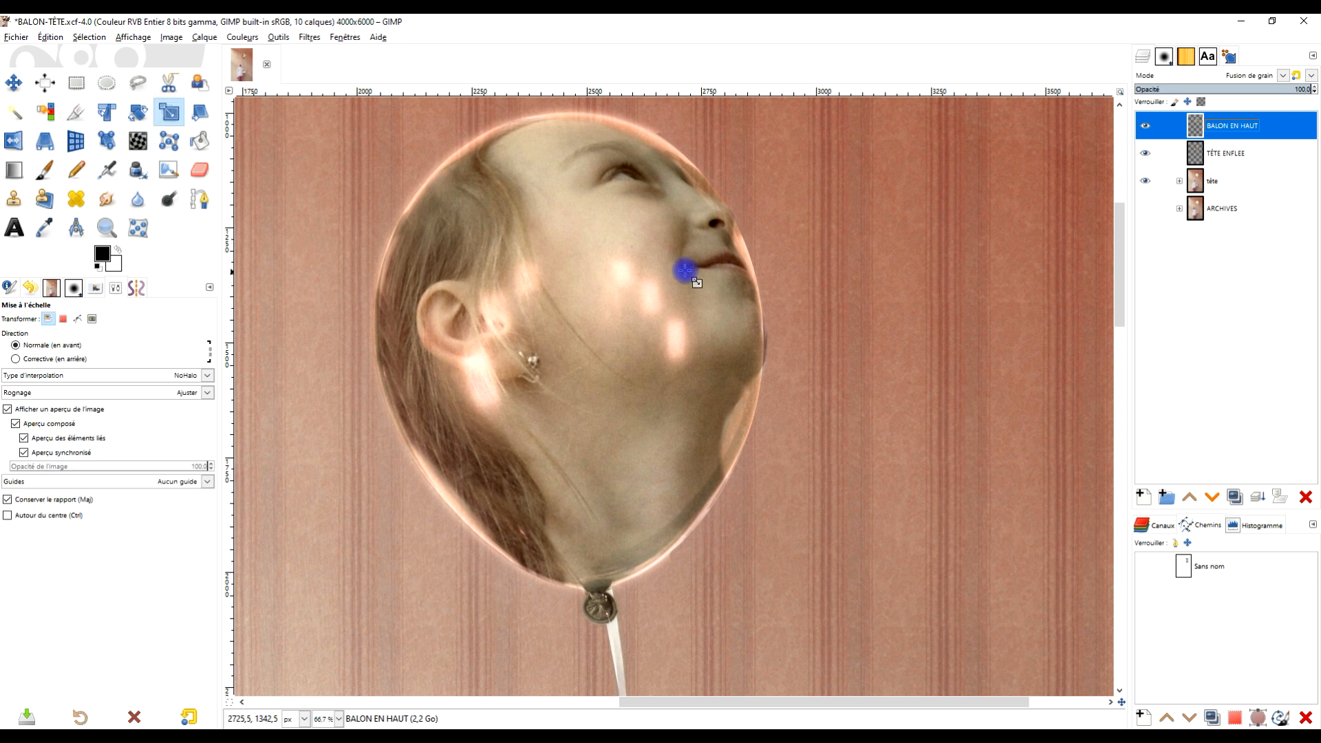
pyautogui.click(771, 269)
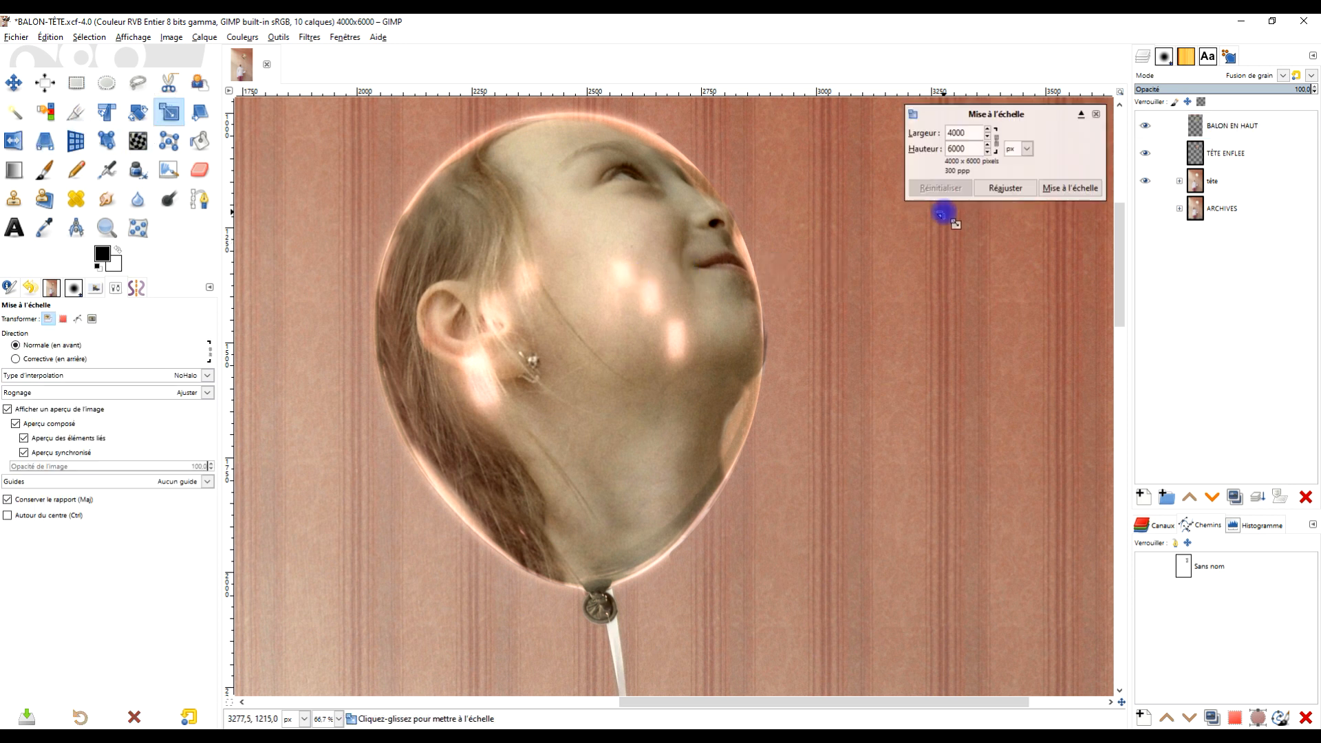
pyautogui.click(1096, 114)
# Step: Crop the BALON EN HAUT layer to its content and widen it on both sides to 911 x 1183 px without keeping proportions
pyautogui.click(205, 37)
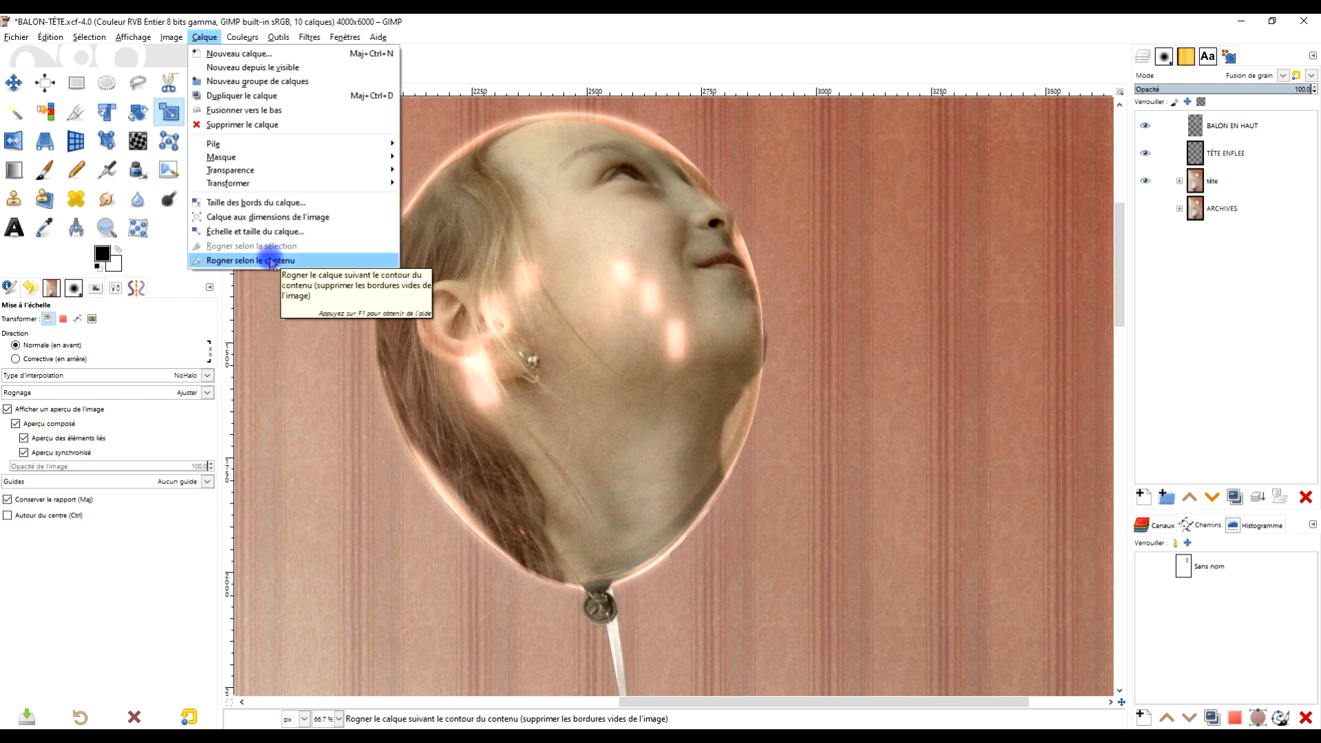
pyautogui.click(270, 260)
pyautogui.moveTo(696, 341); pyautogui.dragTo(736, 381)
pyautogui.click(653, 379)
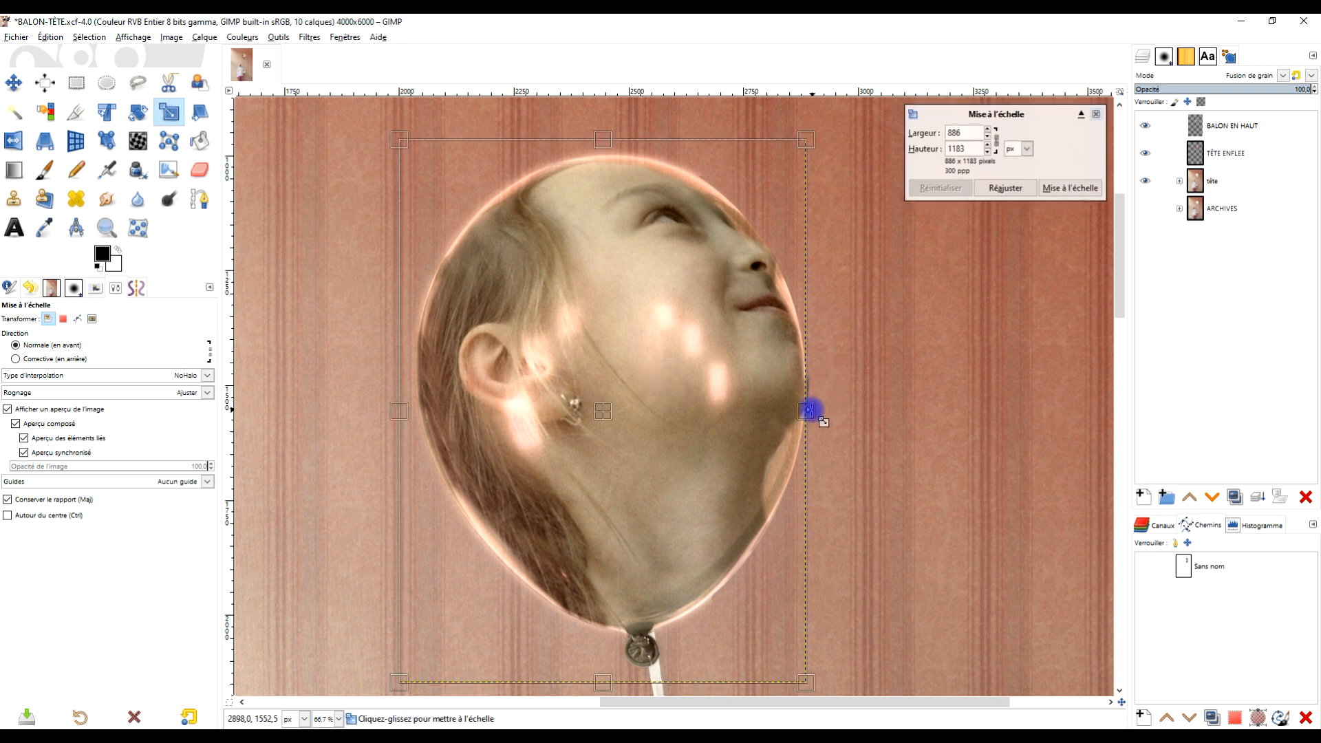
pyautogui.click(996, 137)
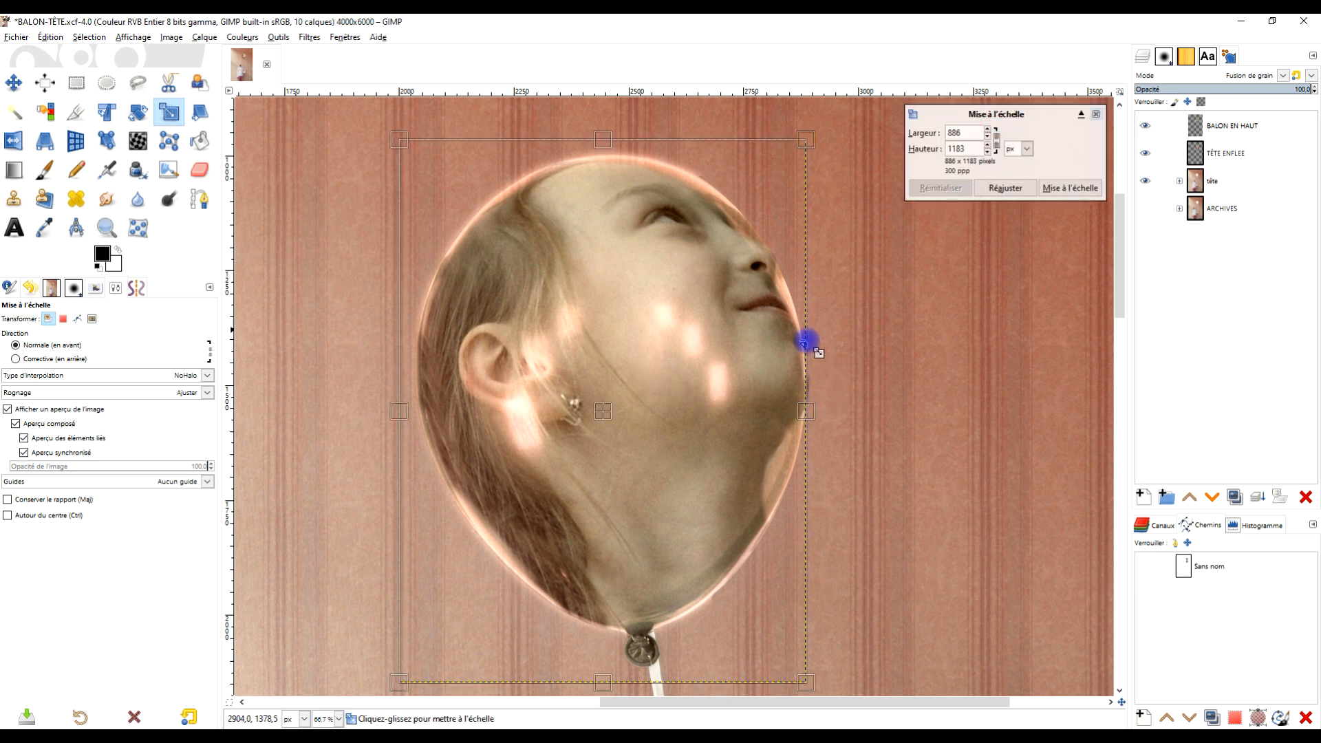
pyautogui.moveTo(806, 409); pyautogui.dragTo(812, 410)
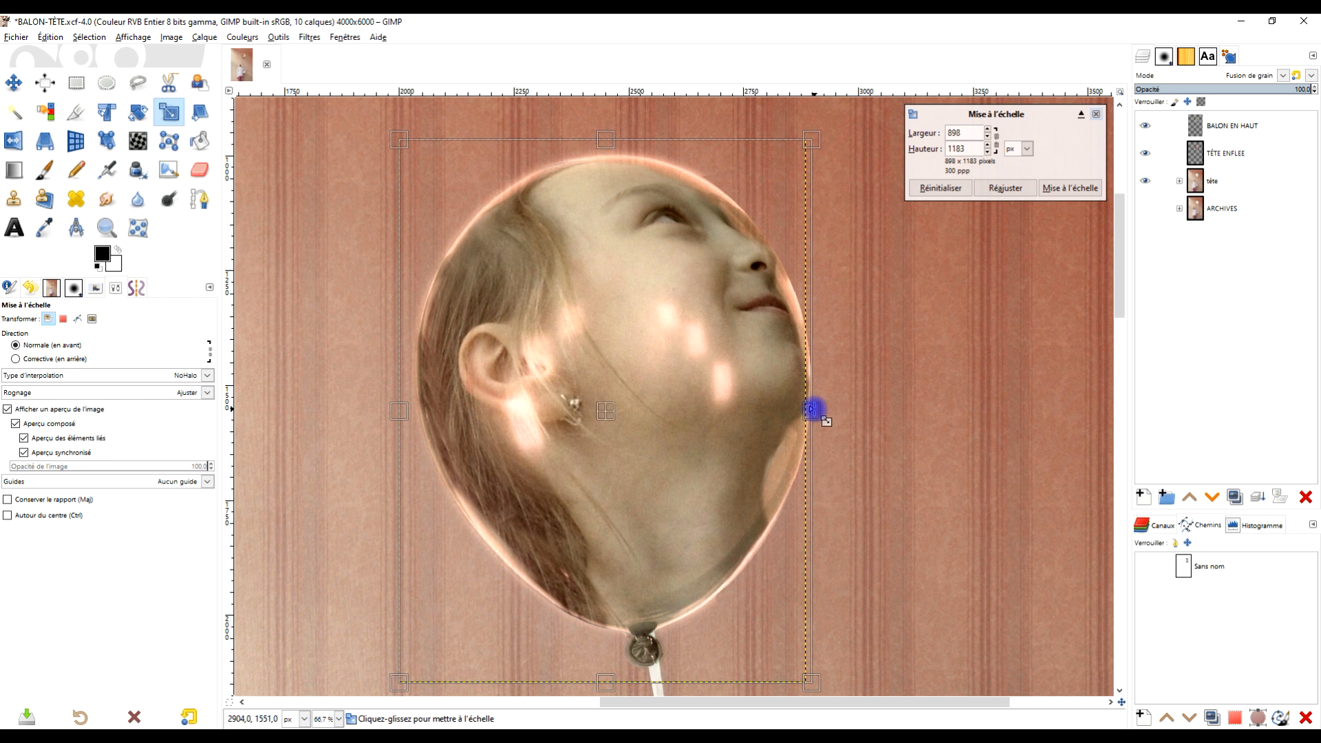
pyautogui.moveTo(405, 411); pyautogui.dragTo(397, 412)
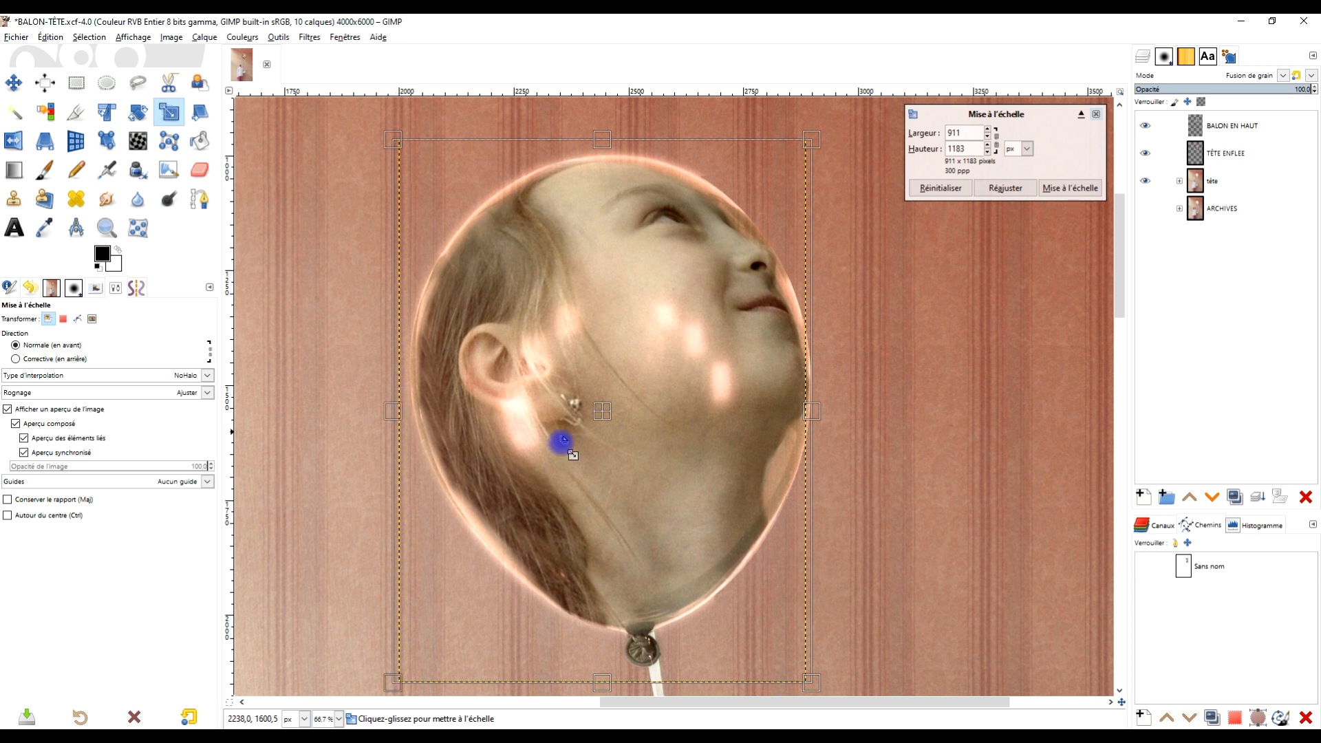
pyautogui.click(1070, 188)
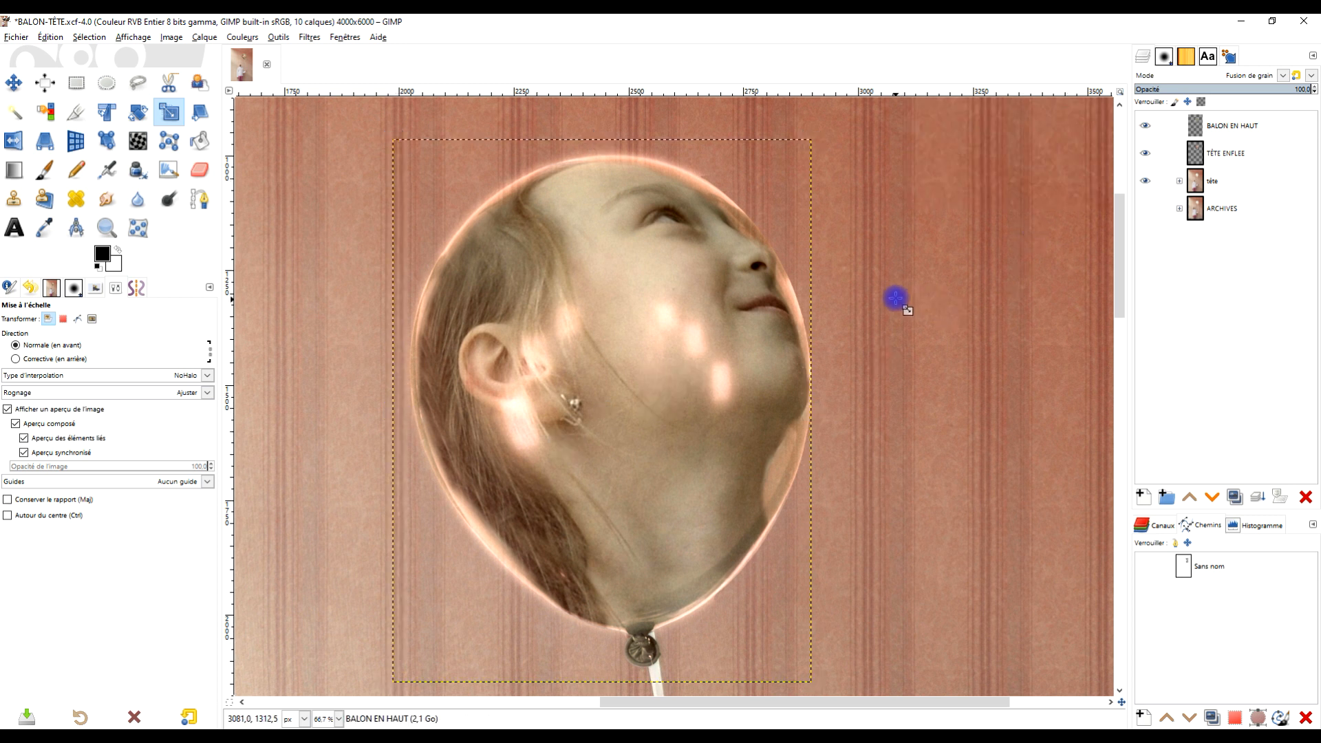
# Step: Expand the BALON EN HAUT layer's boundary to the image dimensions, with the Blur tool ready for retouching
pyautogui.click(135, 205)
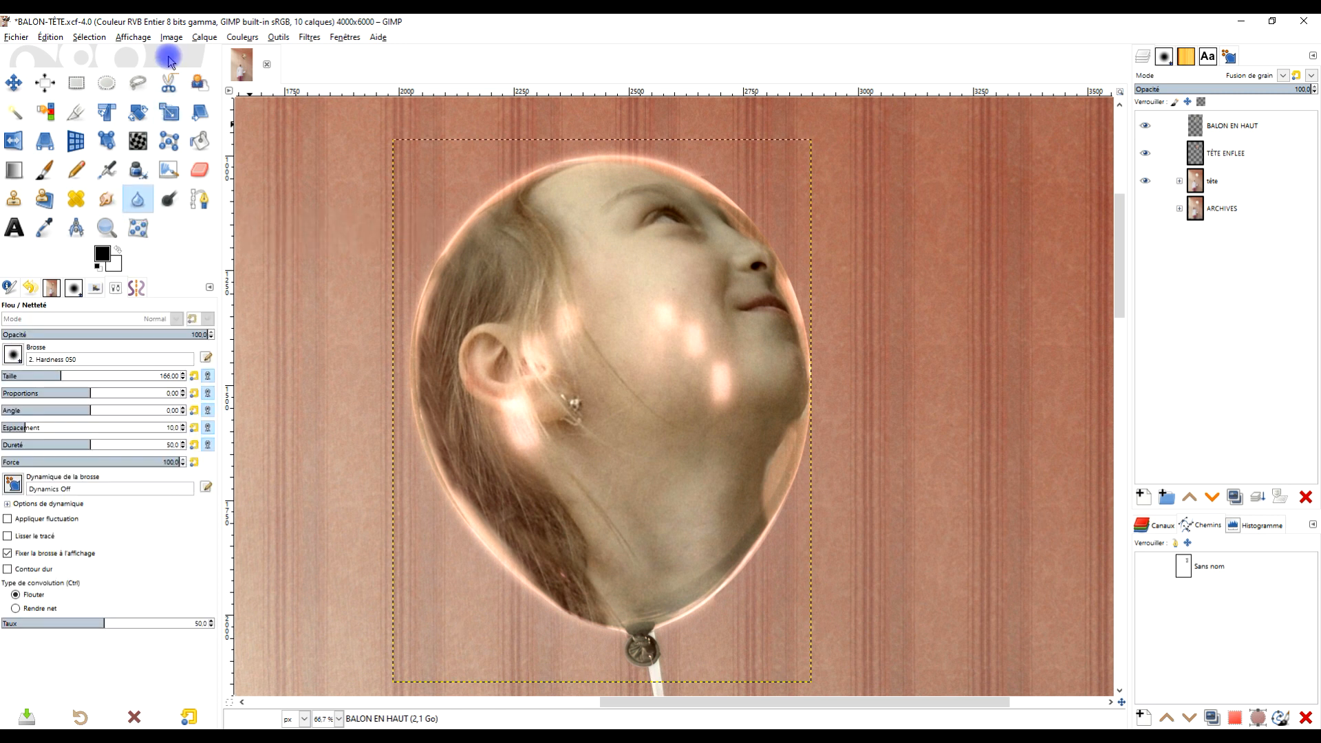
pyautogui.rightClick(1202, 127)
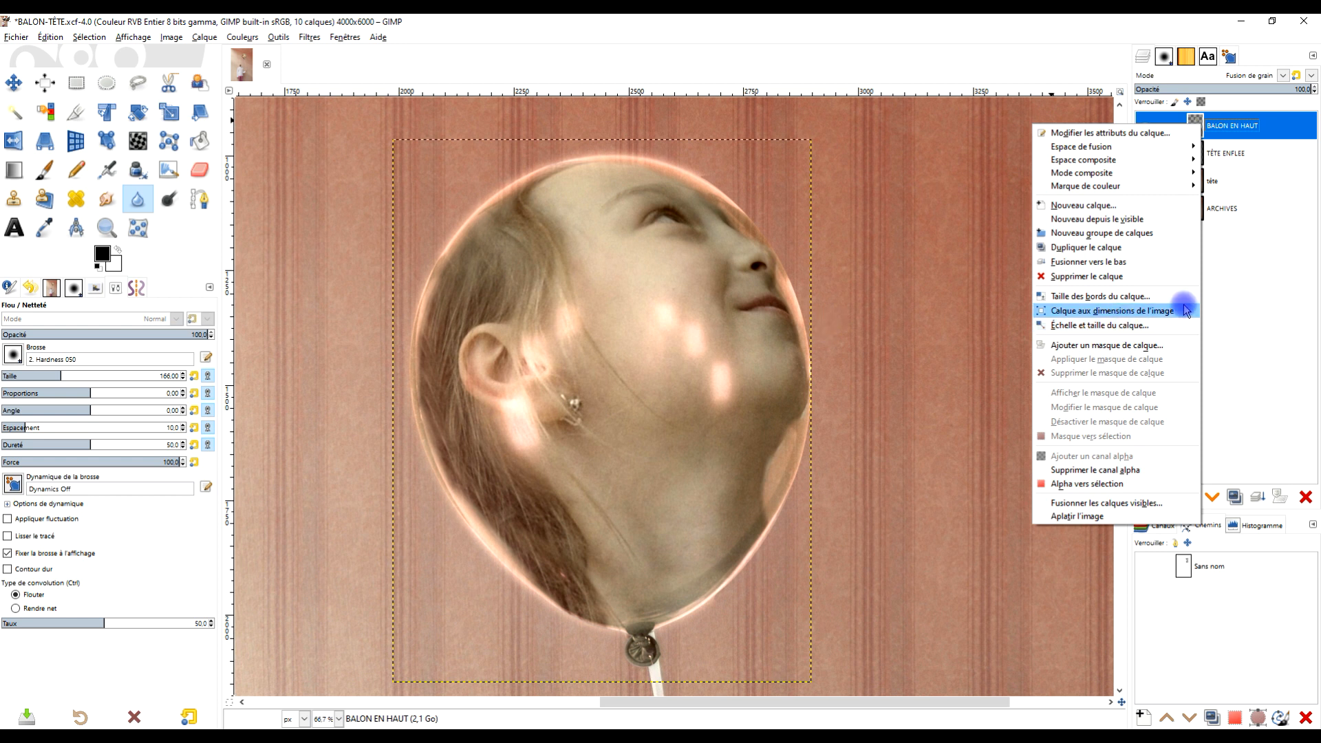
pyautogui.click(1170, 313)
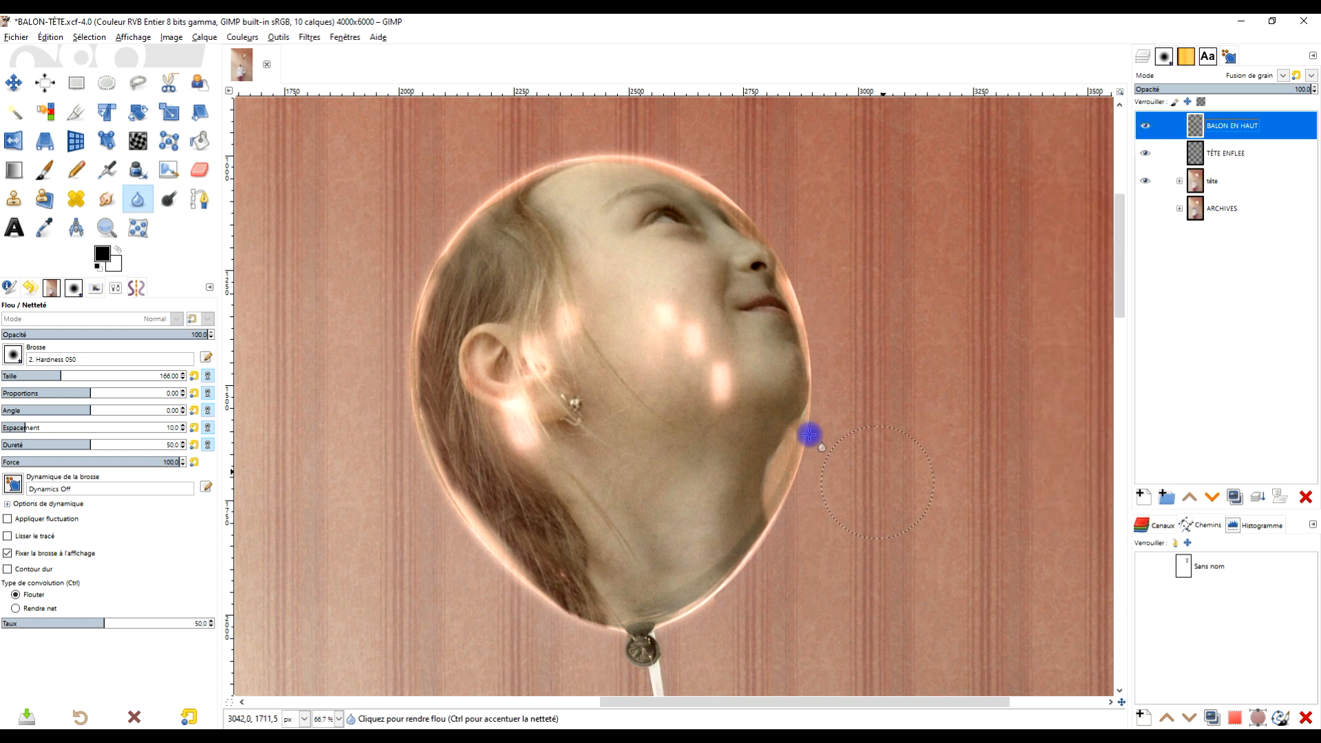
# Step: Soften the BALON EN HAUT layer along the balloon's face-side edge, from near the knot up to the forehead, with the Blur tool
pyautogui.moveTo(743, 576); pyautogui.dragTo(811, 448)
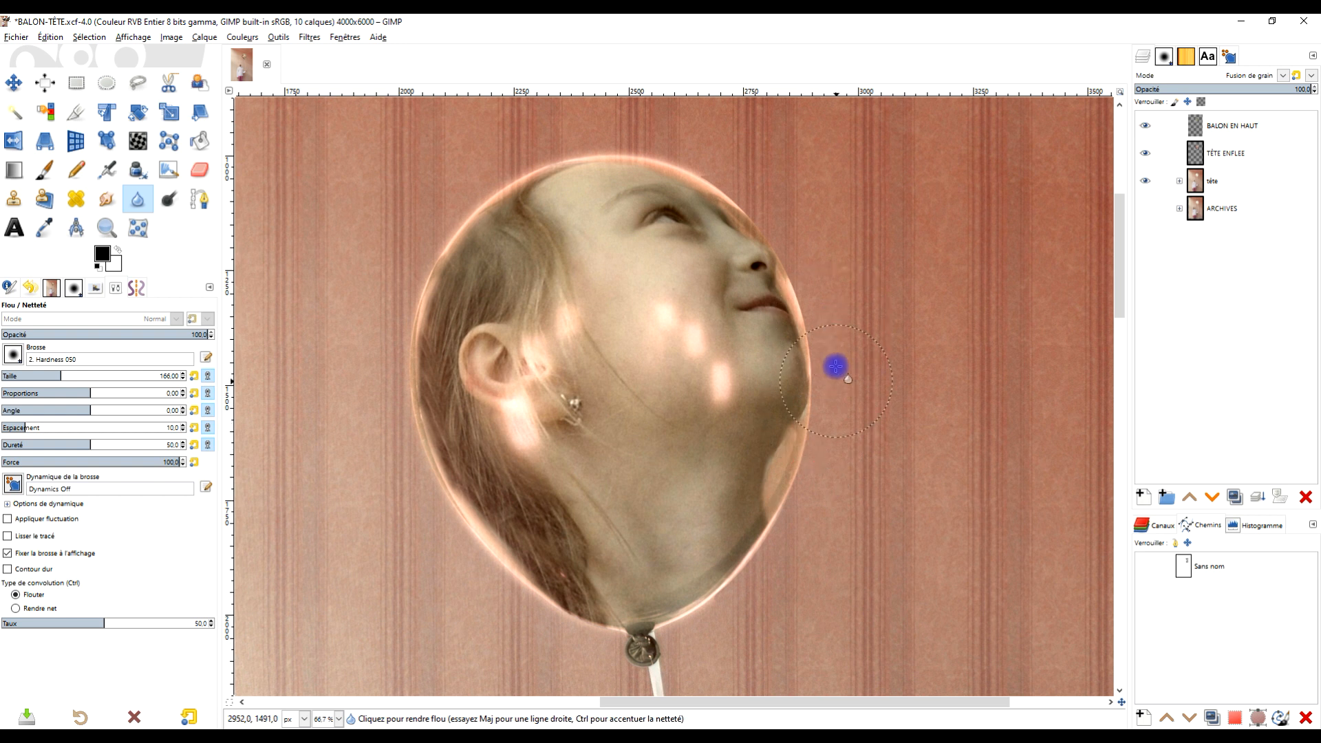
pyautogui.scroll(4, 807, 301)
pyautogui.moveTo(787, 213); pyautogui.dragTo(907, 553)
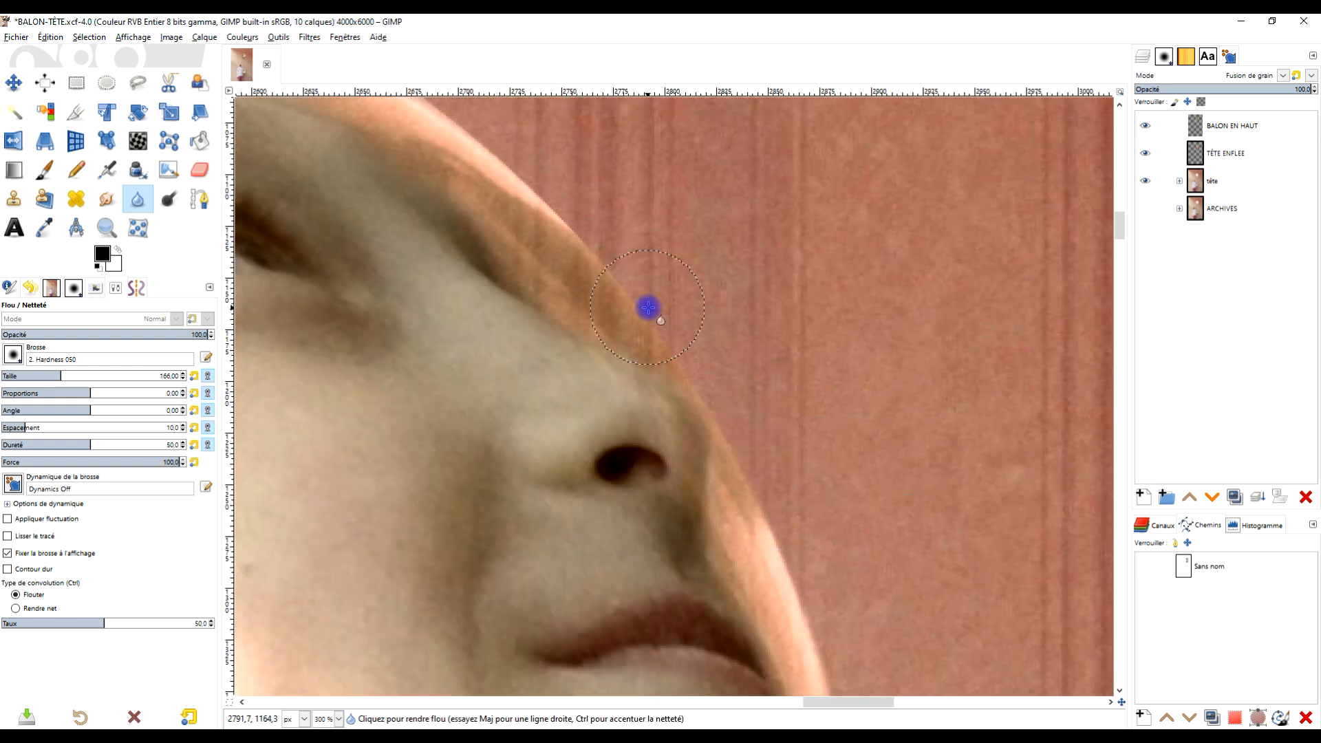
pyautogui.moveTo(654, 196); pyautogui.dragTo(858, 341)
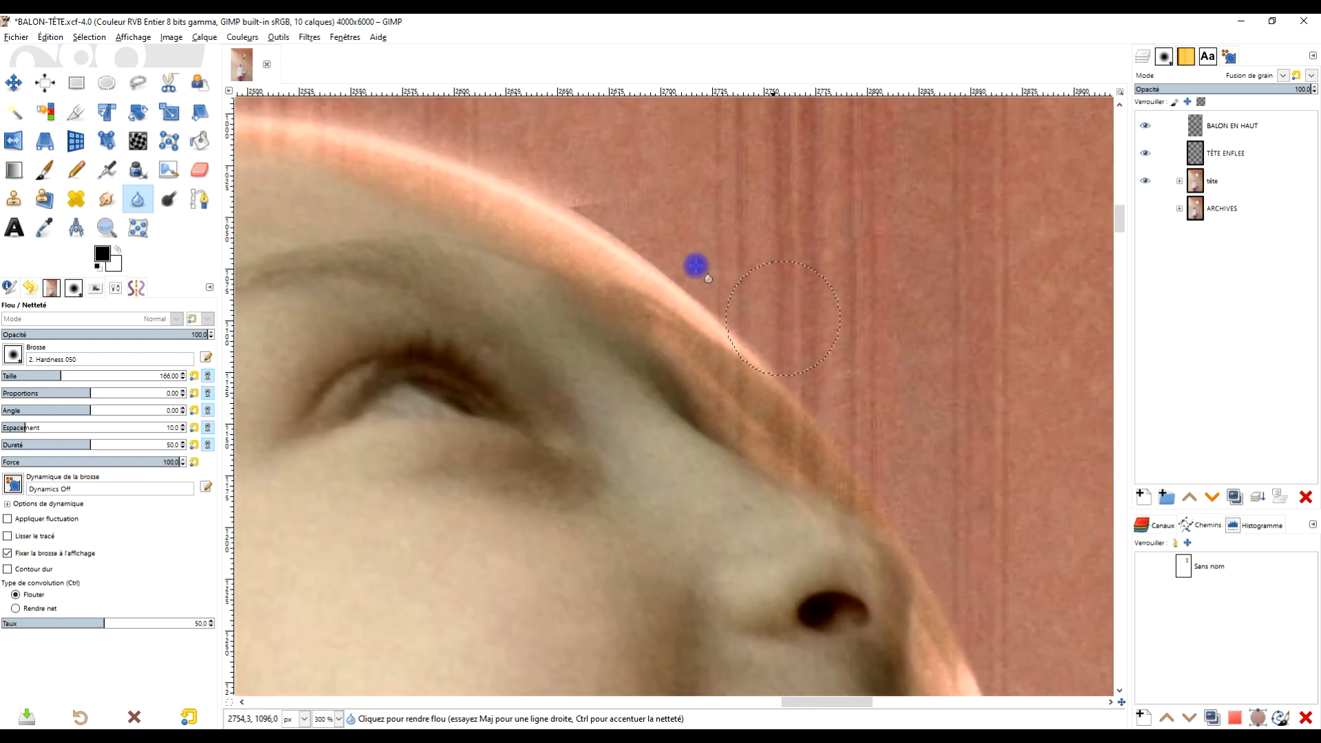
pyautogui.moveTo(538, 176); pyautogui.dragTo(794, 348)
pyautogui.moveTo(654, 261); pyautogui.dragTo(903, 462)
pyautogui.moveTo(985, 369); pyautogui.dragTo(908, 138)
pyautogui.moveTo(780, 240)
pyautogui.mouseDown()
pyautogui.moveTo(923, 474)
pyautogui.moveTo(936, 287)
pyautogui.mouseUp()
pyautogui.moveTo(829, 265)
pyautogui.mouseDown()
pyautogui.moveTo(938, 539)
pyautogui.moveTo(952, 318)
pyautogui.moveTo(956, 526)
pyautogui.moveTo(938, 431)
pyautogui.moveTo(938, 486)
pyautogui.moveTo(899, 610)
pyautogui.moveTo(961, 510)
pyautogui.moveTo(933, 351)
pyautogui.mouseUp()
pyautogui.scroll(-3, 938, 331)
pyautogui.moveTo(829, 519)
pyautogui.mouseDown()
pyautogui.moveTo(803, 560)
pyautogui.moveTo(789, 547)
pyautogui.moveTo(713, 611)
pyautogui.moveTo(754, 563)
pyautogui.mouseUp()
pyautogui.scroll(-4, 770, 544)
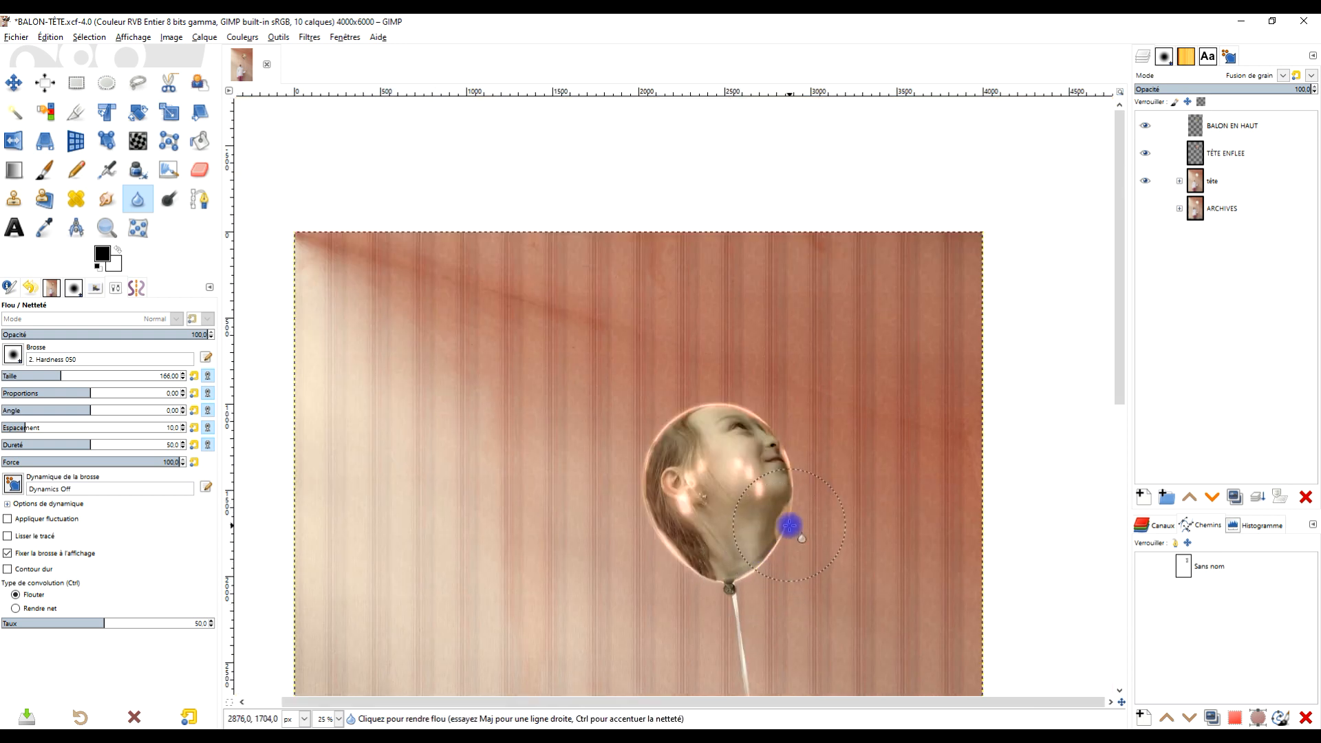
# Step: Add a white, full-opacity layer mask to the BALON EN HAUT layer
pyautogui.scroll(6, 789, 526)
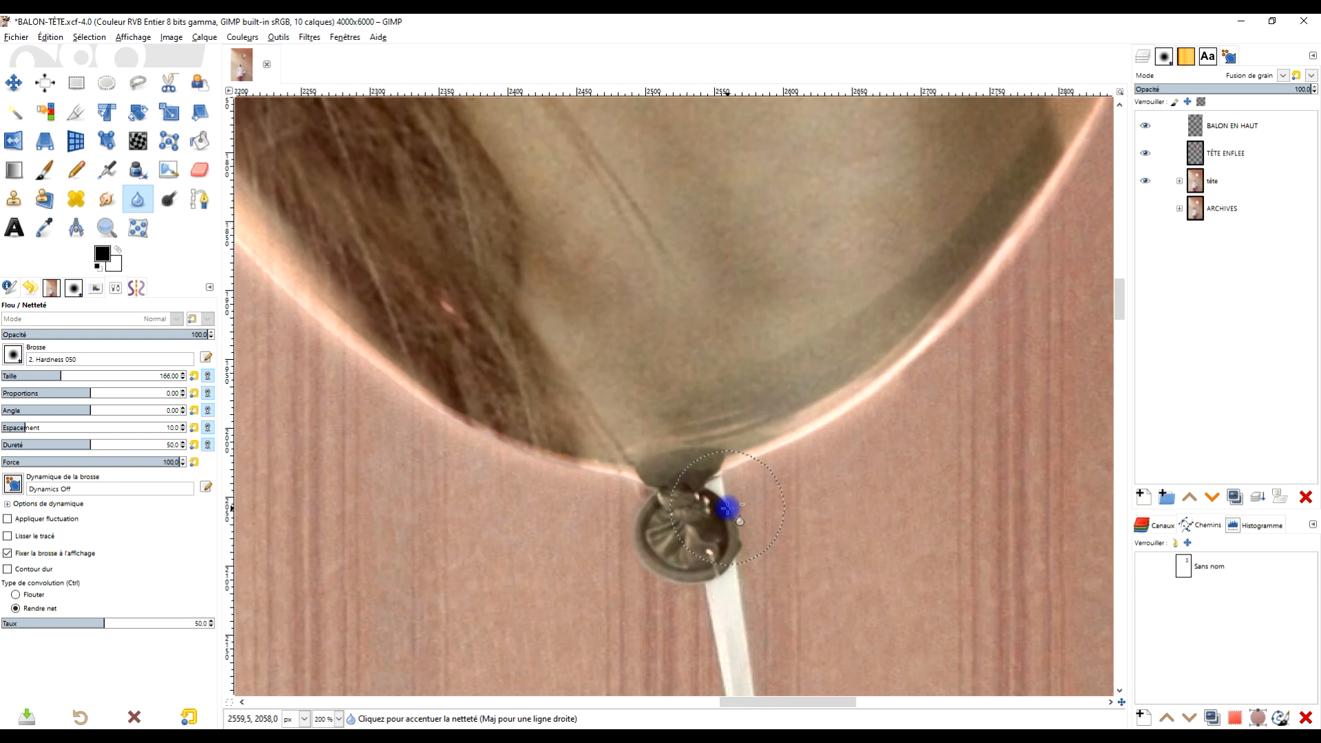
pyautogui.scroll(1, 826, 447)
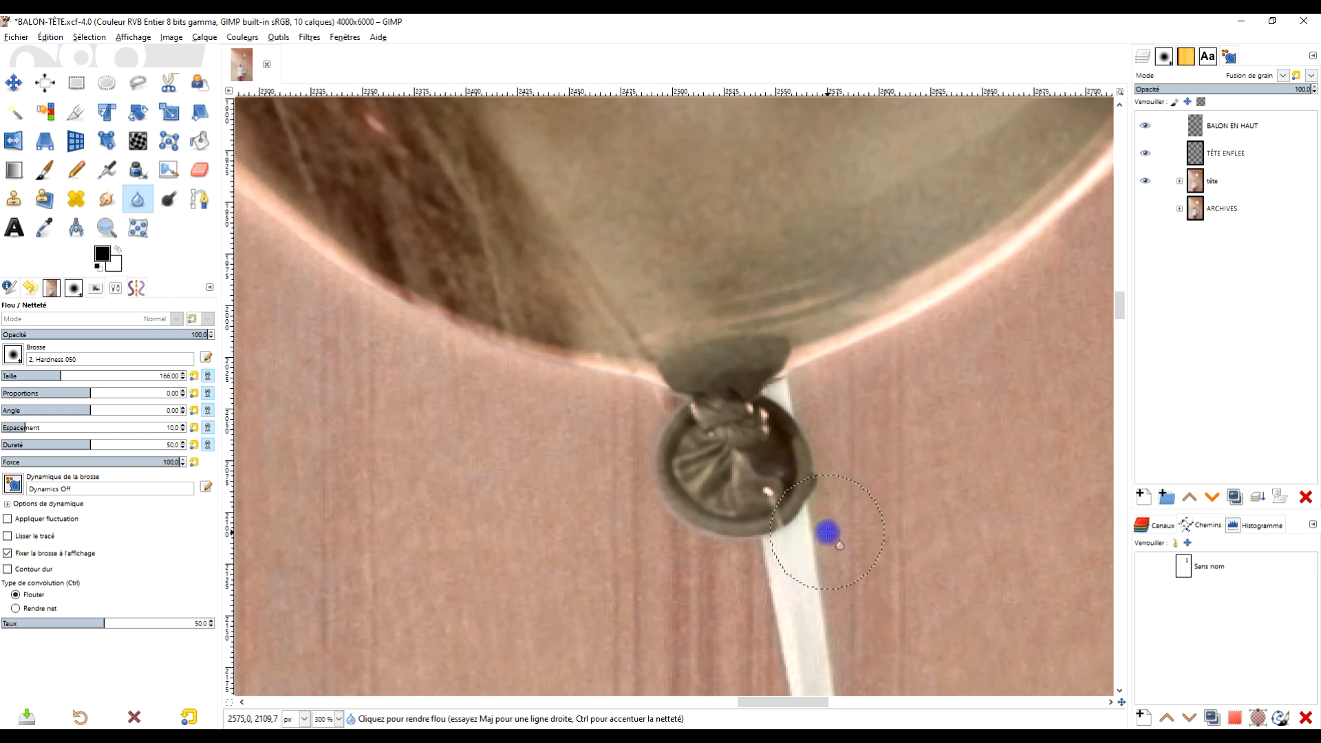
pyautogui.rightClick(1194, 133)
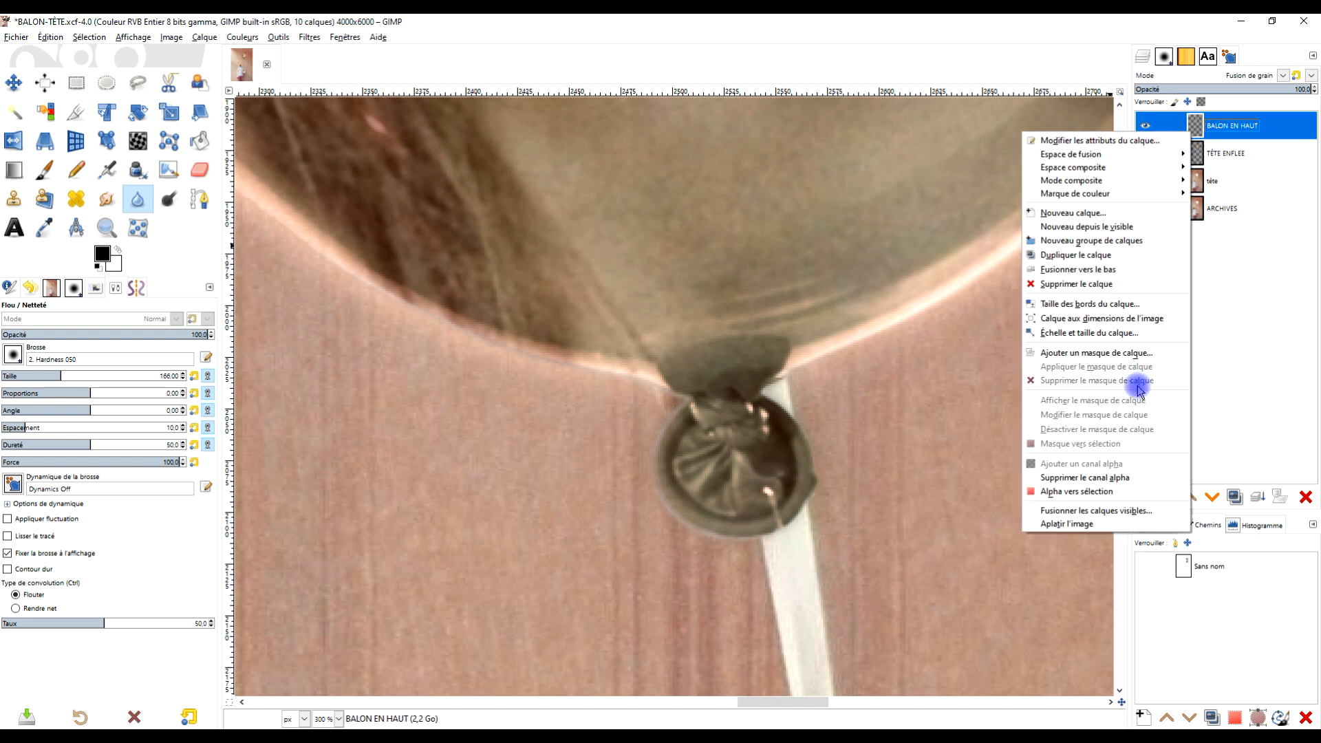
pyautogui.click(1128, 352)
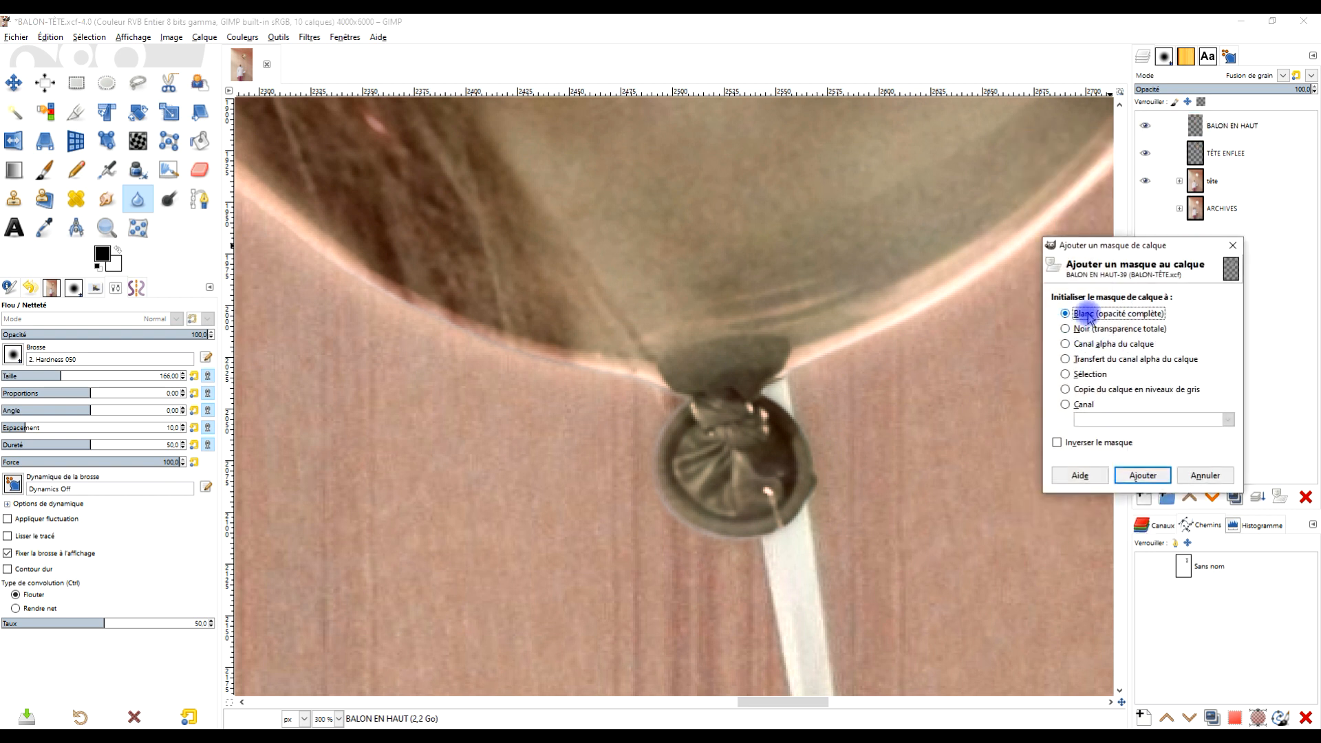
pyautogui.click(1139, 480)
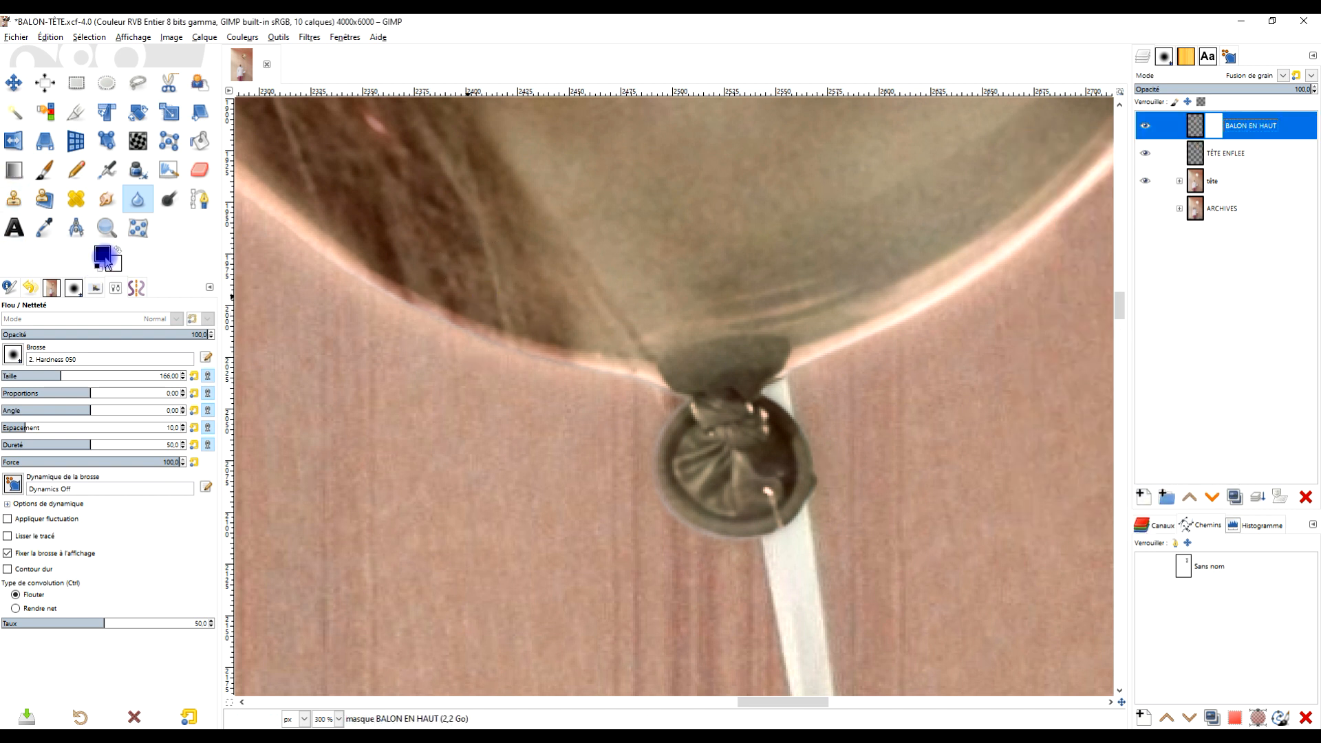
# Step: Try painting the BALON EN HAUT mask black at 100% opacity over the string side of the knot, and undo the painting
pyautogui.click(45, 169)
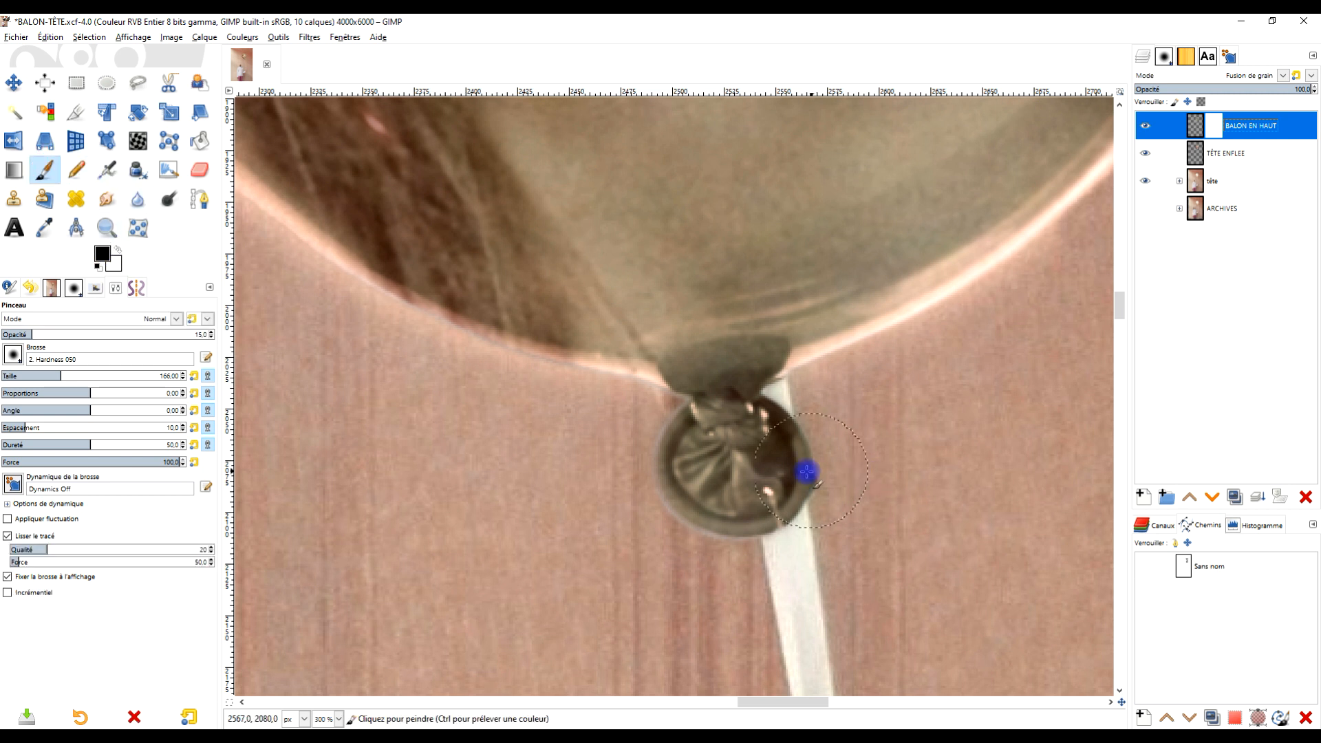
pyautogui.scroll(1, 801, 475)
pyautogui.moveTo(755, 467); pyautogui.dragTo(770, 525)
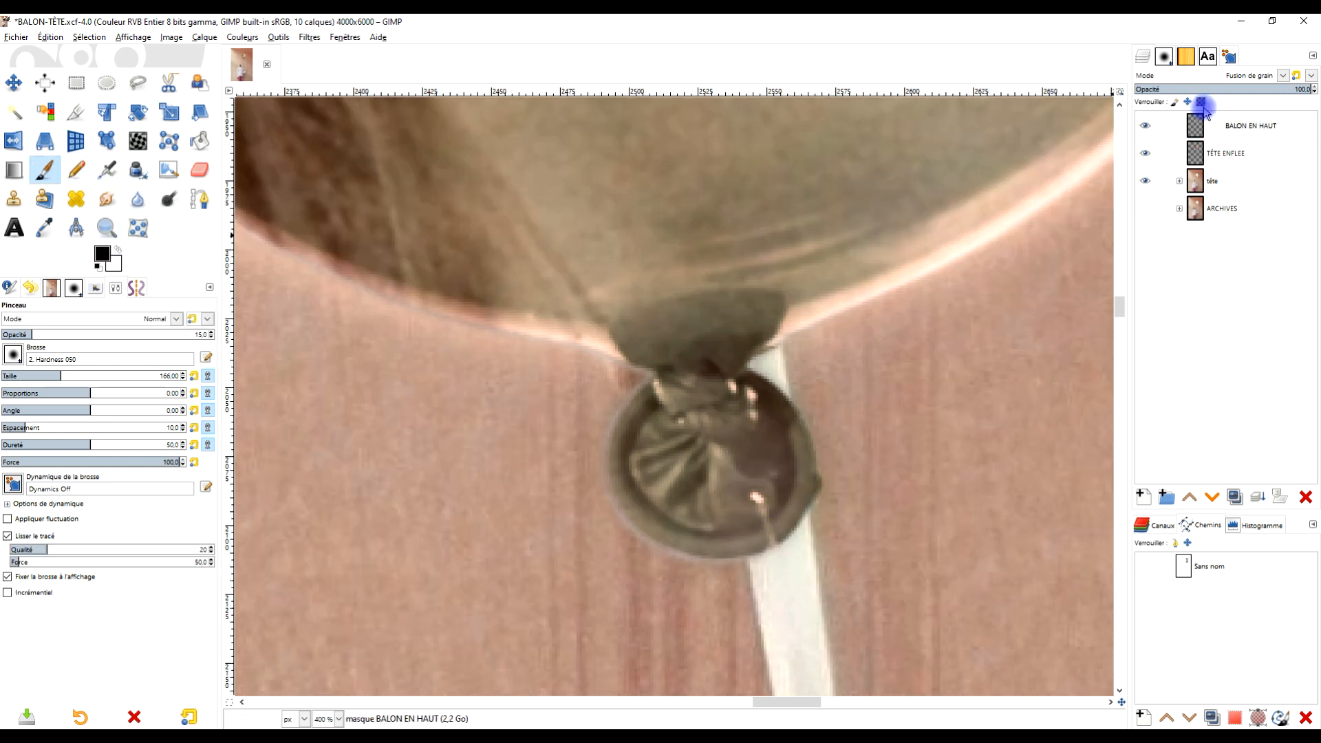
pyautogui.moveTo(70, 335); pyautogui.dragTo(297, 330)
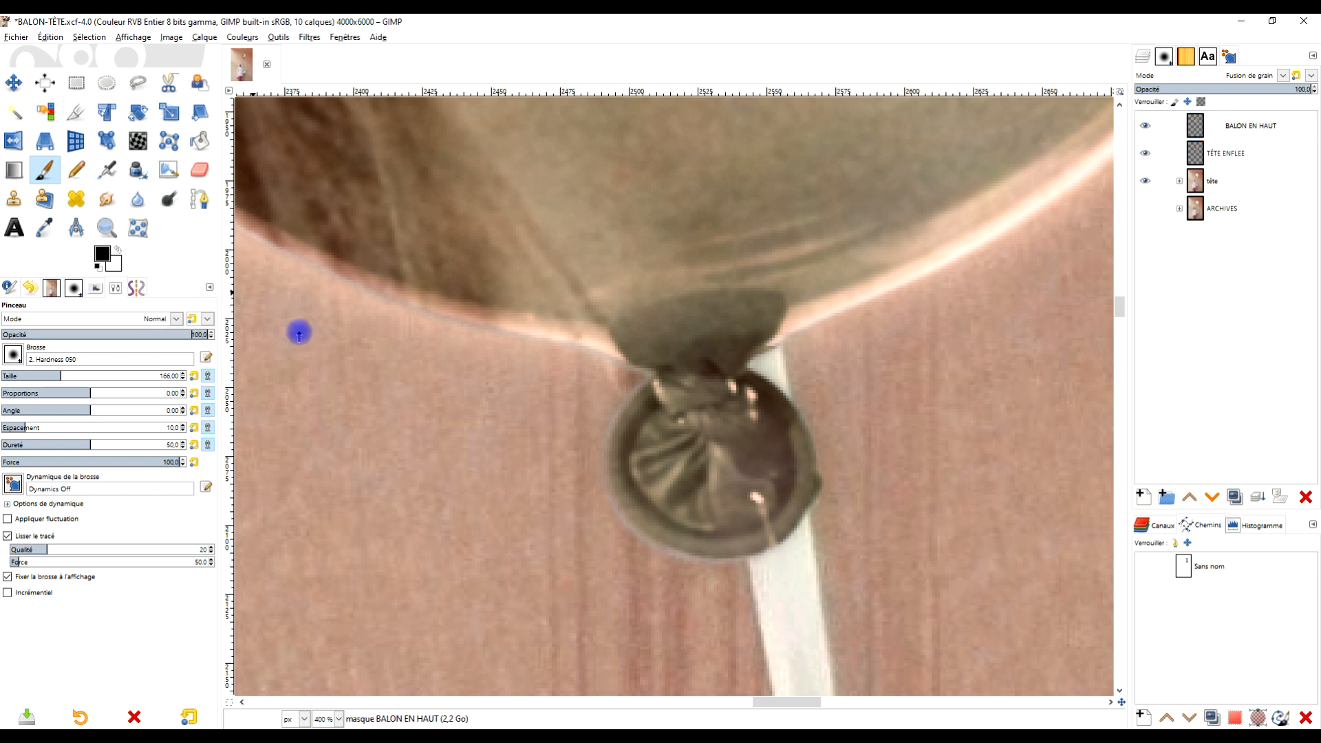
pyautogui.moveTo(796, 545)
pyautogui.mouseDown()
pyautogui.moveTo(761, 546)
pyautogui.moveTo(773, 534)
pyautogui.moveTo(772, 410)
pyautogui.moveTo(761, 407)
pyautogui.moveTo(792, 551)
pyautogui.mouseUp()
pyautogui.hotkey('ctrl', 'z')
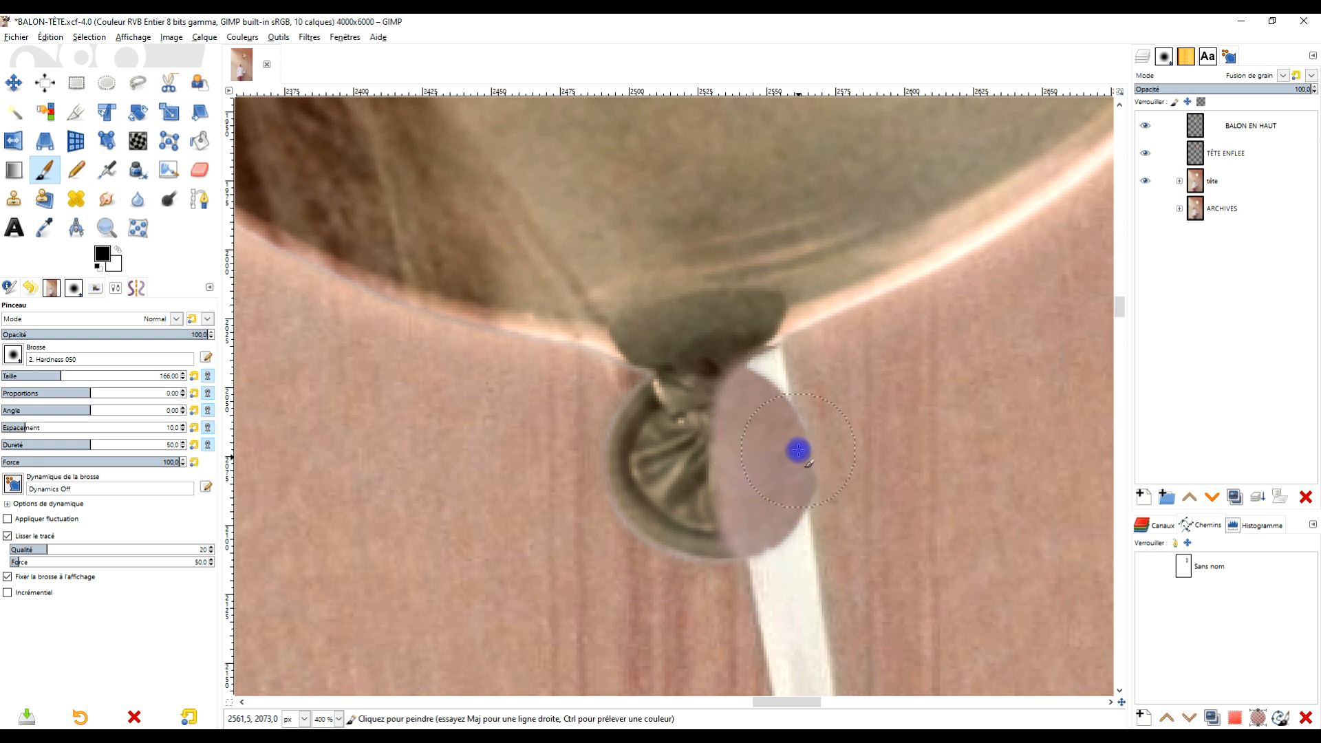
pyautogui.hotkey('ctrl', 'z')
# Step: Make the SANS TÊTE layer inside the tête group active and hide the BALON EN HAUT layer to inspect the knot area
pyautogui.scroll(-4, 939, 393)
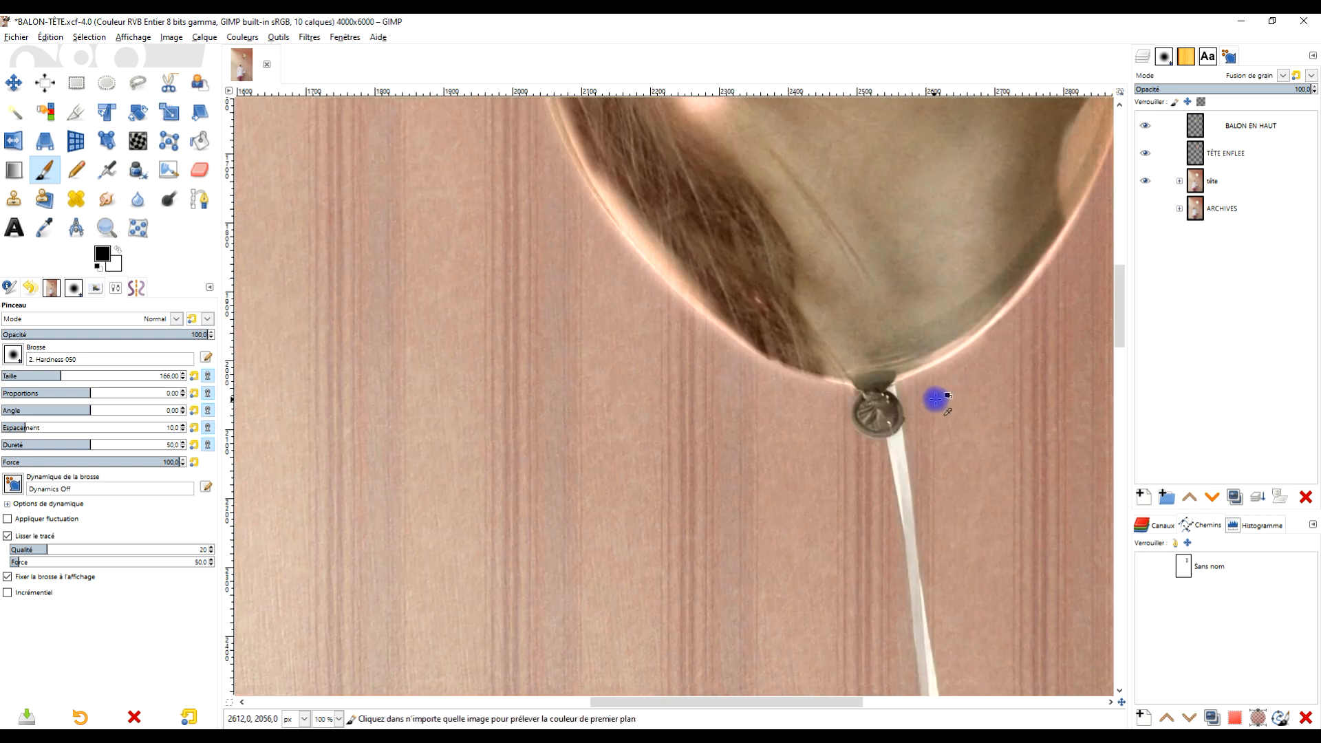
pyautogui.scroll(3, 922, 398)
pyautogui.moveTo(962, 391); pyautogui.dragTo(908, 459)
pyautogui.scroll(-4, 844, 428)
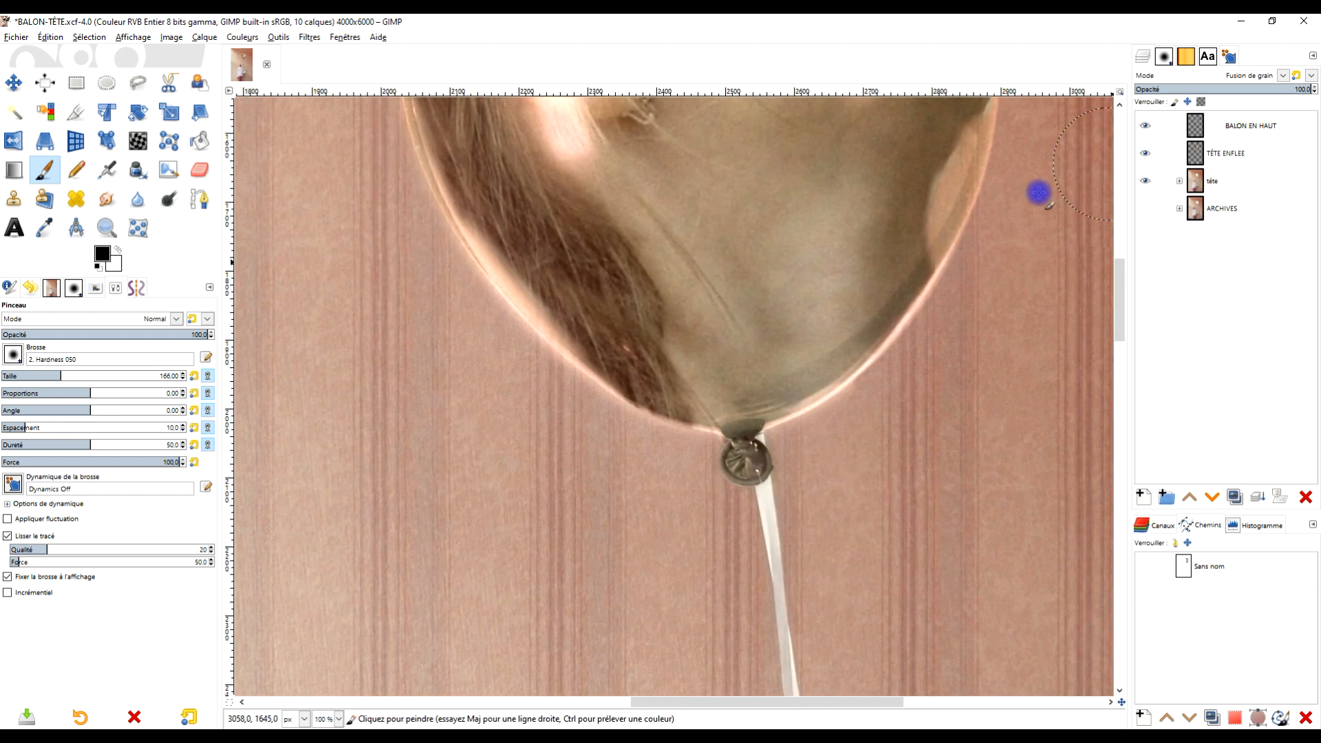
pyautogui.scroll(2, 795, 445)
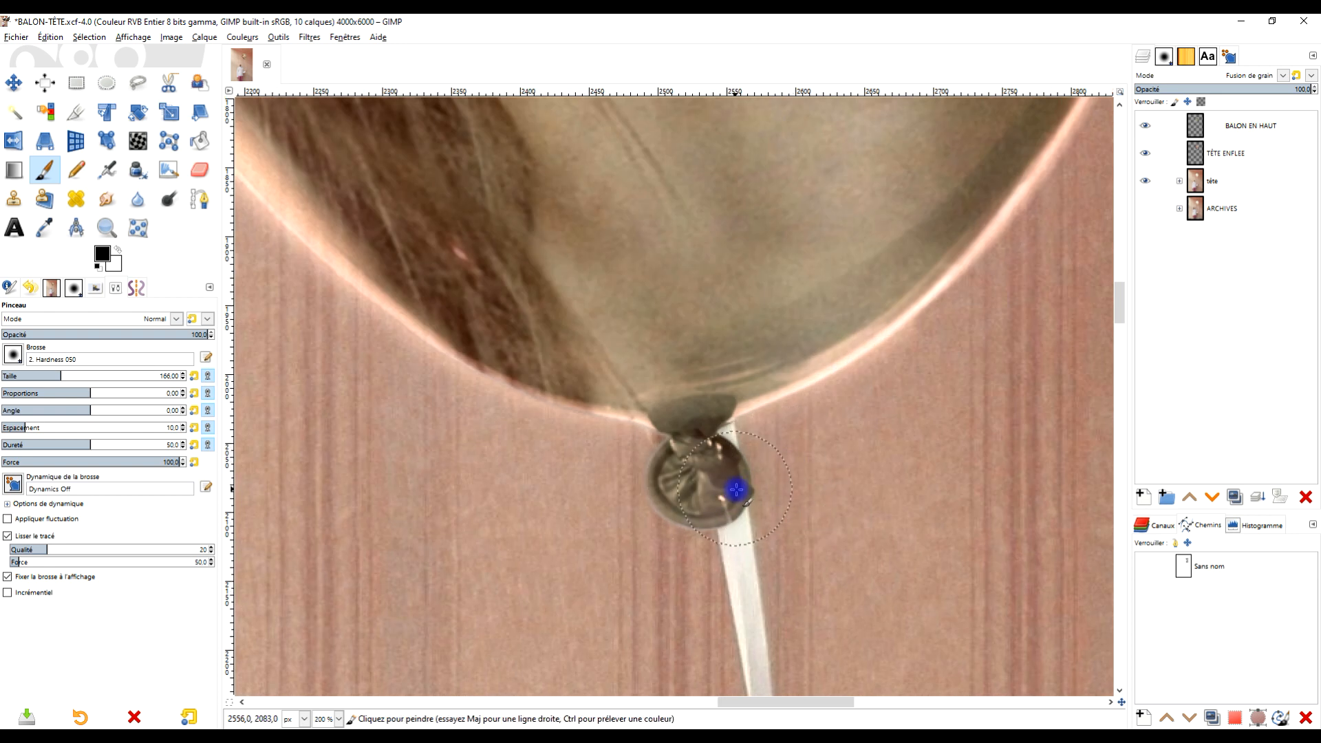
pyautogui.scroll(-1, 770, 508)
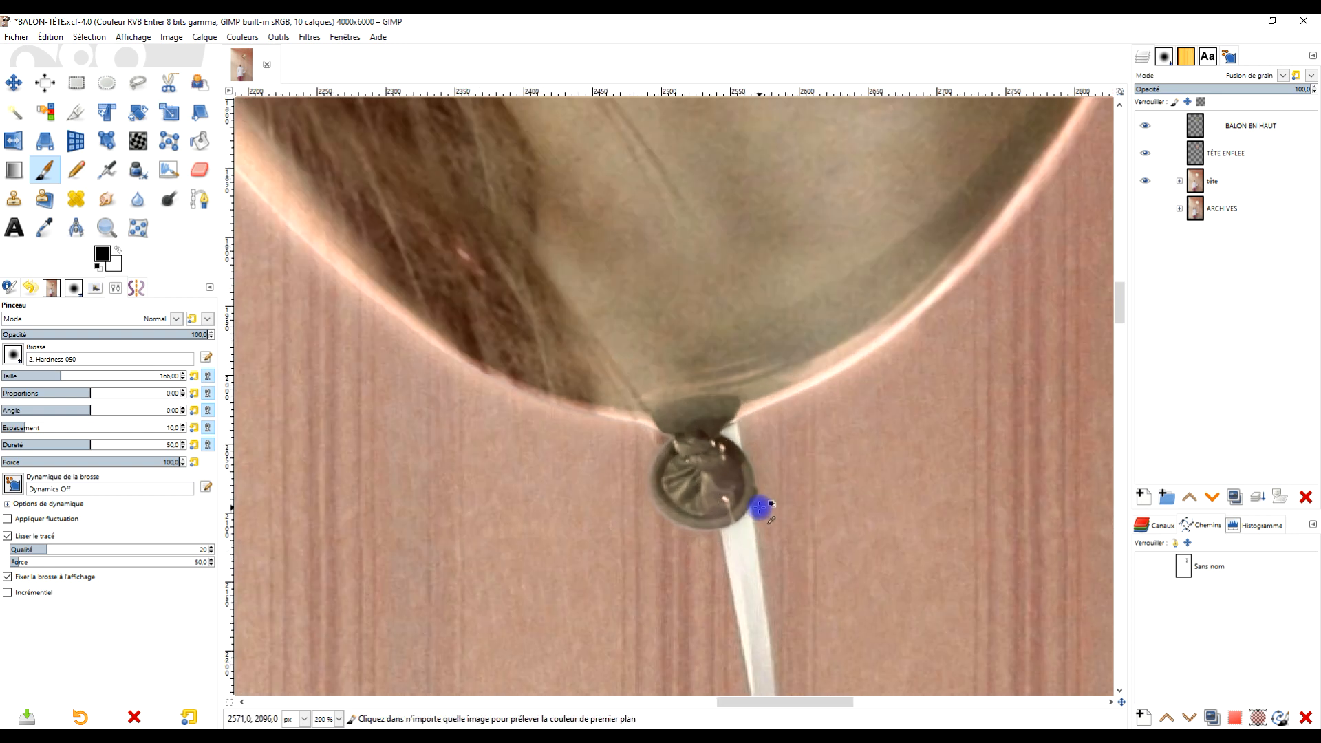
pyautogui.click(1216, 185)
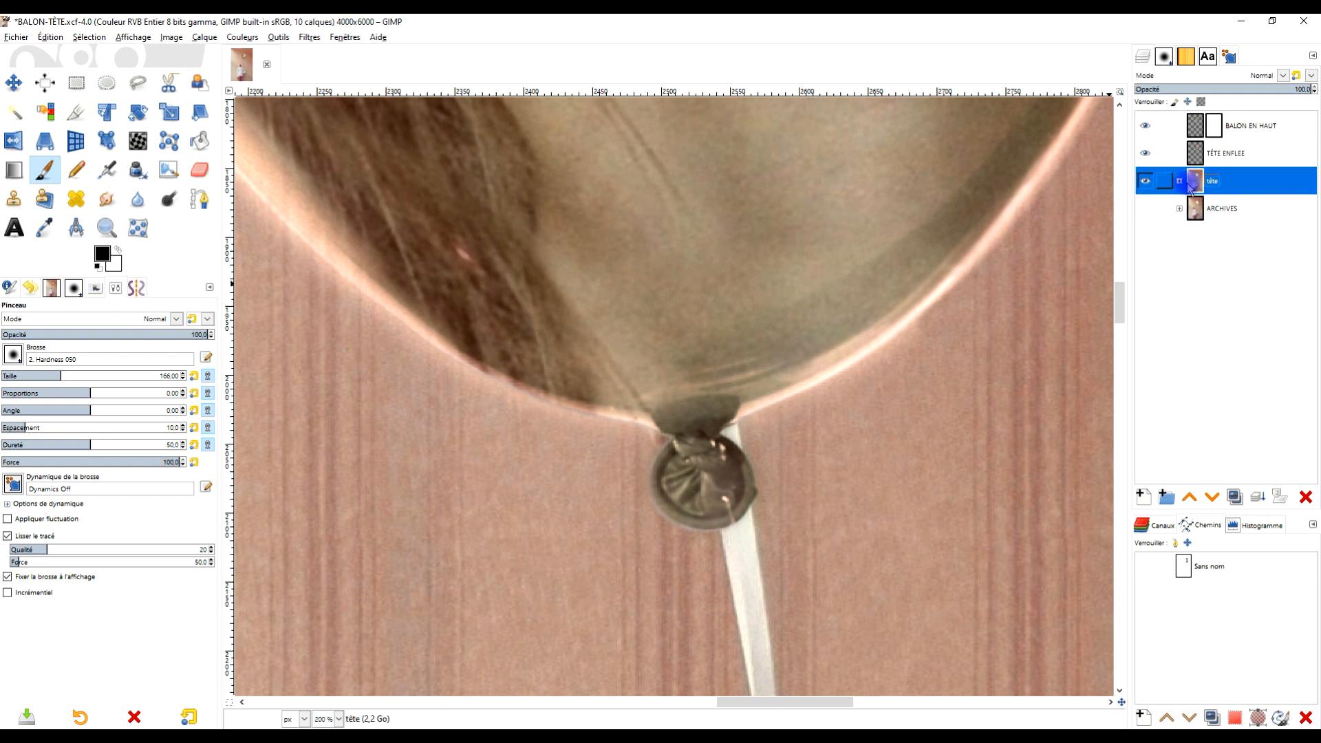
pyautogui.click(1180, 183)
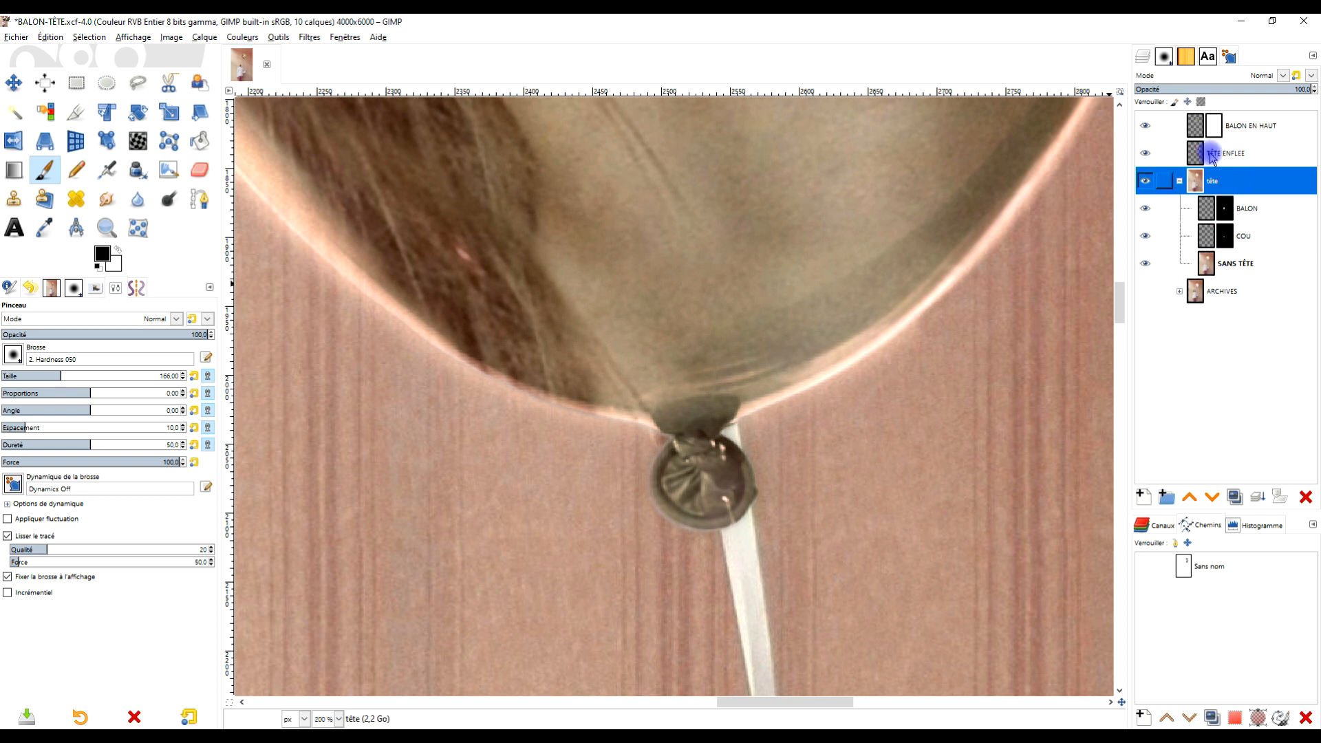
pyautogui.click(1210, 273)
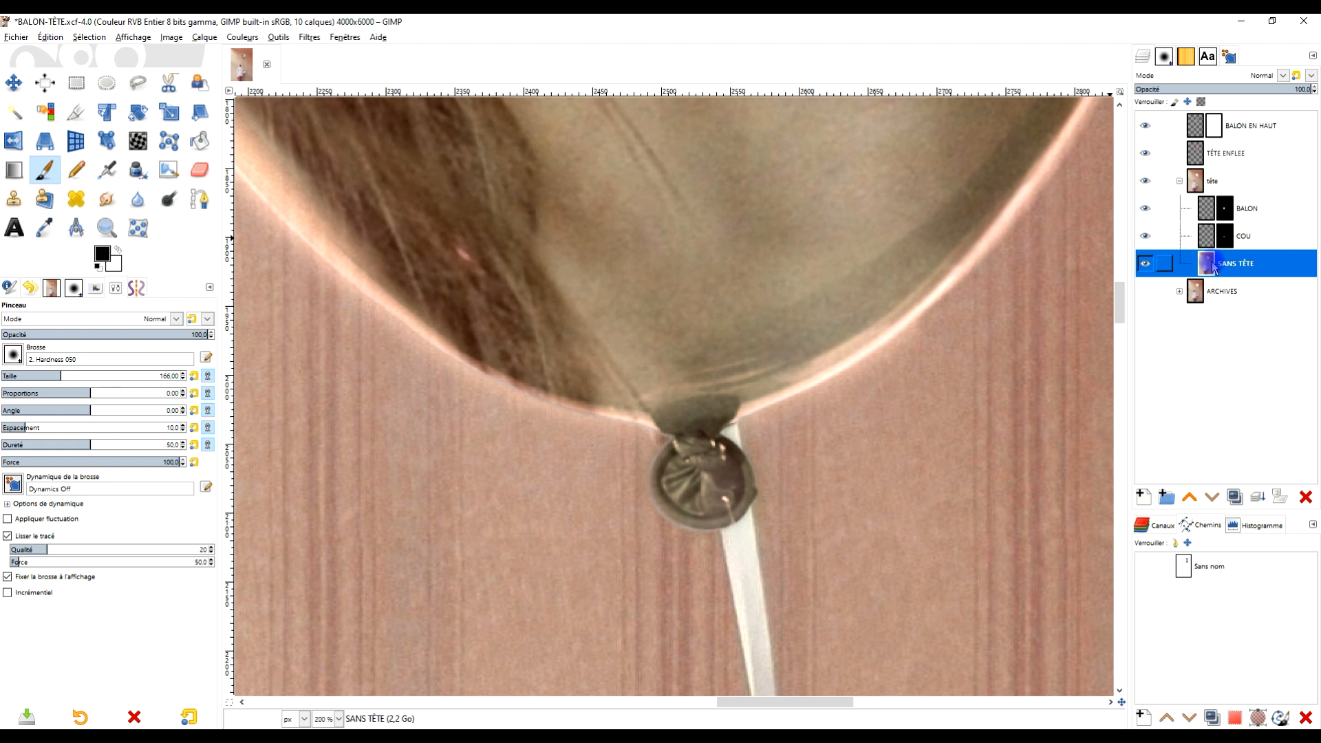
pyautogui.click(1145, 125)
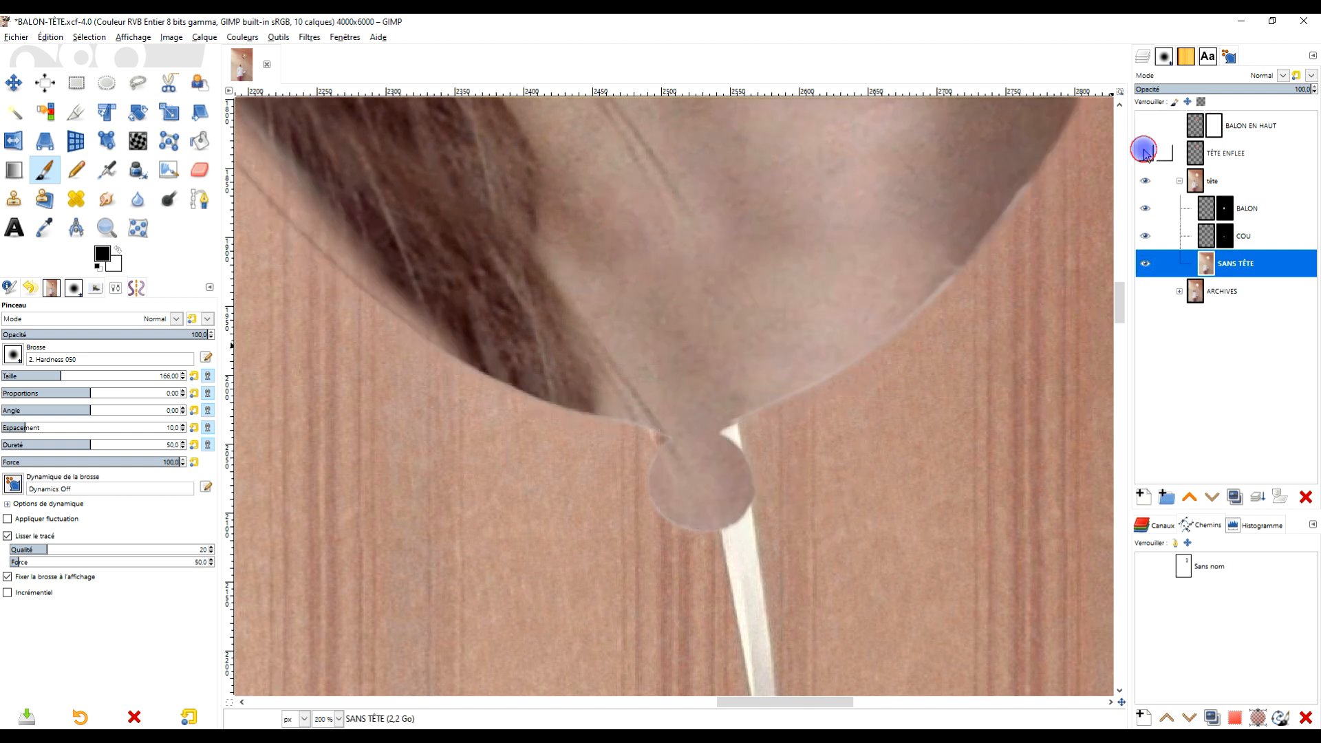
# Step: Hide the TÊTE ENFLEE layer and outline the upper part of the white string below the balloon with a free selection
pyautogui.click(1145, 153)
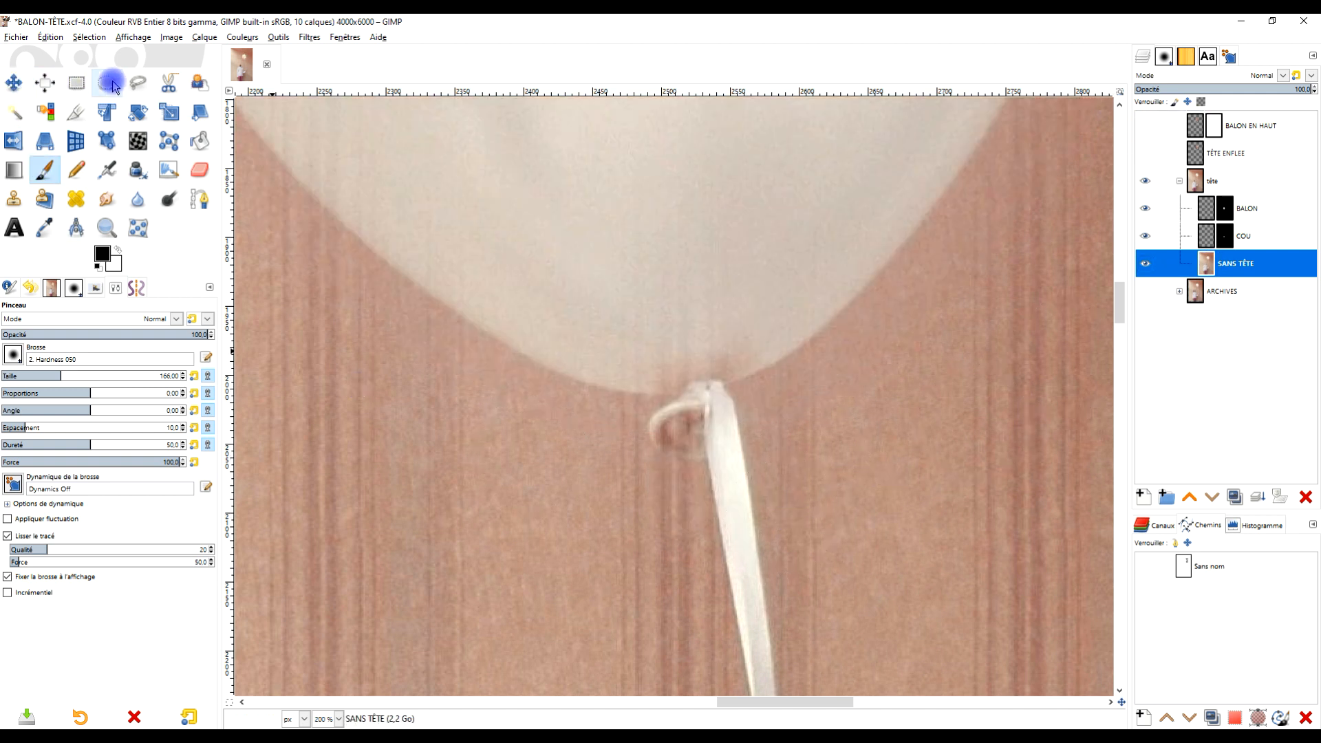
pyautogui.click(138, 83)
pyautogui.click(696, 386)
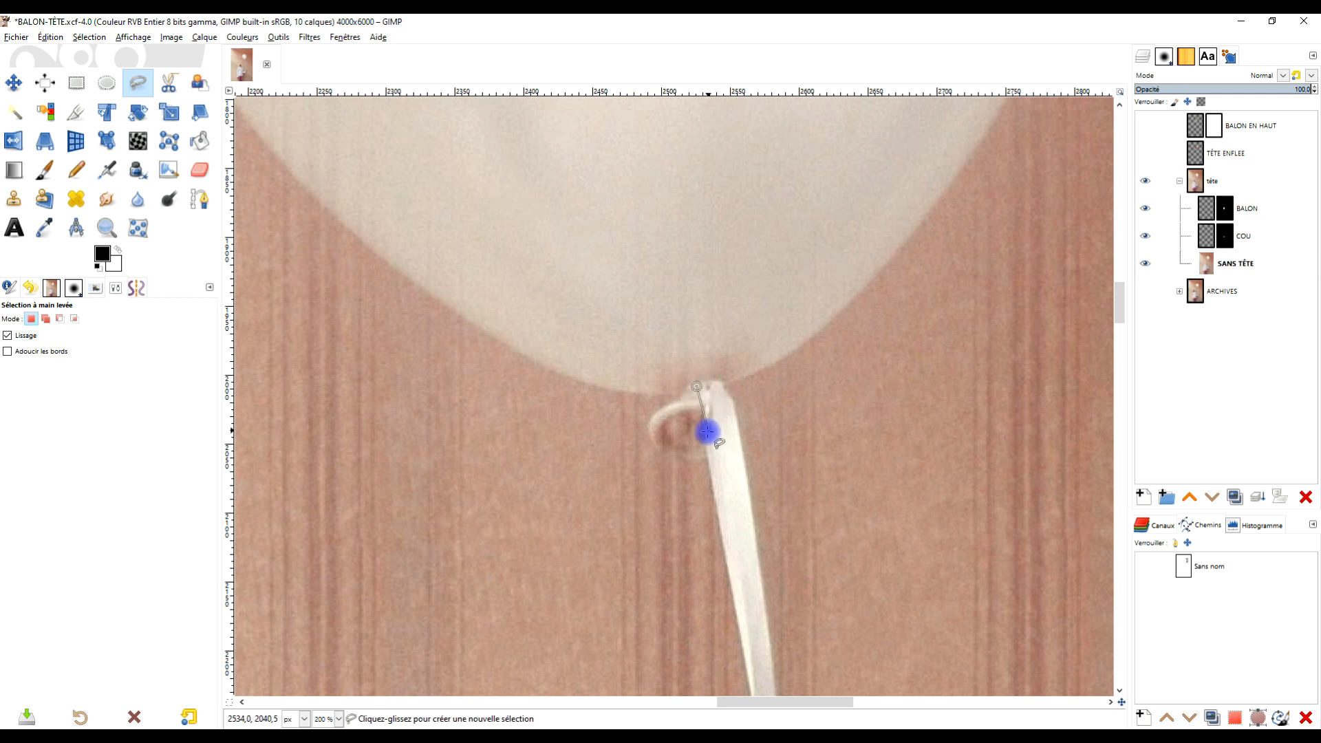
pyautogui.moveTo(704, 439)
pyautogui.mouseDown()
pyautogui.moveTo(728, 514)
pyautogui.moveTo(739, 633)
pyautogui.mouseUp()
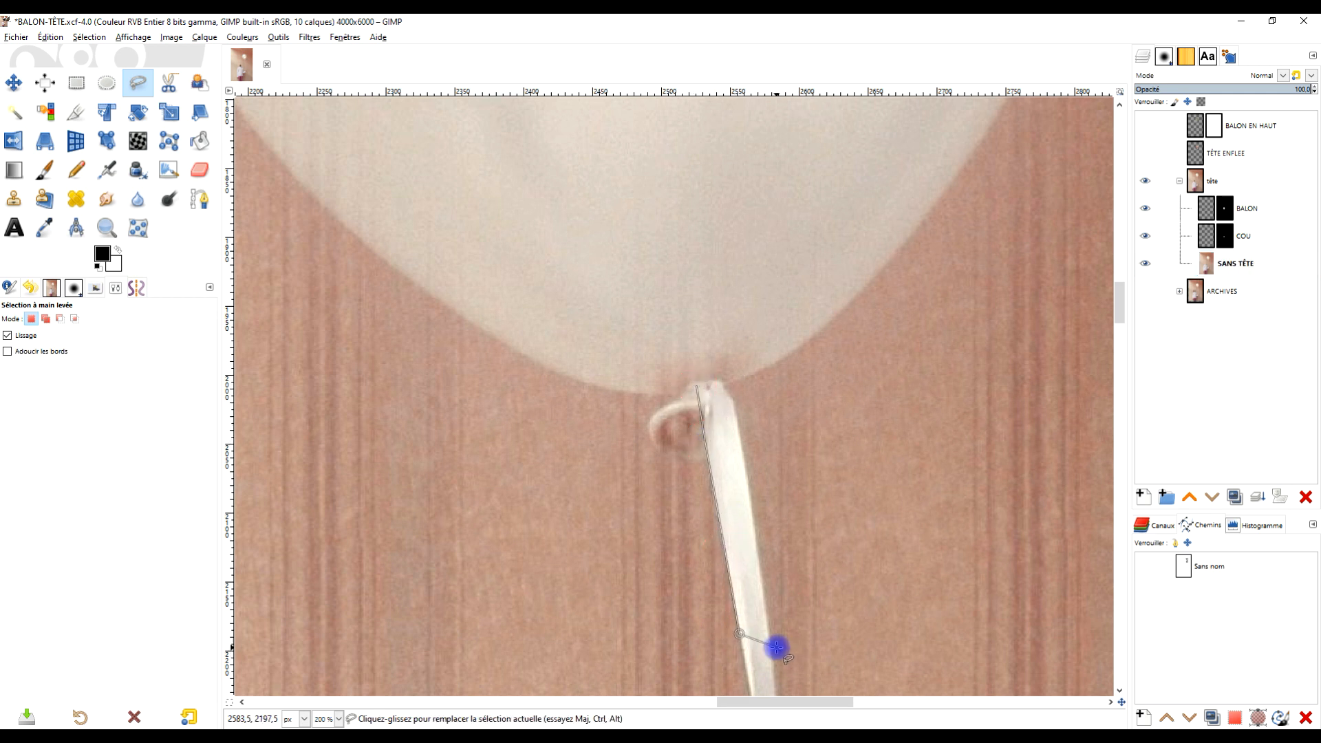
pyautogui.click(771, 645)
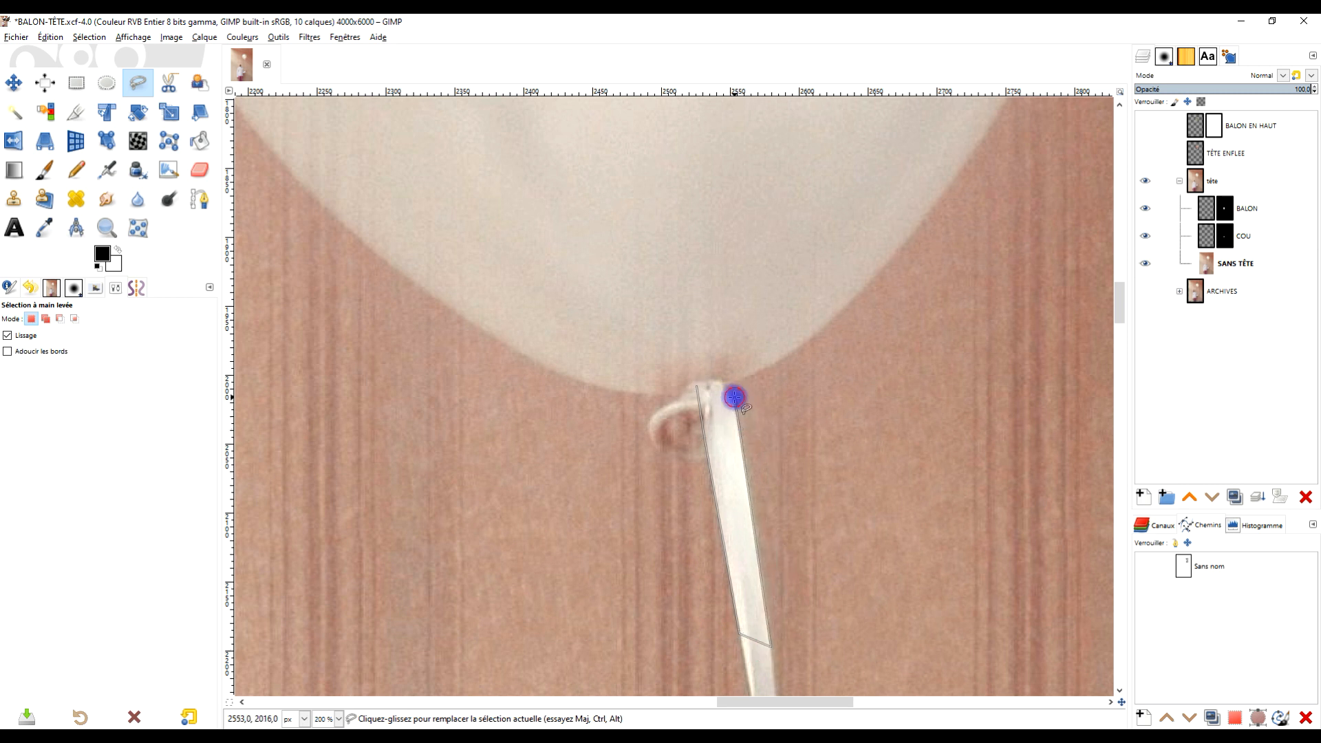
pyautogui.click(697, 387)
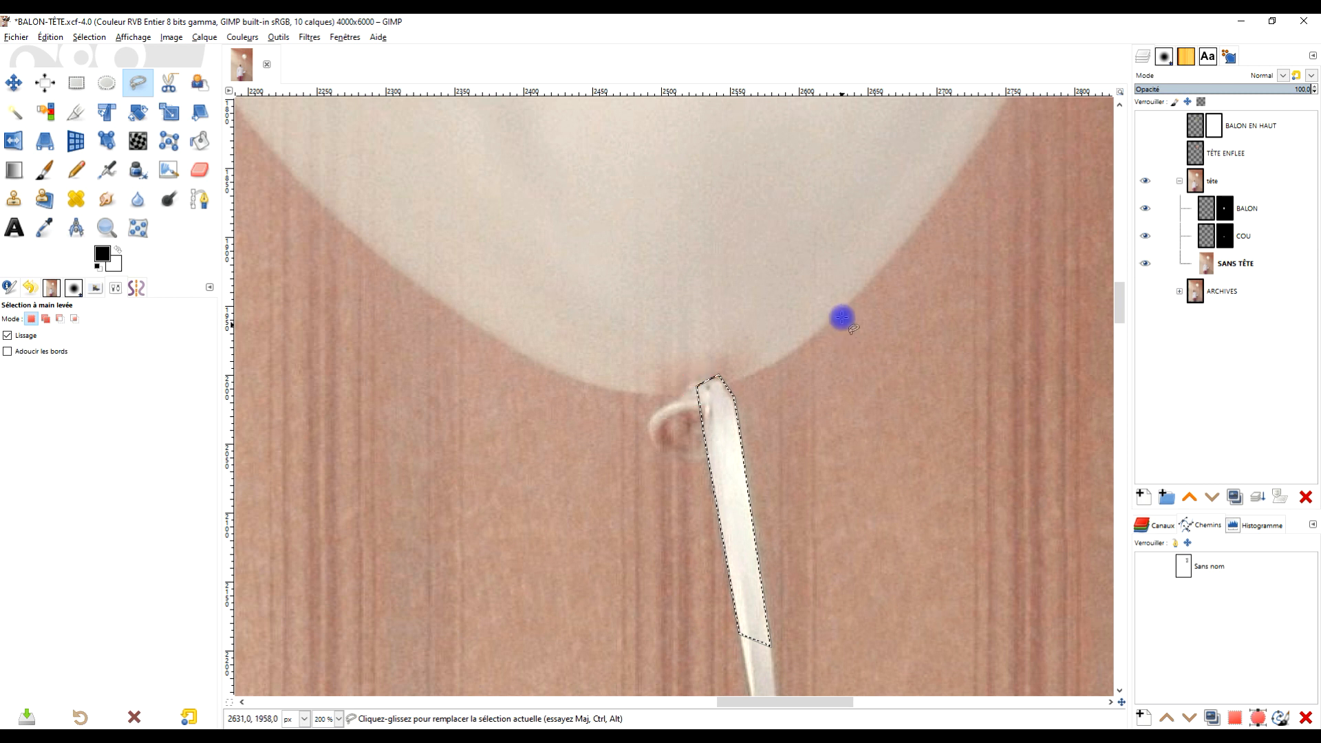
pyautogui.press('Return')
# Step: Copy the selected string piece onto a new layer above all others and show the BALON EN HAUT and TÊTE ENFLEE layers
pyautogui.hotkey('ctrl', 'c')
pyautogui.hotkey('ctrl', 'v')
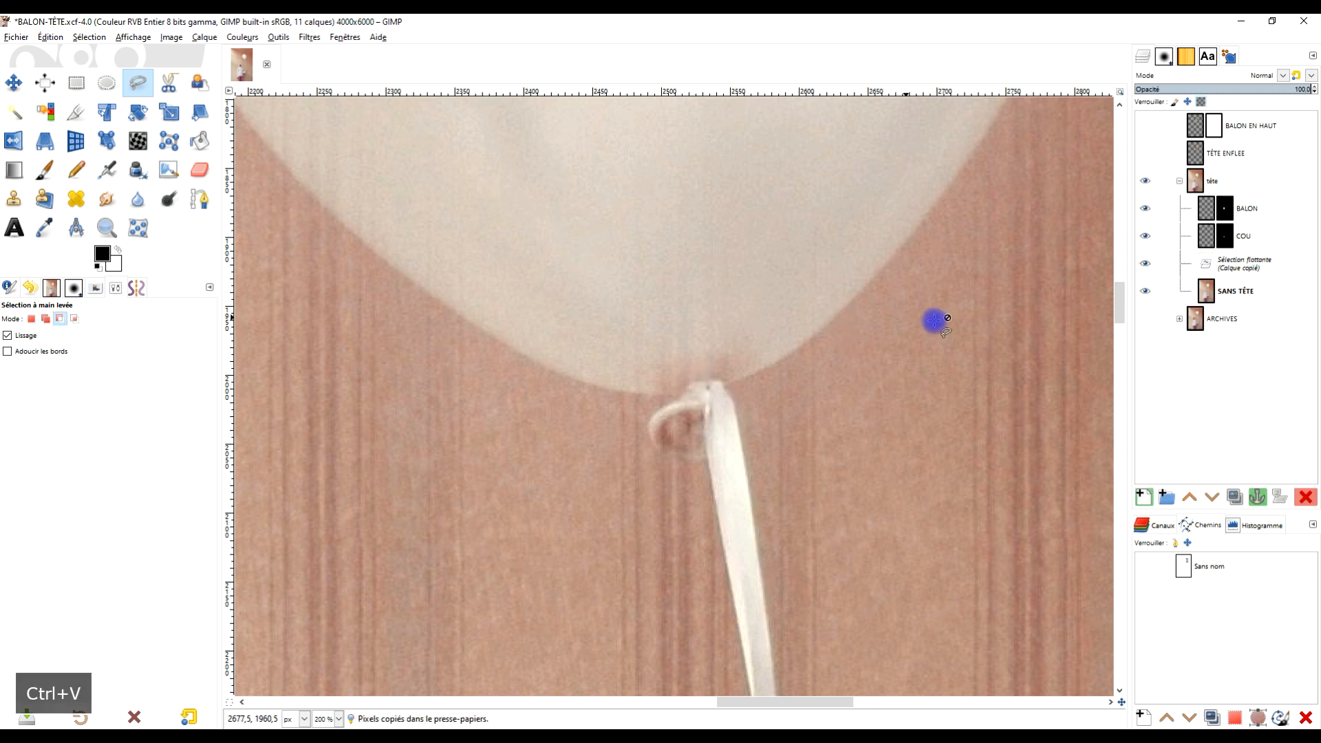
pyautogui.click(1140, 497)
pyautogui.click(1254, 210)
pyautogui.moveTo(1229, 267); pyautogui.dragTo(1164, 127)
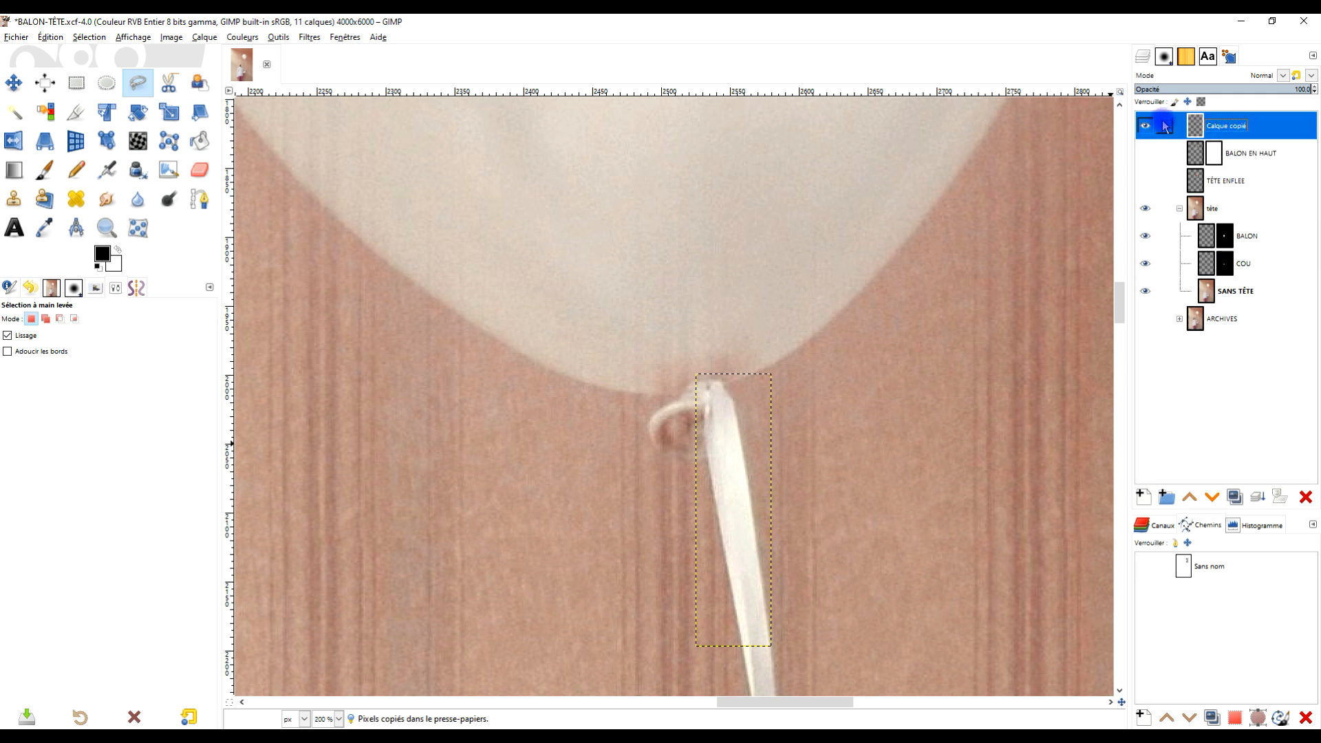
pyautogui.click(1145, 153)
pyautogui.click(1145, 180)
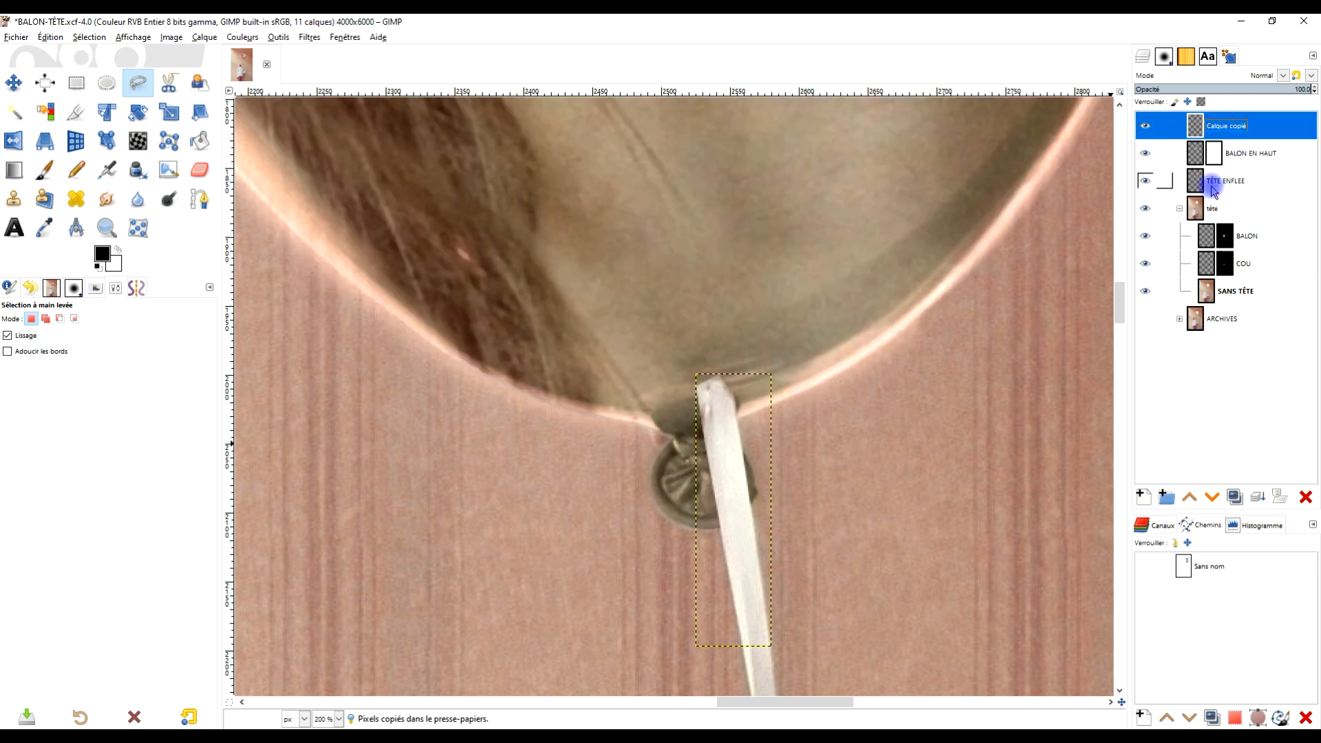
# Step: Add a white, full-opacity mask to the Calque copié layer and expand the layer to the image dimensions
pyautogui.rightClick(1188, 128)
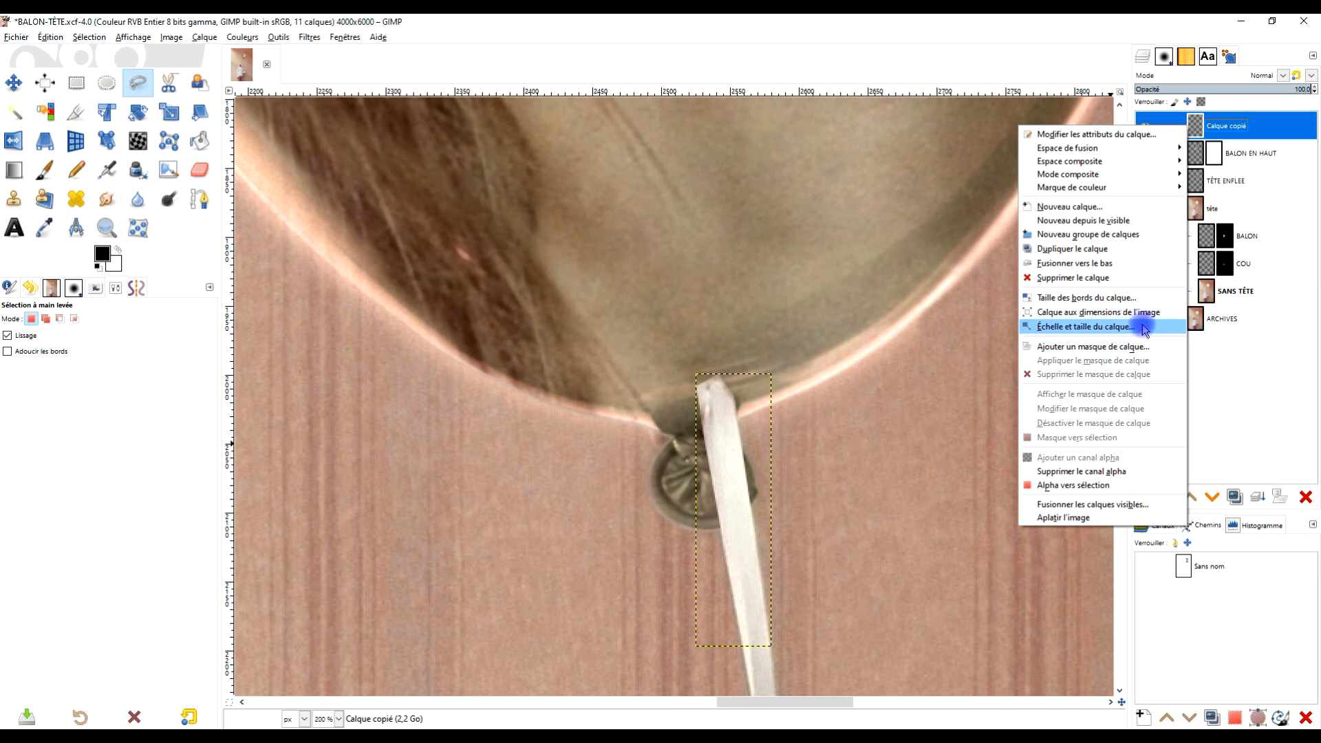
pyautogui.click(1132, 347)
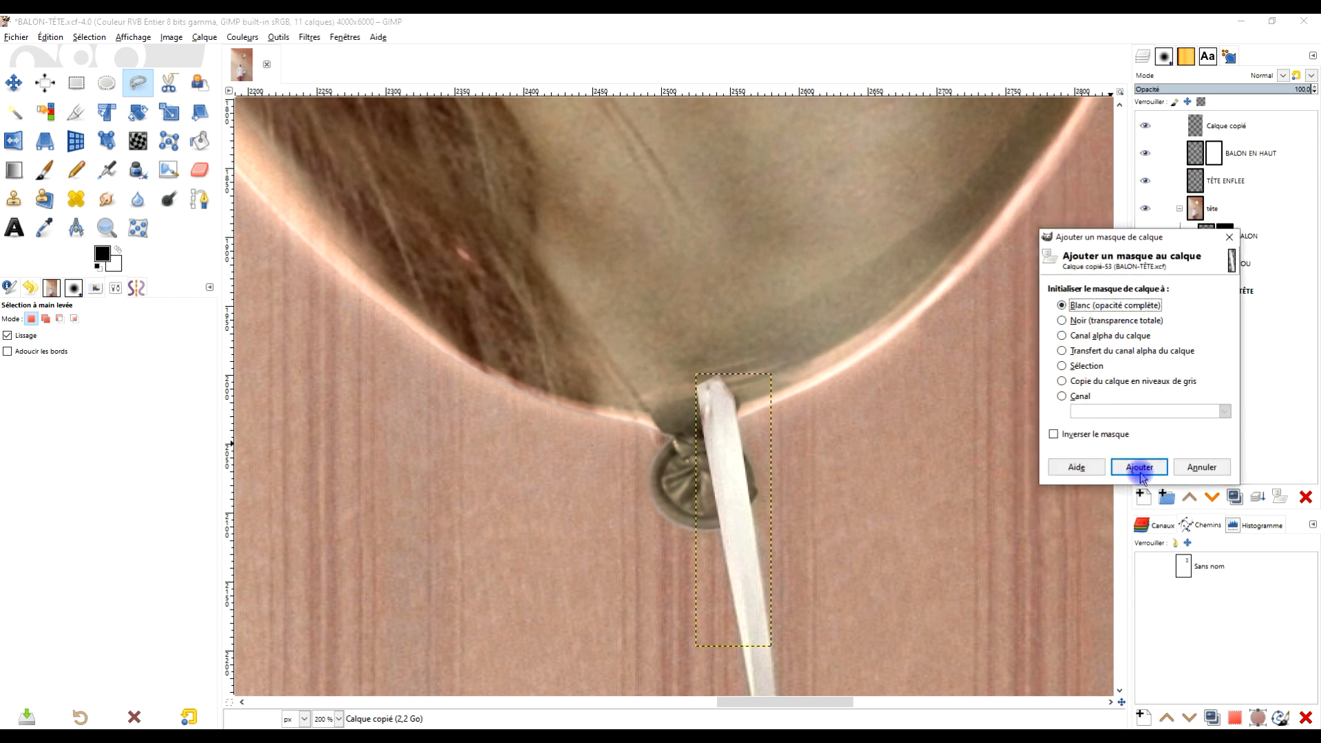
pyautogui.click(1140, 467)
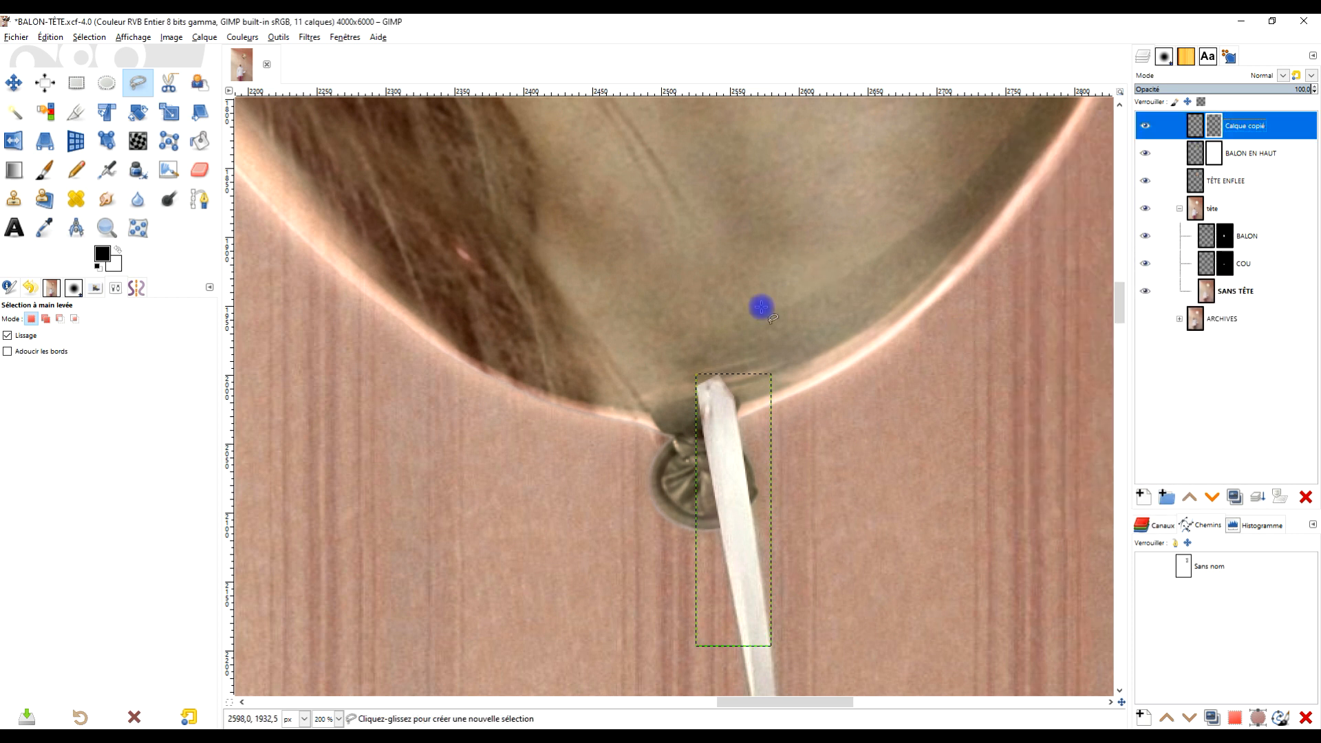
pyautogui.rightClick(1214, 128)
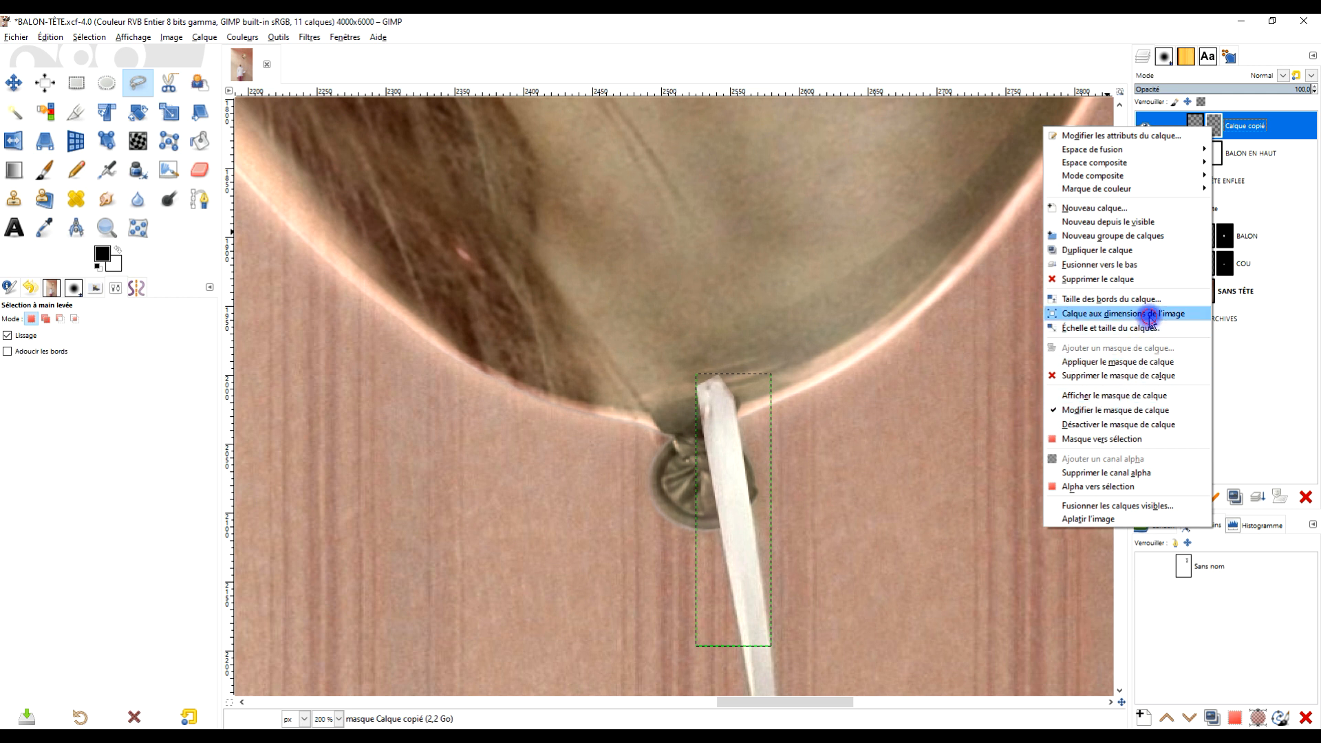
pyautogui.click(1149, 315)
# Step: Paint the Calque copié mask black at 100% opacity over the string's top end where it overlaps the balloon's neck
pyautogui.click(44, 172)
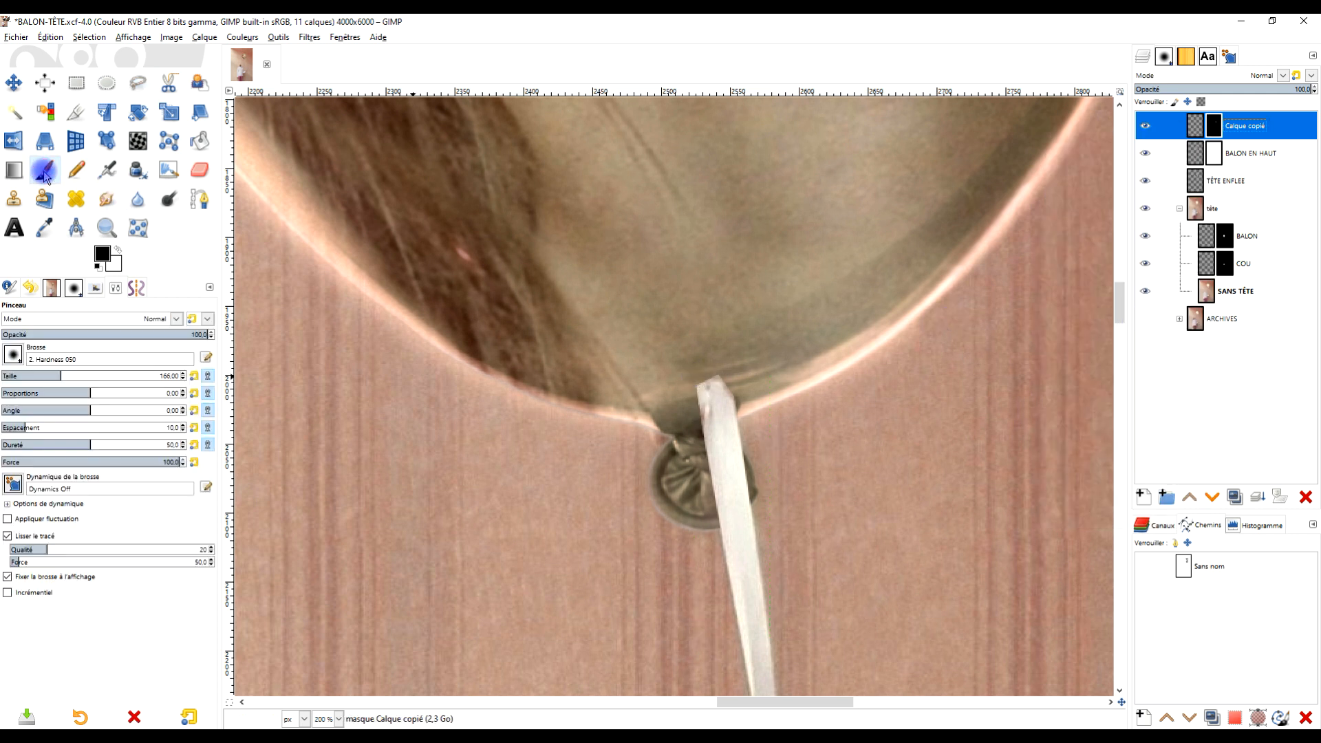
pyautogui.scroll(2, 669, 342)
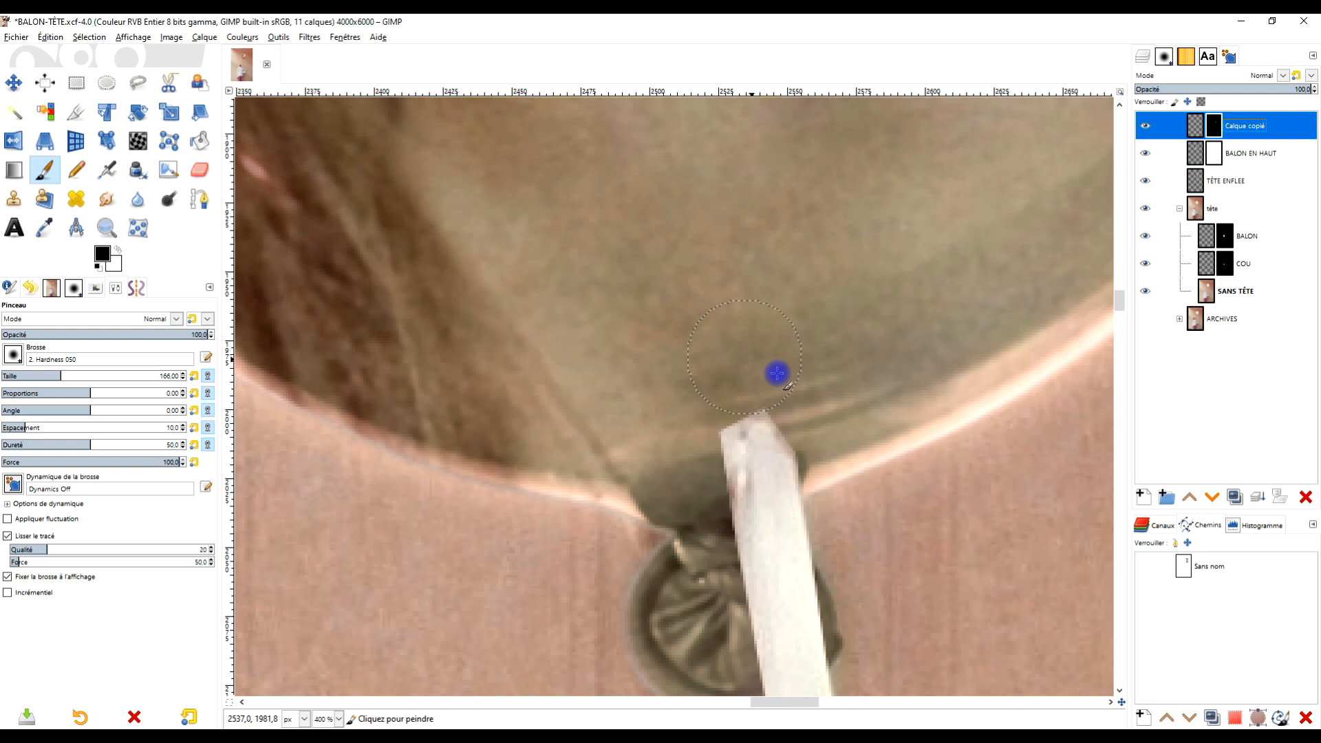
pyautogui.moveTo(824, 362); pyautogui.dragTo(784, 306)
pyautogui.moveTo(739, 361)
pyautogui.mouseDown()
pyautogui.moveTo(669, 365)
pyautogui.moveTo(749, 374)
pyautogui.mouseUp()
pyautogui.moveTo(755, 451)
pyautogui.mouseDown()
pyautogui.moveTo(704, 435)
pyautogui.moveTo(712, 447)
pyautogui.moveTo(758, 427)
pyautogui.moveTo(767, 390)
pyautogui.moveTo(693, 421)
pyautogui.moveTo(745, 425)
pyautogui.mouseUp()
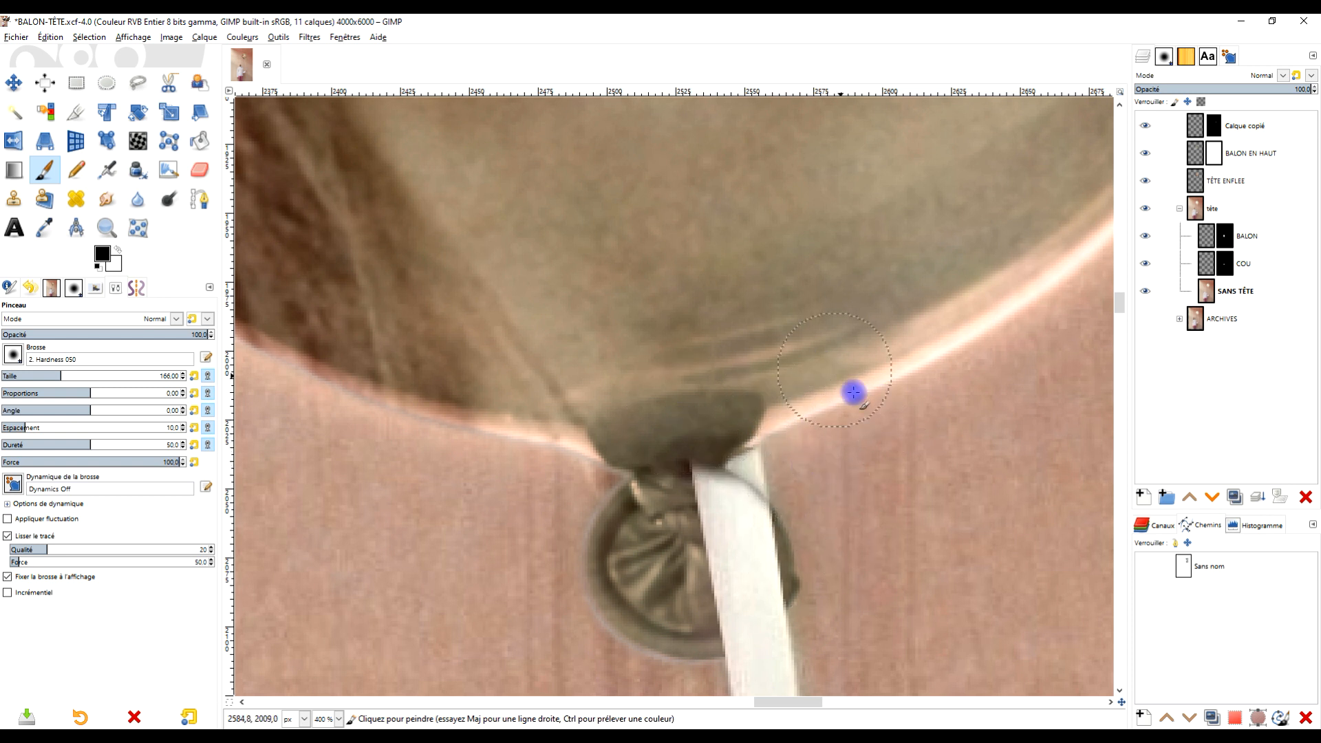
# Step: Rework the mask with white and black strokes so the string's end follows the lower edge of the balloon's neck
pyautogui.scroll(-3, 888, 406)
pyautogui.scroll(1, 827, 353)
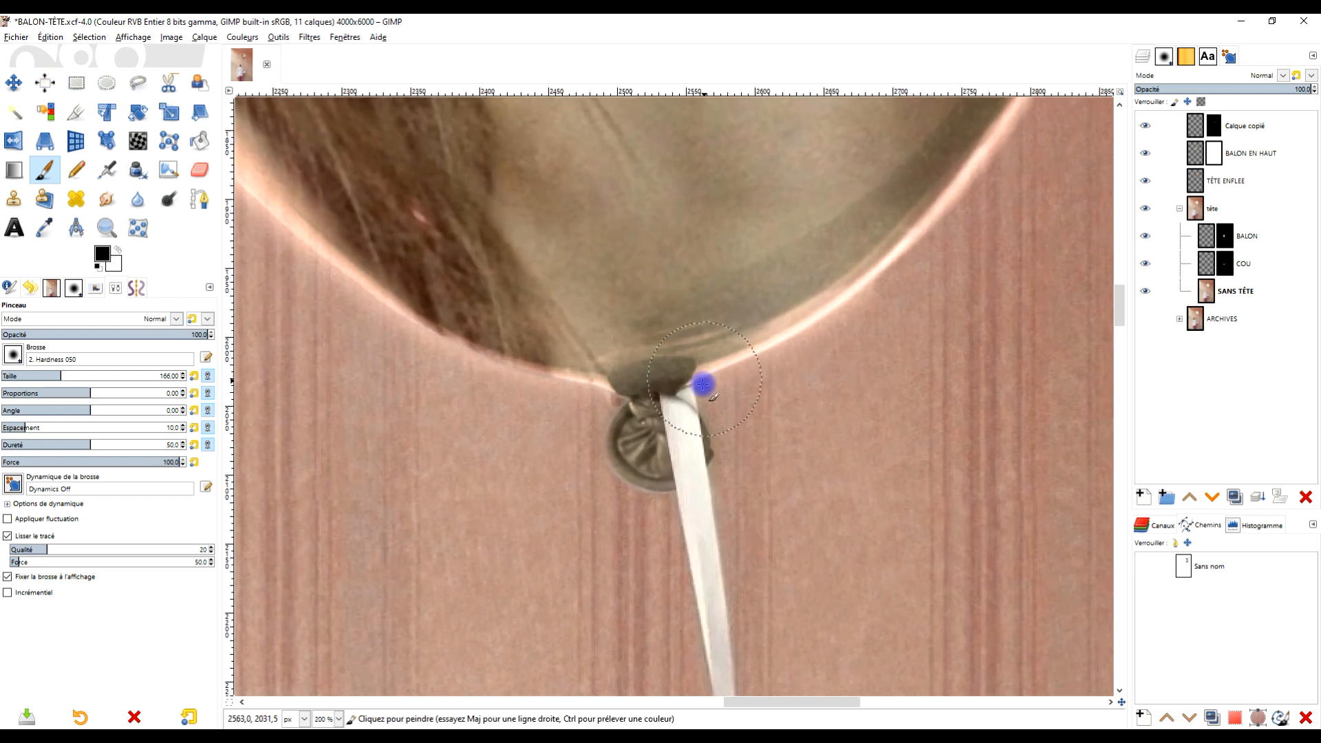
pyautogui.scroll(4, 705, 386)
pyautogui.click(117, 250)
pyautogui.moveTo(606, 465)
pyautogui.mouseDown()
pyautogui.moveTo(625, 421)
pyautogui.moveTo(573, 411)
pyautogui.moveTo(636, 382)
pyautogui.moveTo(643, 451)
pyautogui.mouseUp()
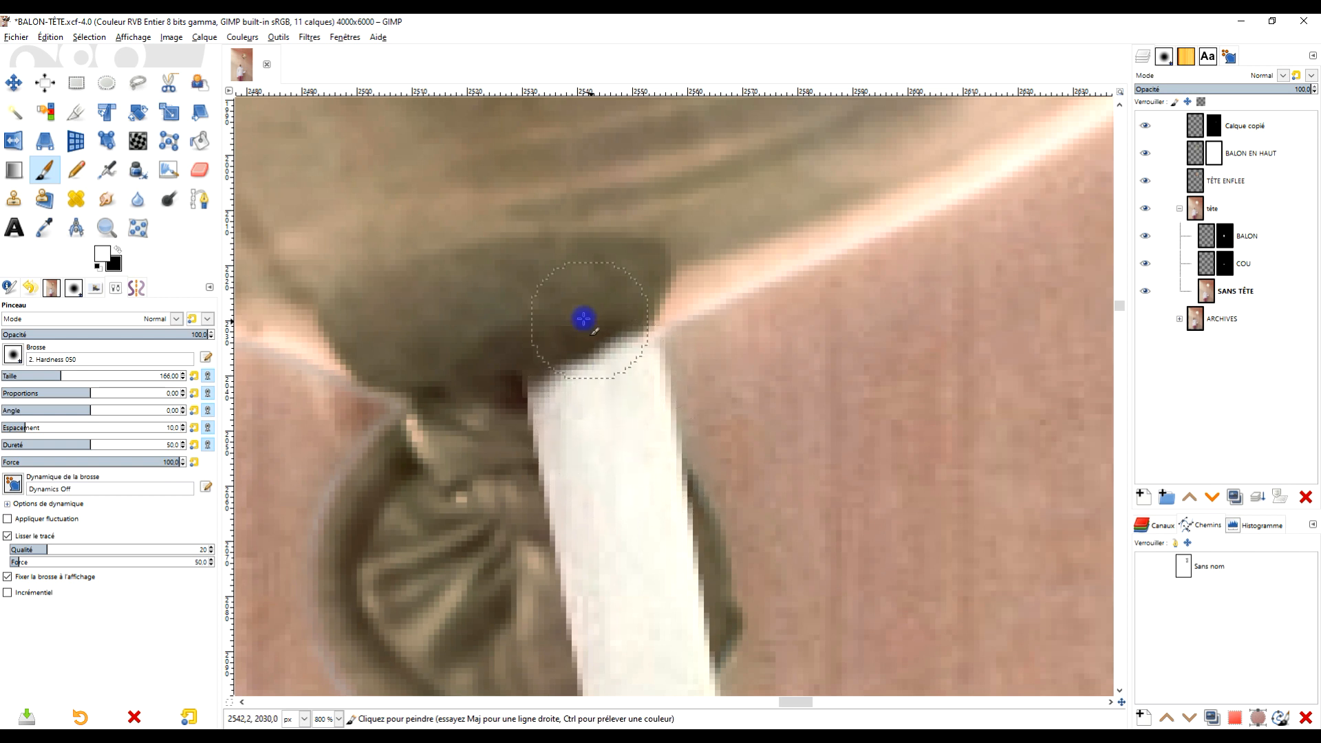
pyautogui.click(119, 249)
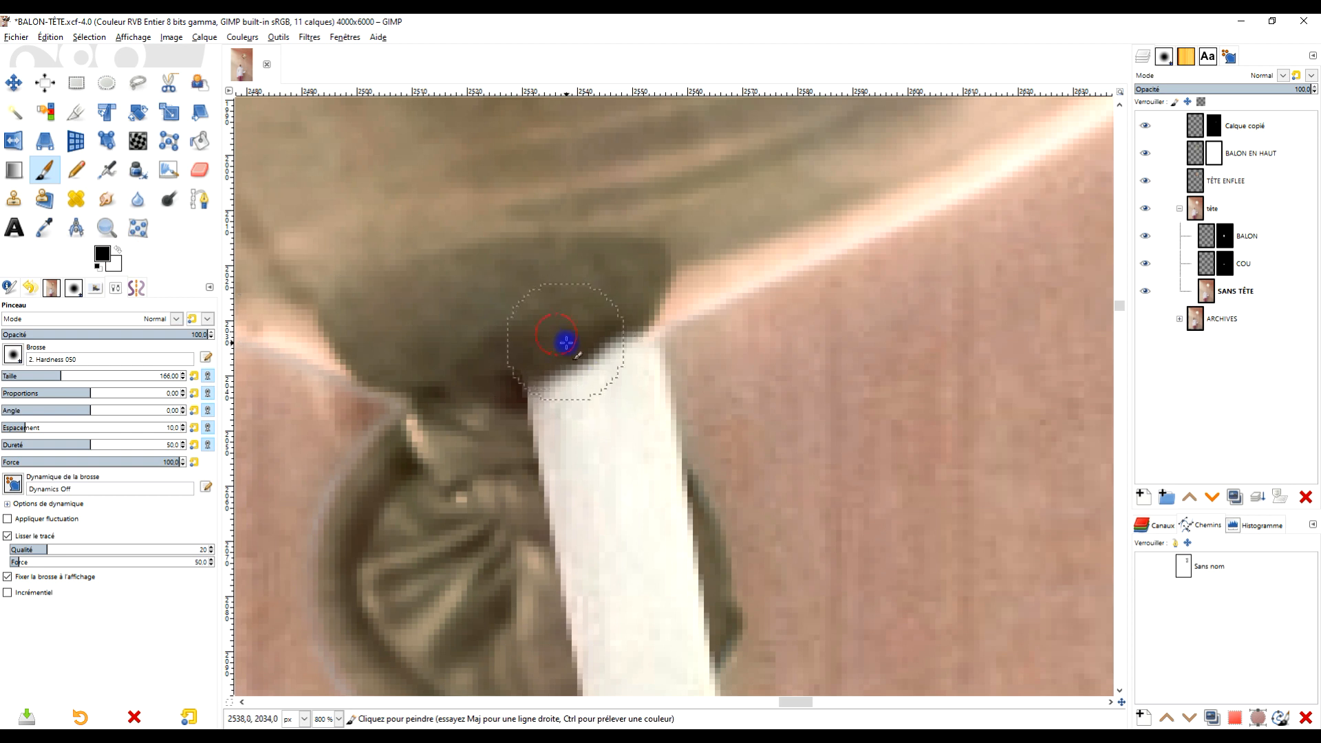
pyautogui.moveTo(579, 339)
pyautogui.mouseDown()
pyautogui.moveTo(543, 349)
pyautogui.moveTo(654, 316)
pyautogui.moveTo(665, 354)
pyautogui.mouseUp()
# Step: Paint the Calque copié mask white to bring back the string's end up to the corner of the balloon's neck
pyautogui.scroll(2, 664, 354)
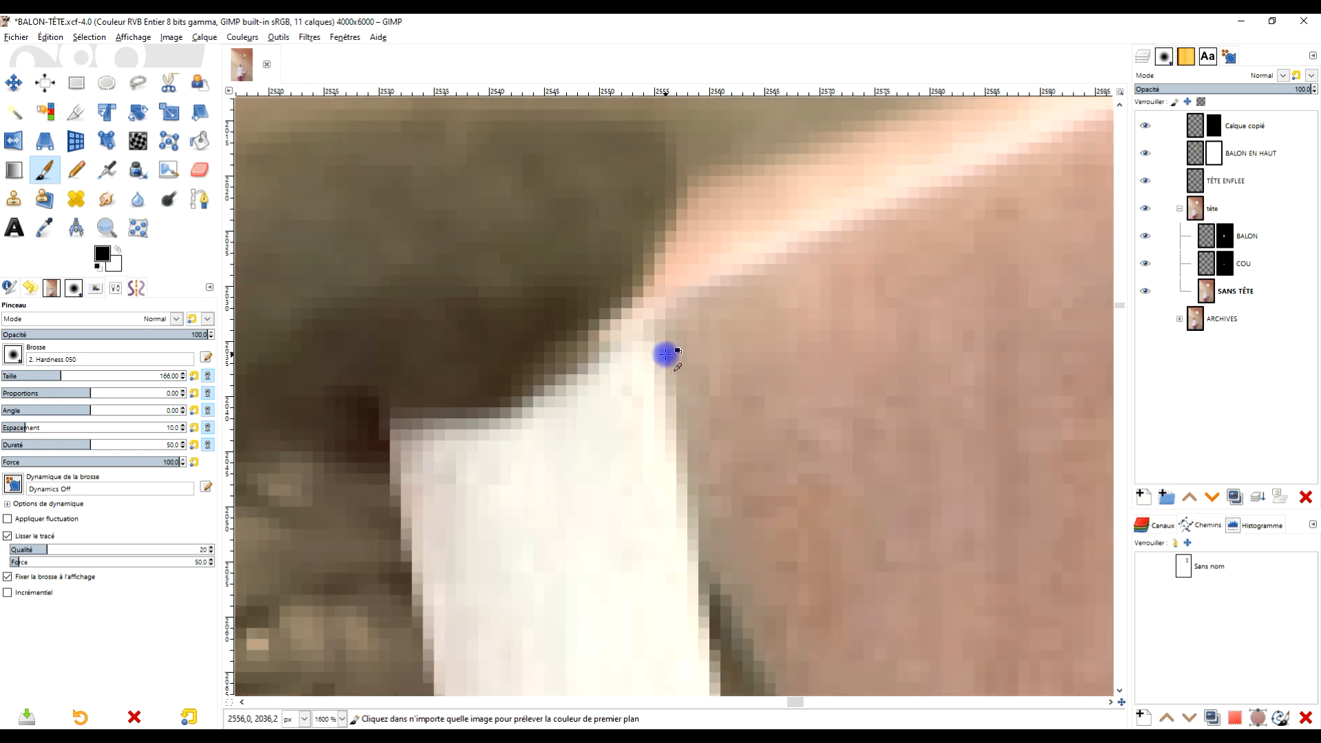
pyautogui.click(120, 249)
pyautogui.moveTo(649, 419)
pyautogui.mouseDown()
pyautogui.moveTo(651, 392)
pyautogui.moveTo(619, 383)
pyautogui.moveTo(540, 431)
pyautogui.moveTo(512, 406)
pyautogui.mouseUp()
pyautogui.scroll(-2, 685, 405)
pyautogui.scroll(-4, 686, 396)
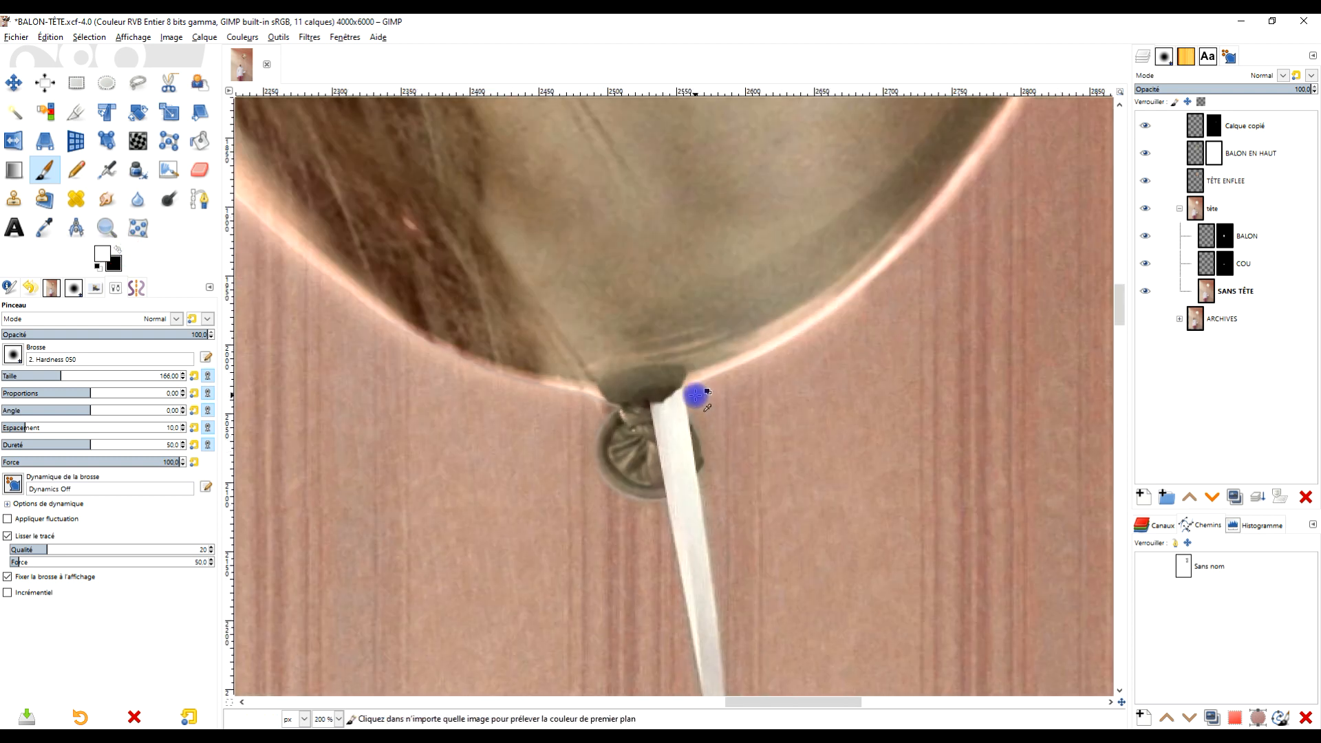
pyautogui.scroll(4, 684, 392)
pyautogui.moveTo(741, 414); pyautogui.dragTo(737, 422)
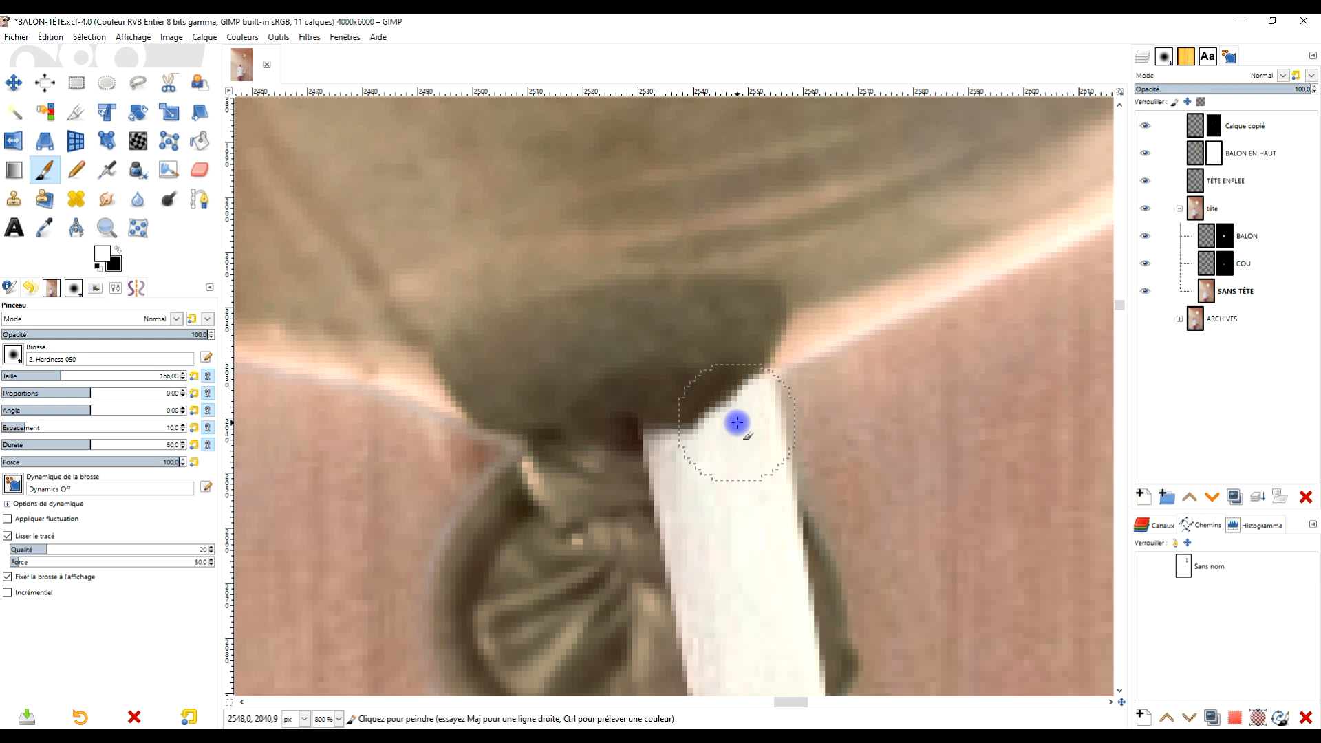
# Step: Make the Calque copié layer itself active for cloning and apply its layer mask
pyautogui.moveTo(931, 307); pyautogui.dragTo(1019, 191)
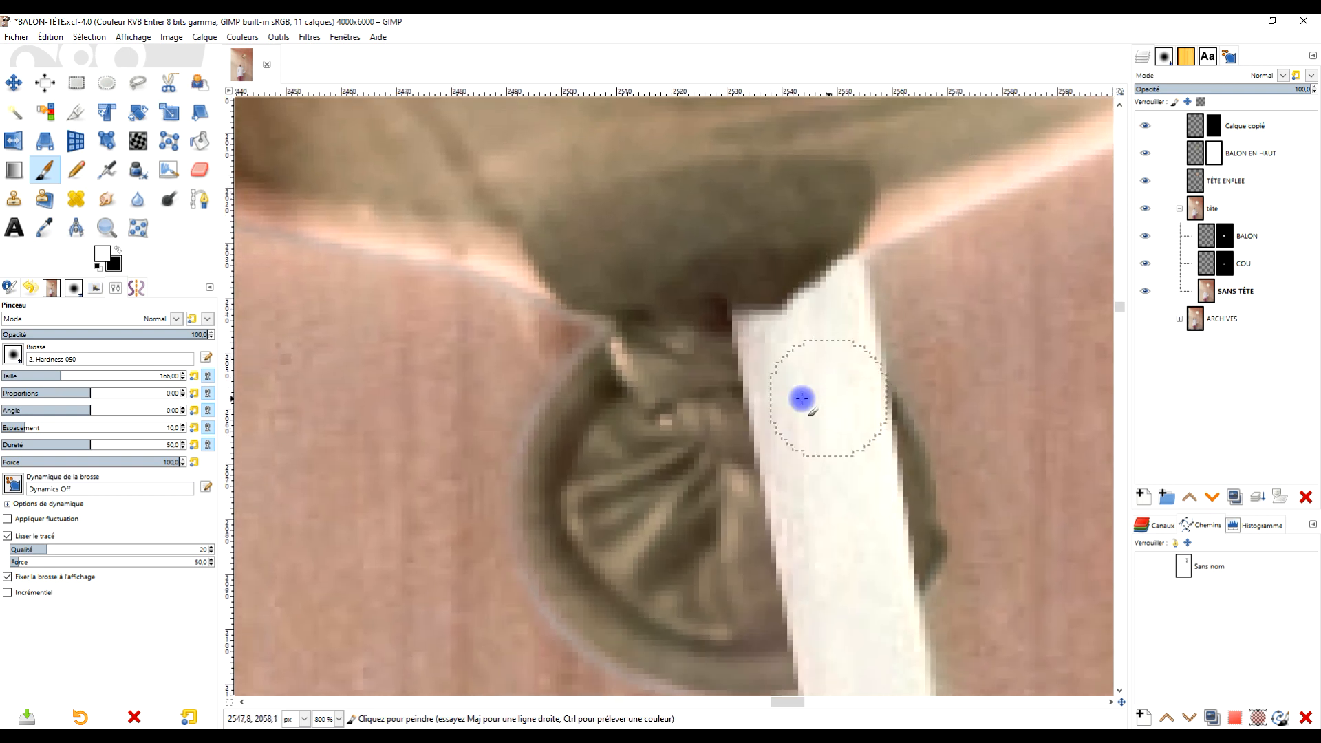
pyautogui.click(13, 199)
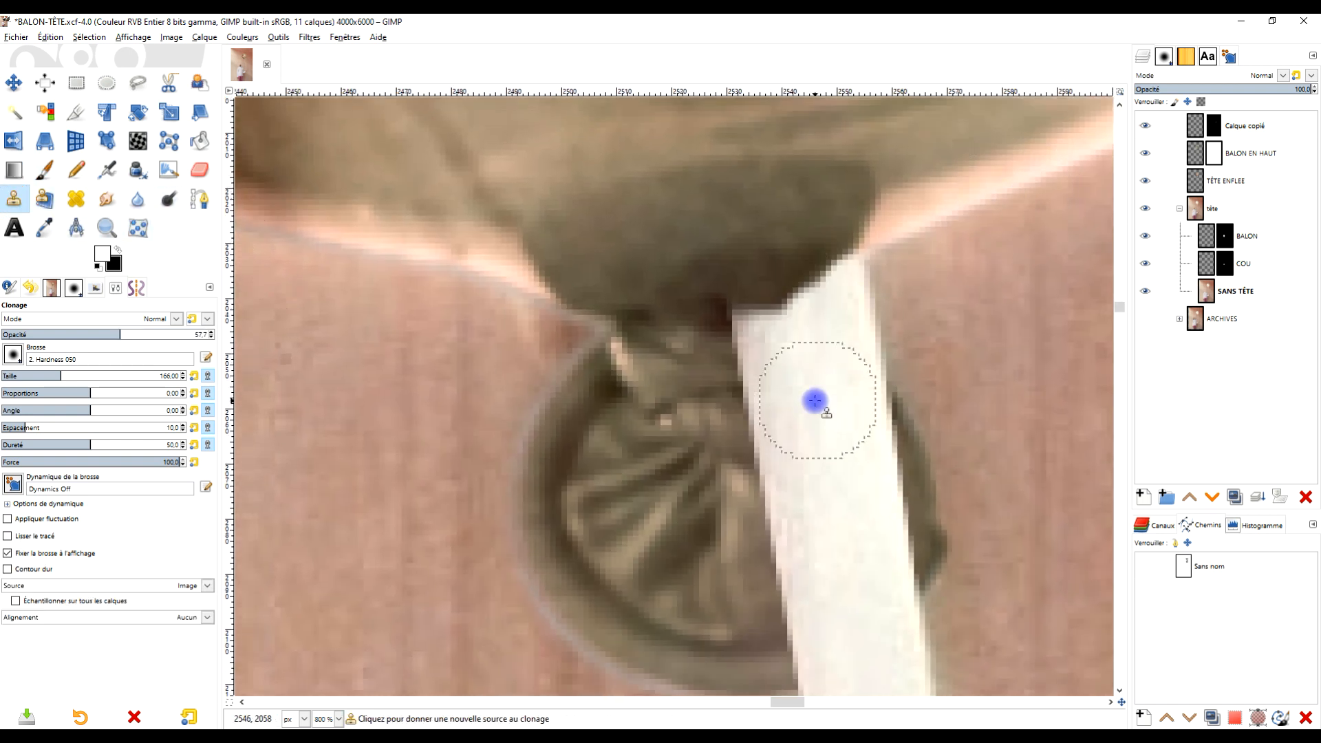
pyautogui.scroll(1, 811, 403)
pyautogui.keyDown('ctrl'); pyautogui.click(808, 404); pyautogui.keyUp('ctrl')
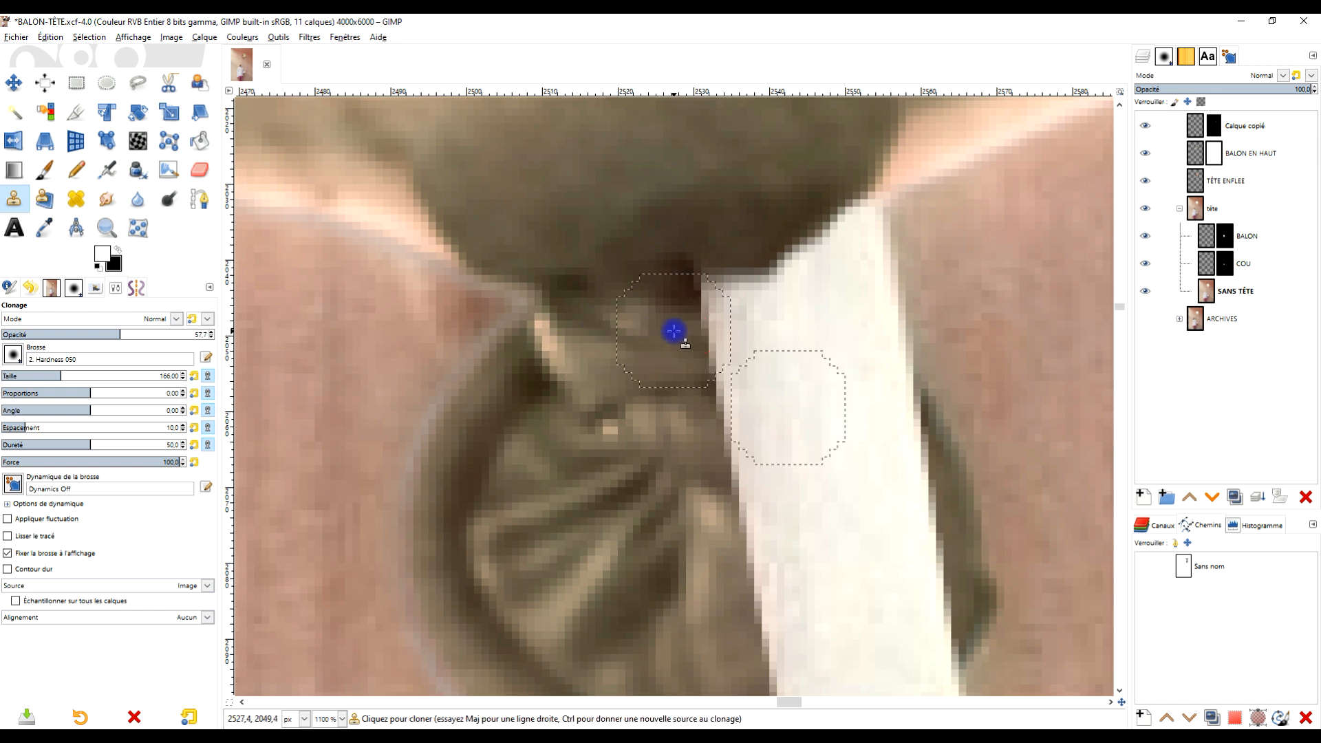
pyautogui.click(1191, 128)
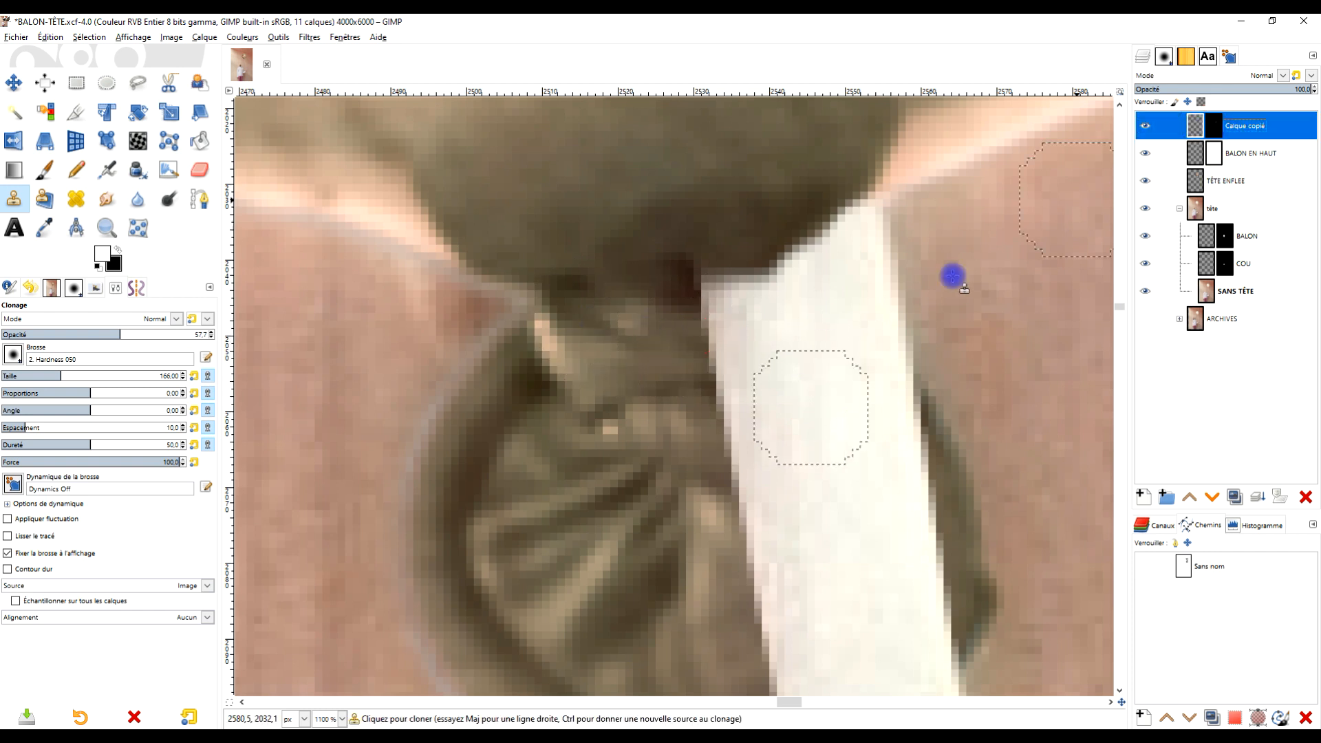
pyautogui.rightClick(1212, 129)
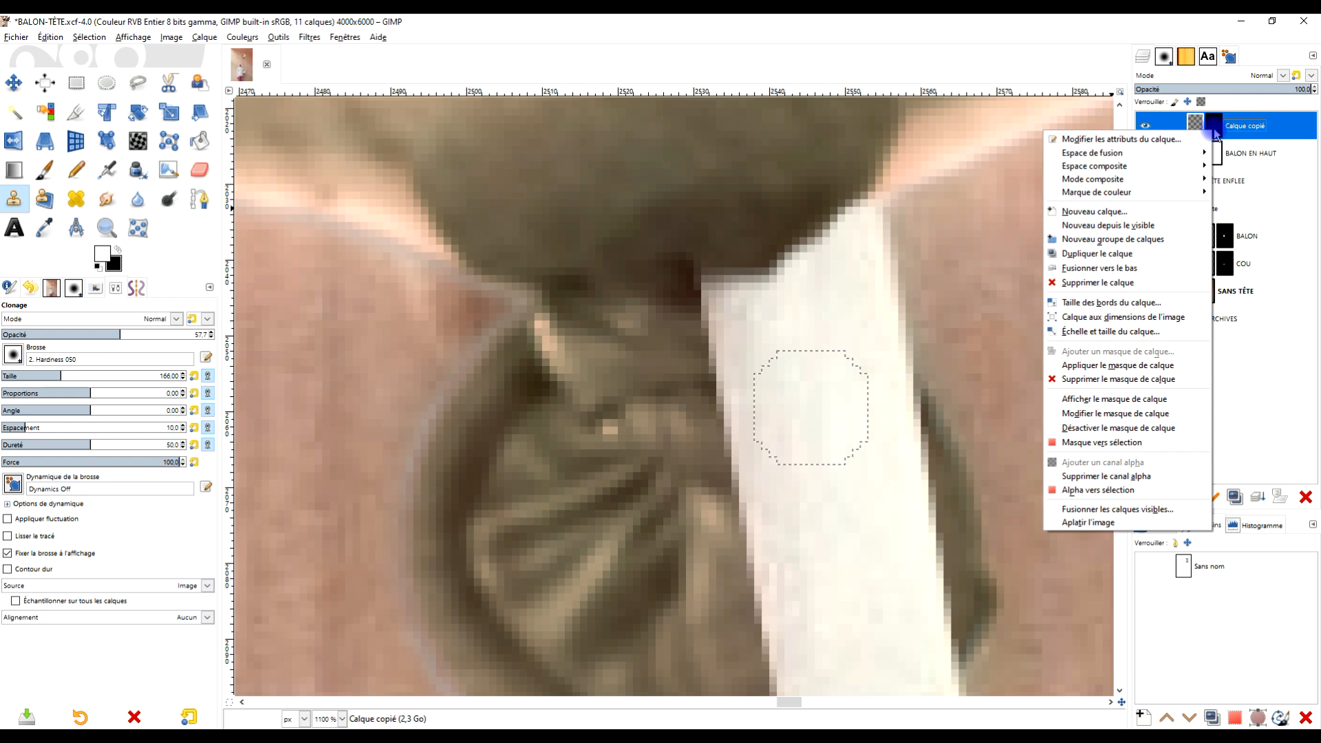
pyautogui.click(1147, 368)
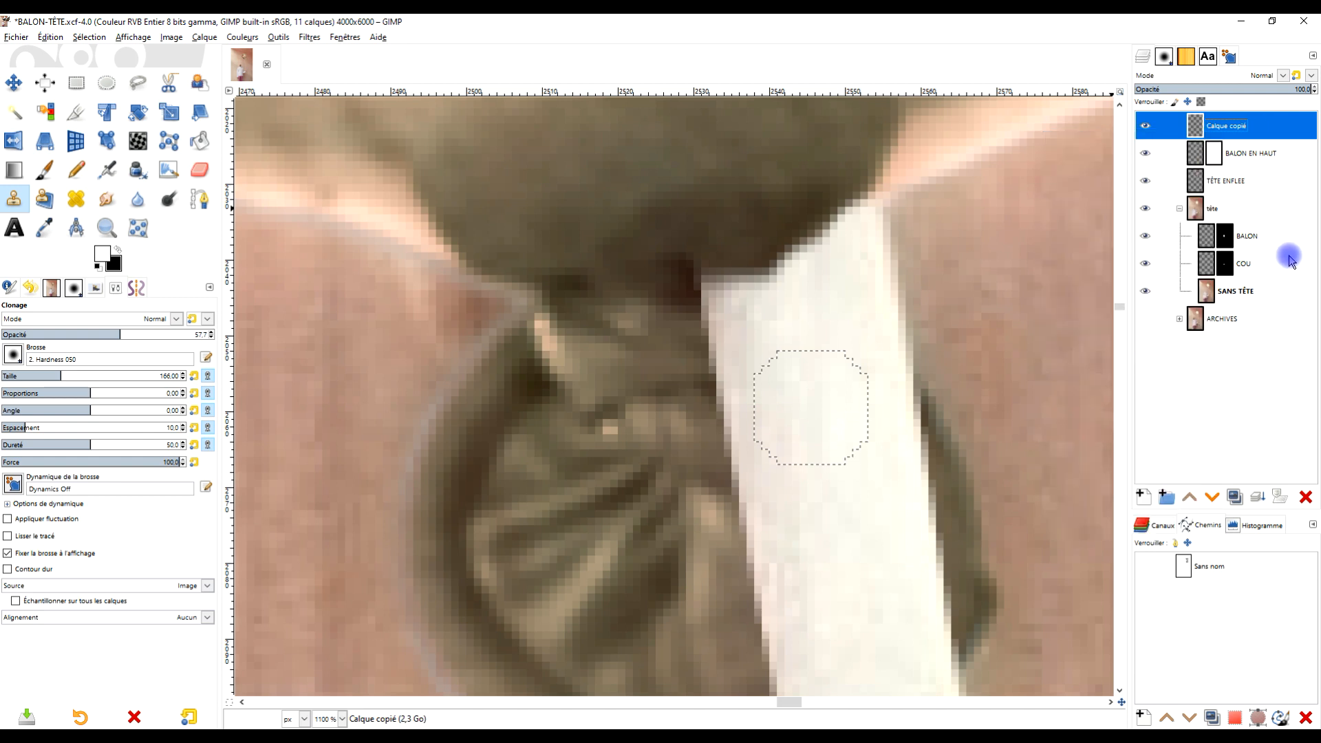
# Step: Clone the white string texture at 57.7% opacity into a horizontal band across the knot, just beneath the balloon's neck
pyautogui.keyDown('ctrl'); pyautogui.click(834, 431); pyautogui.keyUp('ctrl')
pyautogui.moveTo(724, 317)
pyautogui.mouseDown()
pyautogui.moveTo(674, 329)
pyautogui.moveTo(597, 312)
pyautogui.moveTo(639, 349)
pyautogui.moveTo(570, 324)
pyautogui.moveTo(601, 346)
pyautogui.moveTo(610, 334)
pyautogui.moveTo(642, 351)
pyautogui.moveTo(692, 348)
pyautogui.moveTo(684, 360)
pyautogui.moveTo(647, 355)
pyautogui.moveTo(598, 310)
pyautogui.moveTo(544, 311)
pyautogui.moveTo(605, 330)
pyautogui.mouseUp()
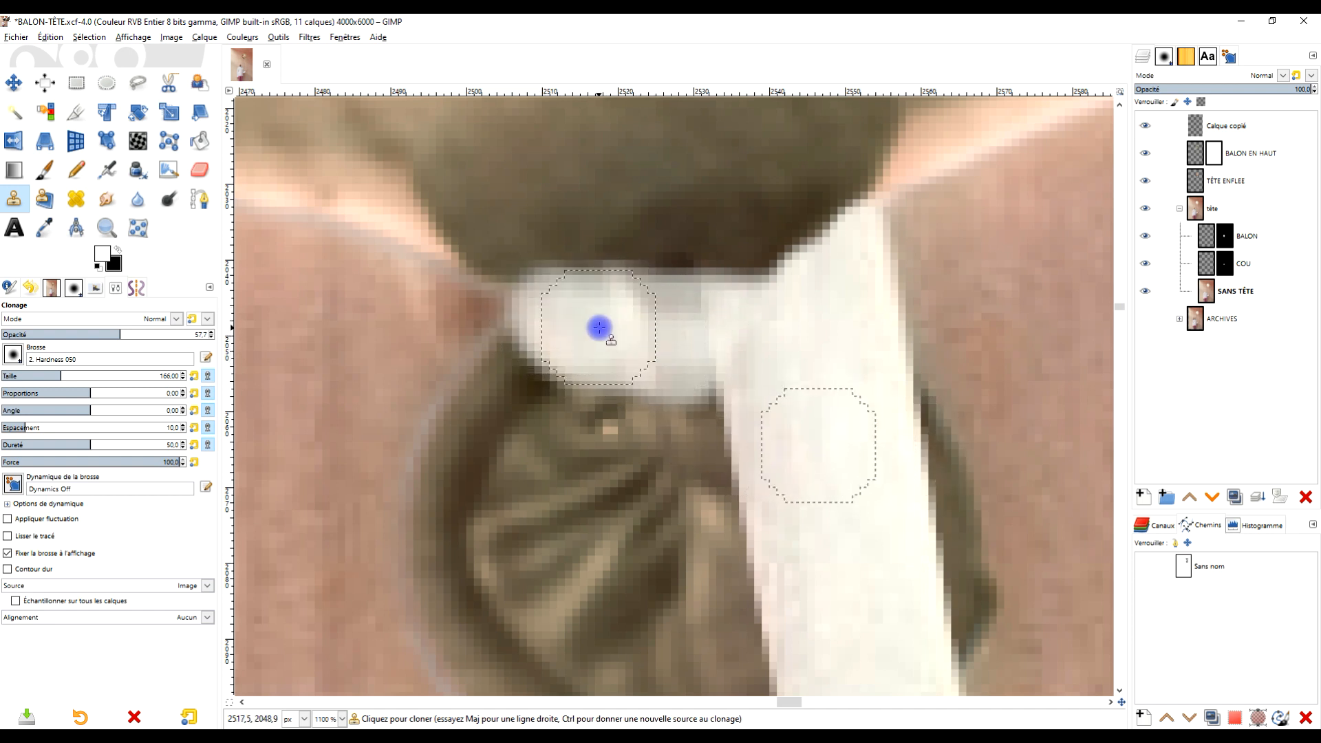
pyautogui.keyDown('ctrl'); pyautogui.click(794, 395); pyautogui.keyUp('ctrl')
pyautogui.moveTo(756, 316); pyautogui.dragTo(695, 324)
pyautogui.keyDown('ctrl'); pyautogui.click(793, 347); pyautogui.keyUp('ctrl')
pyautogui.click(769, 293)
pyautogui.moveTo(769, 293)
pyautogui.mouseDown()
pyautogui.moveTo(642, 293)
pyautogui.moveTo(774, 312)
pyautogui.moveTo(783, 278)
pyautogui.moveTo(812, 227)
pyautogui.mouseUp()
# Step: Erase the ragged upper edge of the cloned white band along the neck with the Eraser at 100% opacity
pyautogui.keyDown('ctrl'); pyautogui.scroll(-7, 853, 353); pyautogui.keyUp('ctrl')
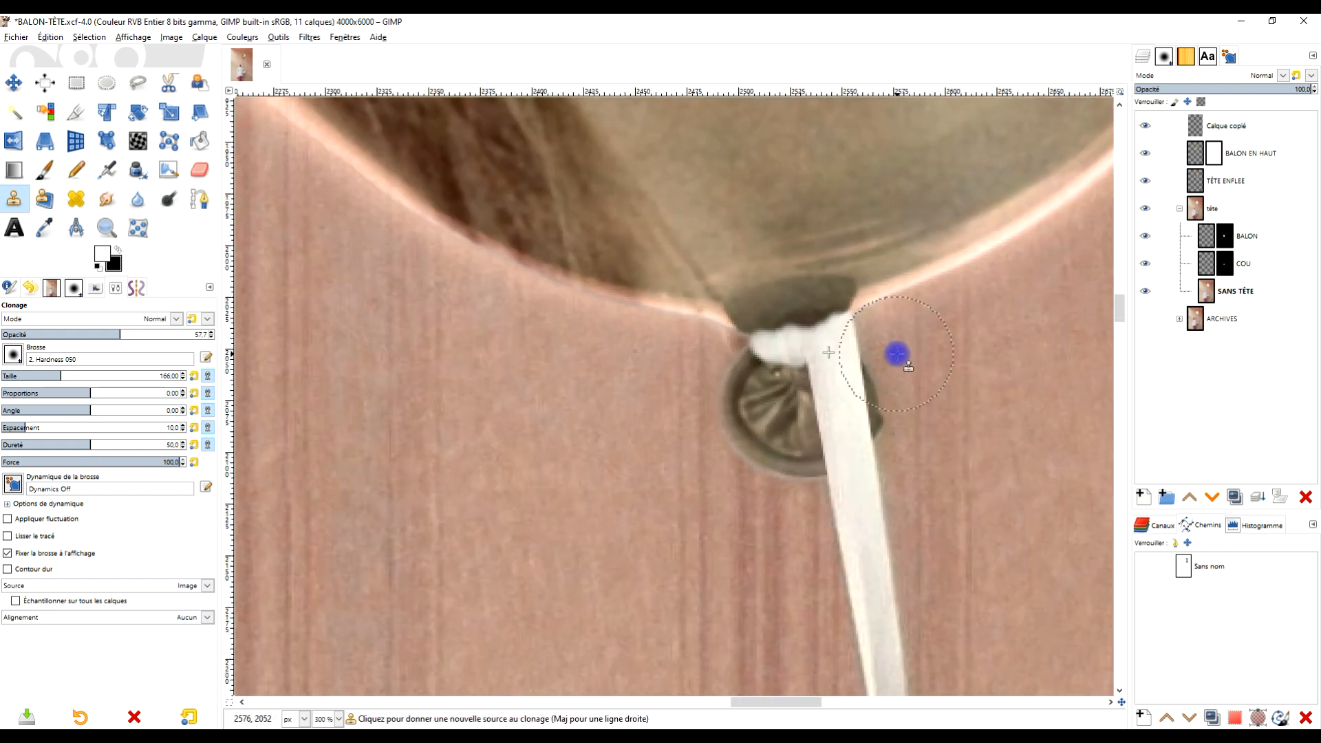
pyautogui.keyDown('ctrl'); pyautogui.scroll(7, 859, 354); pyautogui.keyUp('ctrl')
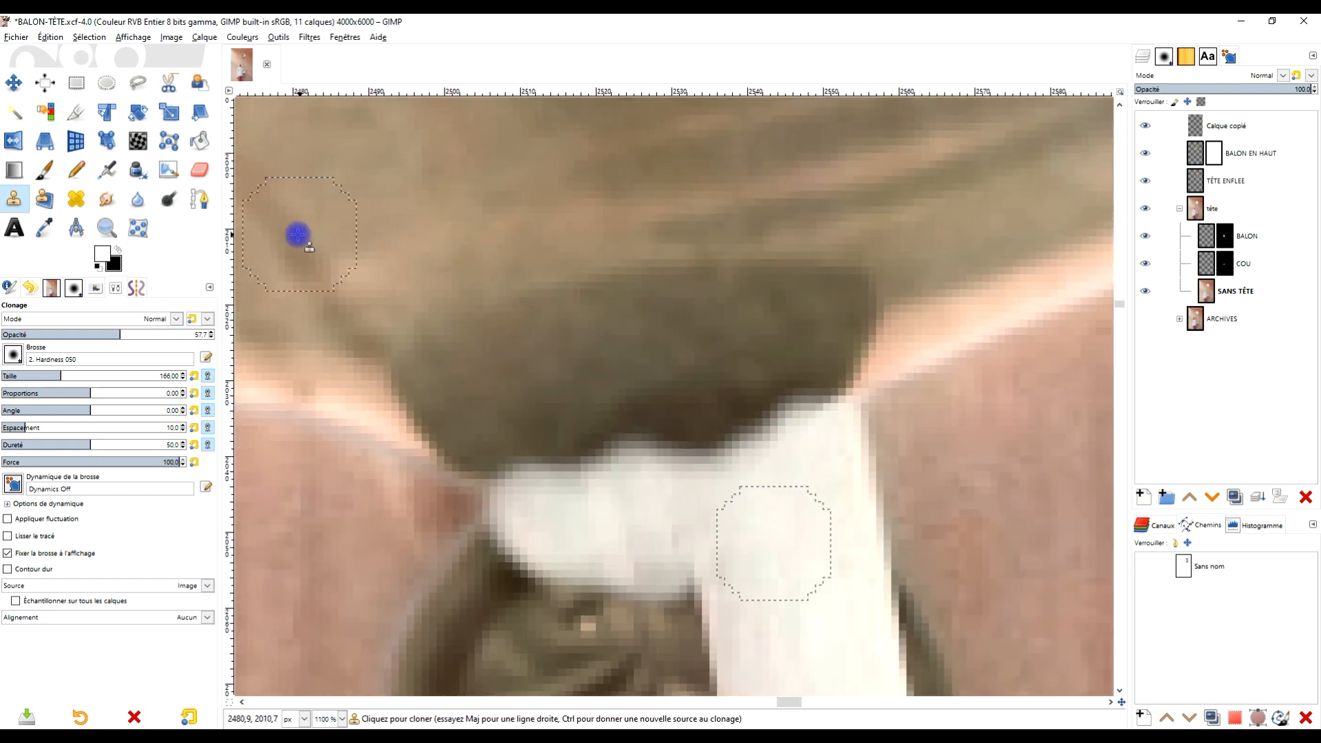
pyautogui.click(197, 172)
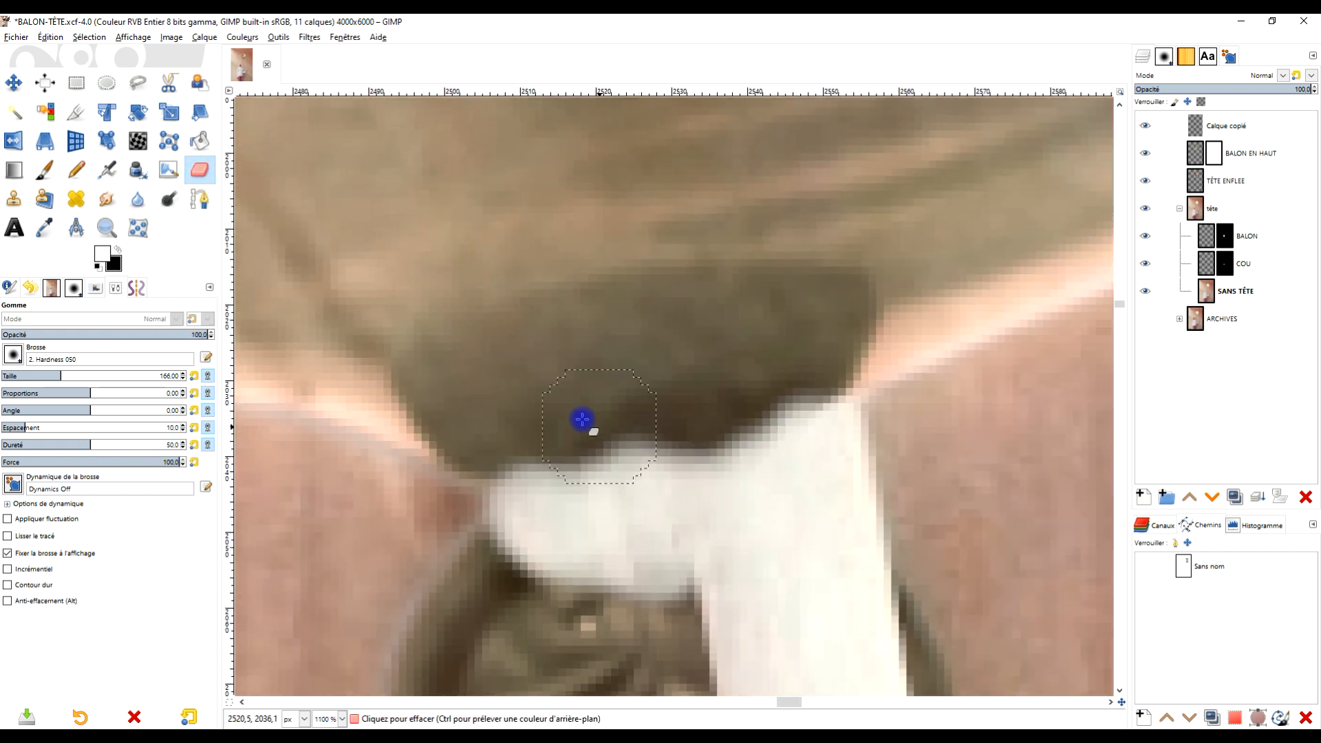
pyautogui.moveTo(621, 421)
pyautogui.mouseDown()
pyautogui.moveTo(747, 412)
pyautogui.moveTo(799, 390)
pyautogui.moveTo(720, 420)
pyautogui.mouseUp()
# Step: Smudge the middle of the white band into the dark neck above and the knot below, at a rate of 50.0
pyautogui.click(44, 170)
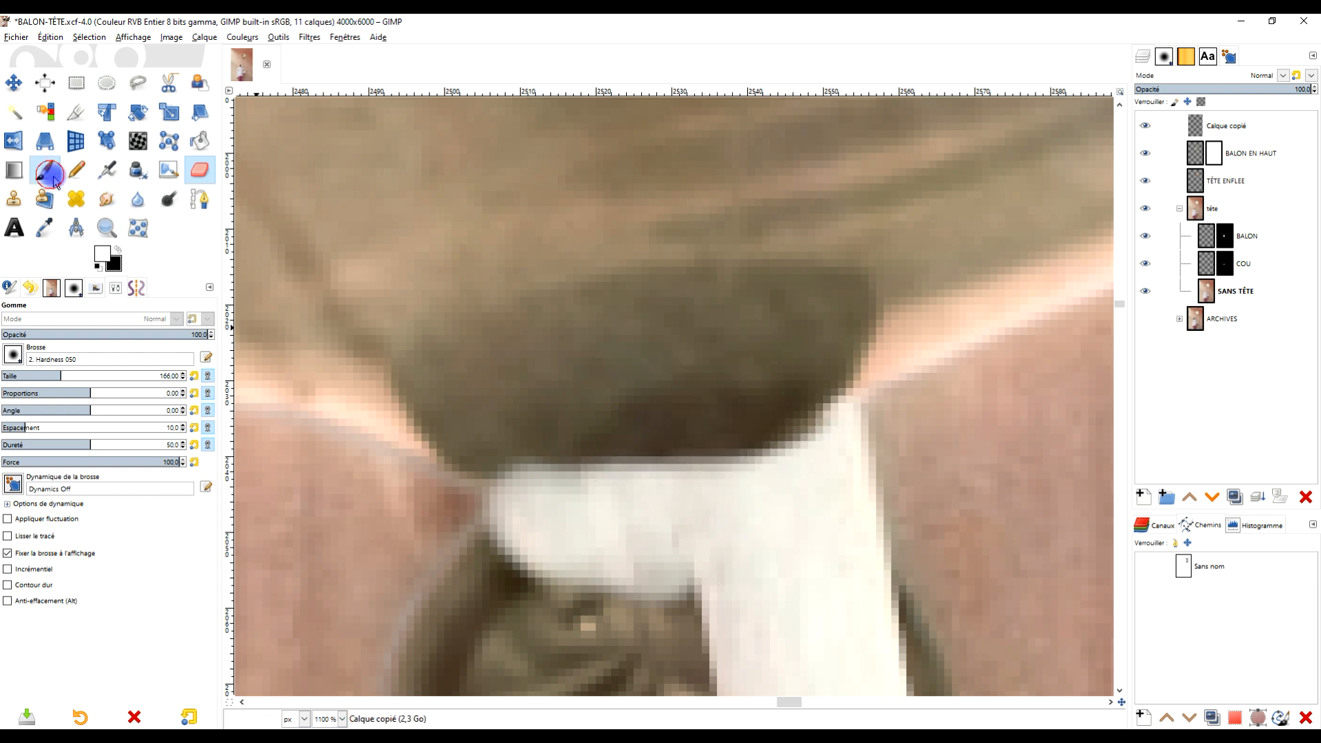
pyautogui.click(107, 199)
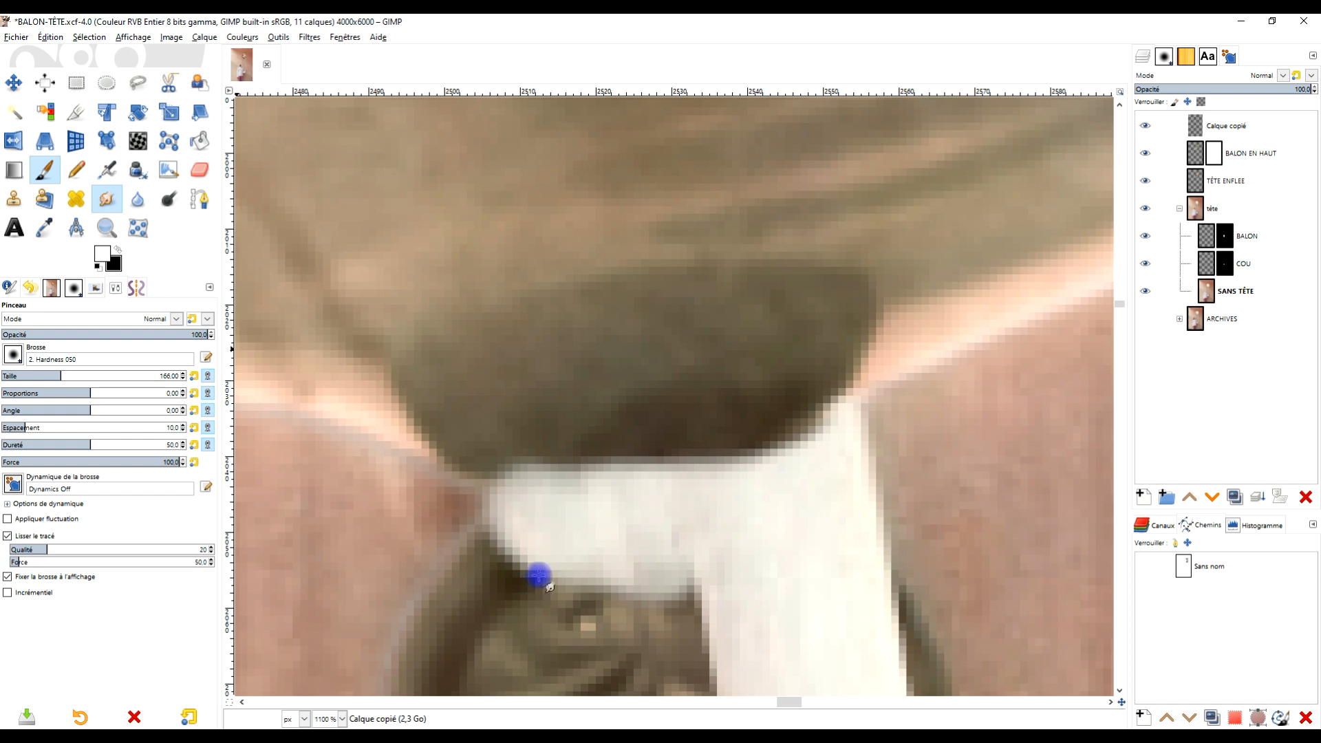
pyautogui.moveTo(588, 625)
pyautogui.mouseDown()
pyautogui.moveTo(610, 593)
pyautogui.moveTo(596, 567)
pyautogui.moveTo(593, 605)
pyautogui.moveTo(589, 469)
pyautogui.moveTo(597, 520)
pyautogui.mouseUp()
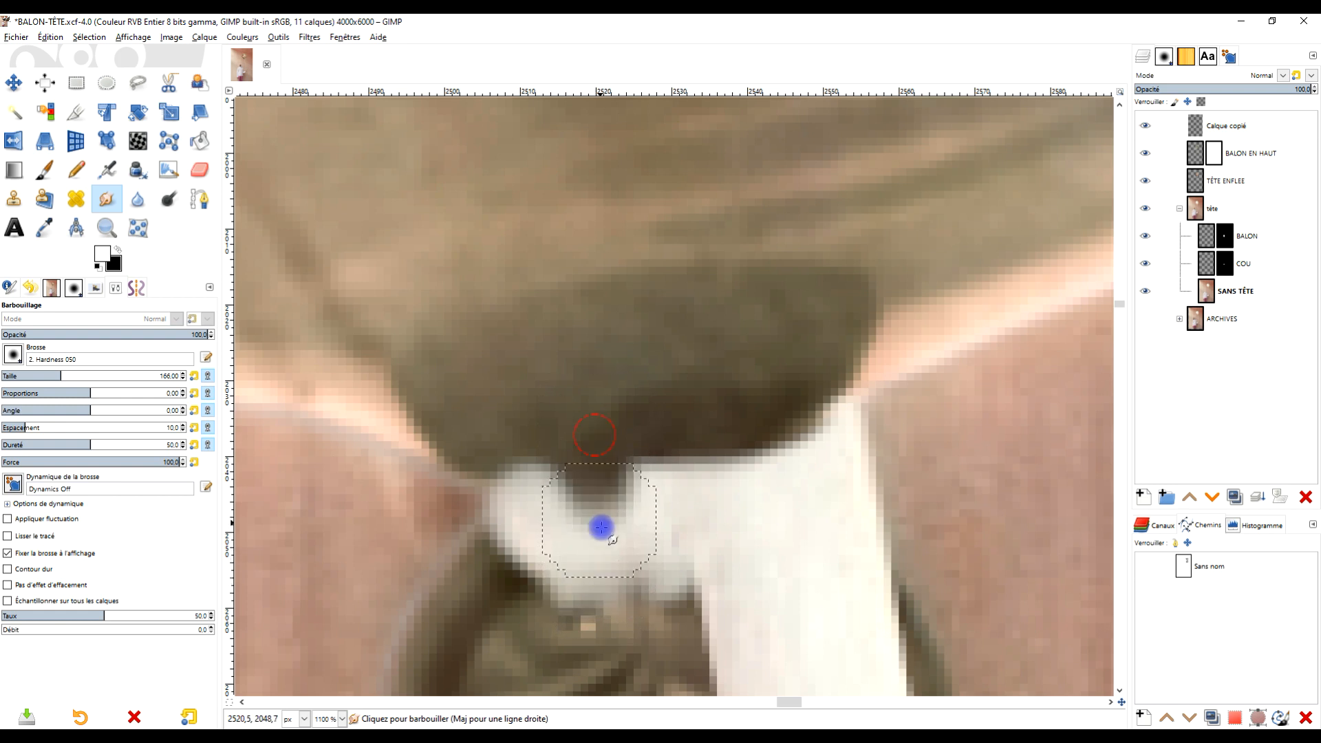
pyautogui.moveTo(613, 504); pyautogui.dragTo(628, 507)
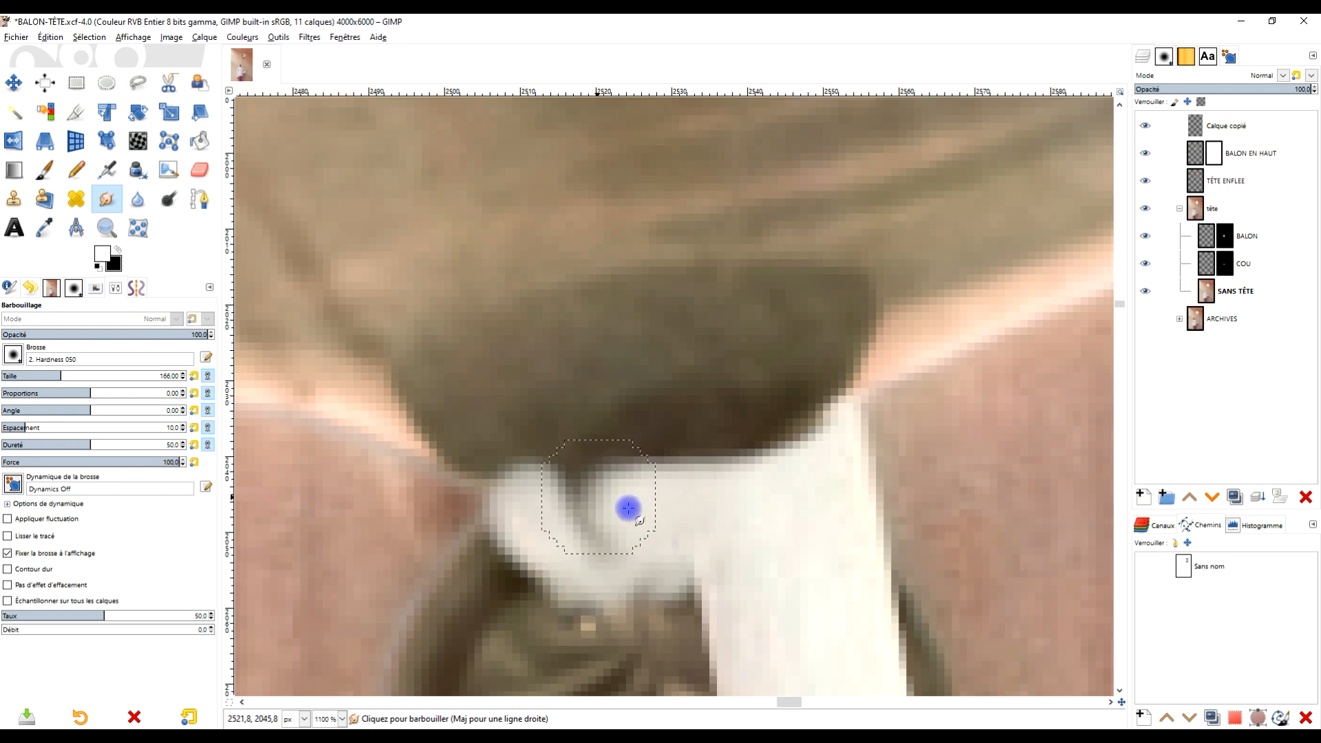
pyautogui.moveTo(679, 419); pyautogui.dragTo(666, 521)
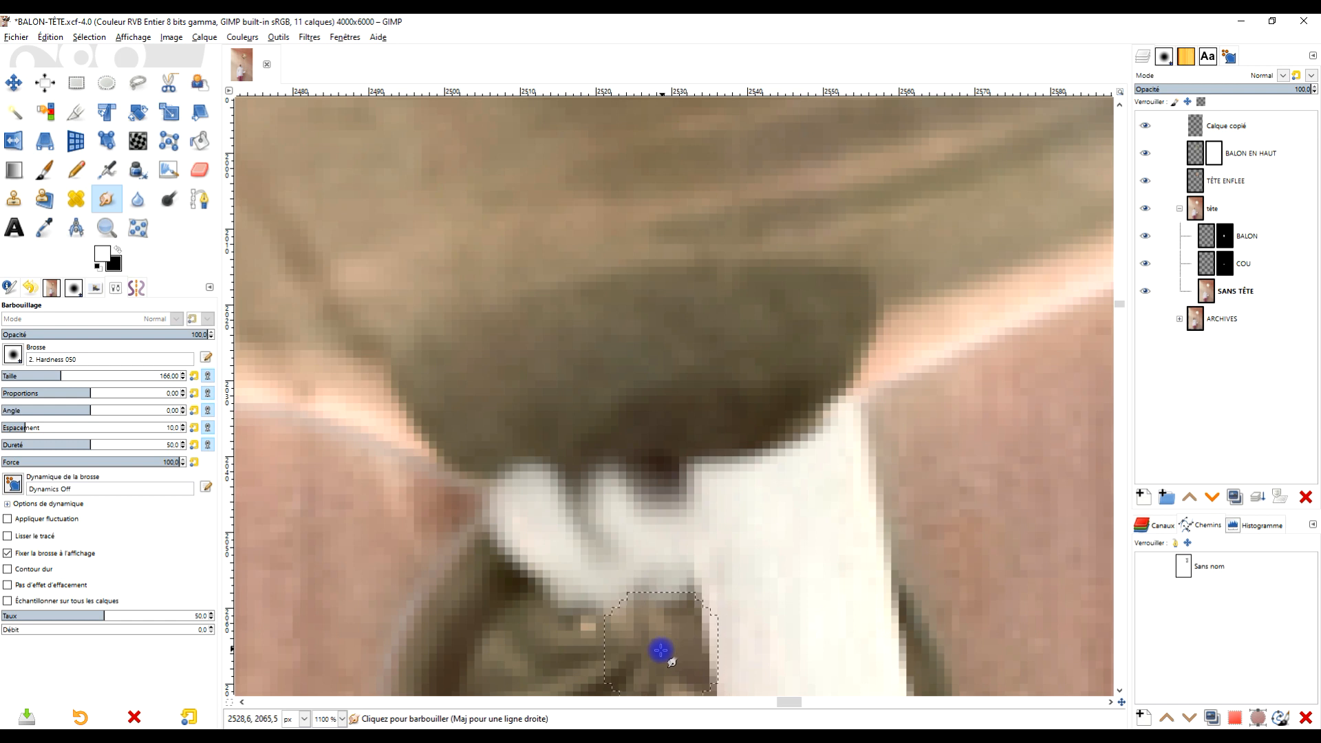
pyautogui.moveTo(660, 650); pyautogui.dragTo(683, 536)
pyautogui.moveTo(717, 473)
pyautogui.mouseDown()
pyautogui.moveTo(665, 453)
pyautogui.moveTo(622, 465)
pyautogui.mouseUp()
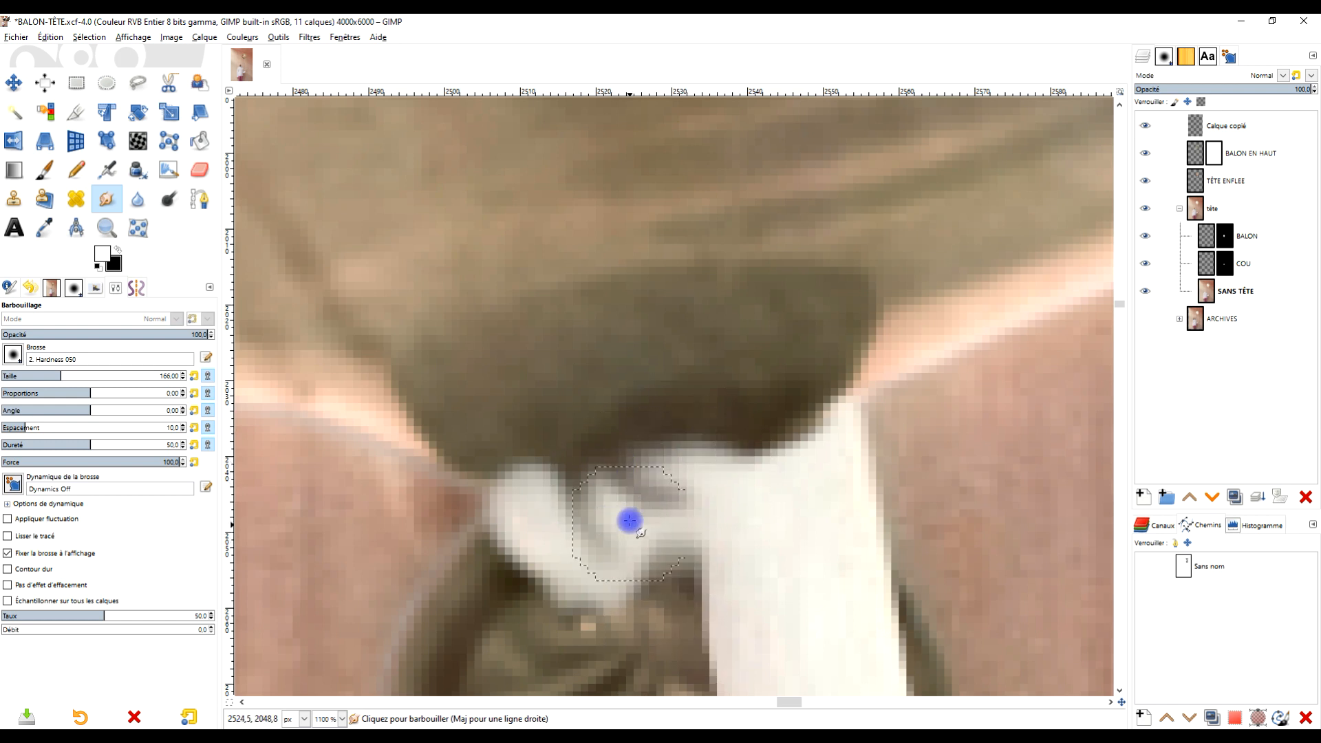
# Step: Smooth the white band's upper and lower edges with Smudge so it slopes evenly from the neck's corner into the string
pyautogui.scroll(-5, 709, 489)
pyautogui.scroll(5, 709, 491)
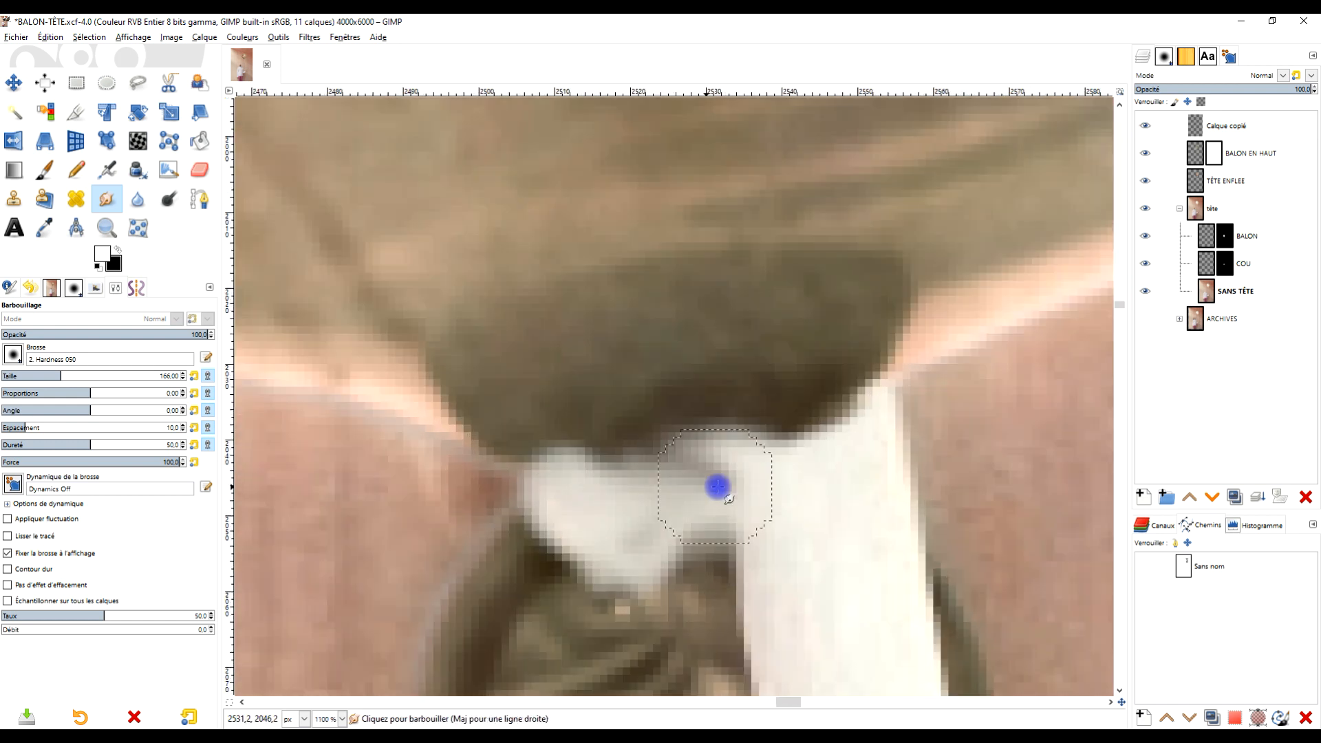
pyautogui.scroll(-5, 772, 489)
pyautogui.scroll(4, 805, 475)
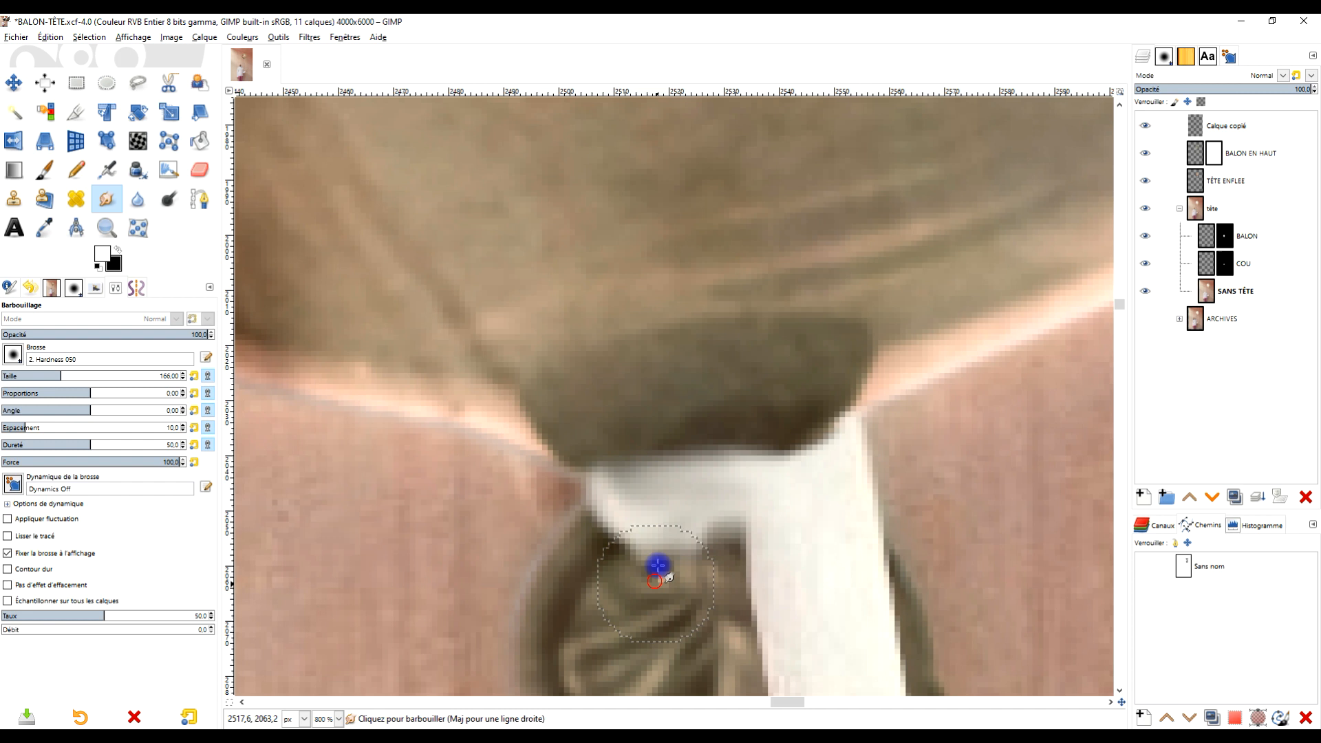
pyautogui.scroll(-4, 793, 506)
pyautogui.scroll(4, 798, 491)
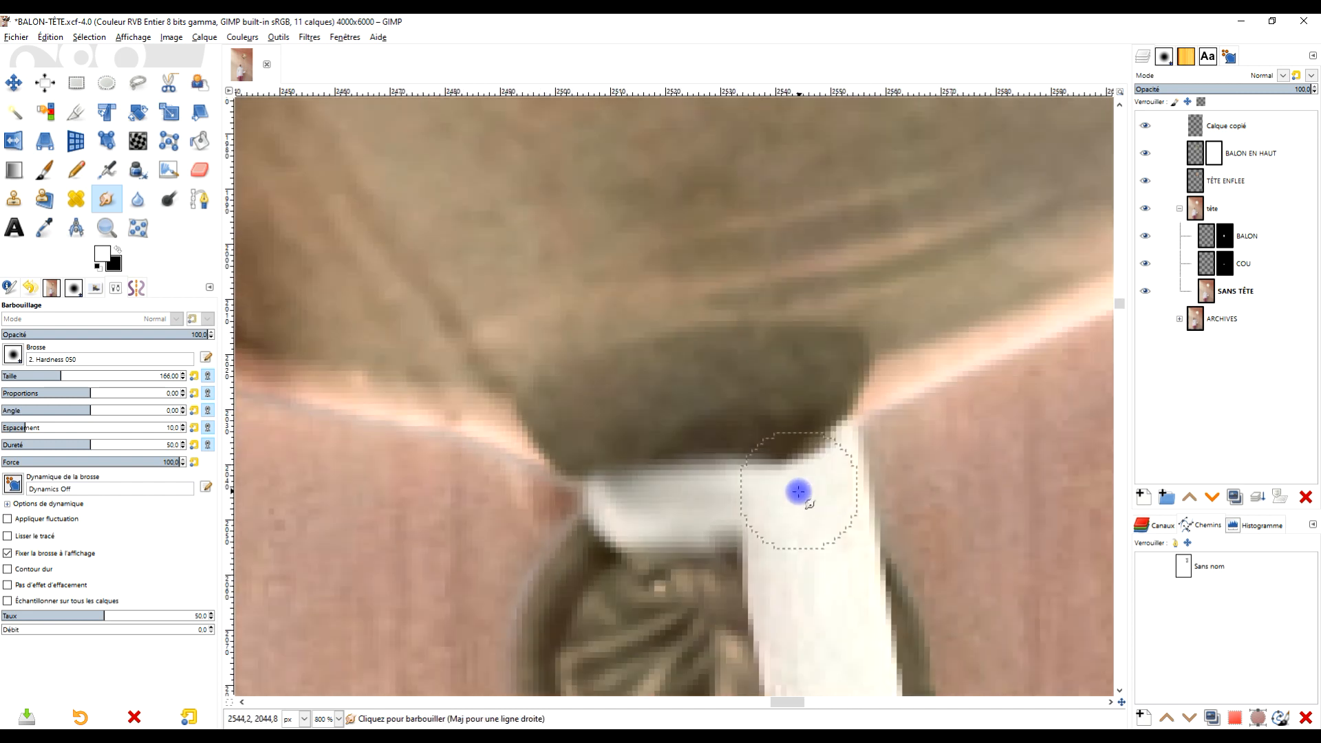
pyautogui.moveTo(816, 473); pyautogui.dragTo(802, 475)
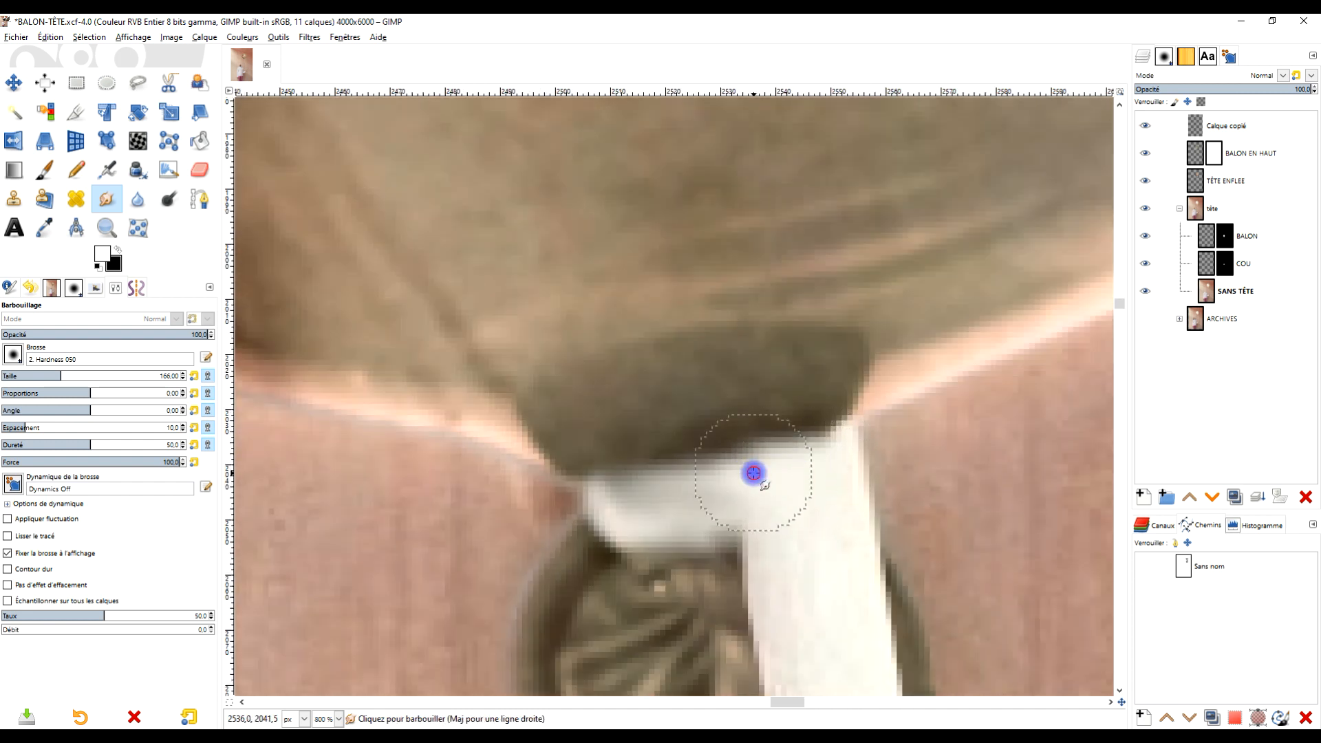
pyautogui.scroll(-5, 754, 473)
pyautogui.scroll(6, 796, 472)
pyautogui.moveTo(797, 481); pyautogui.dragTo(765, 482)
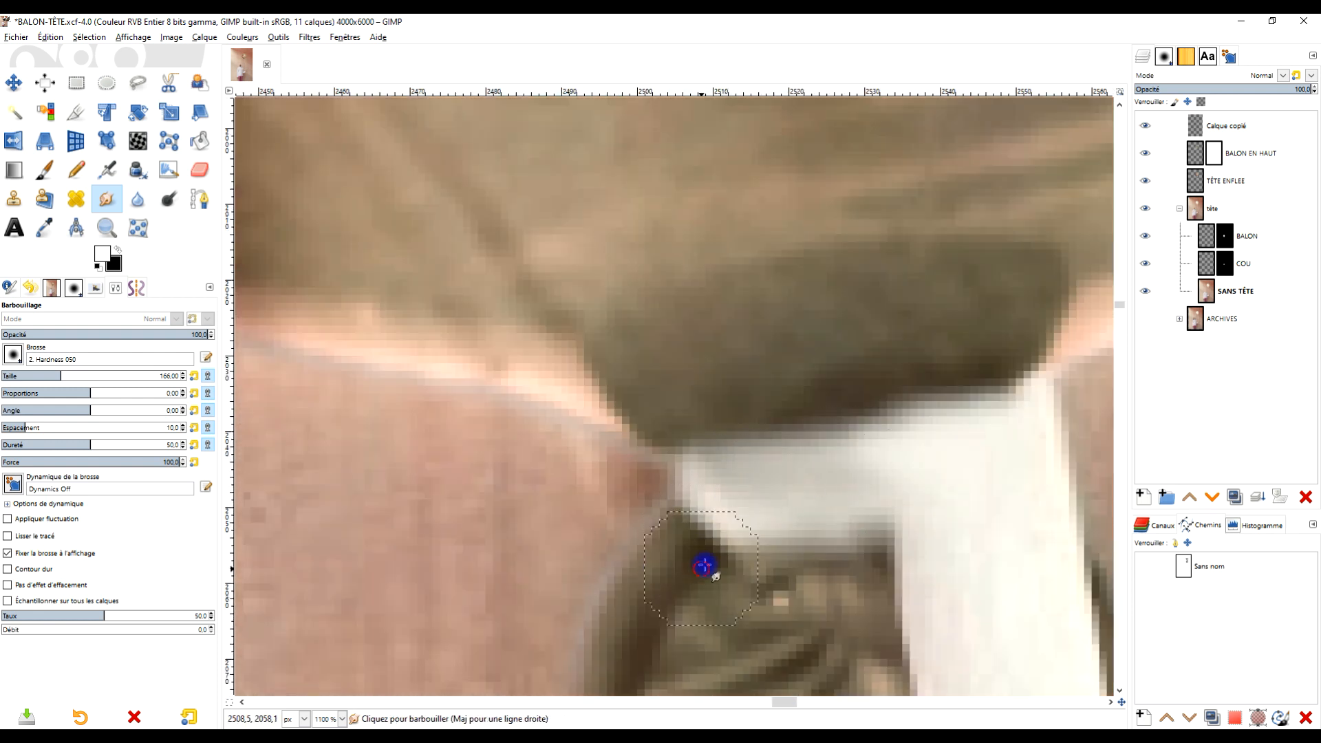
# Step: Examine the retouched knot and string in the context of the whole balloon and the figure holding it
pyautogui.scroll(-3, 757, 576)
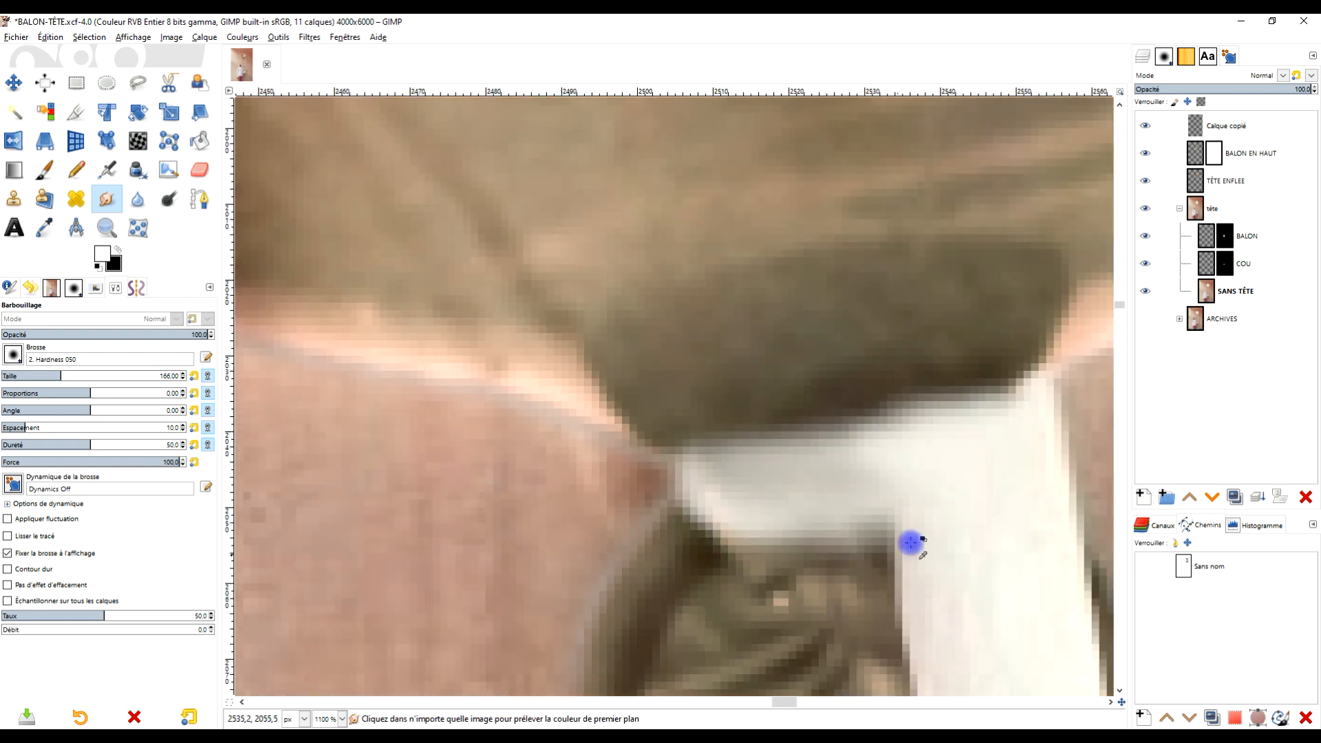
pyautogui.scroll(-2, 910, 533)
pyautogui.scroll(-5, 910, 526)
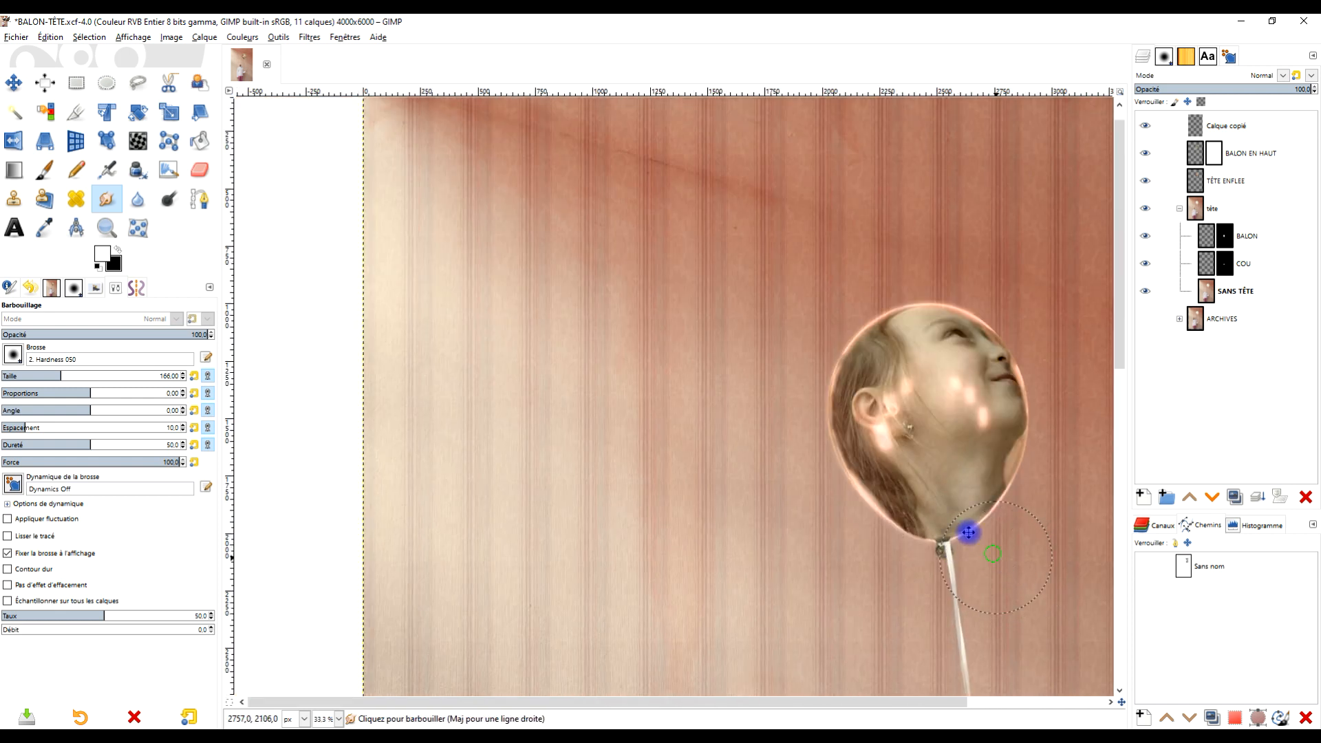
pyautogui.scroll(-4, 922, 477)
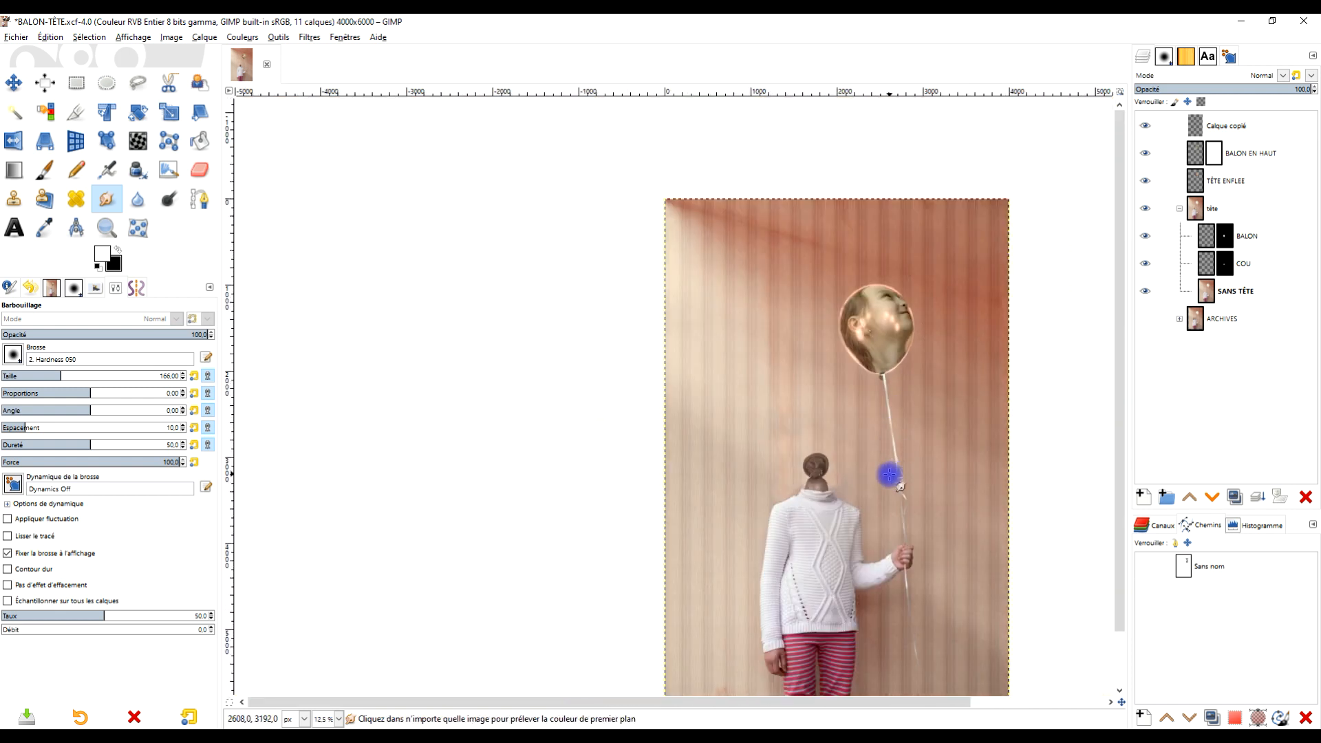
pyautogui.scroll(2, 836, 413)
pyautogui.scroll(-1, 856, 440)
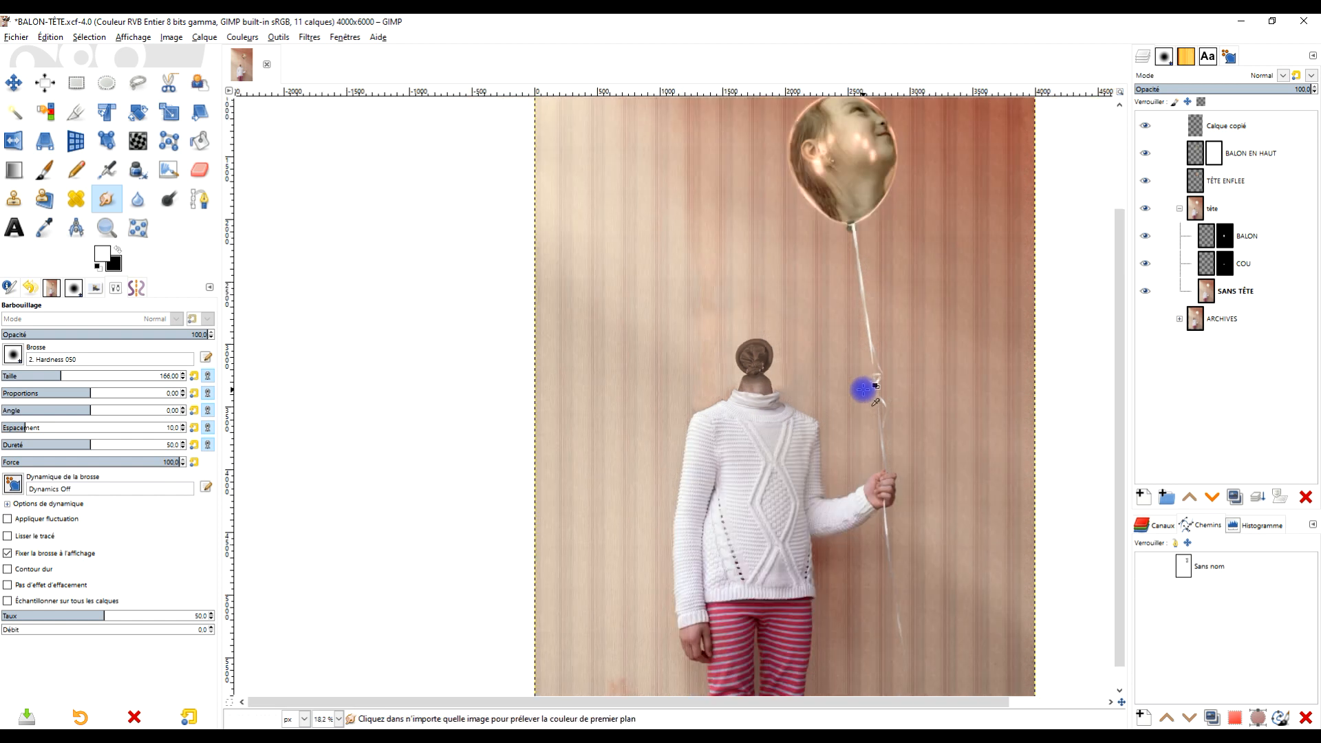
pyautogui.moveTo(919, 359); pyautogui.dragTo(886, 433)
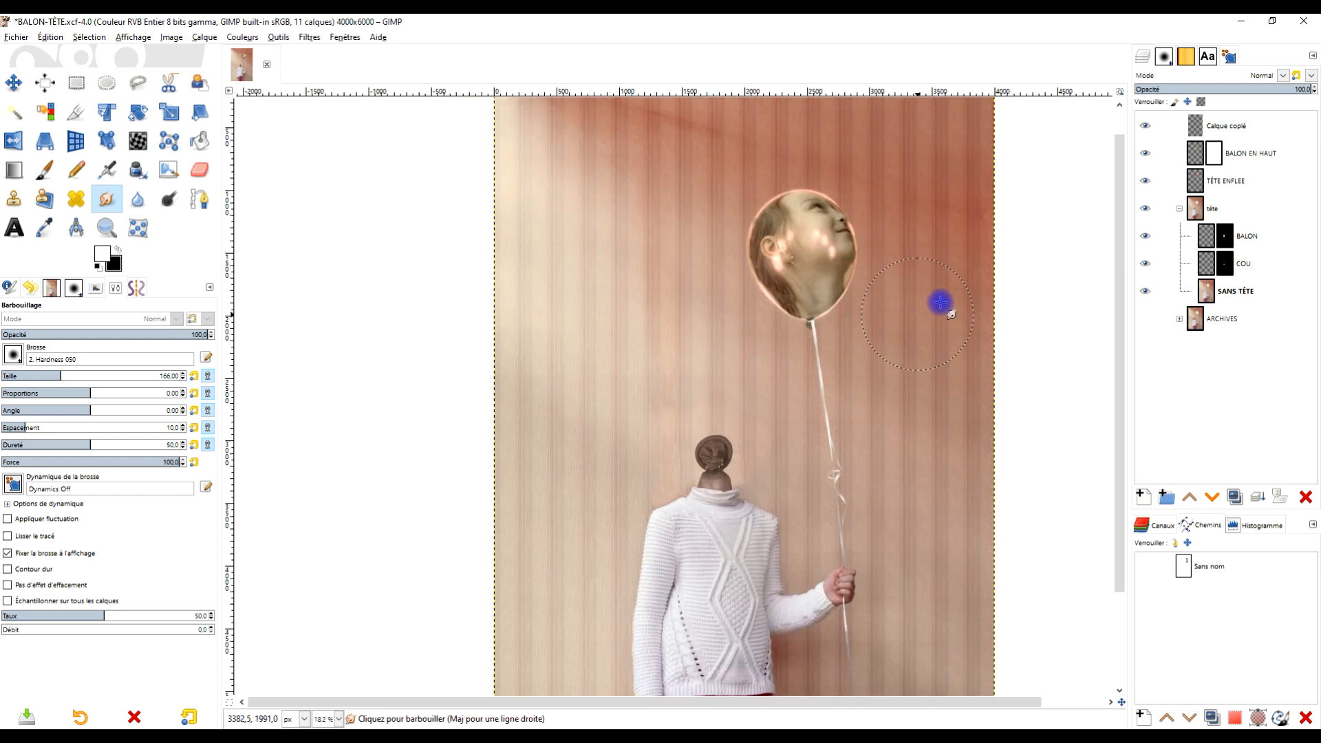
# Step: Try intensifying the balloon's shine with a duplicate of BALON EN HAUT at 29.2% opacity, and delete the duplicate
pyautogui.click(1195, 157)
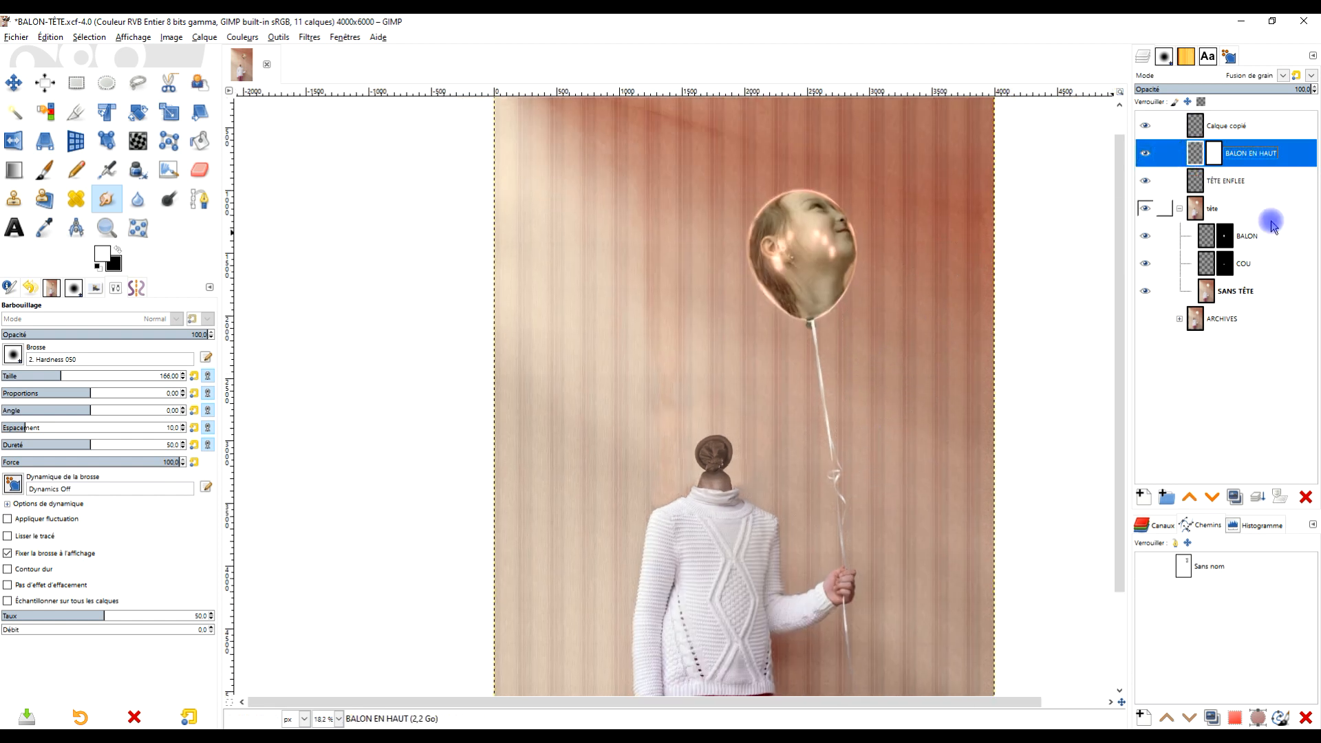
pyautogui.click(1235, 497)
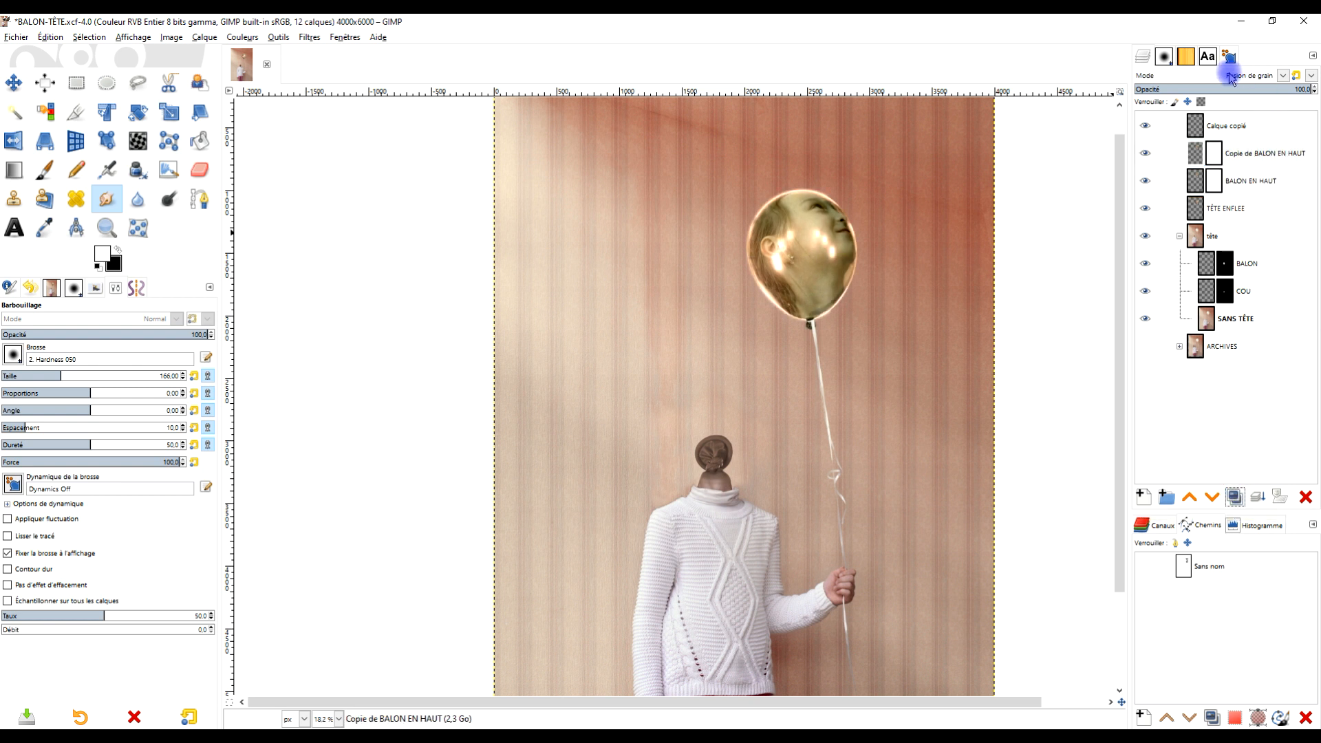
pyautogui.moveTo(1228, 89); pyautogui.dragTo(1209, 85)
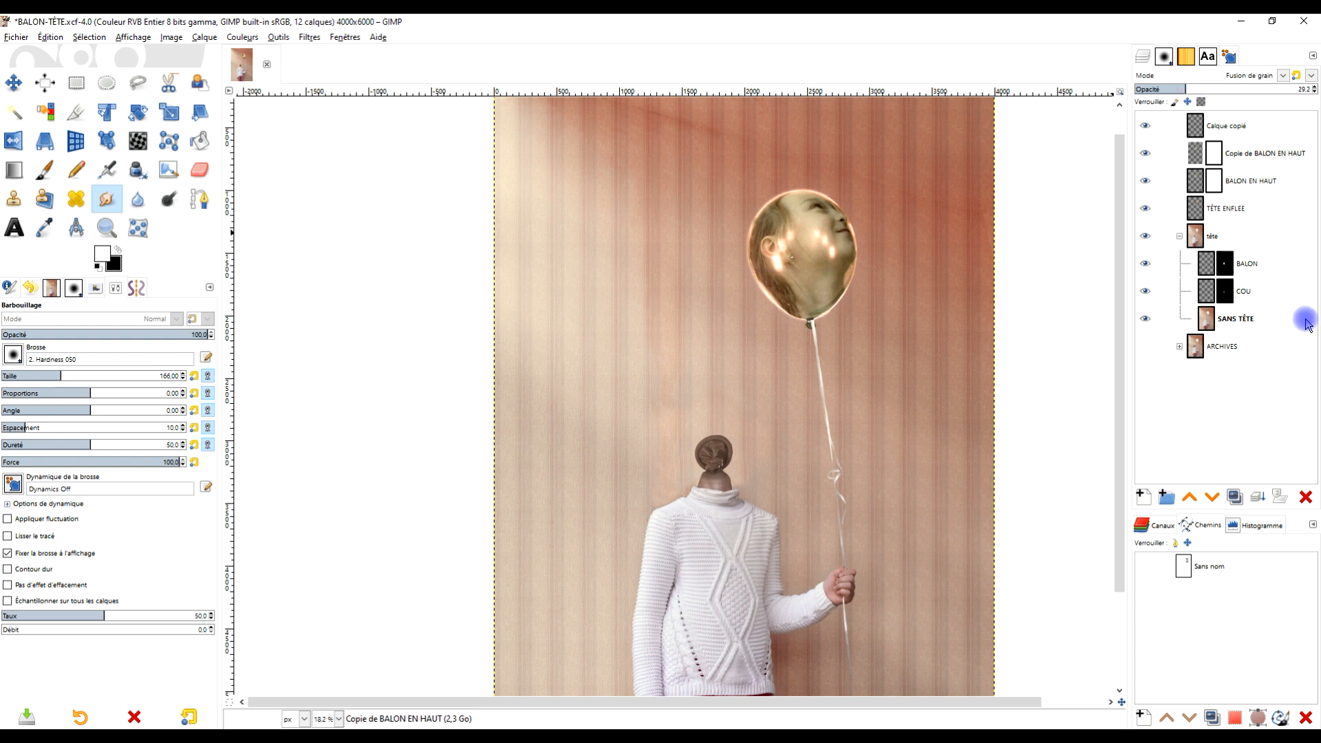
pyautogui.click(1305, 497)
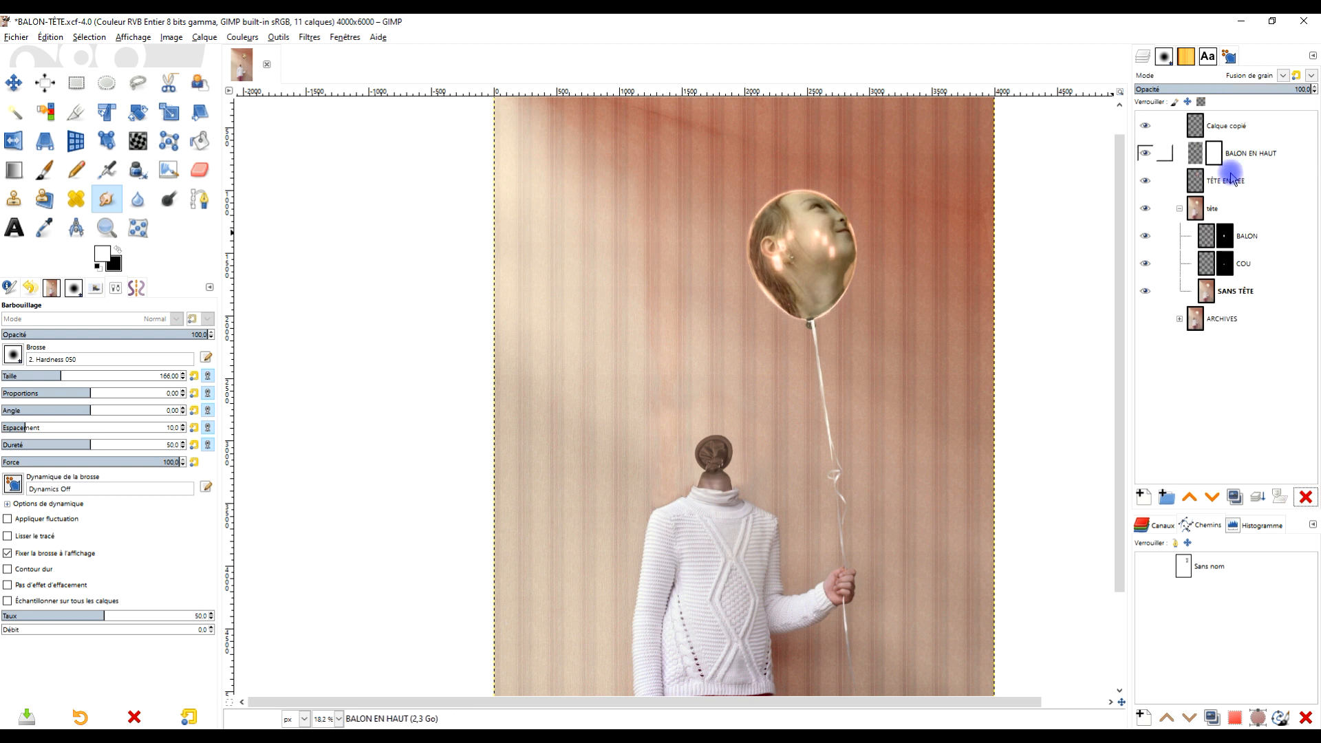
# Step: Rename the Calque copié layer as FIN DE CORDE
pyautogui.keyDown('ctrl'); pyautogui.scroll(-3, 791, 528); pyautogui.keyUp('ctrl')
pyautogui.keyDown('ctrl'); pyautogui.scroll(3, 798, 507); pyautogui.keyUp('ctrl')
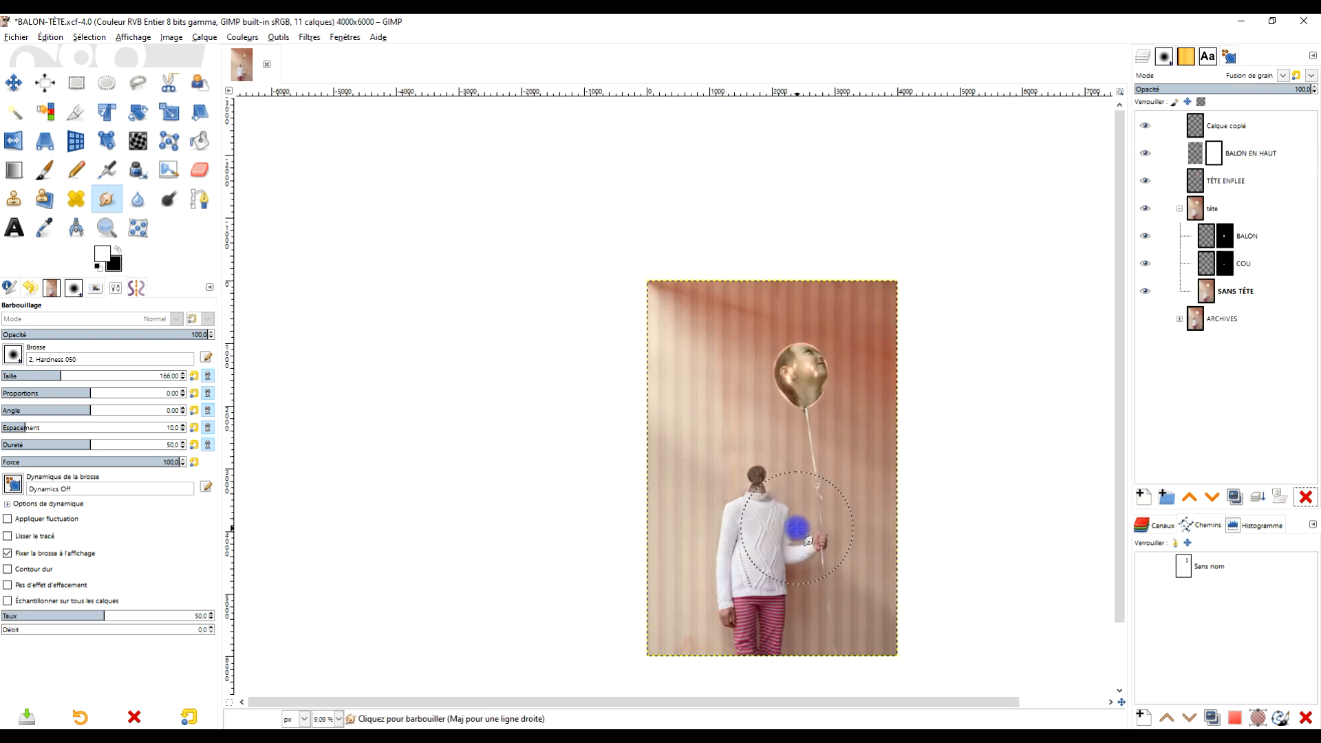
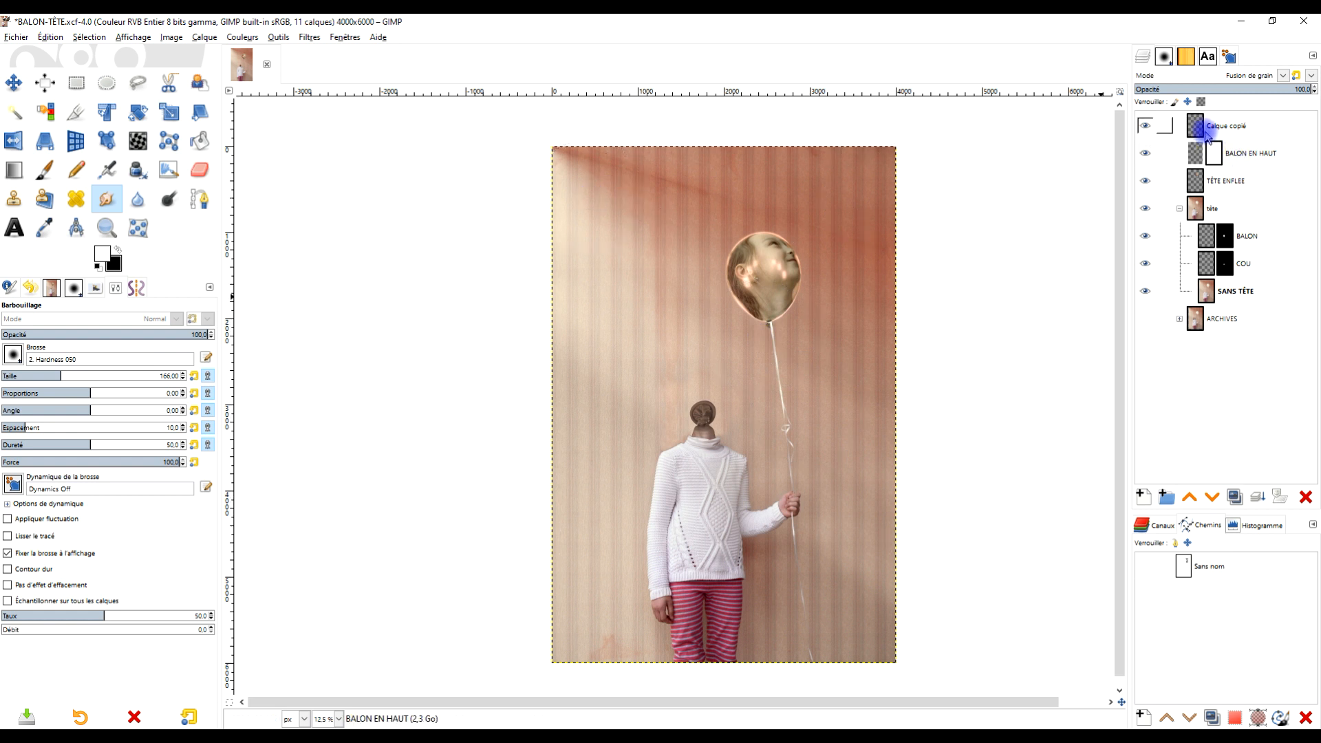
pyautogui.click(1145, 126)
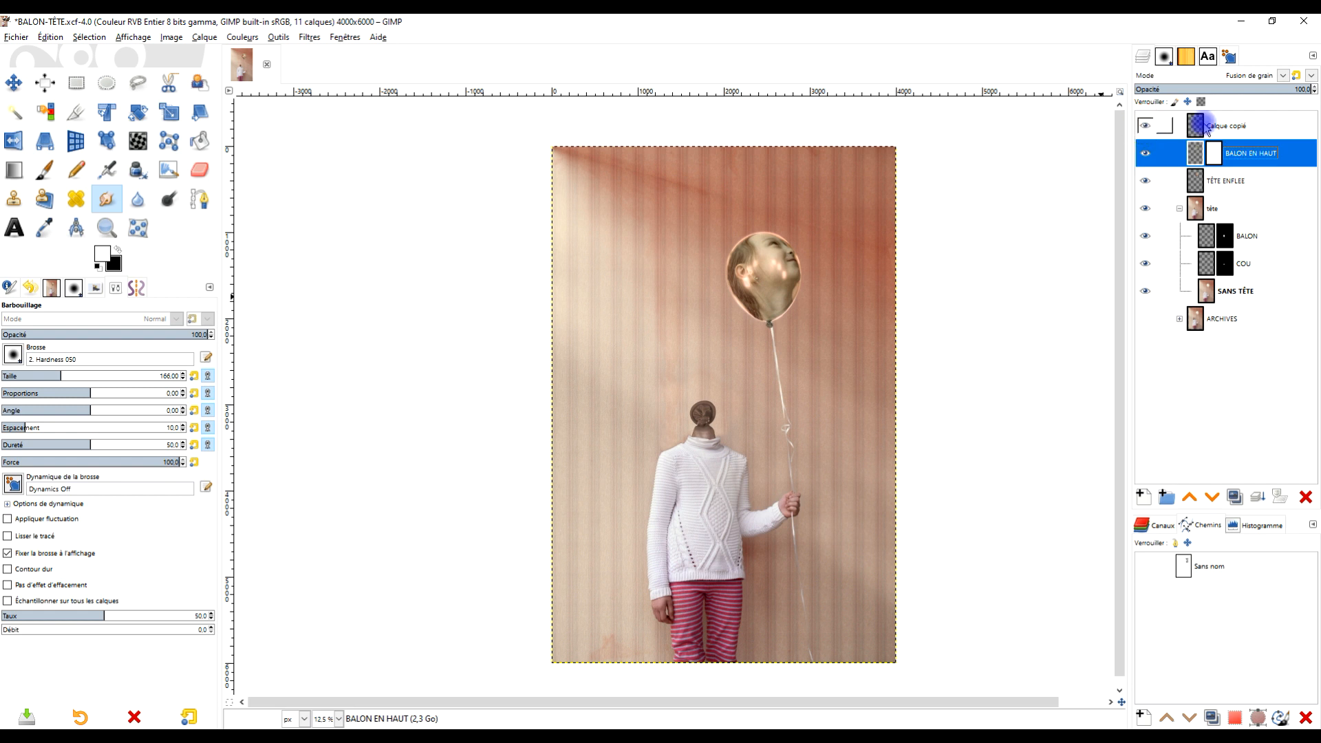
pyautogui.doubleClick(1194, 127)
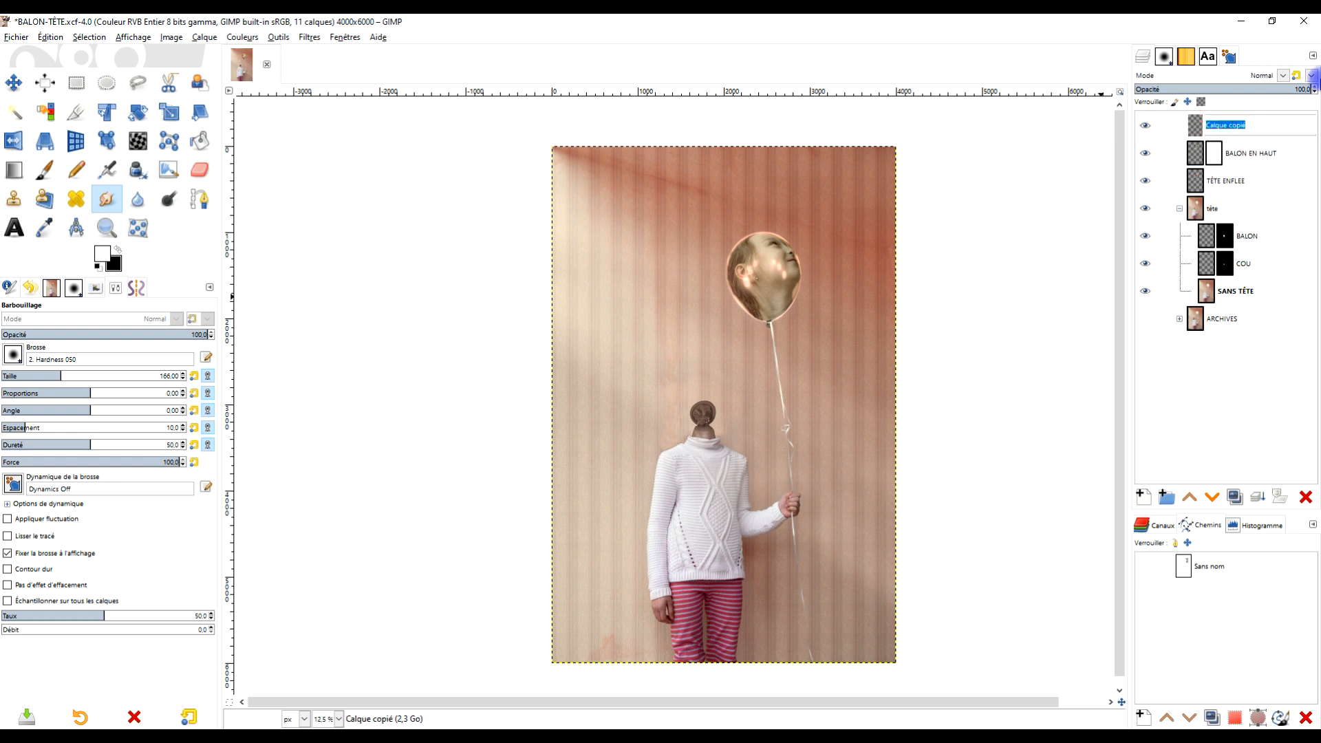
pyautogui.write('FiN ')
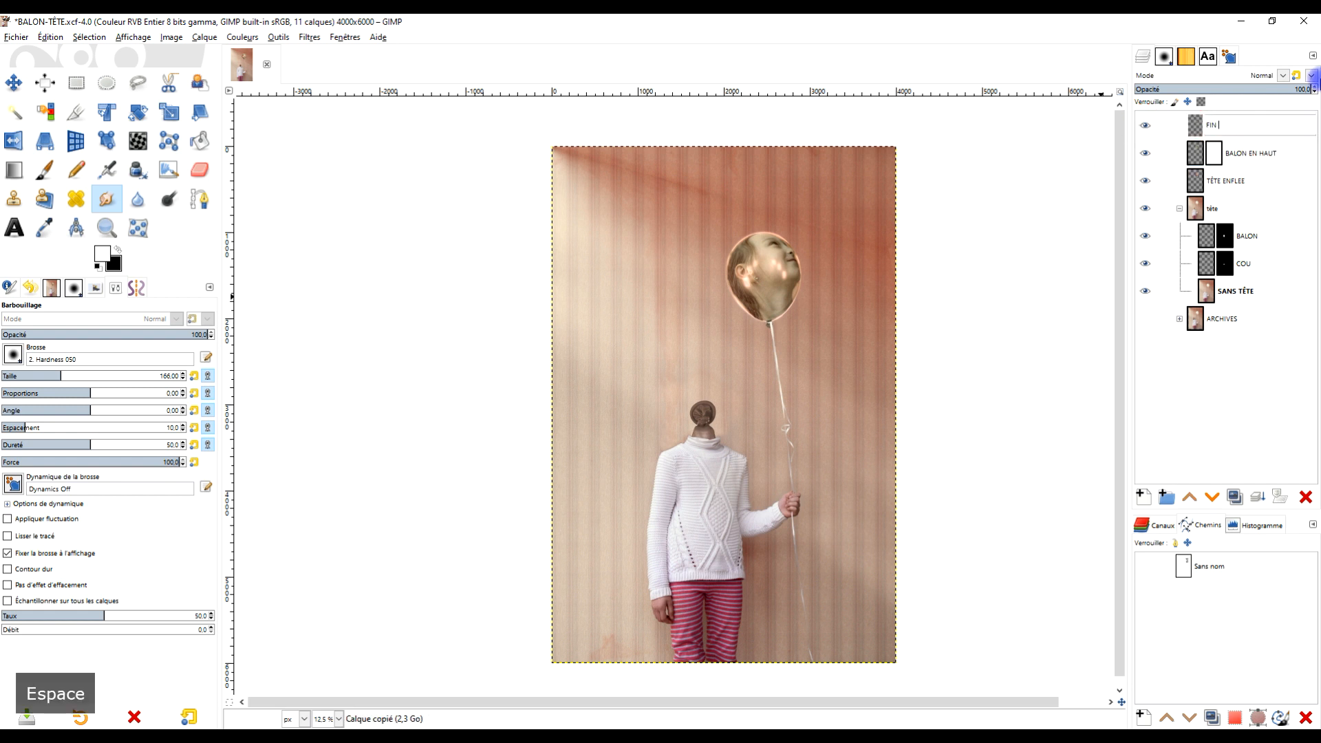
pyautogui.write('DE CORDE')
pyautogui.press('Return')
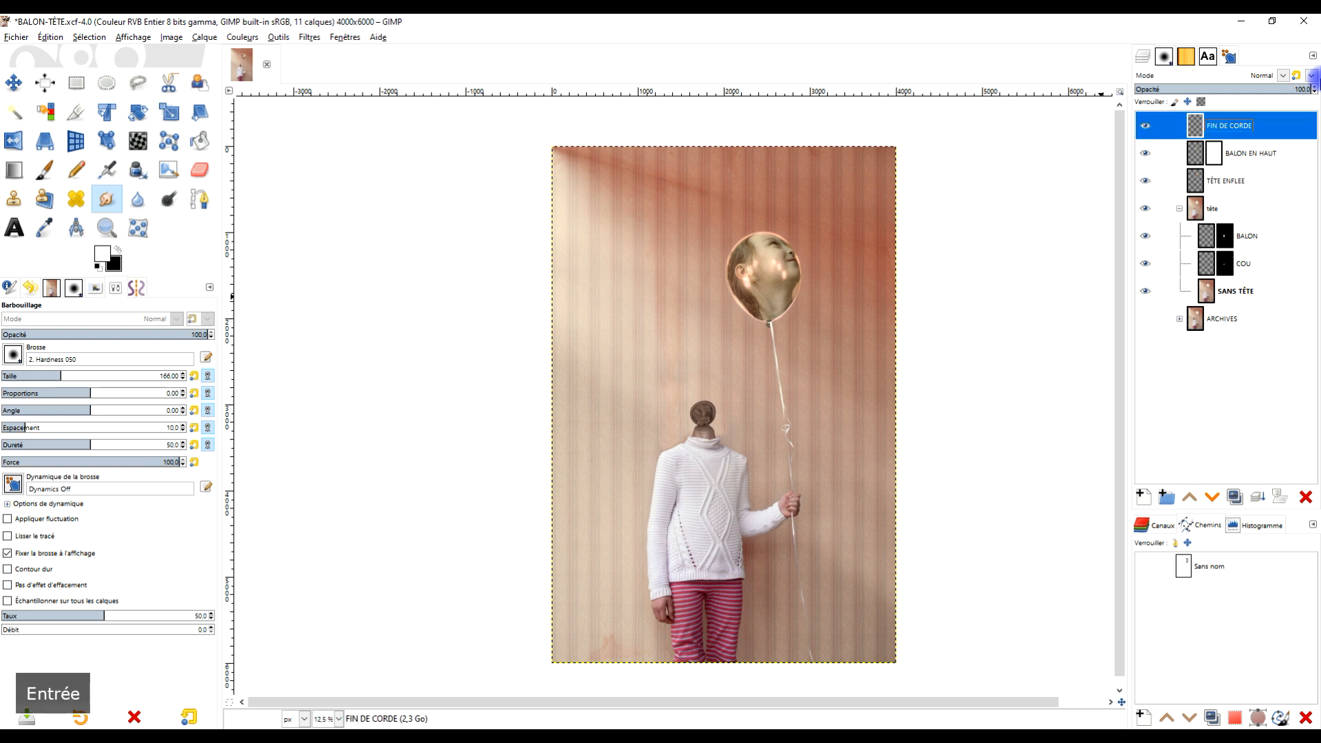
# Step: Create a layer group above FIN DE CORDE and name it BALON
pyautogui.click(1166, 496)
pyautogui.doubleClick(1235, 126)
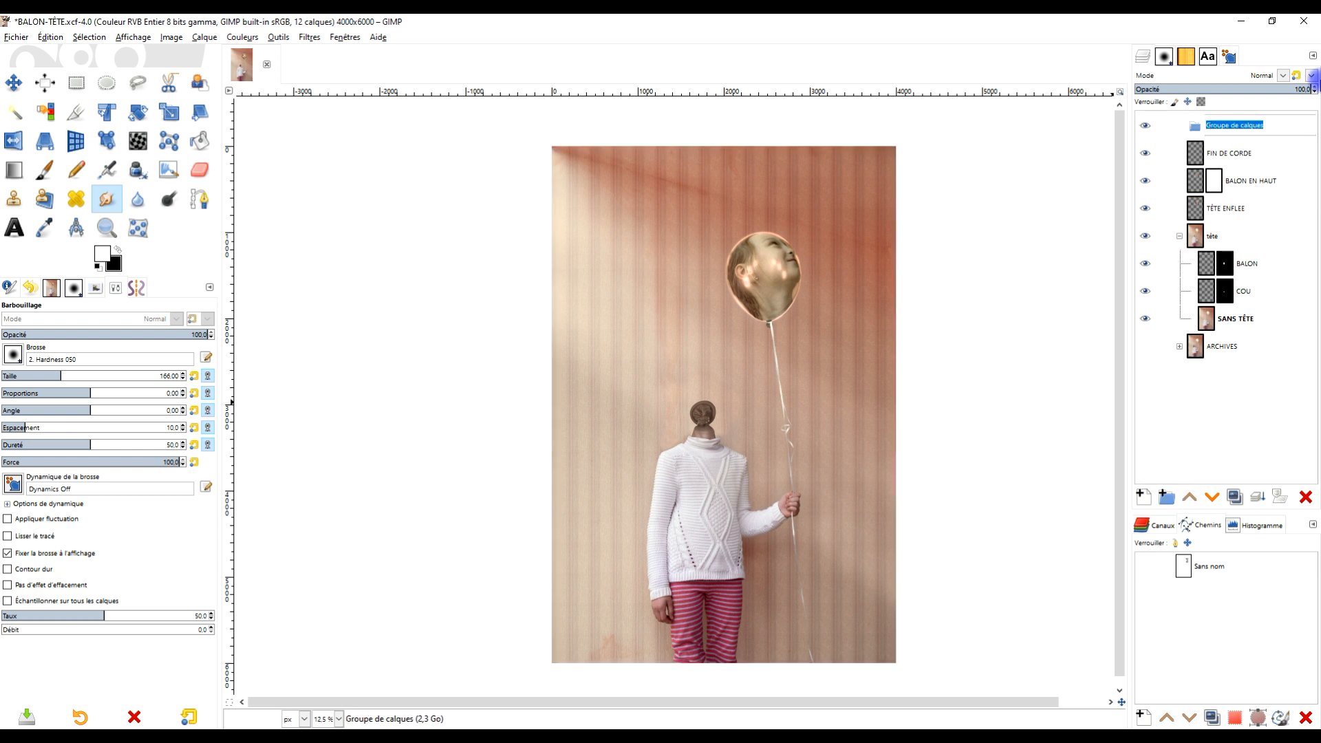
pyautogui.write('BALON')
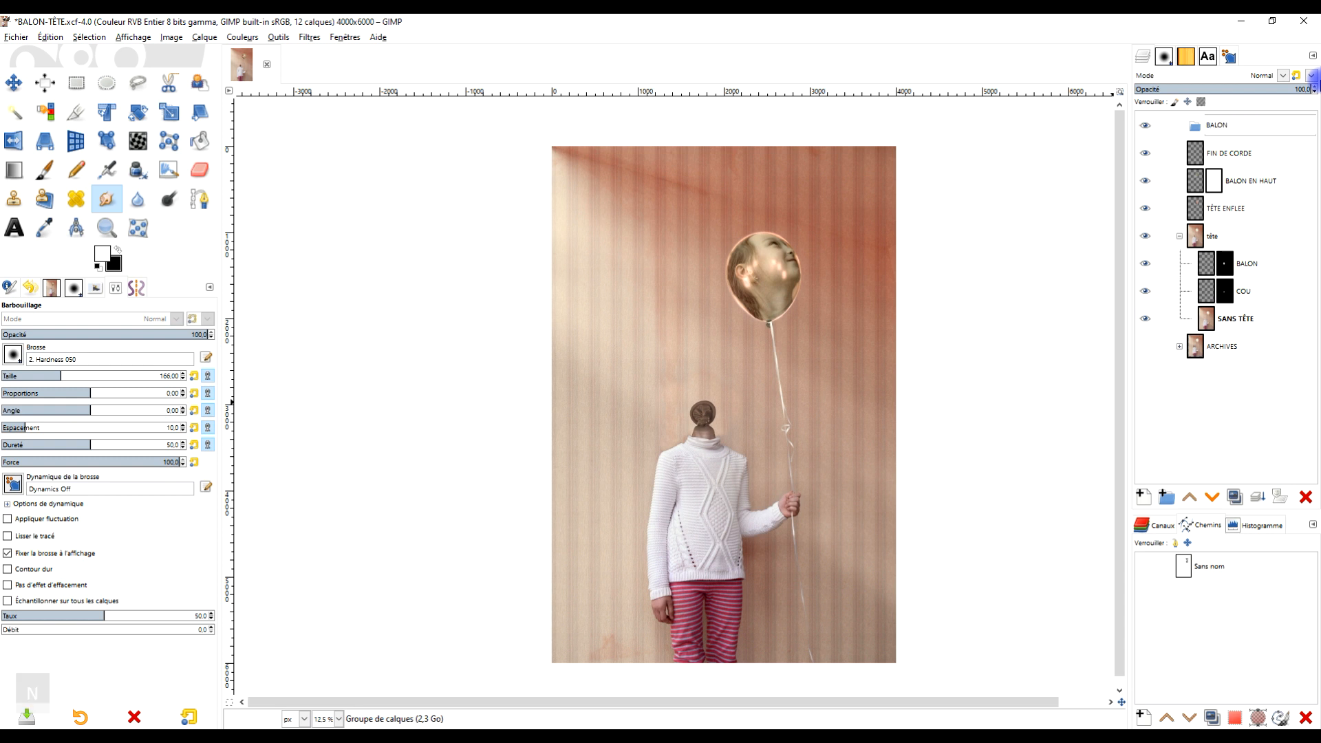
pyautogui.press('Return')
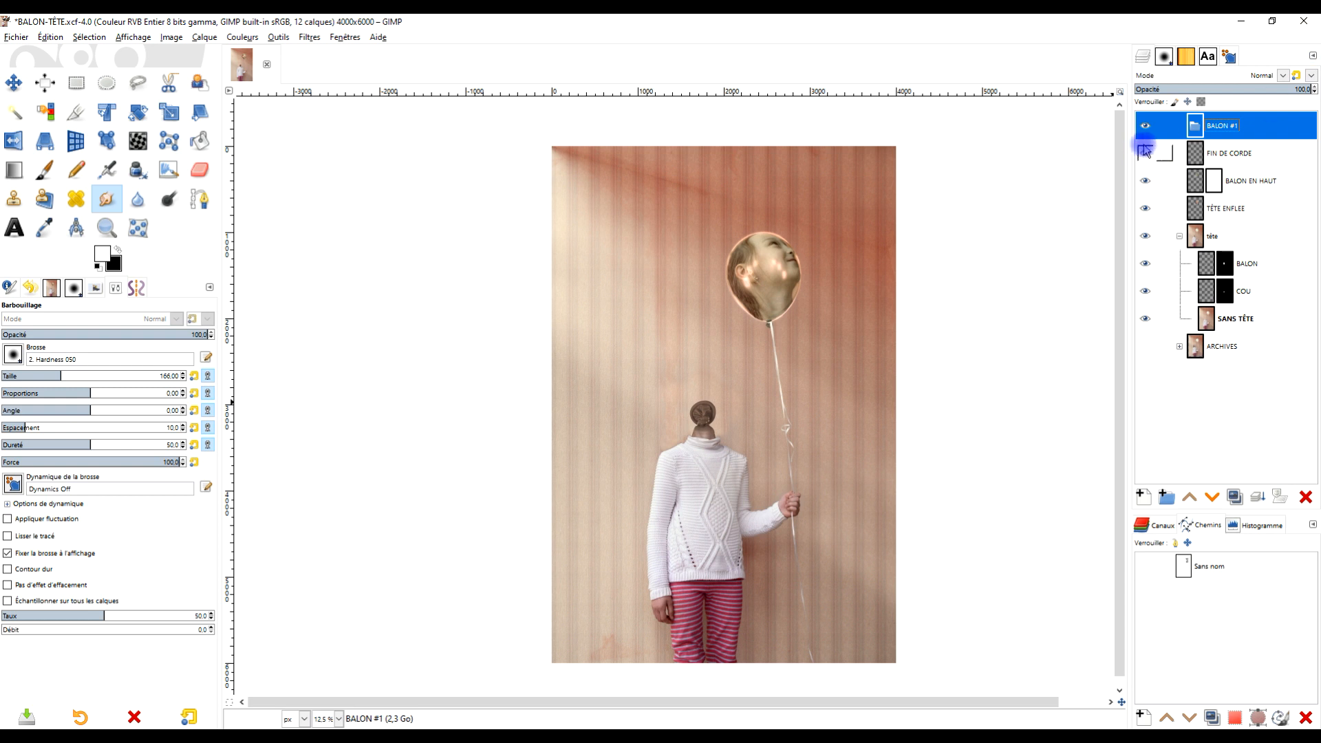
# Step: Move FIN DE CORDE, BALON EN HAUT and TÊTE ENFLEE into the new balloon group, and collapse it and the tête group
pyautogui.moveTo(1192, 157); pyautogui.dragTo(1207, 126)
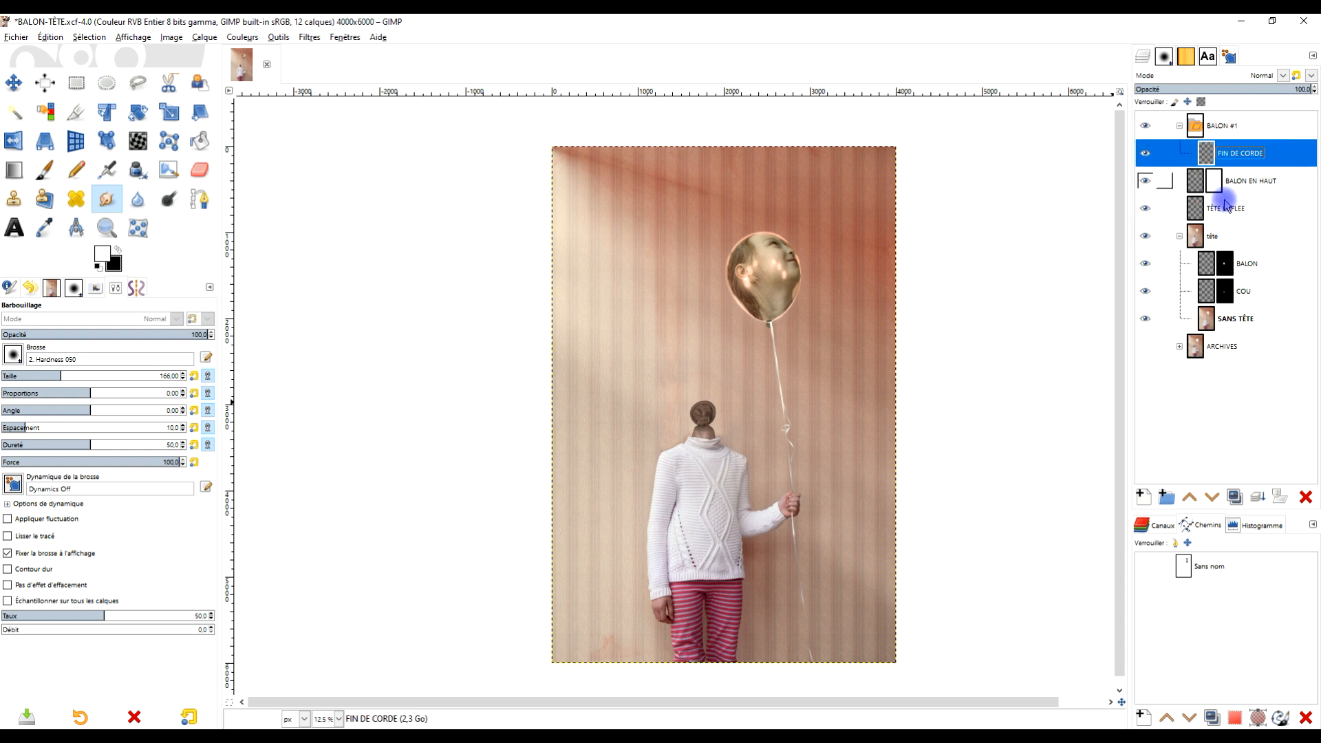
pyautogui.moveTo(1197, 198); pyautogui.dragTo(1201, 167)
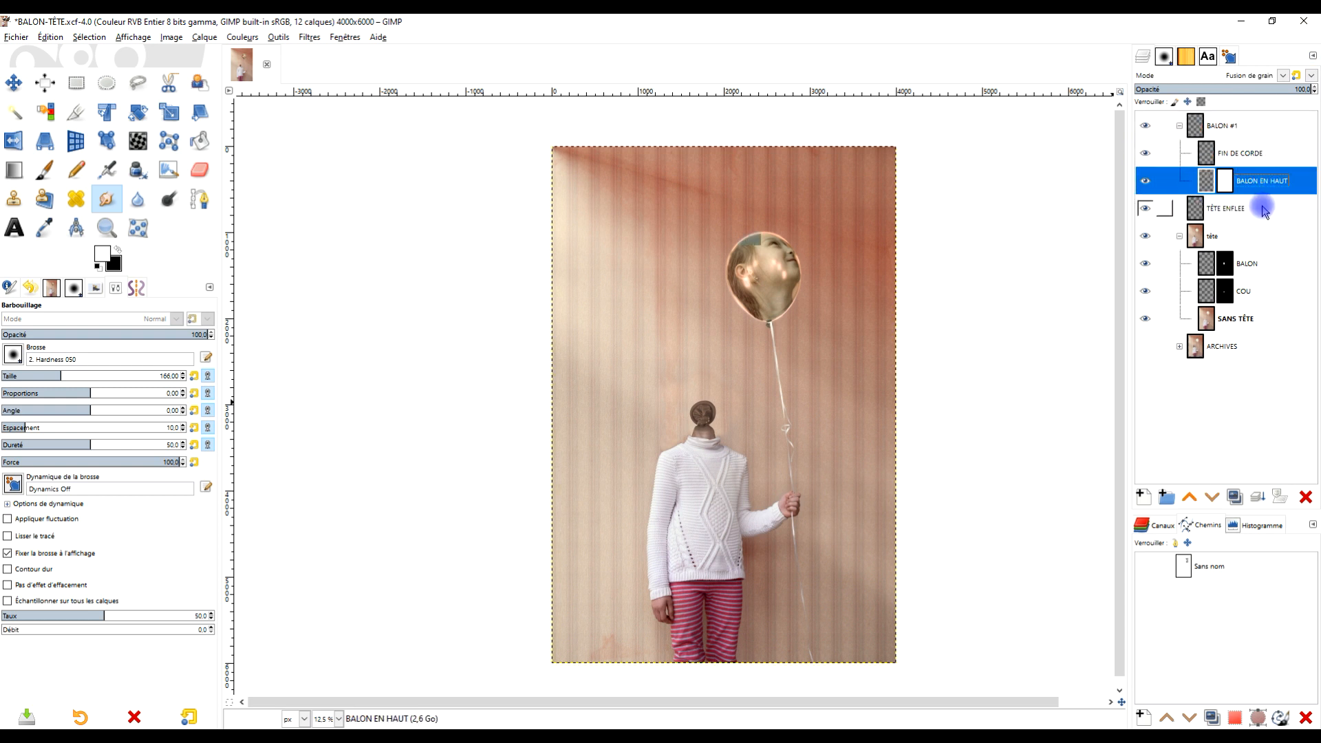
pyautogui.moveTo(1193, 215); pyautogui.dragTo(1204, 195)
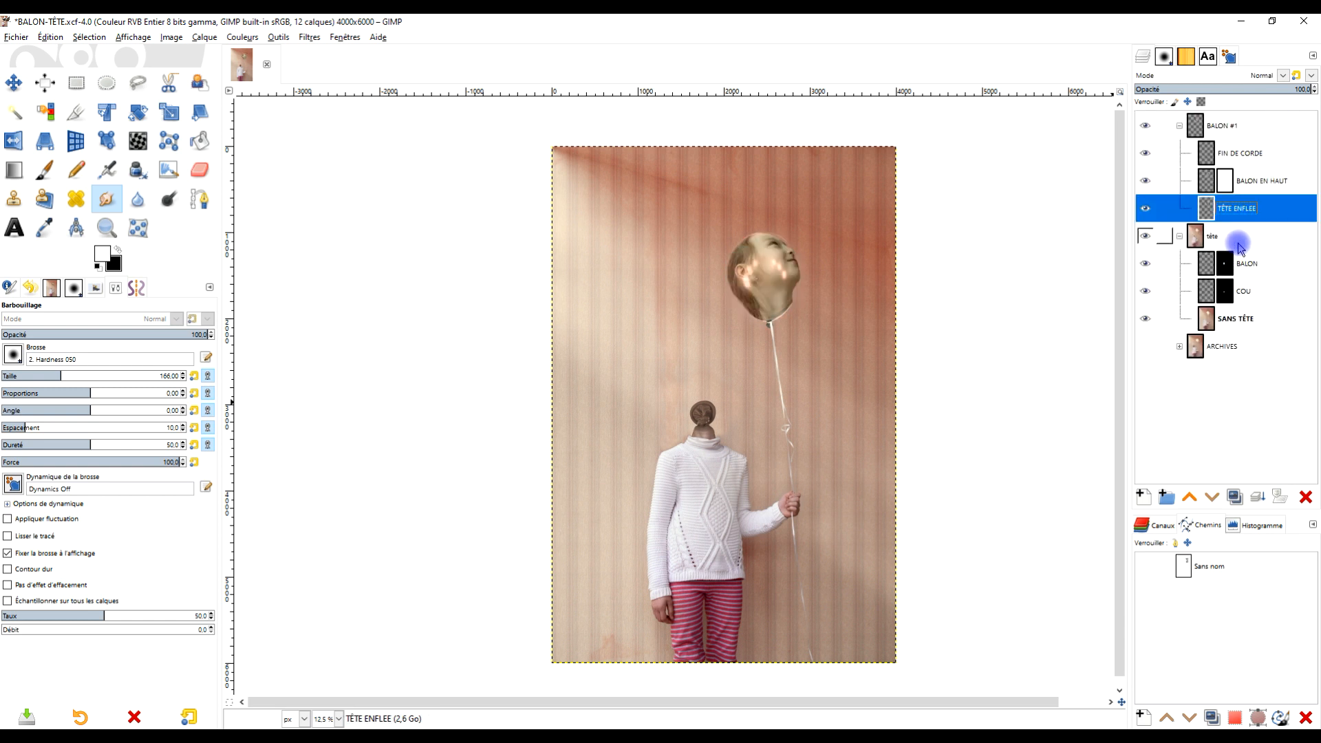
pyautogui.click(1180, 236)
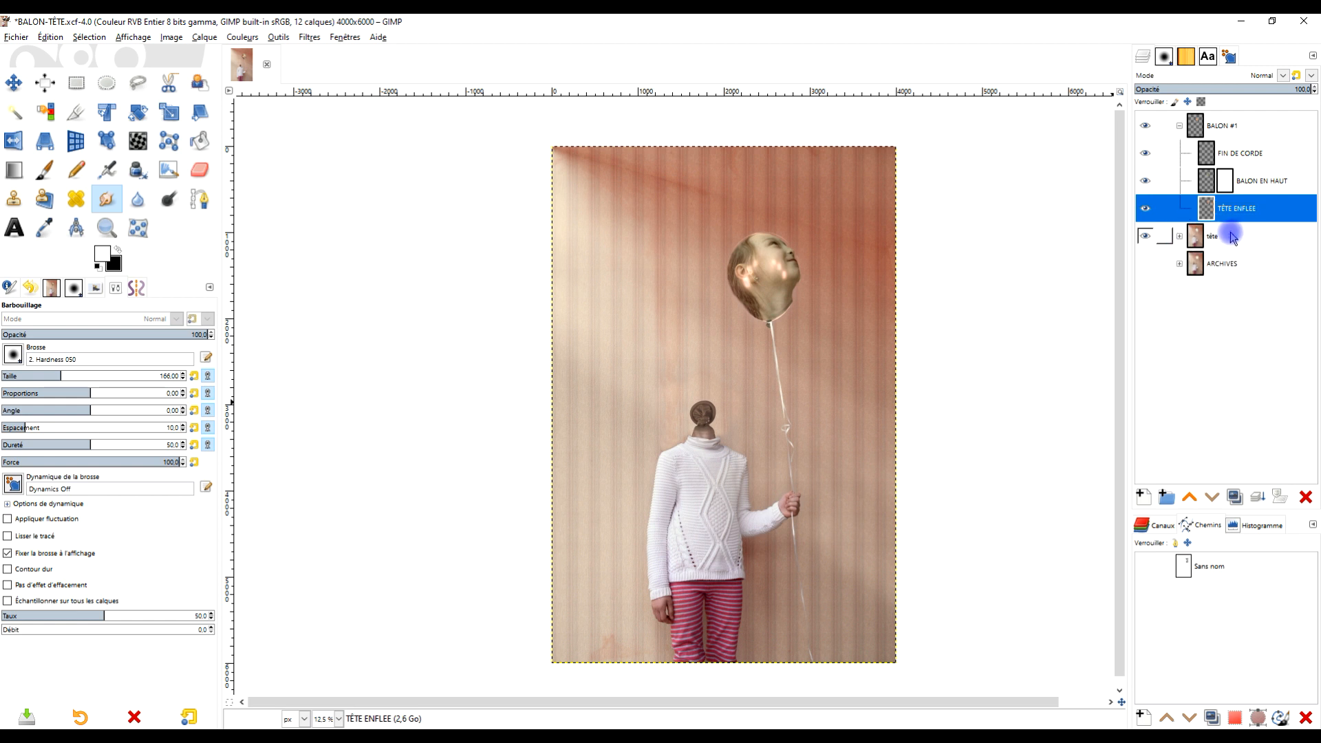
pyautogui.click(1178, 126)
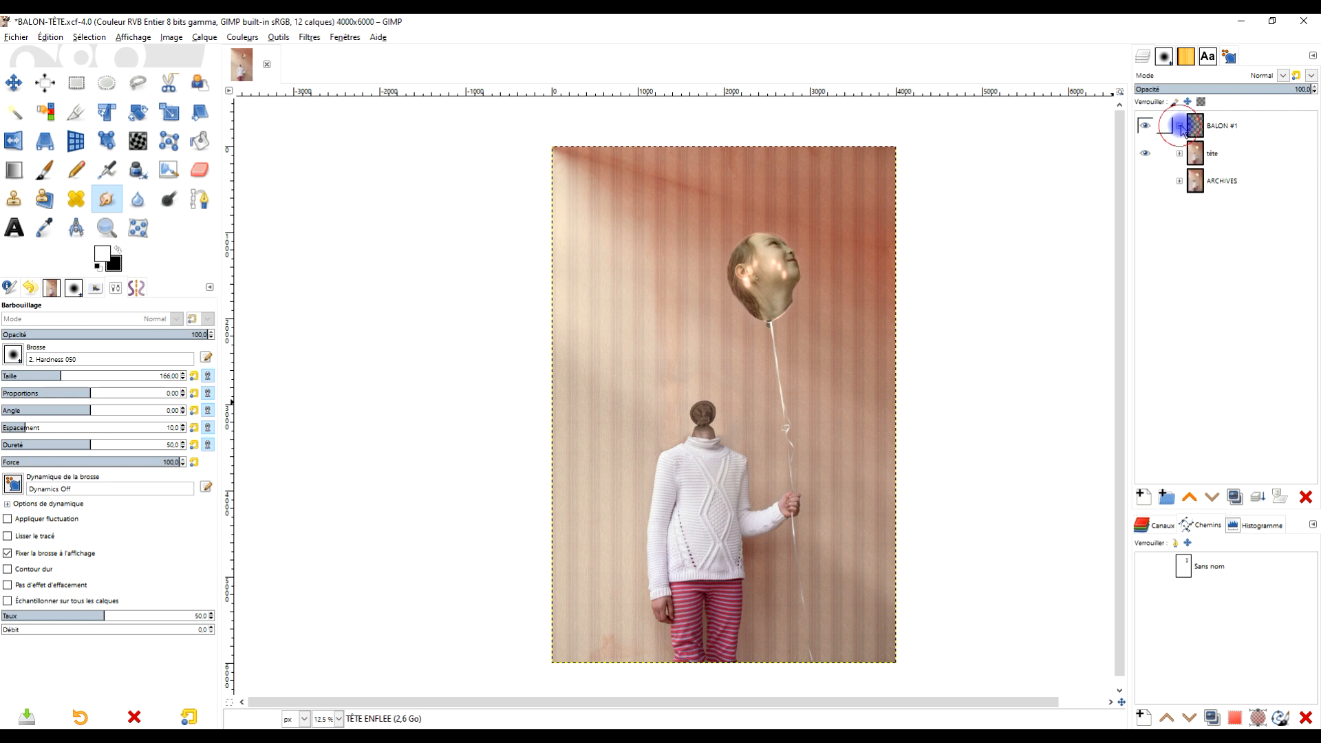
# Step: Rename the balloon layer group as GROUPE DE CALQUES BALON
pyautogui.doubleClick(1232, 125)
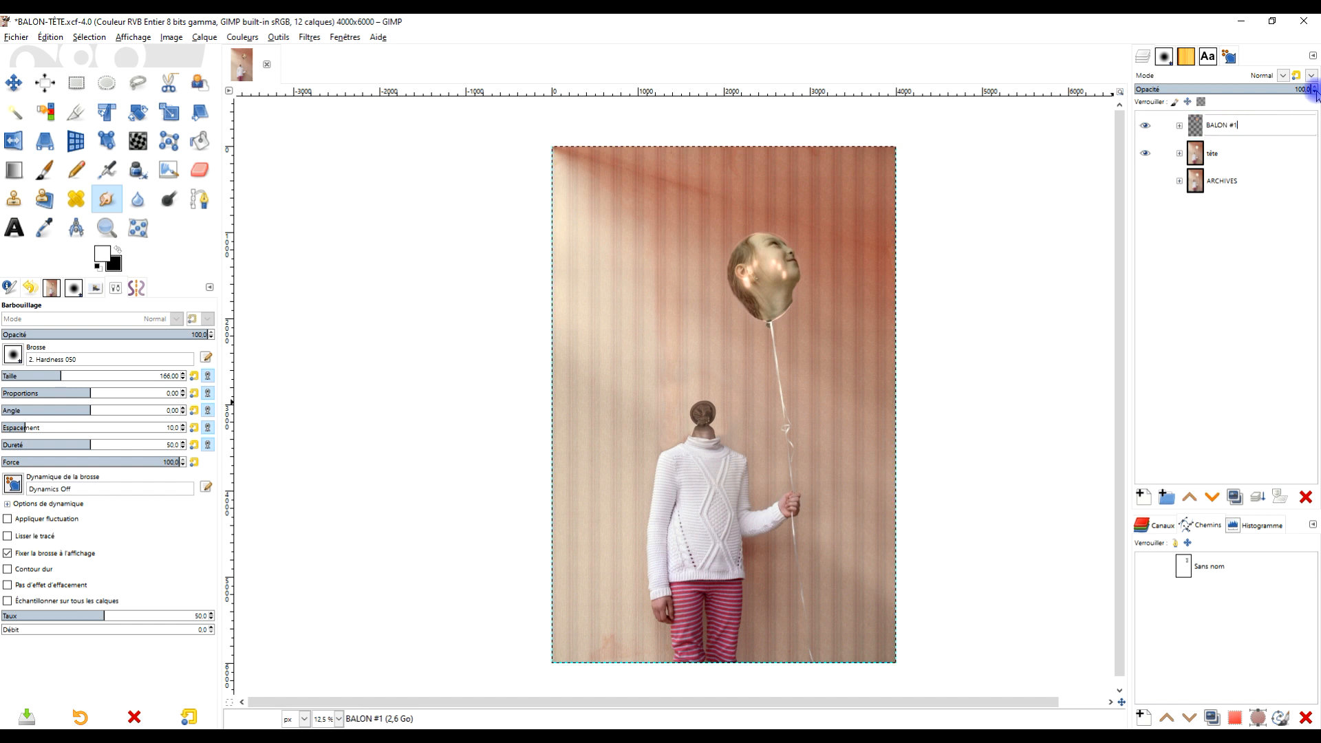
pyautogui.press('BackSpace')
pyautogui.press('BackSpace')
pyautogui.press('BackSpace')
pyautogui.press('Home')
pyautogui.write('GROUPE DE CALQUES')
pyautogui.press('Return')
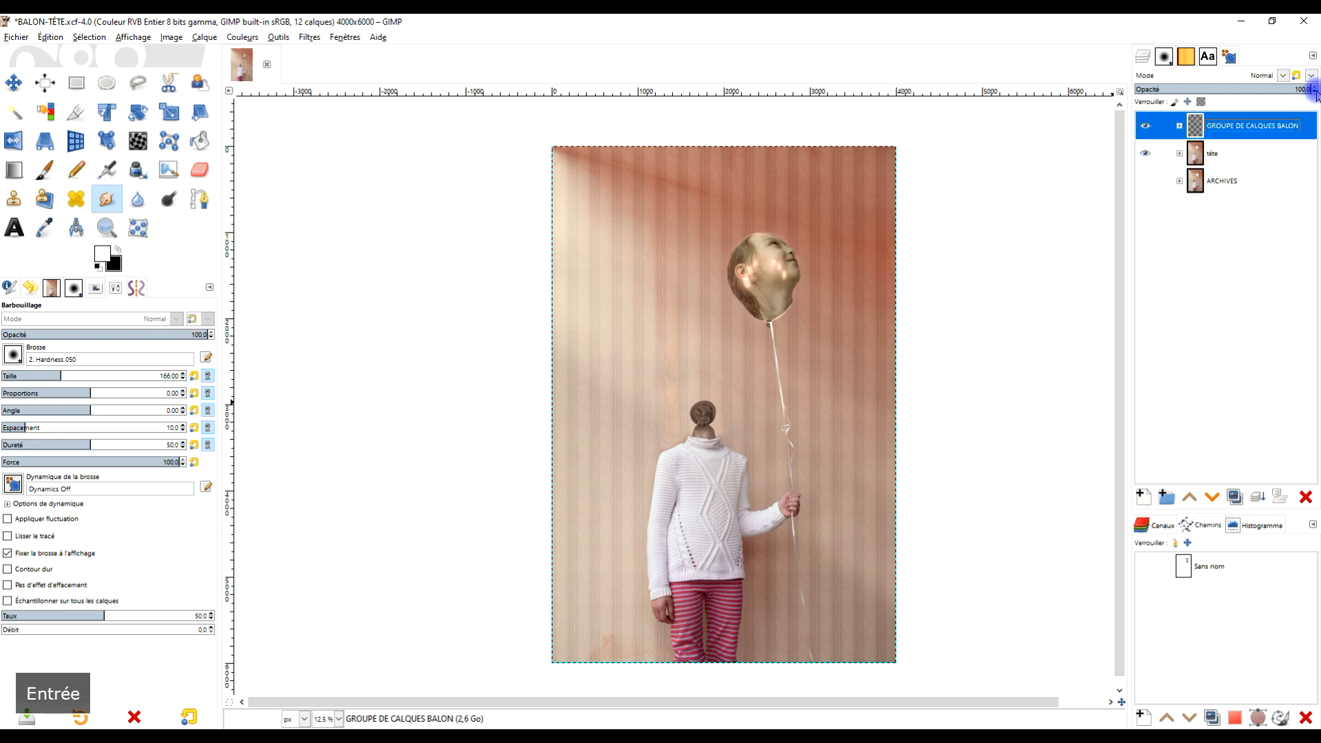
# Step: Rename the tête layer group as GRP DE CALQUES TÊTE
pyautogui.doubleClick(1213, 158)
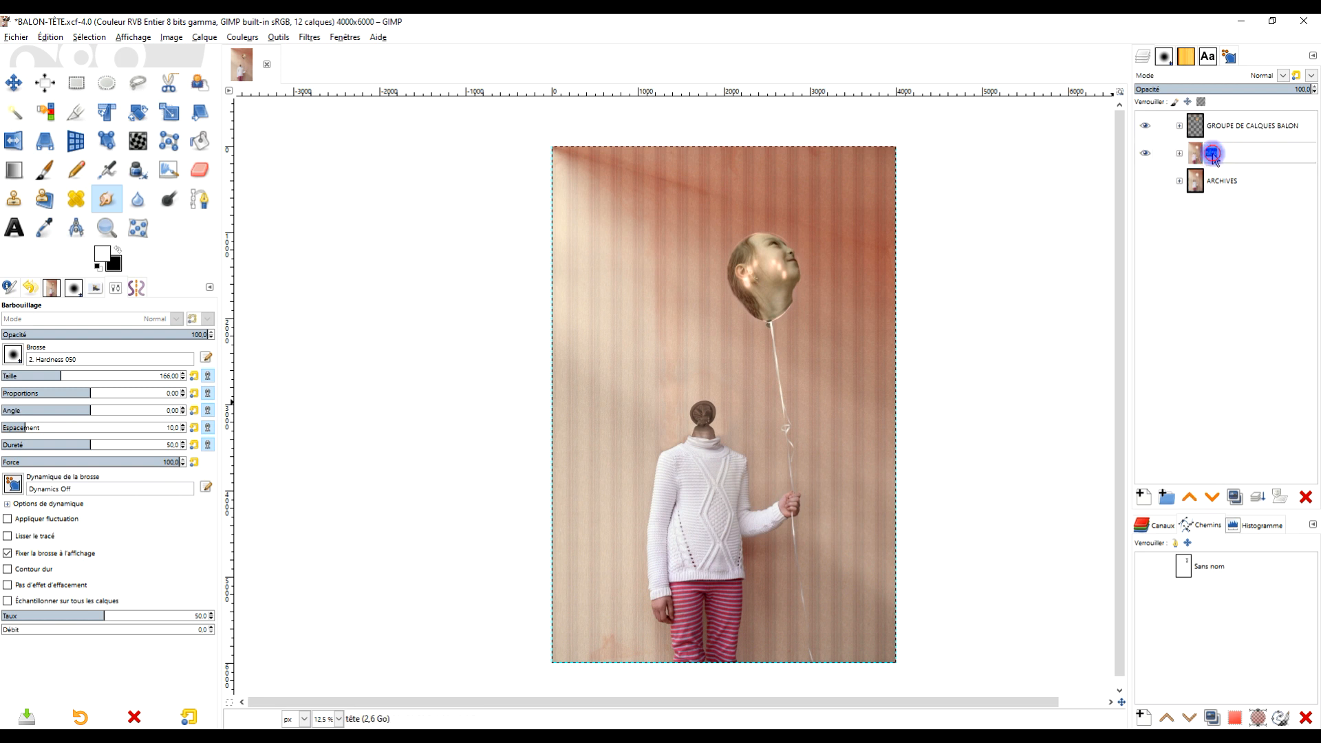
pyautogui.press('Home')
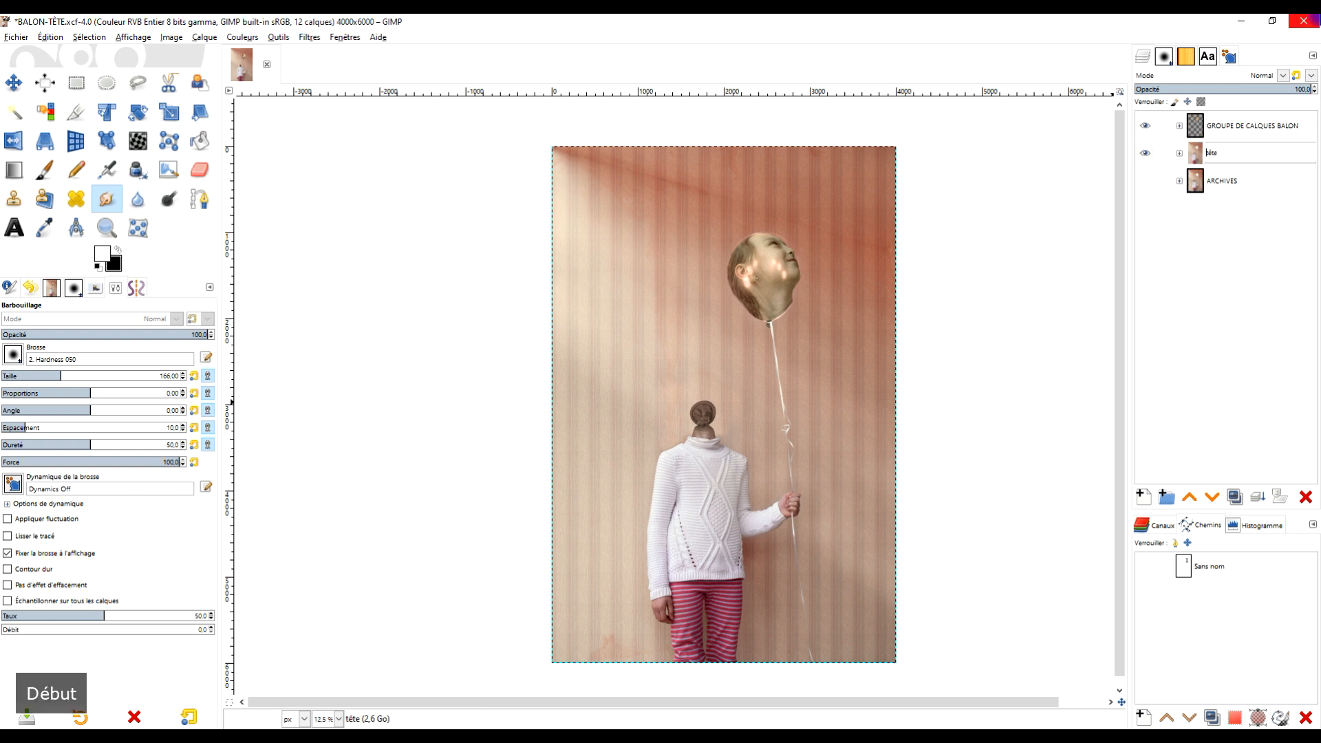
pyautogui.write('GRP ')
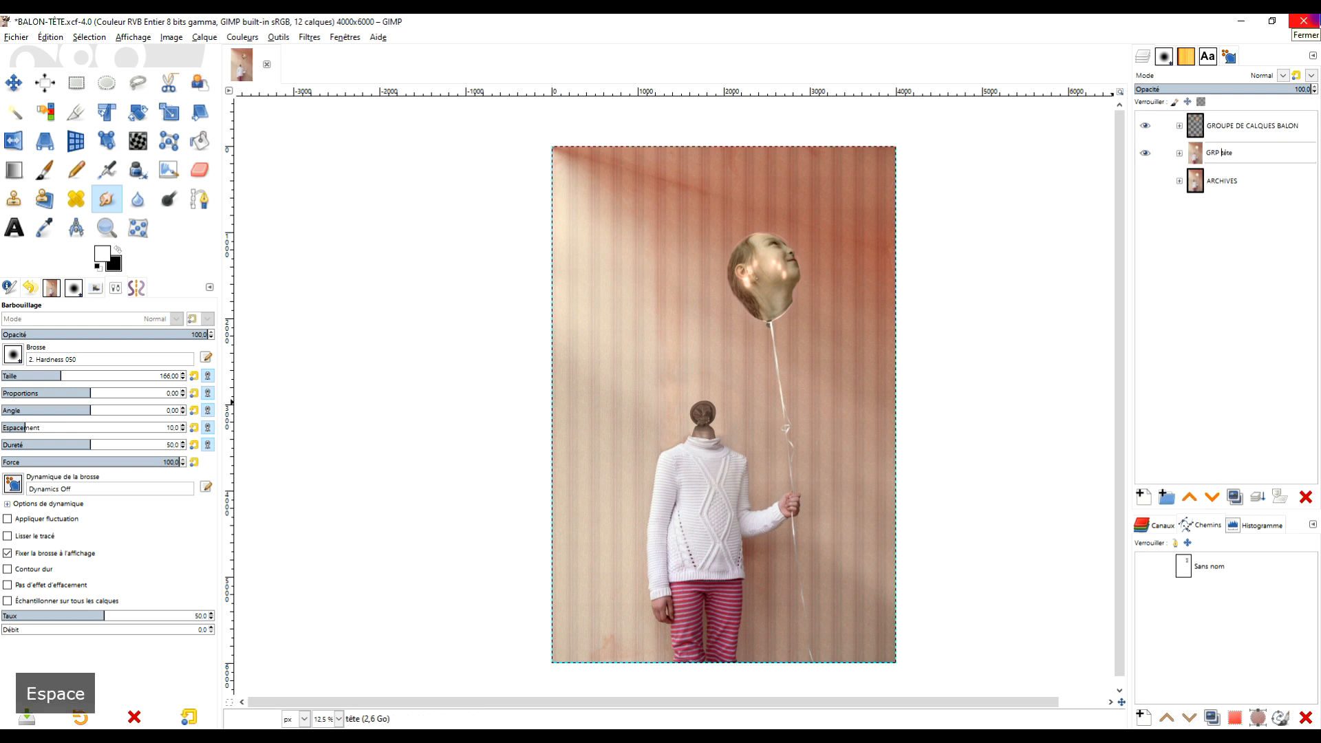
pyautogui.write('DE CALQUE')
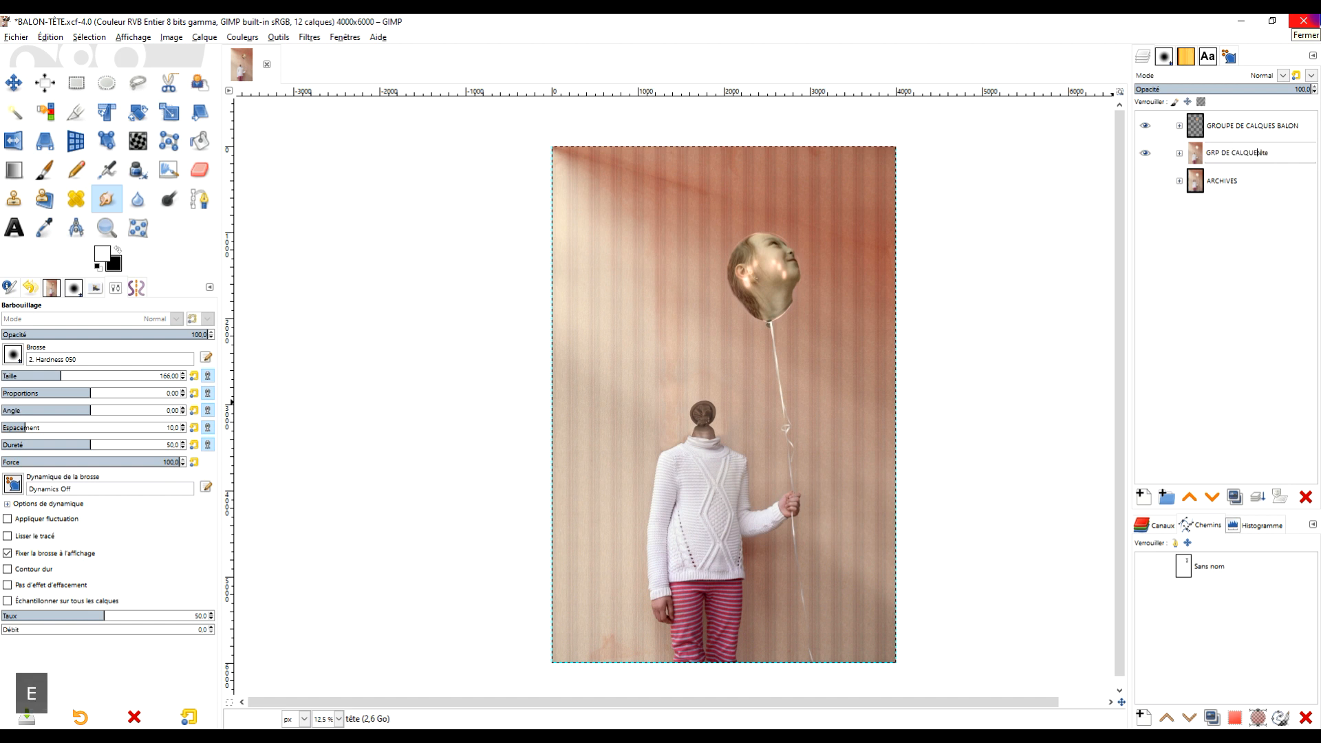
pyautogui.write('S ')
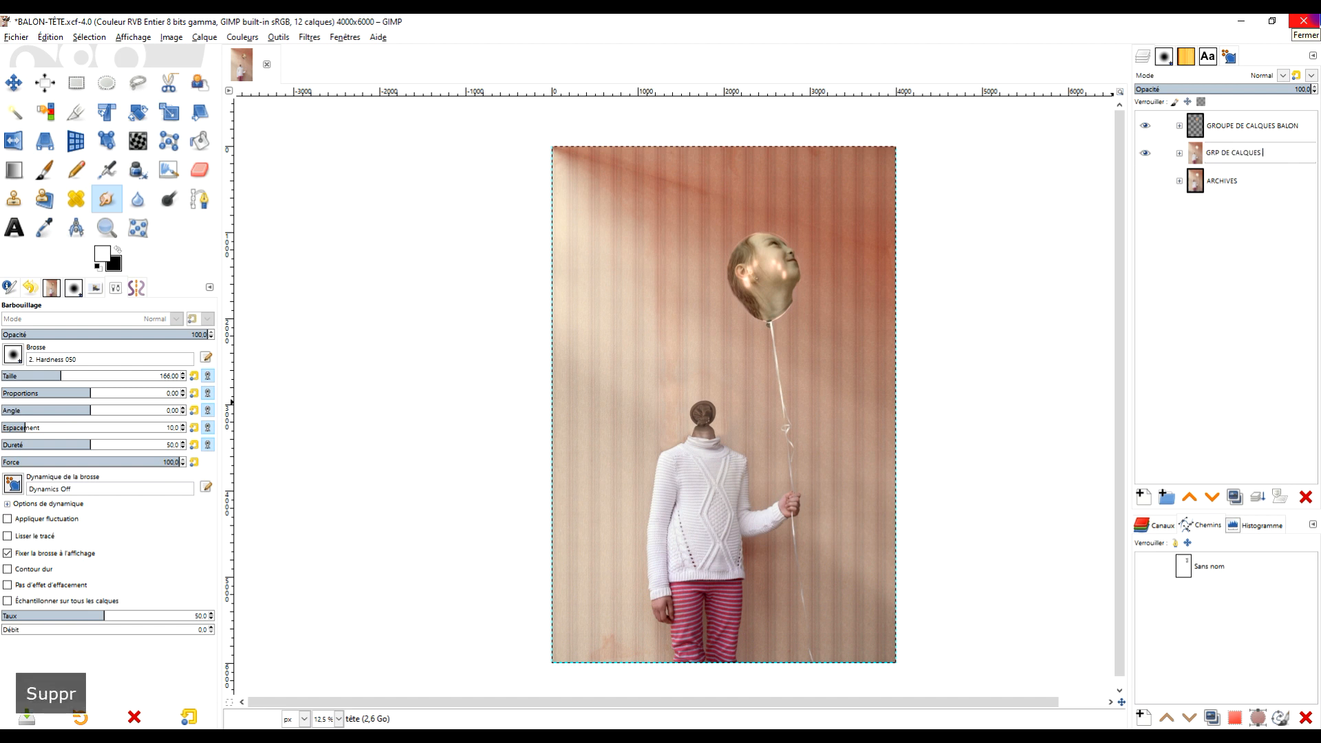
pyautogui.write('T')
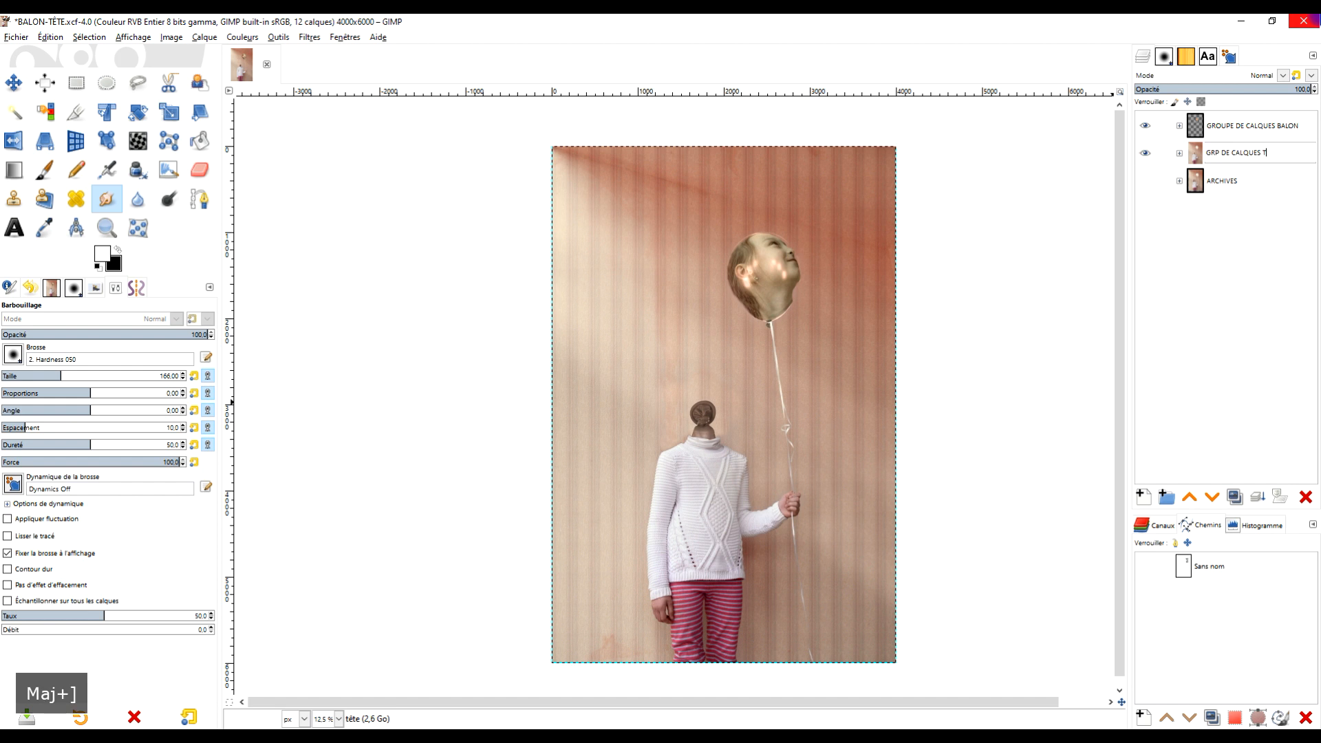
pyautogui.write('ÊTE')
pyautogui.press('Return')
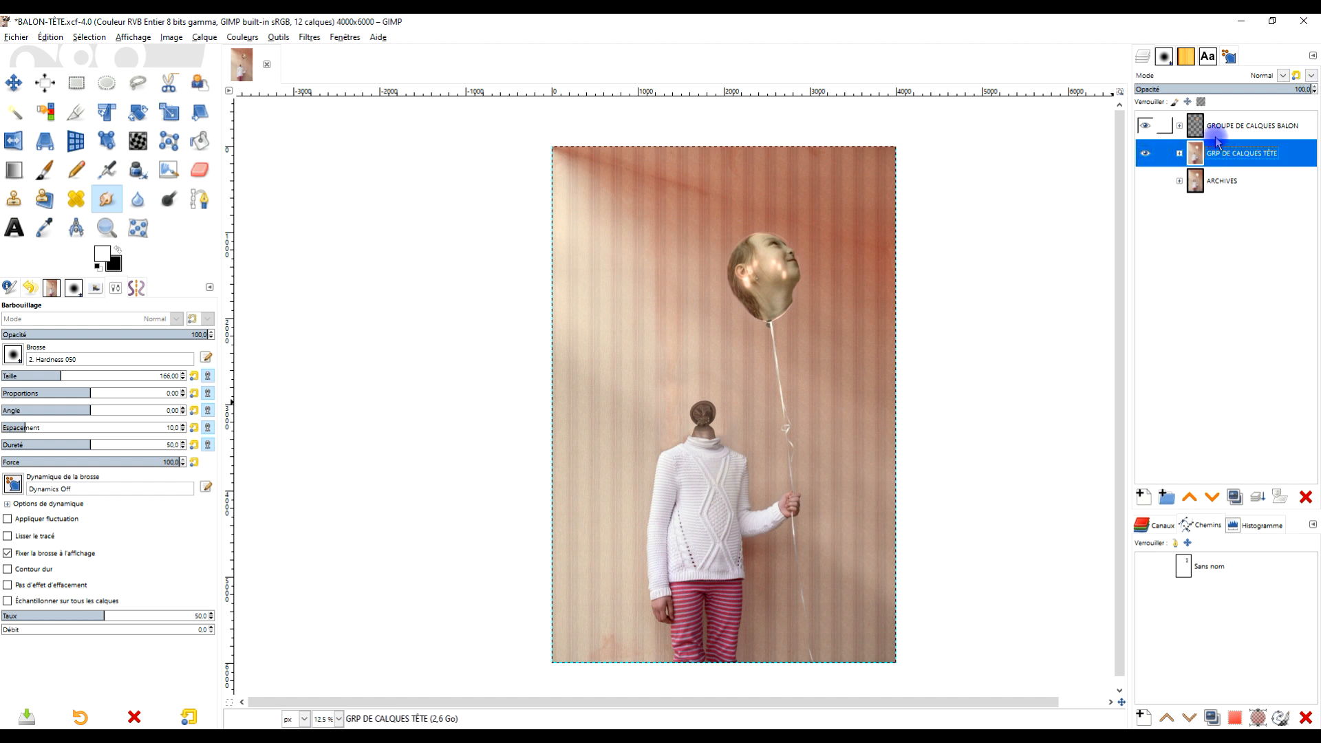
# Step: Examine the balloon by toggling the visibility of GRP DE CALQUES TÊTE, then expand the balloon group and toggle BALON EN HAUT
pyautogui.scroll(3, 760, 269)
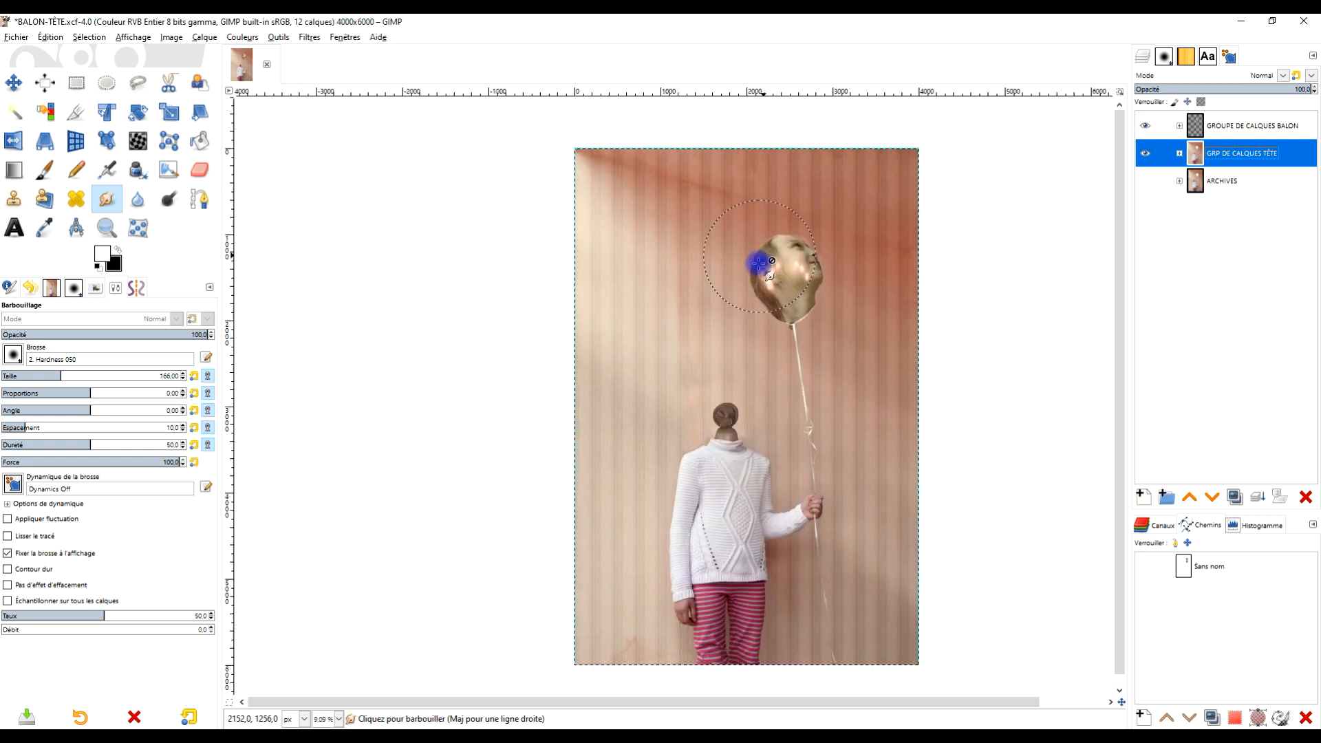
pyautogui.moveTo(932, 251)
pyautogui.mouseDown()
pyautogui.moveTo(898, 268)
pyautogui.moveTo(914, 268)
pyautogui.mouseUp()
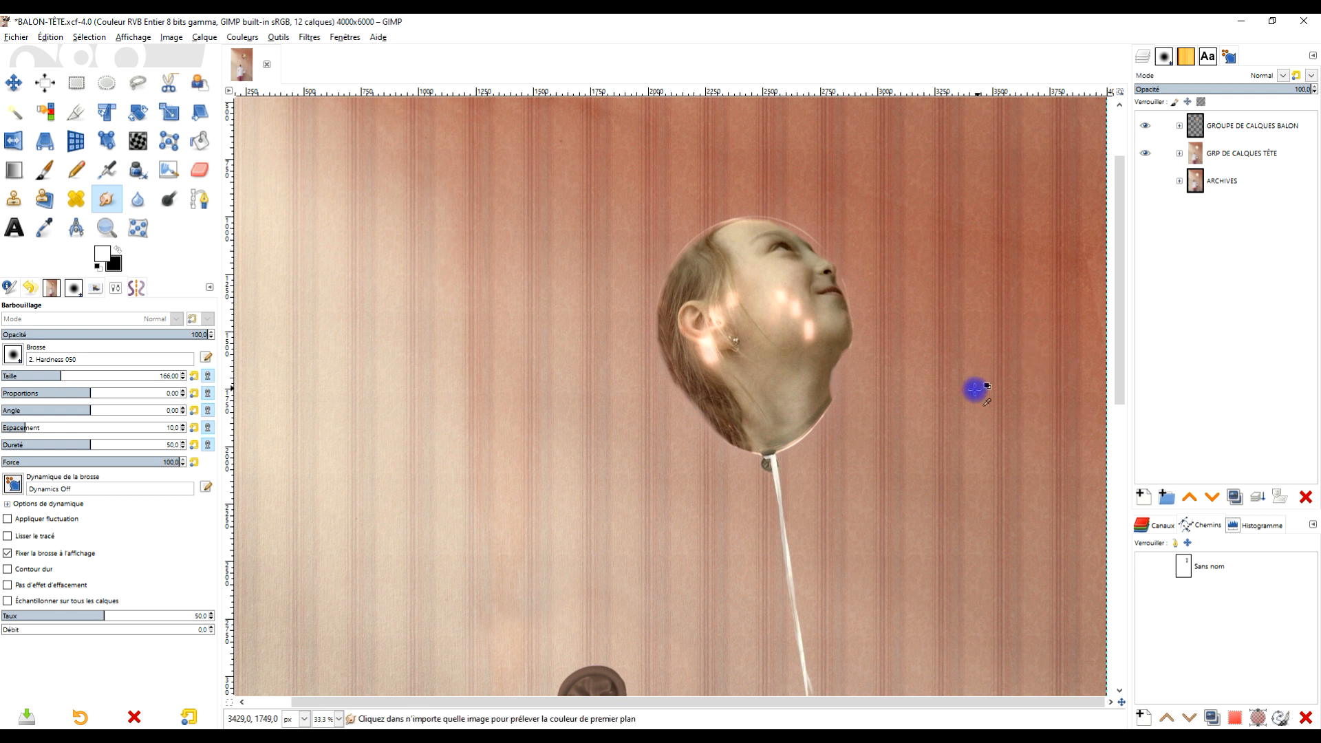
pyautogui.click(1145, 155)
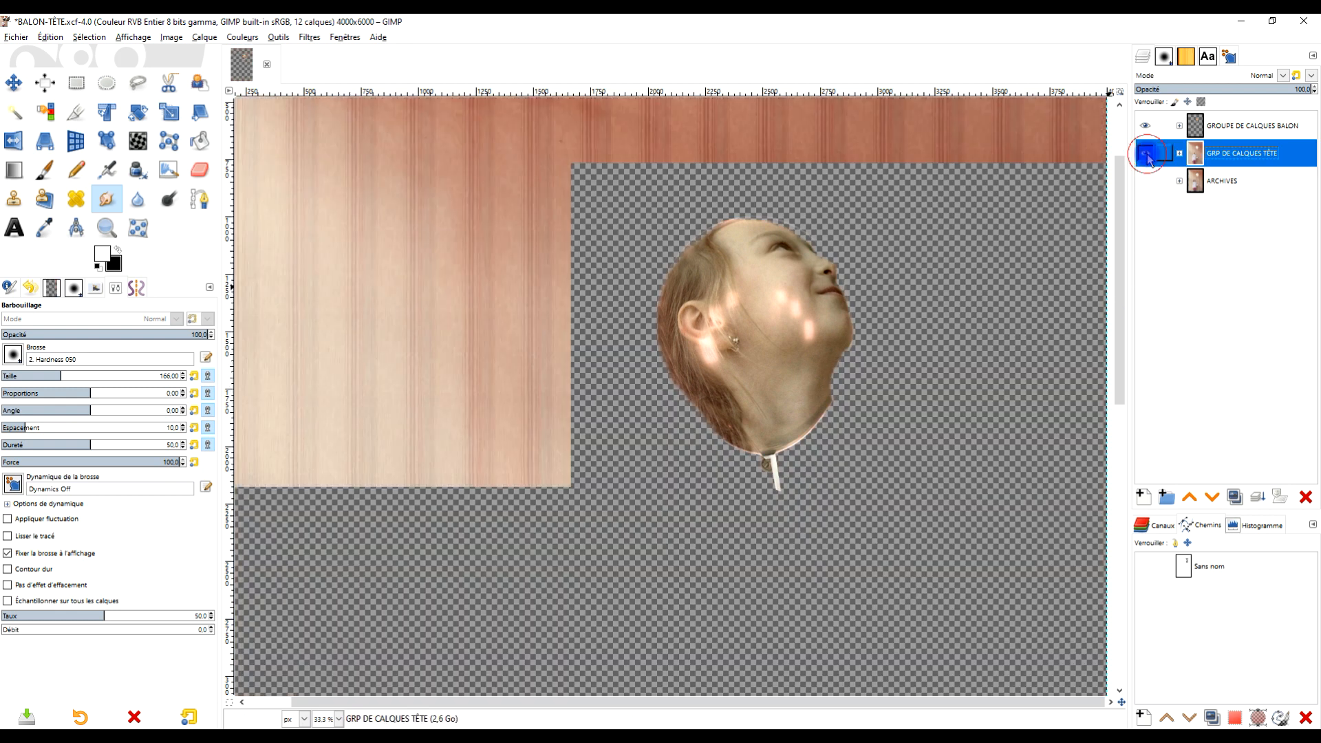
pyautogui.scroll(-1, 894, 413)
pyautogui.scroll(3, 876, 417)
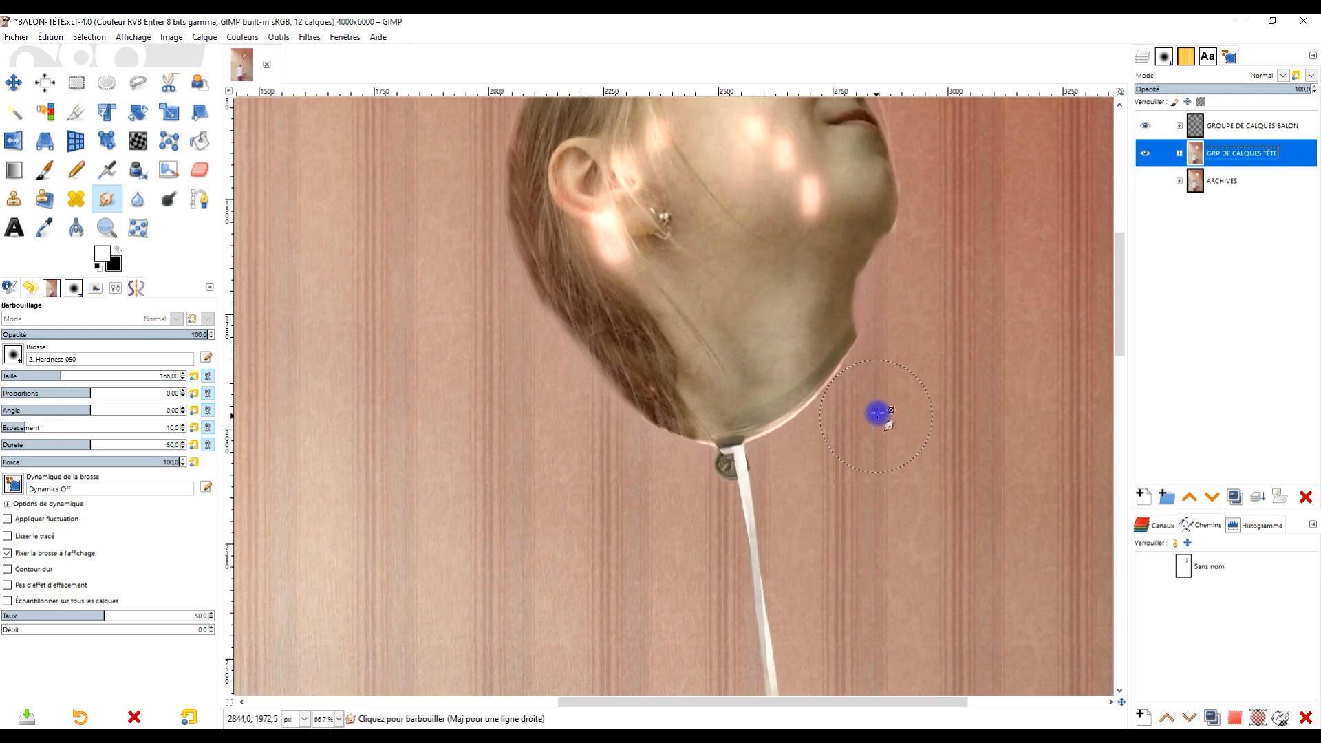
pyautogui.click(1178, 127)
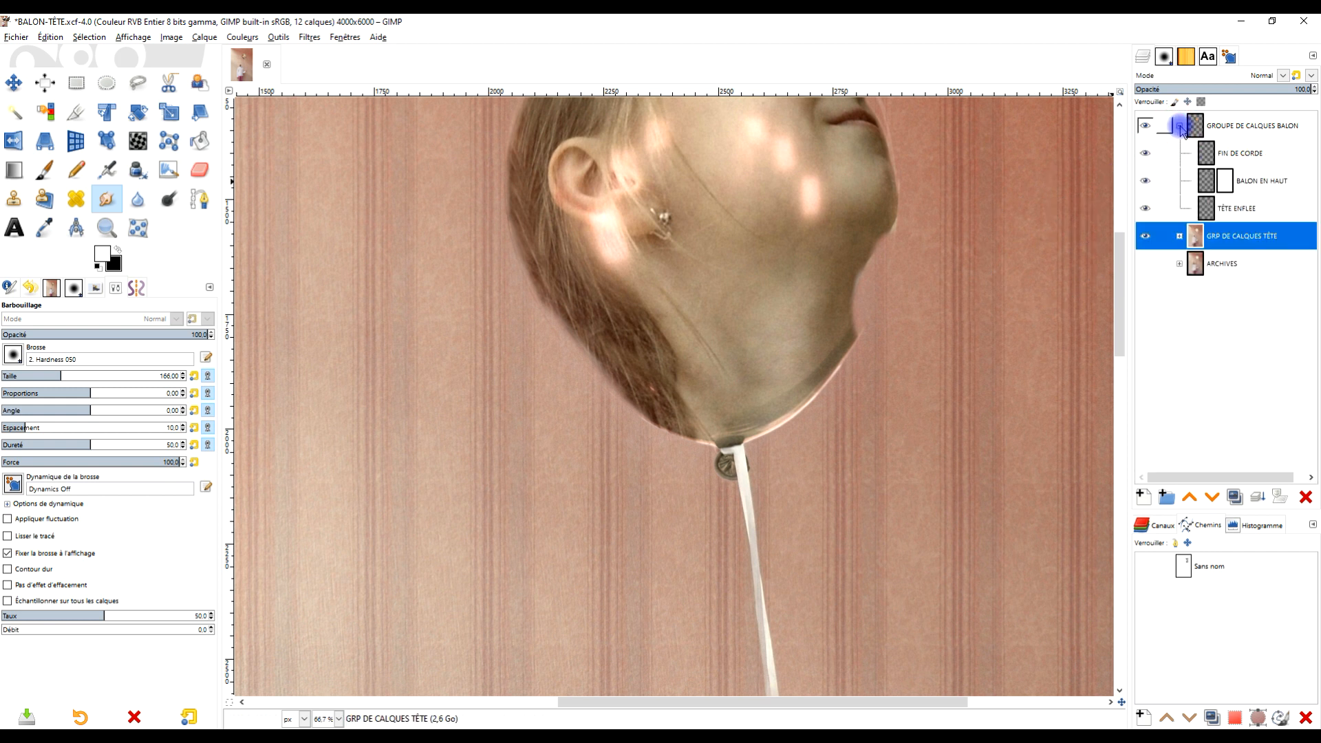
pyautogui.click(1141, 181)
pyautogui.click(1141, 181)
pyautogui.scroll(-2, 893, 307)
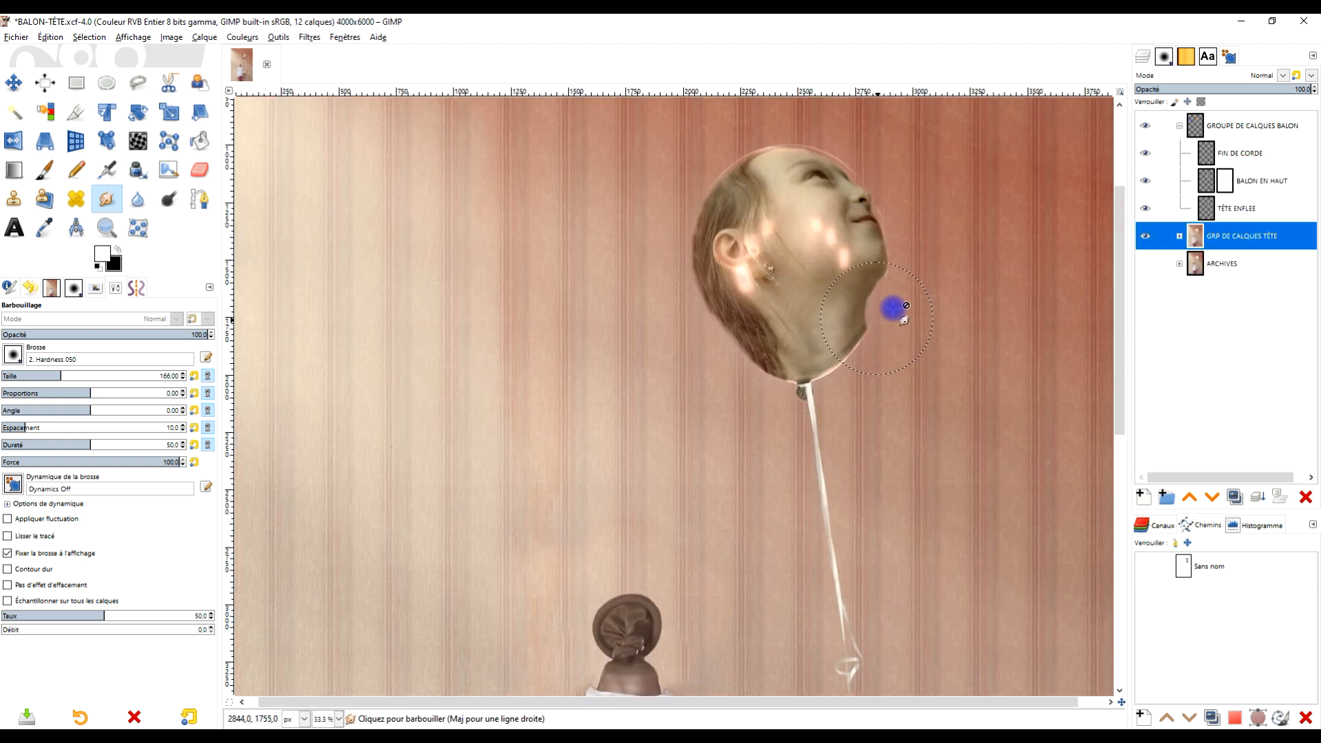
# Step: Try strengthening the balloon's shine by duplicating BALON EN HAUT, and delete the duplicates
pyautogui.click(1256, 185)
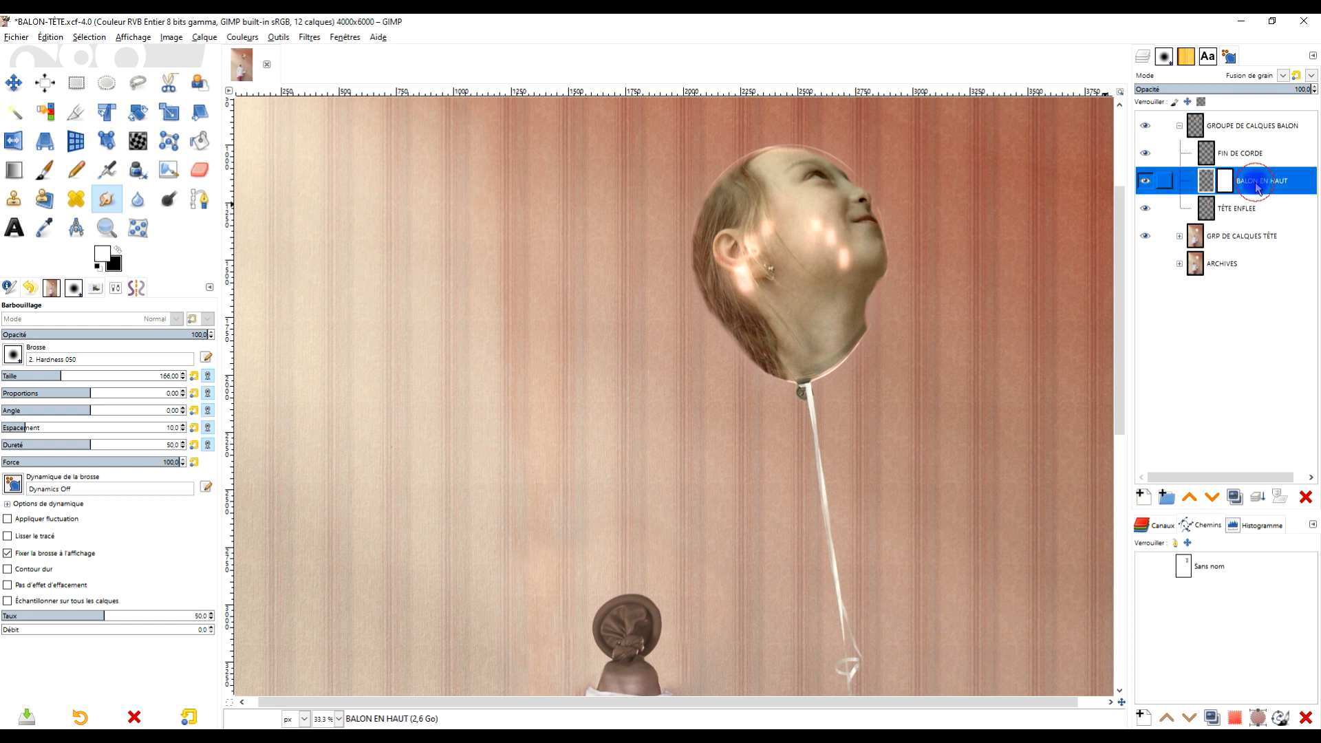
pyautogui.click(1235, 499)
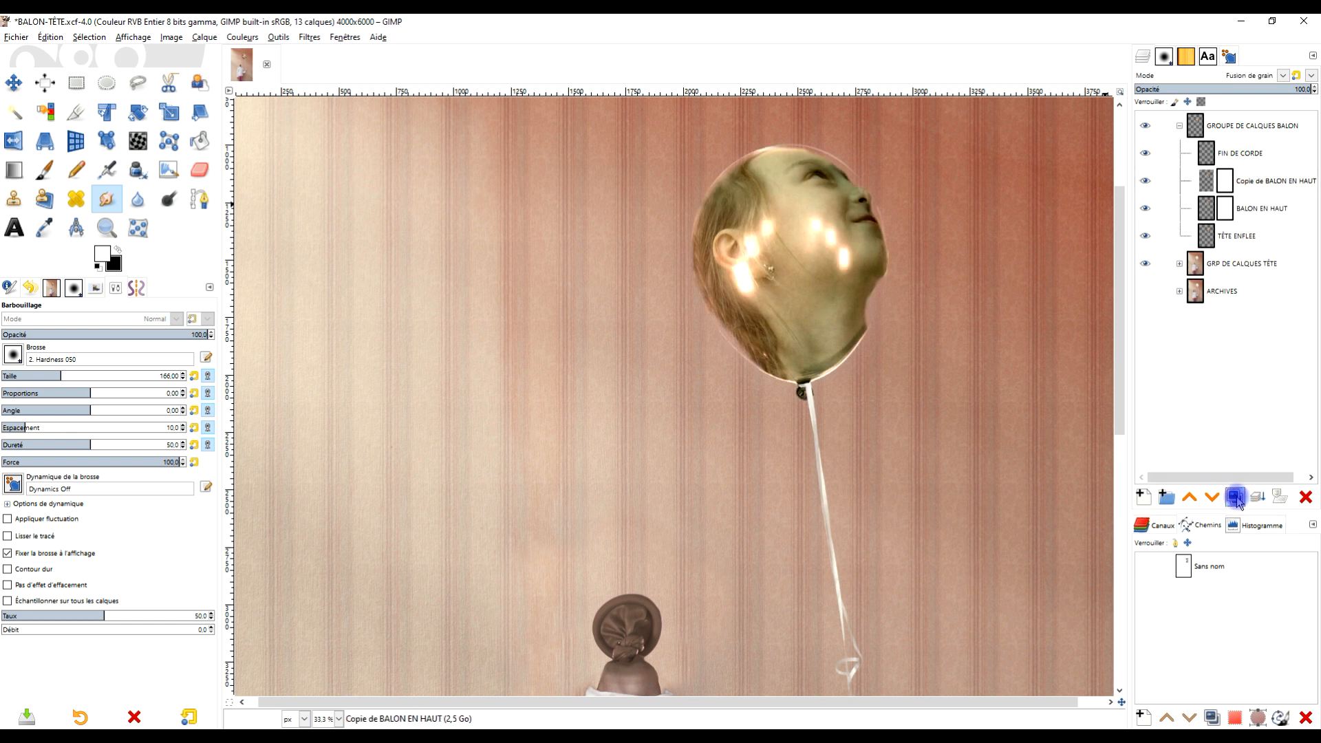
pyautogui.click(1236, 498)
pyautogui.click(1306, 498)
pyautogui.click(1307, 498)
# Step: Compare the balloon head with and without the BALON EN HAUT layer by toggling its visibility
pyautogui.scroll(1, 928, 275)
pyautogui.scroll(2, 928, 275)
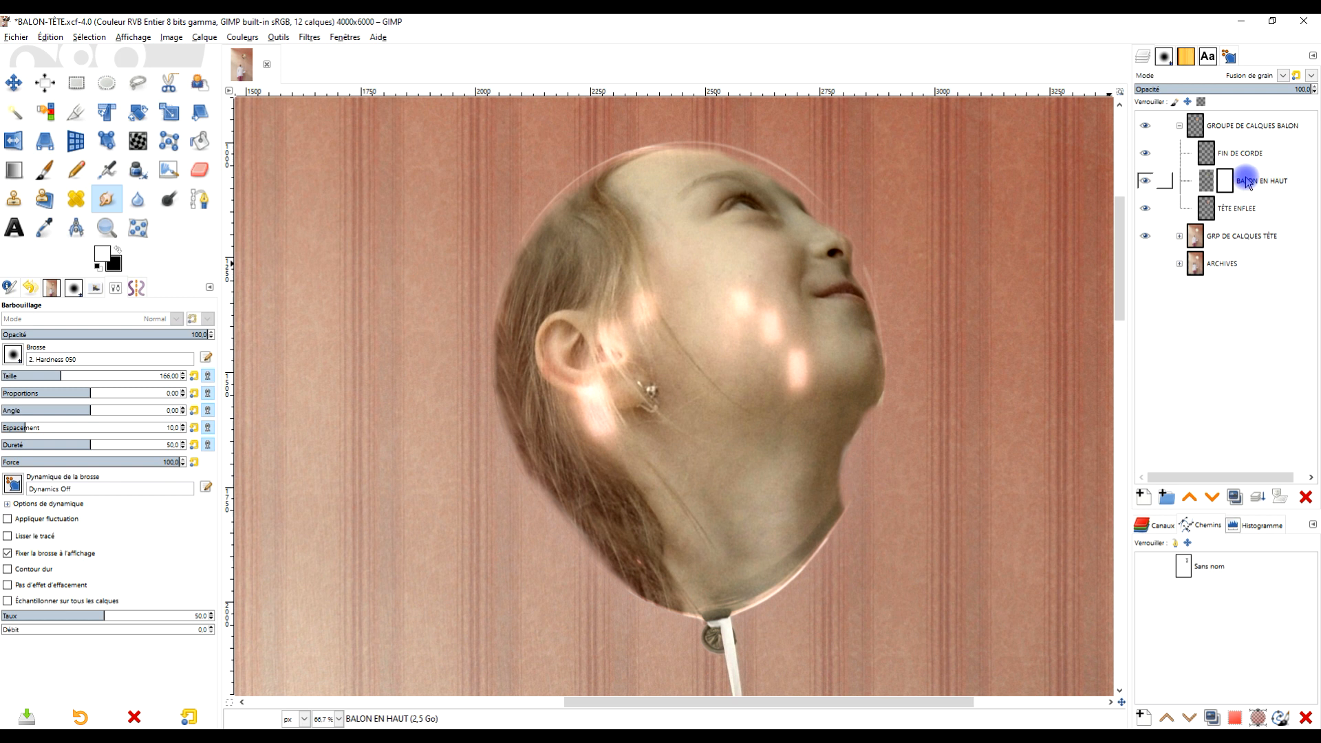
pyautogui.click(1144, 182)
pyautogui.click(1145, 182)
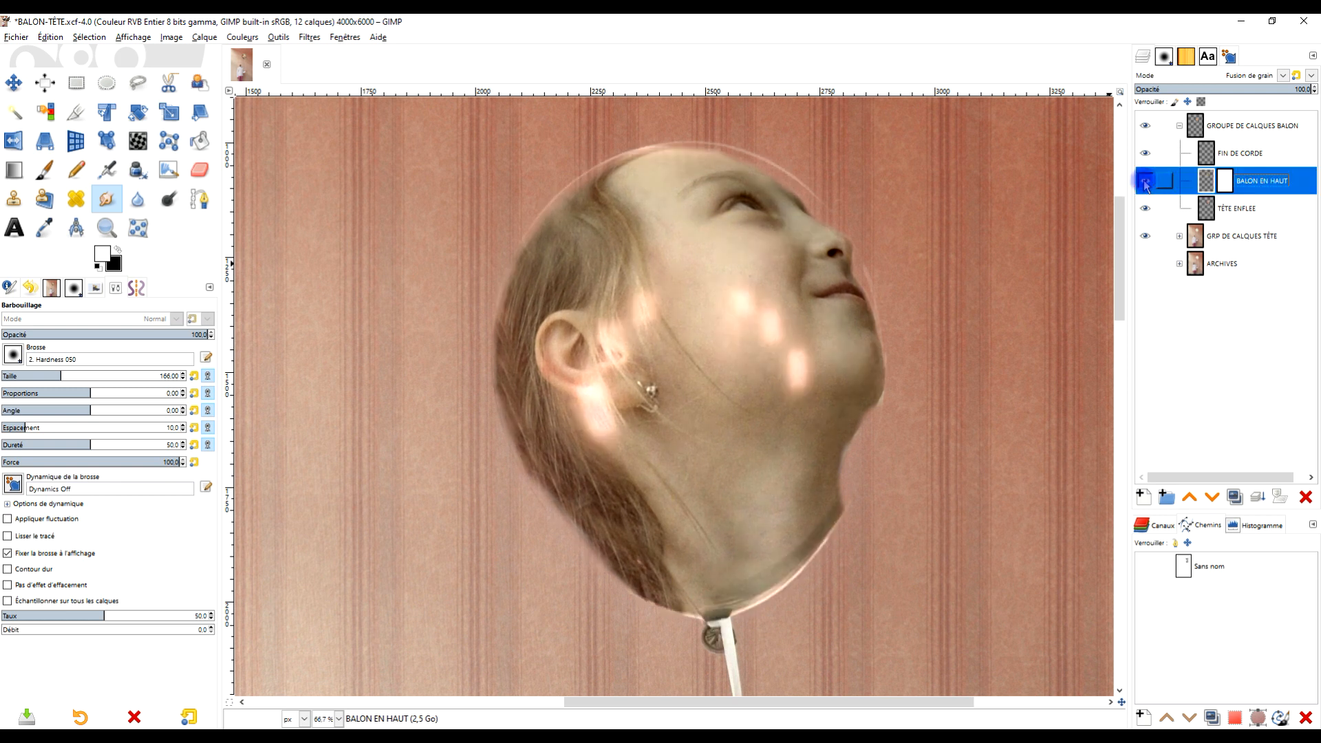
pyautogui.click(1145, 182)
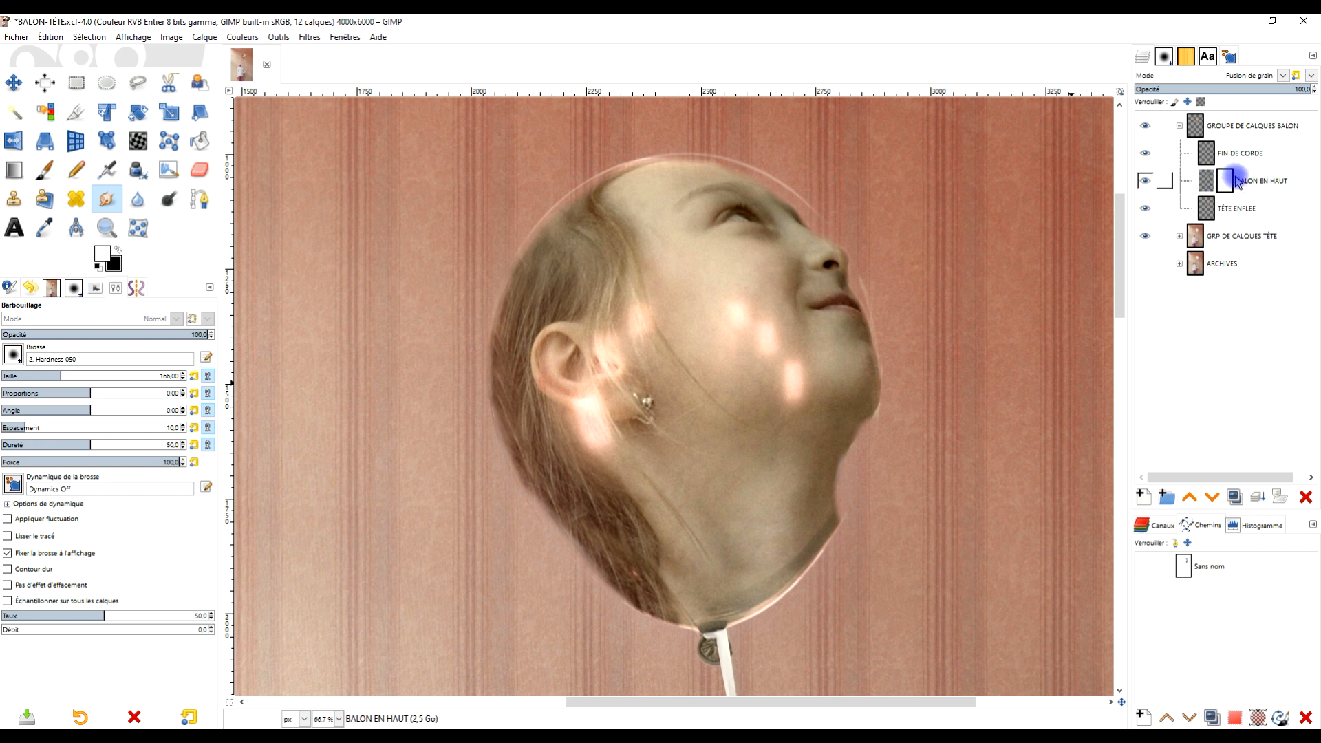
pyautogui.click(1146, 182)
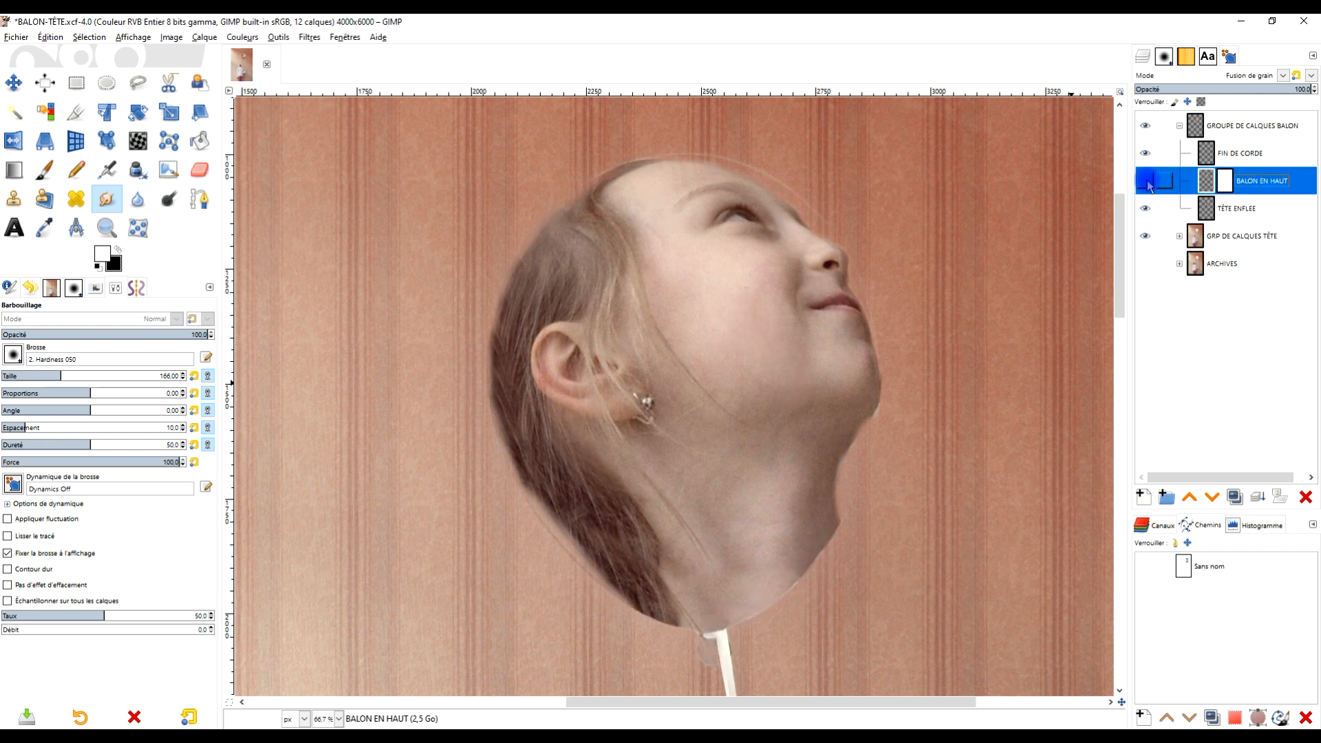
pyautogui.click(1146, 182)
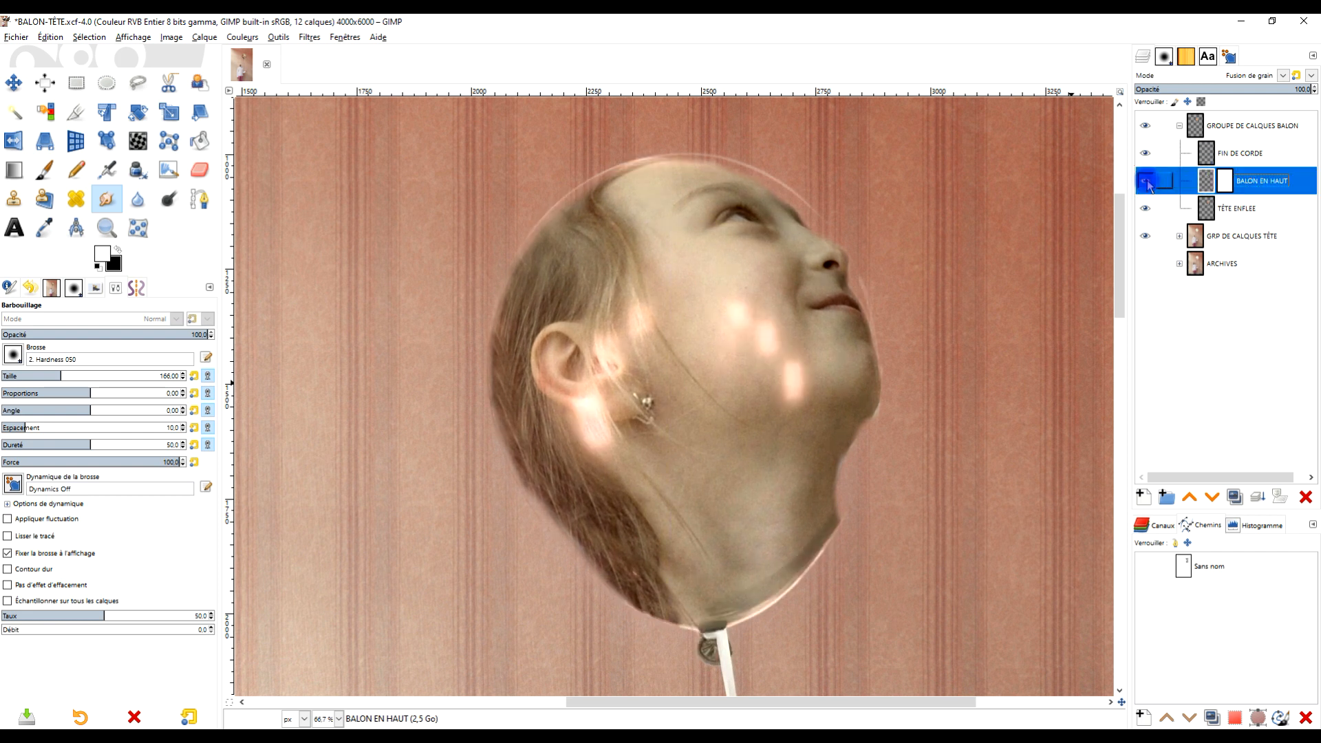
pyautogui.click(1146, 182)
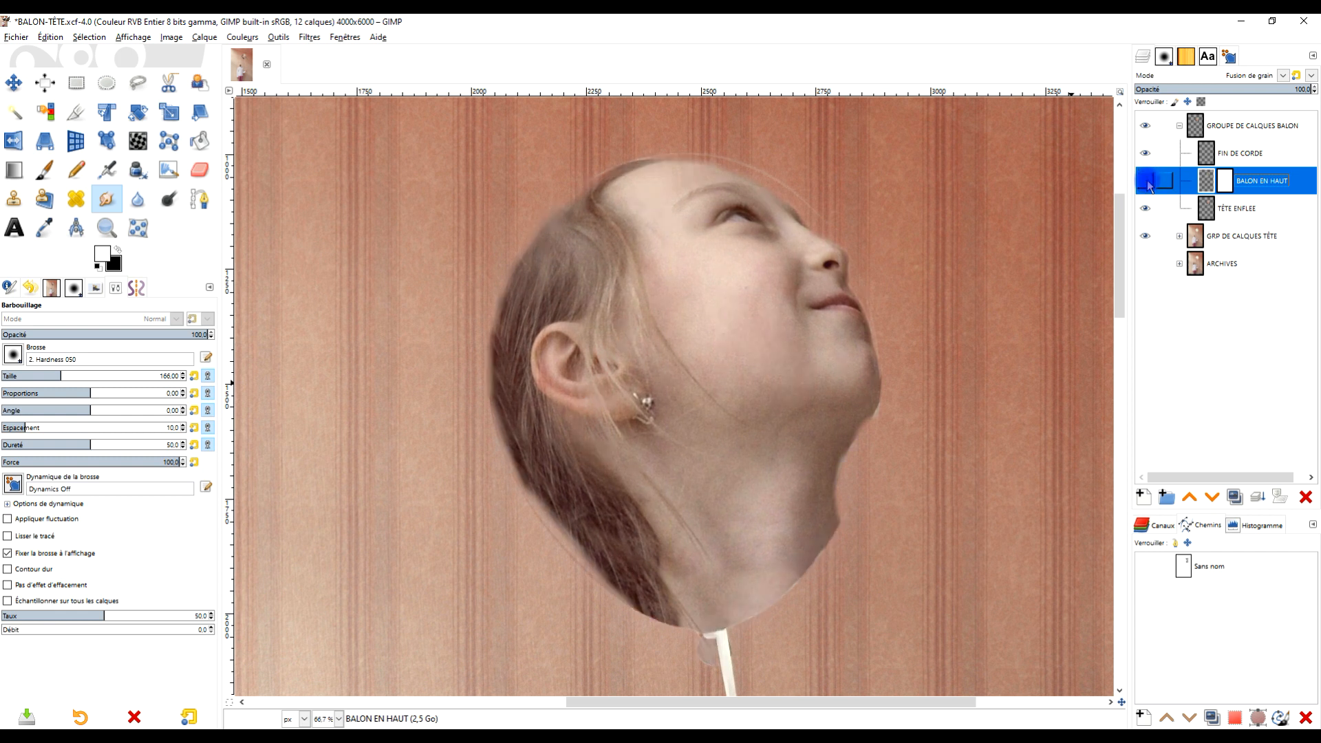
pyautogui.click(1146, 182)
# Step: Try a white Paintbrush stroke on the TÊTE ENFLEE layer along the notch in the neck's front edge, and undo it
pyautogui.scroll(2, 946, 465)
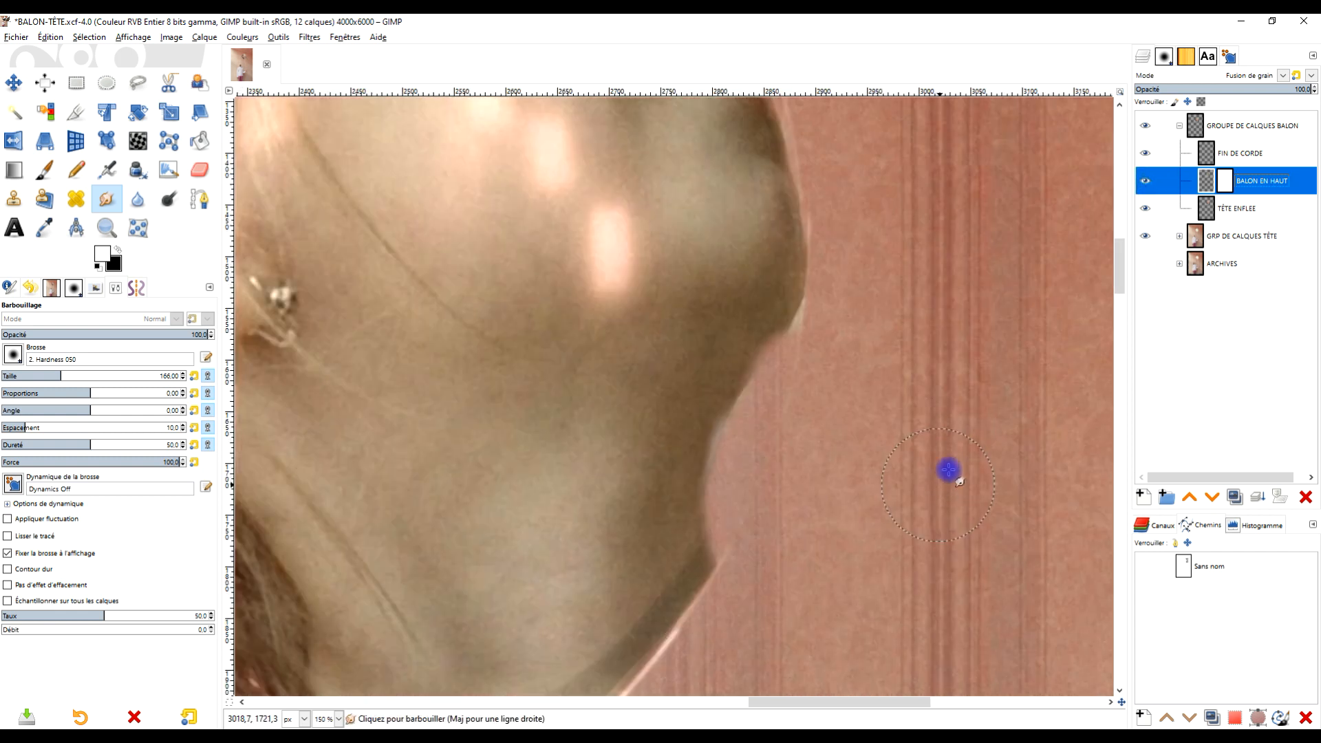
pyautogui.click(1239, 207)
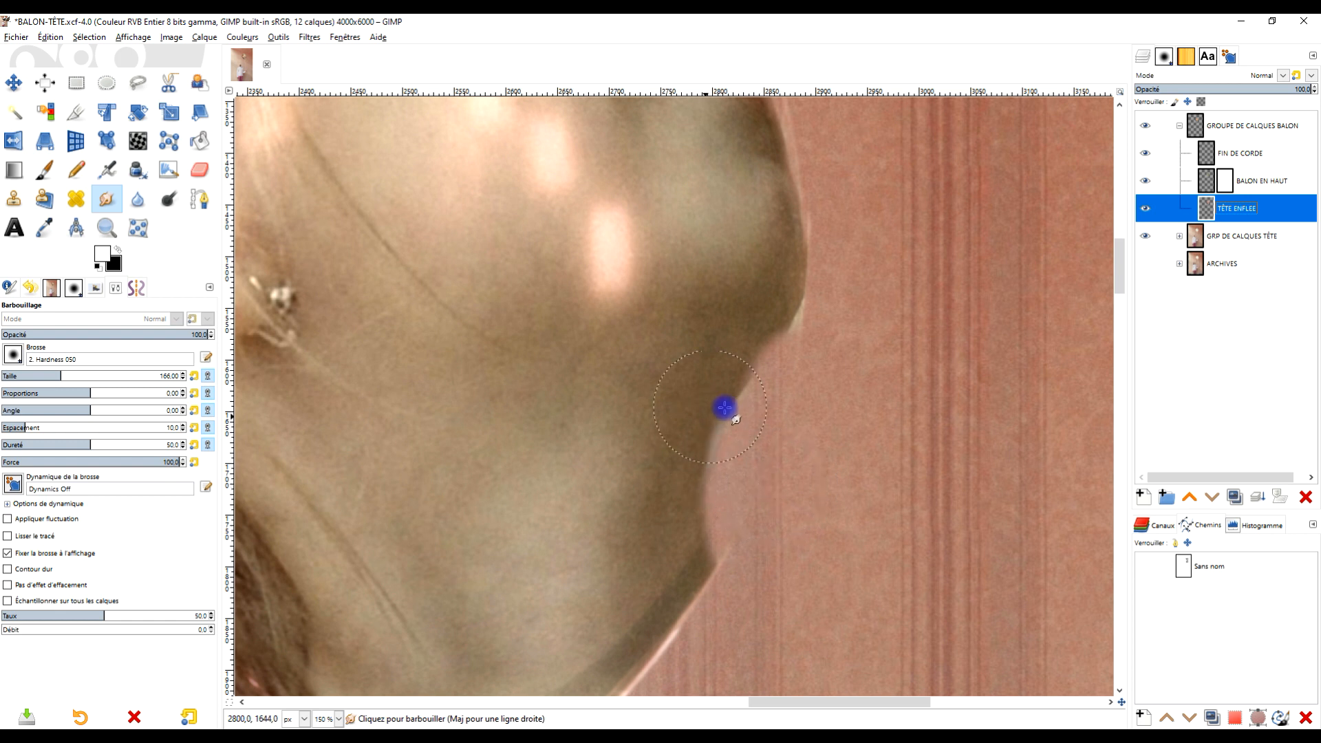
pyautogui.scroll(2, 755, 480)
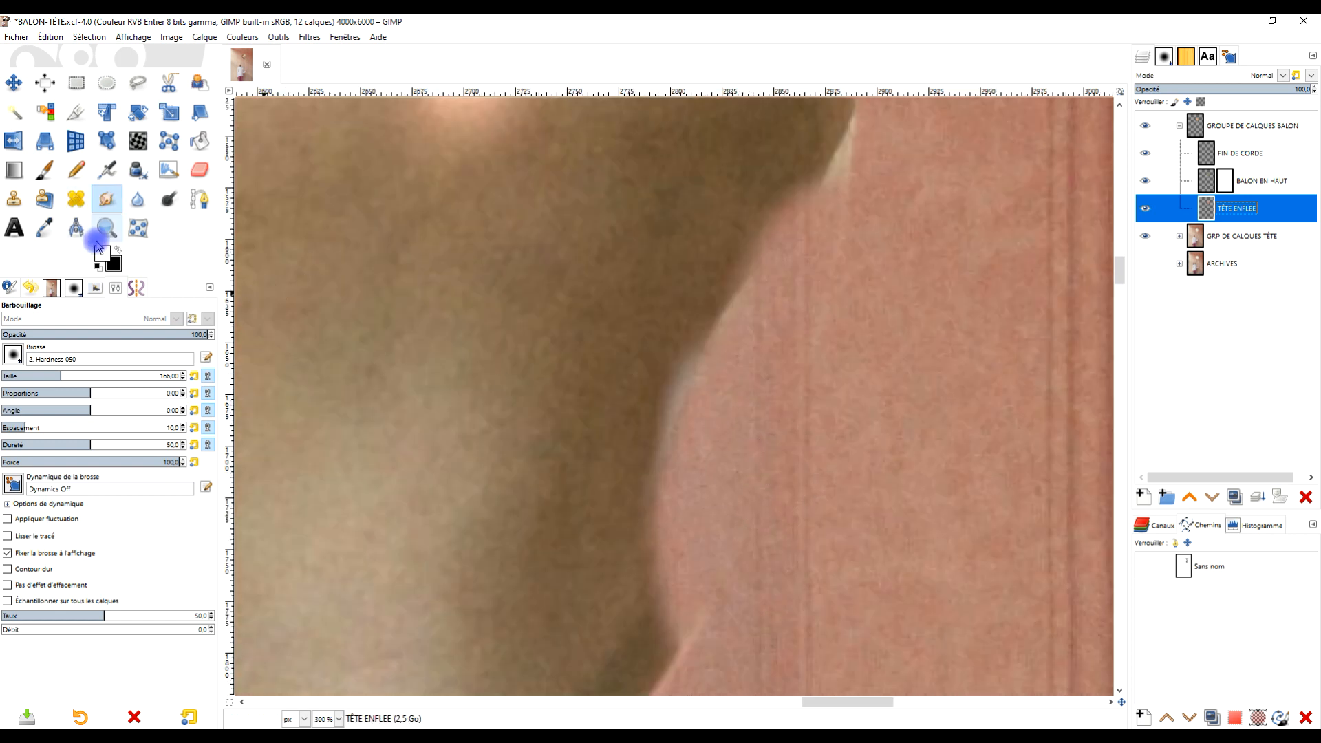
pyautogui.click(45, 170)
pyautogui.moveTo(715, 495); pyautogui.dragTo(708, 448)
pyautogui.hotkey('ctrl', 'z')
# Step: Try a stroke over the neck's notch on TÊTE ENFLEE with a colour sampled beside it, and undo it
pyautogui.click(1245, 213)
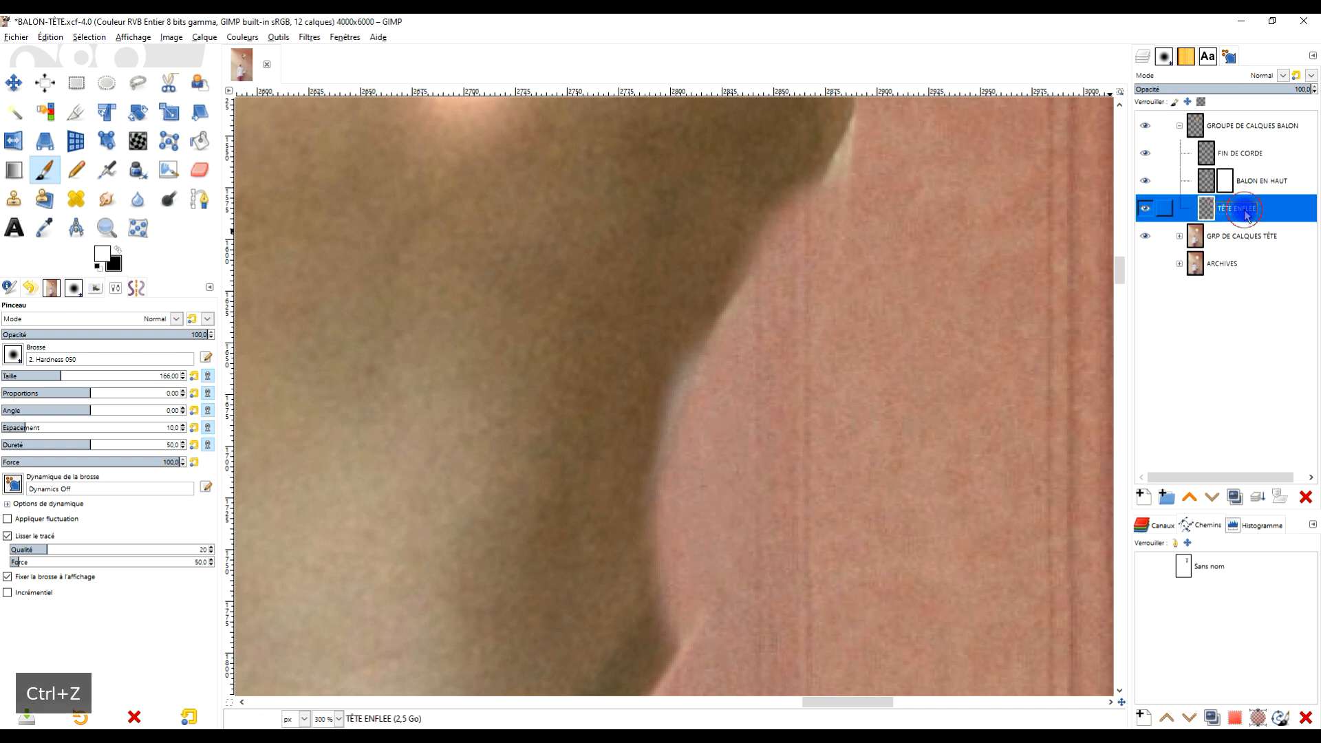
pyautogui.keyDown('ctrl'); pyautogui.click(701, 526); pyautogui.keyUp('ctrl')
pyautogui.moveTo(701, 526); pyautogui.dragTo(738, 448)
pyautogui.hotkey('ctrl', 'z')
# Step: Sample the wall colour, set the brush opacity to 20, try painting along the neck's notch, and undo the painting
pyautogui.keyDown('ctrl'); pyautogui.click(813, 277); pyautogui.keyUp('ctrl')
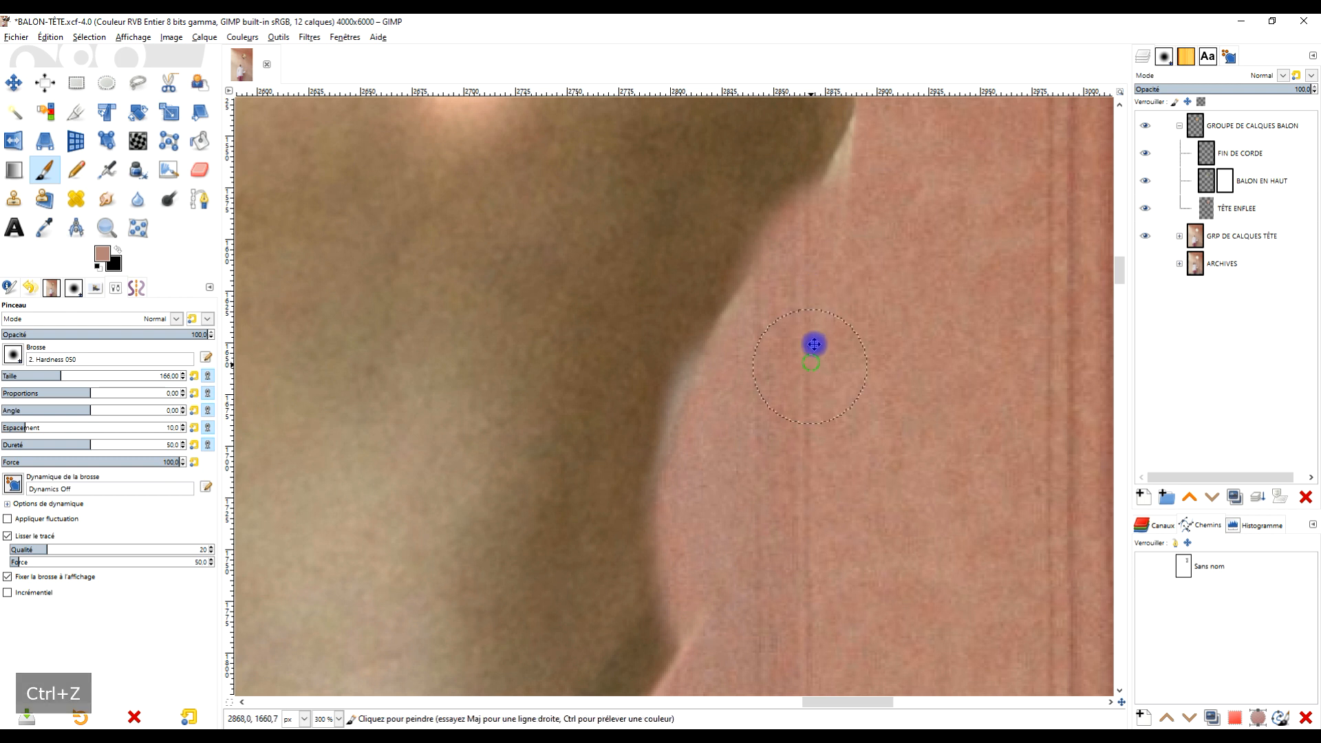
pyautogui.moveTo(807, 379); pyautogui.dragTo(820, 304)
pyautogui.click(39, 335)
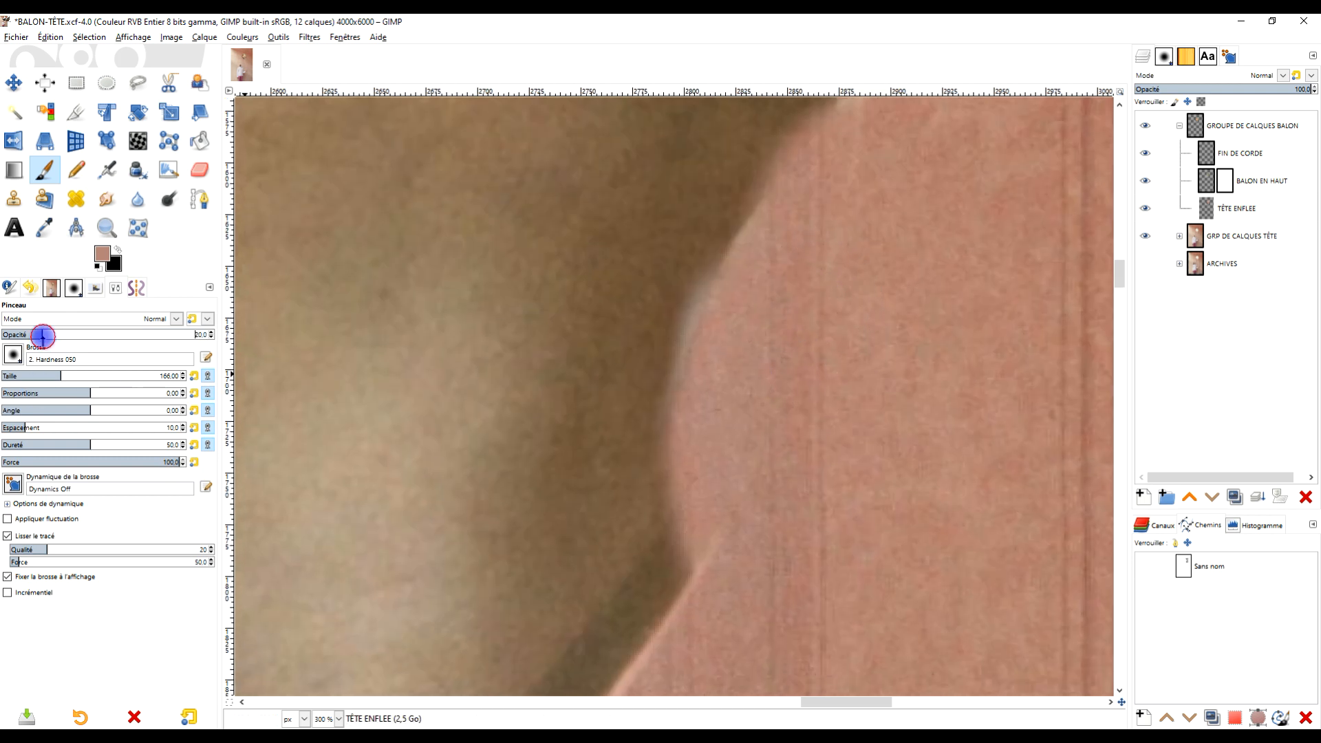
pyautogui.moveTo(745, 367)
pyautogui.mouseDown()
pyautogui.moveTo(814, 191)
pyautogui.moveTo(790, 291)
pyautogui.moveTo(738, 405)
pyautogui.moveTo(791, 225)
pyautogui.moveTo(727, 361)
pyautogui.moveTo(768, 233)
pyautogui.moveTo(705, 443)
pyautogui.moveTo(731, 429)
pyautogui.moveTo(786, 324)
pyautogui.moveTo(820, 173)
pyautogui.mouseUp()
pyautogui.scroll(-3, 876, 307)
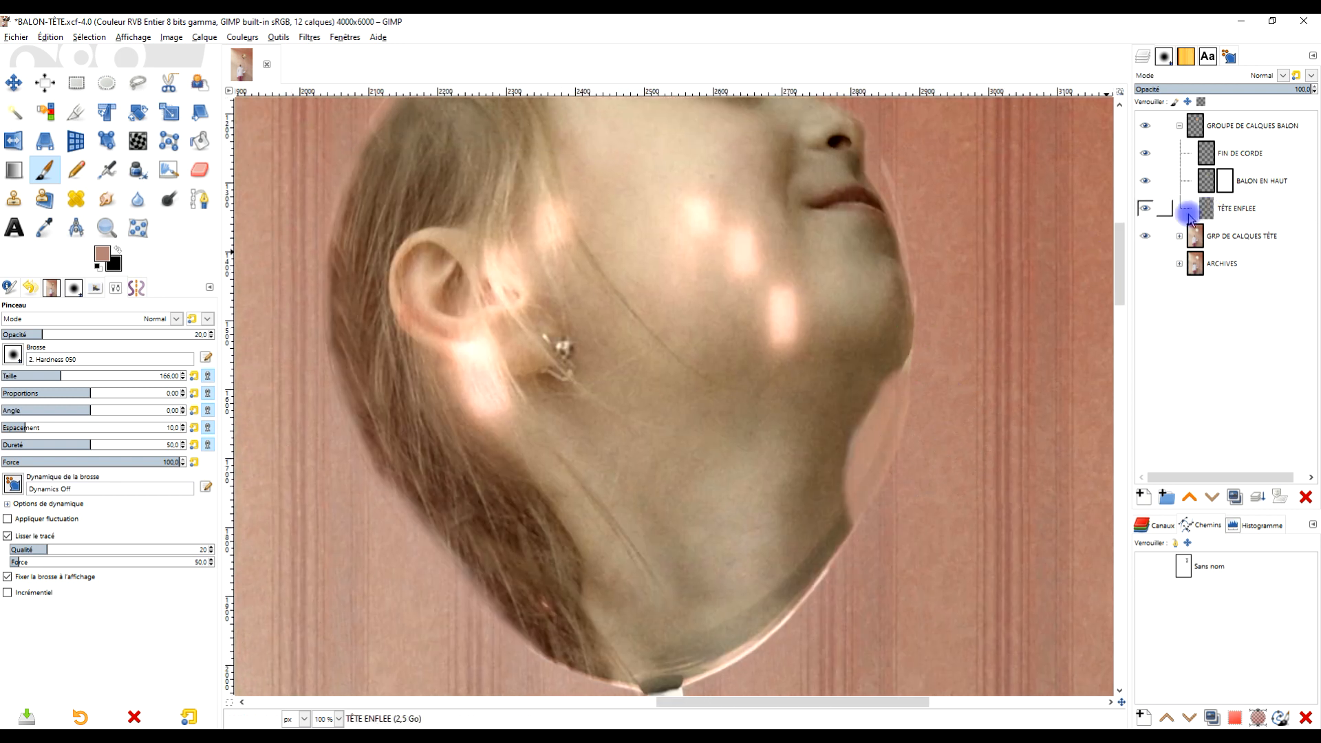
pyautogui.scroll(4, 894, 344)
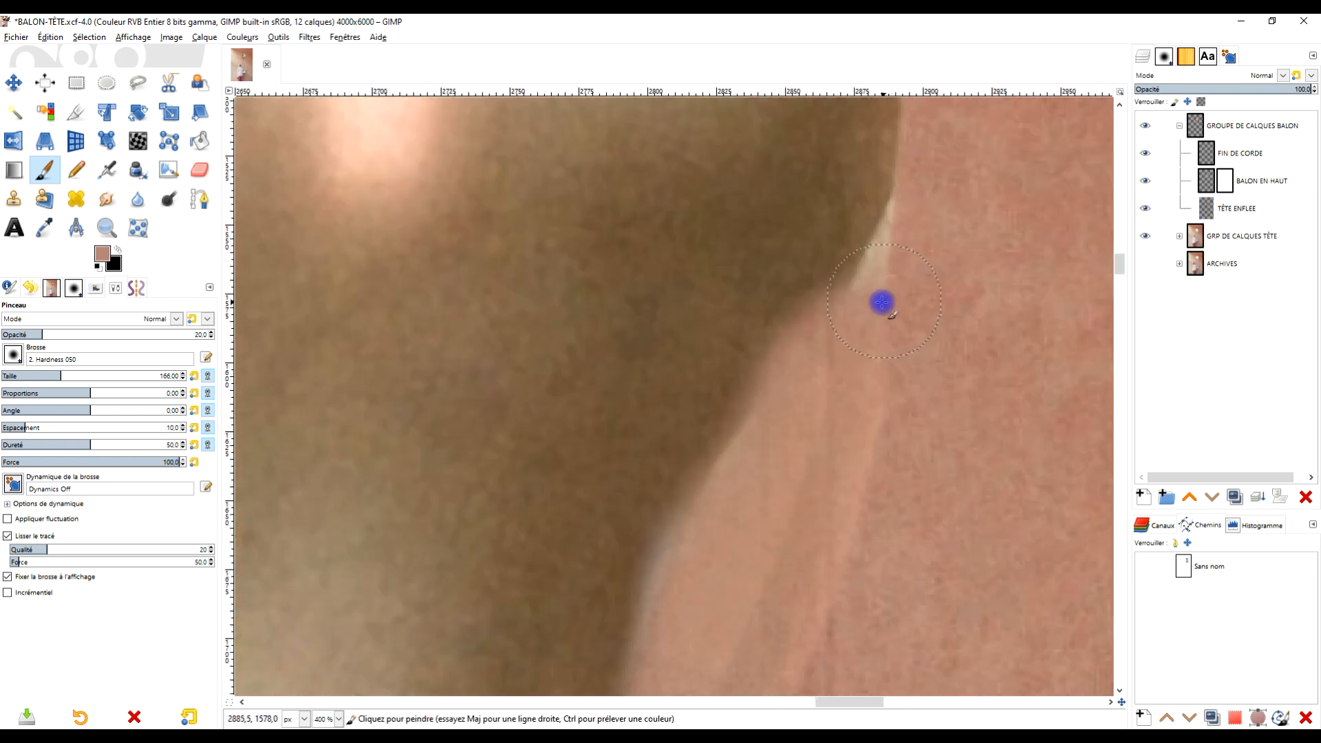
pyautogui.hotkey('ctrl', 'z')
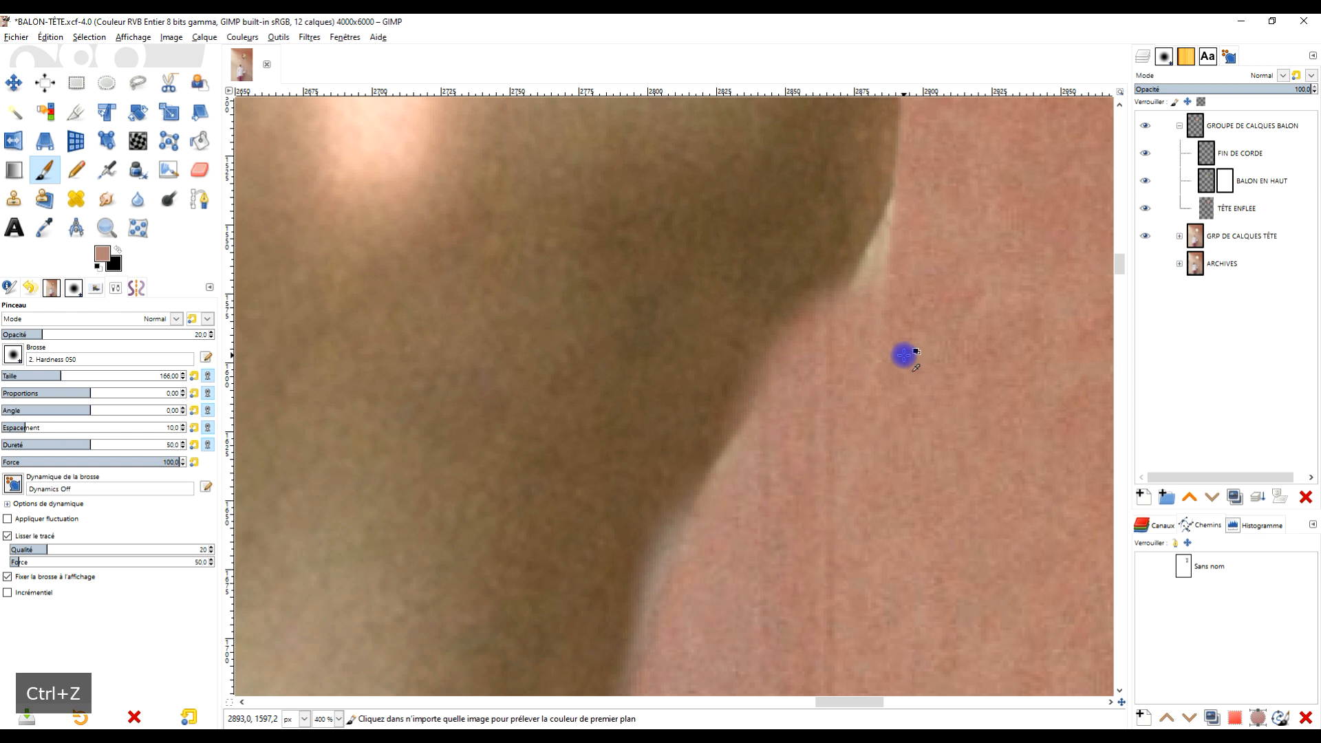
# Step: Sample the pale tone at the chin's edge and paint a soft line on TÊTE ENFLEE bridging the notch in the neck's outline
pyautogui.scroll(-3, 907, 381)
pyautogui.scroll(-2, 922, 419)
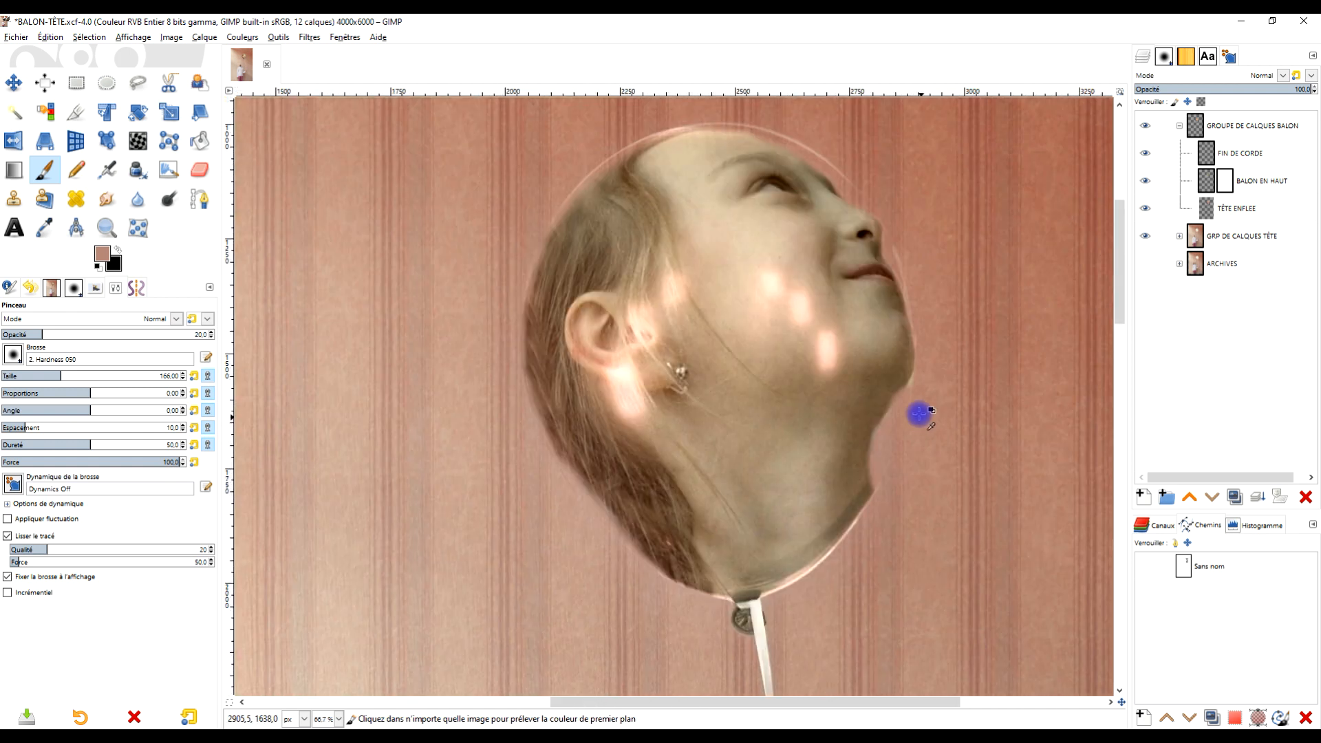
pyautogui.scroll(5, 919, 413)
pyautogui.scroll(2, 872, 294)
pyautogui.keyDown('ctrl'); pyautogui.click(862, 215); pyautogui.keyUp('ctrl')
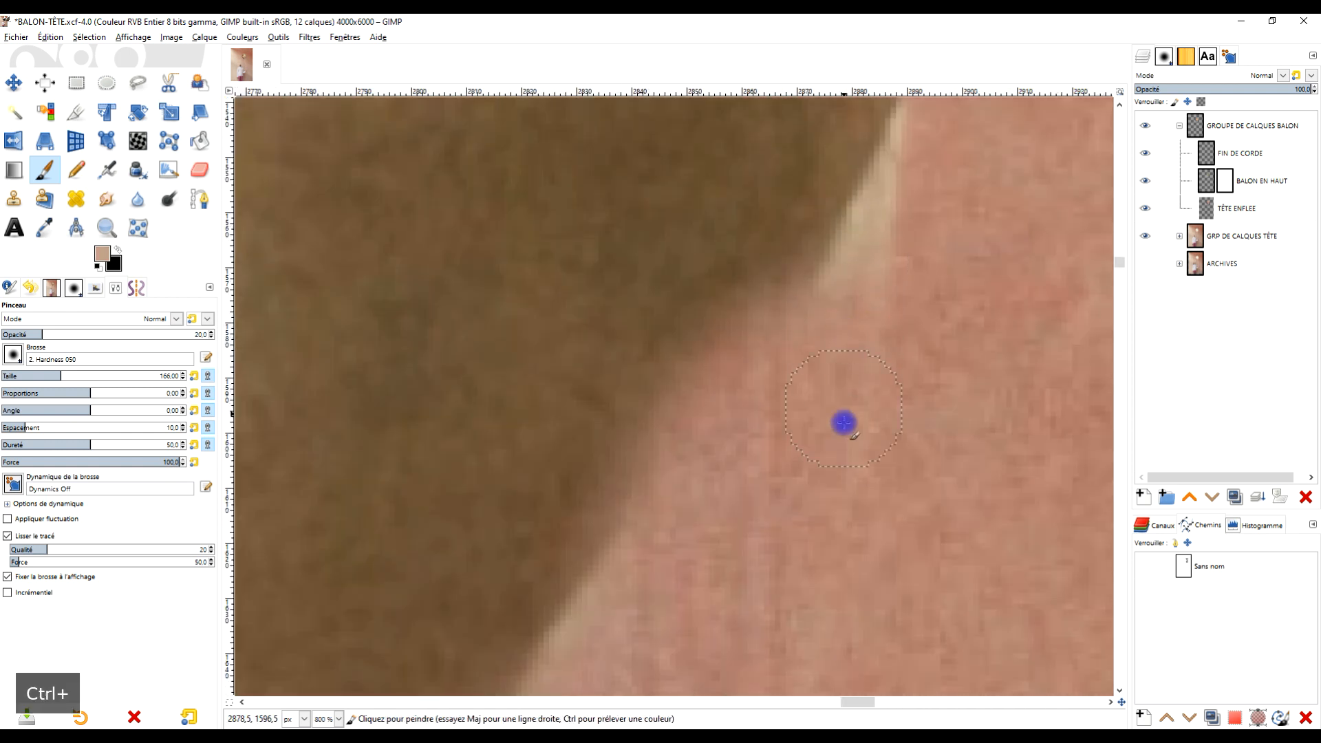
pyautogui.scroll(-2, 841, 425)
pyautogui.scroll(-2, 841, 426)
pyautogui.moveTo(858, 454); pyautogui.dragTo(857, 292)
pyautogui.scroll(1, 814, 377)
pyautogui.moveTo(757, 552); pyautogui.dragTo(842, 313)
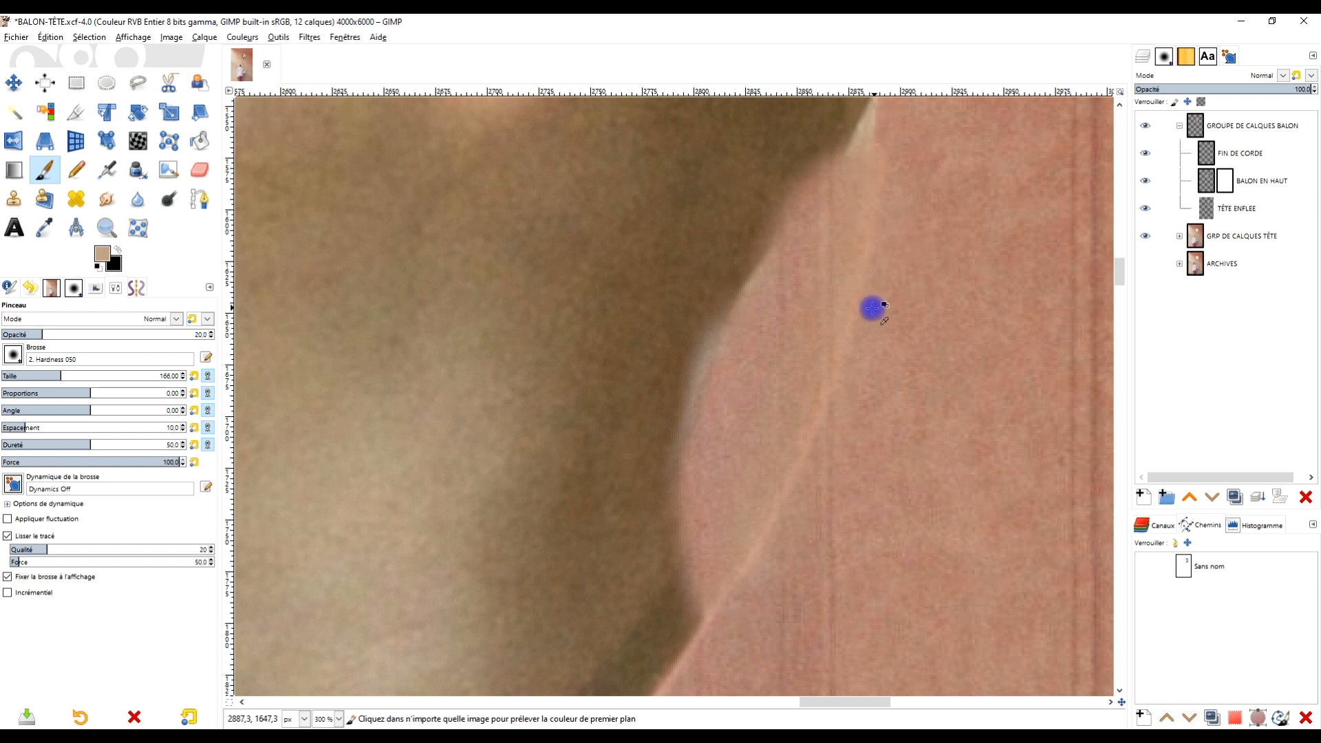
# Step: Soften the upper end of the pale rim in front of the lips with the Eraser at 100 opacity
pyautogui.scroll(-5, 944, 311)
pyautogui.scroll(-1, 945, 311)
pyautogui.scroll(2, 935, 344)
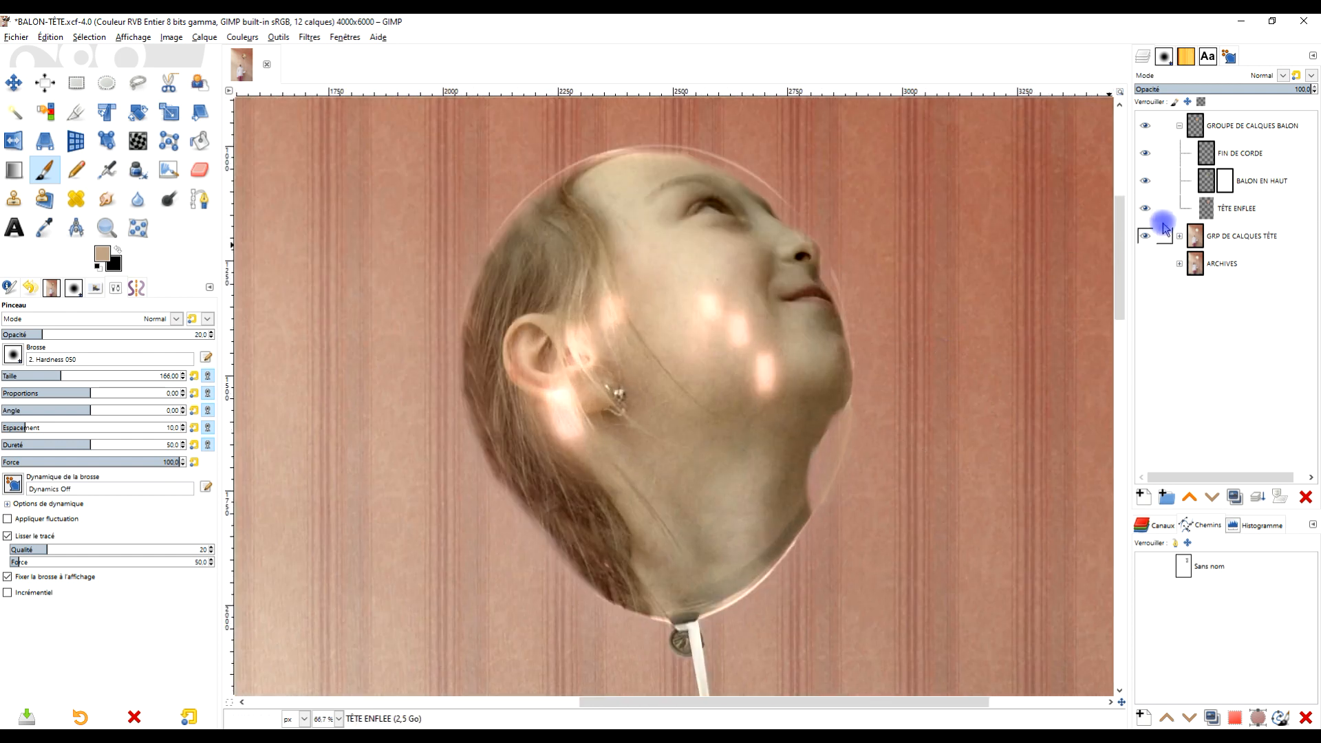
pyautogui.scroll(2, 848, 460)
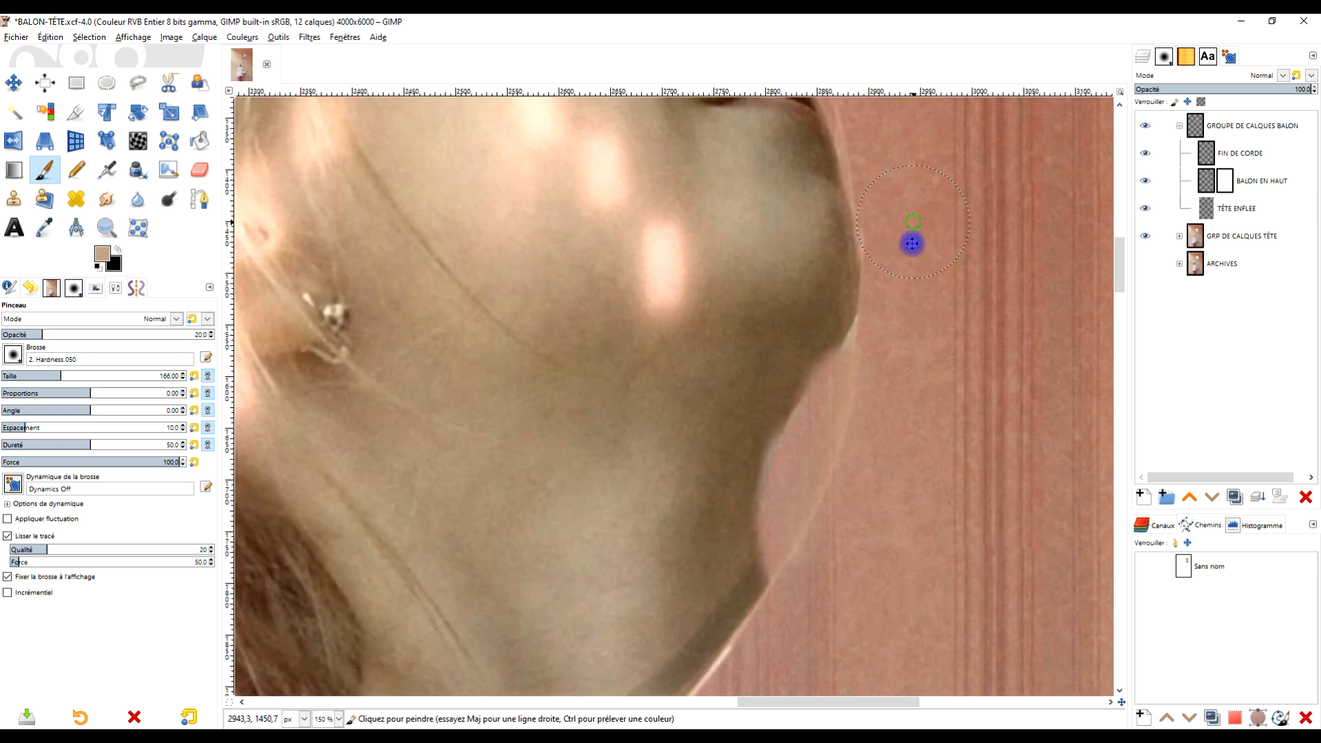
pyautogui.scroll(2, 859, 409)
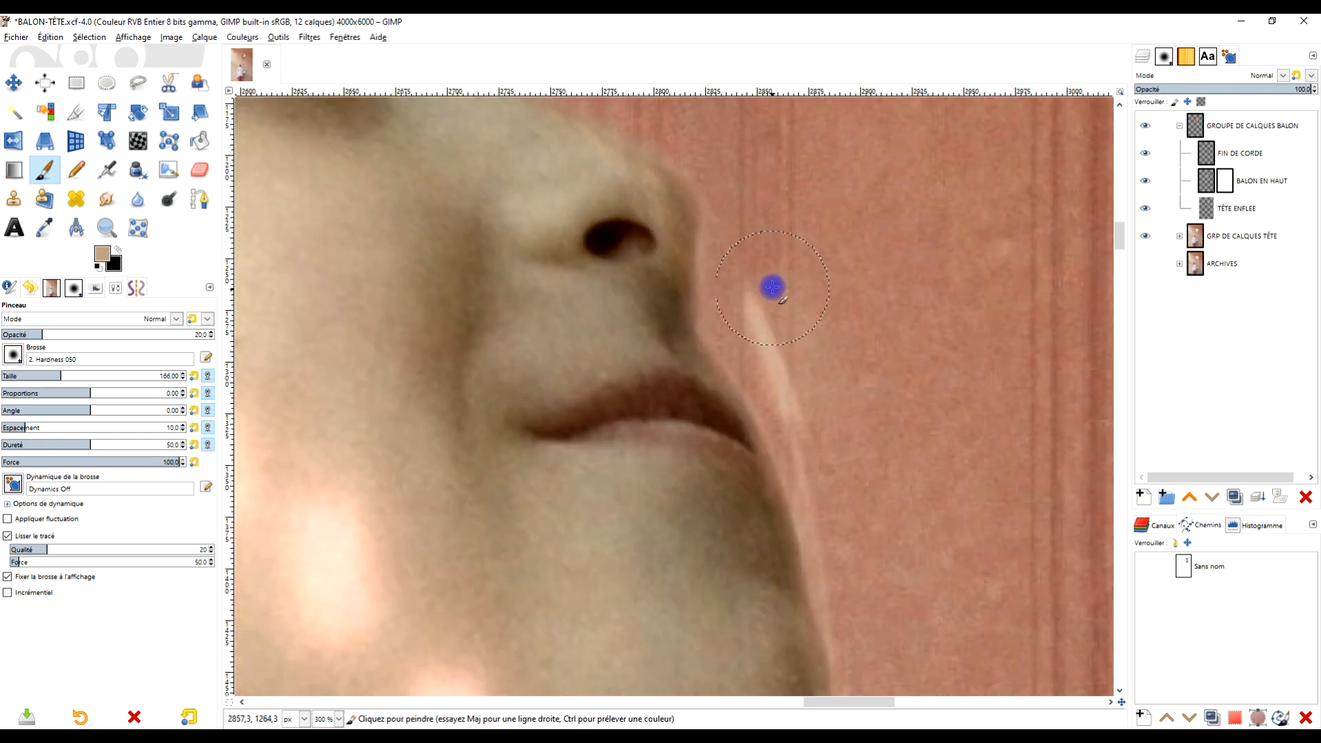
pyautogui.scroll(-3, 863, 316)
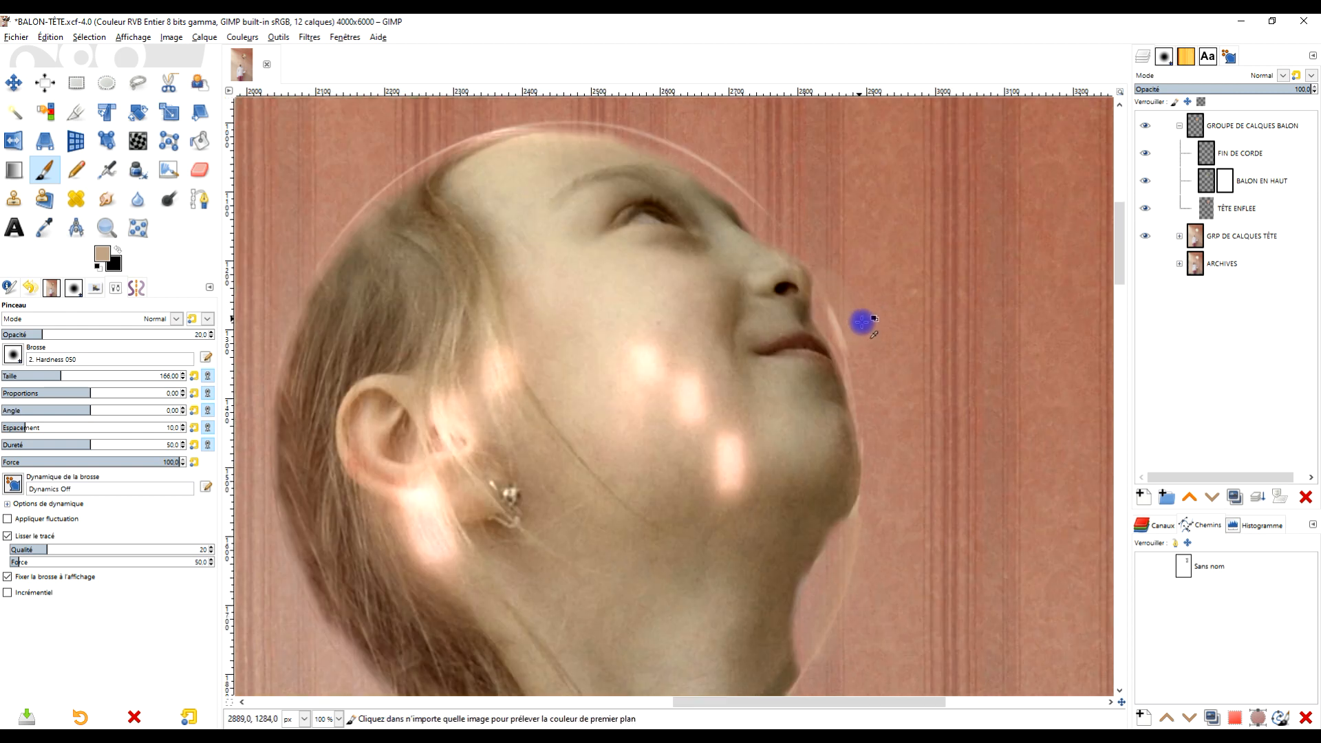
pyautogui.click(200, 170)
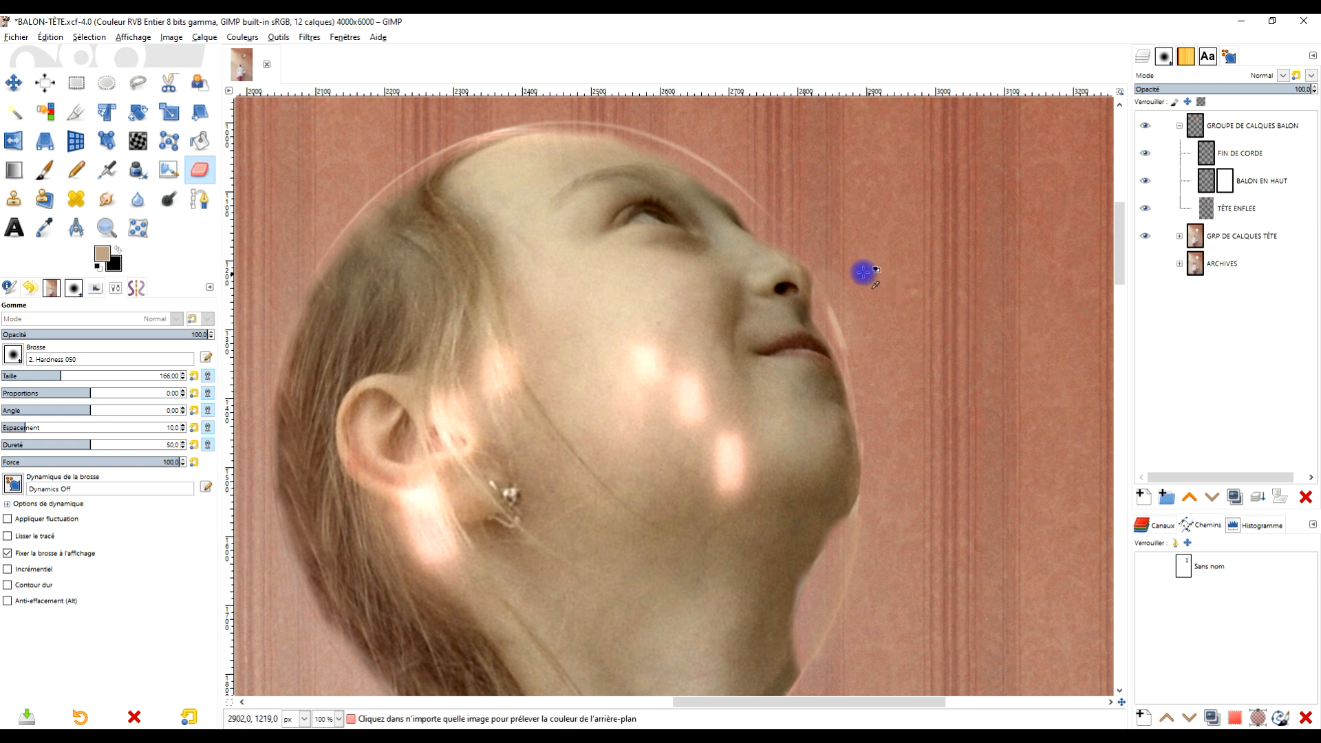
pyautogui.scroll(1, 864, 275)
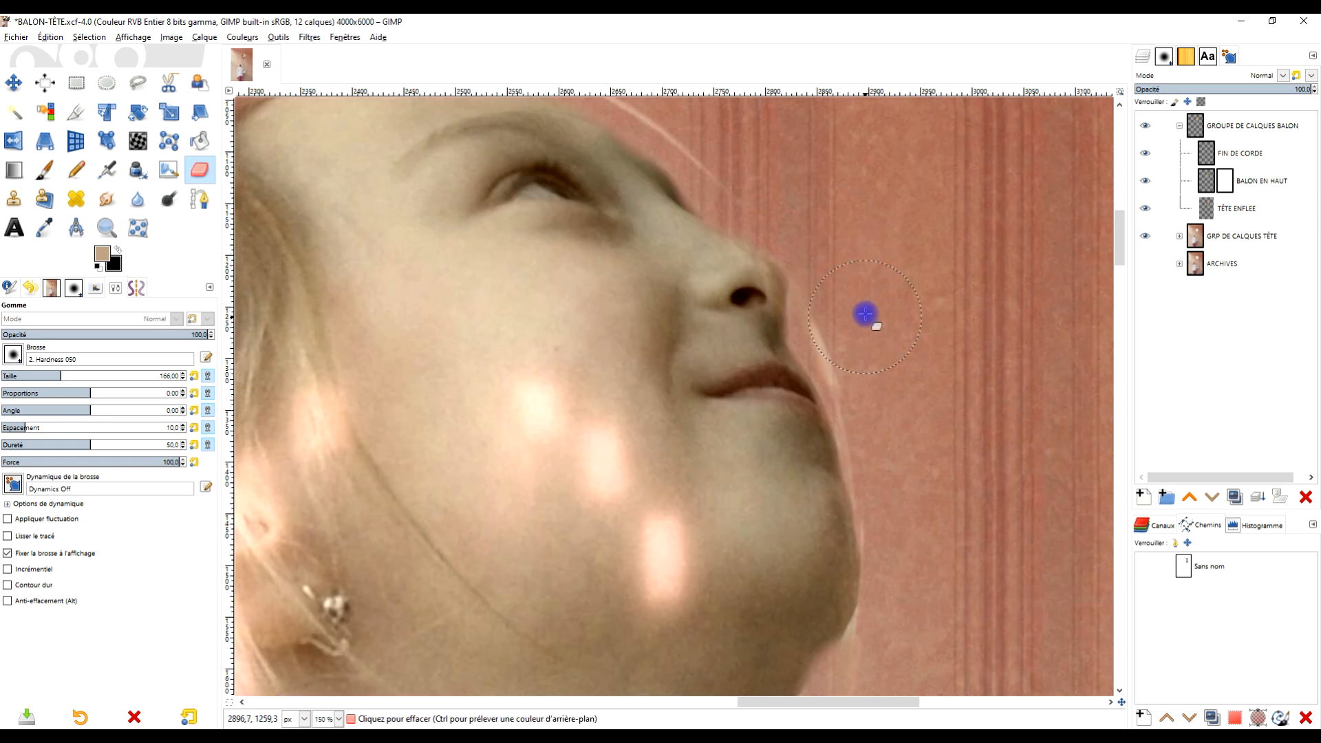
pyautogui.scroll(5, 870, 303)
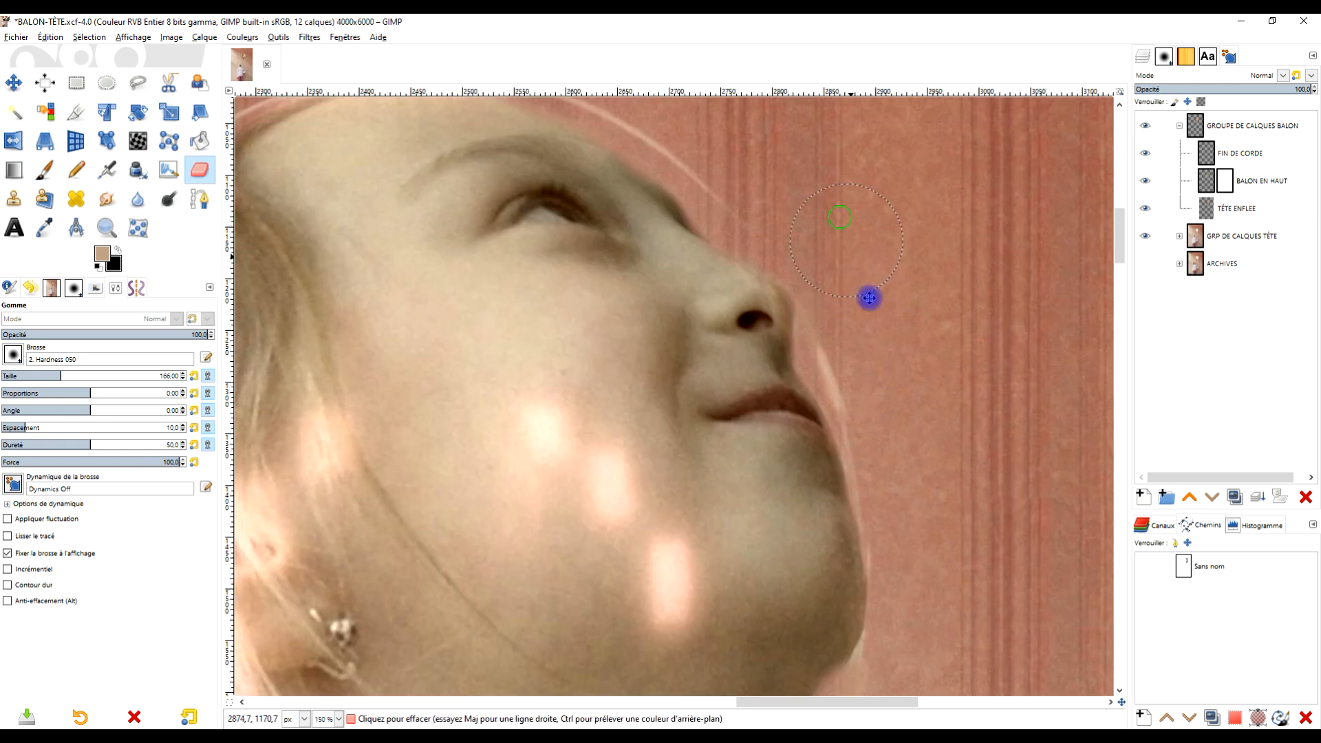
# Step: Try painting the gap in the balloon's rim between forehead and nose with the Paintbrush at 20 opacity, and undo it
pyautogui.hscroll(-2, 870, 303)
pyautogui.click(45, 170)
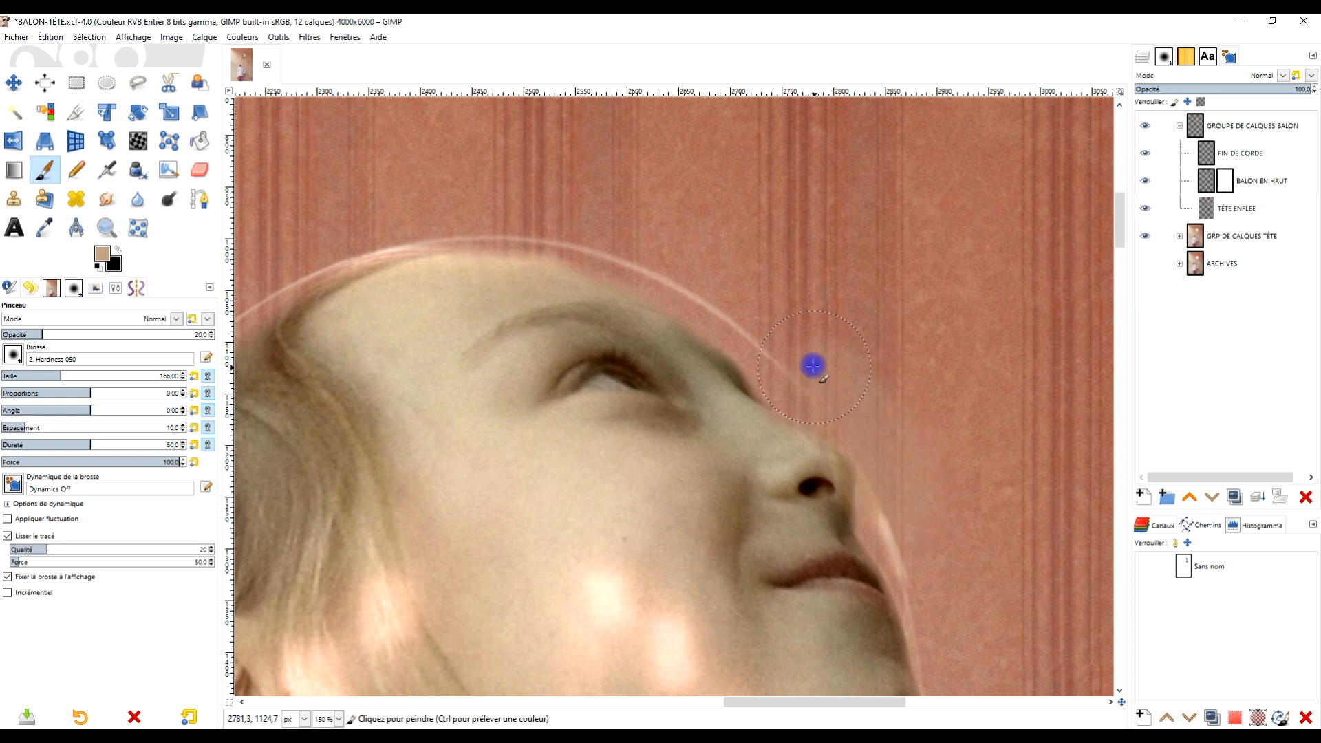
pyautogui.hotkey('ctrl', 'z')
# Step: Erase the pale fringe along the chin's lower front edge on the TÊTE ENFLEE layer
pyautogui.click(190, 175)
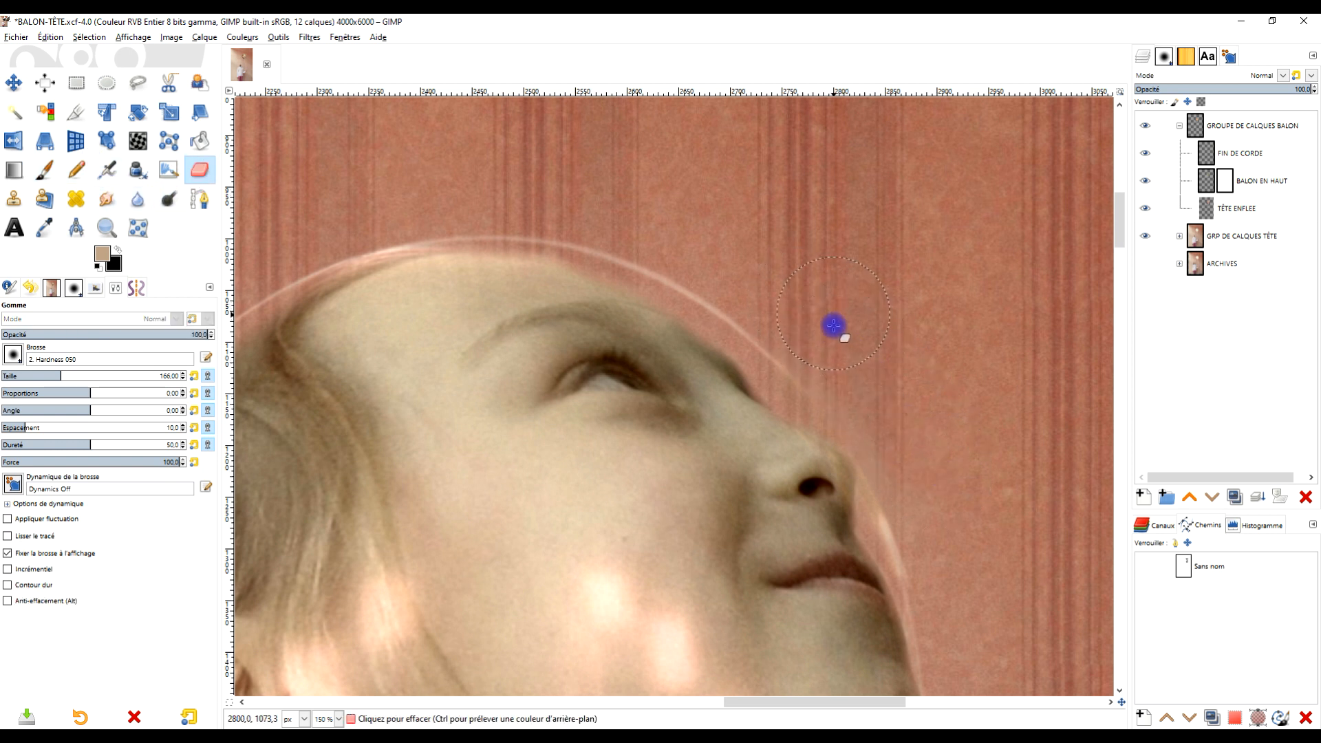
pyautogui.keyDown('ctrl'); pyautogui.scroll(-5, 945, 571); pyautogui.keyUp('ctrl')
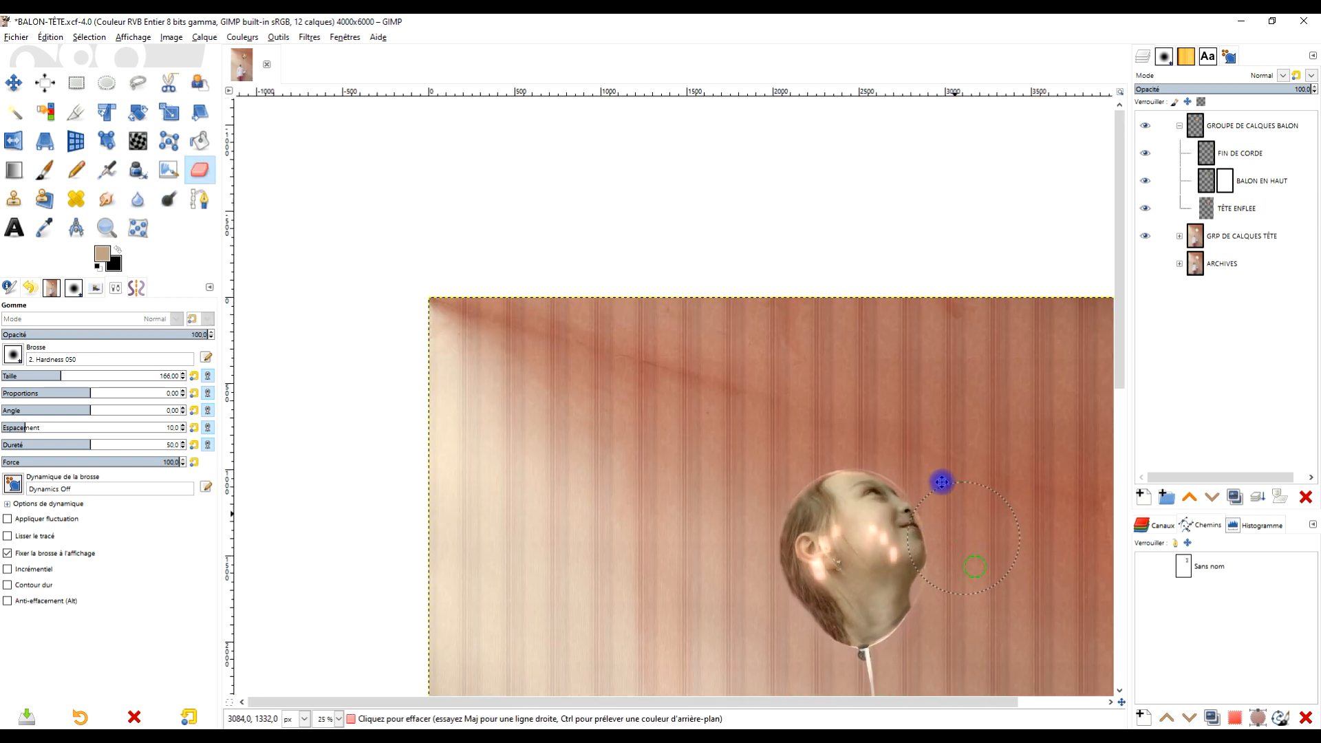
pyautogui.keyDown('ctrl'); pyautogui.scroll(2, 905, 489); pyautogui.keyUp('ctrl')
pyautogui.keyDown('ctrl'); pyautogui.scroll(4, 887, 466); pyautogui.keyUp('ctrl')
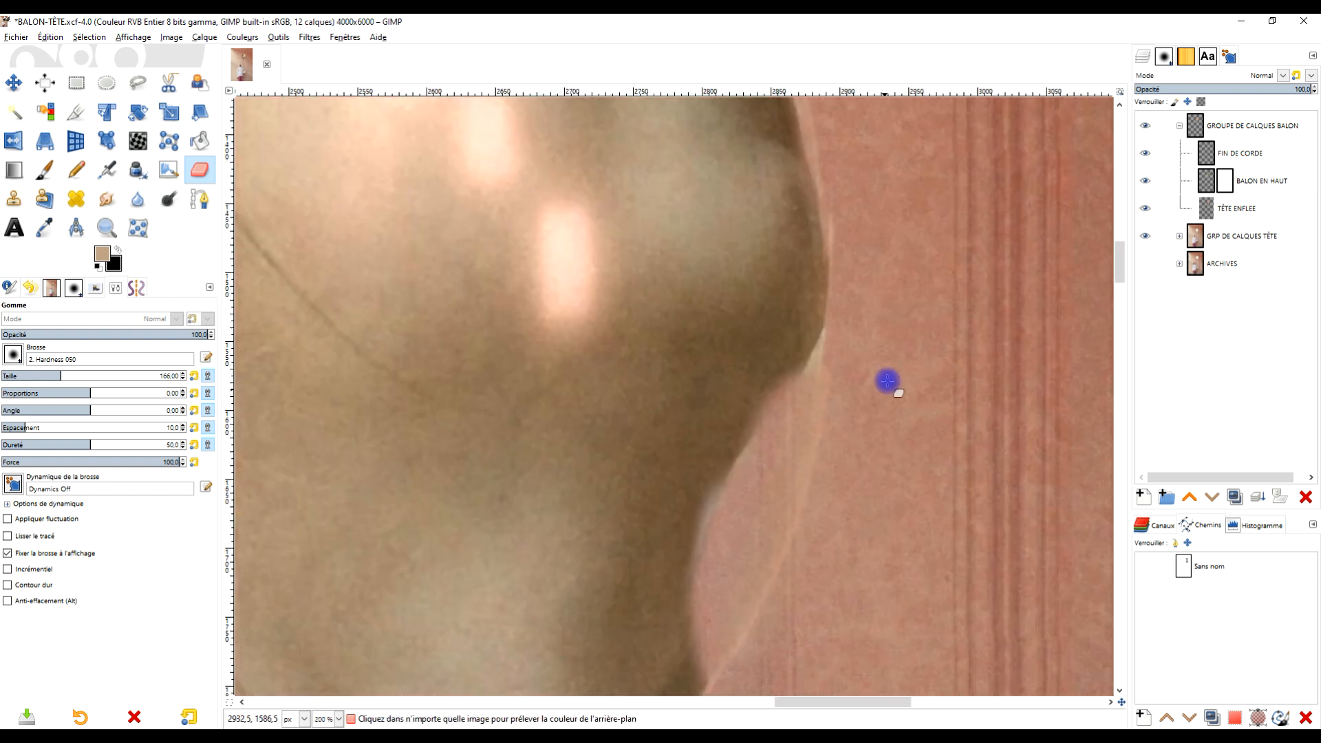
pyautogui.click(1146, 211)
pyautogui.click(1146, 211)
pyautogui.keyDown('ctrl'); pyautogui.scroll(2, 895, 411); pyautogui.keyUp('ctrl')
pyautogui.keyDown('ctrl'); pyautogui.scroll(1, 882, 411); pyautogui.keyUp('ctrl')
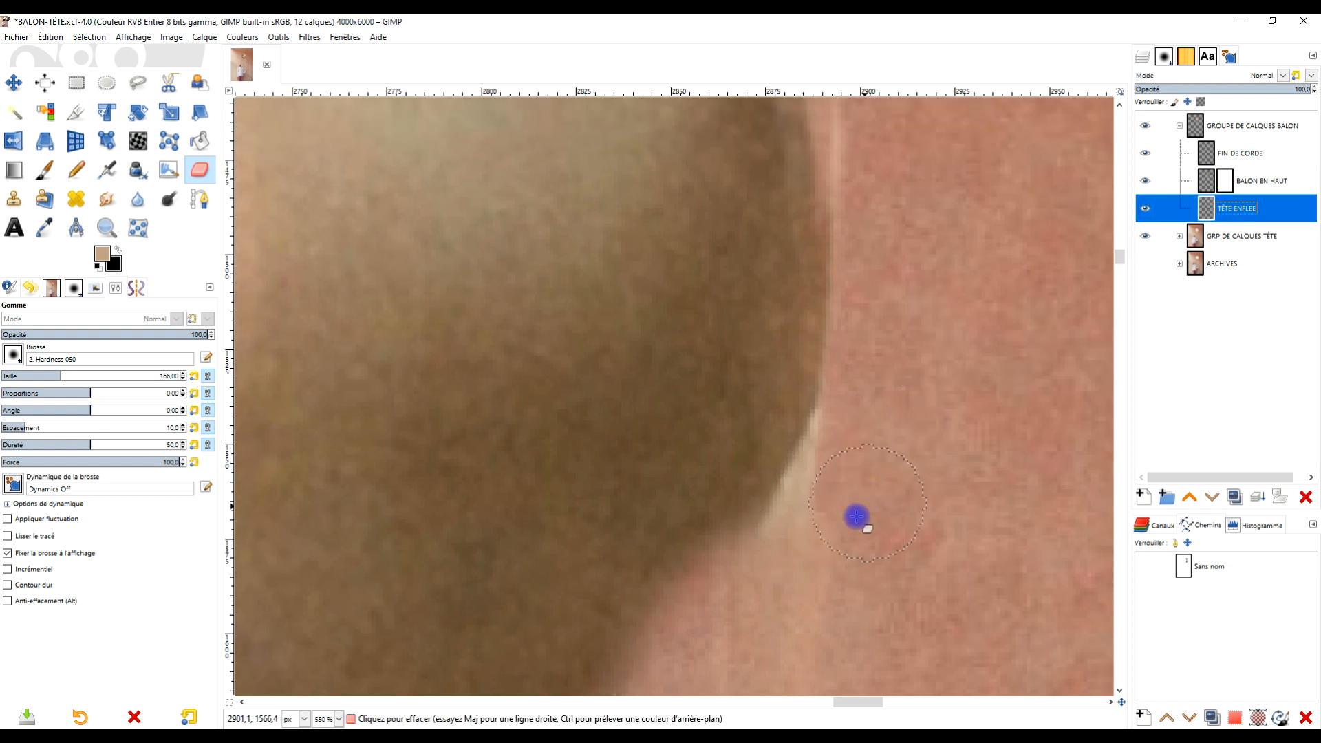
pyautogui.moveTo(833, 463)
pyautogui.mouseDown()
pyautogui.moveTo(843, 433)
pyautogui.moveTo(804, 538)
pyautogui.mouseUp()
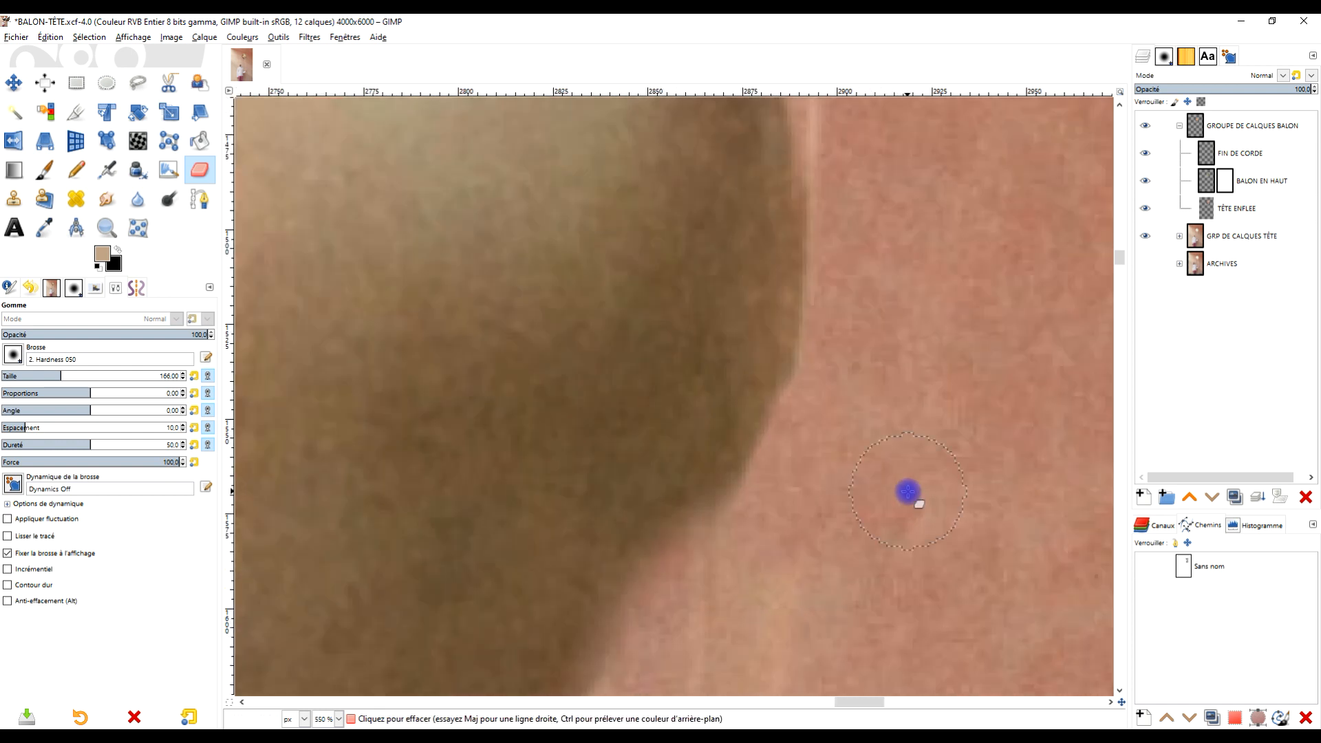
pyautogui.keyDown('ctrl'); pyautogui.scroll(-2, 907, 491); pyautogui.keyUp('ctrl')
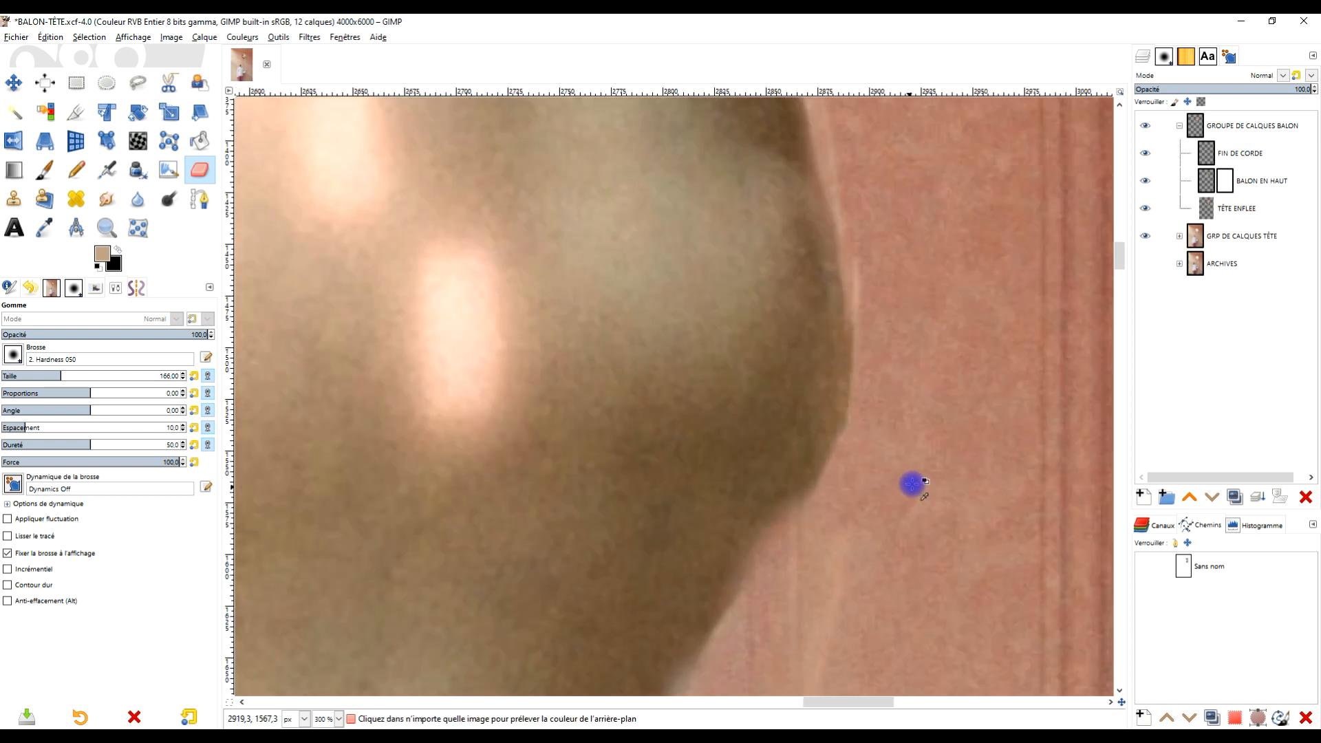
pyautogui.rightClick(1208, 211)
pyautogui.click(799, 212)
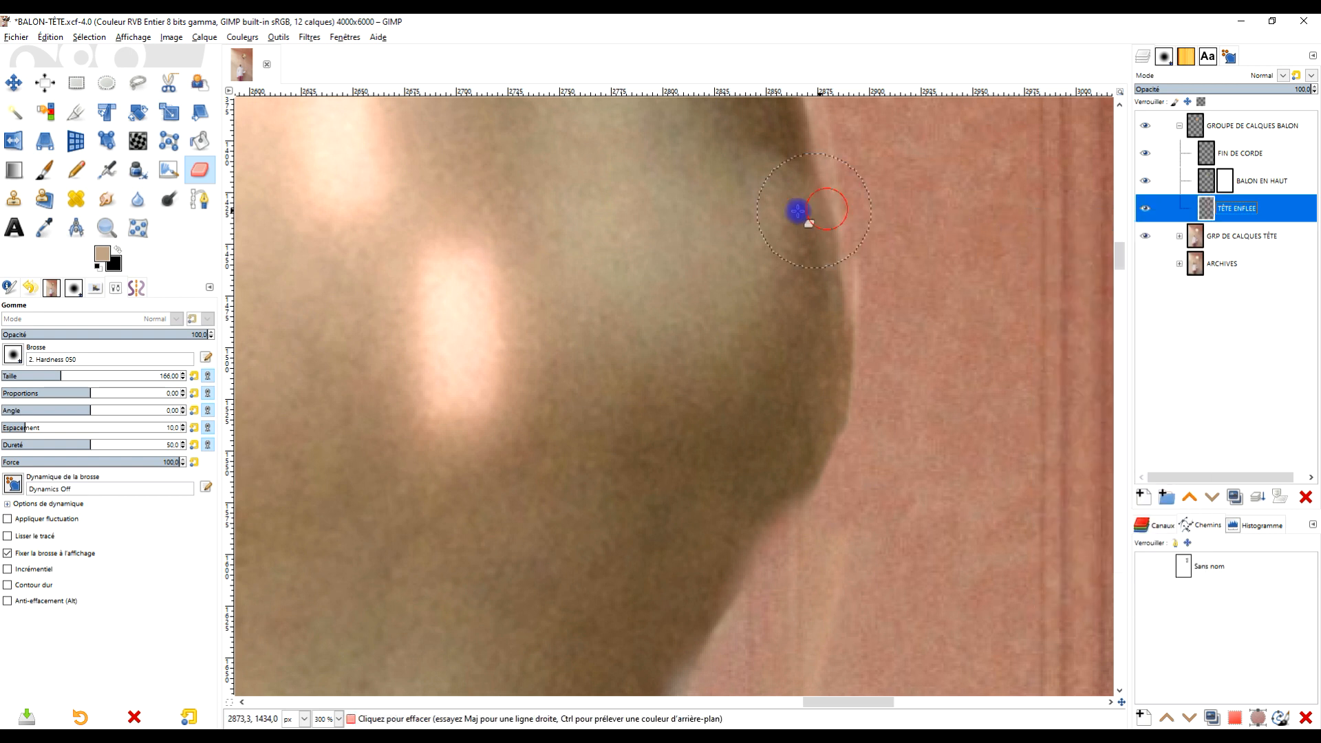
# Step: Draw an elliptical selection of 155 × 356 px over the chin and the notch in the neck's front edge
pyautogui.click(107, 83)
pyautogui.moveTo(539, 222); pyautogui.dragTo(859, 697)
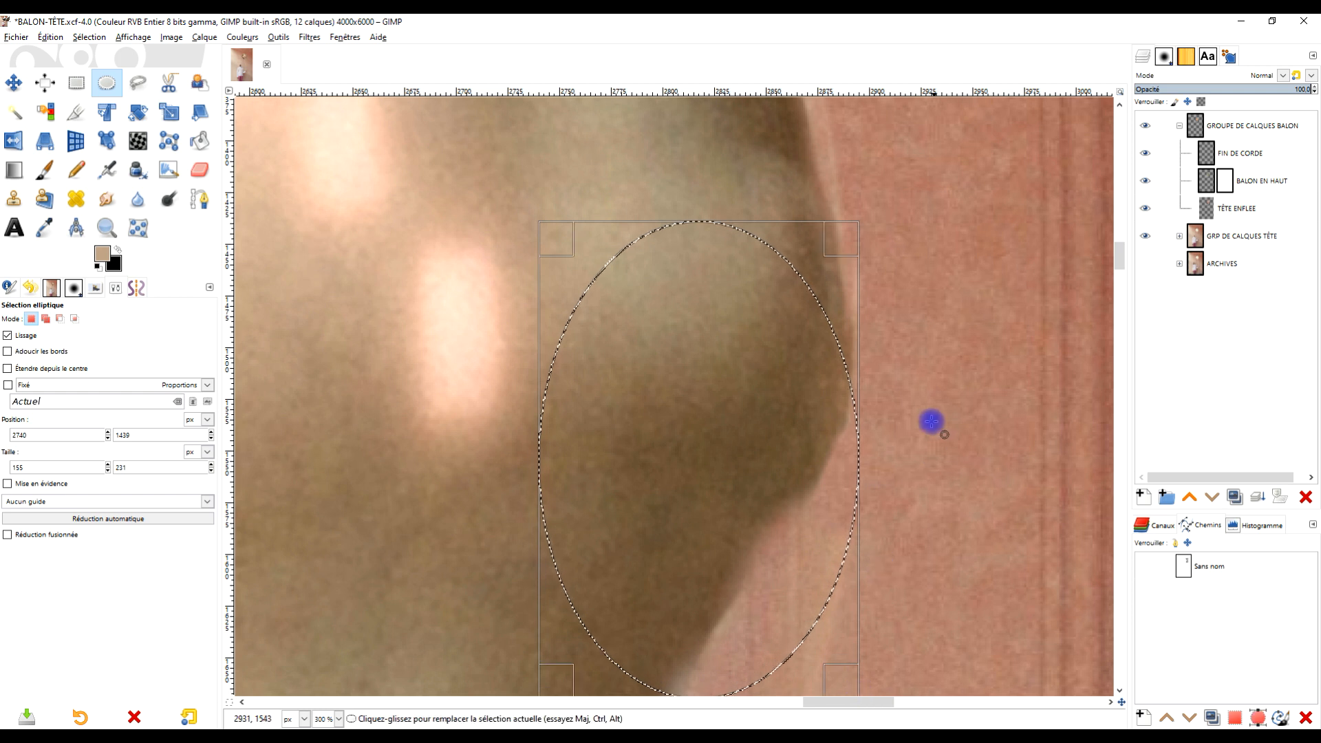
pyautogui.scroll(-2, 887, 320)
pyautogui.moveTo(863, 316); pyautogui.dragTo(835, 365)
pyautogui.moveTo(728, 362); pyautogui.dragTo(734, 288)
pyautogui.moveTo(840, 387); pyautogui.dragTo(807, 301)
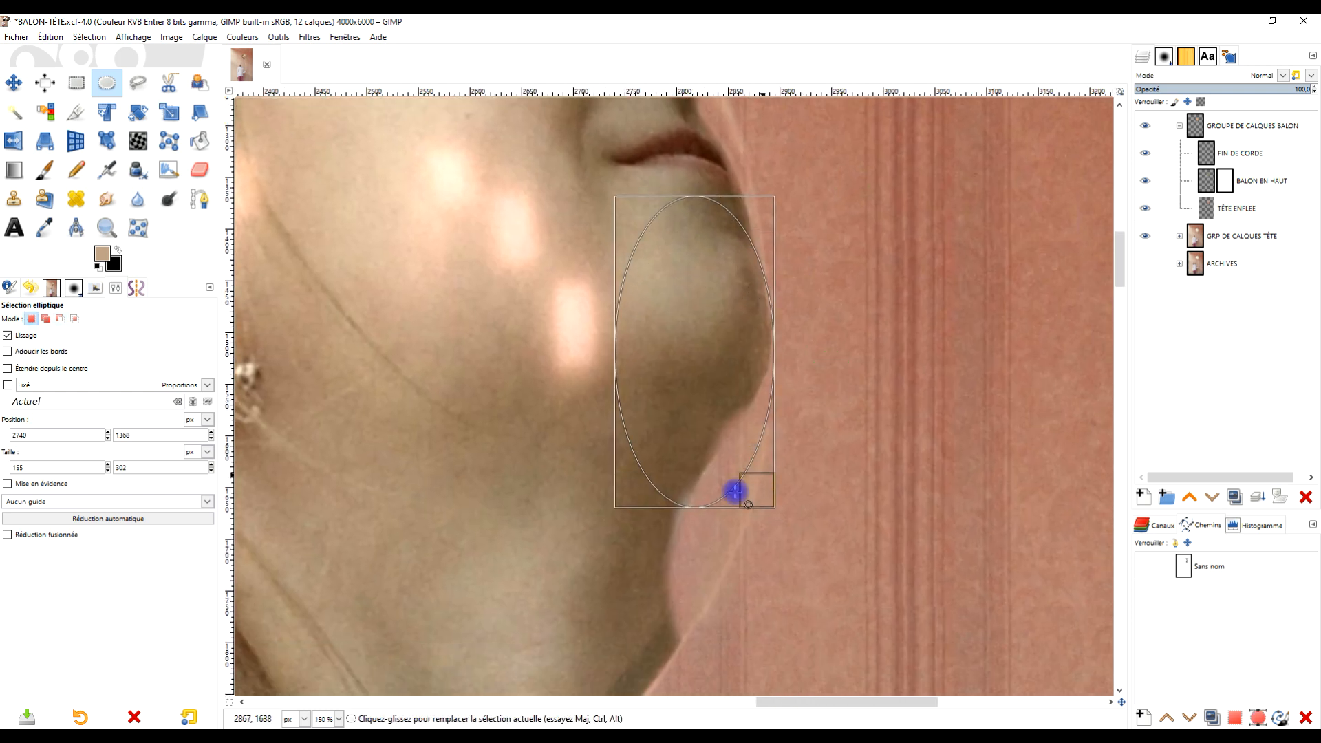
pyautogui.moveTo(720, 504); pyautogui.dragTo(723, 560)
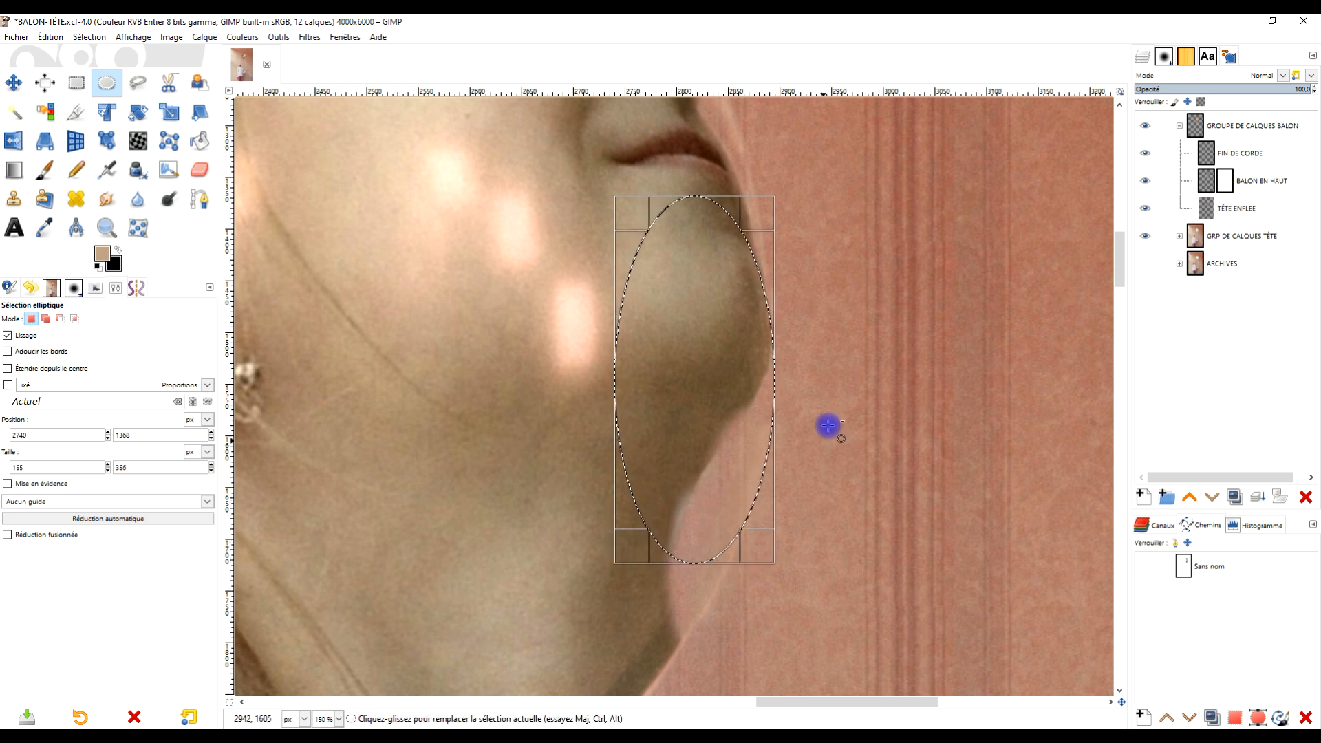
# Step: Try painting the pale tan at 20 opacity inside the elliptical selection to fill the notch below the chin
pyautogui.scroll(2, 814, 365)
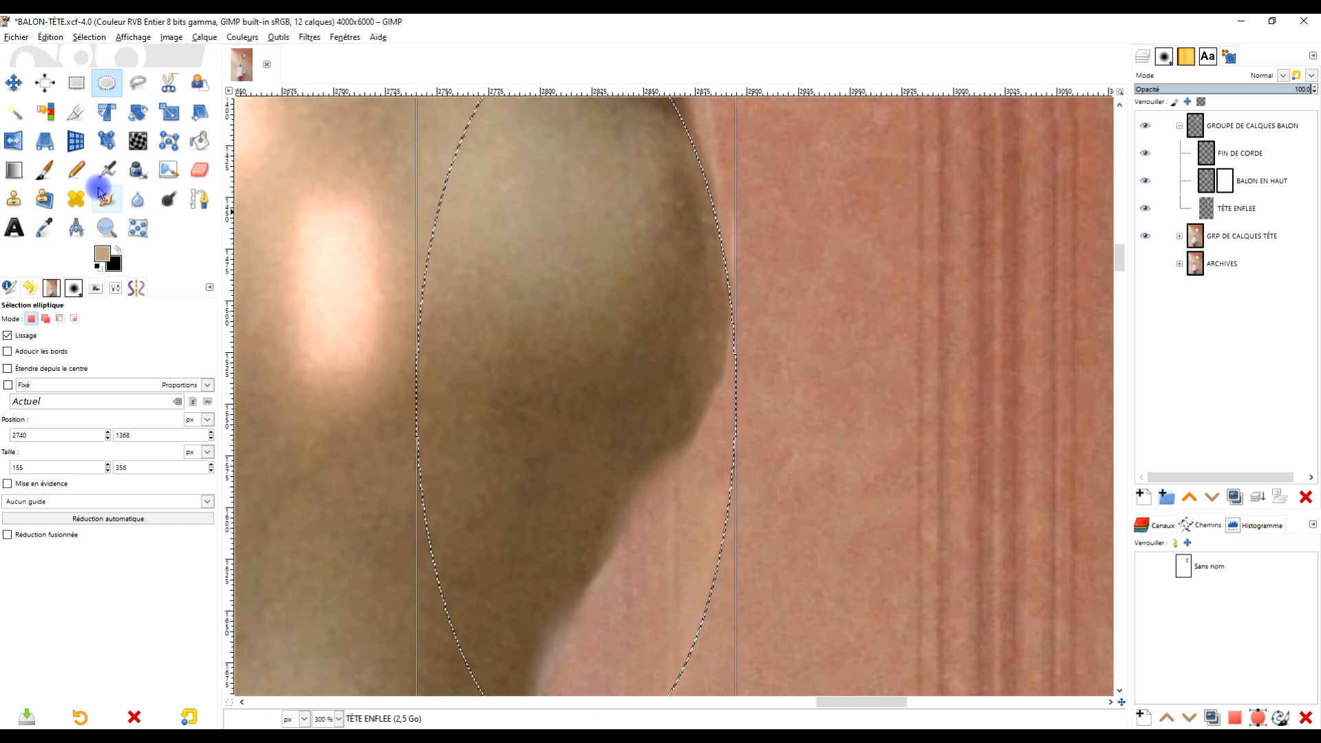
pyautogui.click(44, 169)
pyautogui.moveTo(765, 506); pyautogui.dragTo(765, 396)
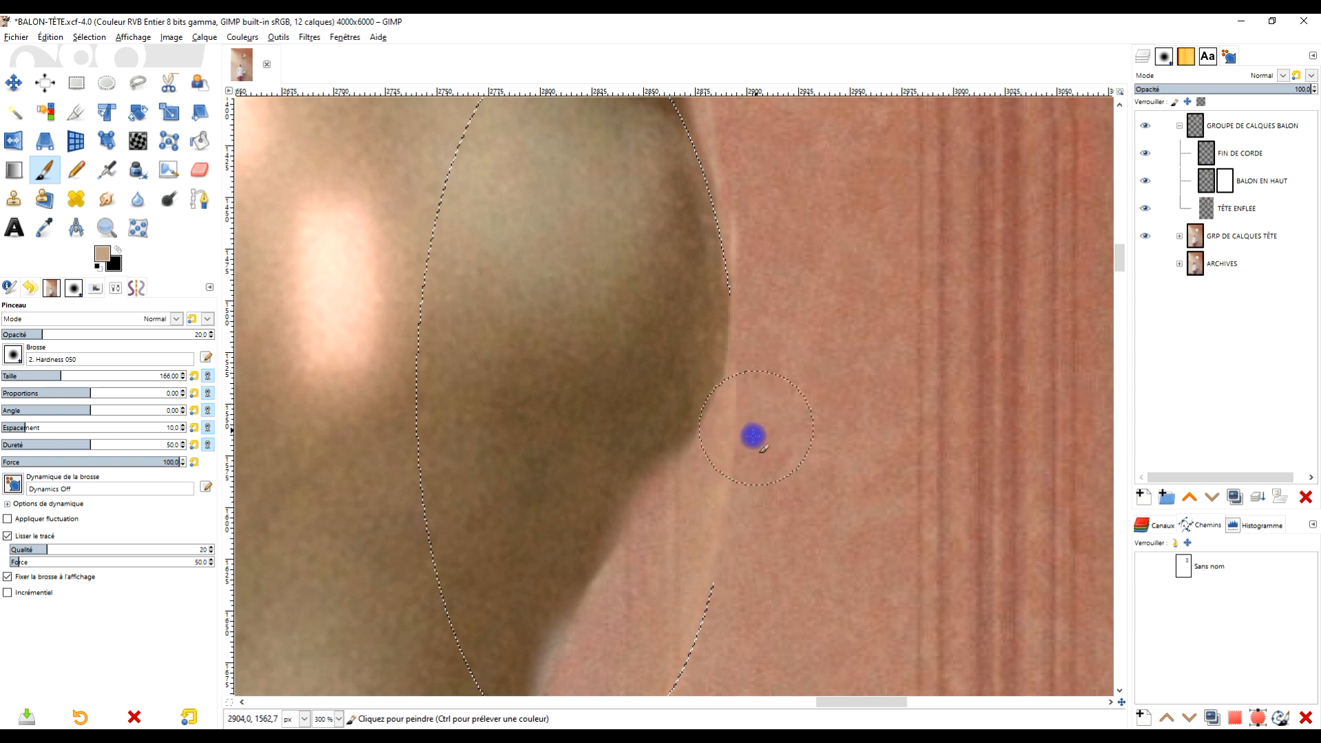
pyautogui.moveTo(681, 541); pyautogui.dragTo(583, 701)
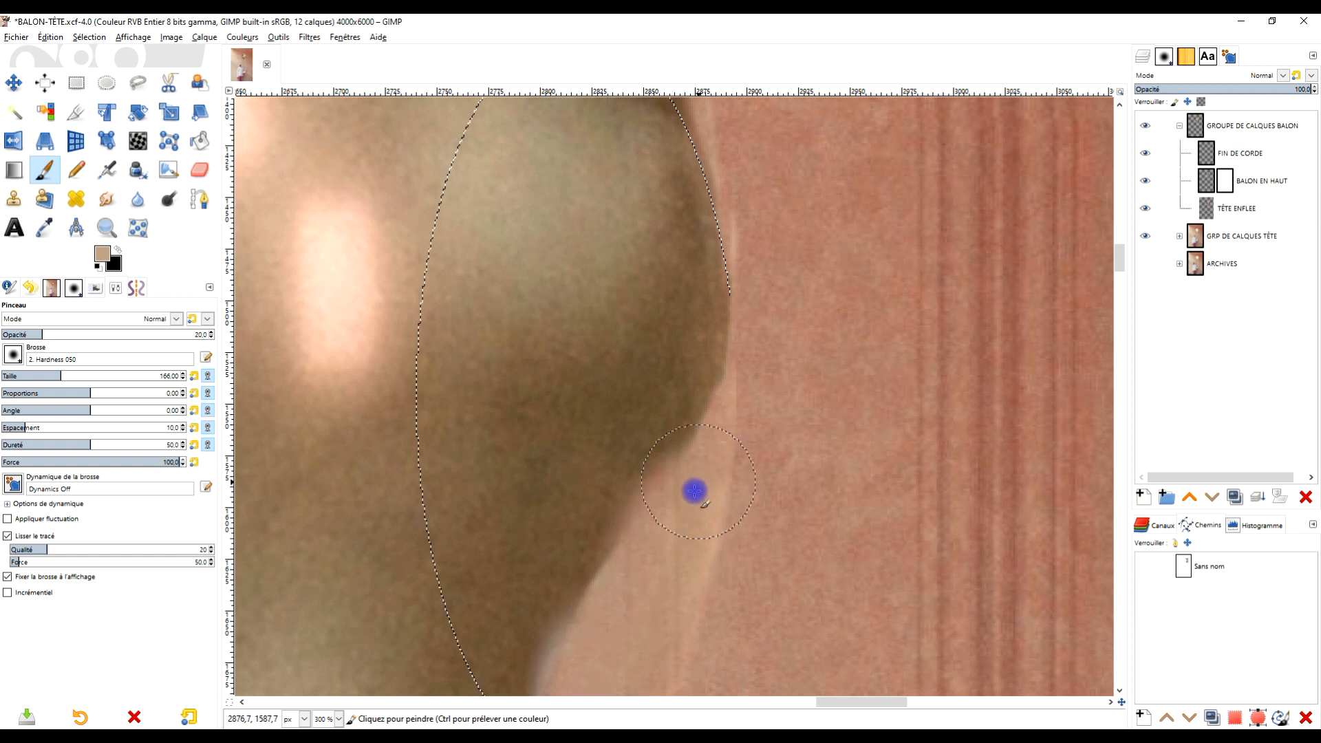
# Step: Sample the dark brown at the chin's underside, try painting it into the notch, and undo the painting
pyautogui.scroll(1, 622, 456)
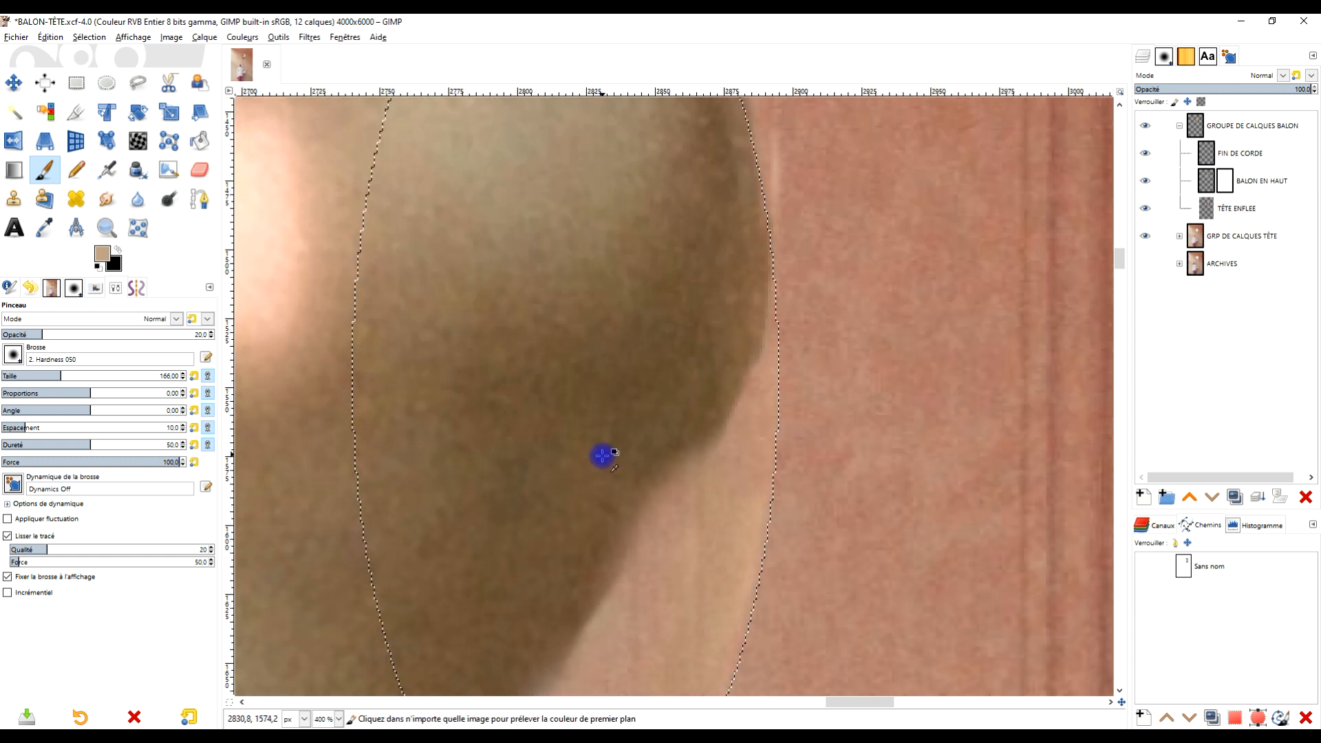
pyautogui.keyDown('ctrl'); pyautogui.click(674, 450); pyautogui.keyUp('ctrl')
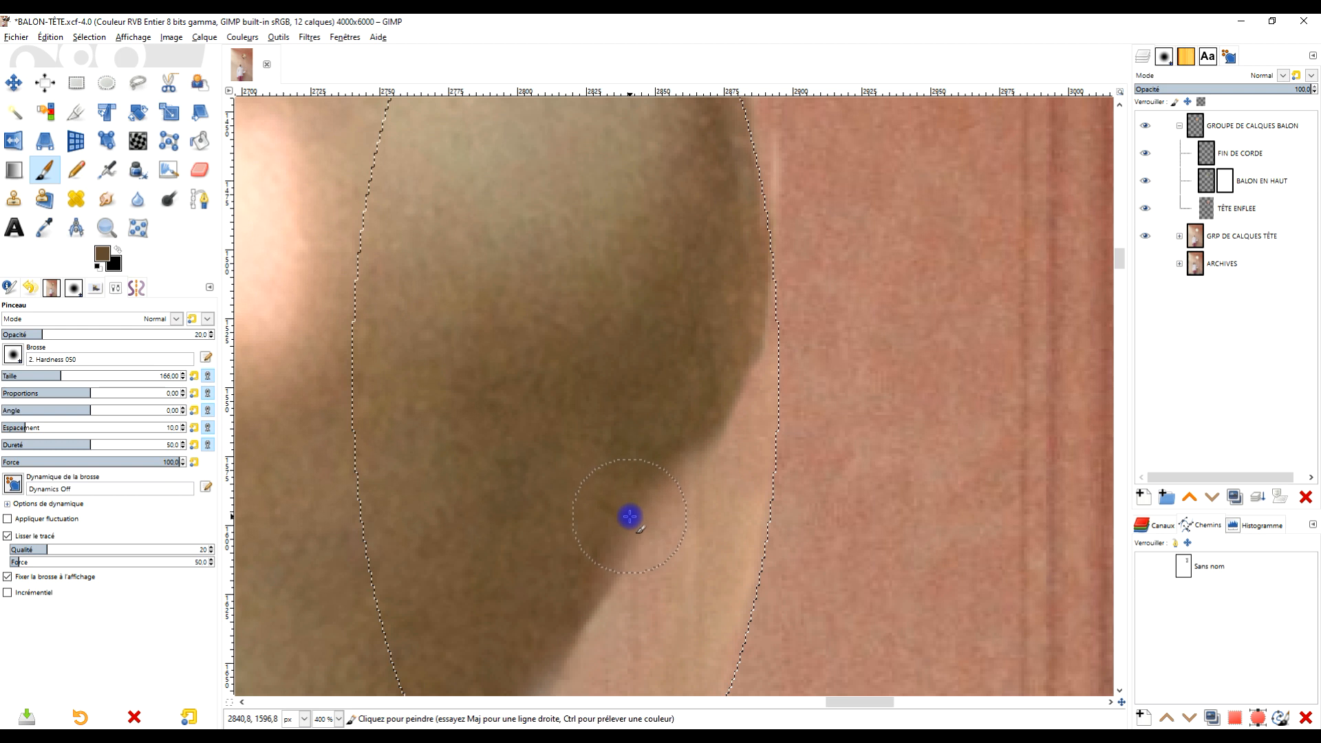
pyautogui.scroll(-6, 904, 425)
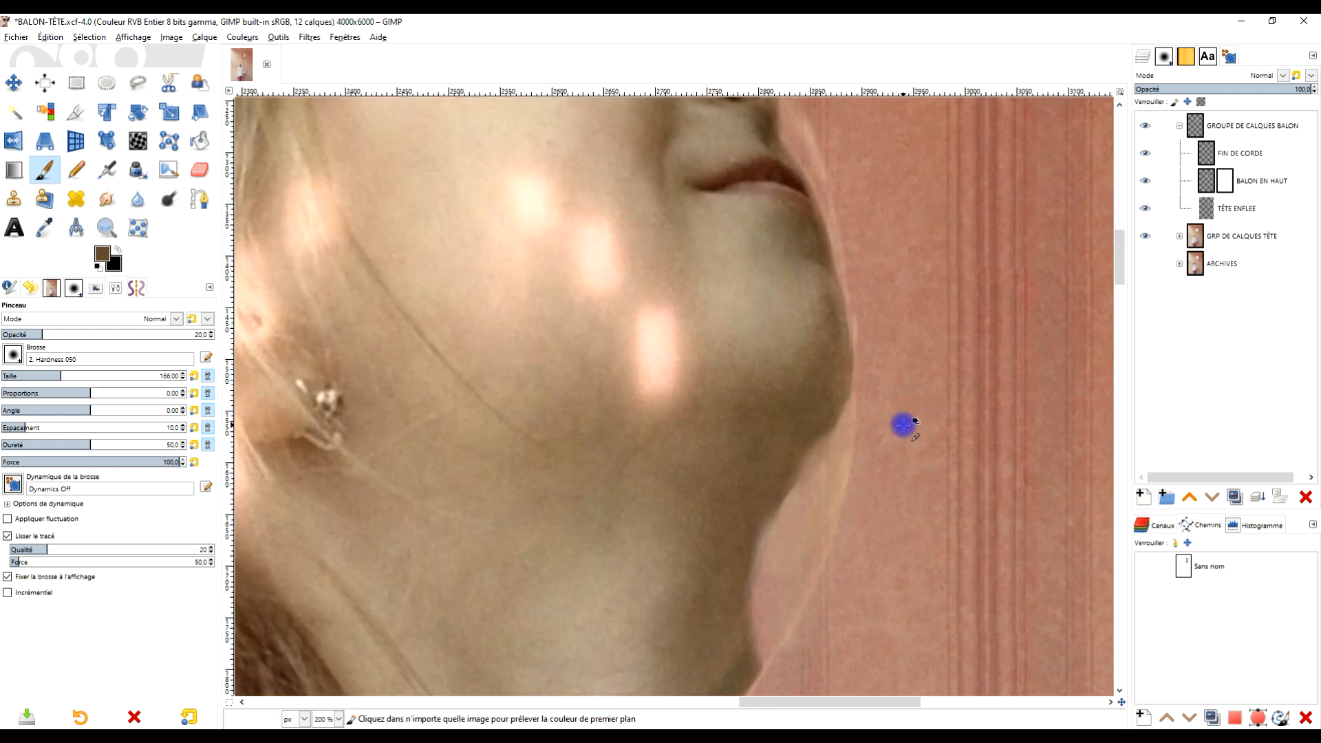
pyautogui.scroll(5, 904, 424)
pyautogui.hotkey('ctrl', 'z')
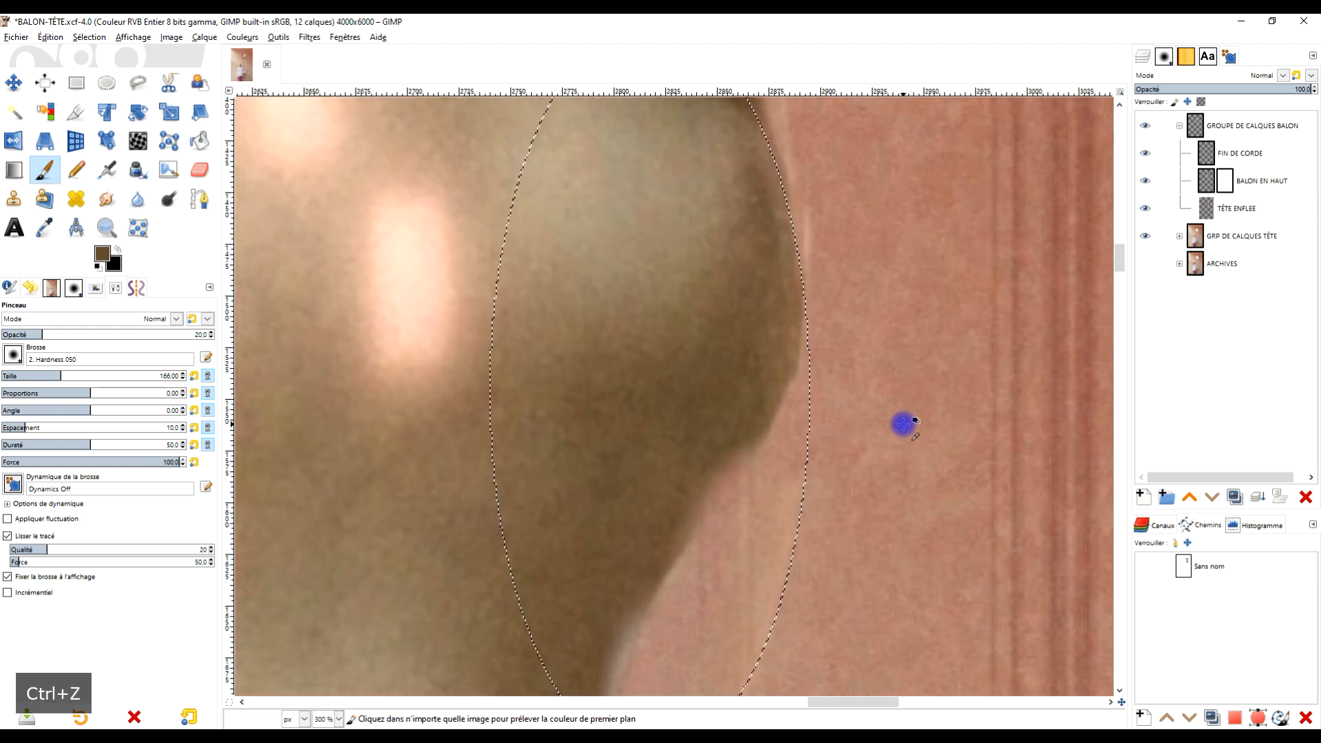
# Step: Try cloning the neck's edge over the notch below the chin with the Clone tool at 57.7 opacity, and undo it
pyautogui.moveTo(745, 504); pyautogui.dragTo(694, 453)
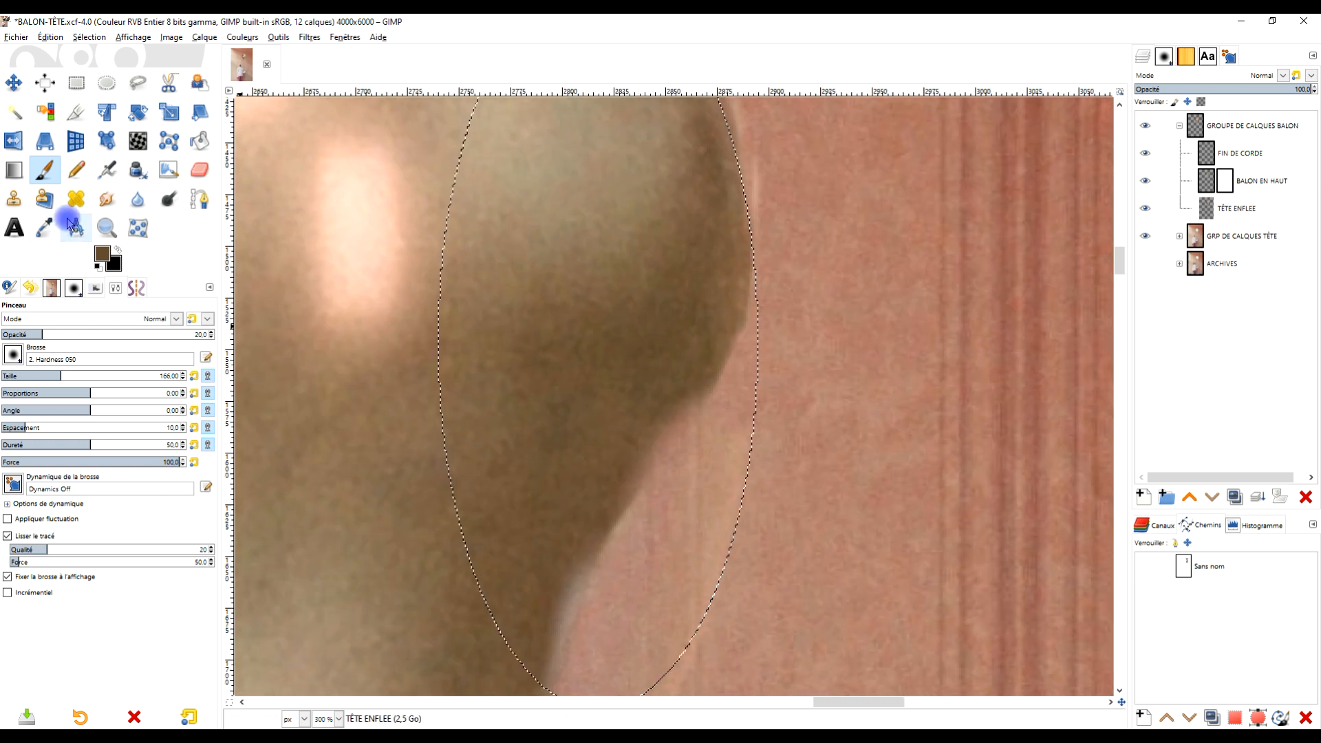
pyautogui.click(14, 198)
pyautogui.scroll(1, 640, 530)
pyautogui.keyDown('ctrl'); pyautogui.click(626, 524); pyautogui.keyUp('ctrl')
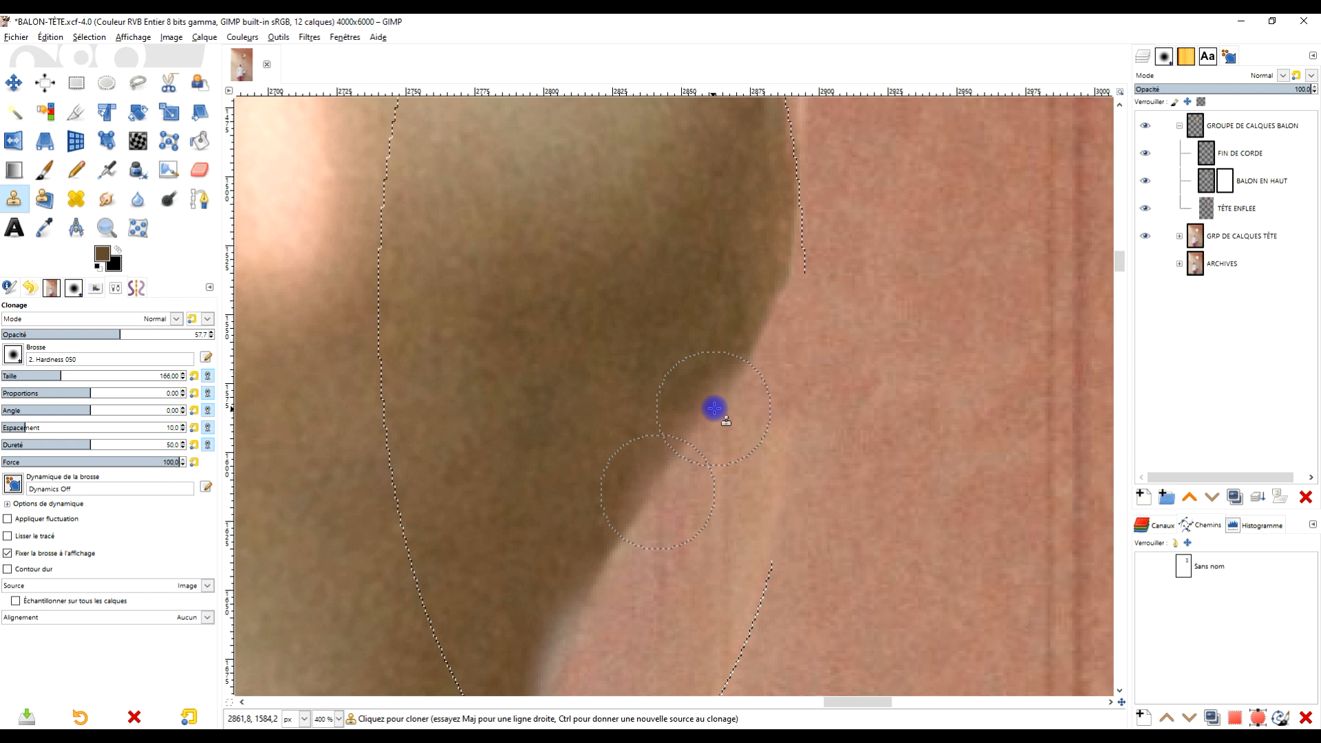
pyautogui.click(779, 301)
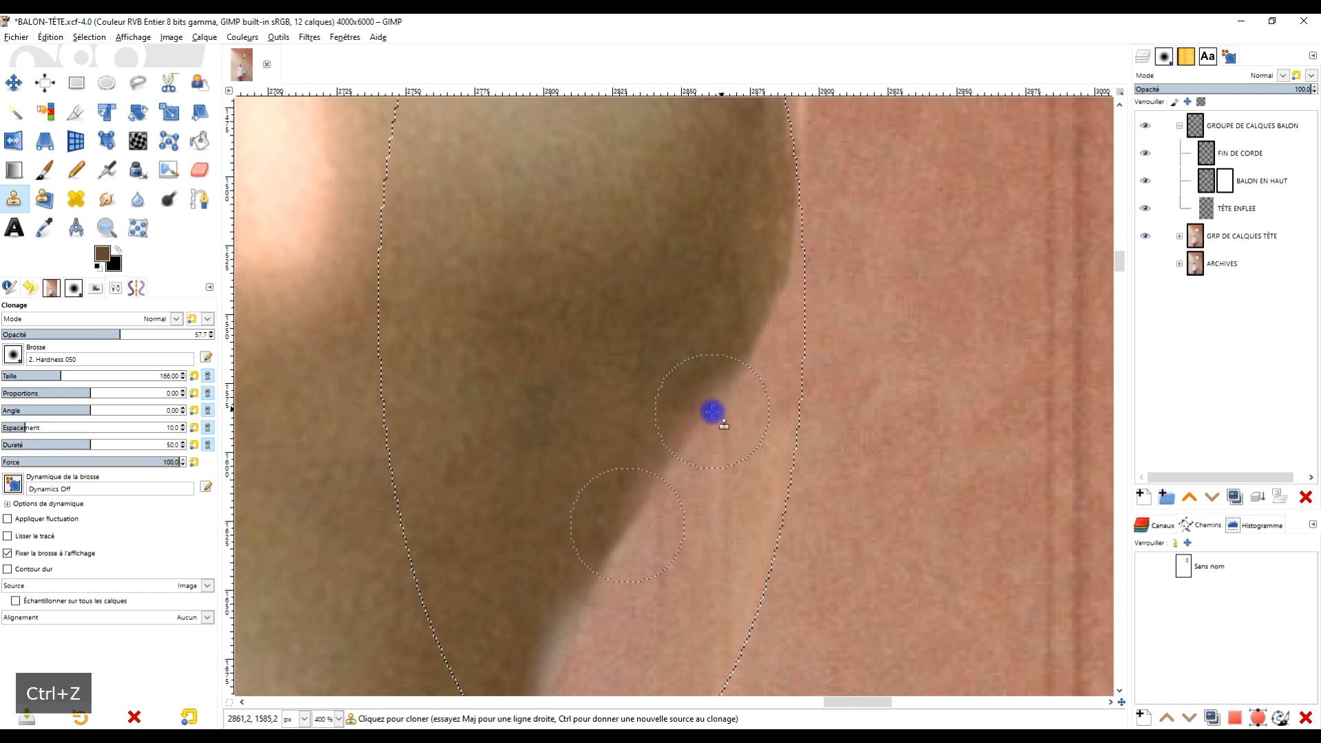
# Step: Clear the elliptical selection around the chin and neck
pyautogui.keyDown('ctrl'); pyautogui.scroll(-6, 895, 402); pyautogui.keyUp('ctrl')
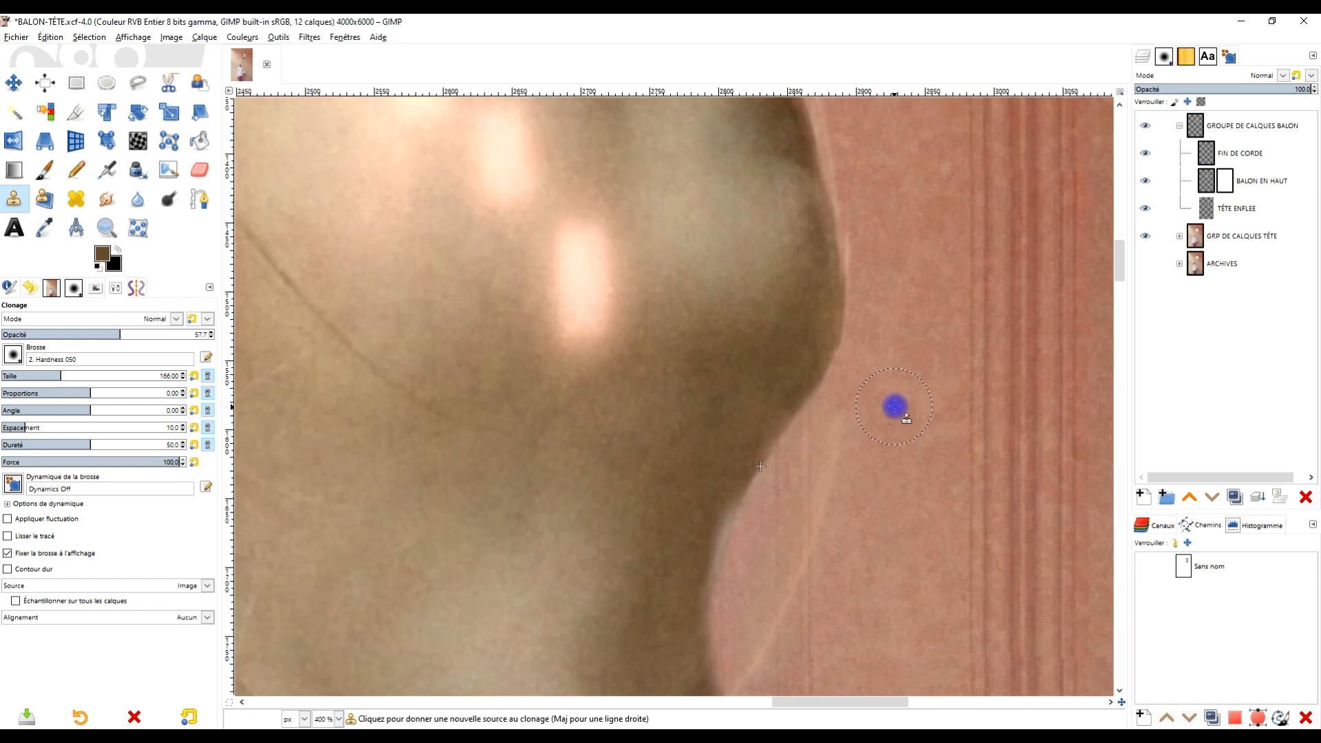
pyautogui.click(75, 83)
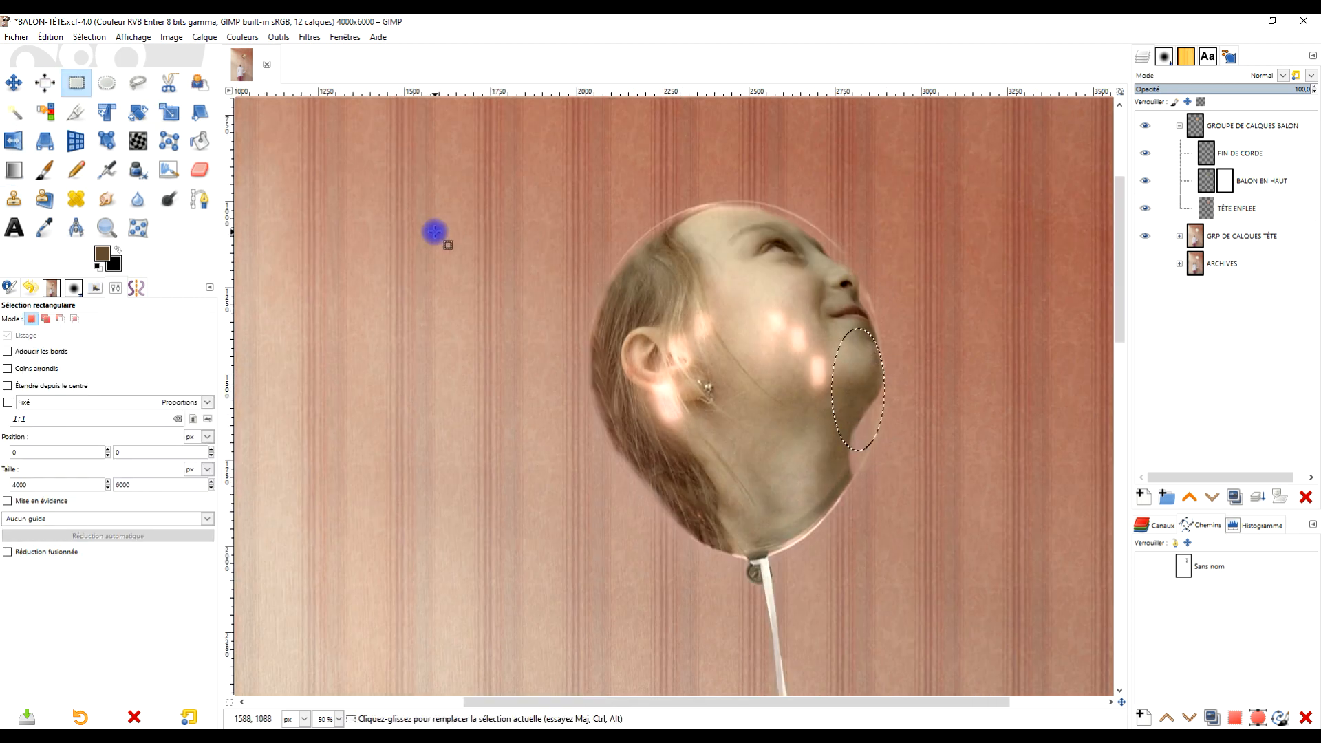
pyautogui.keyDown('ctrl'); pyautogui.scroll(-1, 944, 337); pyautogui.keyUp('ctrl')
pyautogui.keyDown('ctrl'); pyautogui.scroll(-1, 843, 440); pyautogui.keyUp('ctrl')
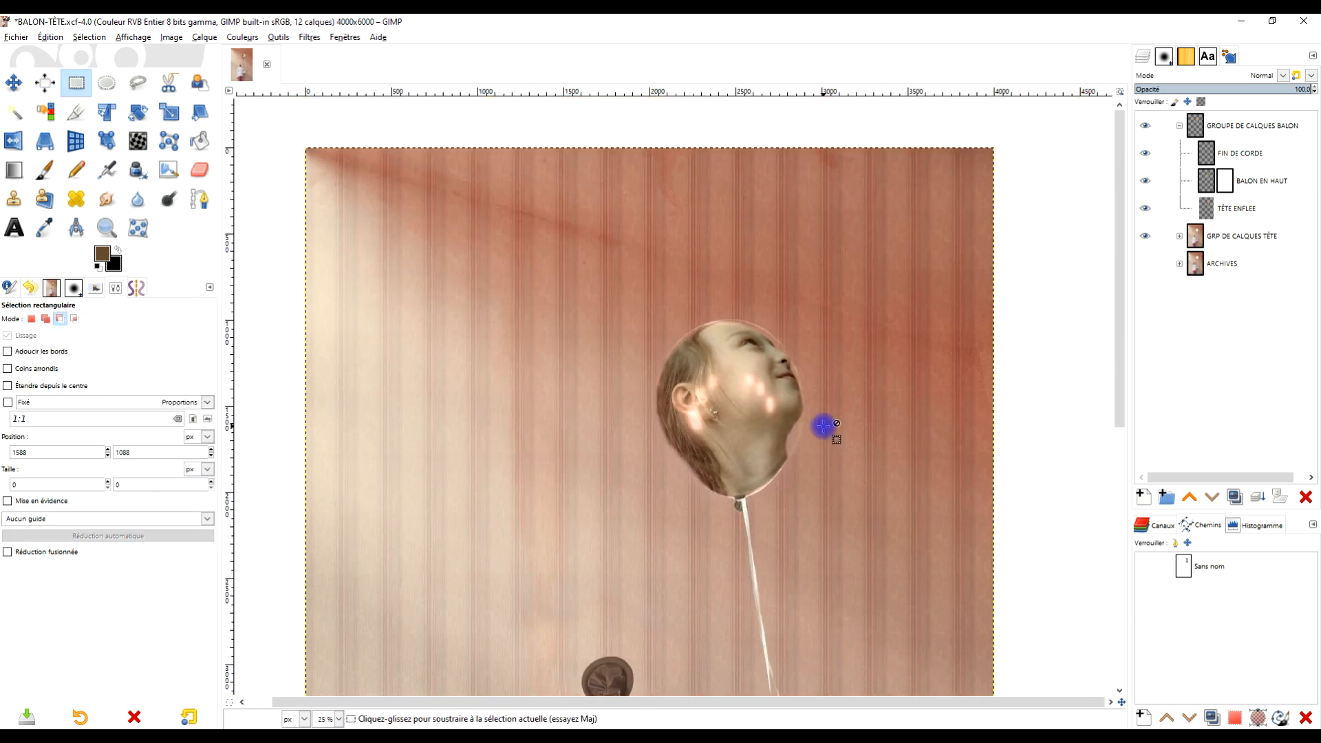
# Step: Compare the balloon with the TÊTE ENFLEE layer hidden and shown, and review the whole composition
pyautogui.keyDown('ctrl'); pyautogui.scroll(5, 815, 351); pyautogui.keyUp('ctrl')
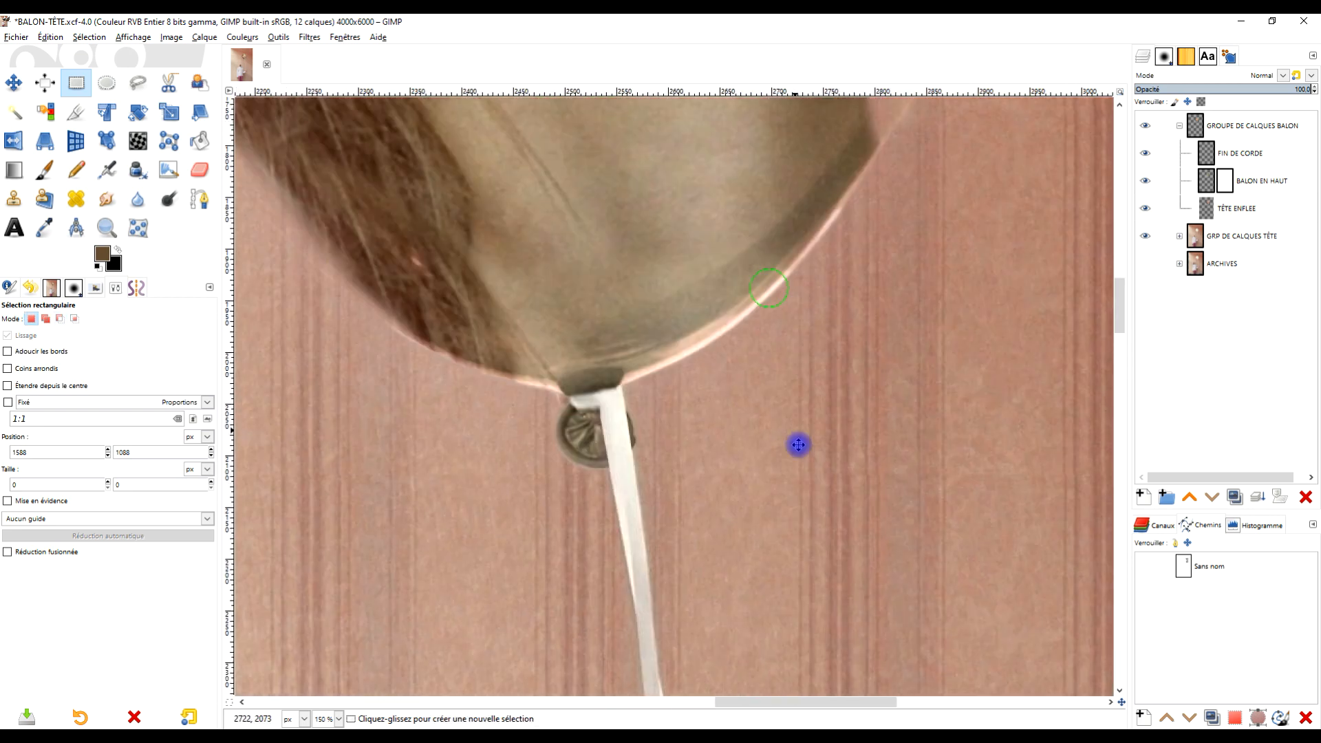
pyautogui.click(1144, 208)
pyautogui.click(1144, 208)
pyautogui.keyDown('ctrl'); pyautogui.scroll(-3, 1016, 302); pyautogui.keyUp('ctrl')
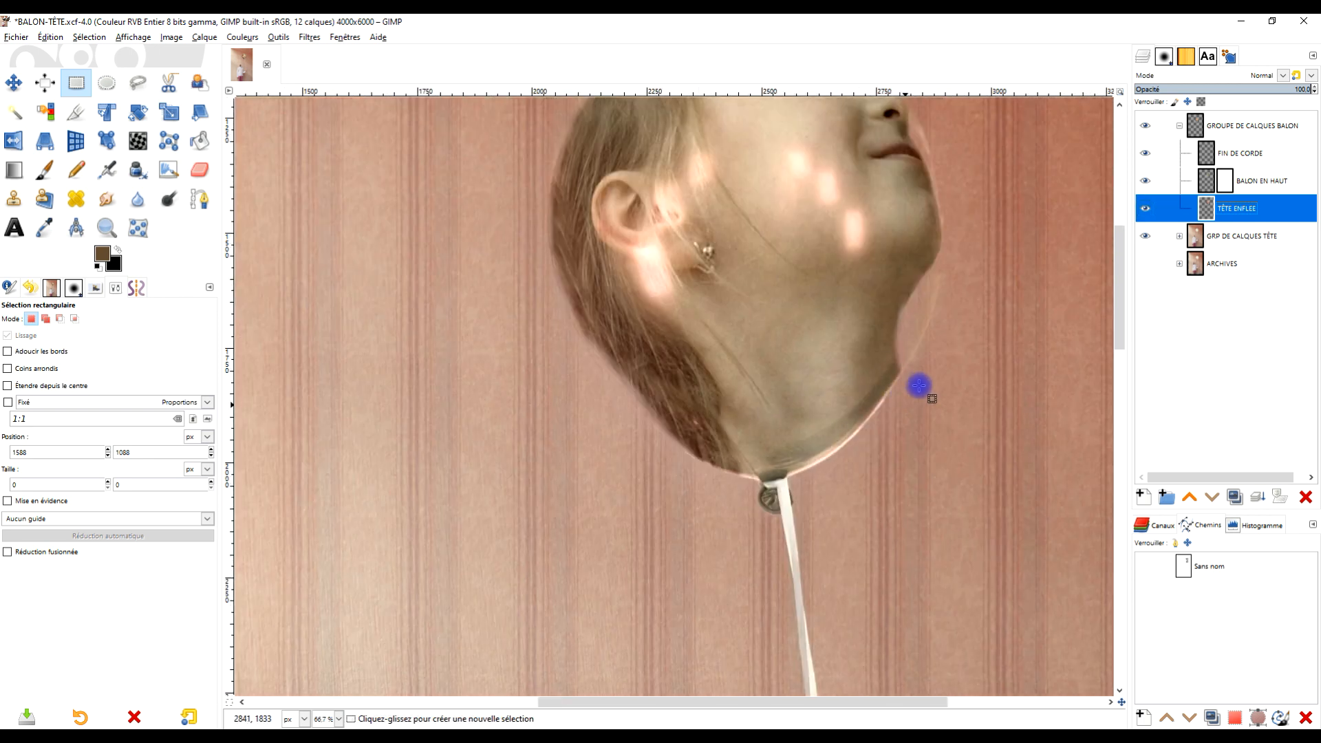
pyautogui.keyDown('ctrl'); pyautogui.scroll(-3, 948, 469); pyautogui.keyUp('ctrl')
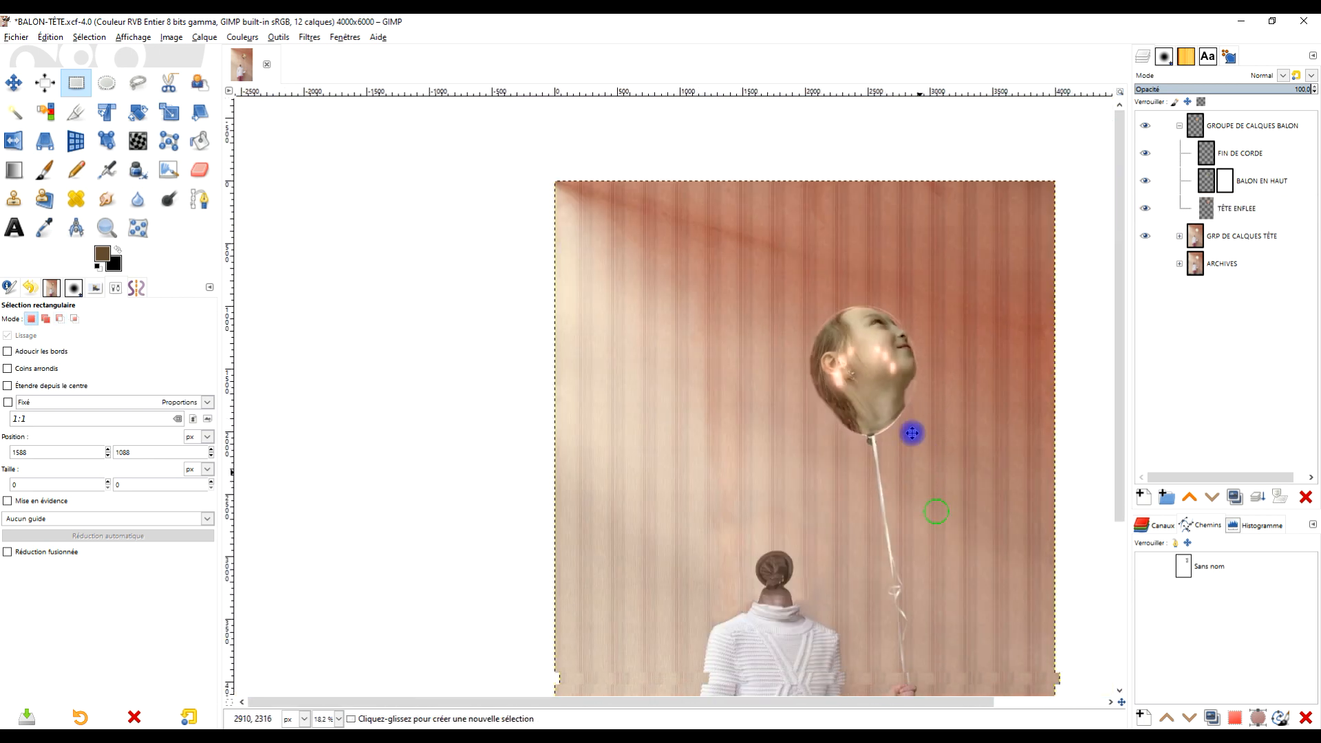
pyautogui.keyDown('ctrl'); pyautogui.scroll(-2, 928, 351); pyautogui.keyUp('ctrl')
pyautogui.moveTo(911, 433); pyautogui.dragTo(796, 378)
pyautogui.keyDown('ctrl'); pyautogui.scroll(2, 943, 359); pyautogui.keyUp('ctrl')
pyautogui.keyDown('ctrl'); pyautogui.scroll(-1, 815, 351); pyautogui.keyUp('ctrl')
pyautogui.keyDown('ctrl'); pyautogui.scroll(1, 814, 351); pyautogui.keyUp('ctrl')
pyautogui.keyDown('ctrl'); pyautogui.scroll(-1, 853, 385); pyautogui.keyUp('ctrl')
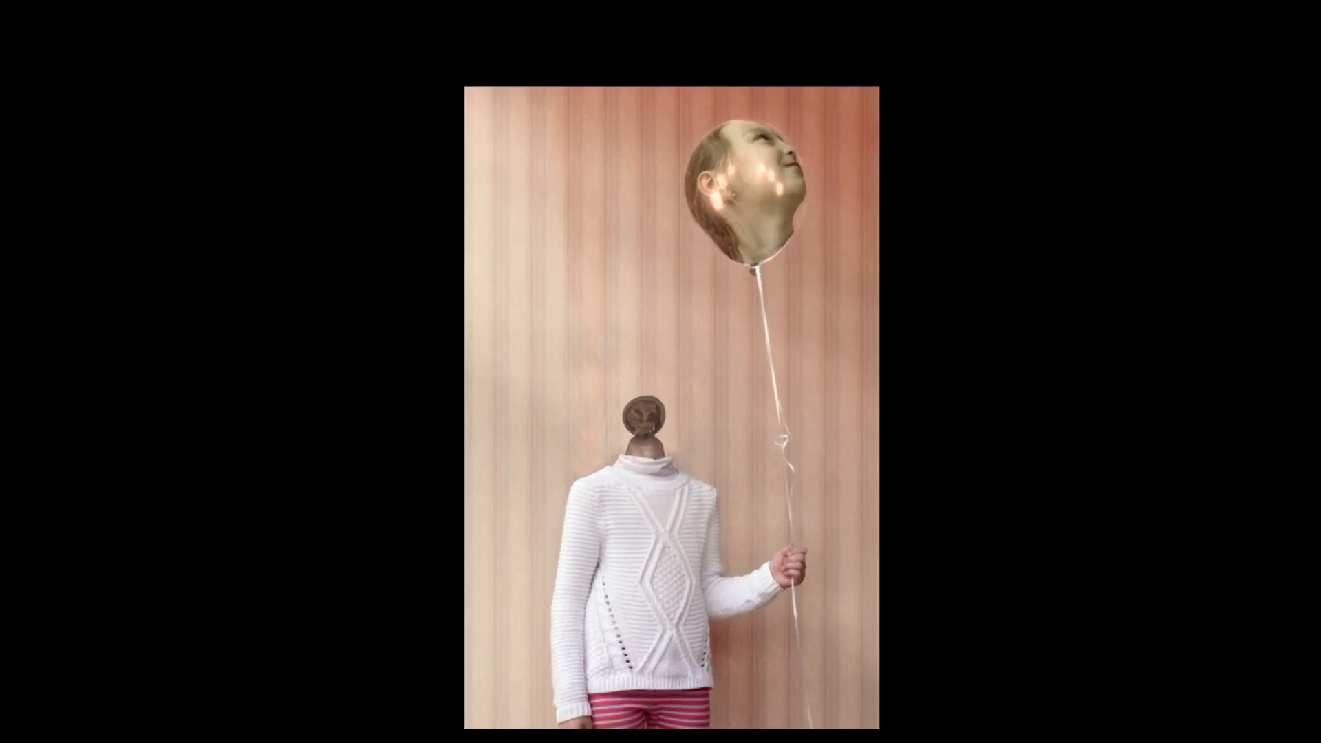